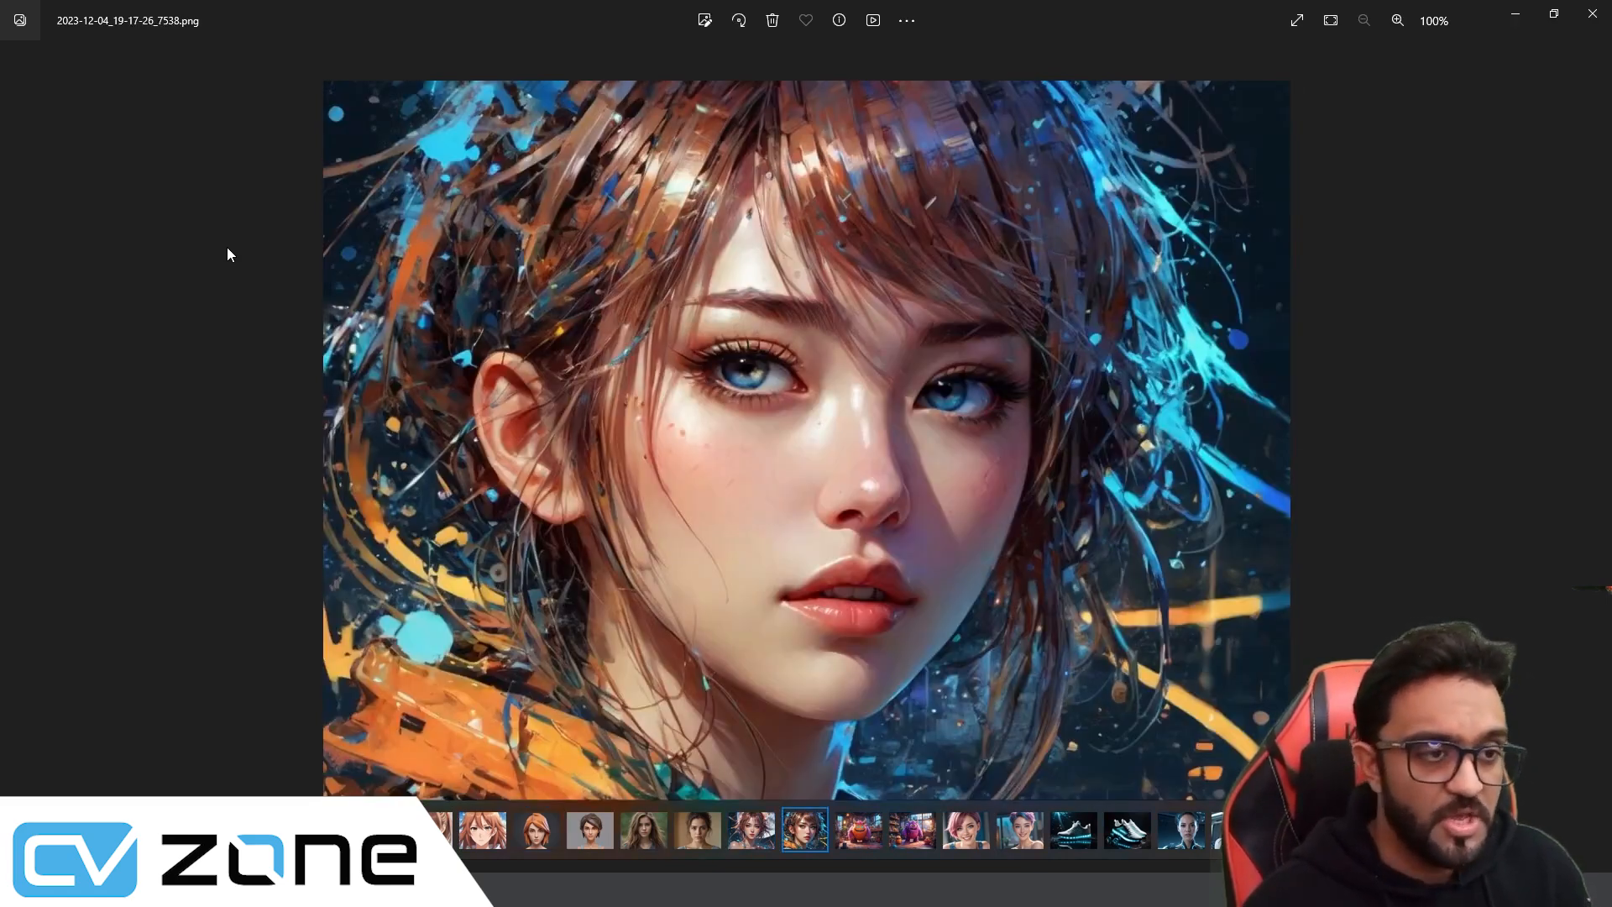
Browse the generated images from the paint-splattered portrait through the monsters, smiling portraits and glowing sneakers, and close the image viewer
key("Right")
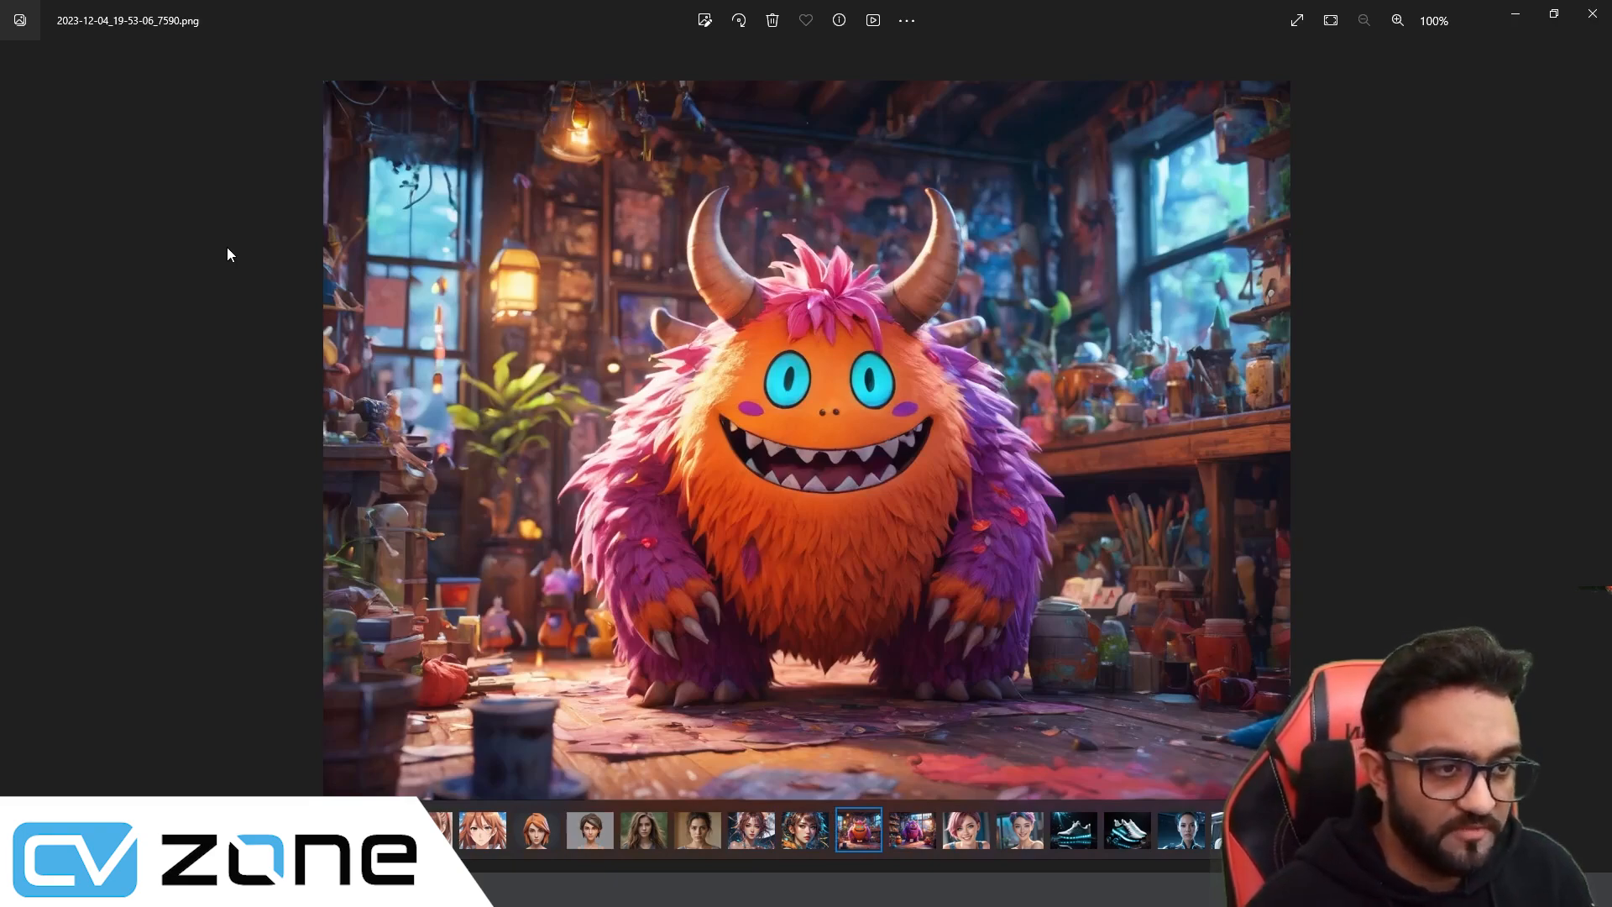
key("Right")
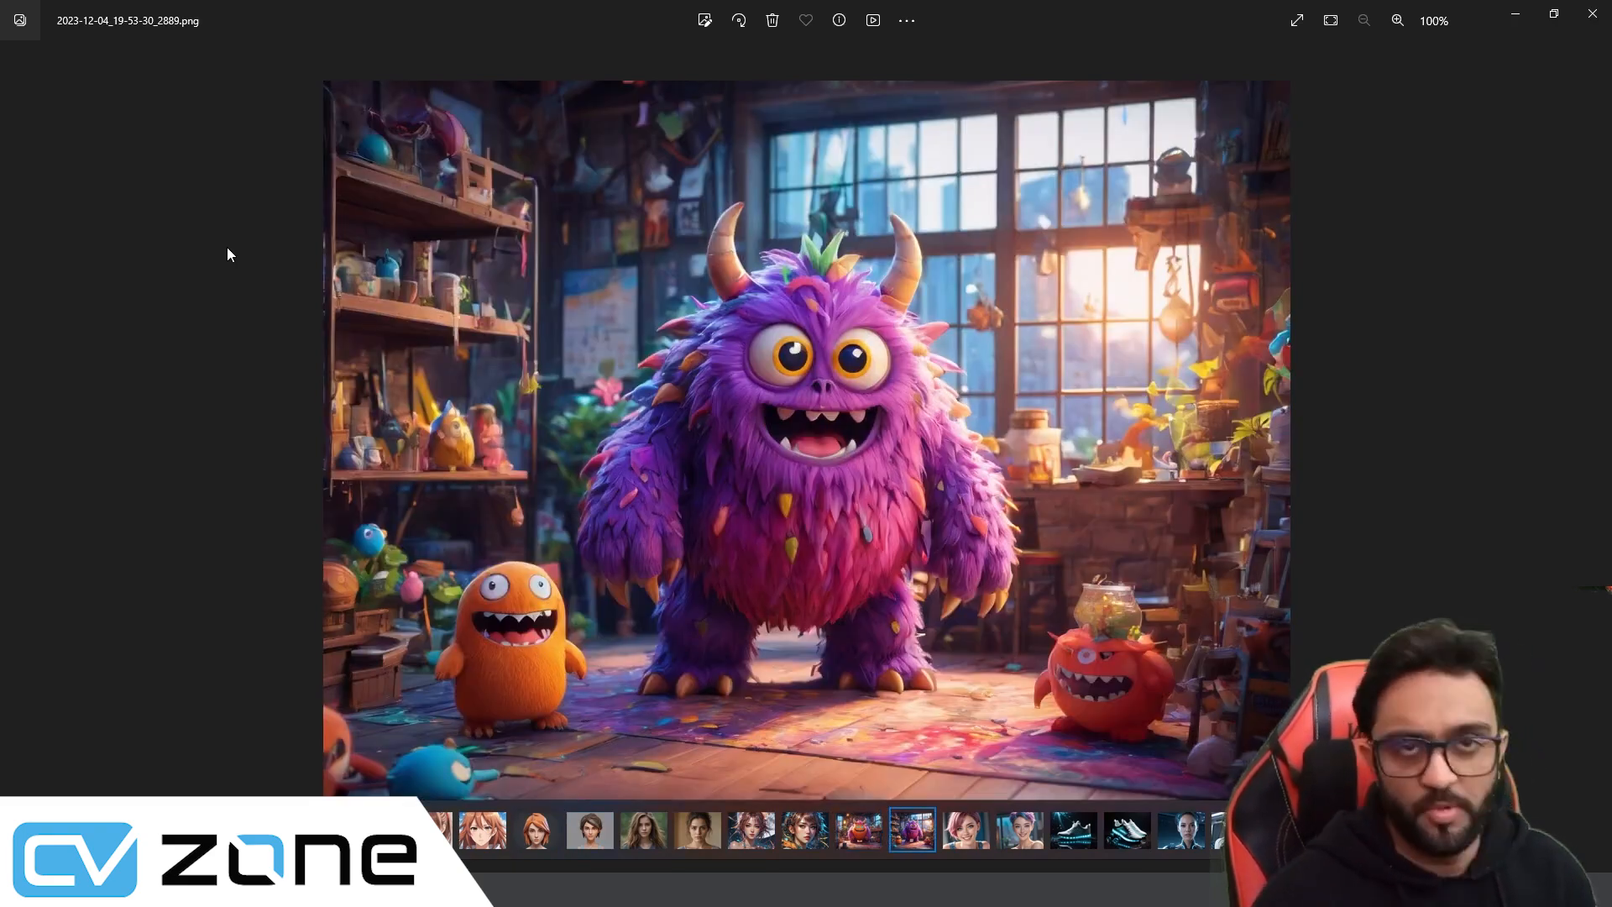
key("Right")
key("Right")
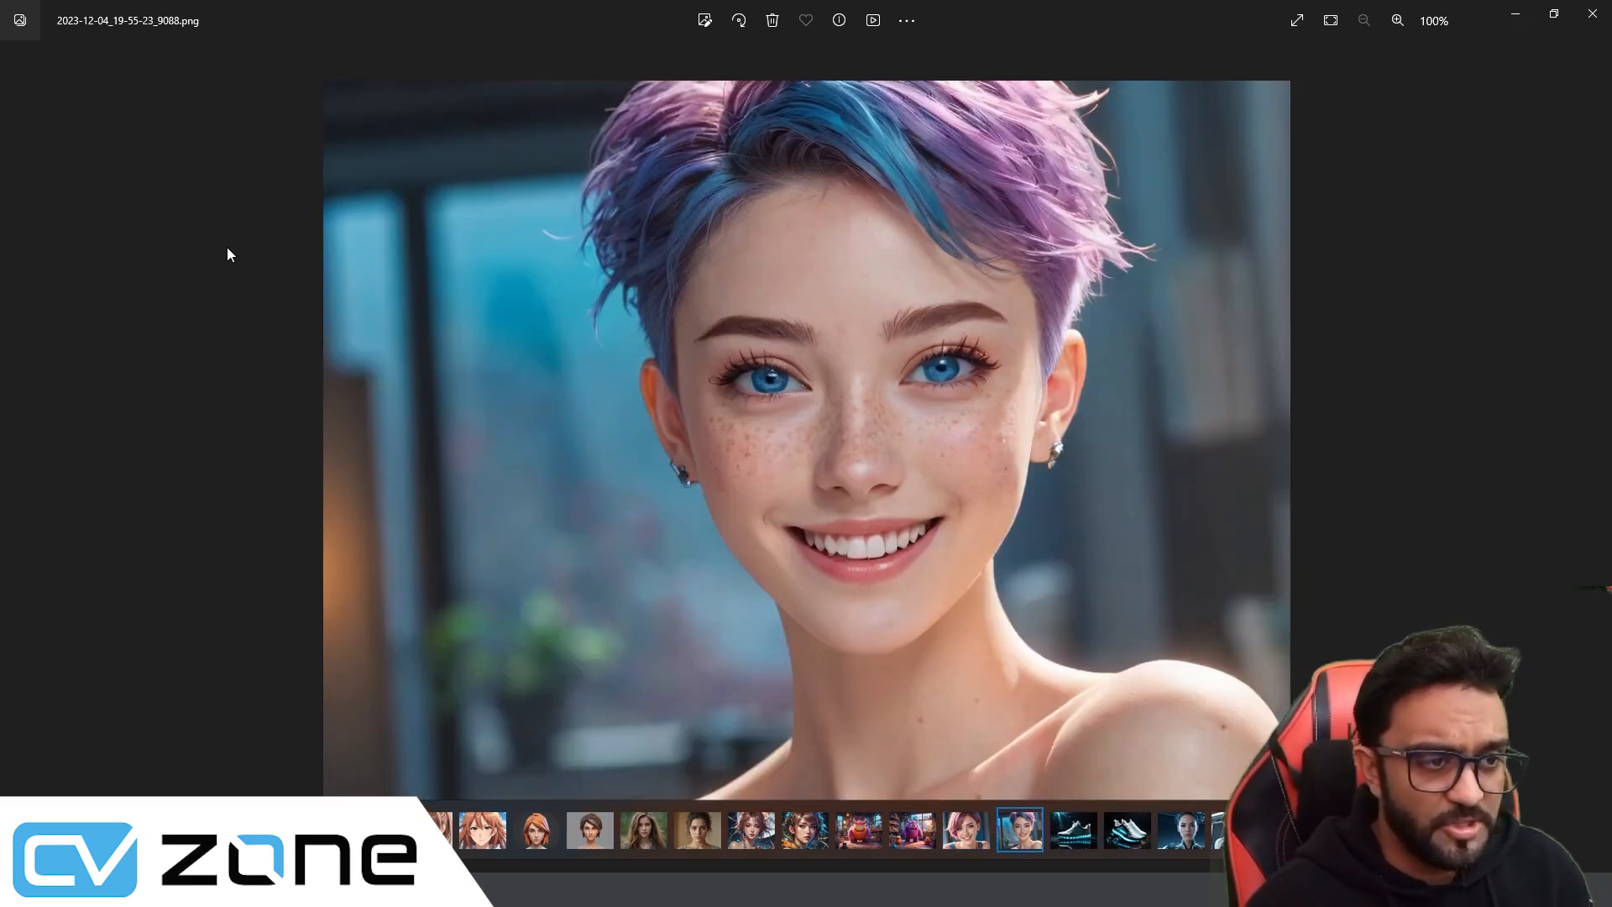
key("Right")
key("Right")
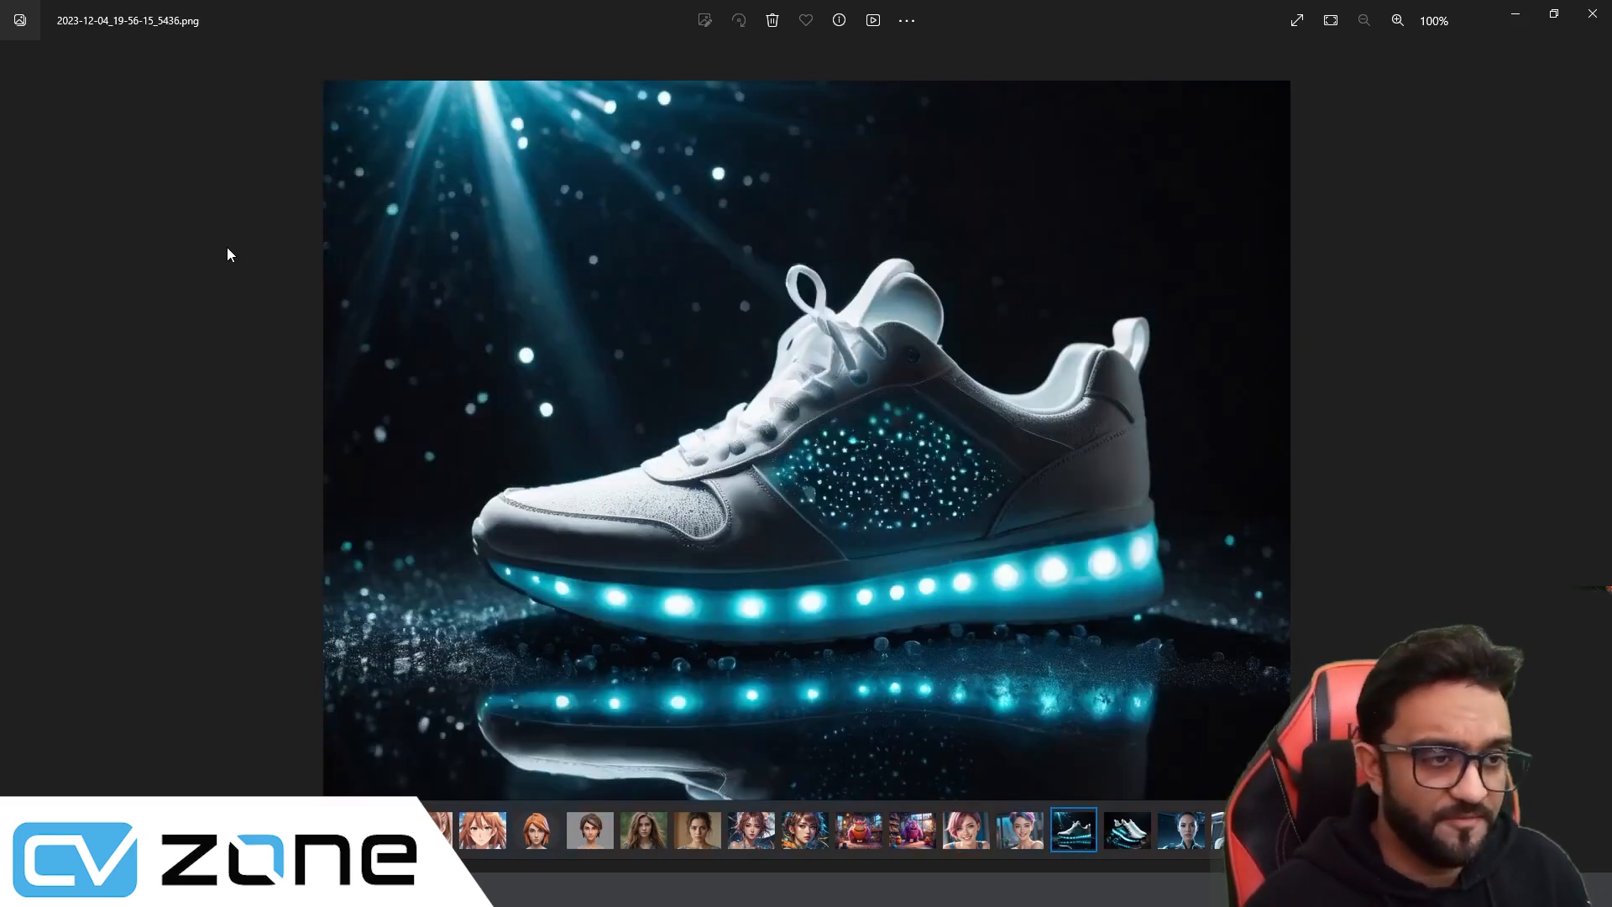
key("Right")
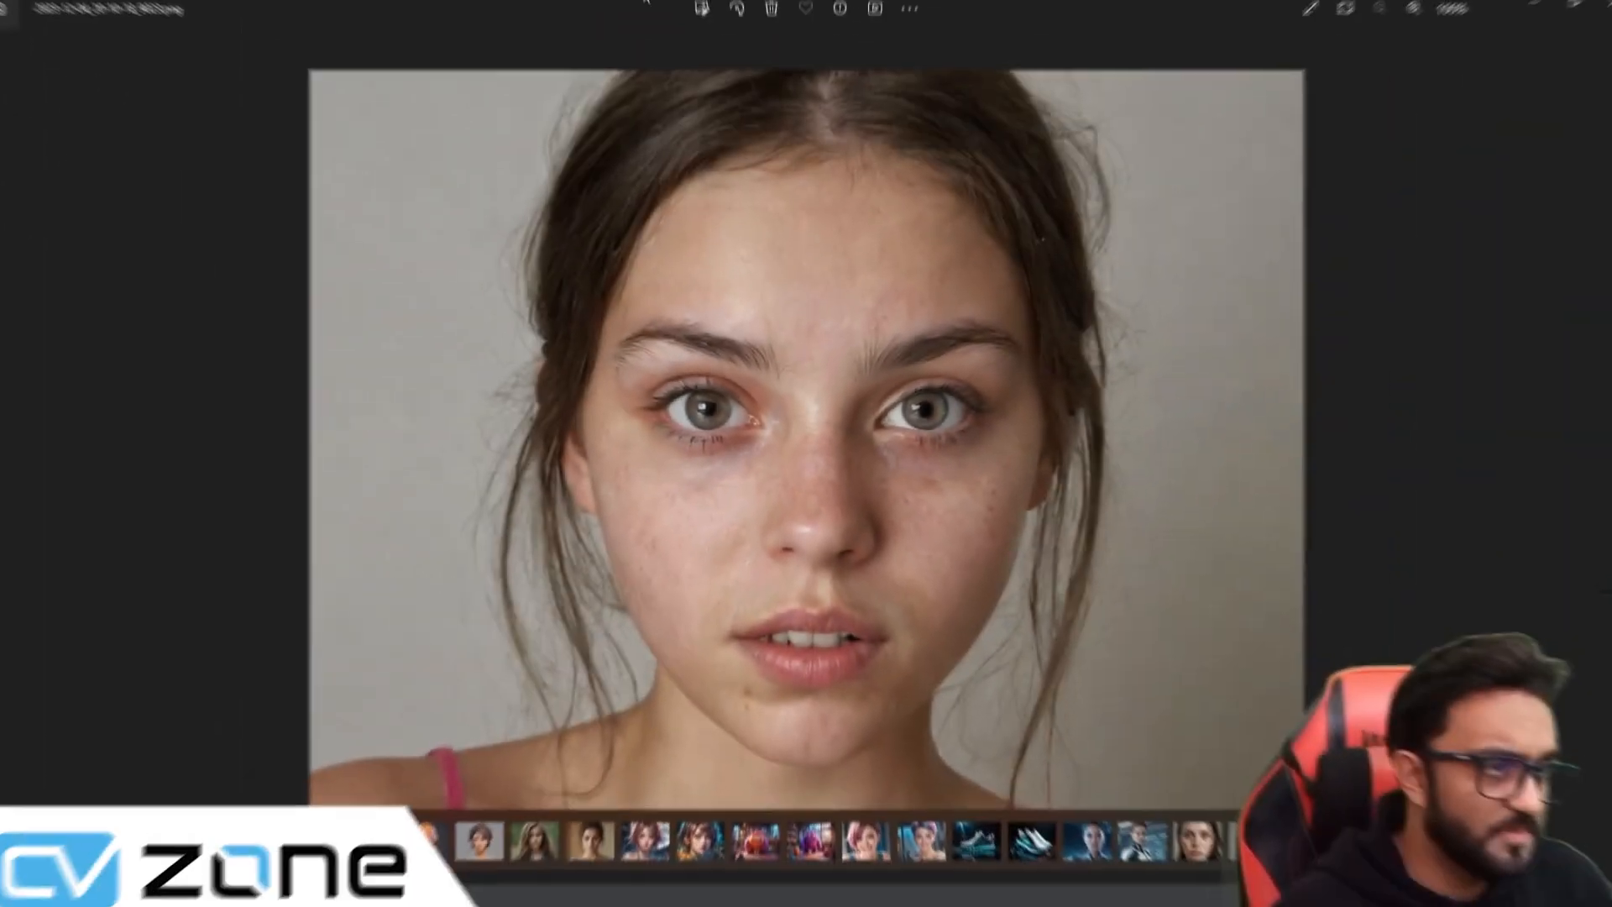
left_click(1606, 4)
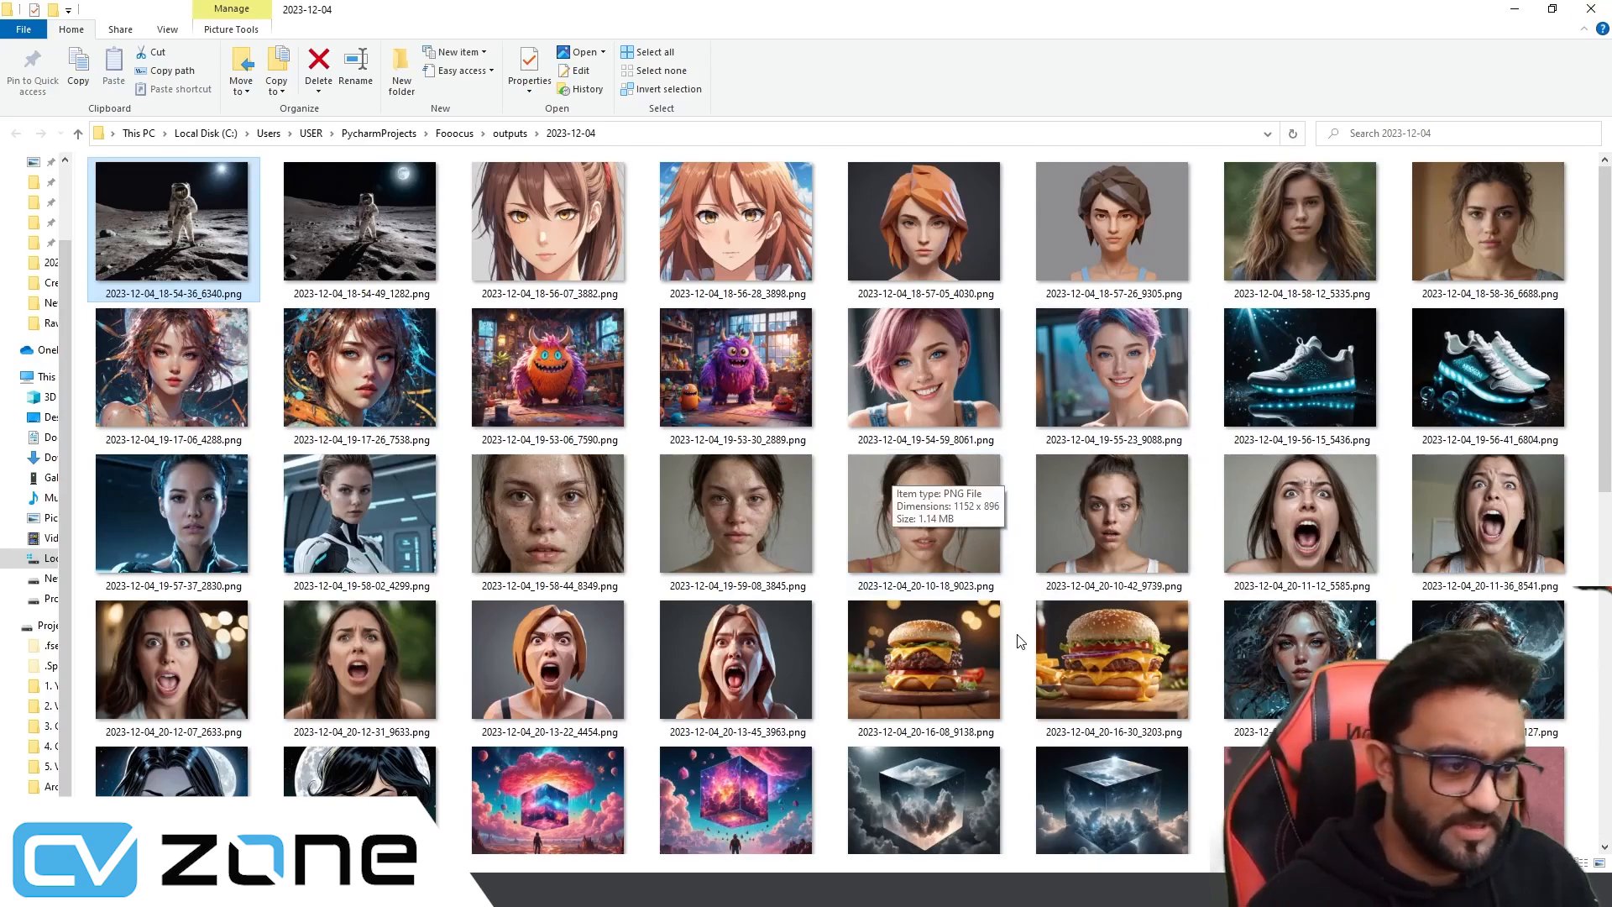
Open 2023-12-04_18-54-36_6340.png and view the images from the astronaut through the anime portraits to the orange-haired low-poly woman
double_click(192, 205)
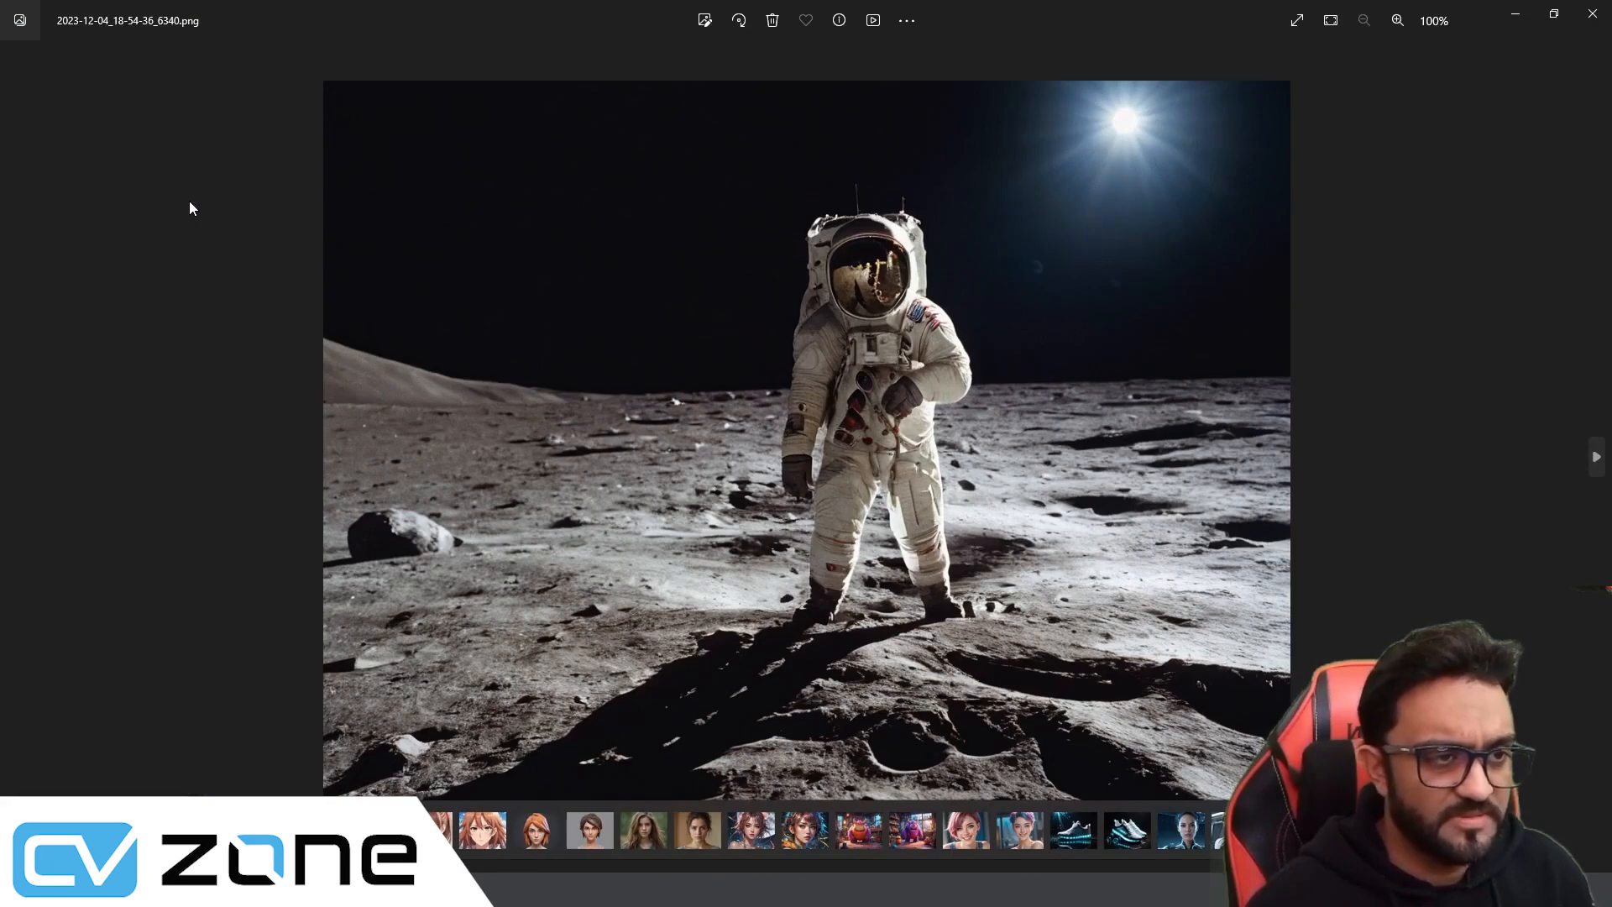
key("Right")
key("Right")
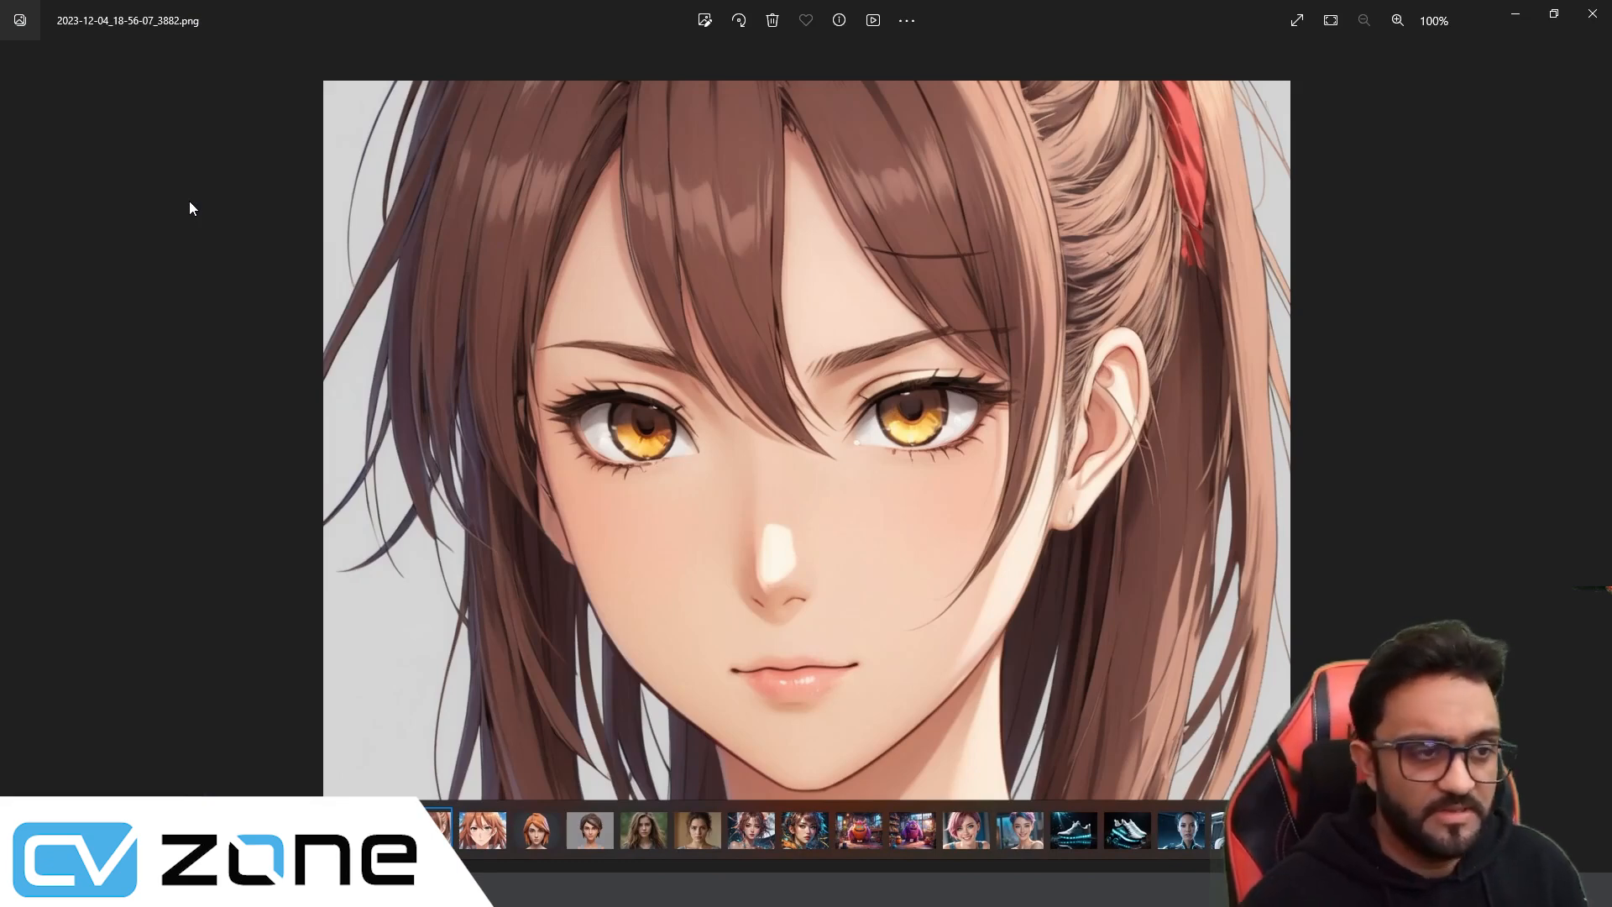
key("Right")
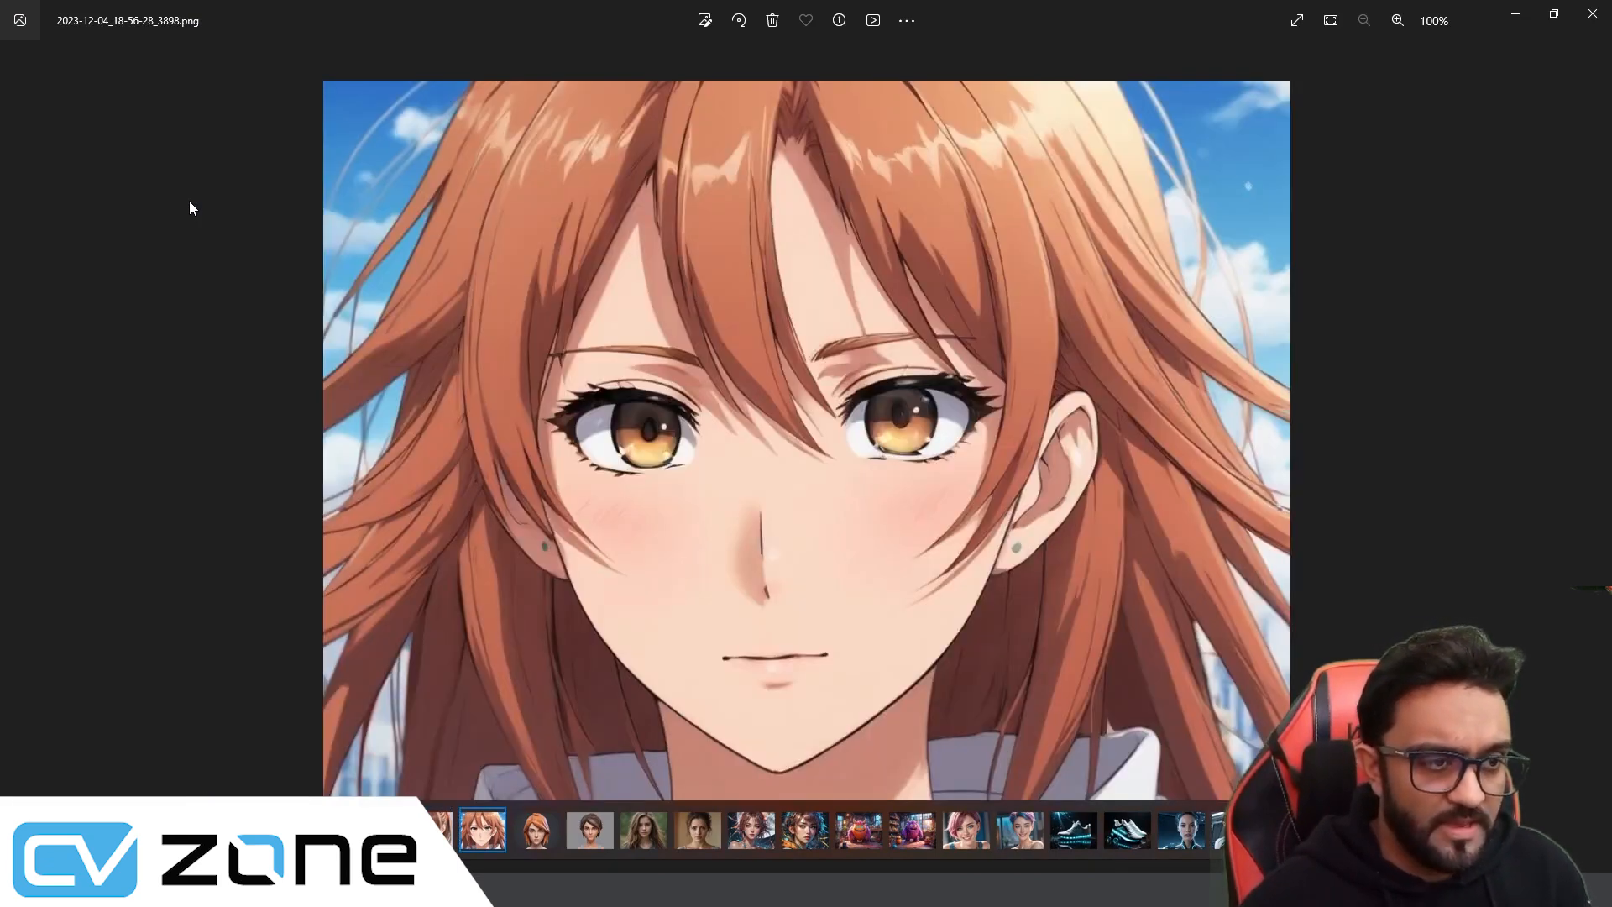
key("Right")
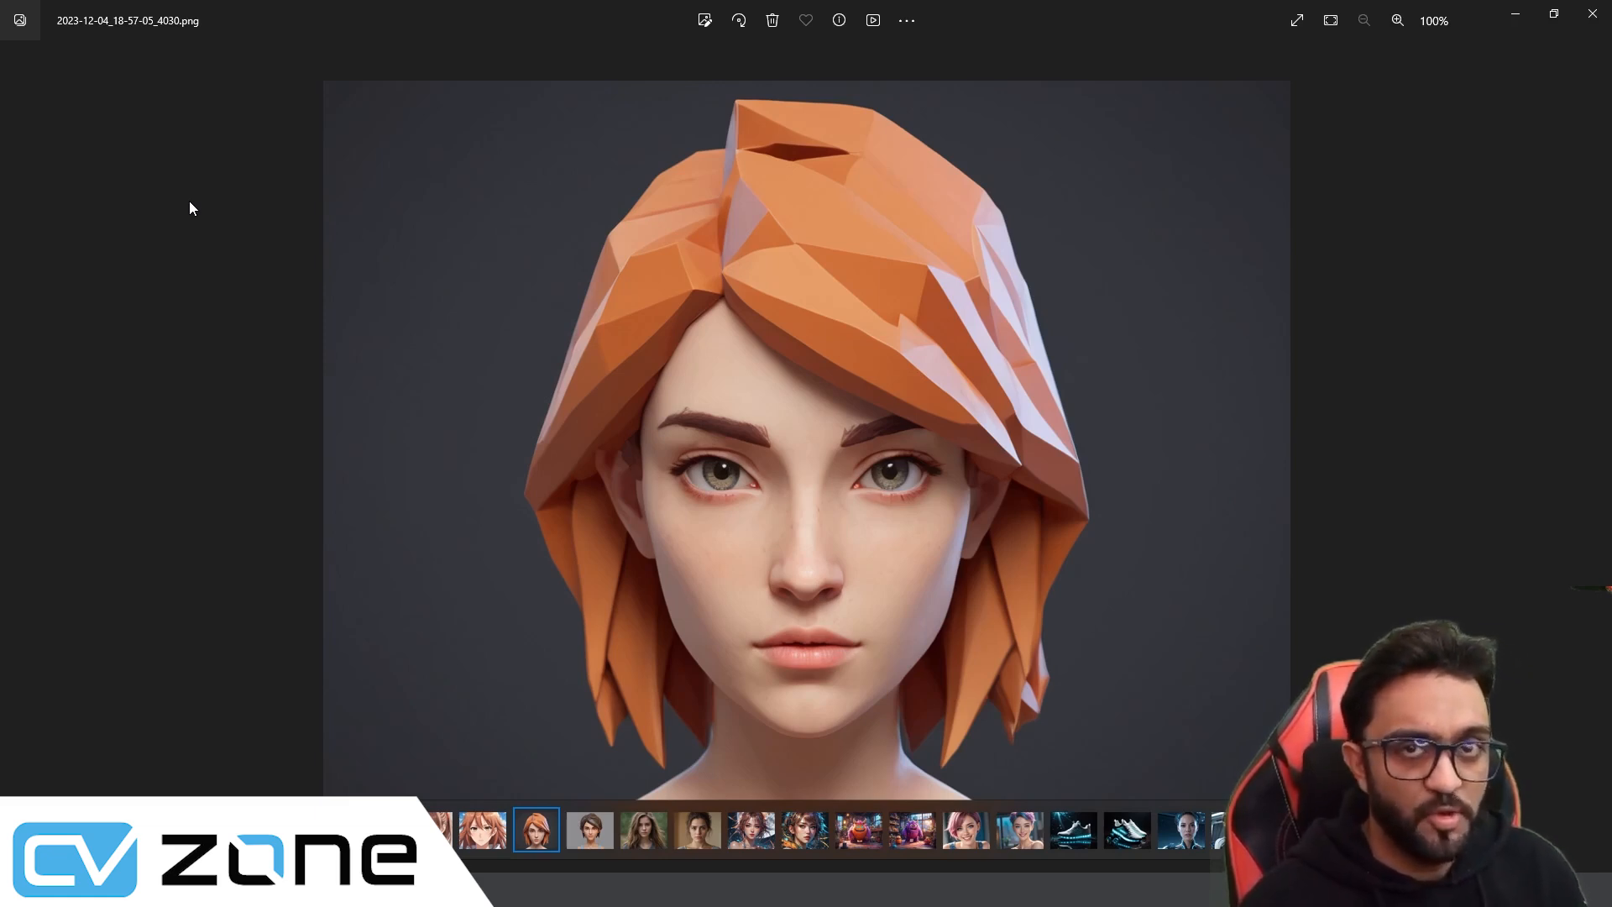
Compare the orange-haired and brown-haired low-poly portraits
key("Right")
key("Left")
key("Right")
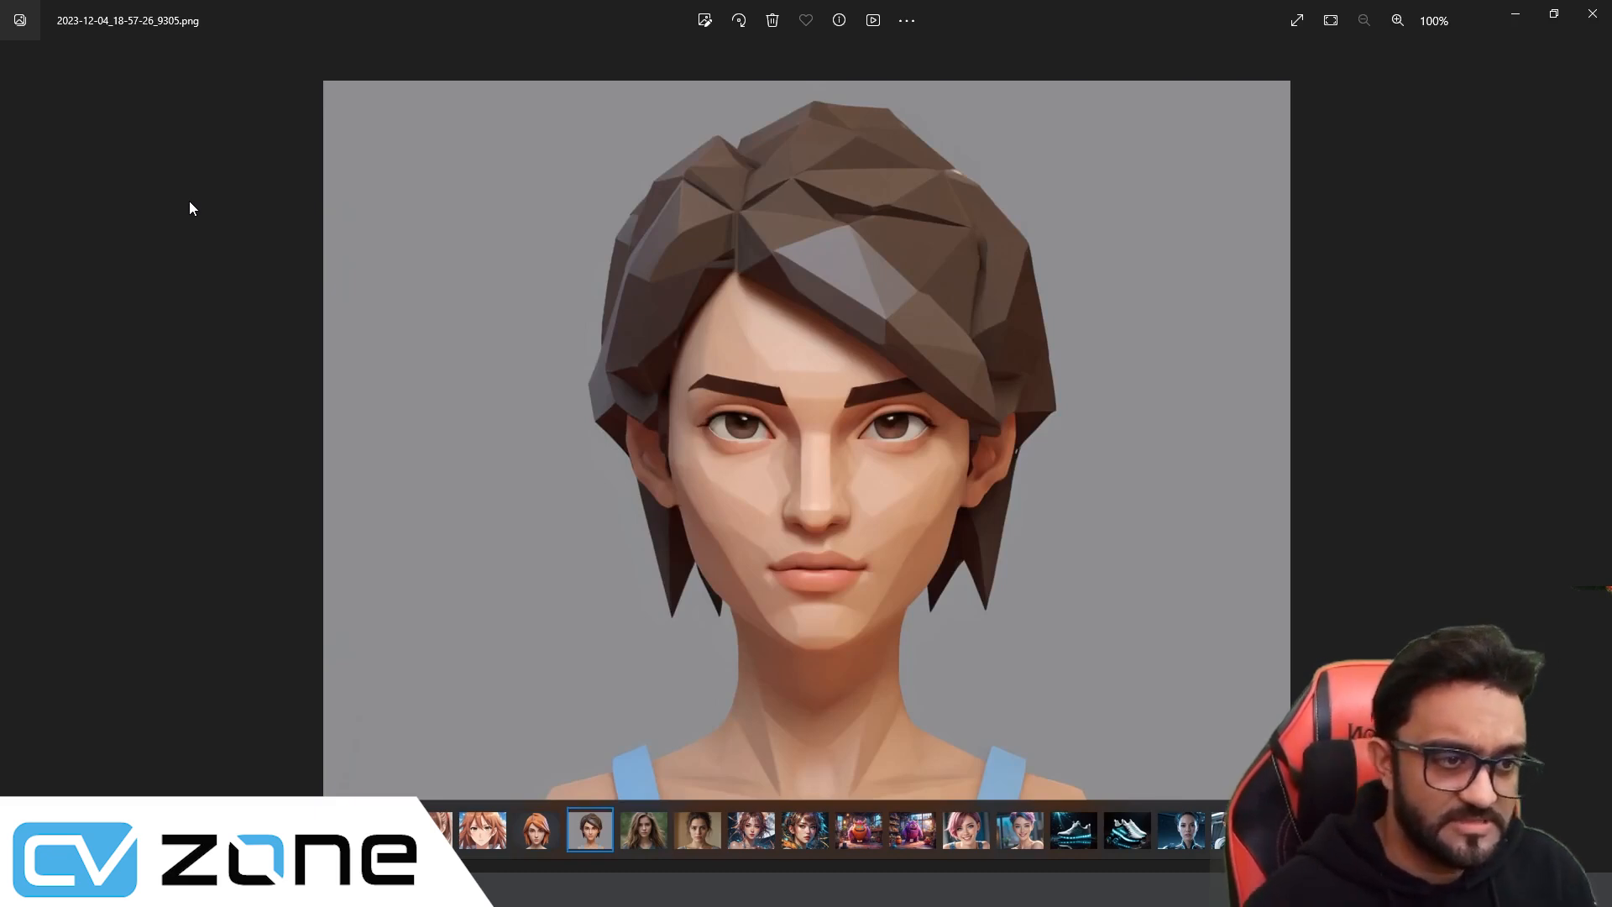
Inspect the realistic long-haired woman's portrait up close, covering the hair strands, mouth, eyes and forehead
key("Right")
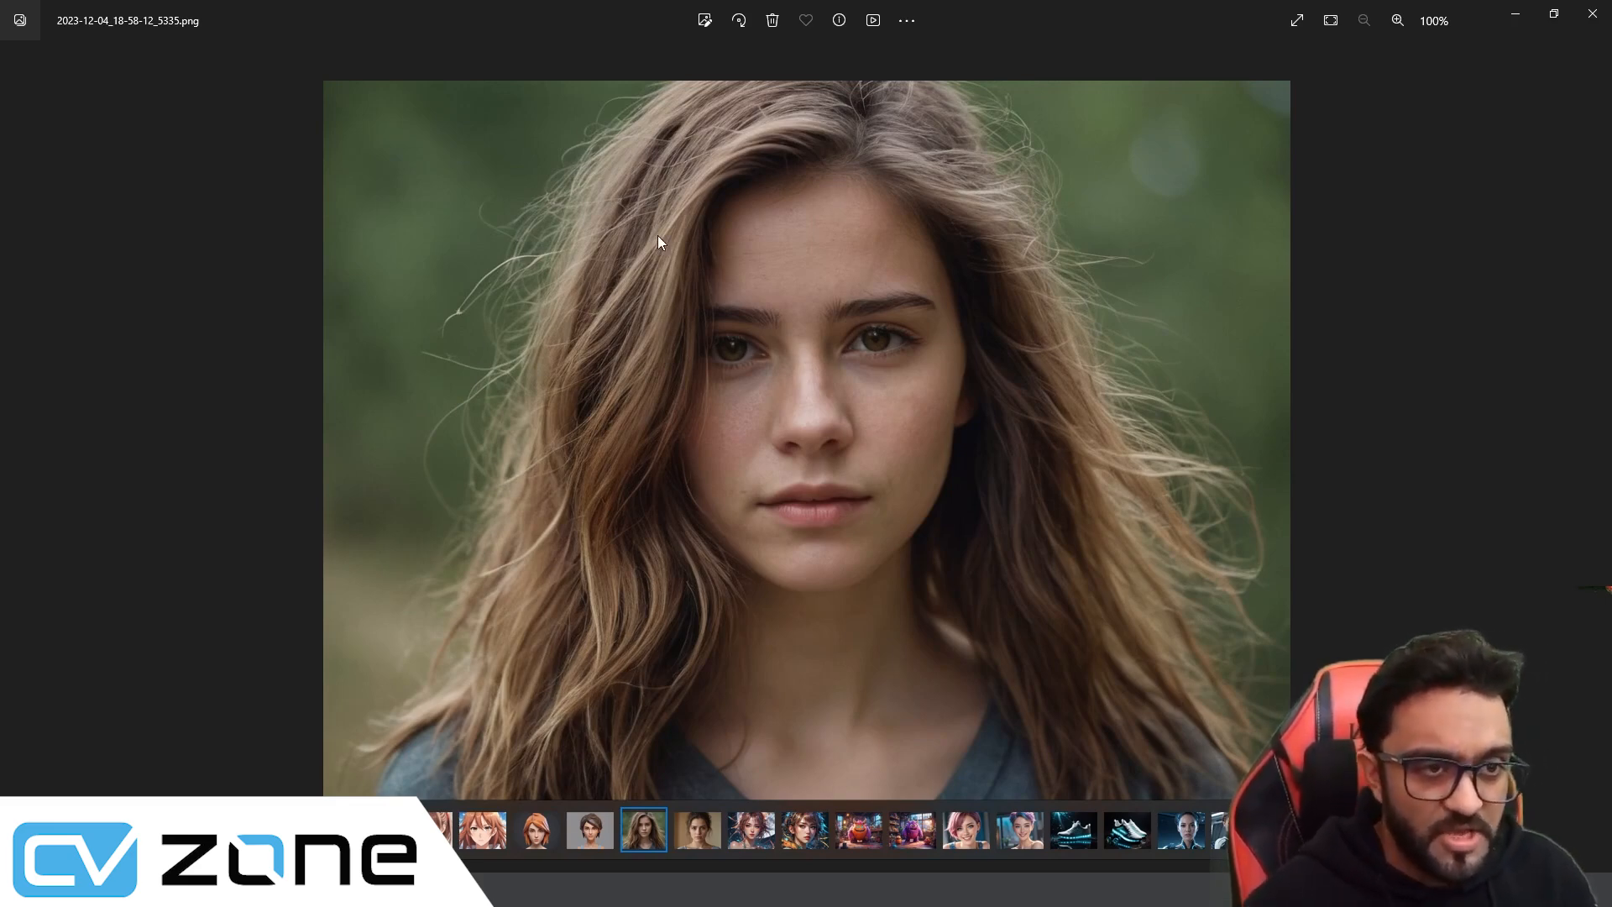
scroll(658, 241, "up", 5)
left_click_drag(482, 293, 961, 351)
left_click_drag(393, 567, 495, 273)
left_click_drag(760, 493, 498, 579)
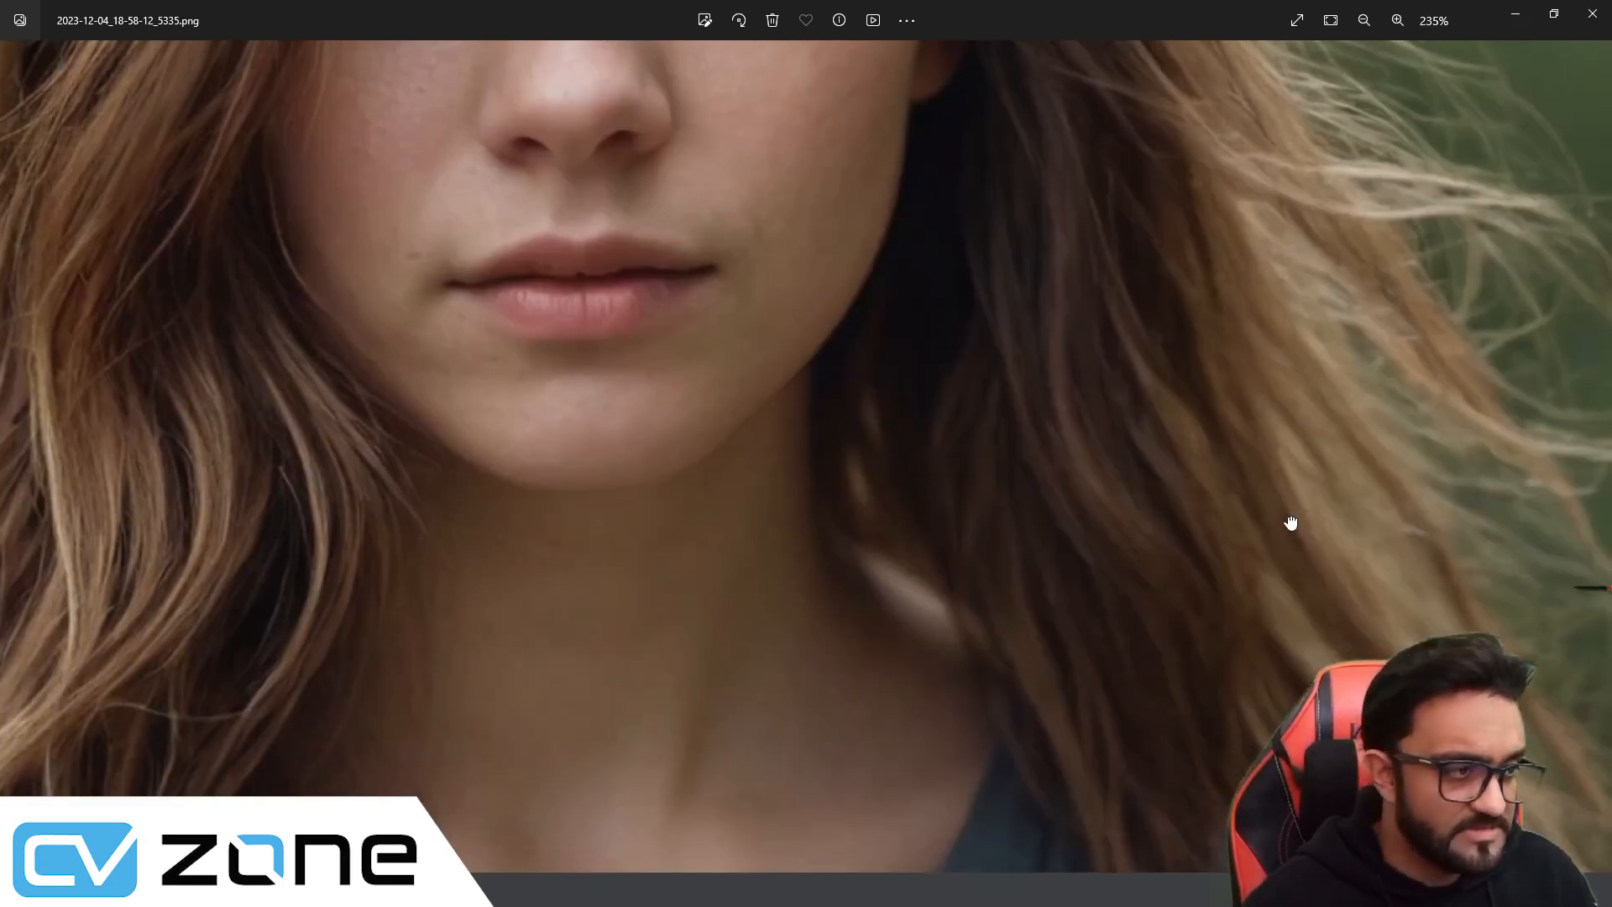
left_click_drag(1108, 277, 1057, 536)
left_click_drag(1062, 92, 1162, 364)
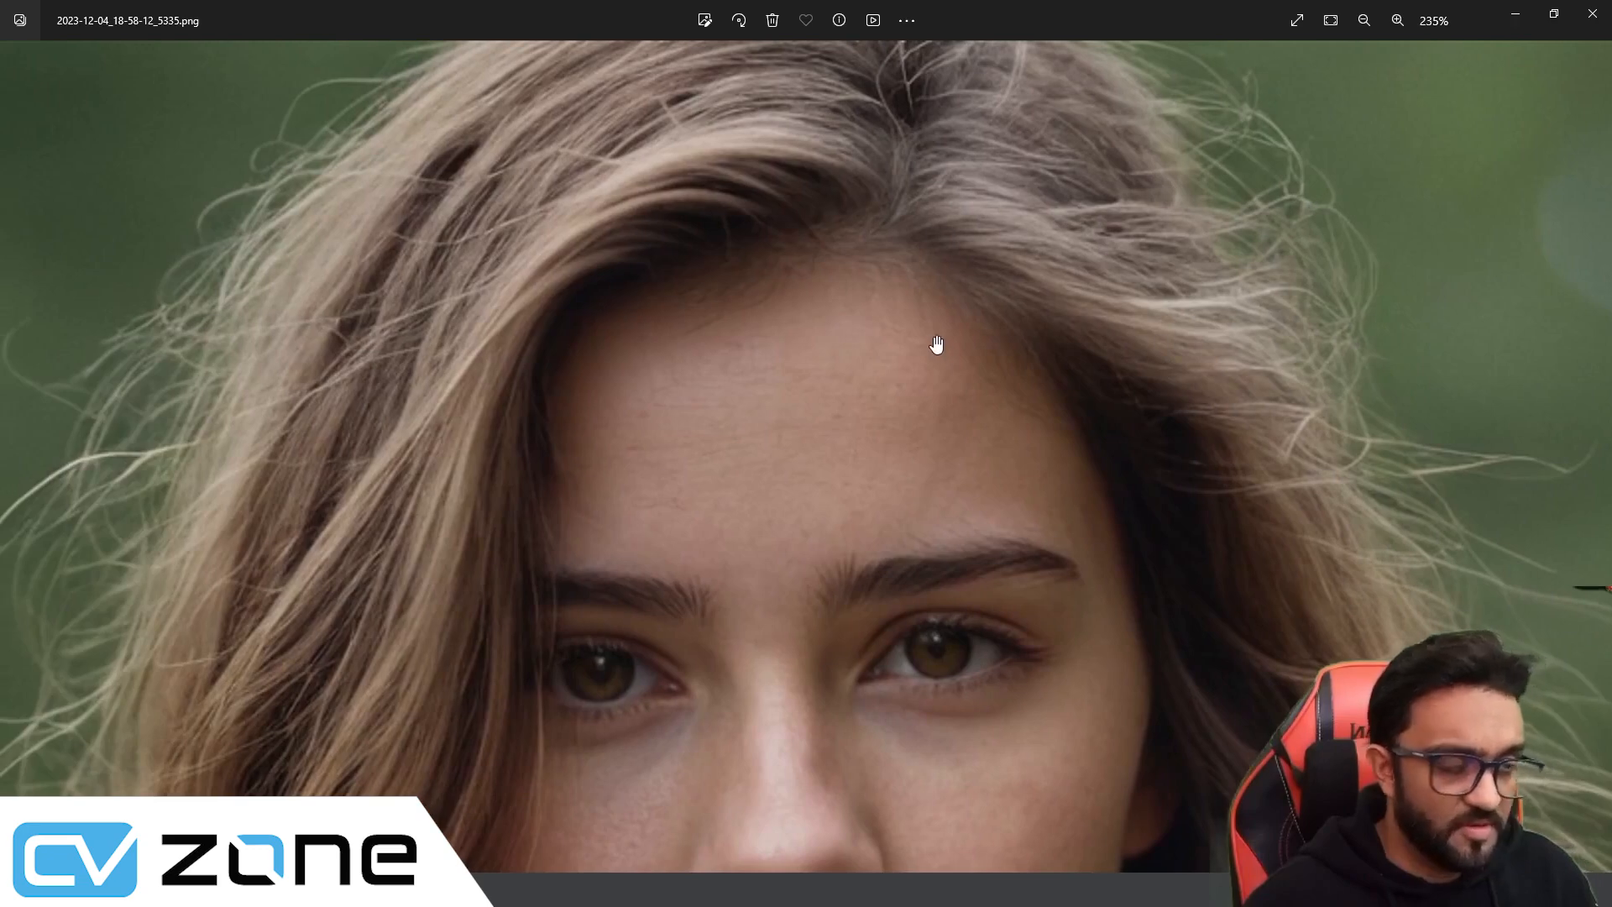
scroll(942, 347, "down", 5)
Compare the tied-up-hair portrait with the previous long-haired portrait
key("Right")
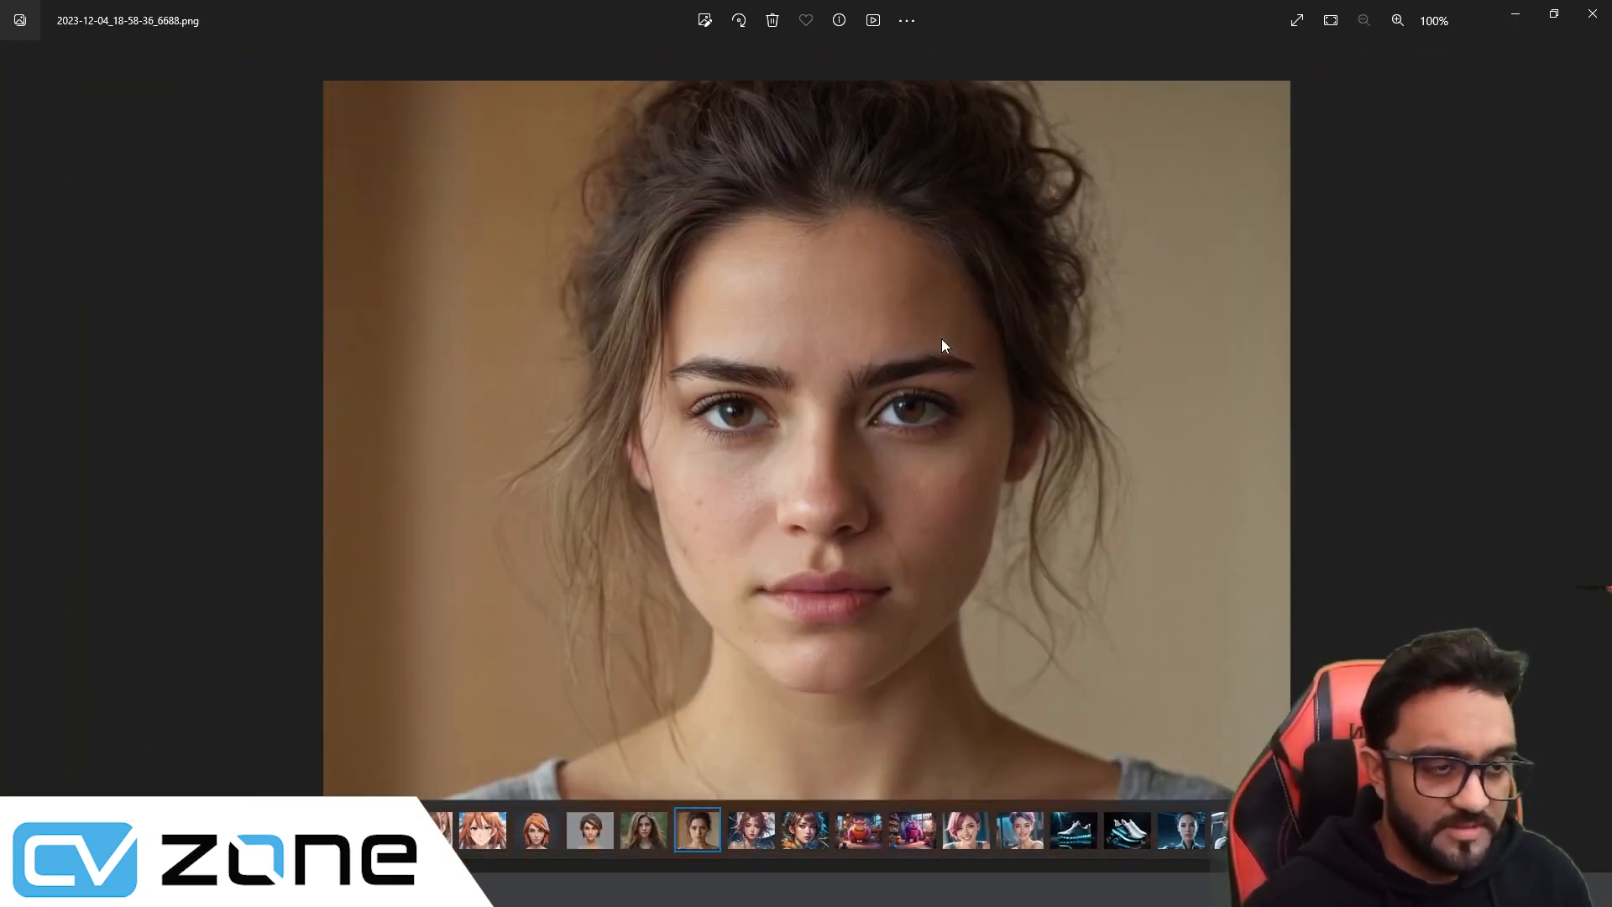
key("Left")
key("Right")
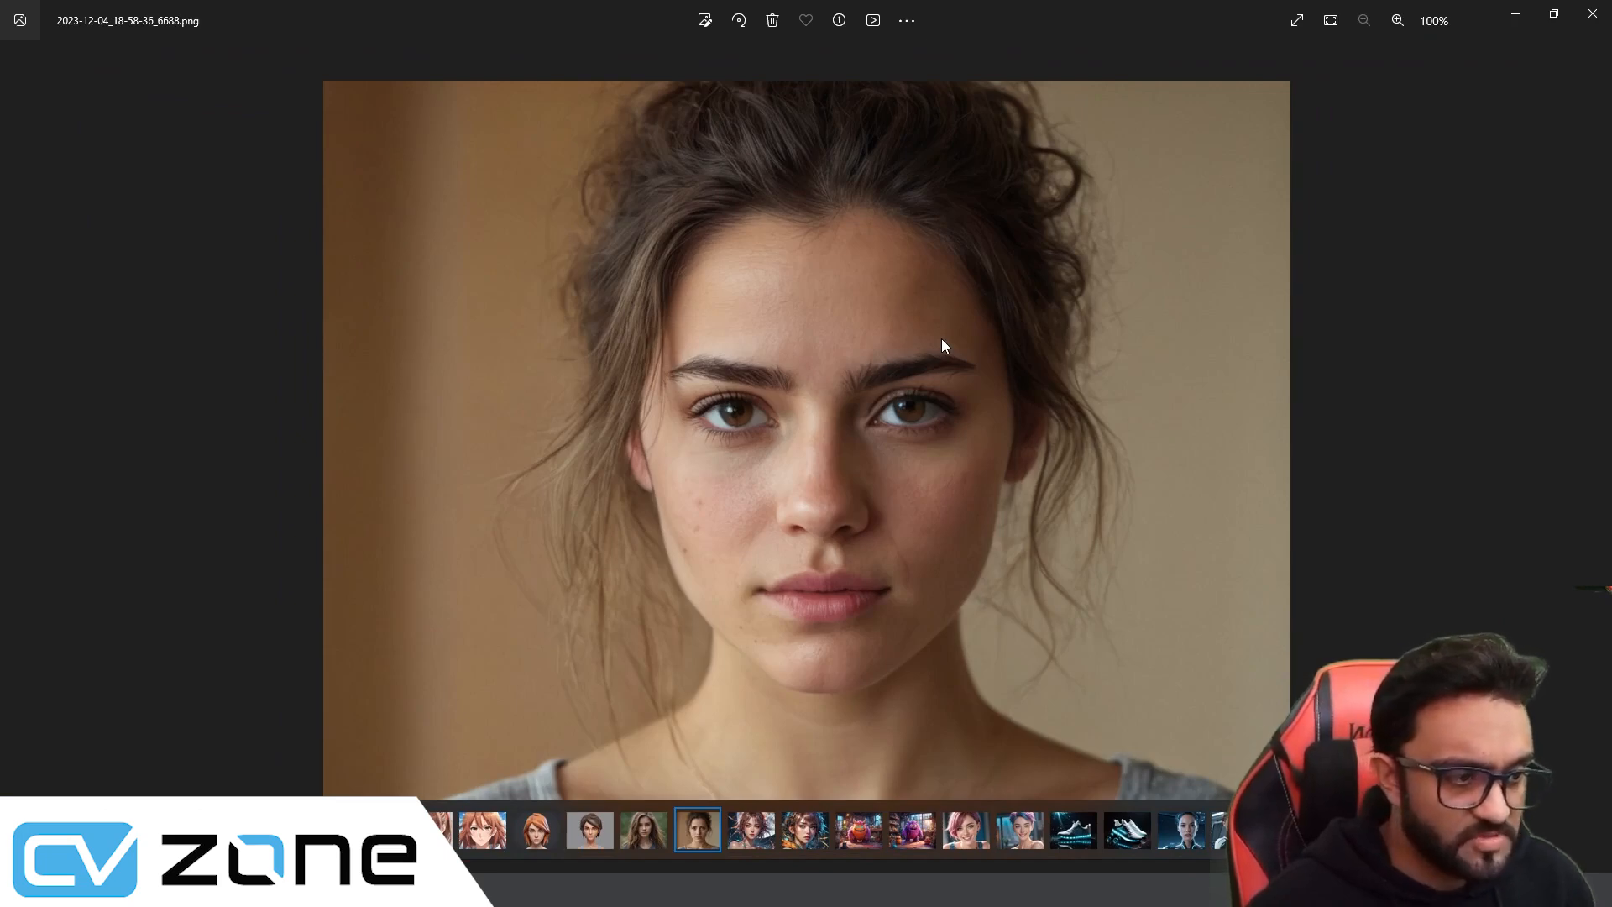
View the two paint-splattered portraits and the two furry monster images
key("Right")
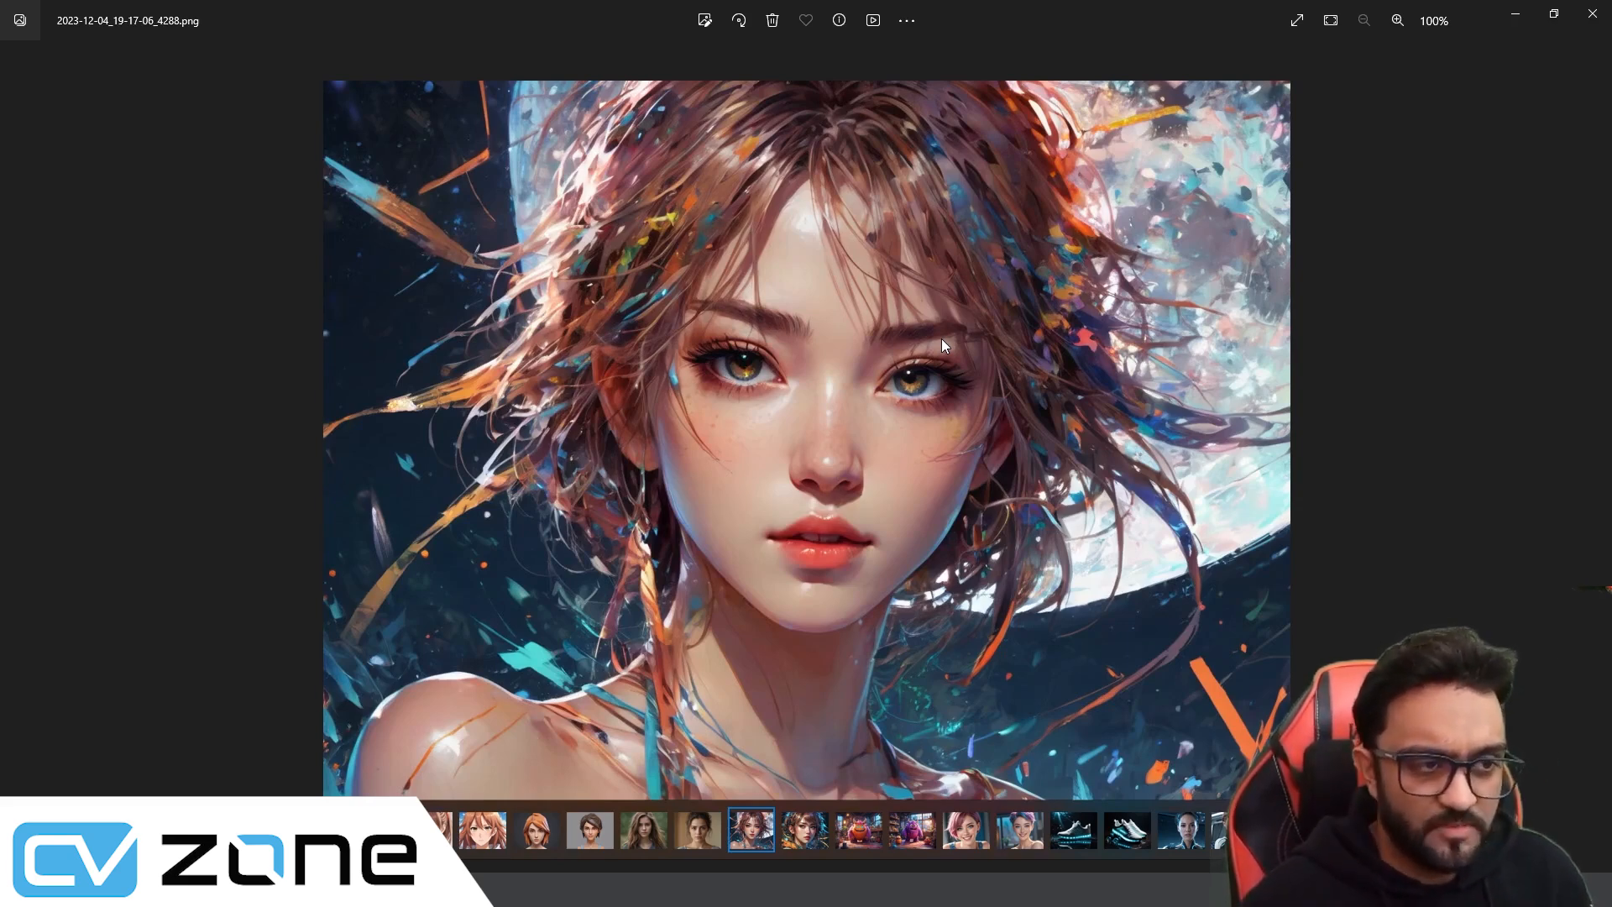
key("Right")
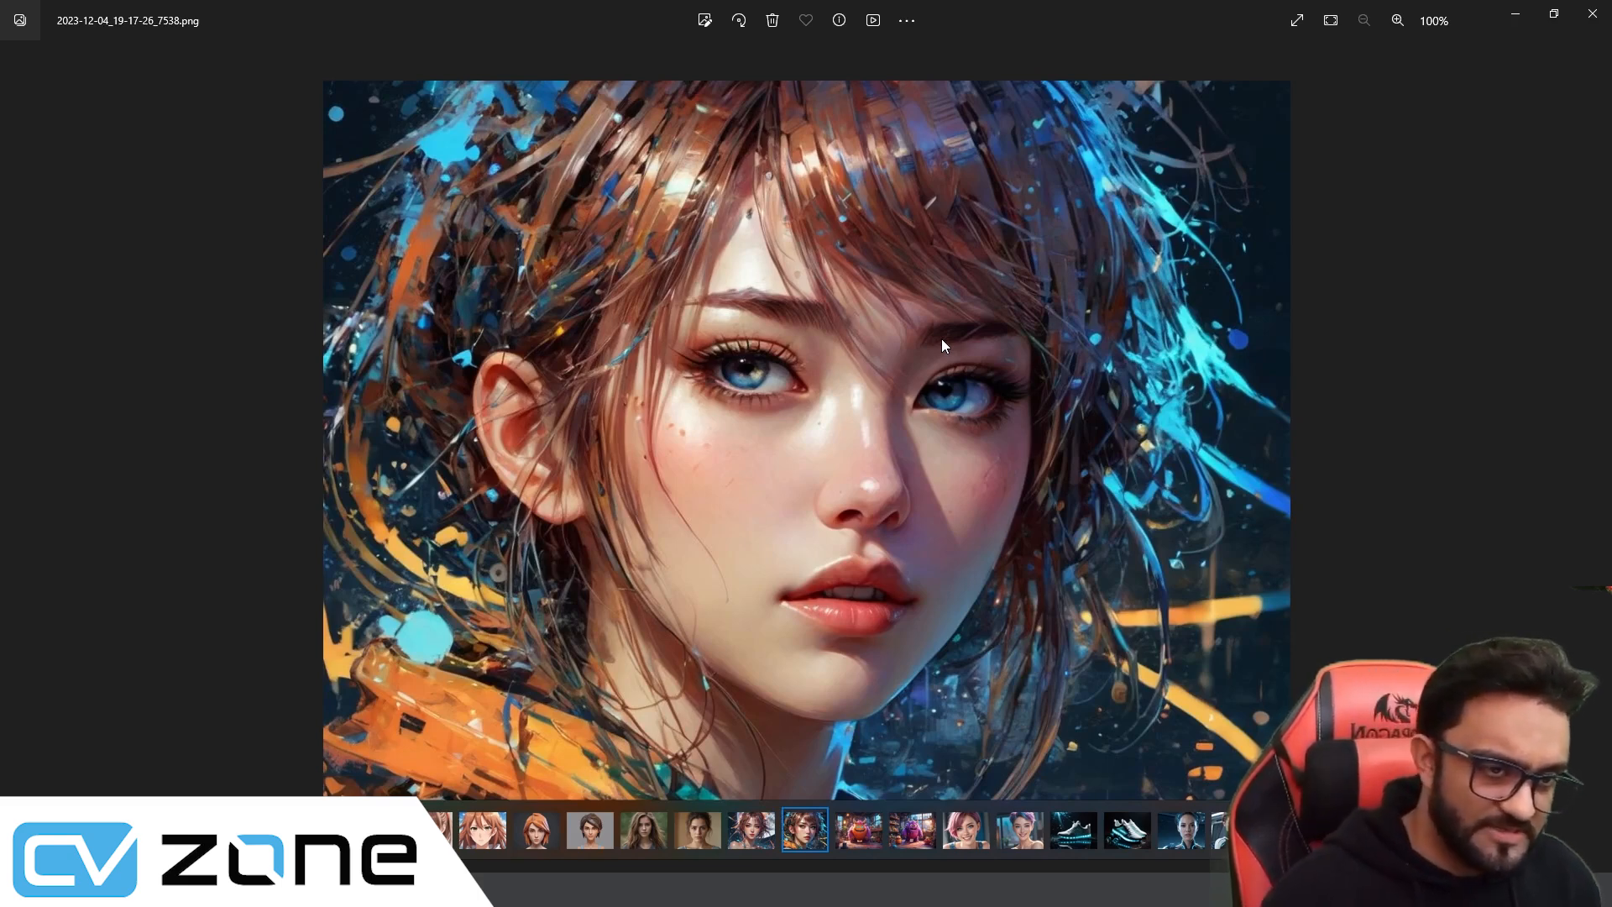
key("Right")
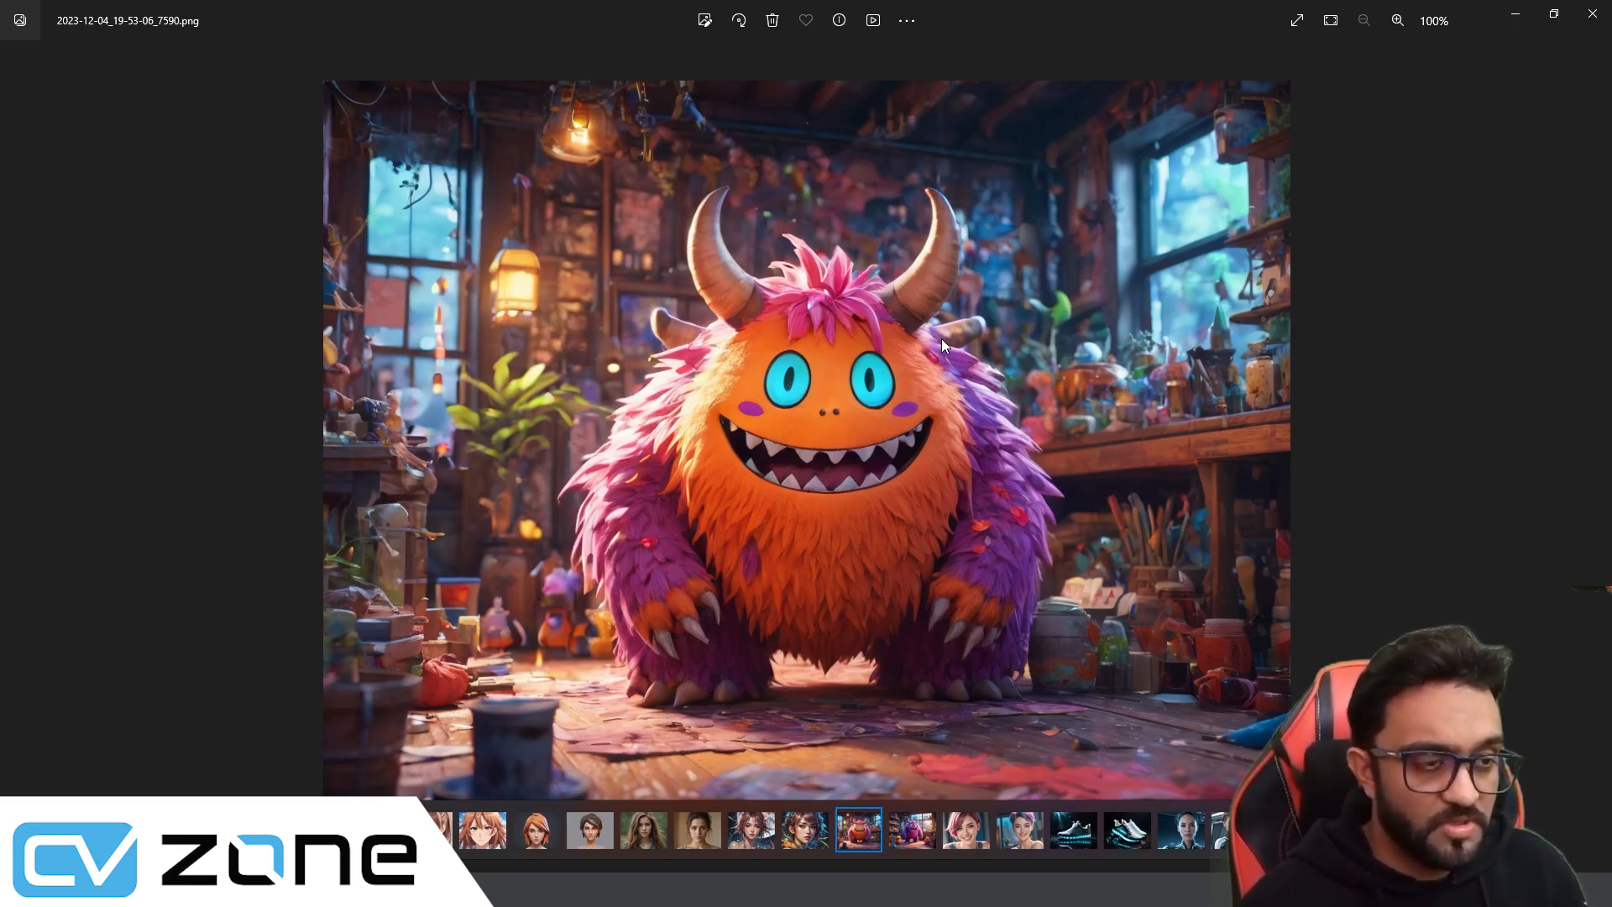
key("Right")
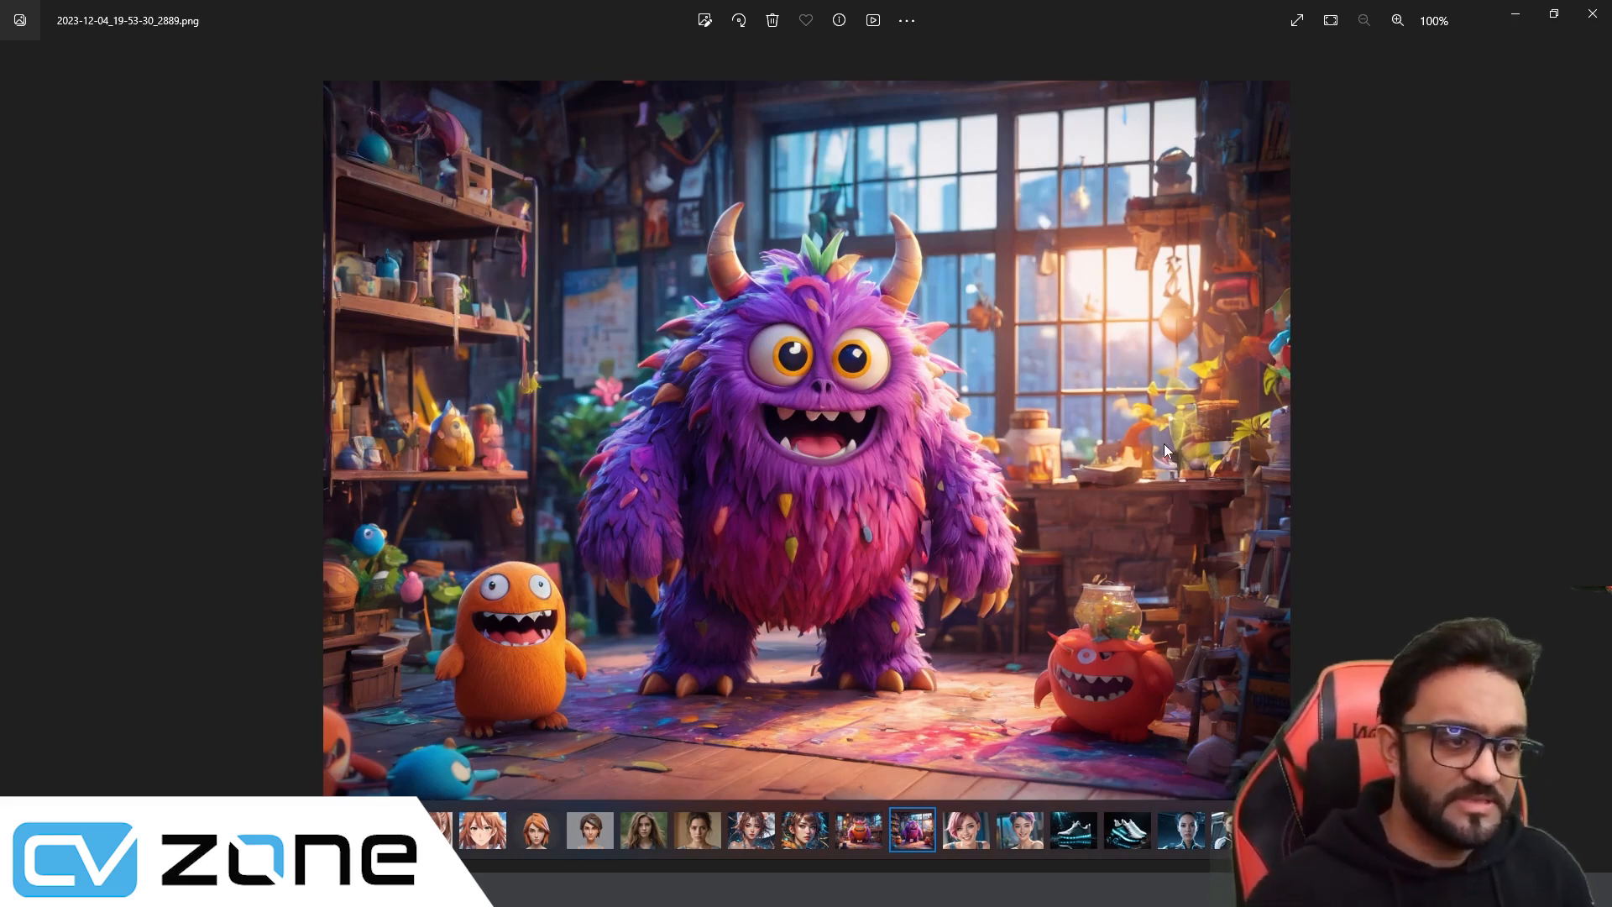
Inspect the pink-haired woman's teeth and freckles up close, and compare her portrait with the purple-haired one
key("Right")
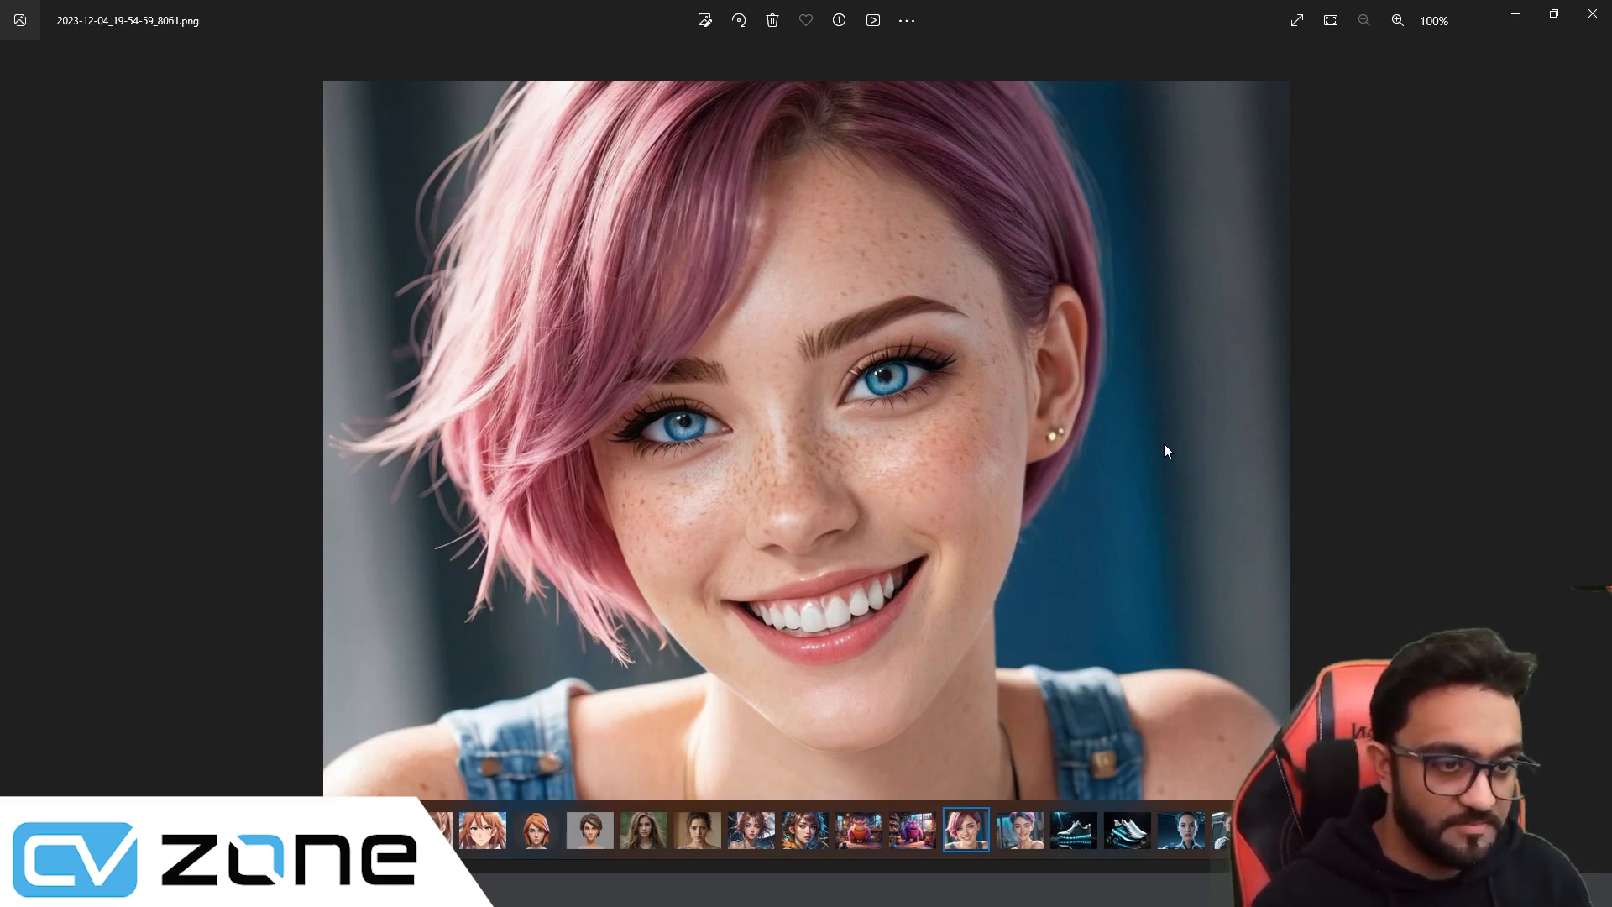
scroll(1009, 618, "up", 3)
scroll(1009, 618, "up", 3)
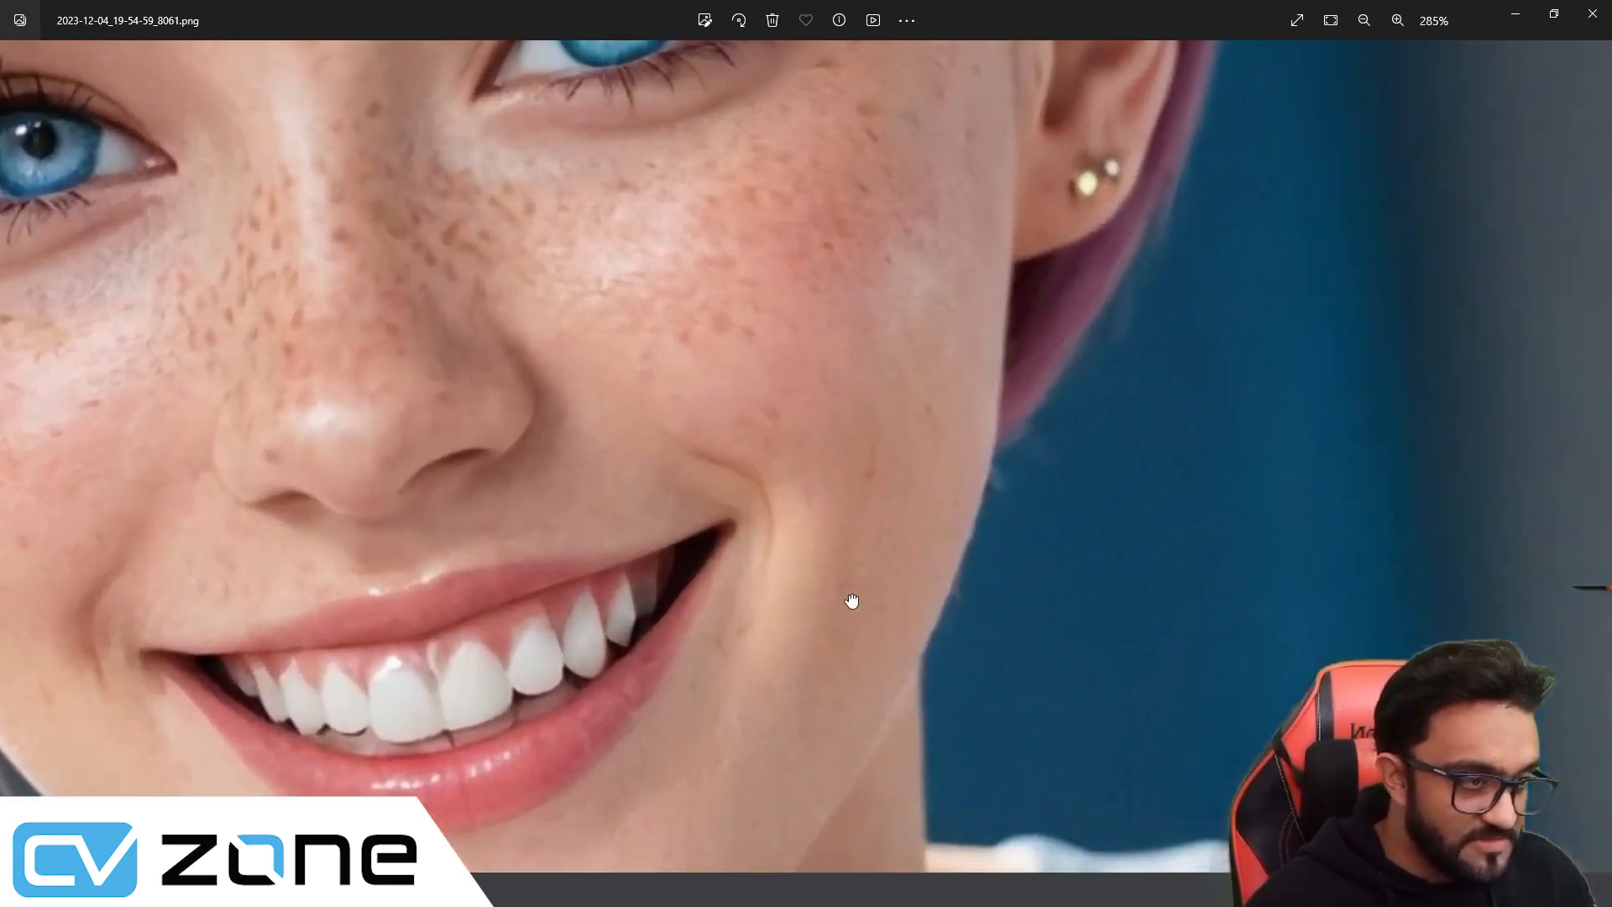
scroll(828, 513, "down", 5)
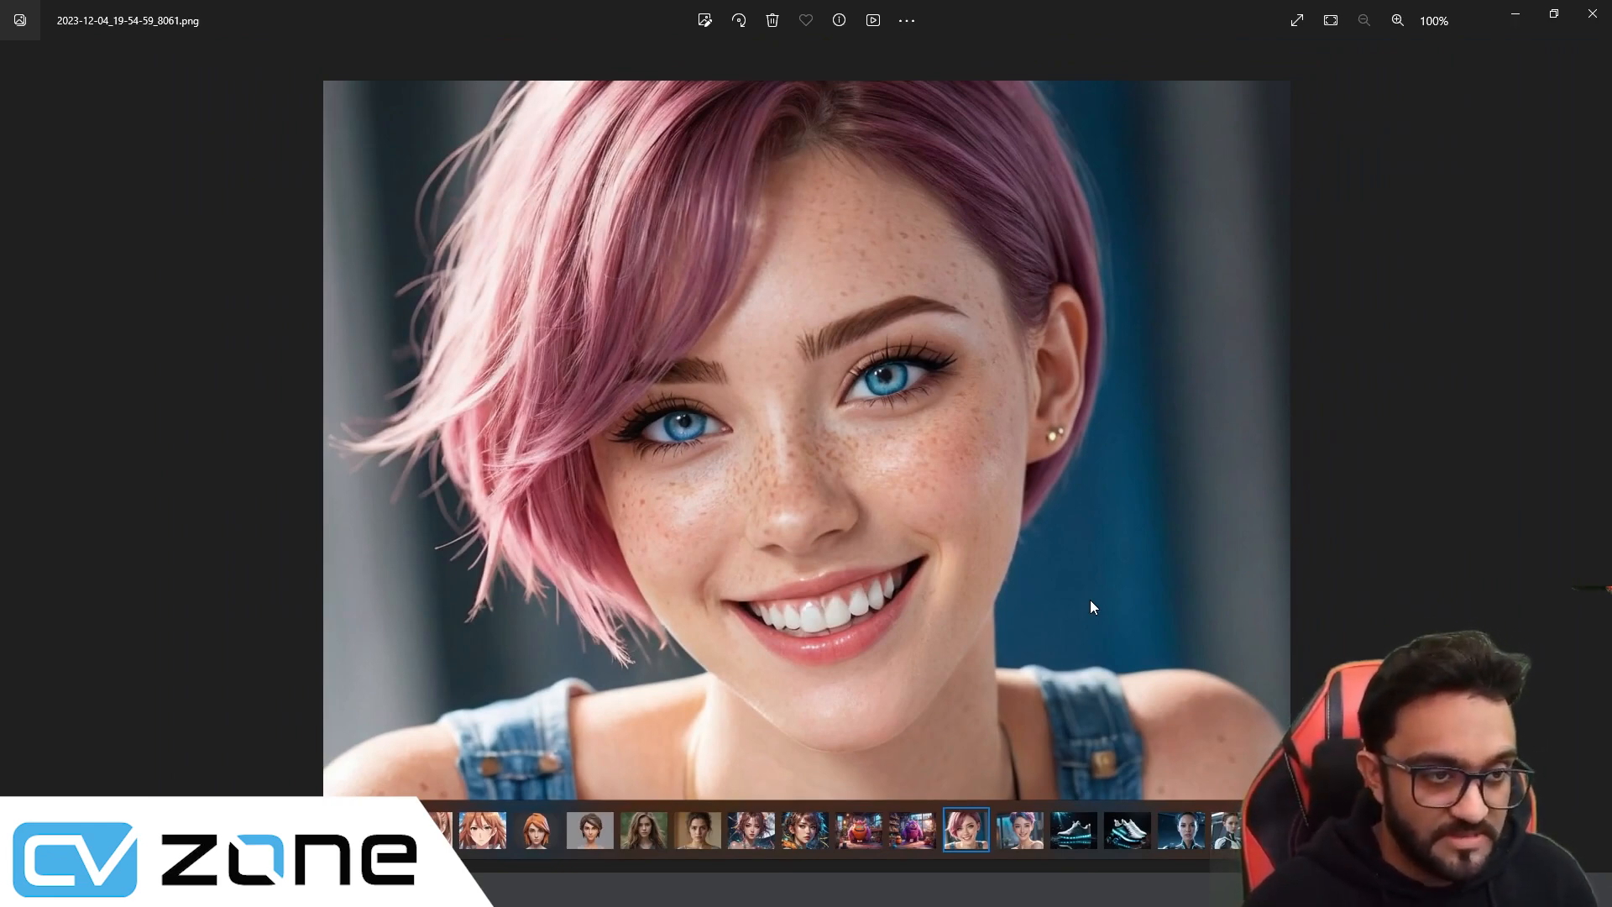
key("Right")
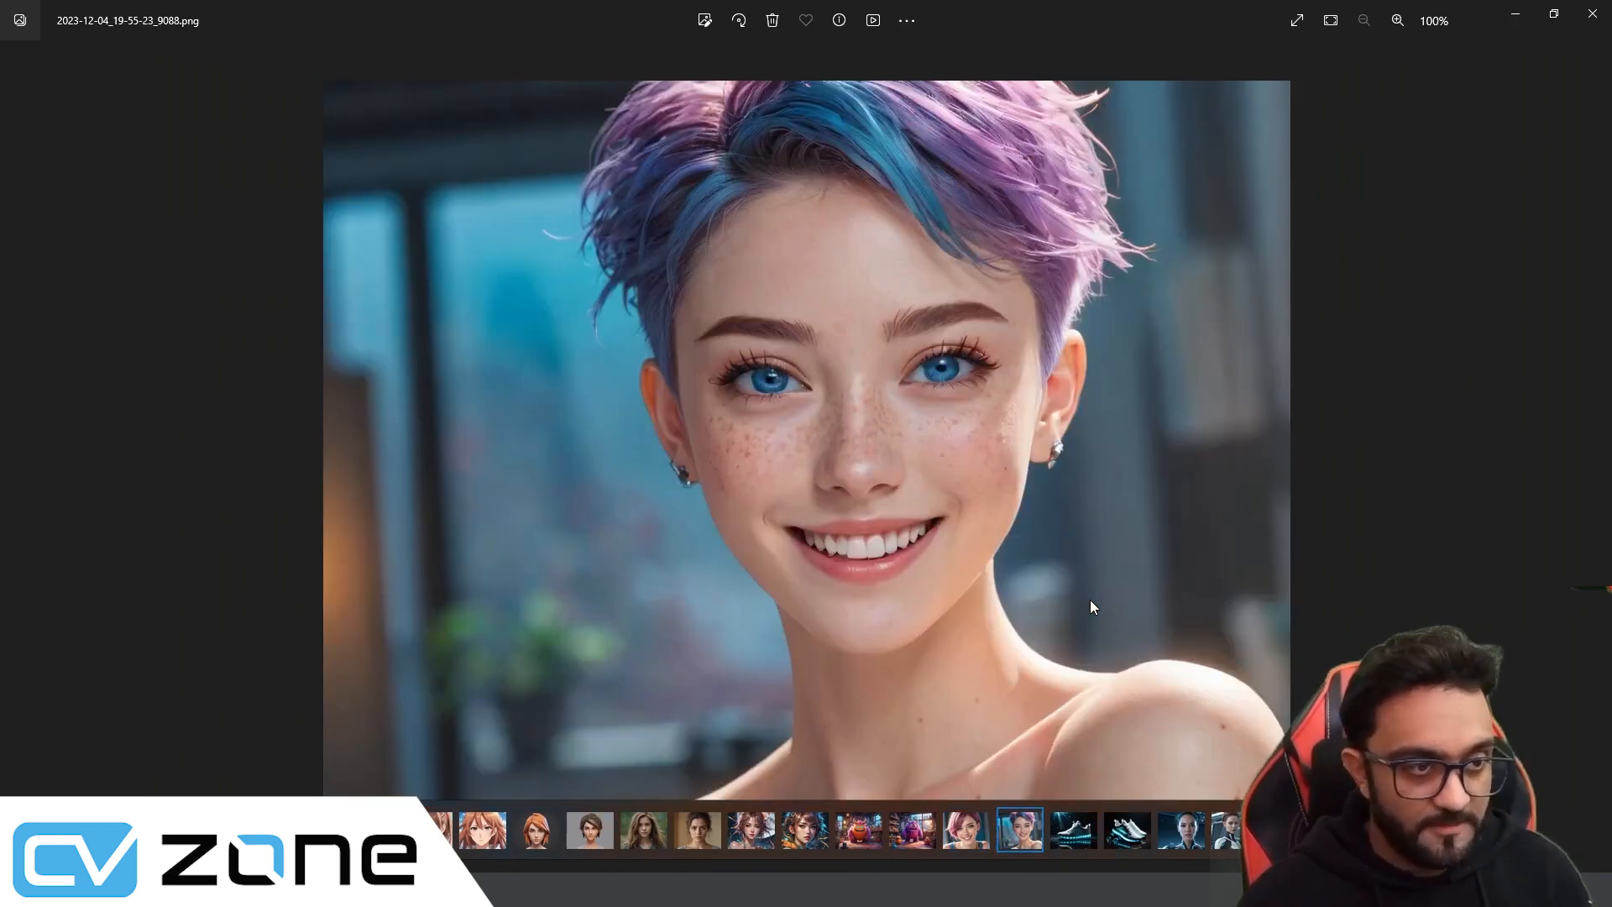
key("Left")
key("Right")
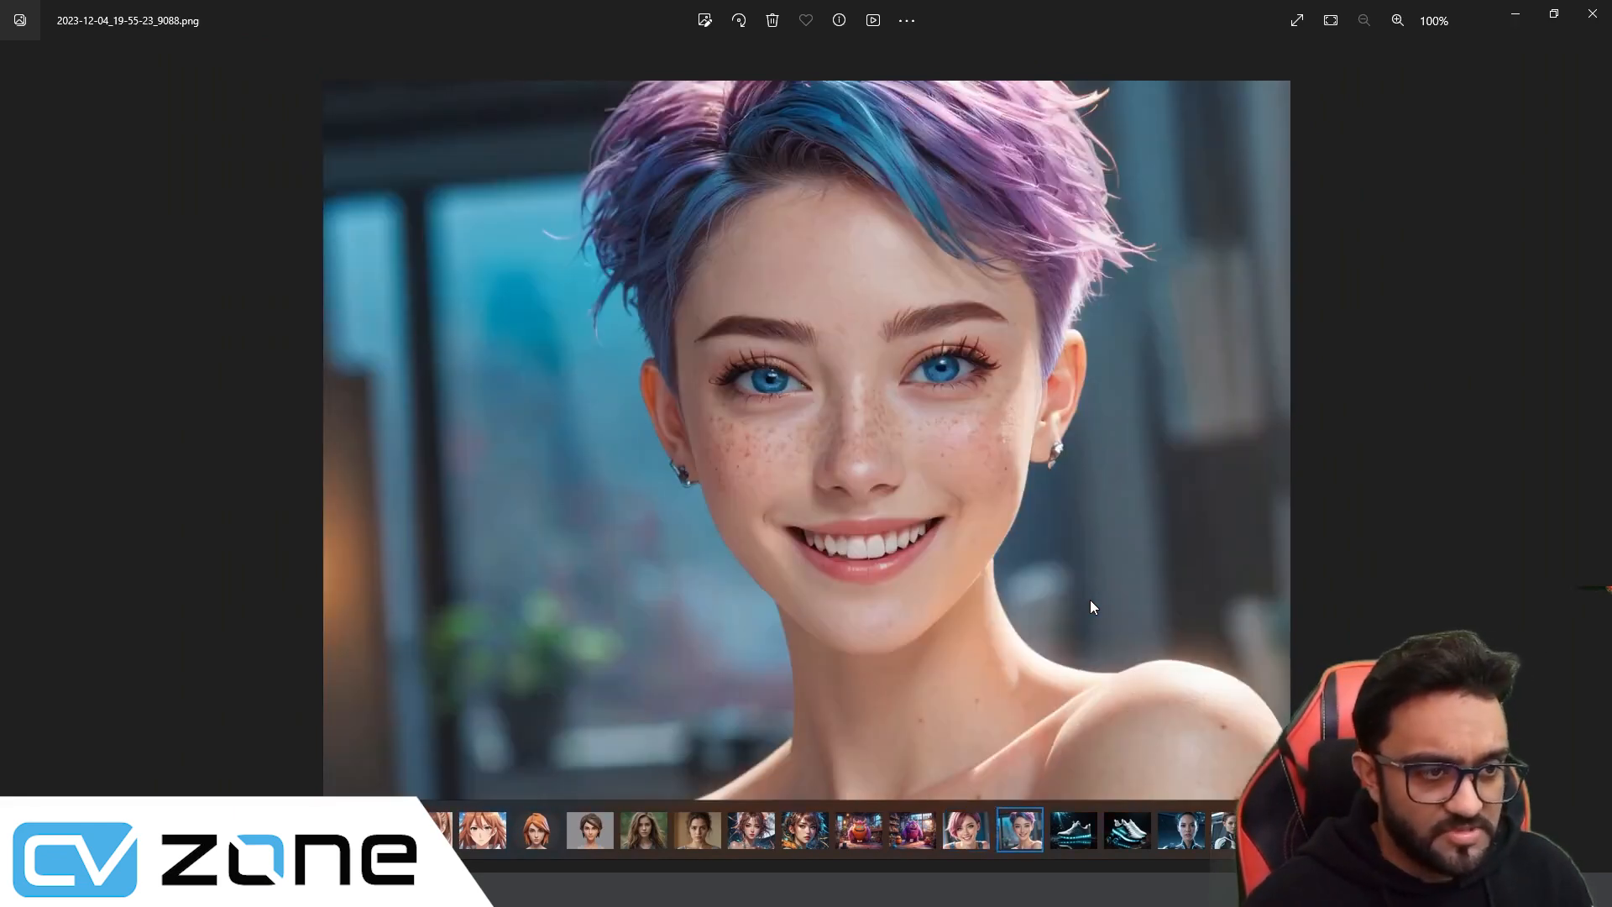
View the two glowing sneaker images, inspecting a glass sphere up close, and the two futuristic-suit portraits
key("Right")
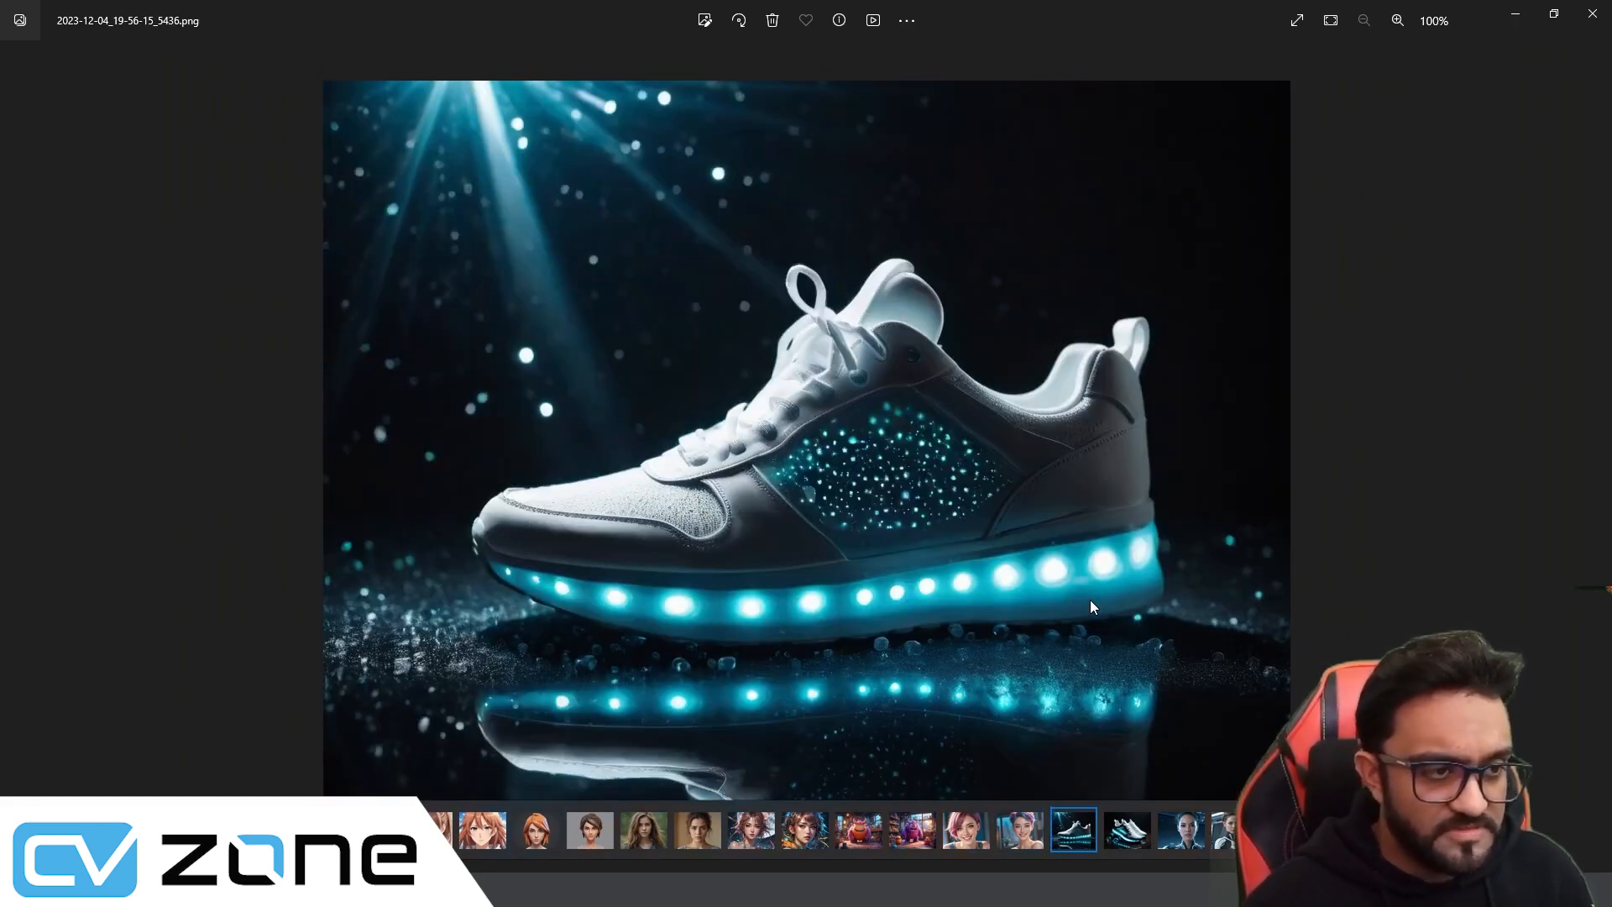
key("Right")
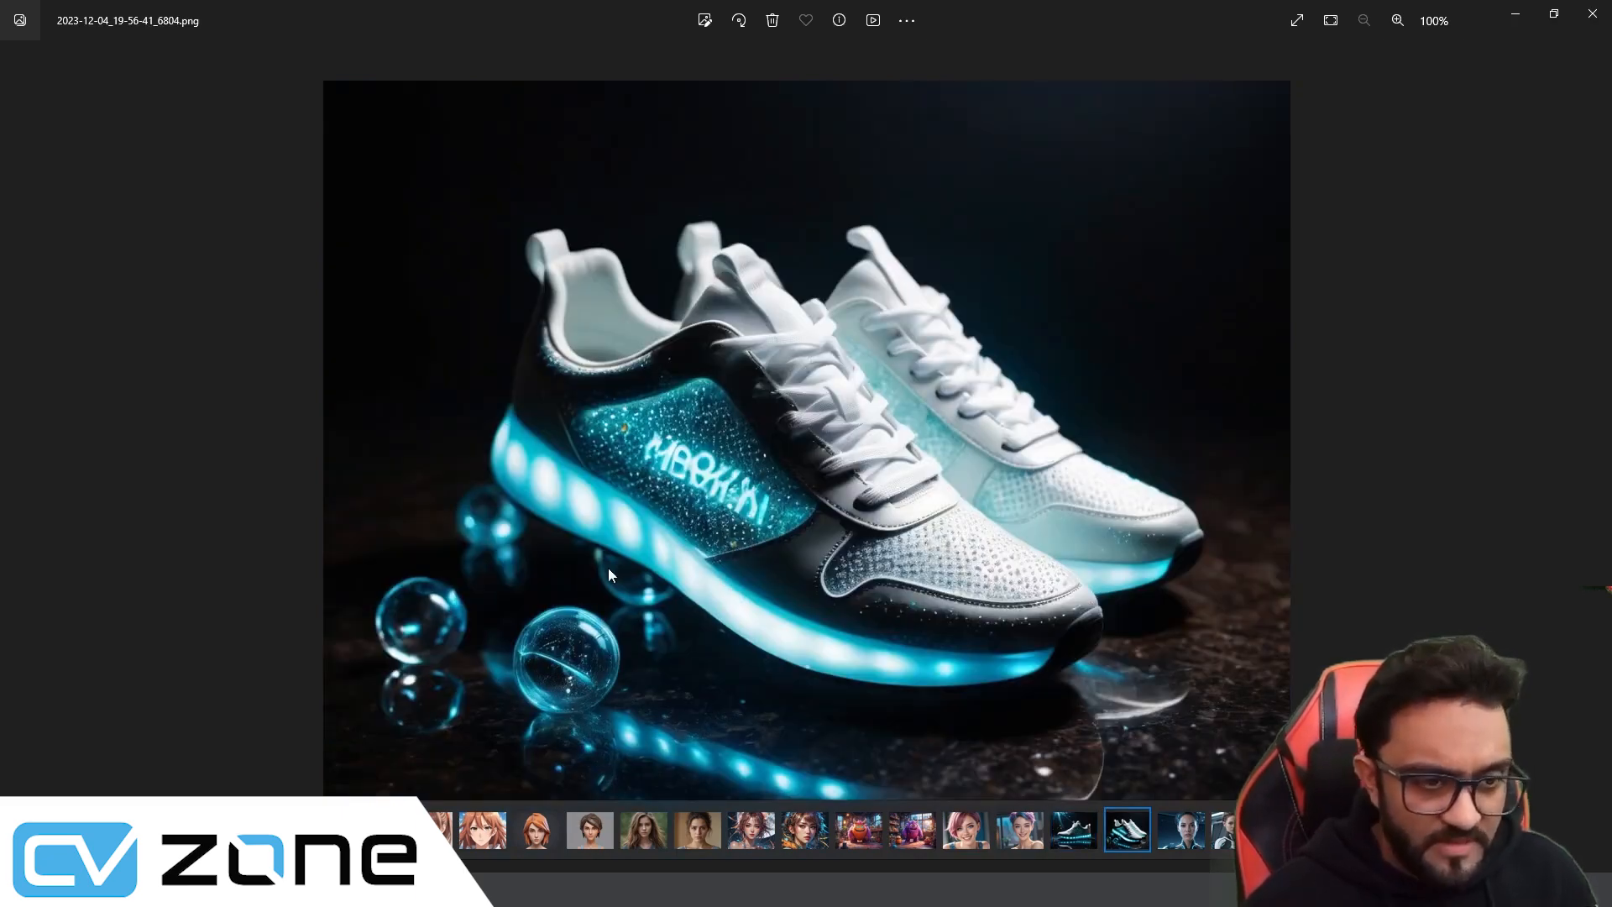
scroll(588, 671, "up", 8)
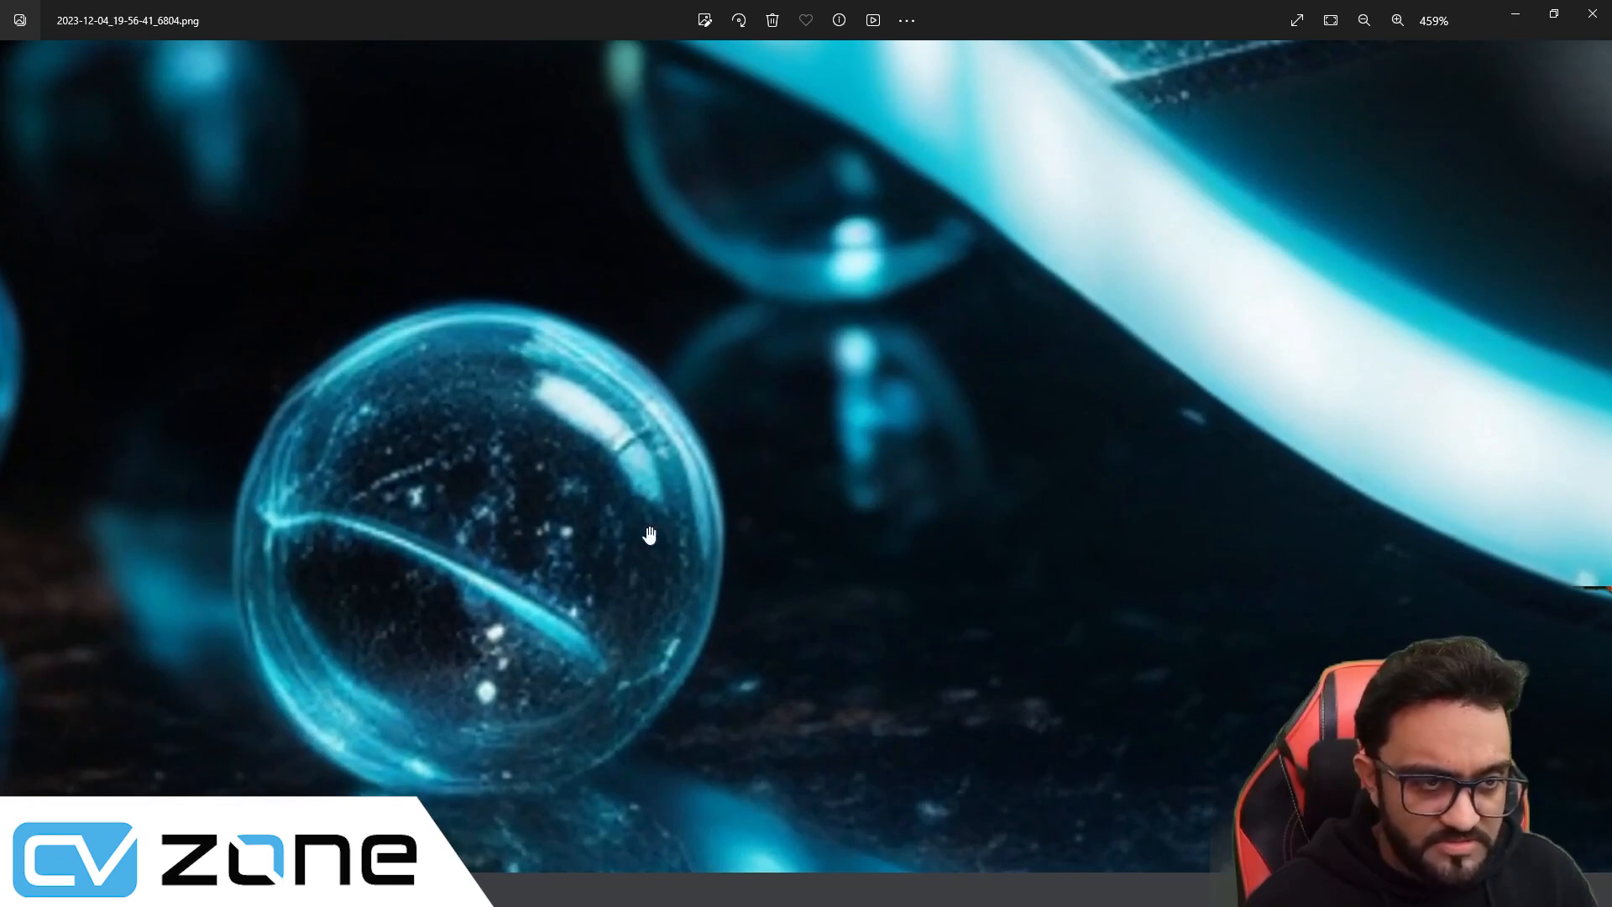
scroll(609, 537, "down", 8)
key("Right")
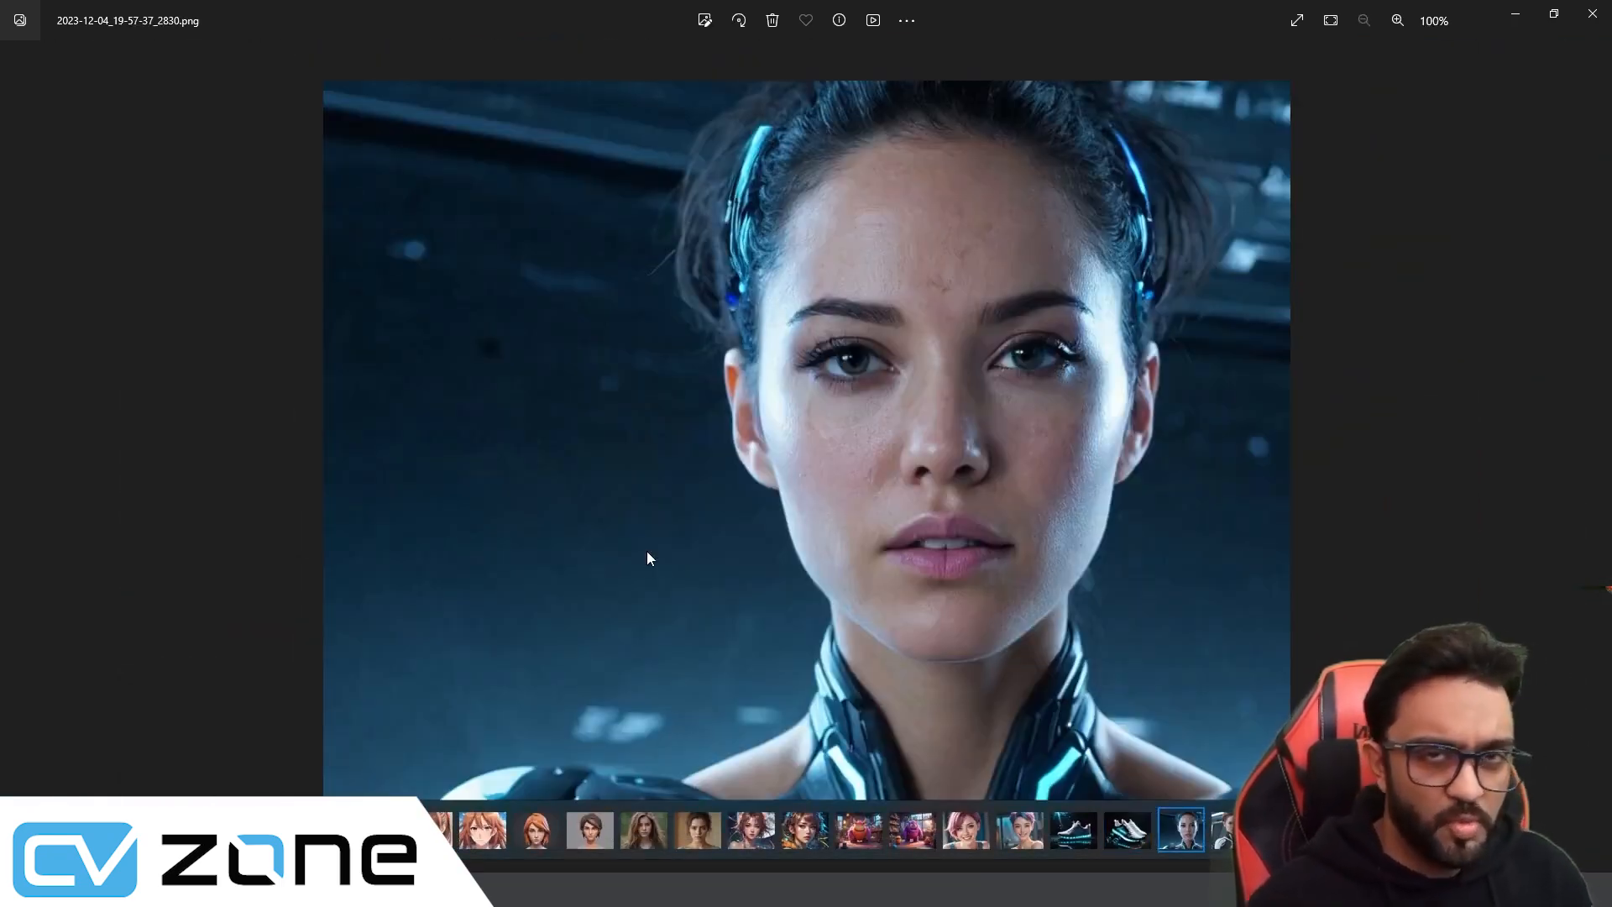
key("Right")
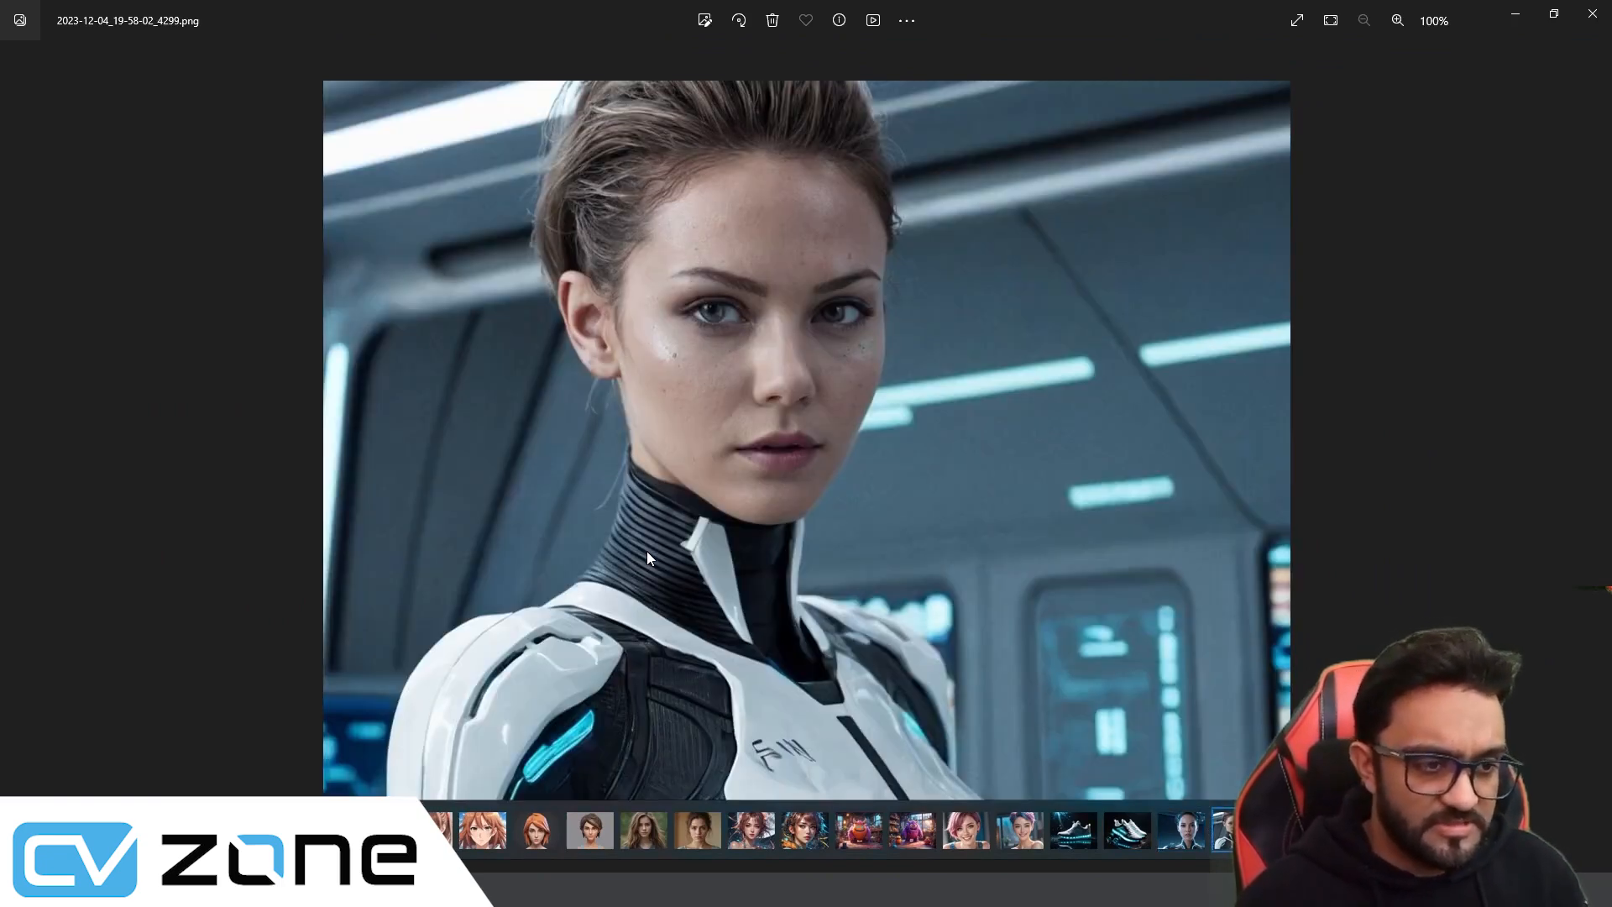
Inspect the skin detail of the wet-haired freckled woman's portrait up close, from the forehead down the face
key("Right")
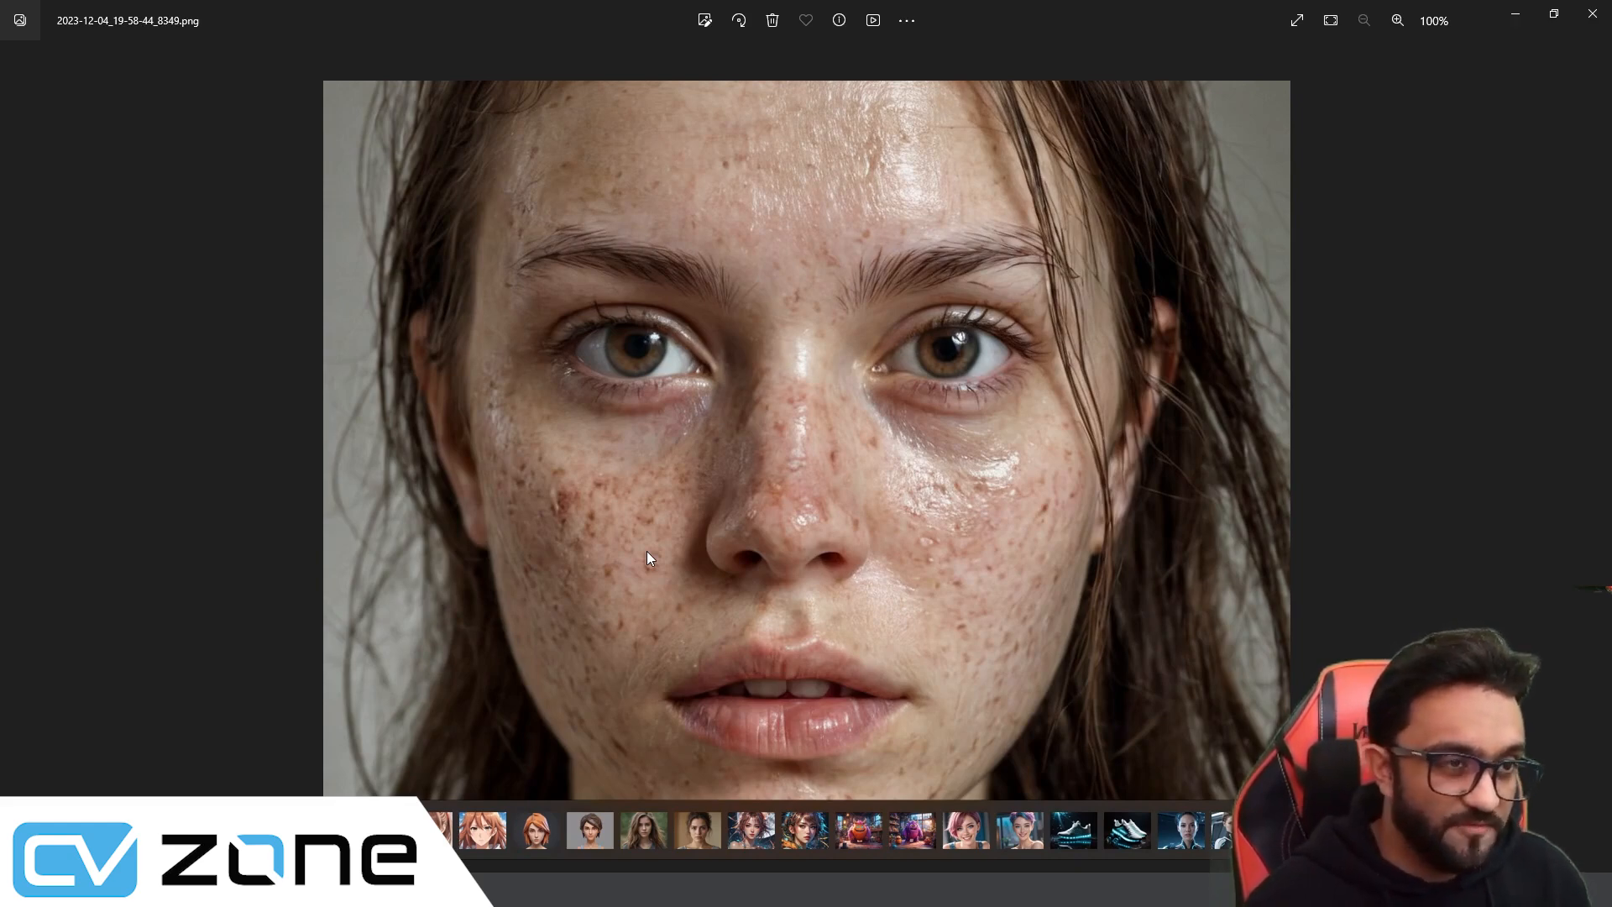
scroll(856, 244, "up", 6)
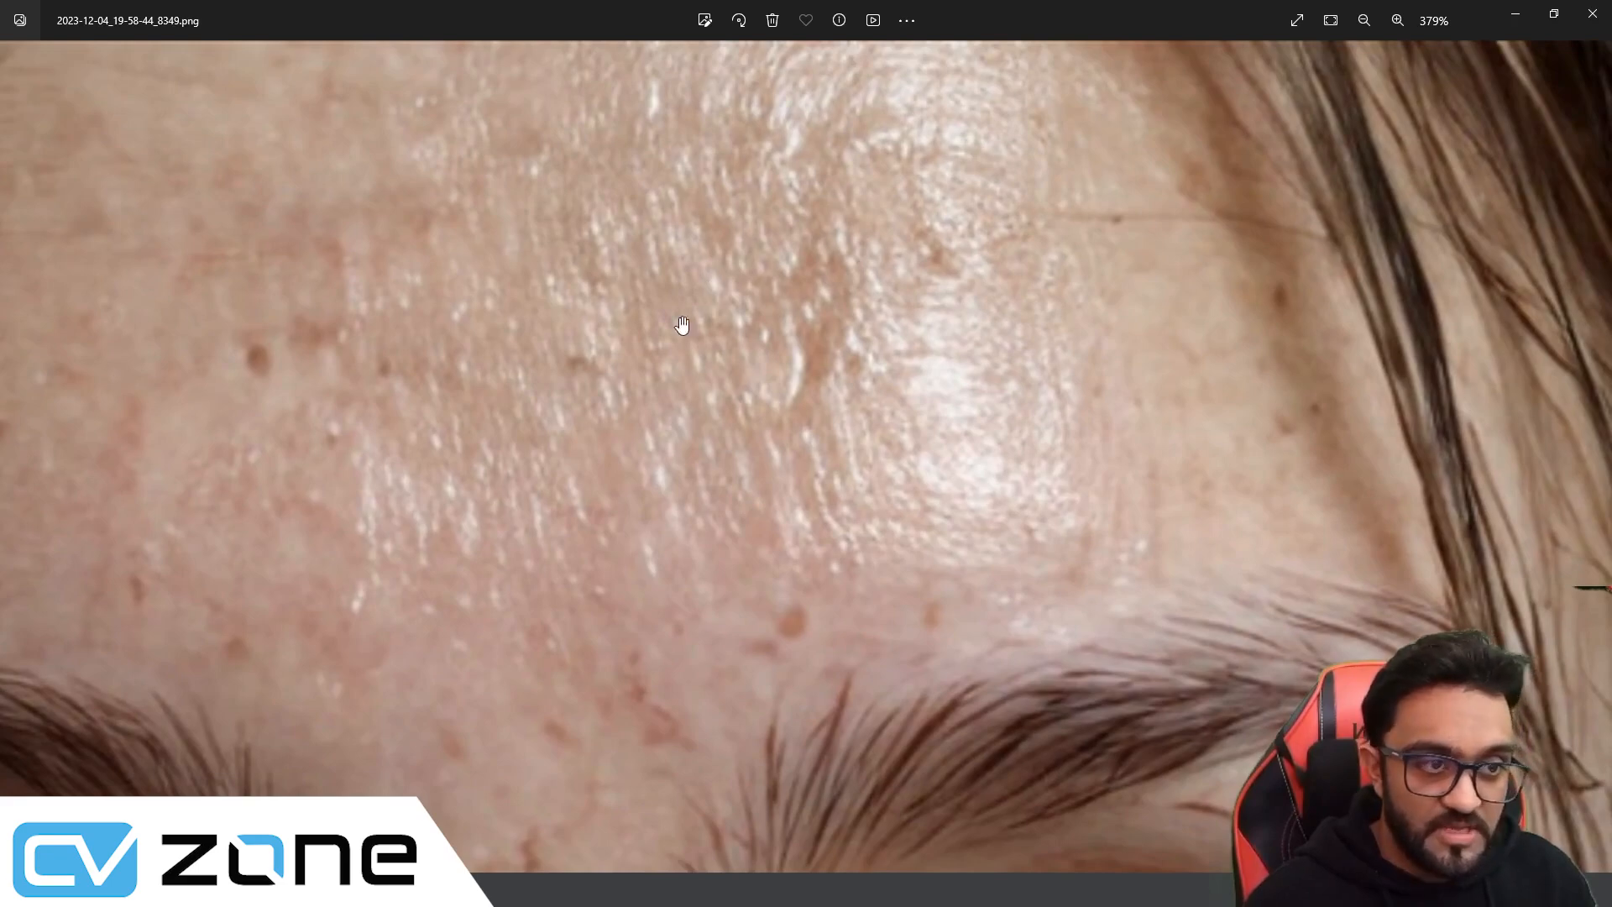
left_click_drag(923, 600, 834, 147)
left_click_drag(1066, 540, 867, 252)
left_click_drag(1078, 601, 942, 181)
left_click_drag(965, 630, 921, 356)
scroll(1039, 447, "down", 6)
Inspect the second blemished-skin portrait up close and view the two neighbouring portraits with parted lips
key("Right")
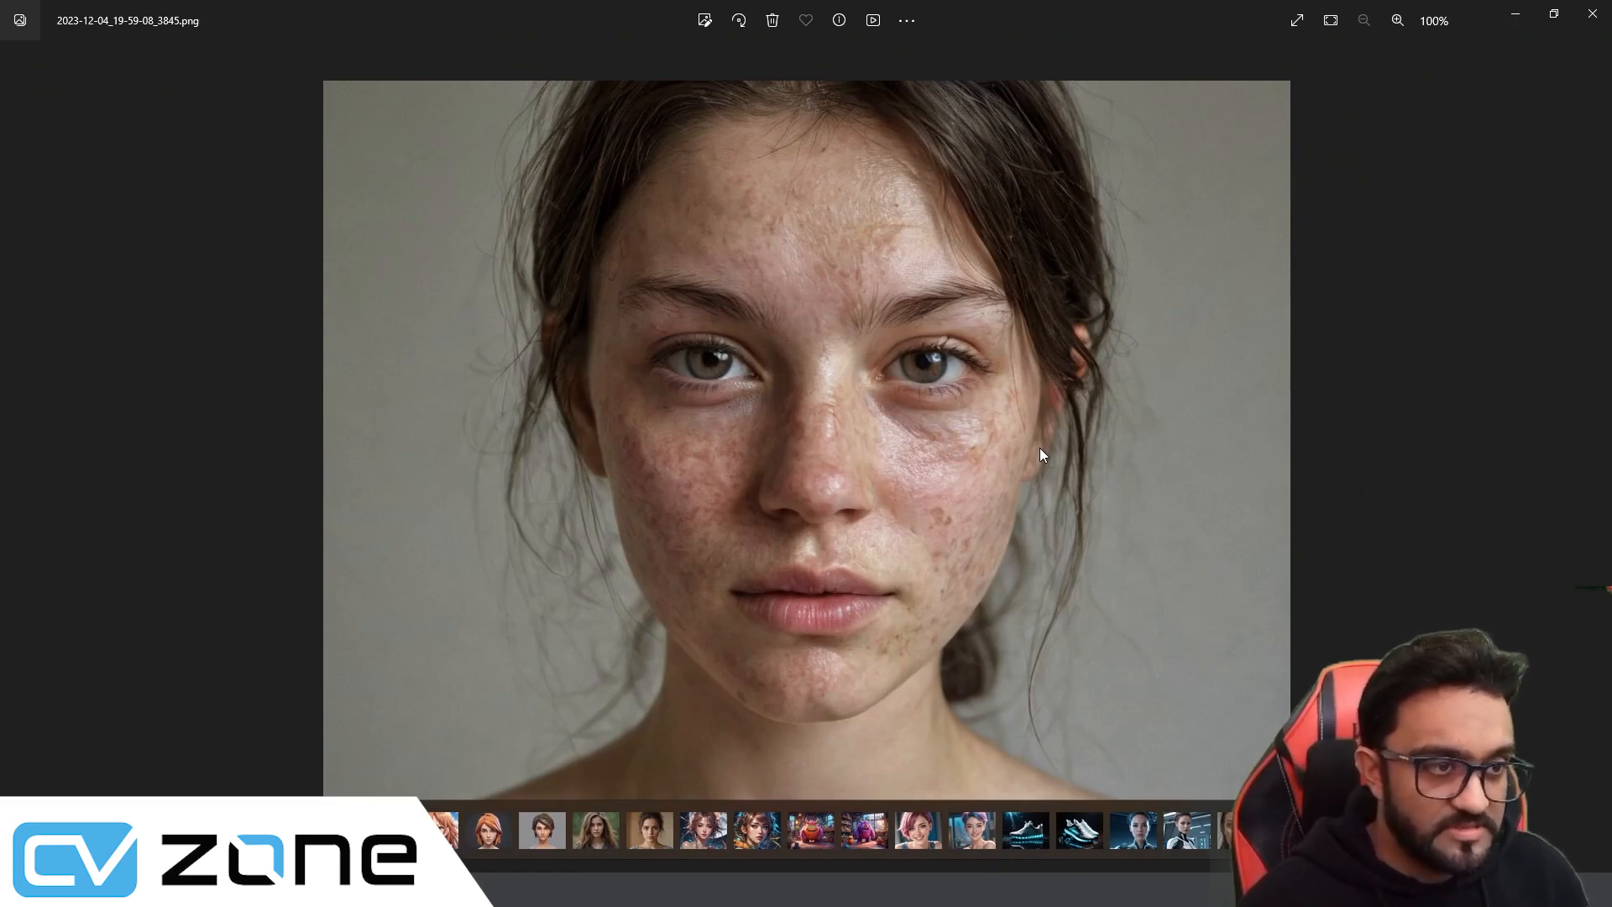
scroll(860, 277, "up", 4)
left_click_drag(848, 561, 739, 378)
key("Left")
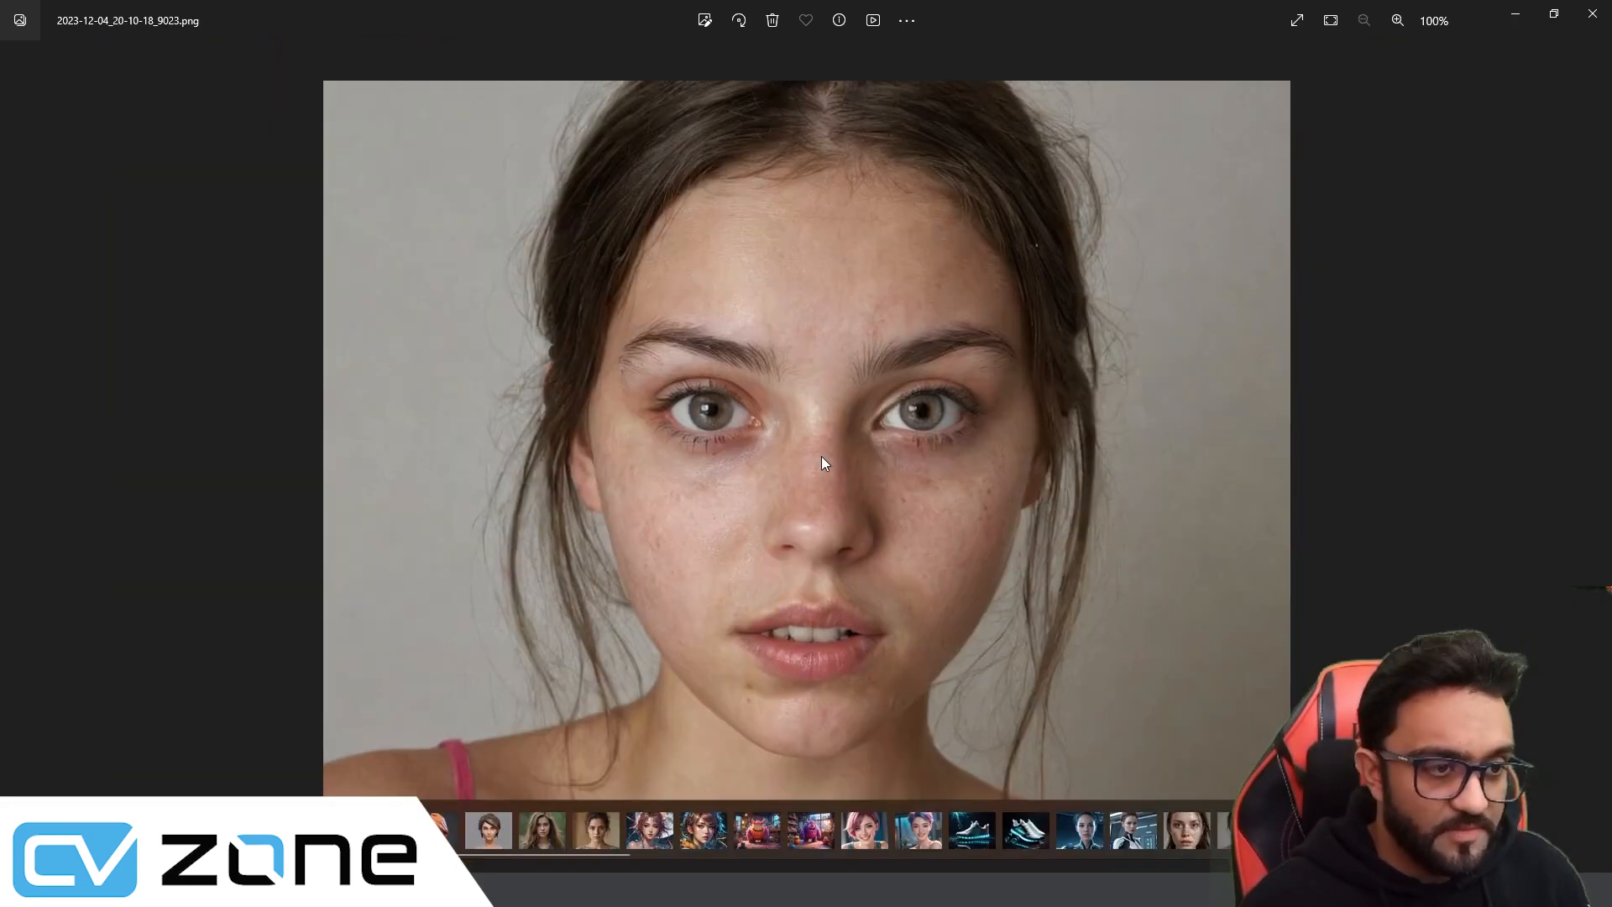
key("Left")
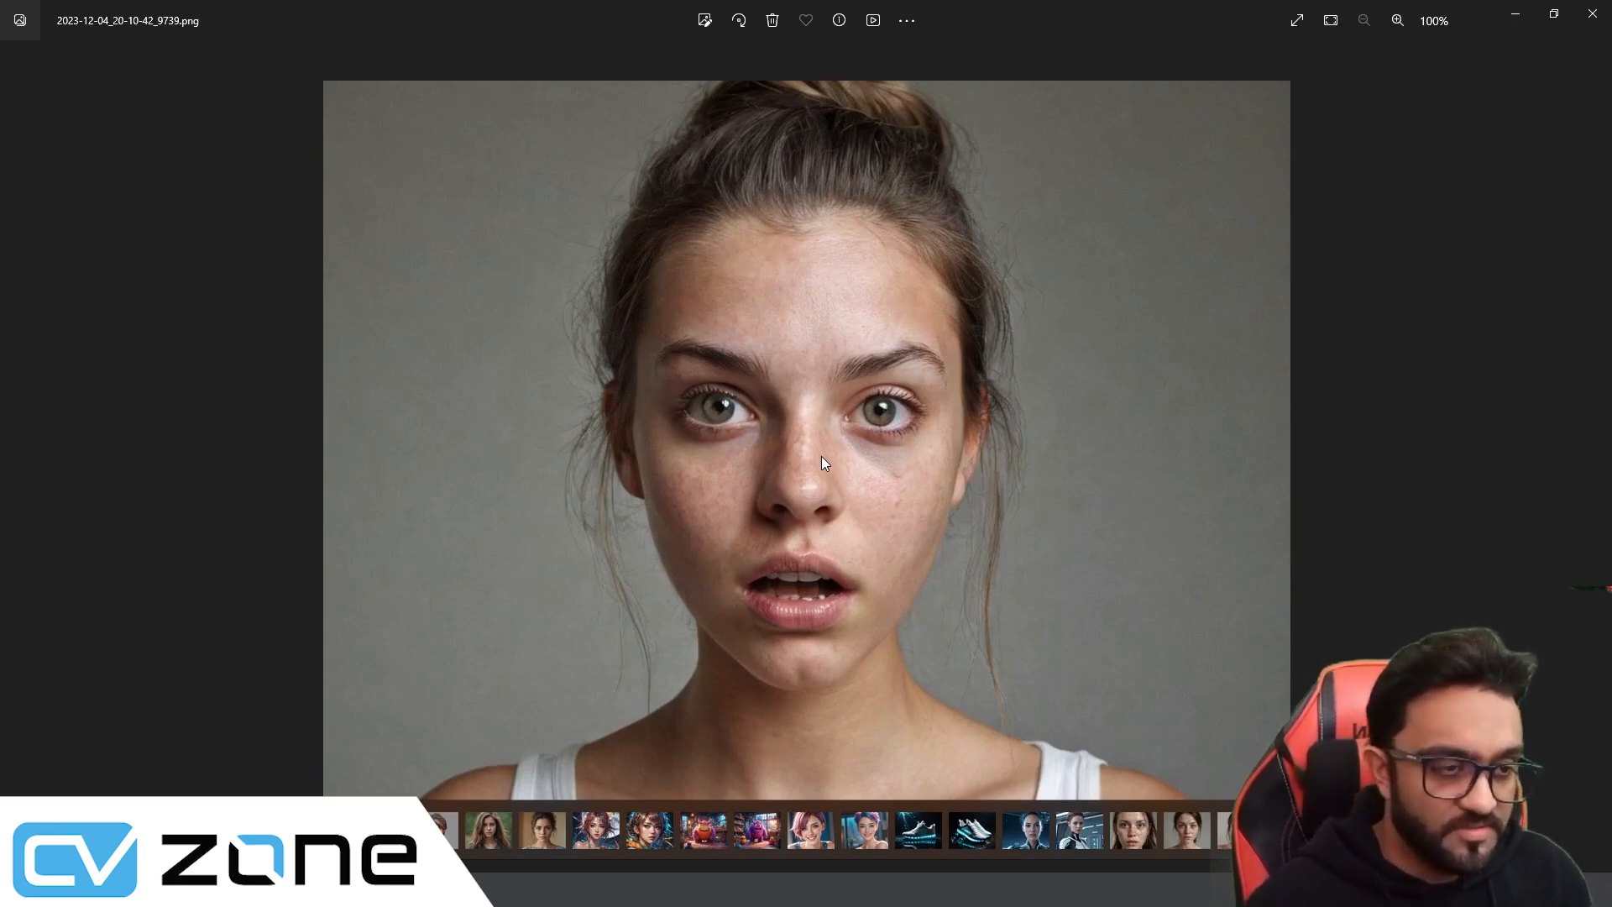
View the three screaming-woman portraits that follow, ending with the one against blurred warm lights
key("Right")
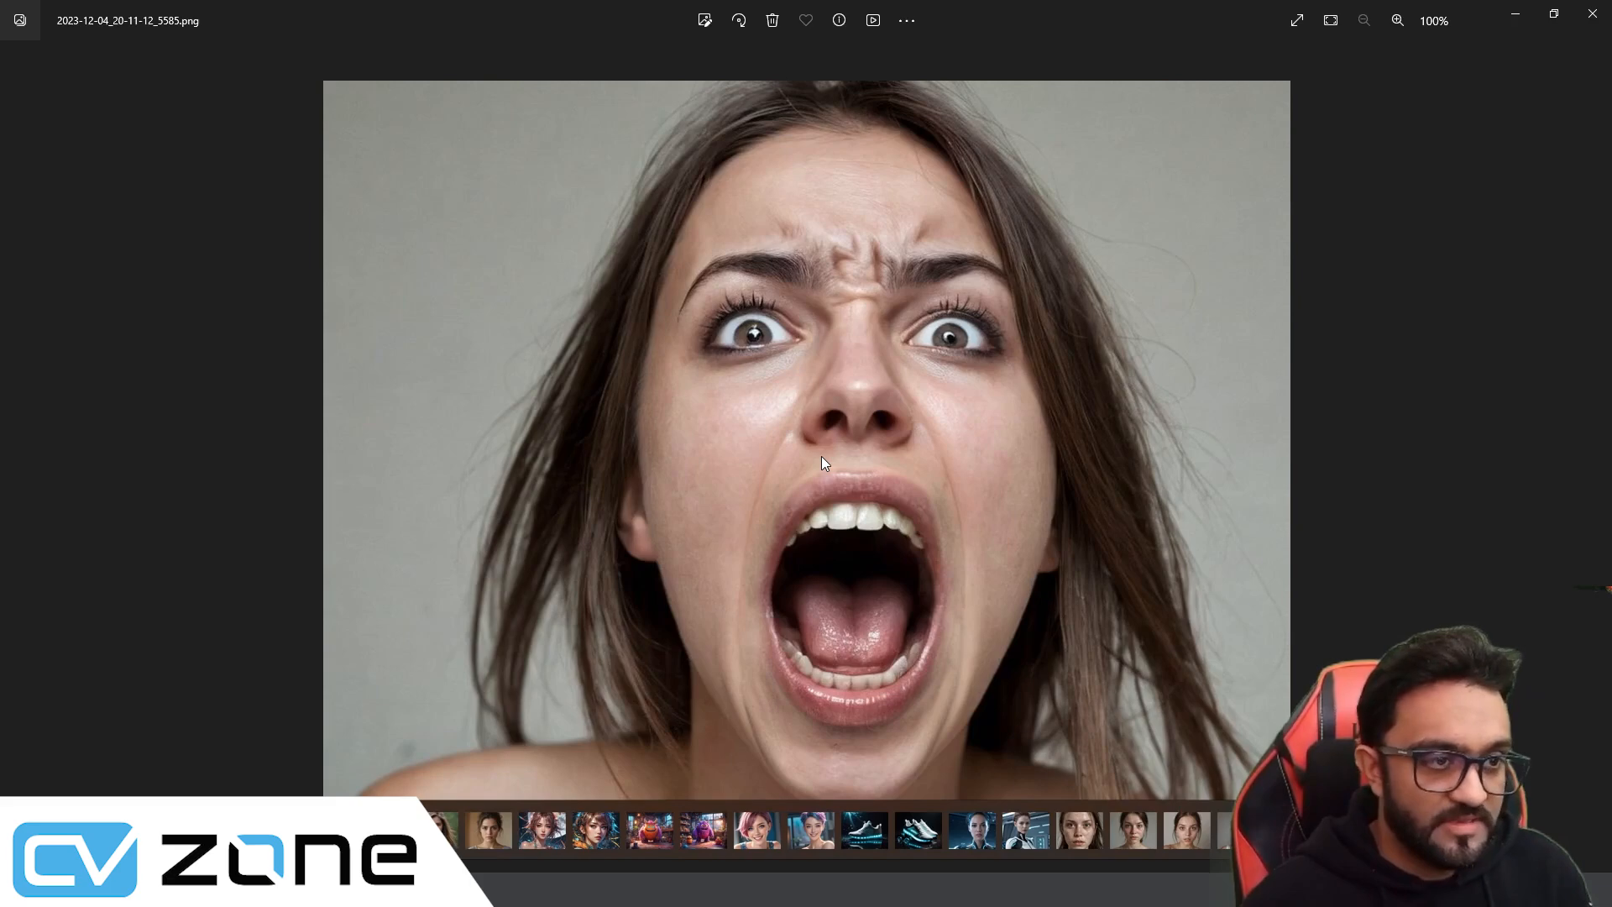
key("Right")
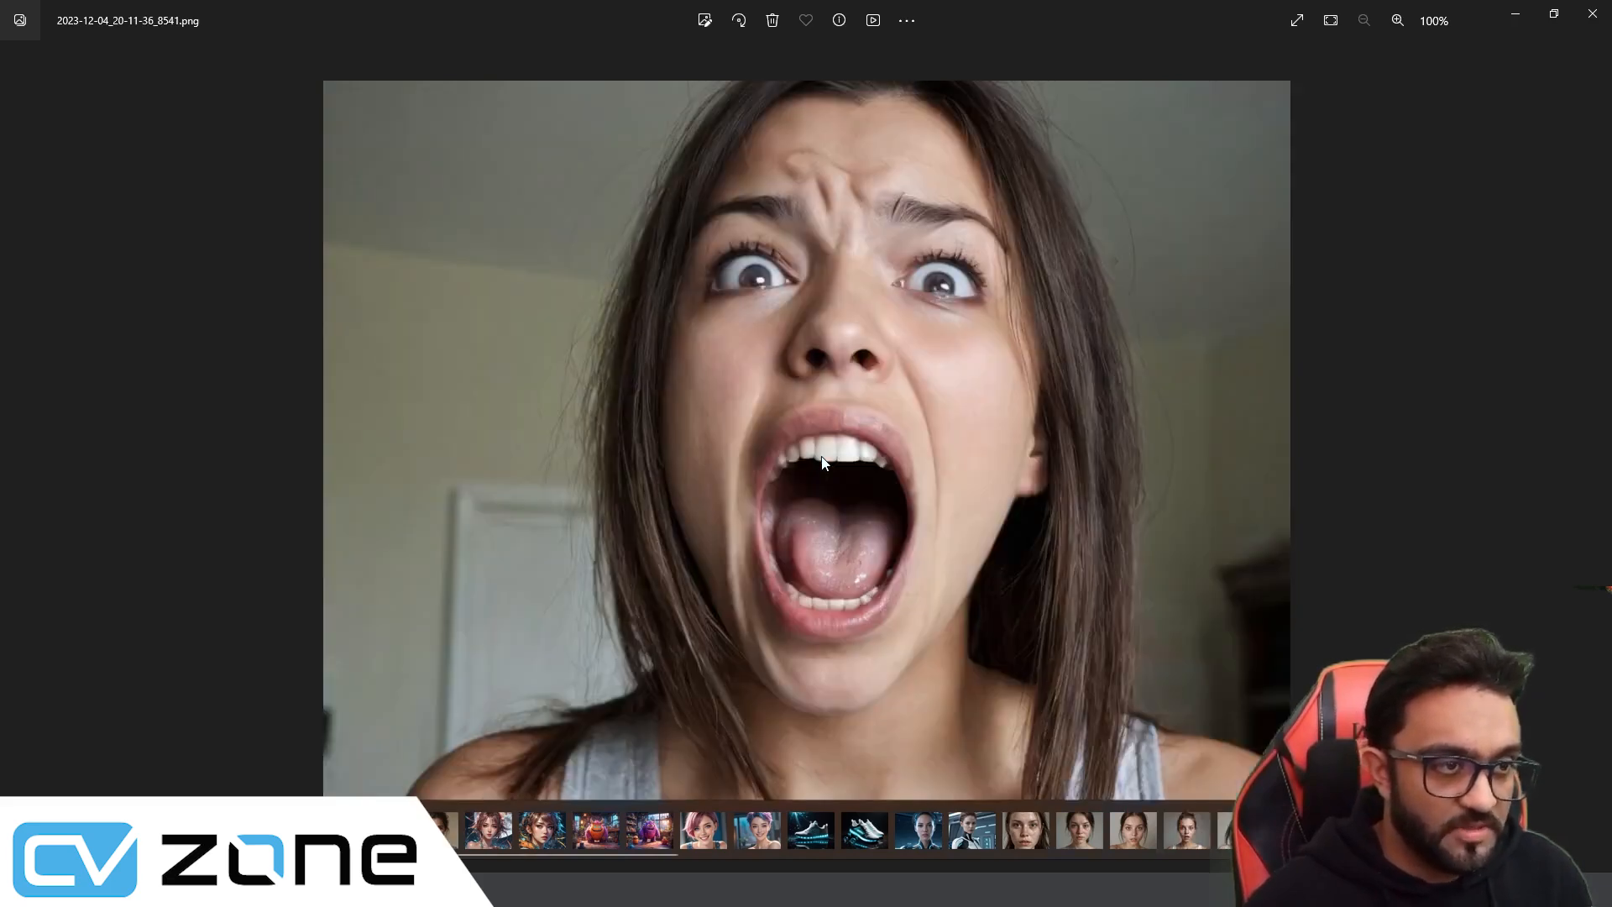
key("Right")
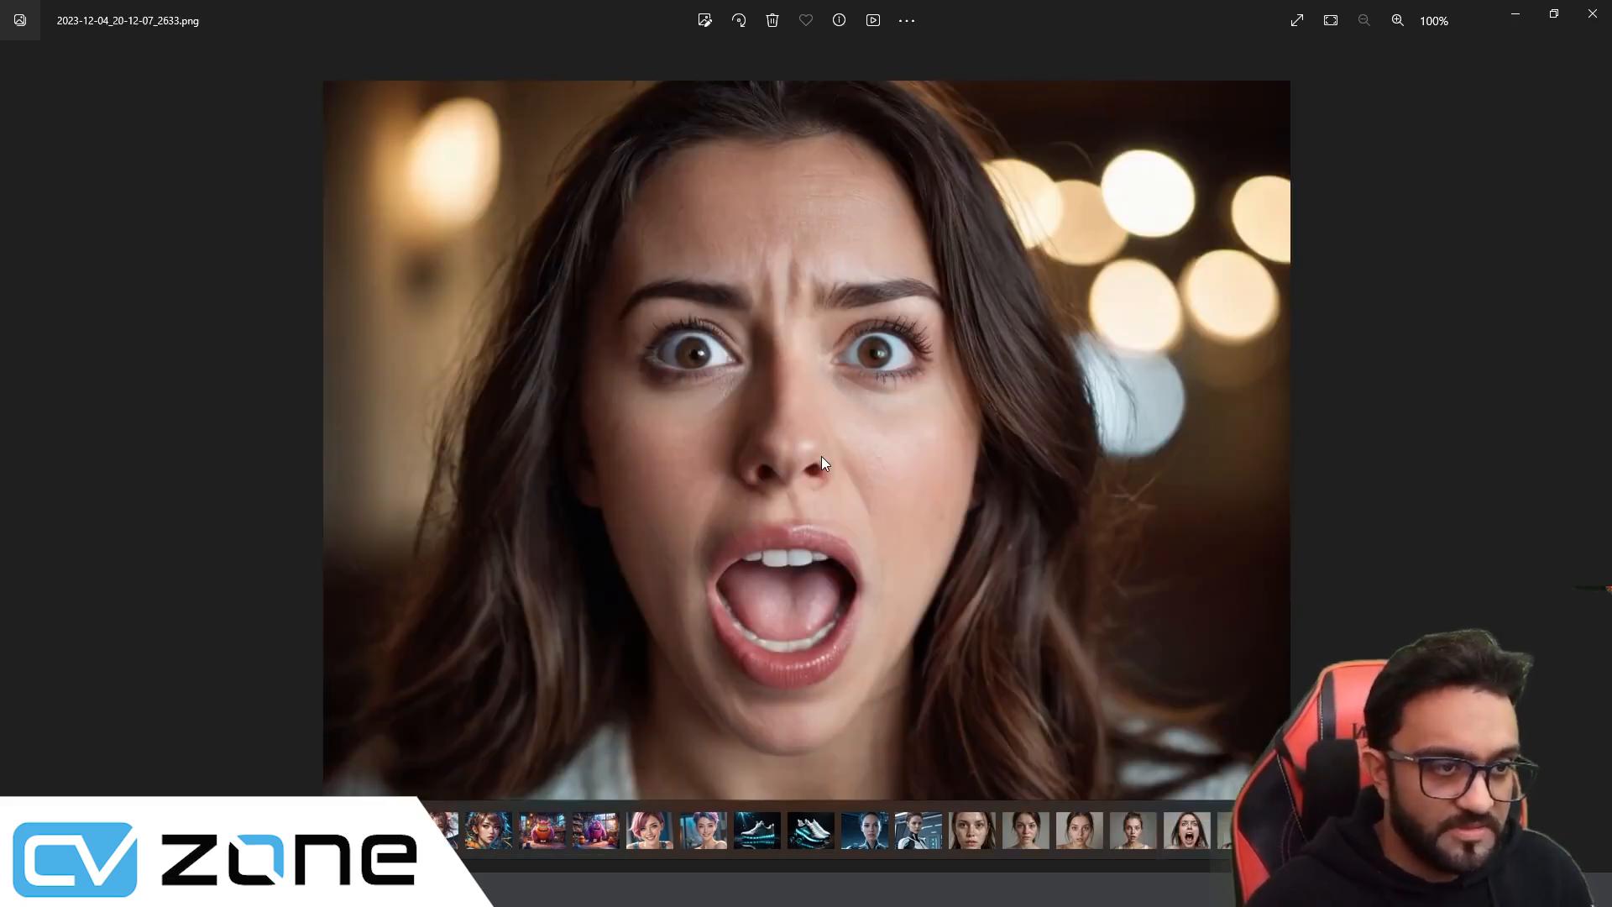
Inspect both eyes of the screaming woman outdoors up close, and look over her whole face down to the open mouth
key("Right")
scroll(712, 321, "up", 8)
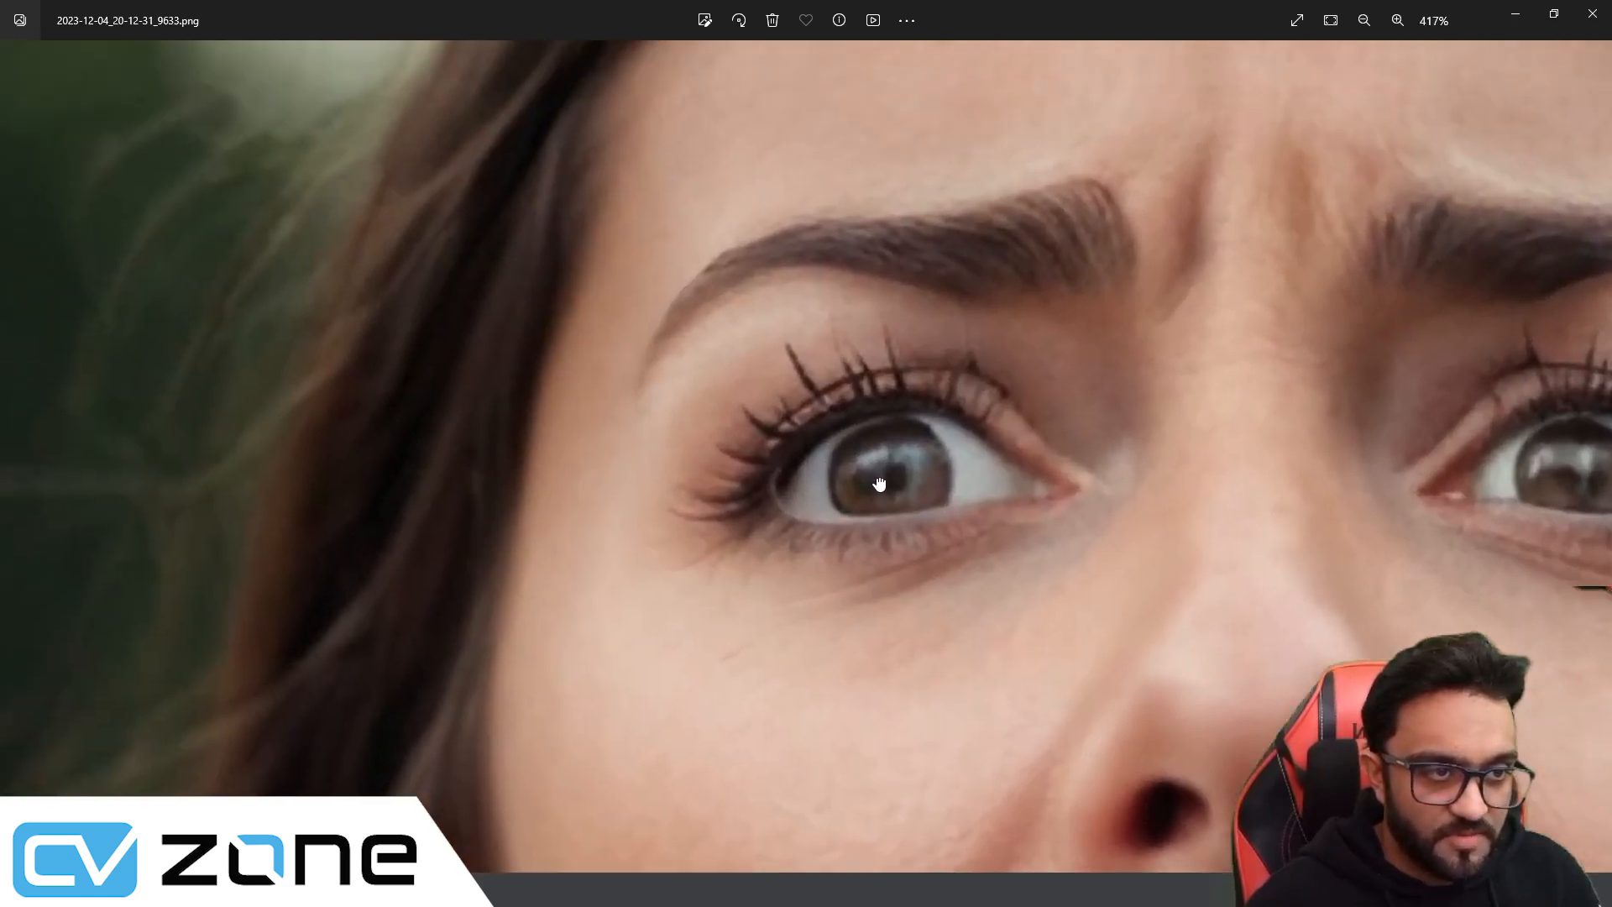
left_click_drag(879, 484, 890, 495)
left_click_drag(990, 457, 480, 454)
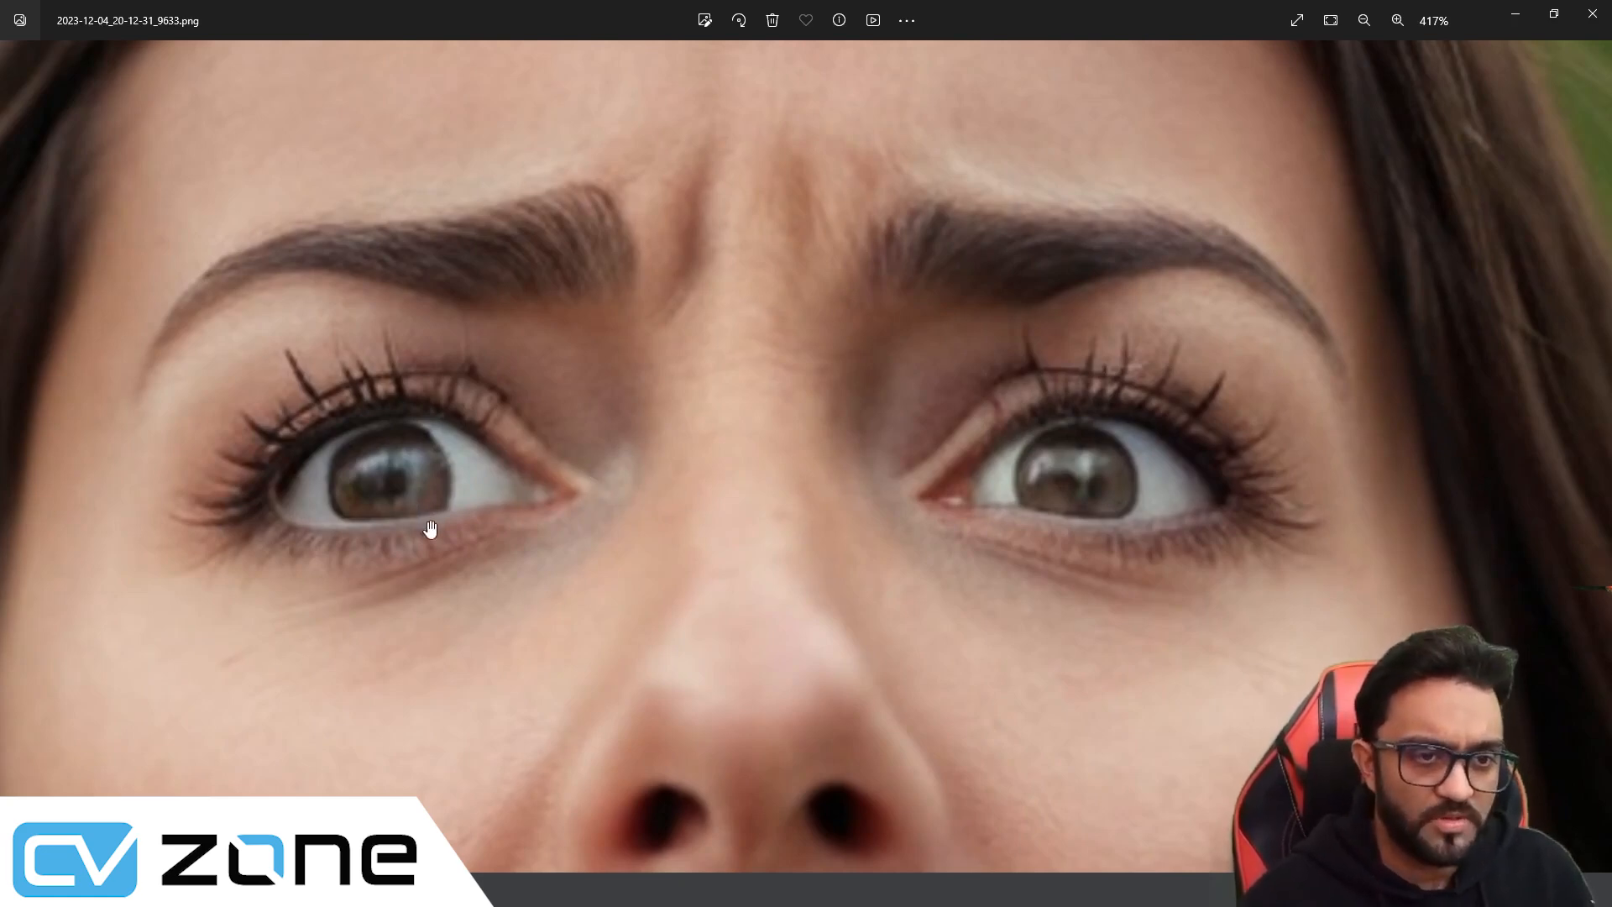
left_click_drag(389, 593, 572, 551)
scroll(820, 467, "down", 5)
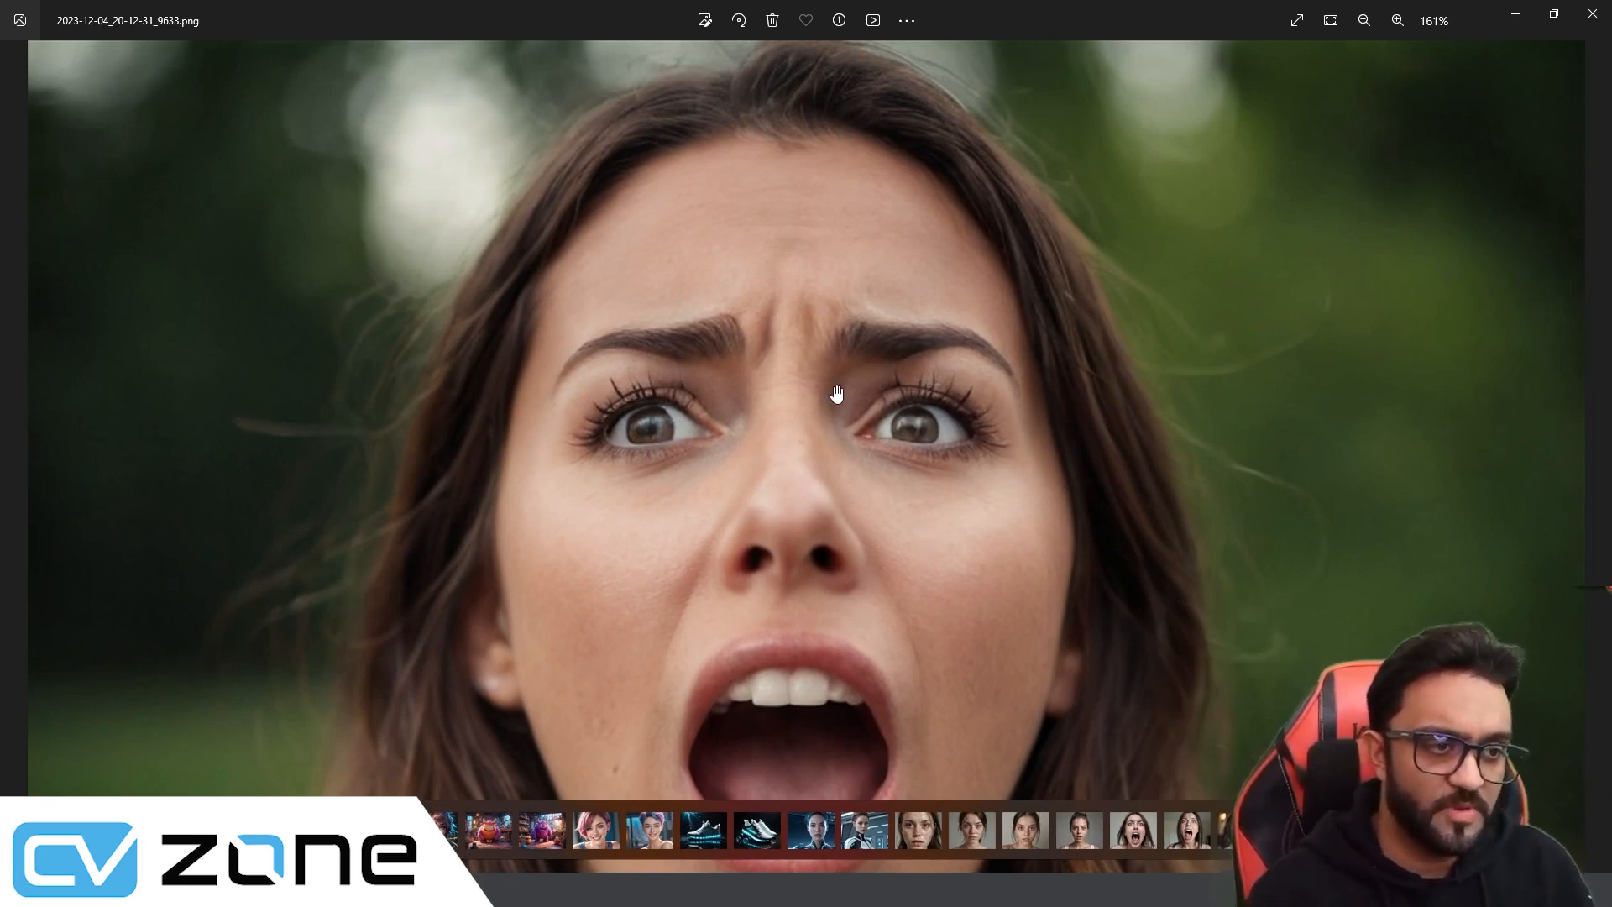
scroll(1010, 353, "down", 4)
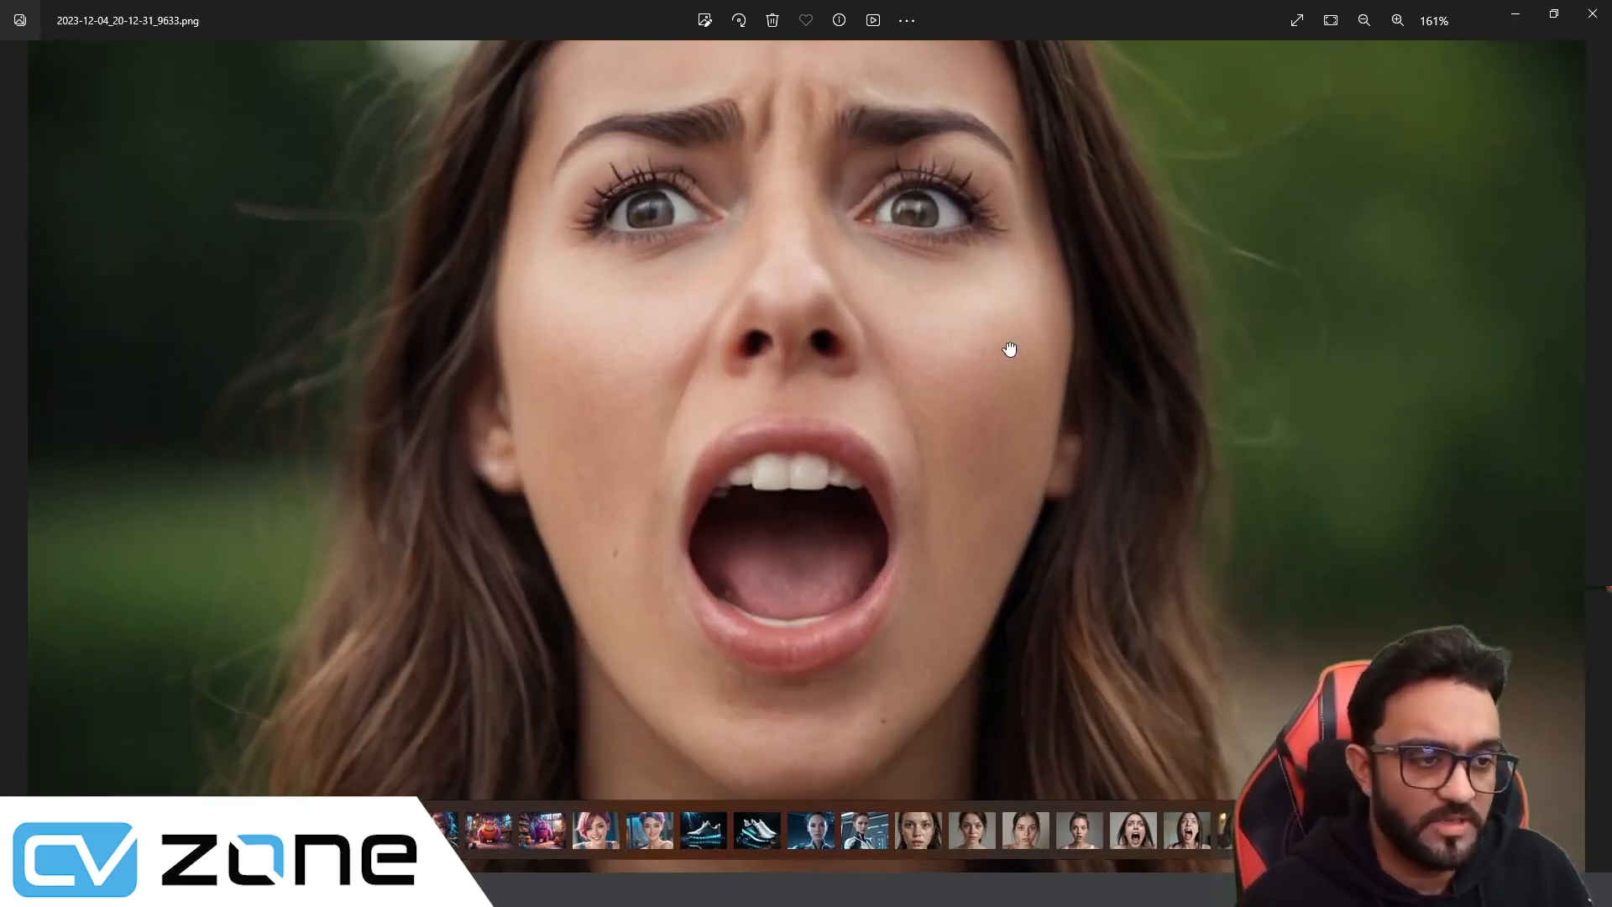
View the two low-poly screaming-woman portraits and the two cheeseburger images
key("Right")
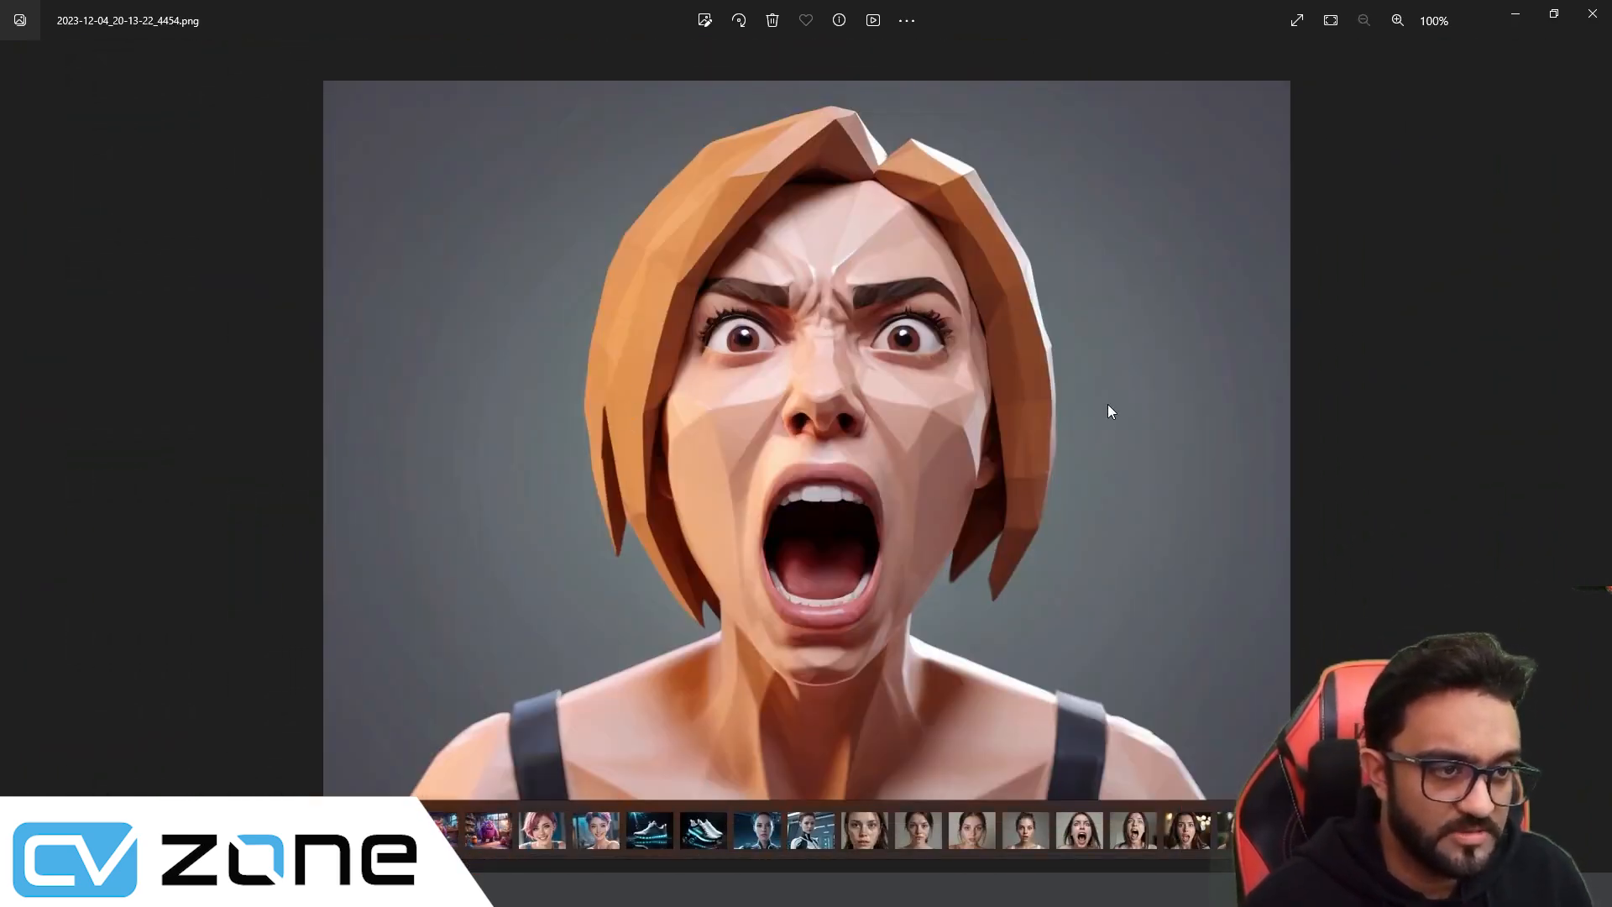
key("Right")
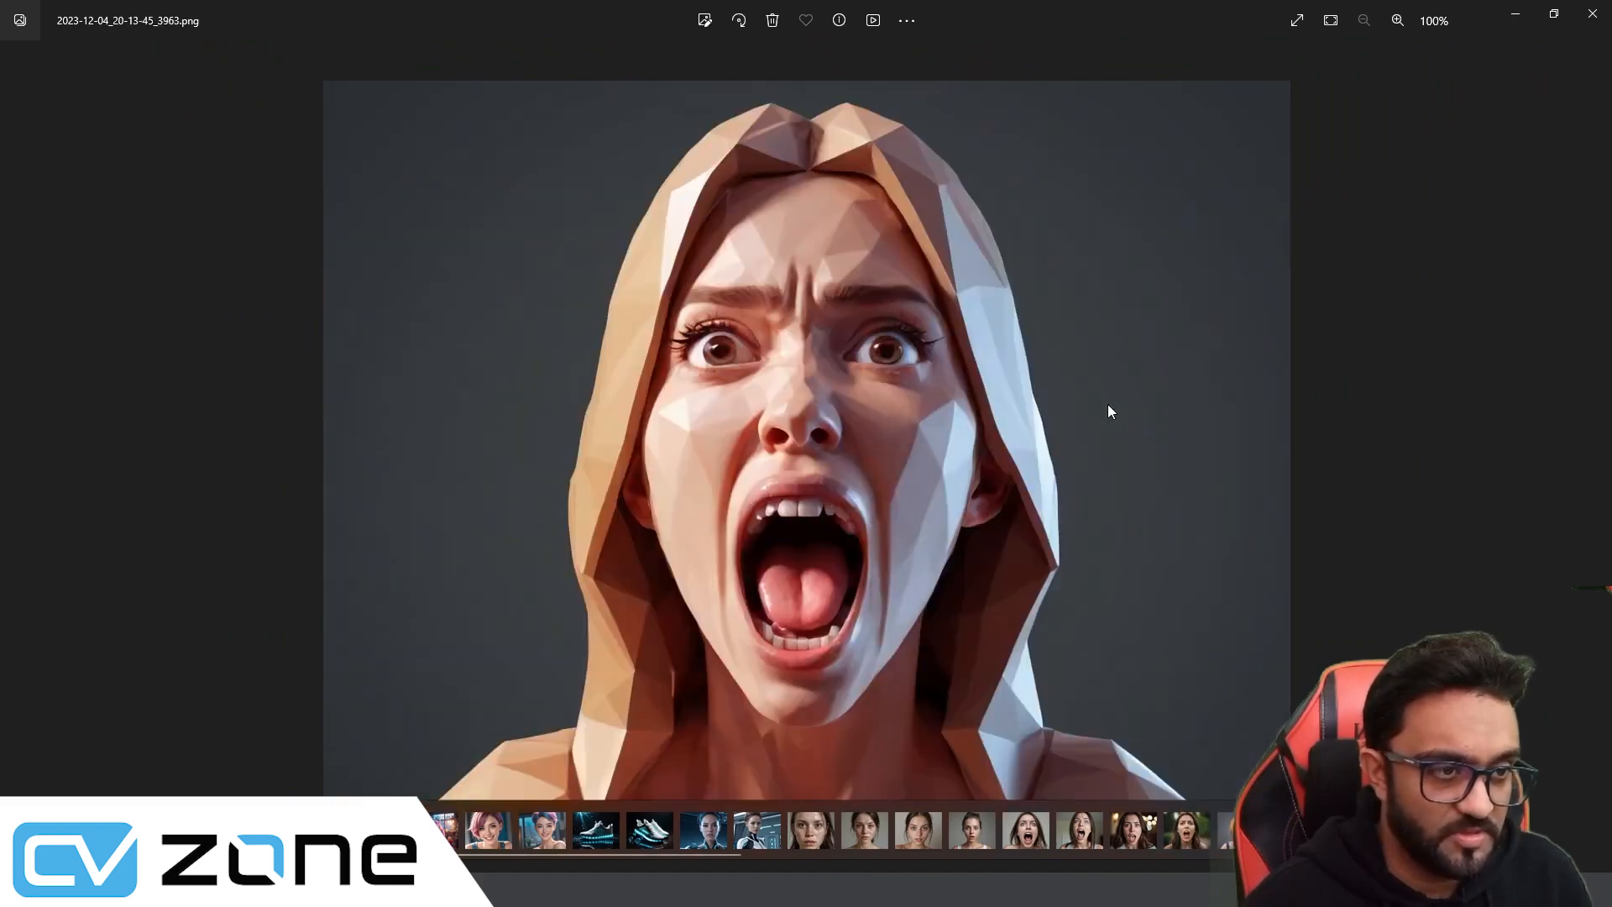
key("Right")
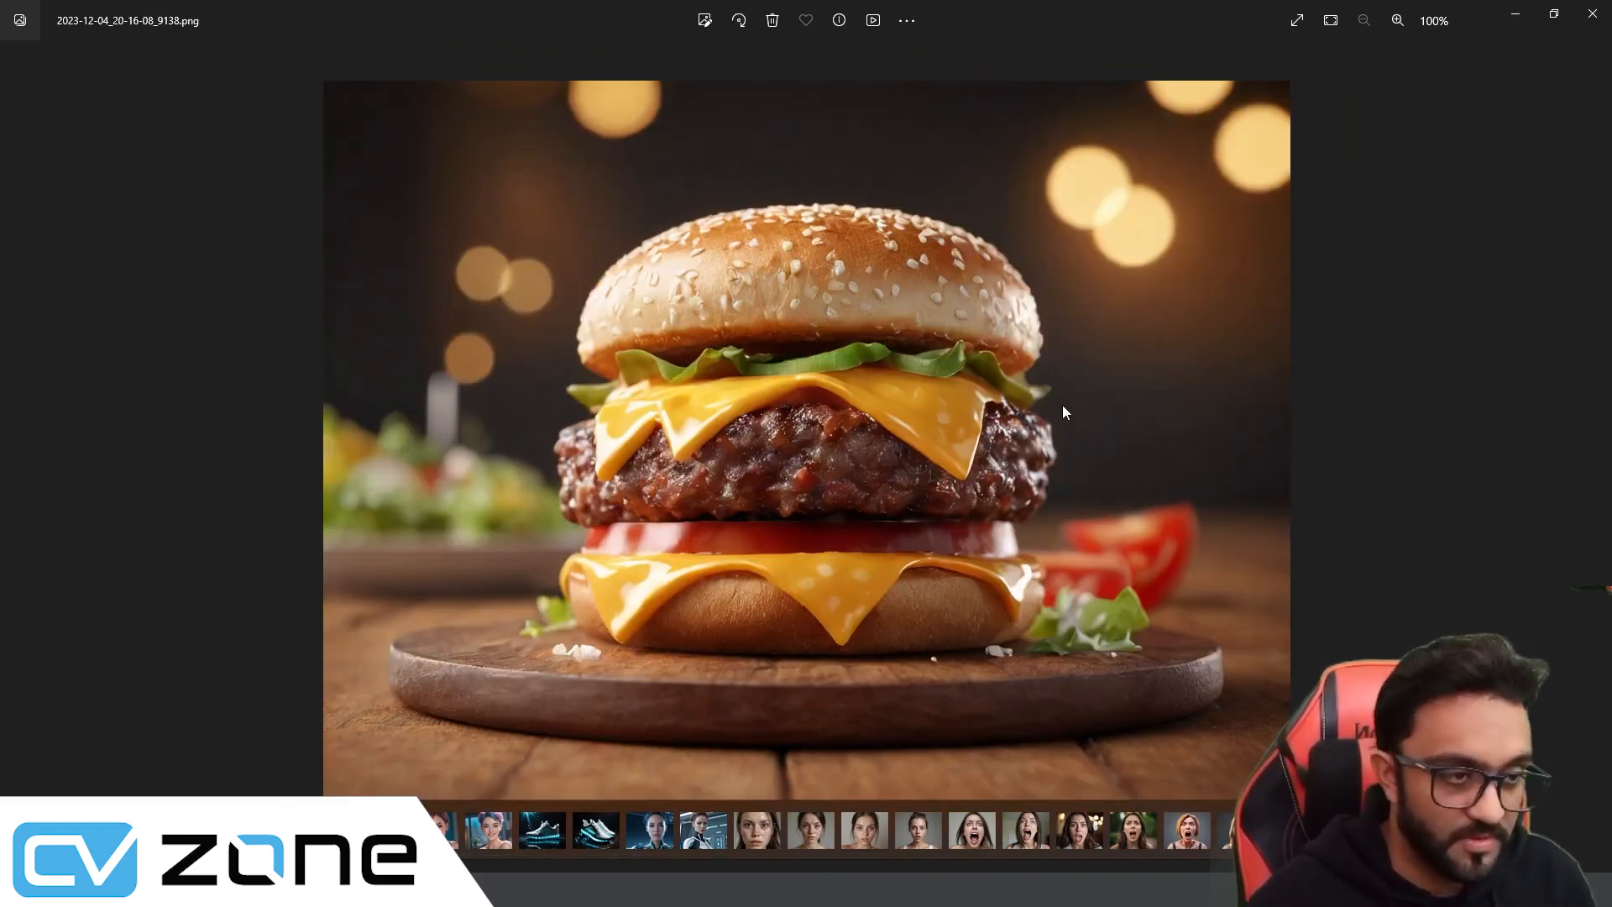
key("Right")
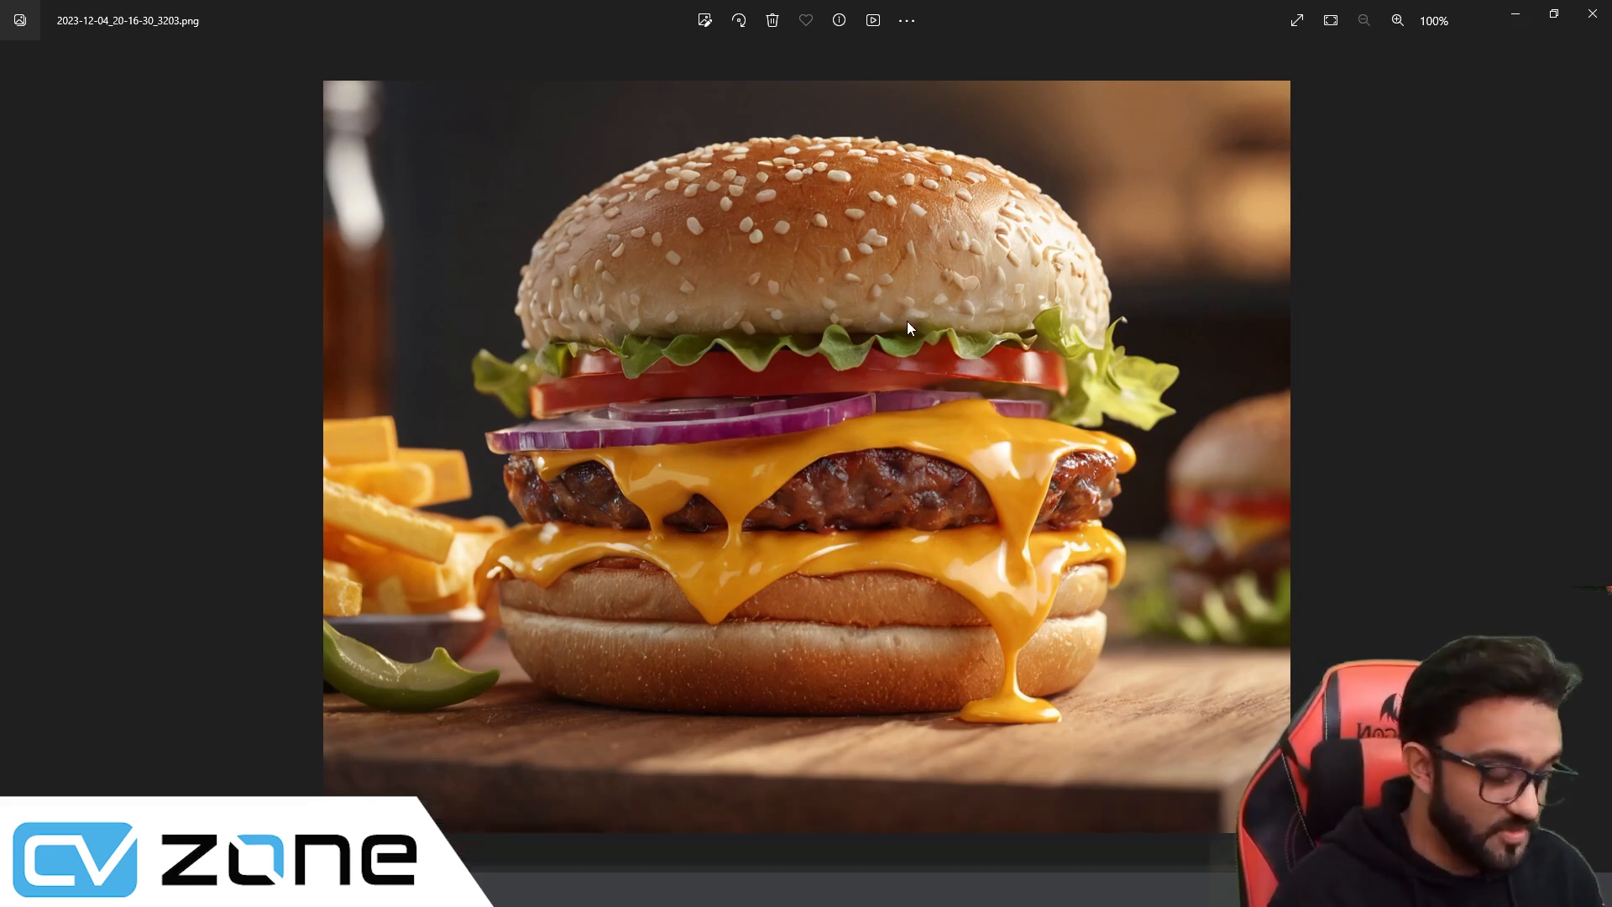
Revisit the low-poly and realistic screaming portraits to compare their styles, and return to the burger with dripping cheese
key("Left")
key("Left")
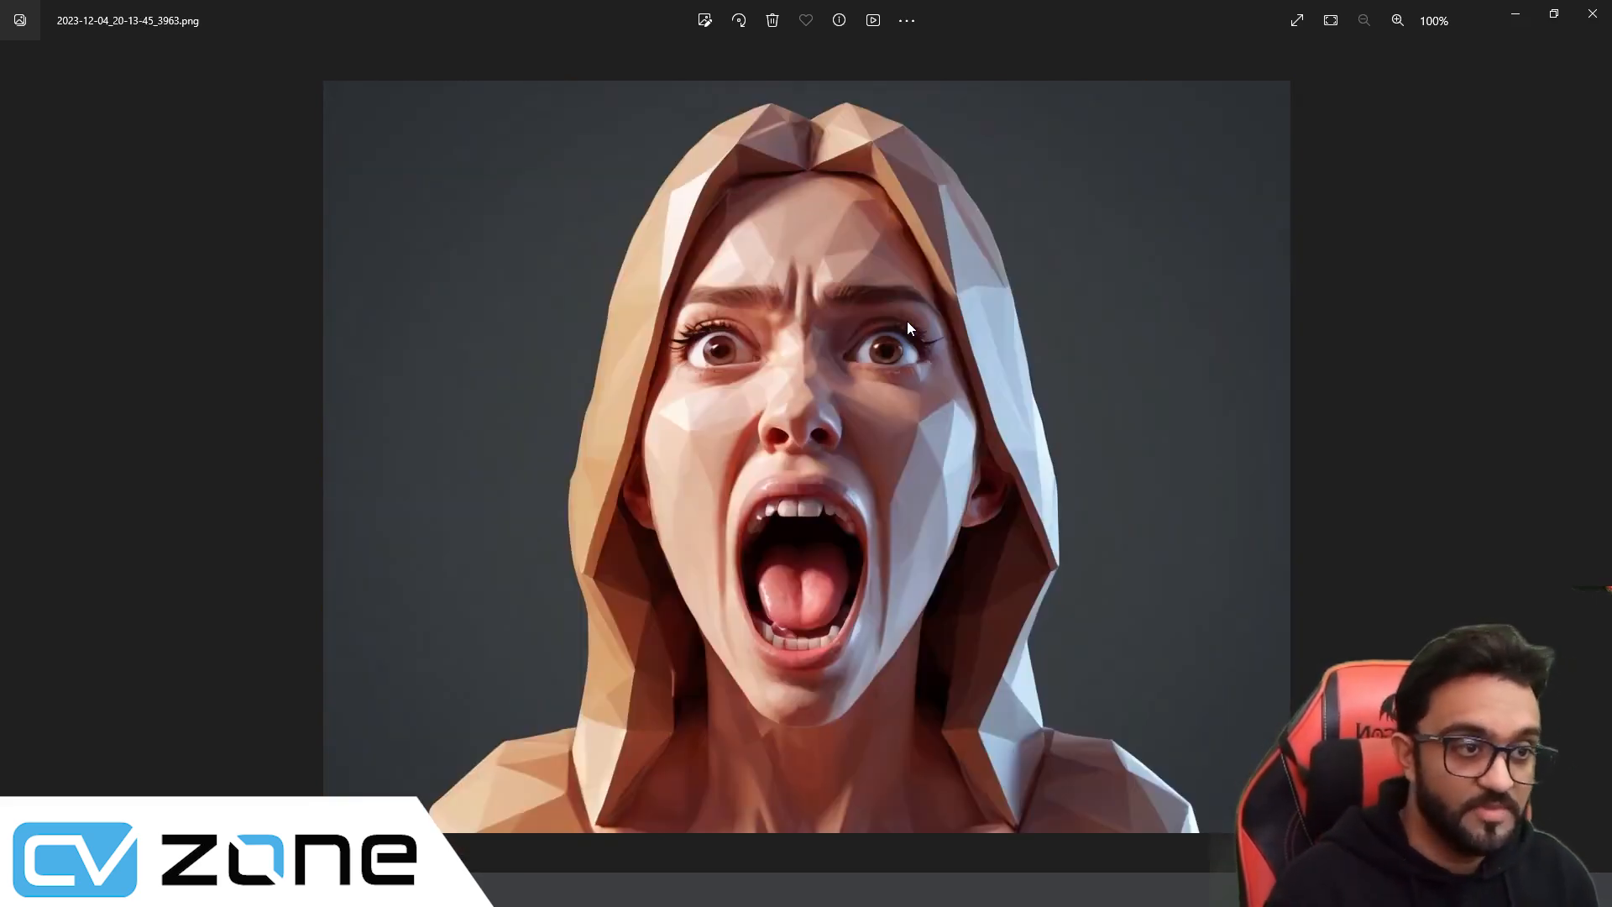
key("Left")
key("Left")
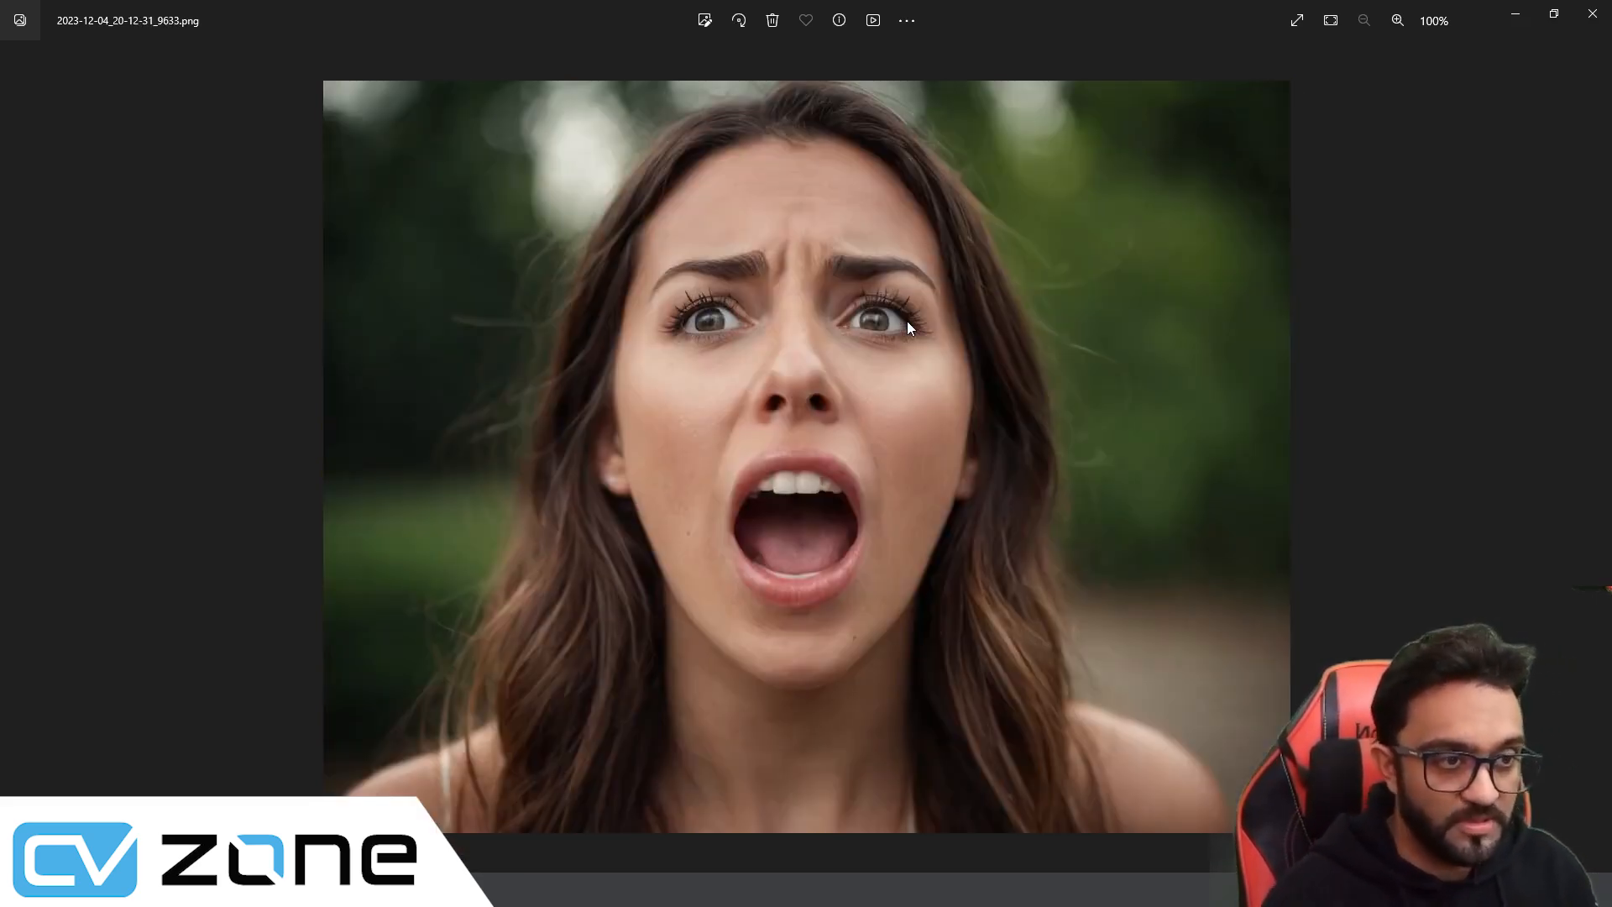
key("Left")
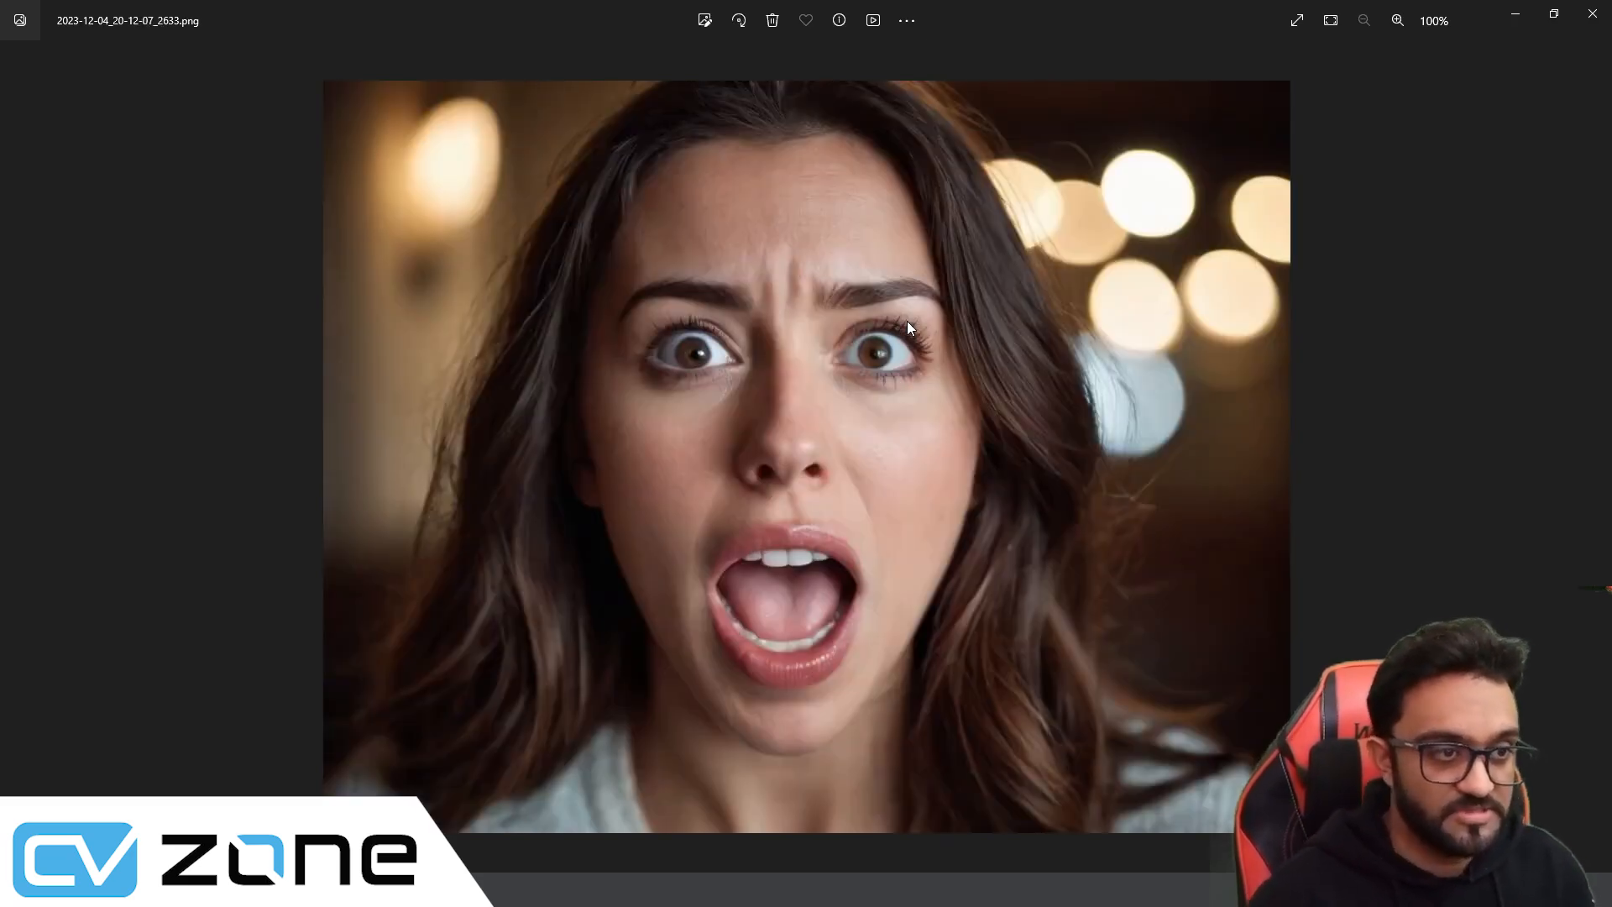
key("Right")
key("Right")
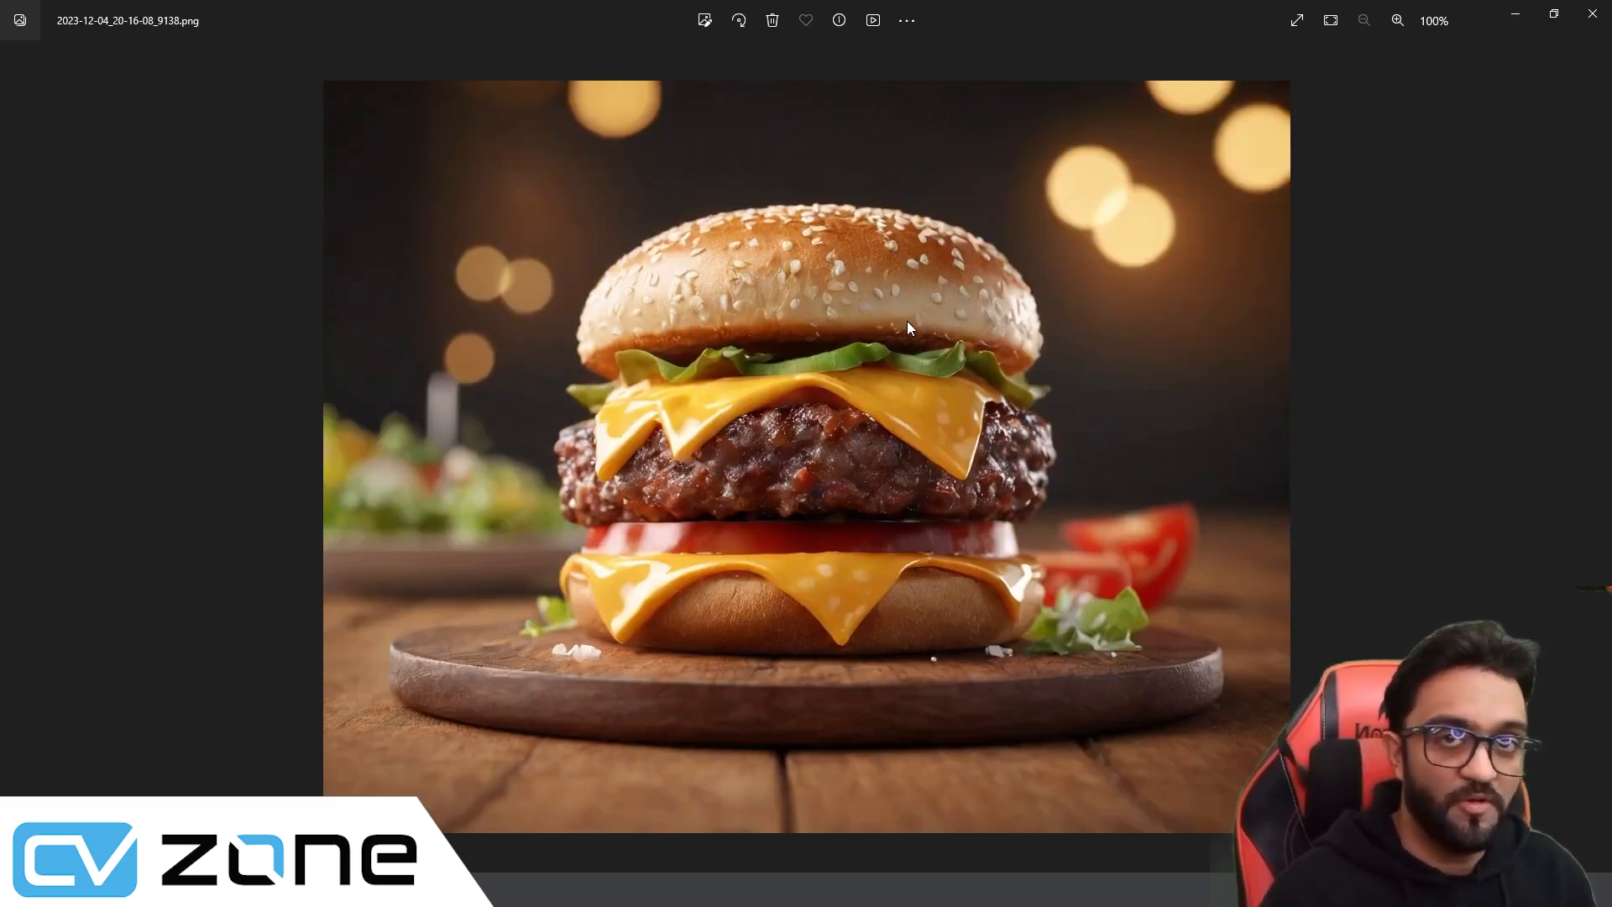
key("Right")
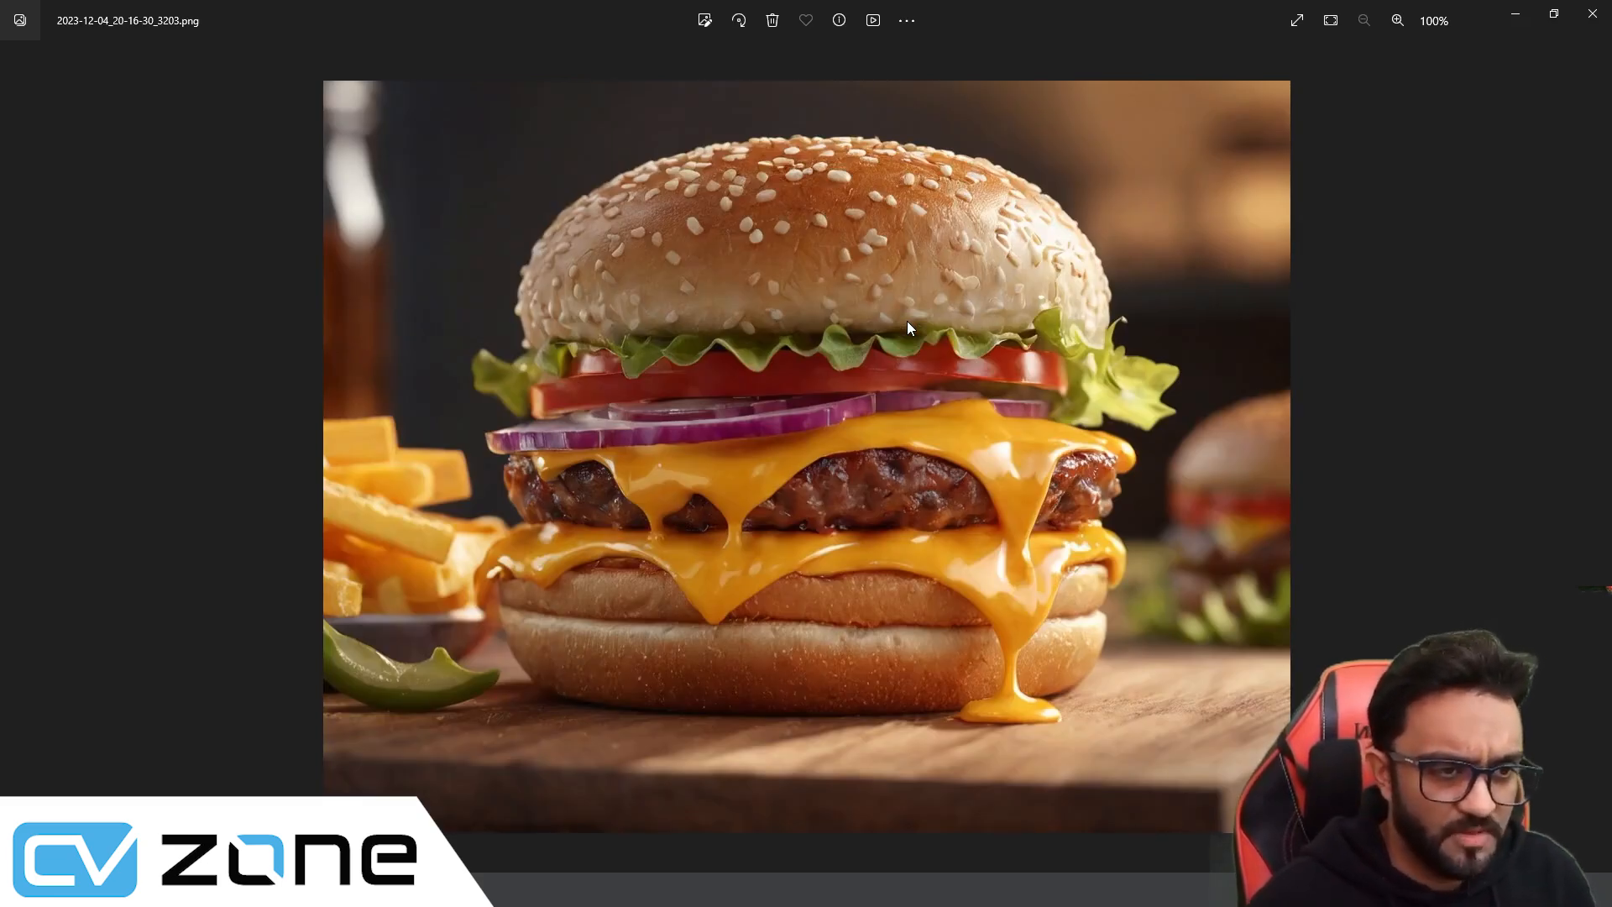
View the two painterly portraits of the freckled woman and the two comic-style portraits of the dark-haired woman by the moon
key("Right")
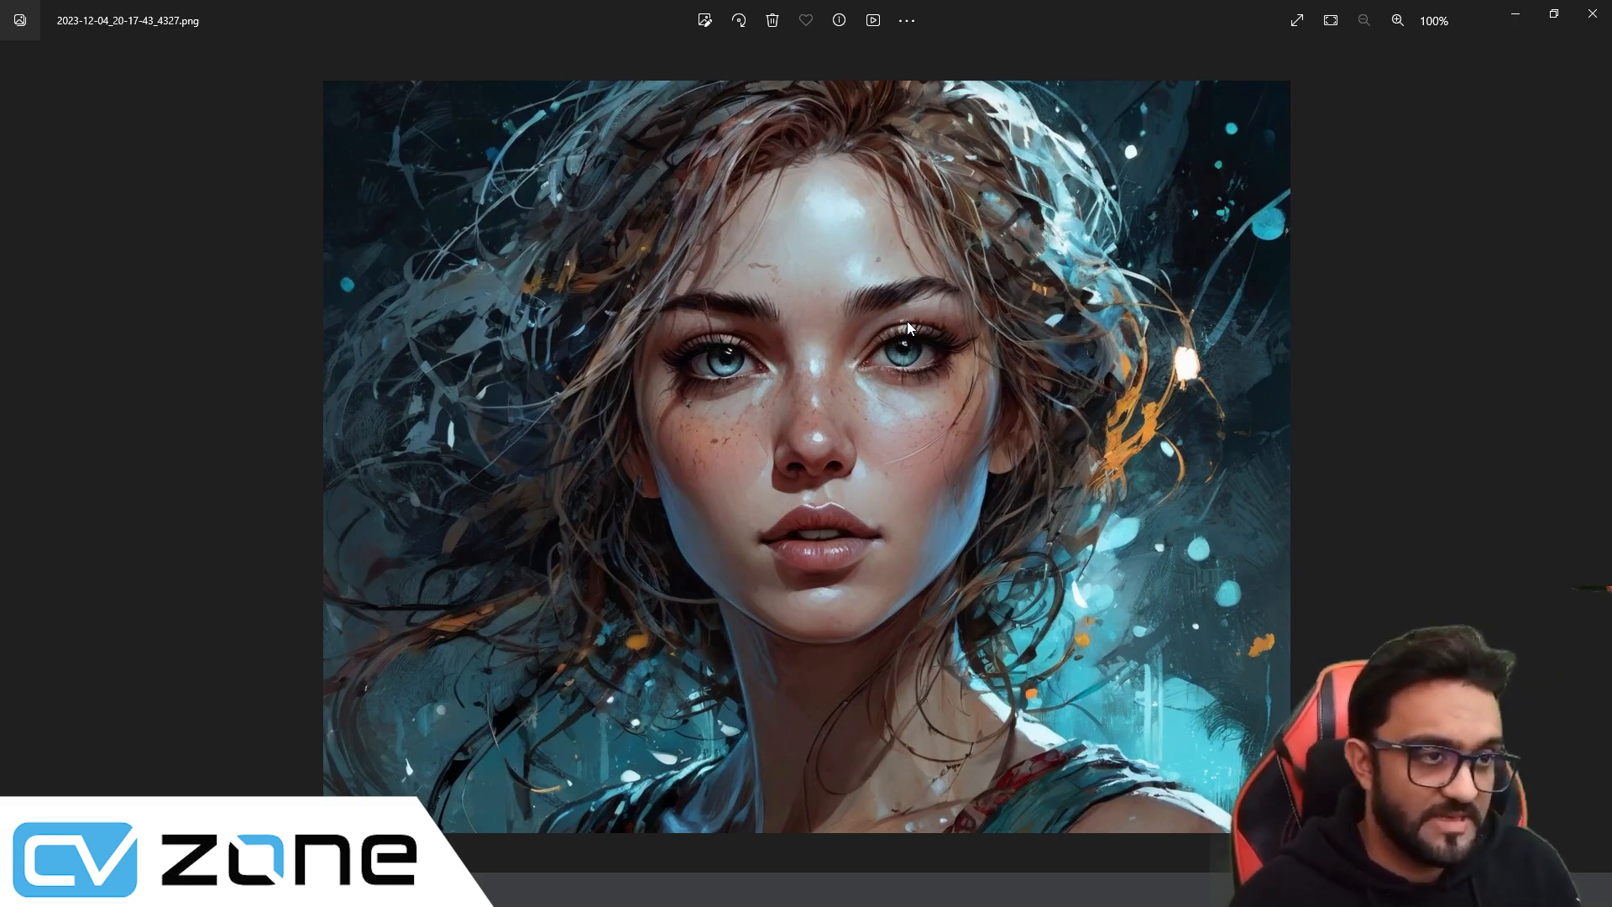
key("Right")
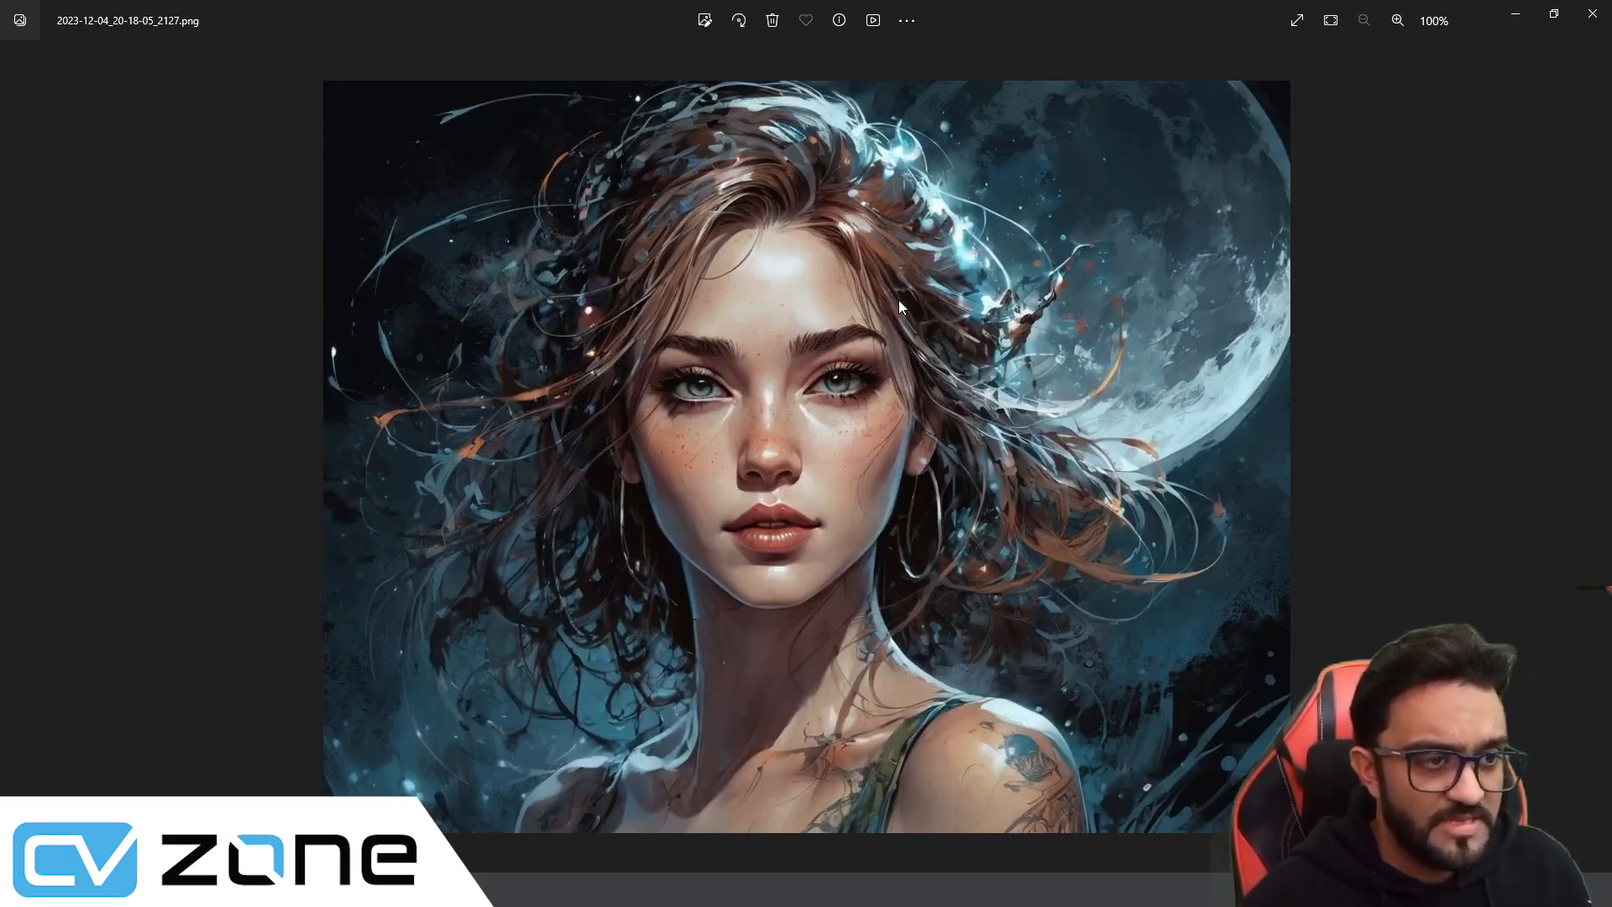
key("Right")
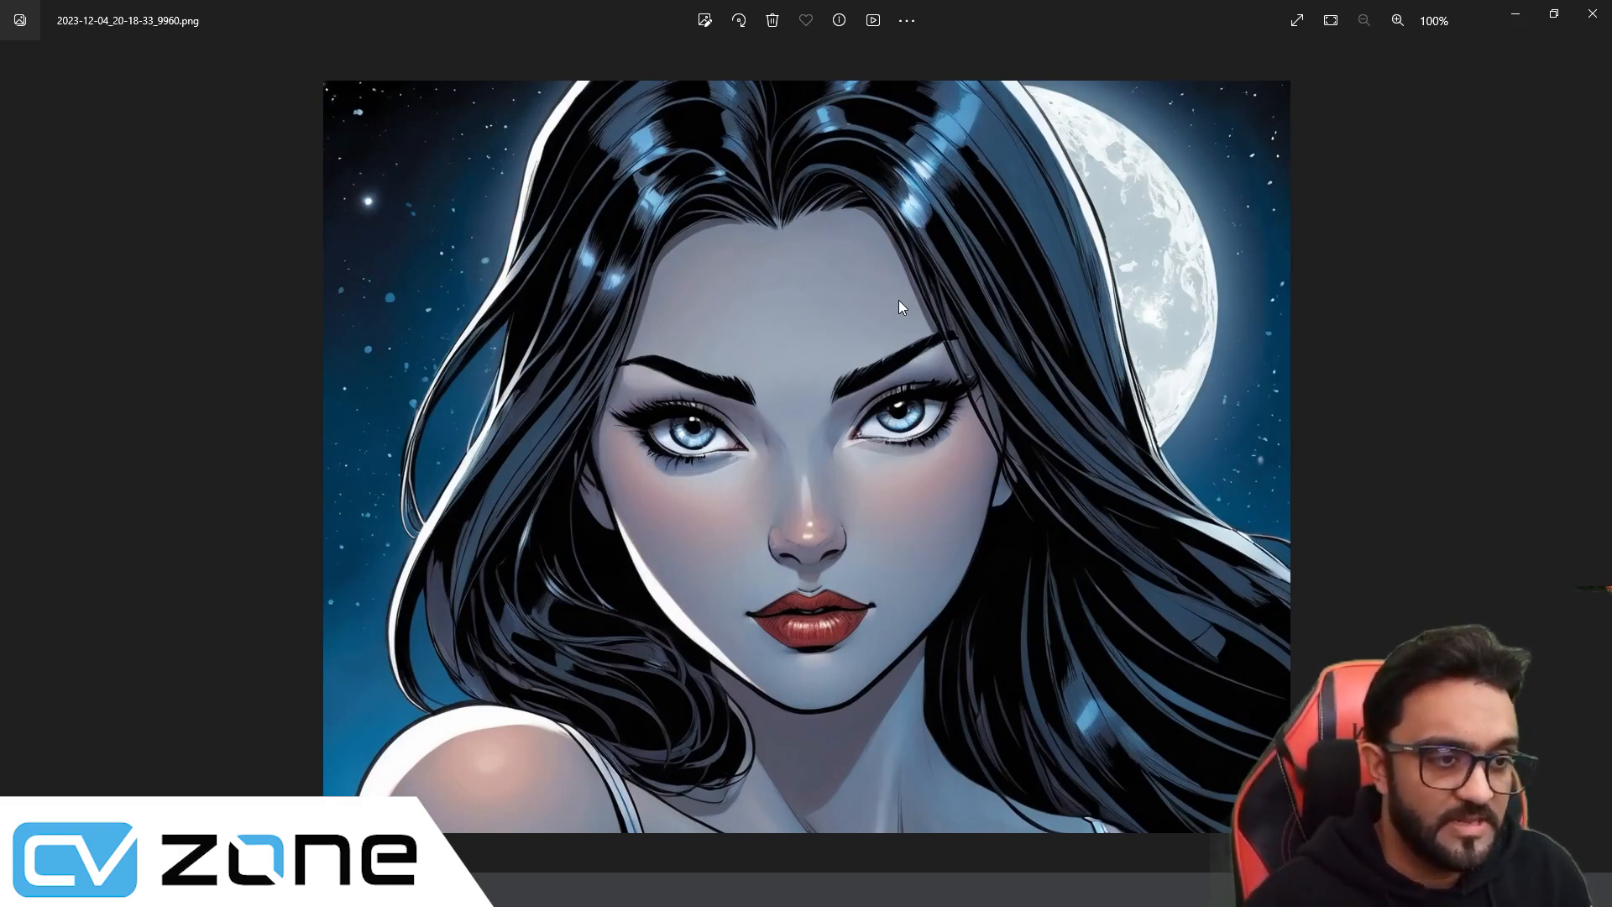
key("Right")
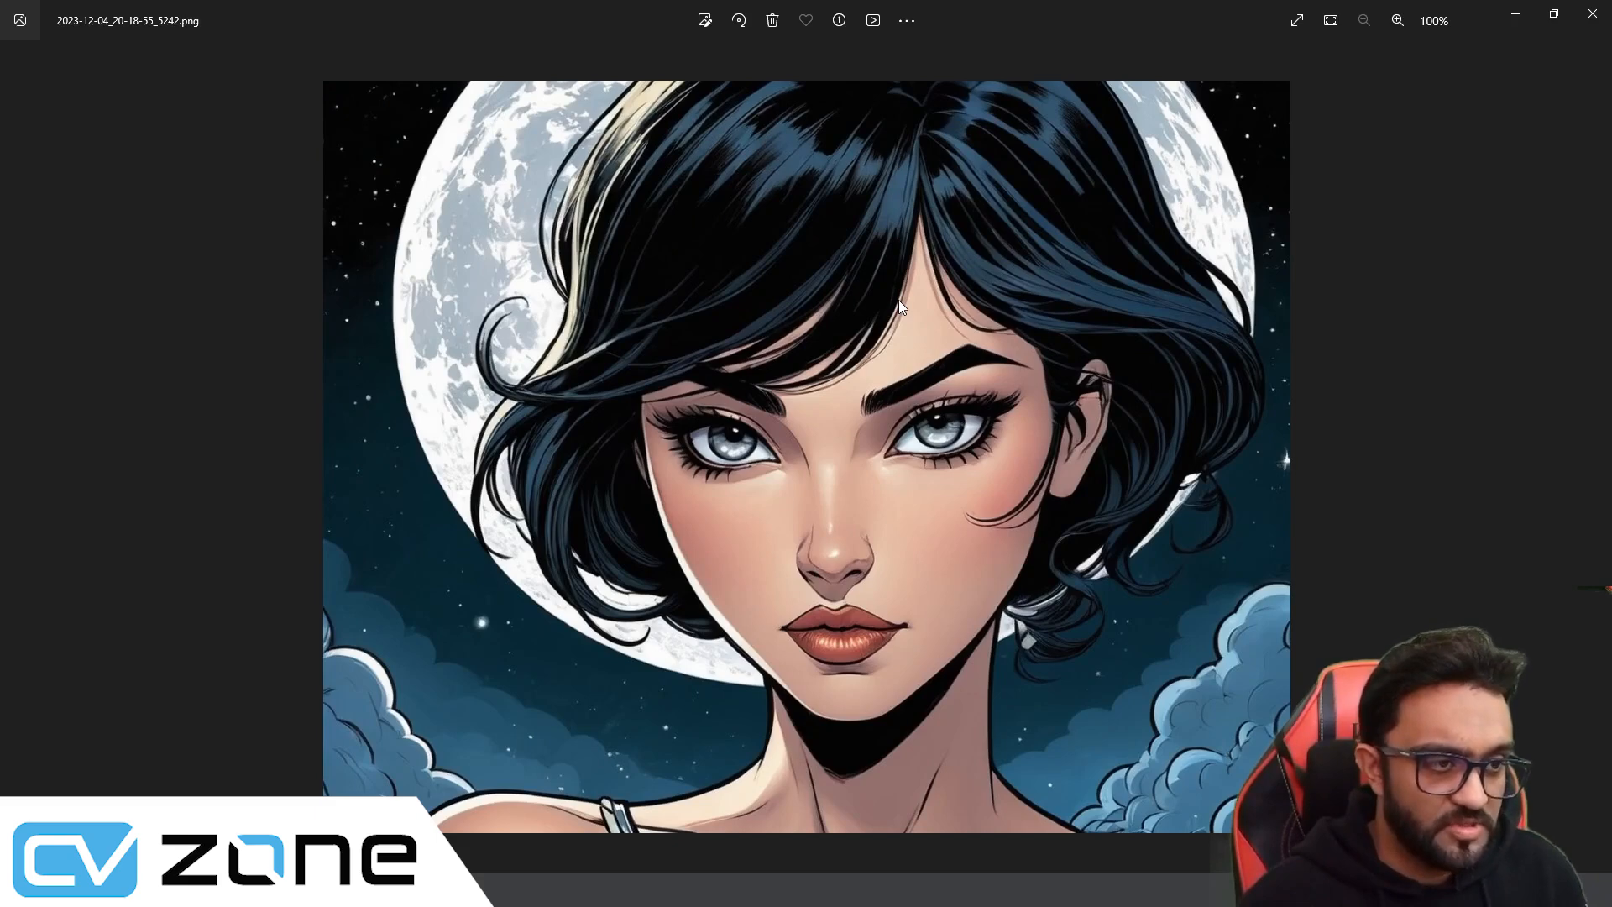
View the surreal floating-cube images, from the colourful pink-cloud scene to the dark-cloud glass cubes
key("Right")
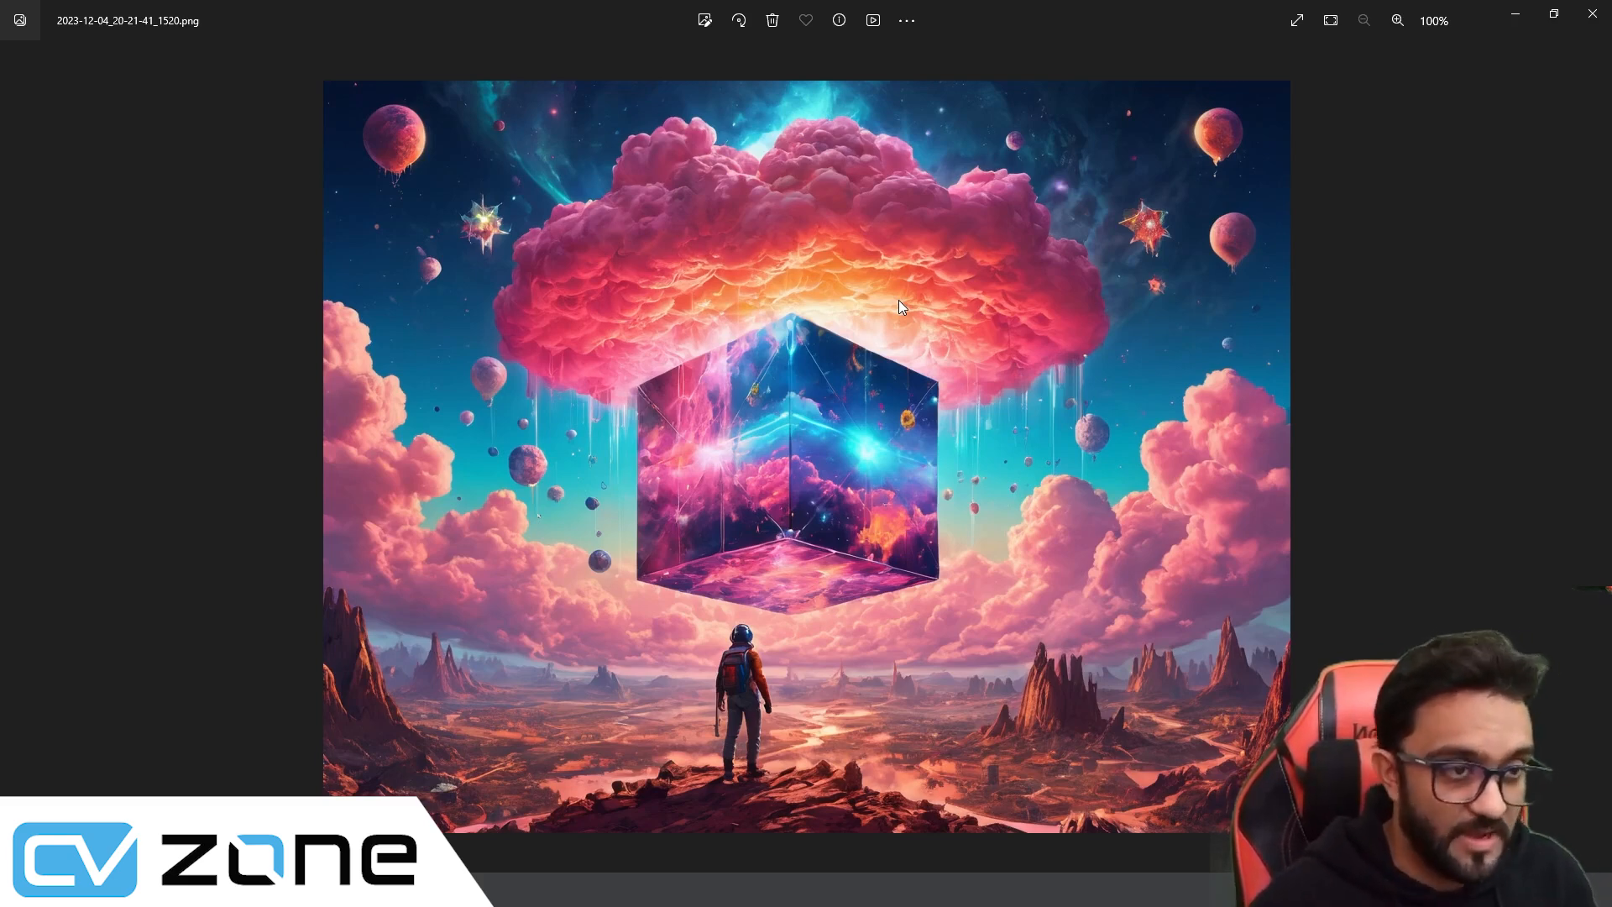
key("Right")
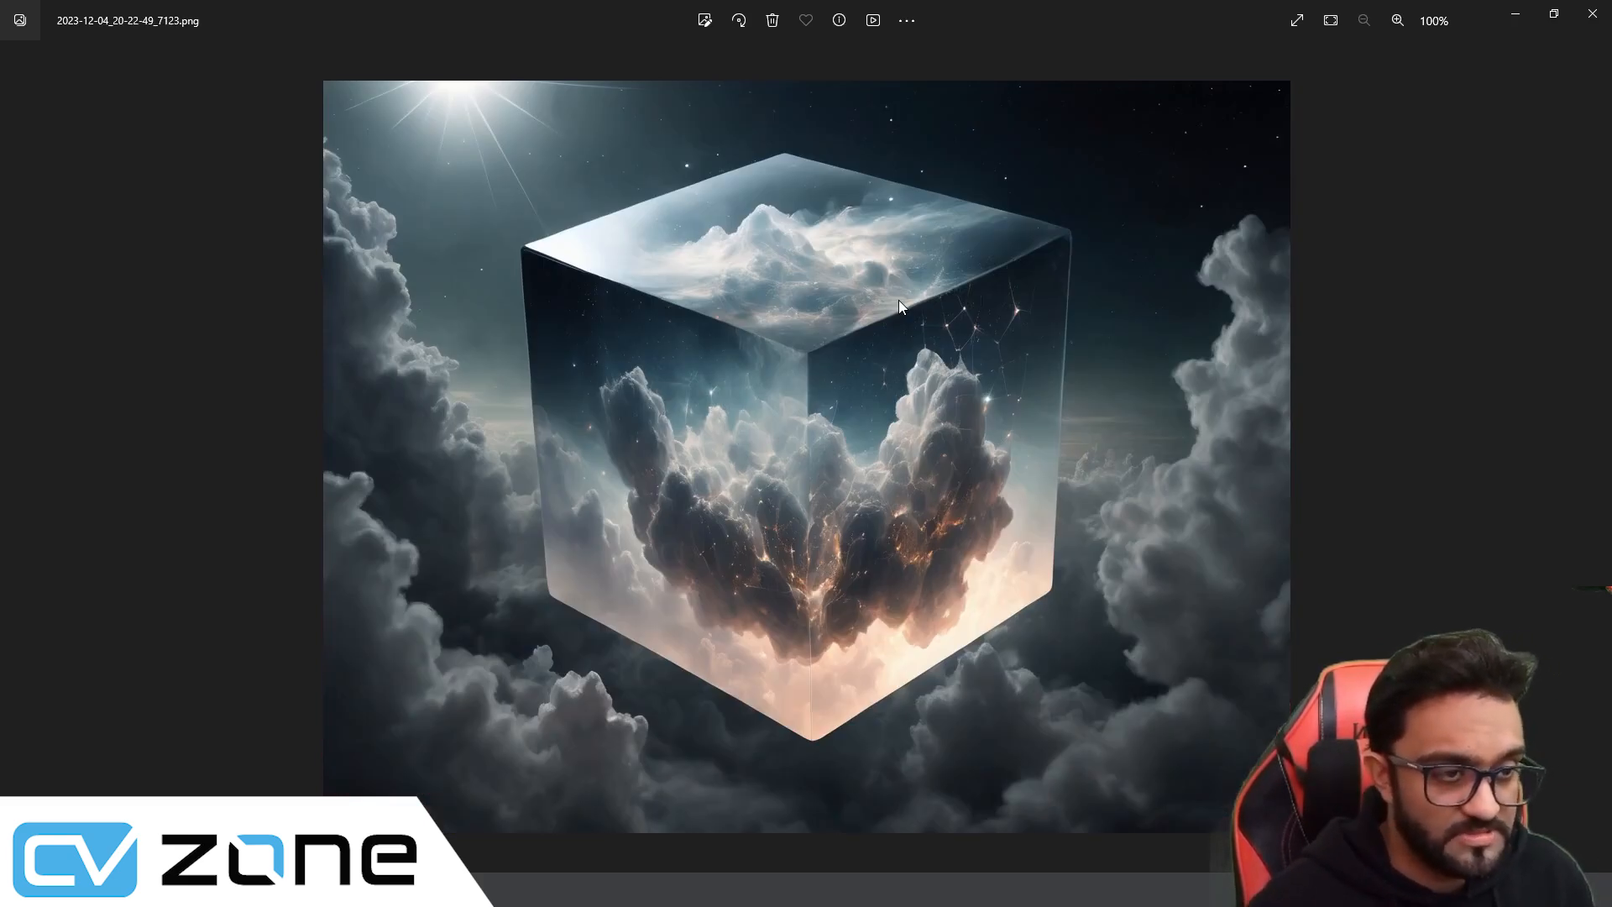
key("Right")
View the realistic and pop-art portraits of the red-haired woman, inspecting the green-blazer version up close
key("Right")
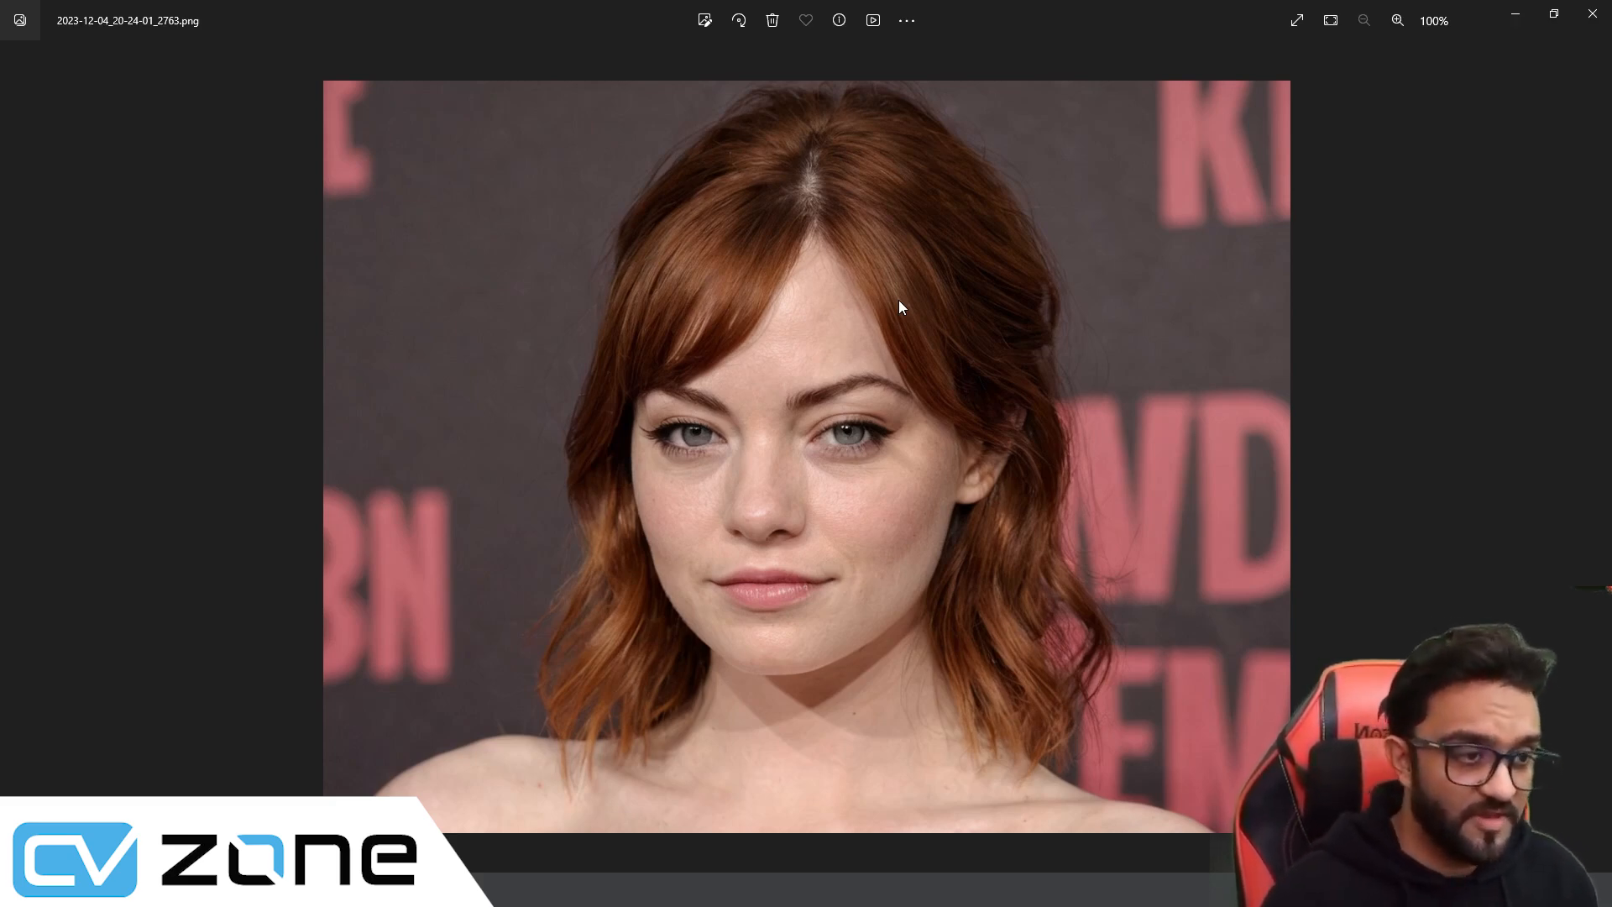
key("Right")
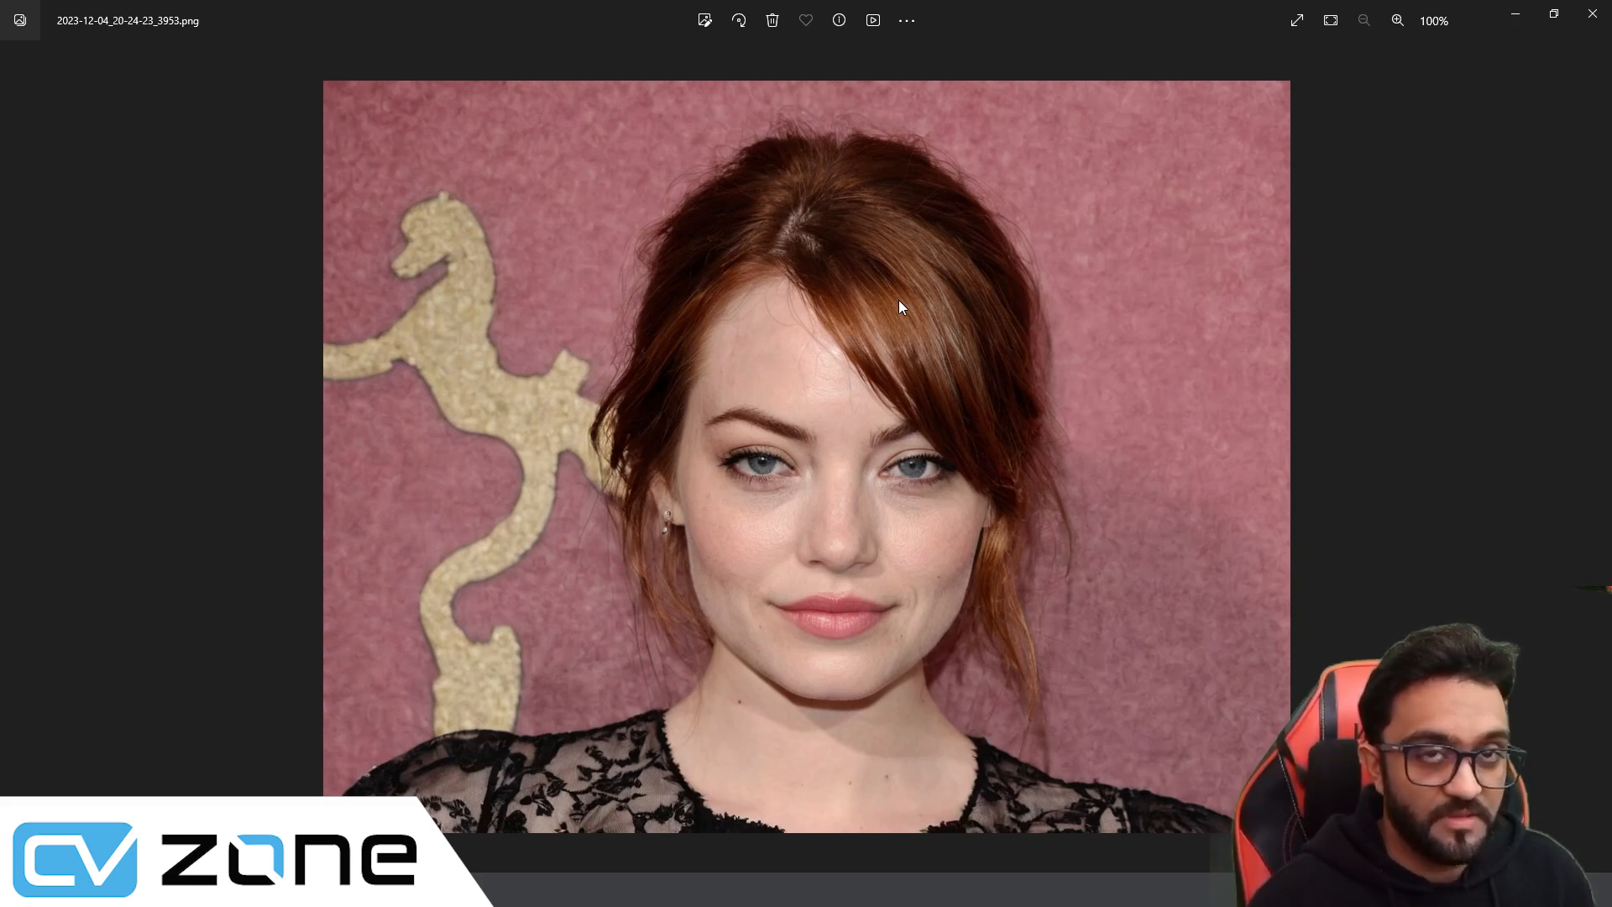
key("Right")
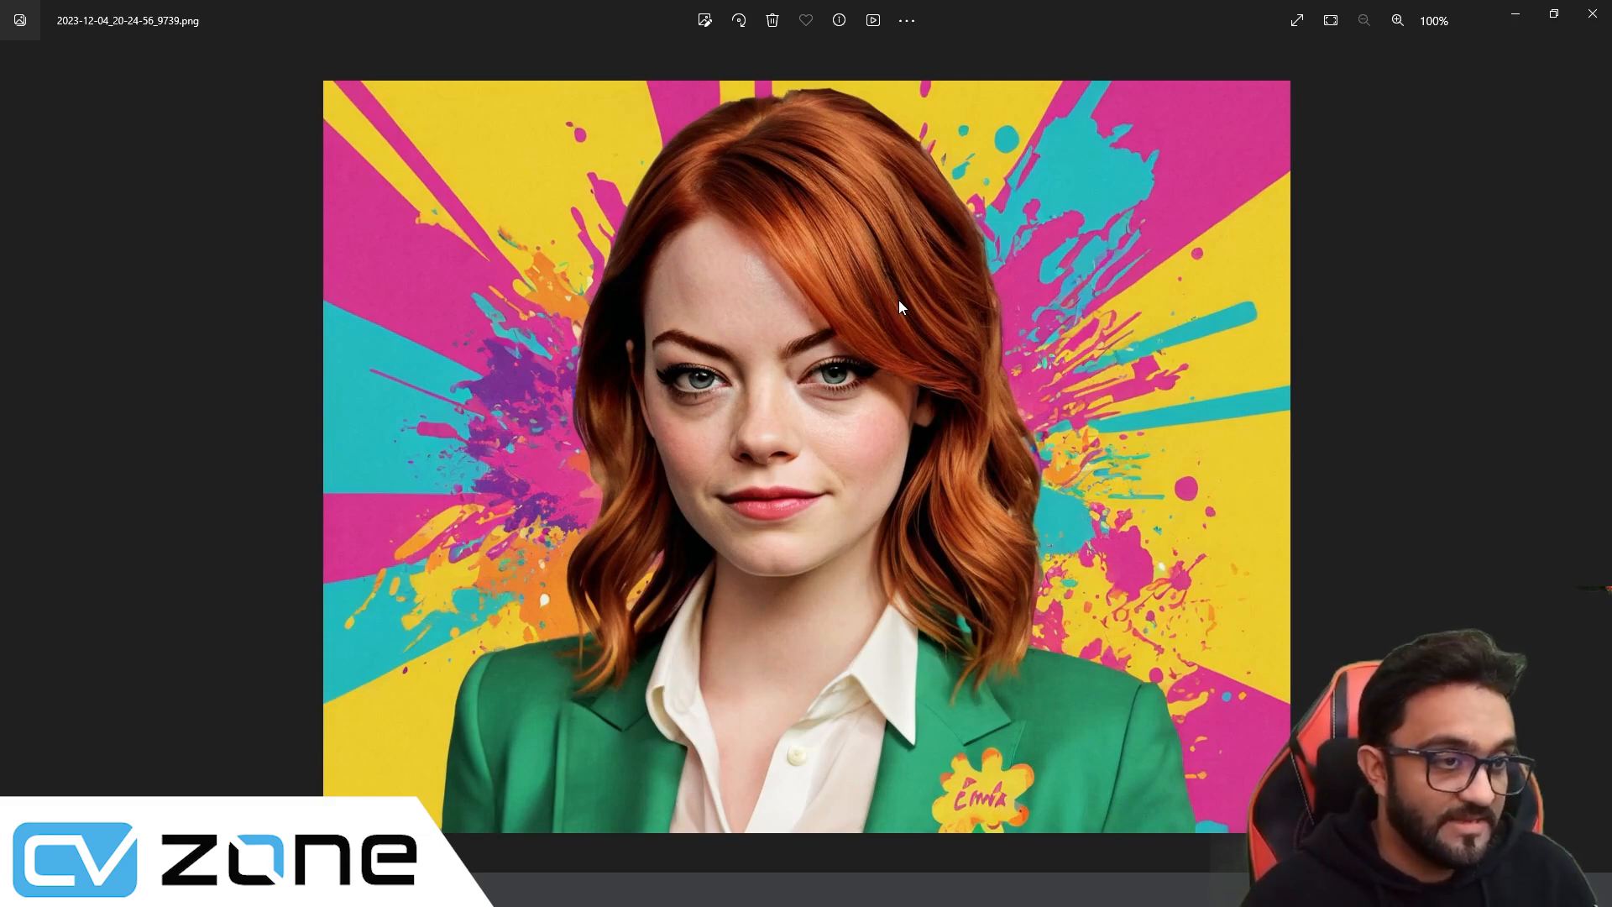
scroll(681, 520, "up", 3)
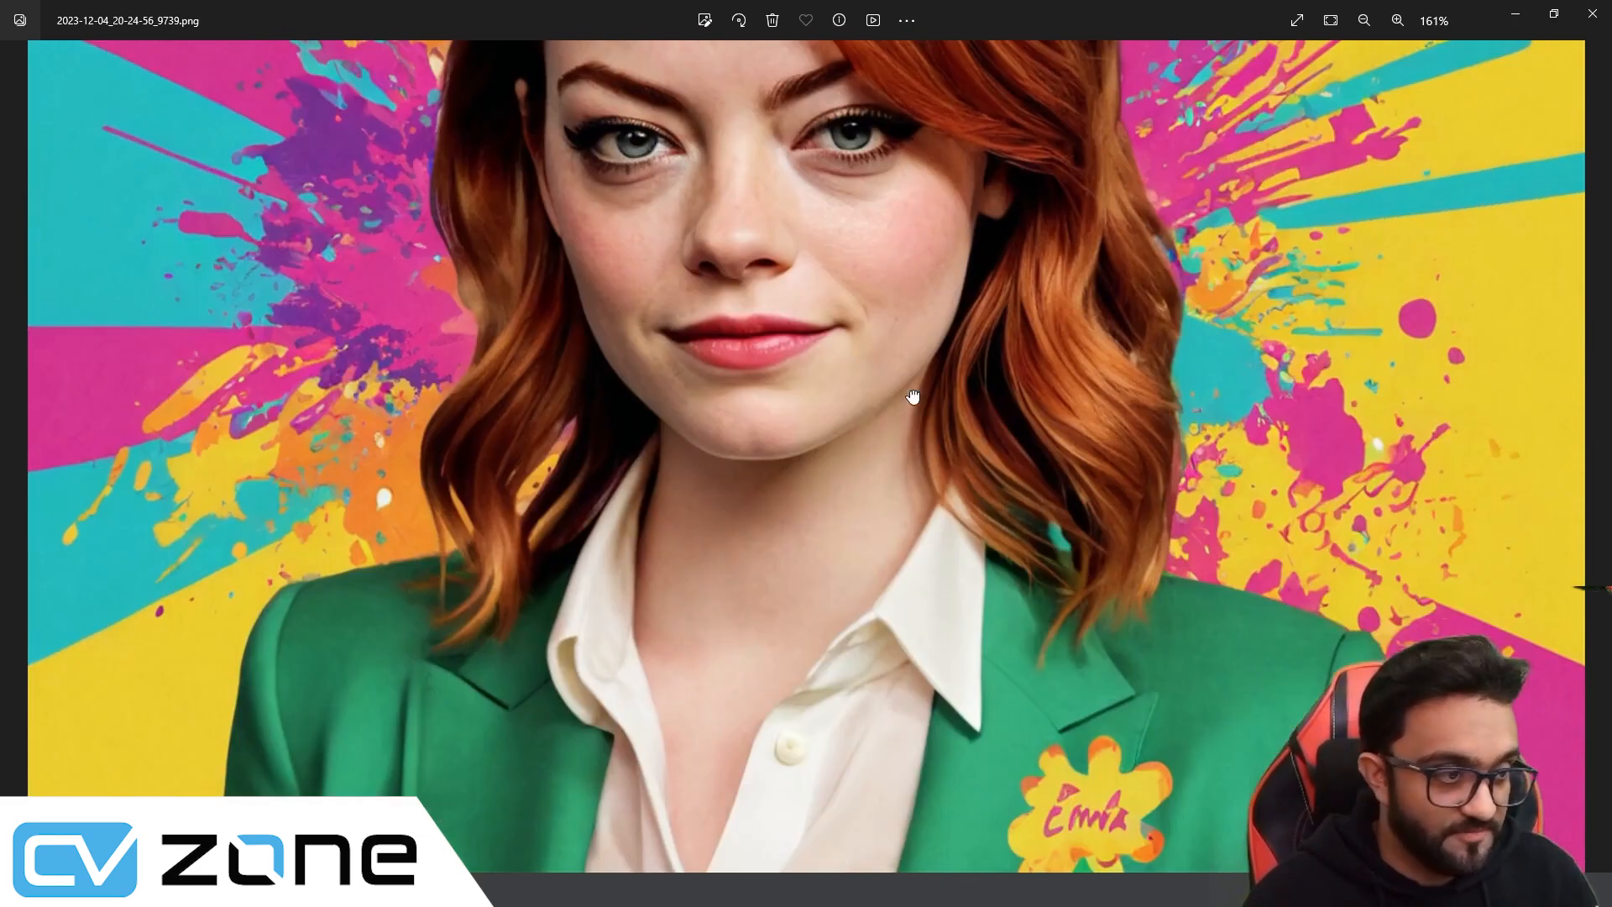
scroll(1005, 541, "down", 3)
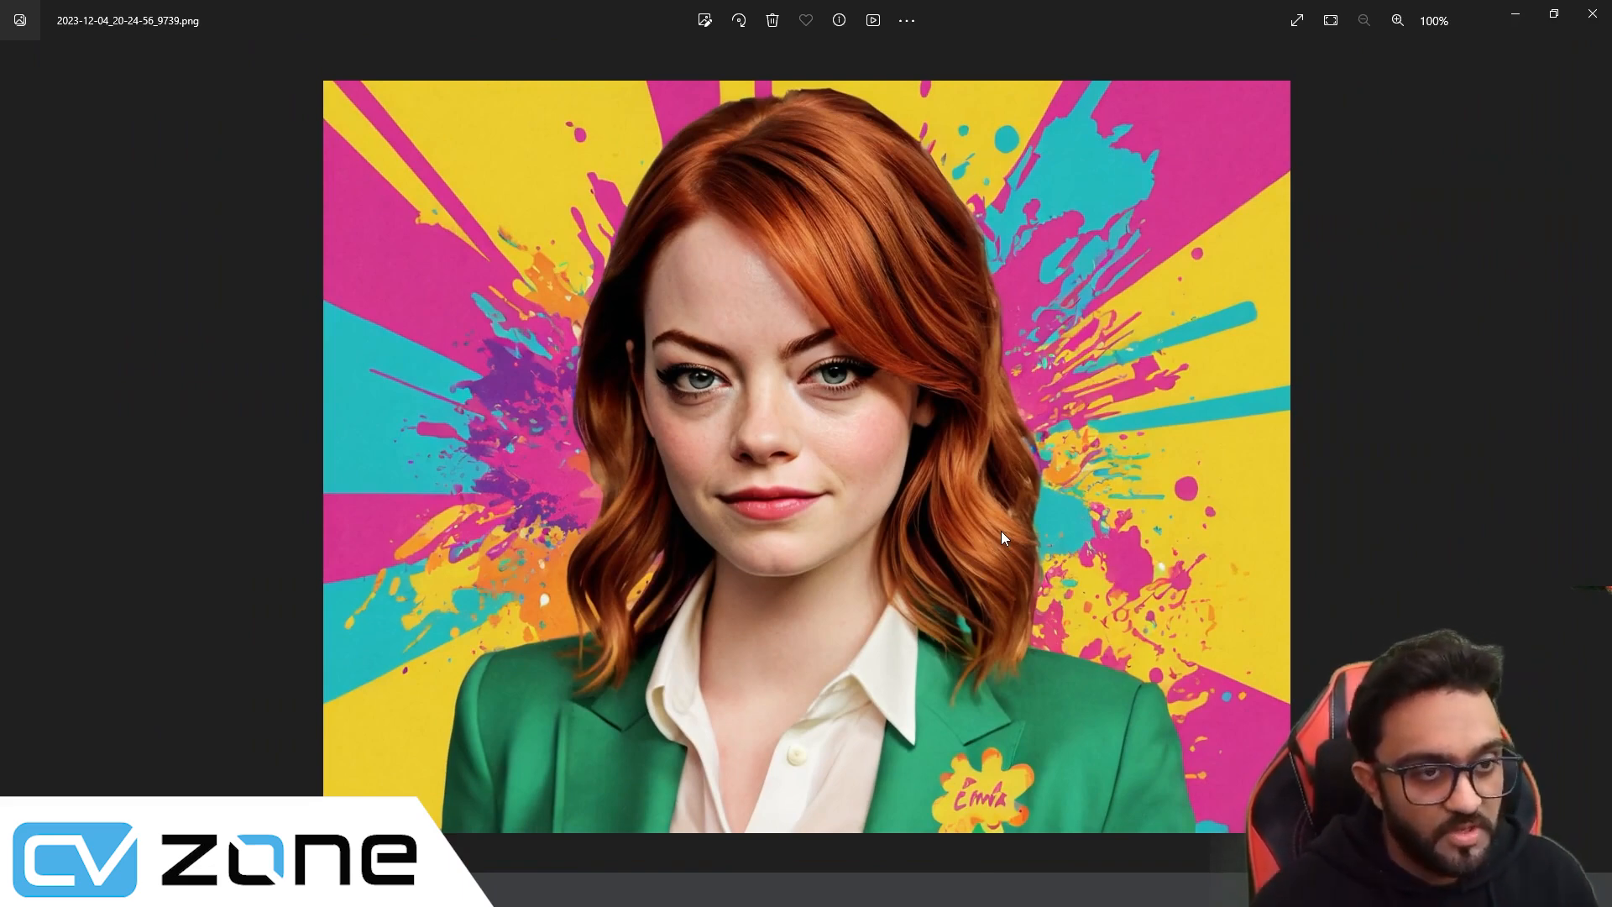
key("Right")
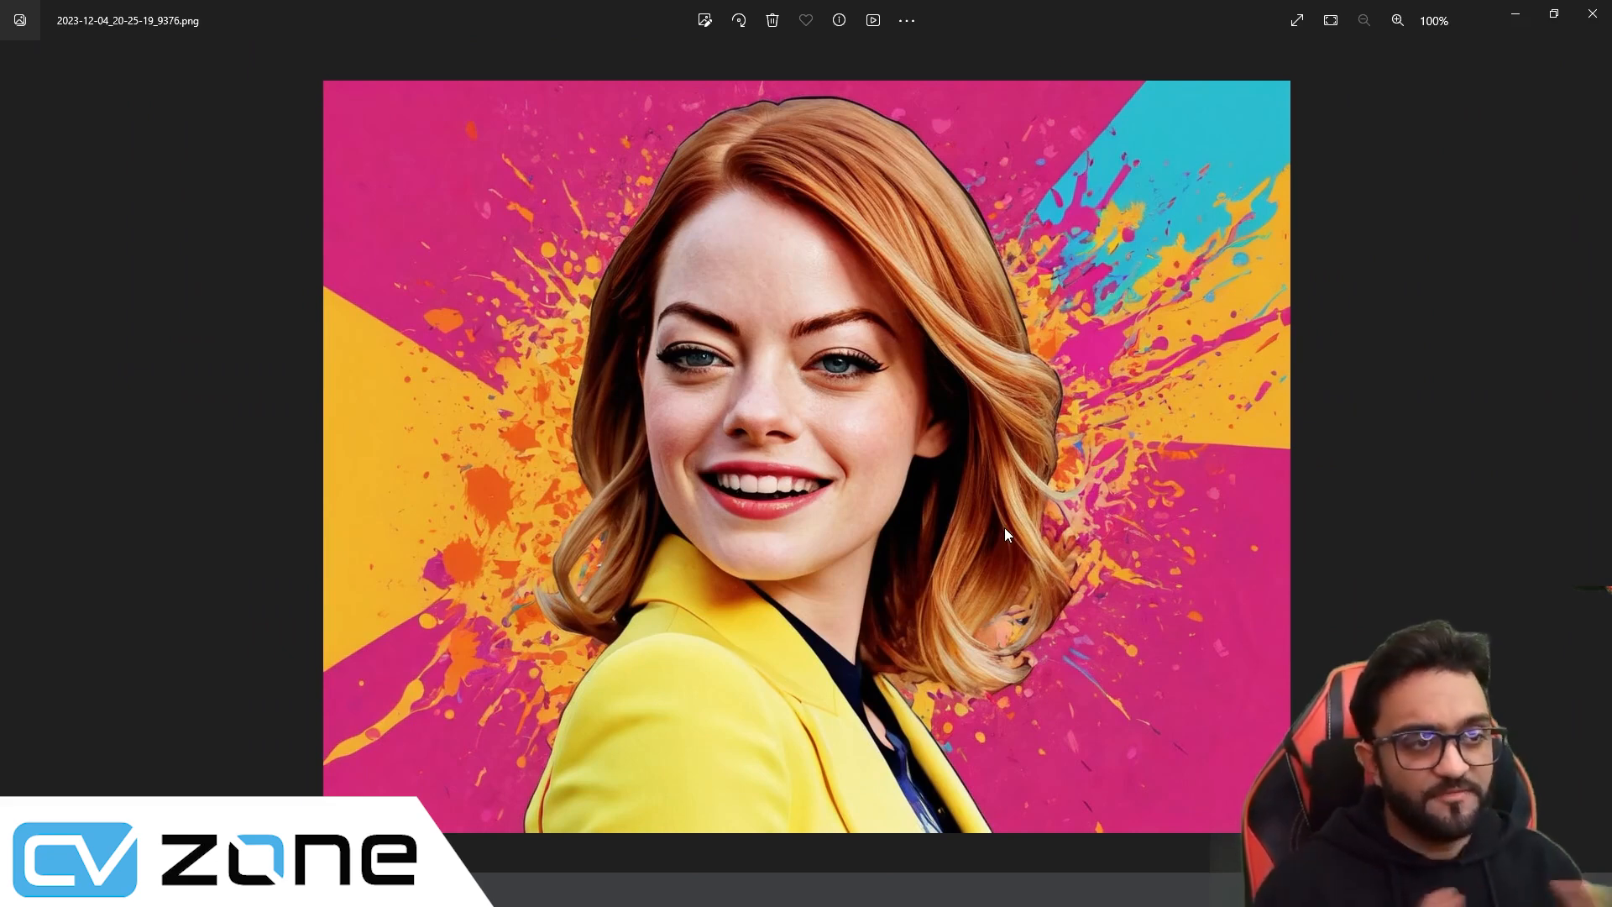
Compare the pop-art man in sunglasses with the source photo of the man in a hoodie, and view the next comic-style variation
key("Right")
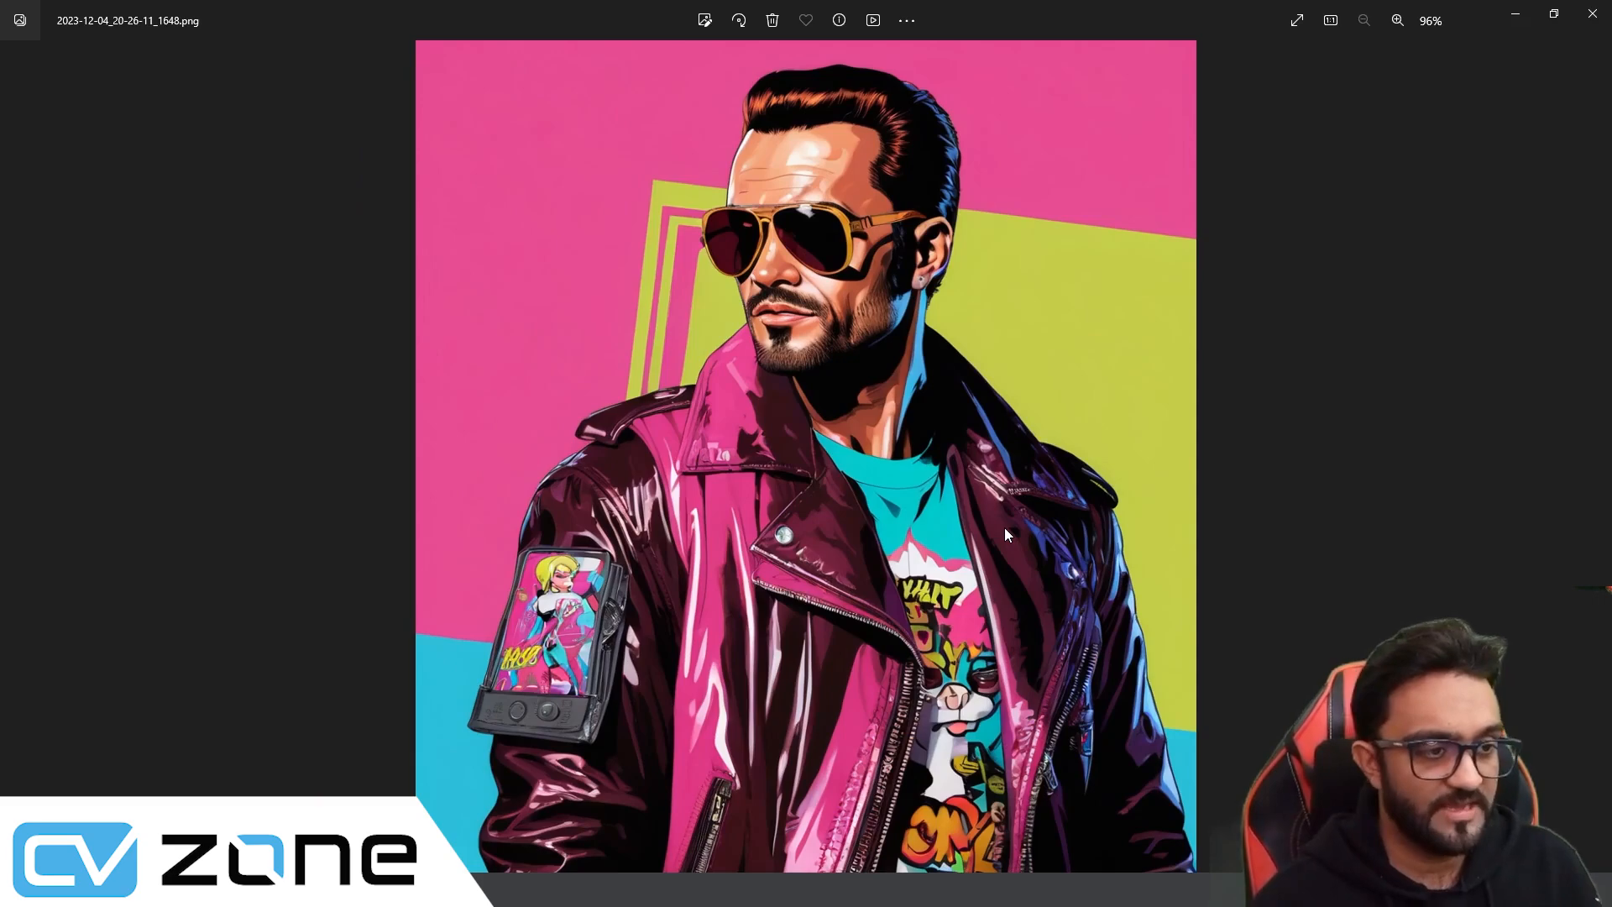
left_click_drag(748, 108, 1138, 163)
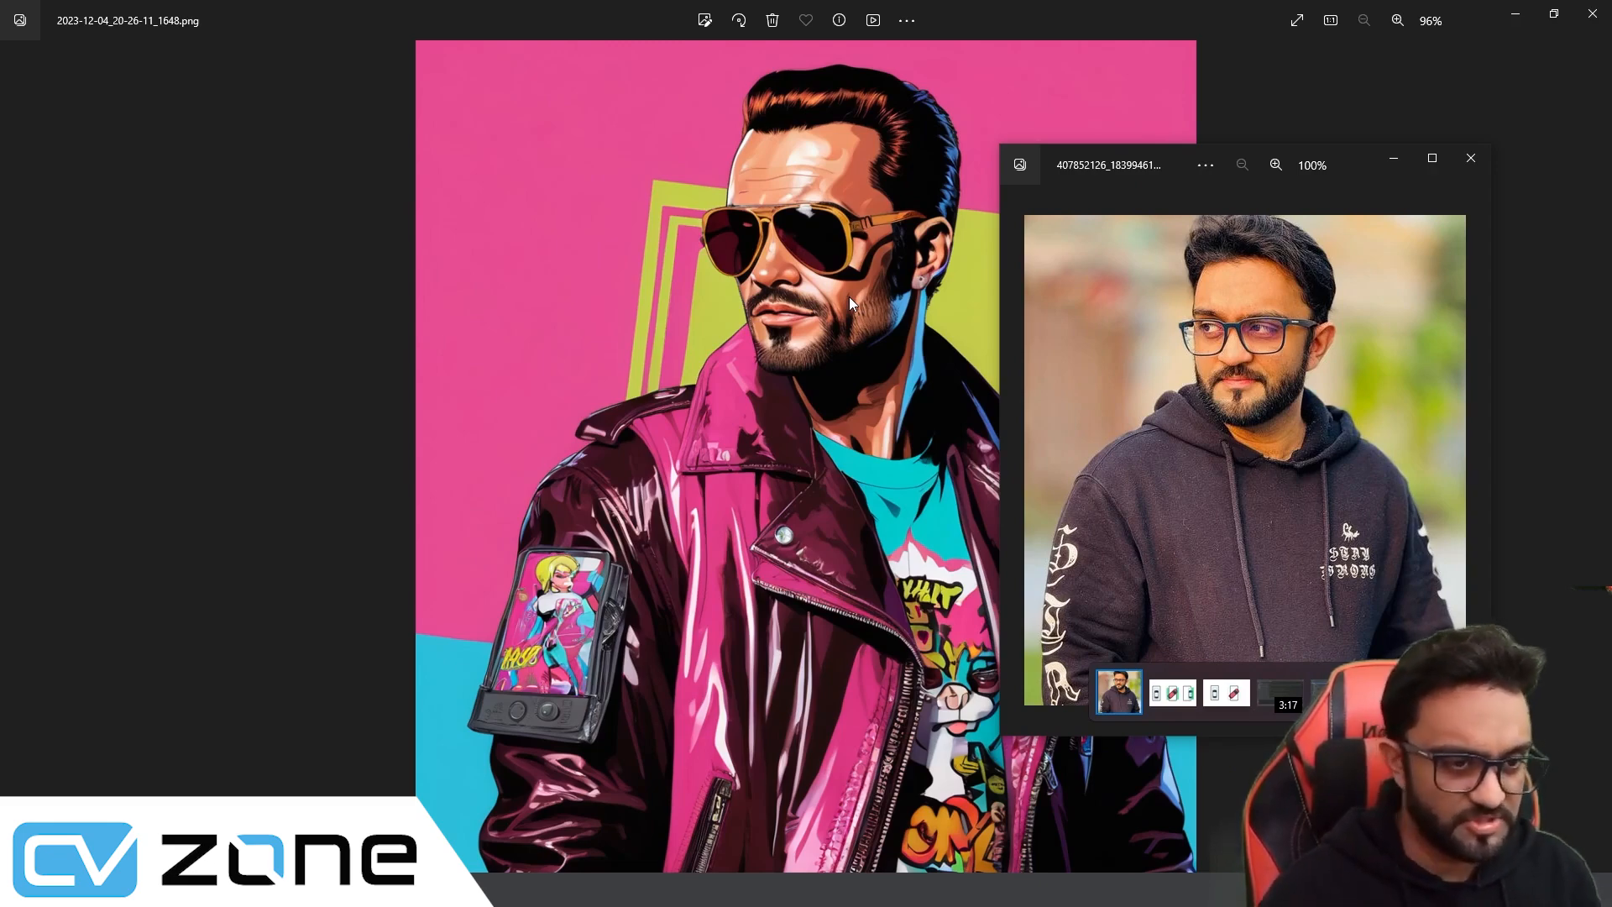
left_click_drag(1096, 165, 1033, 176)
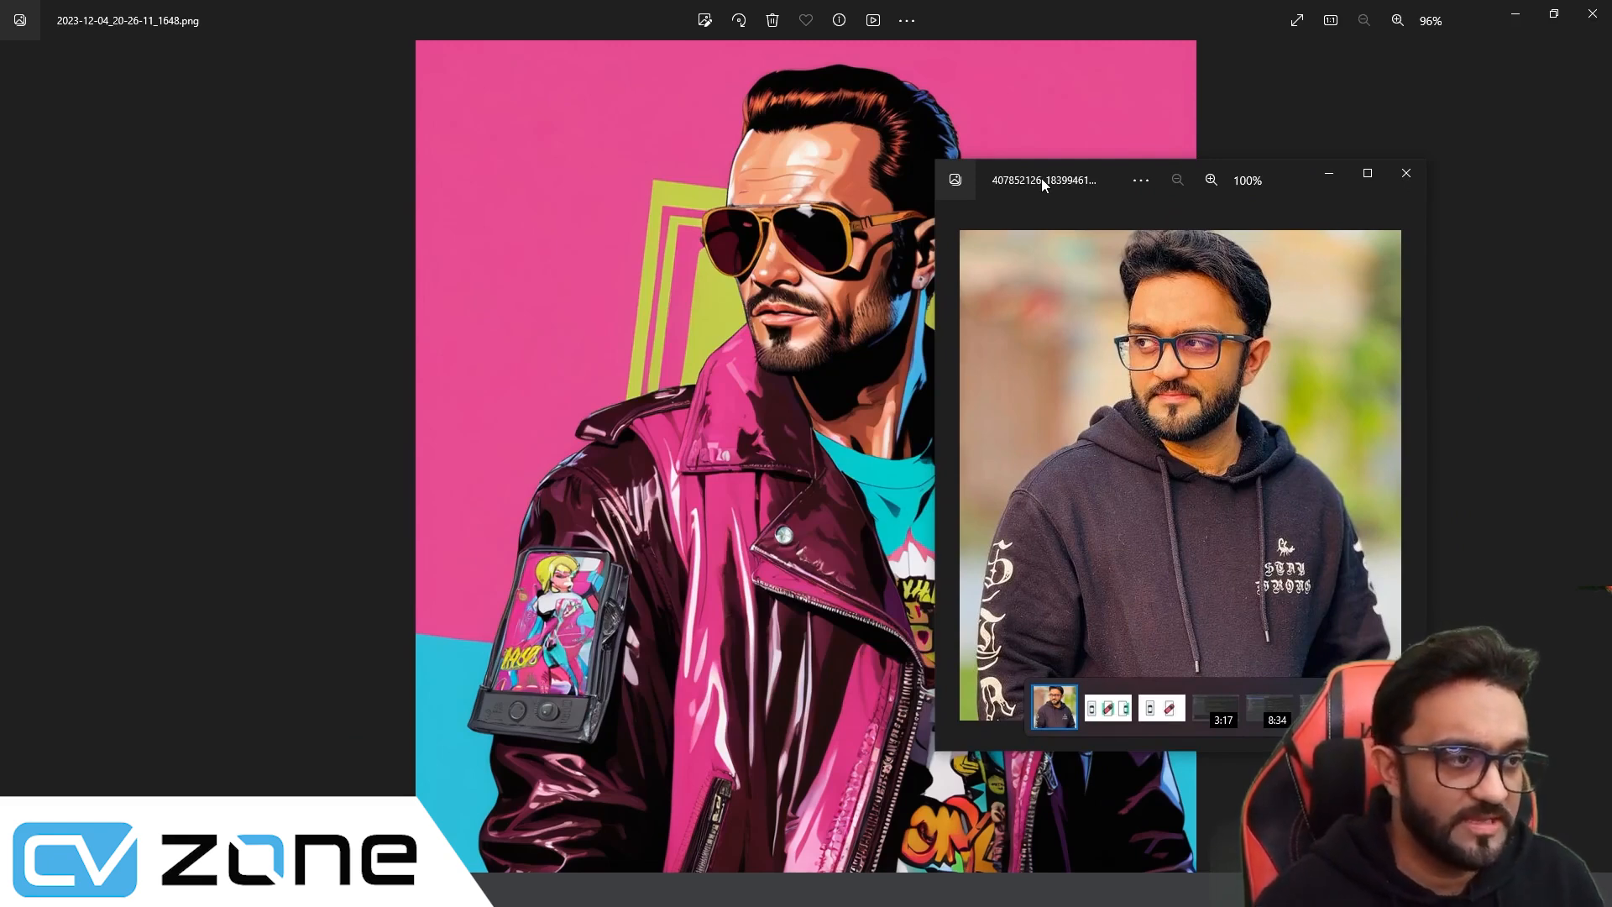
left_click_drag(1045, 179, 1112, 170)
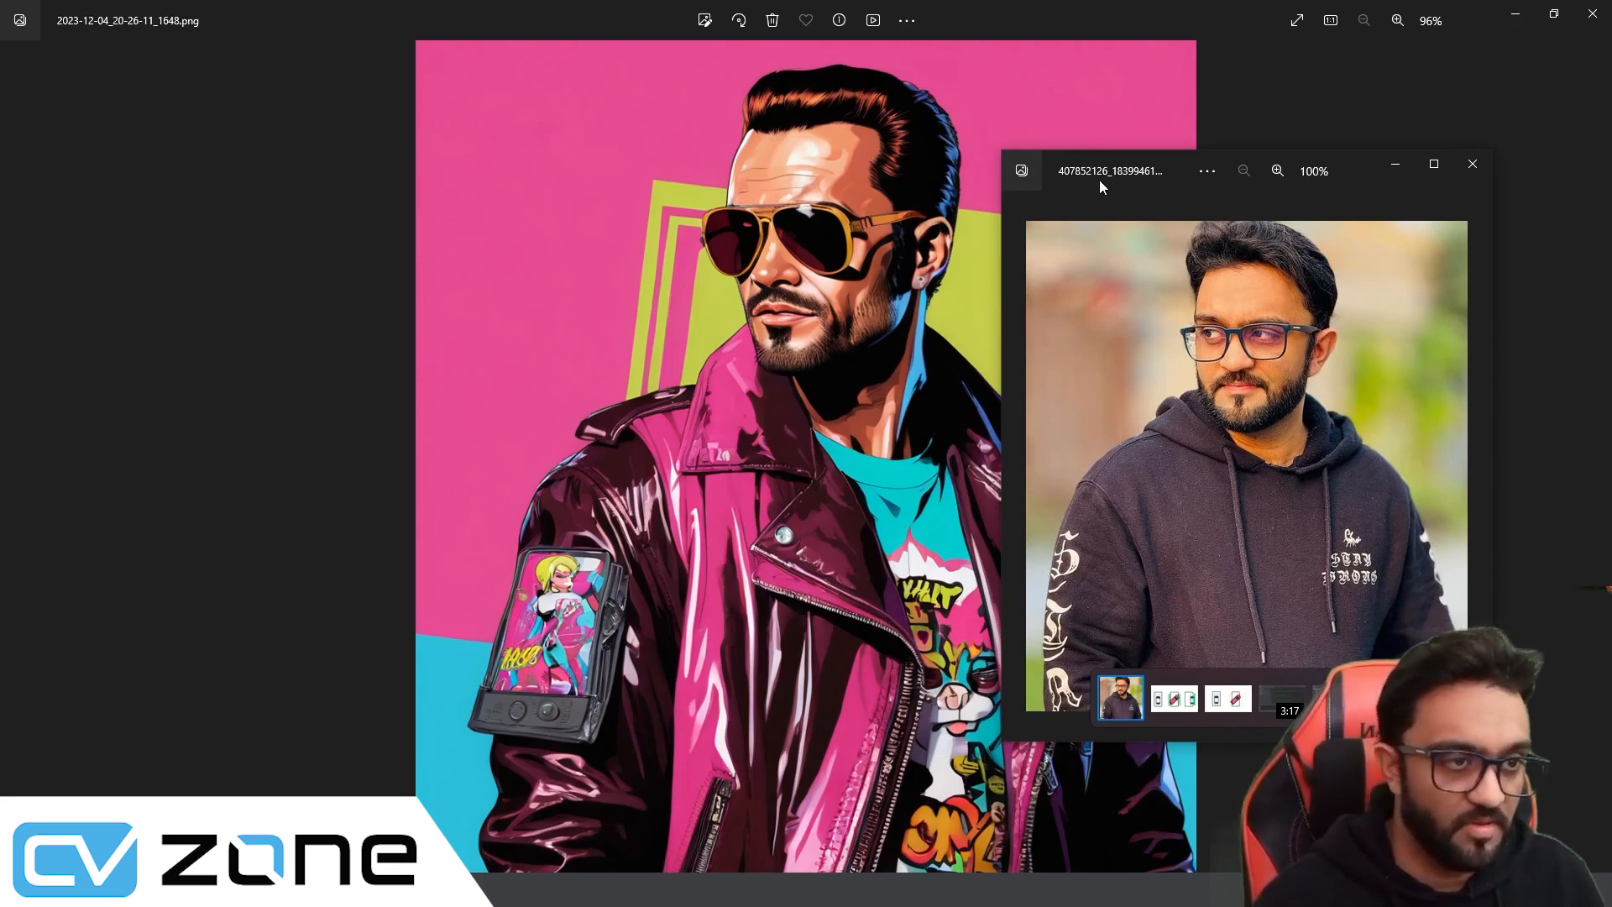
left_click_drag(1098, 180, 1056, 208)
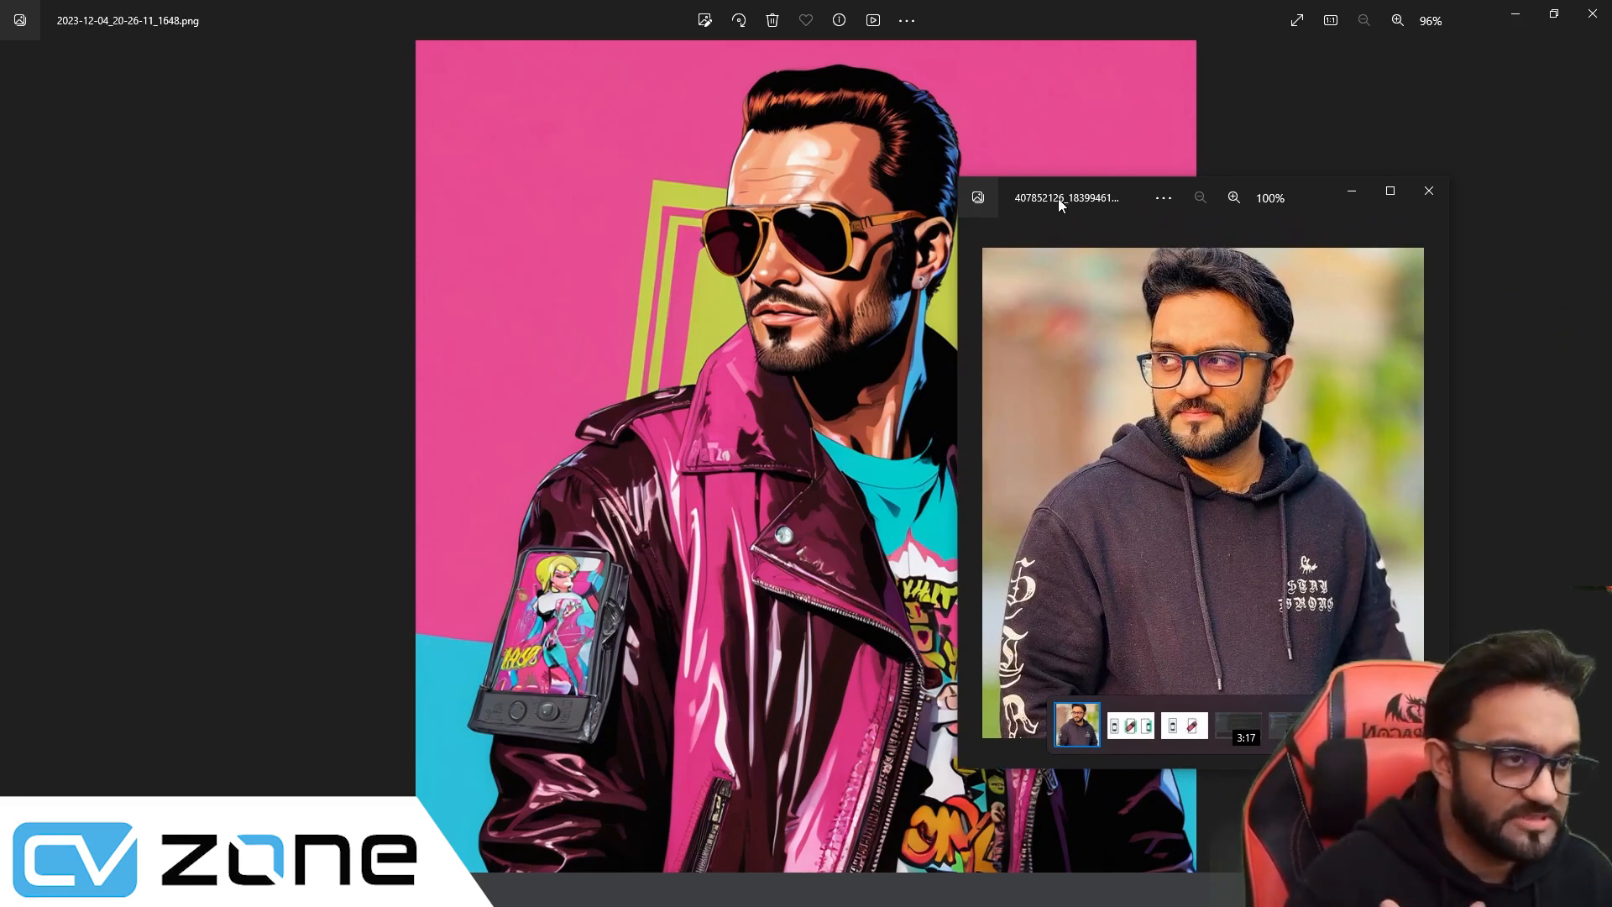
left_click_drag(1059, 201, 1611, 247)
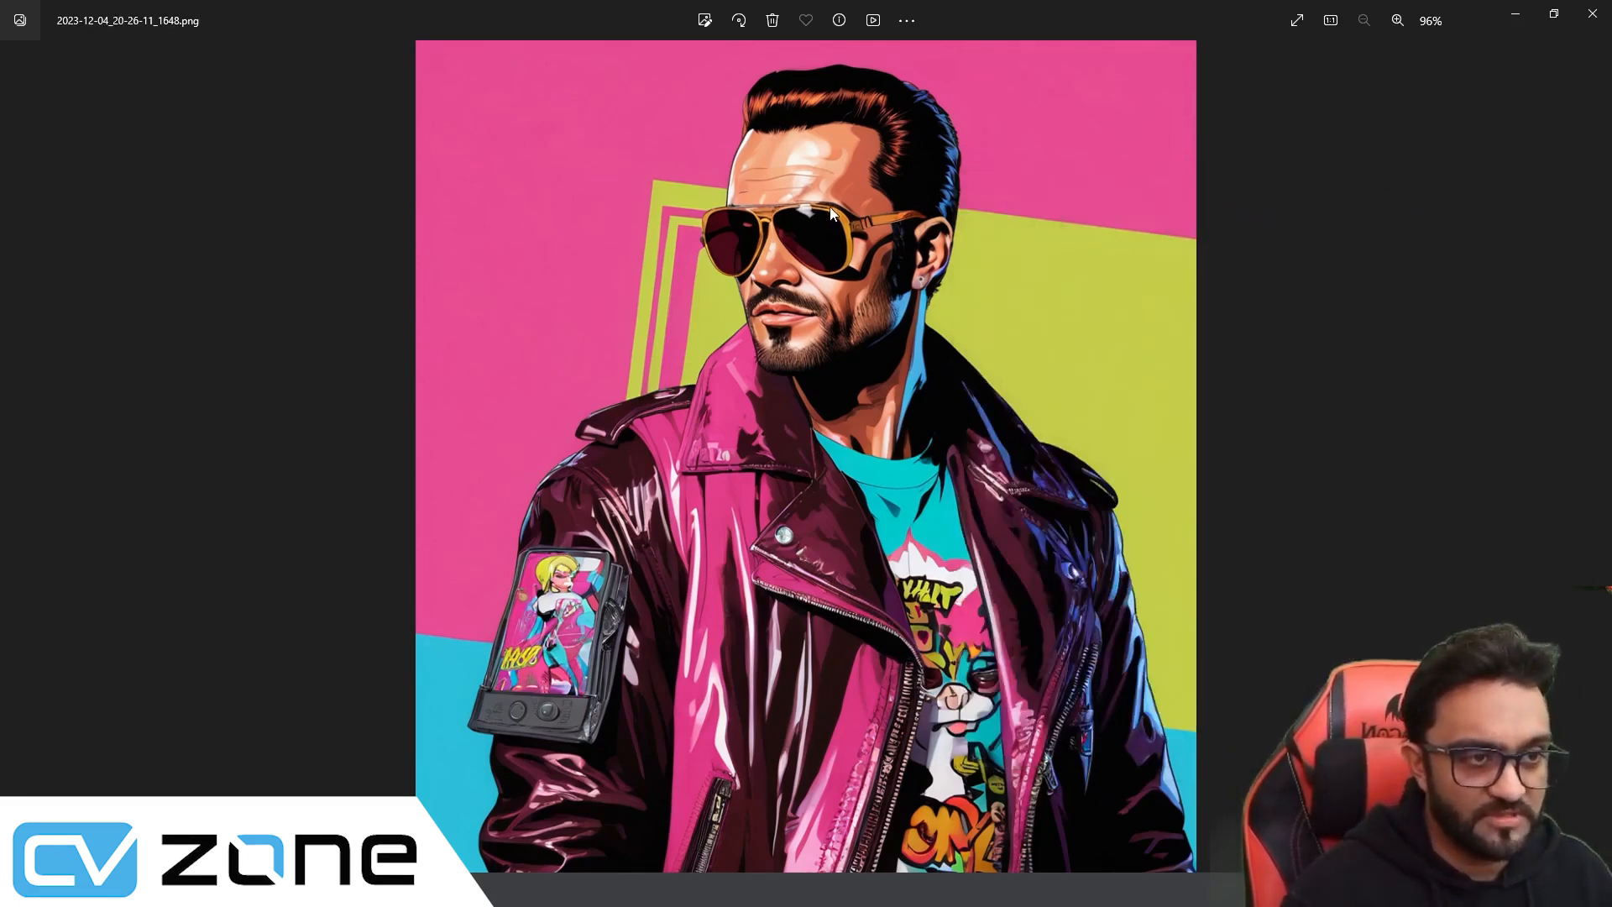
key("Right")
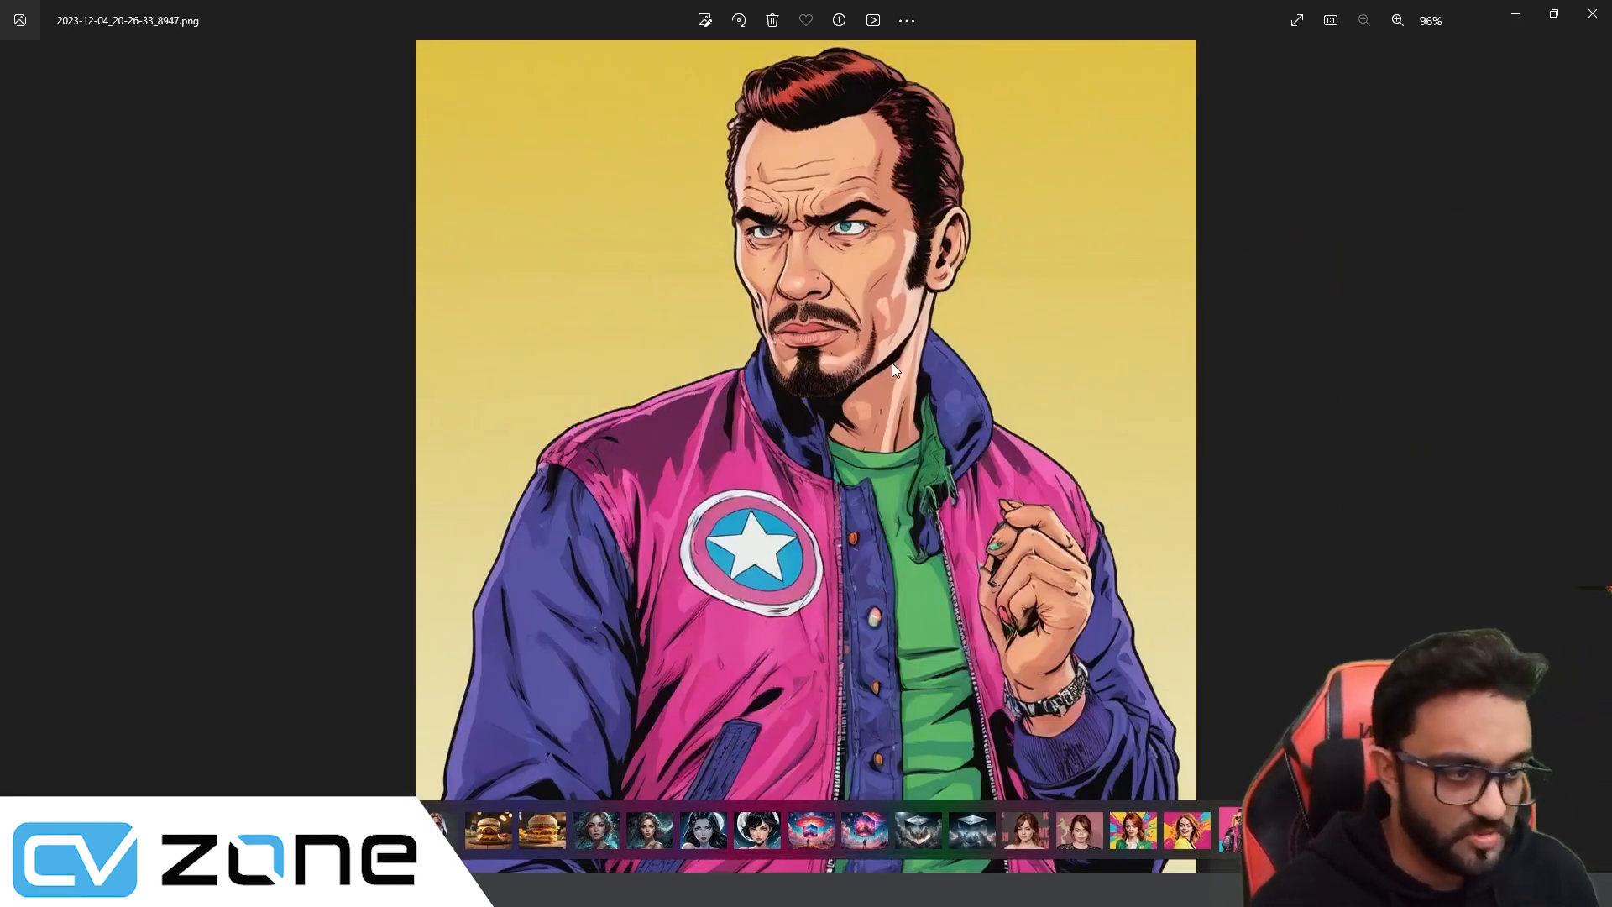
Compare the comic-style man in the pink jacket with the pop-art gunmen in the purple jacket and the orange suit
key("Right")
key("Left")
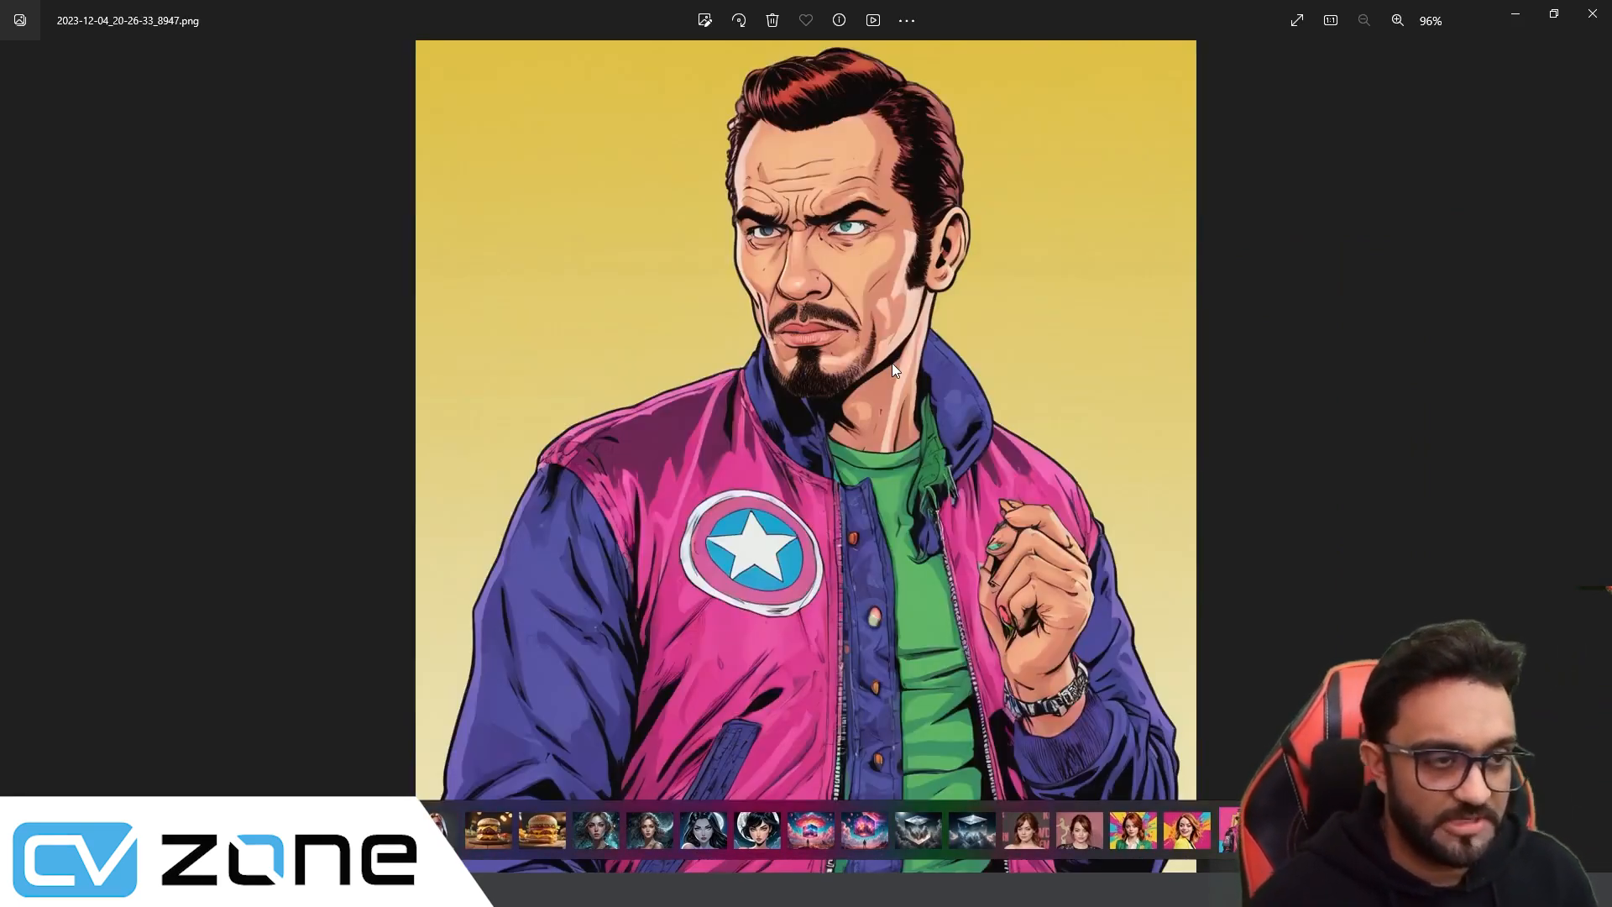
key("Right")
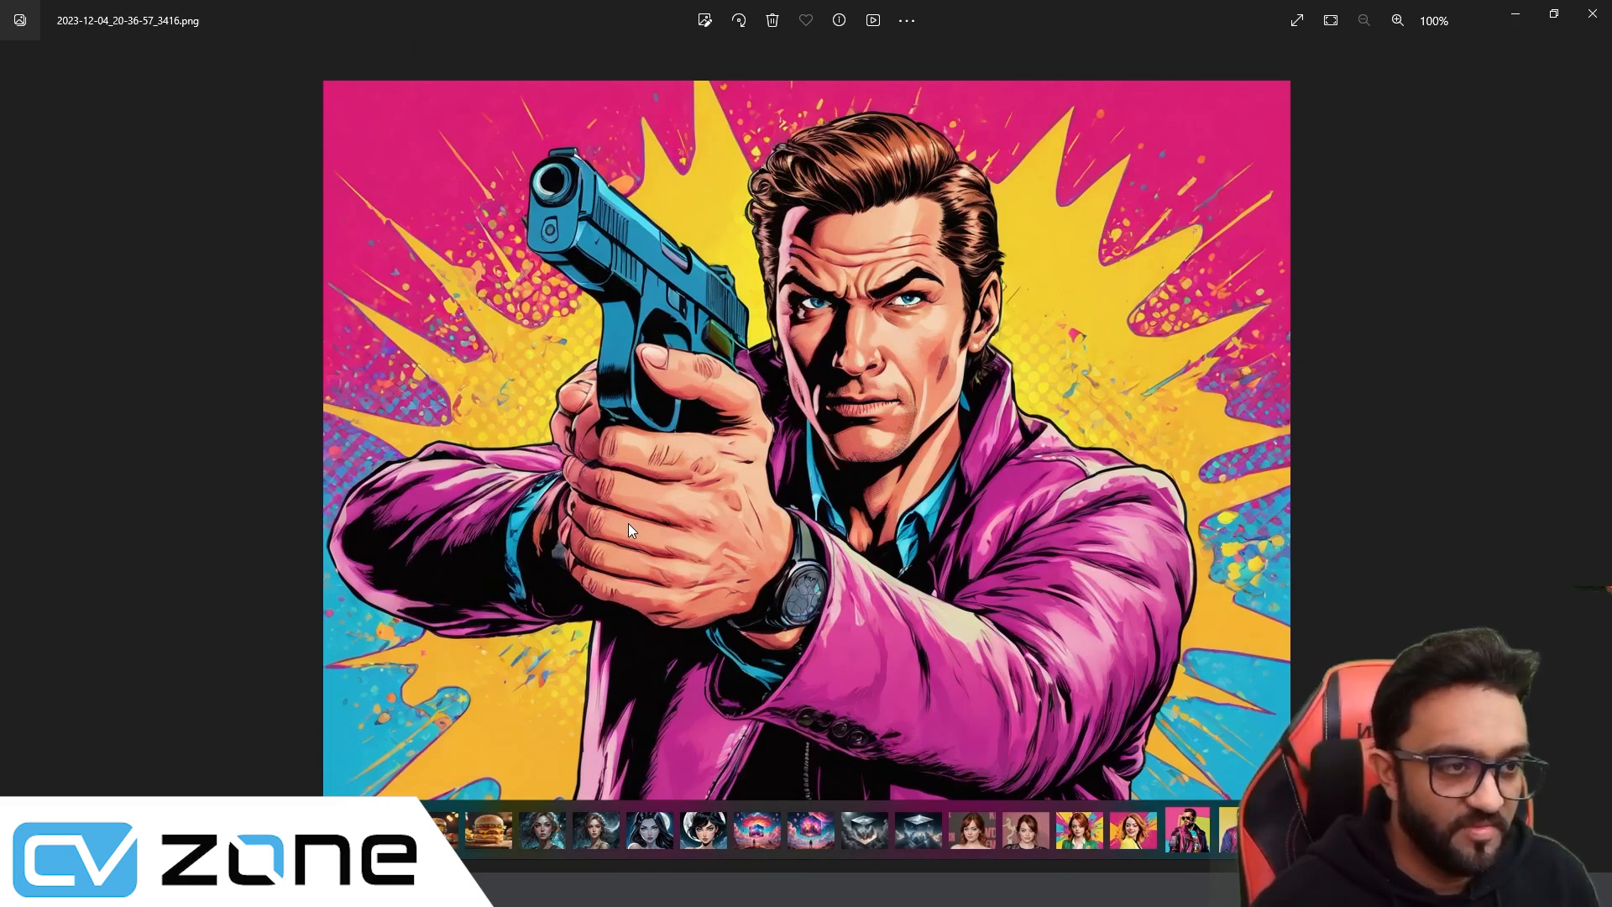
key("Right")
key("Left")
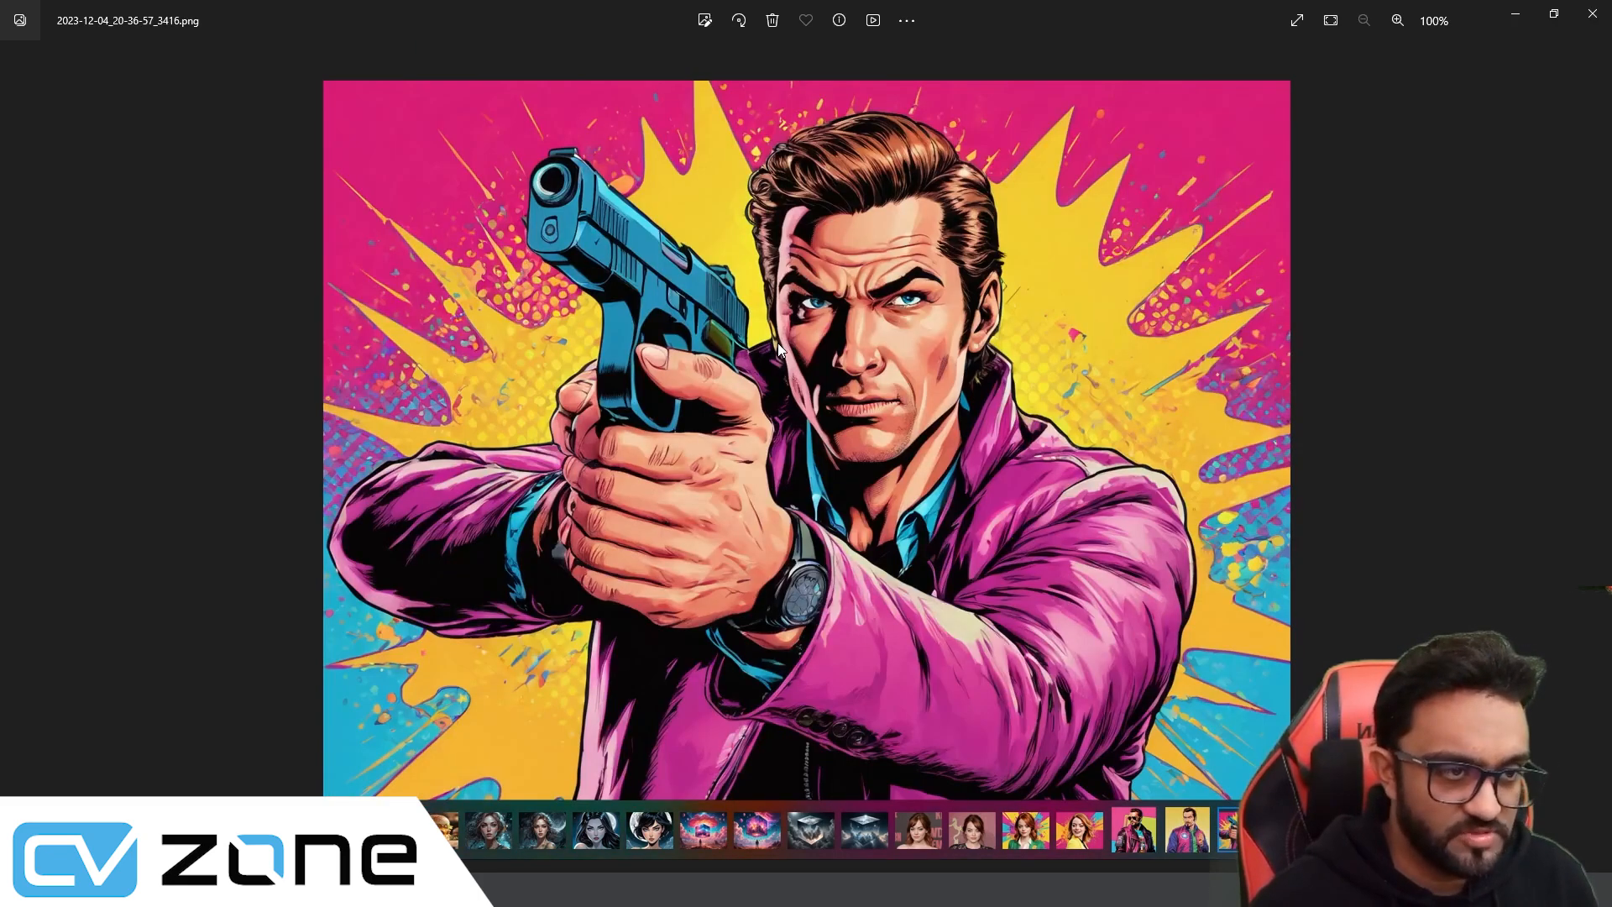
key("Right")
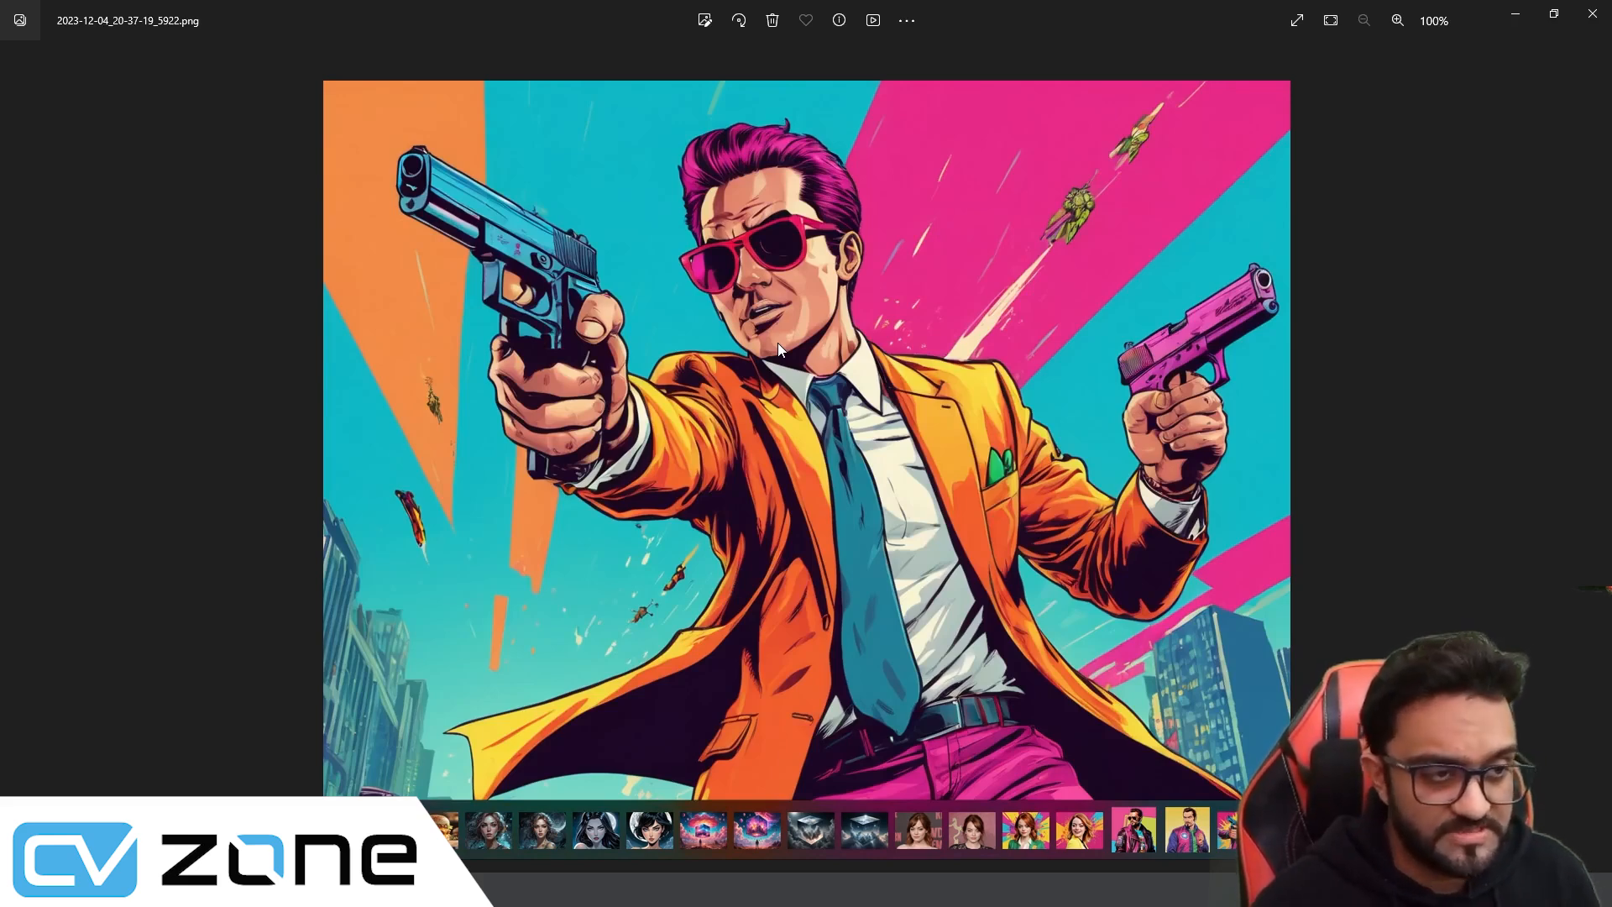
View the image of the flying woman with two guns and inspect the small jet in its background up close
key("Right")
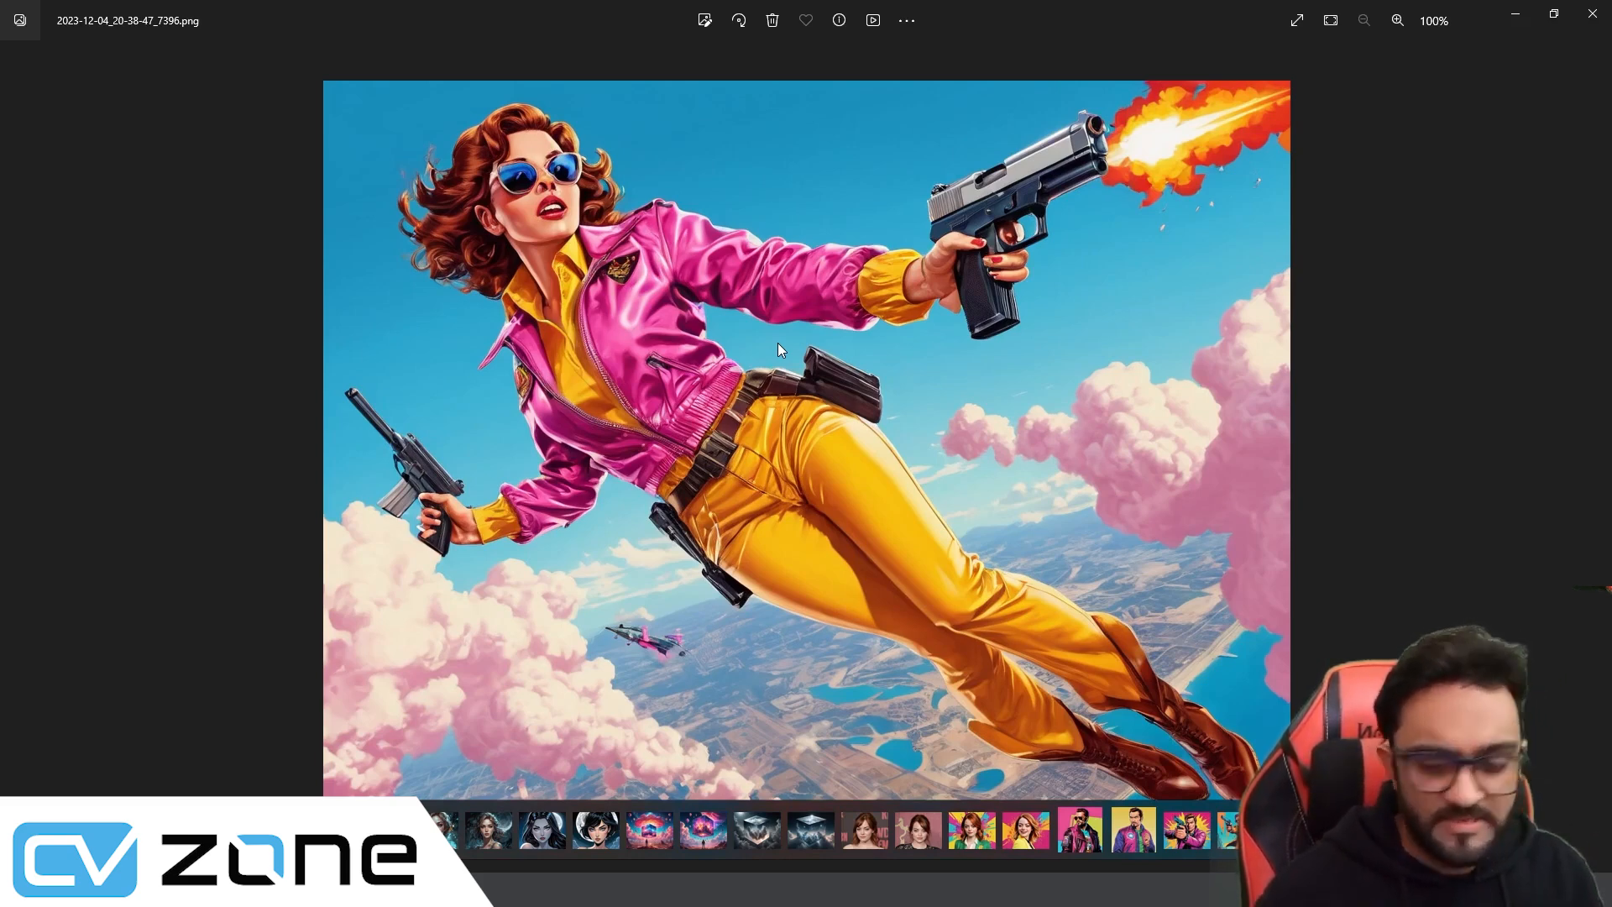
scroll(647, 668, "up", 3)
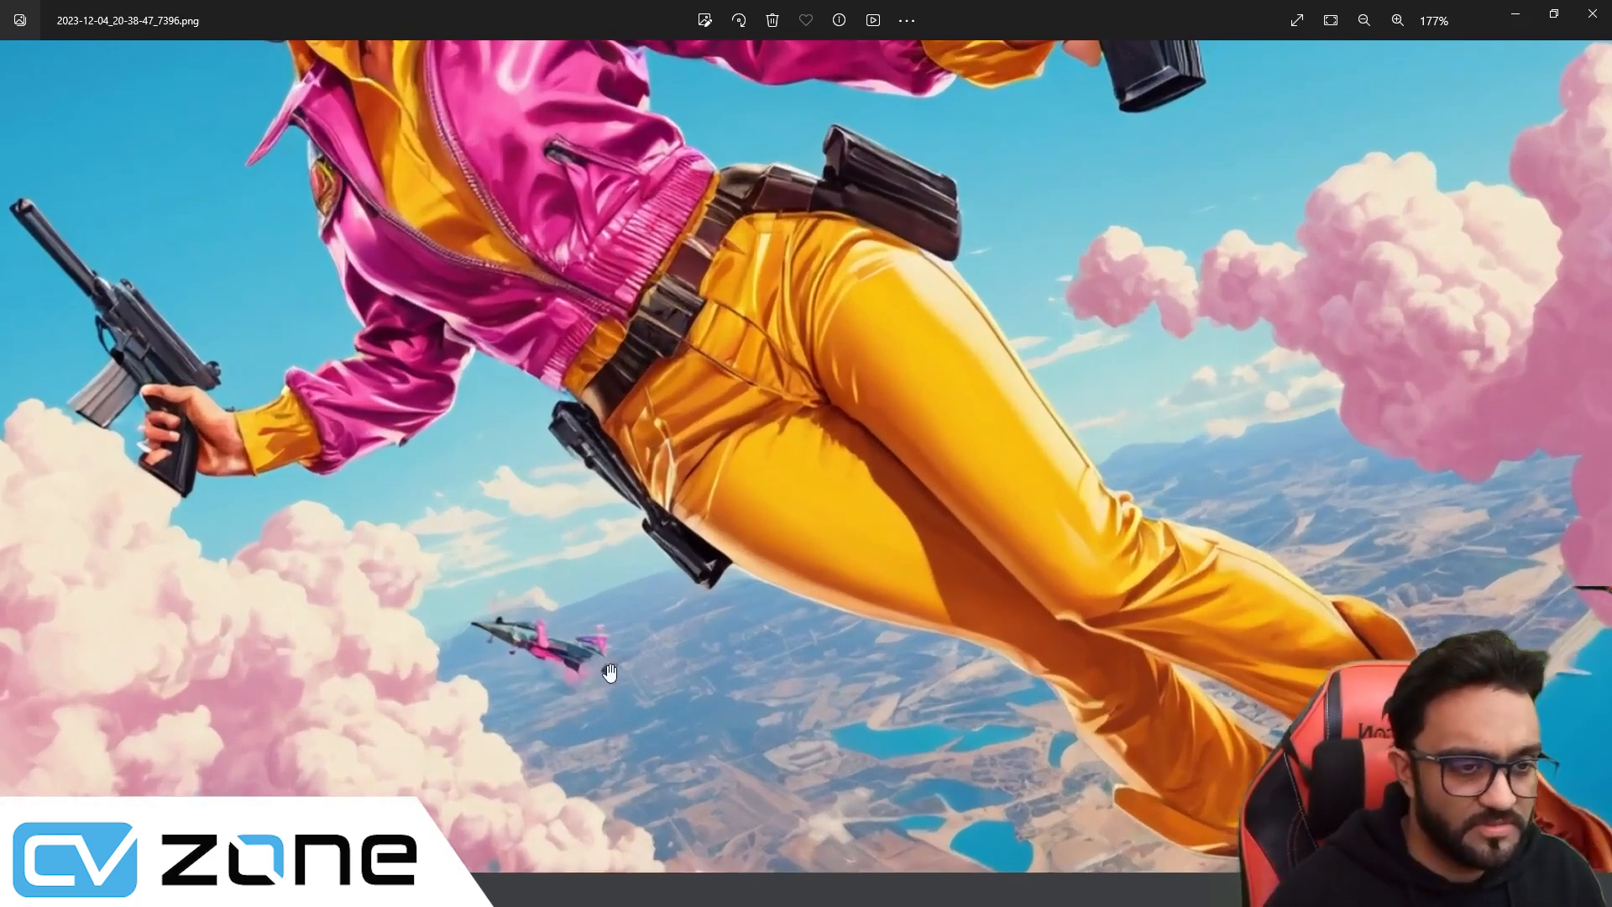
scroll(638, 674, "up", 3)
scroll(618, 640, "down", 6)
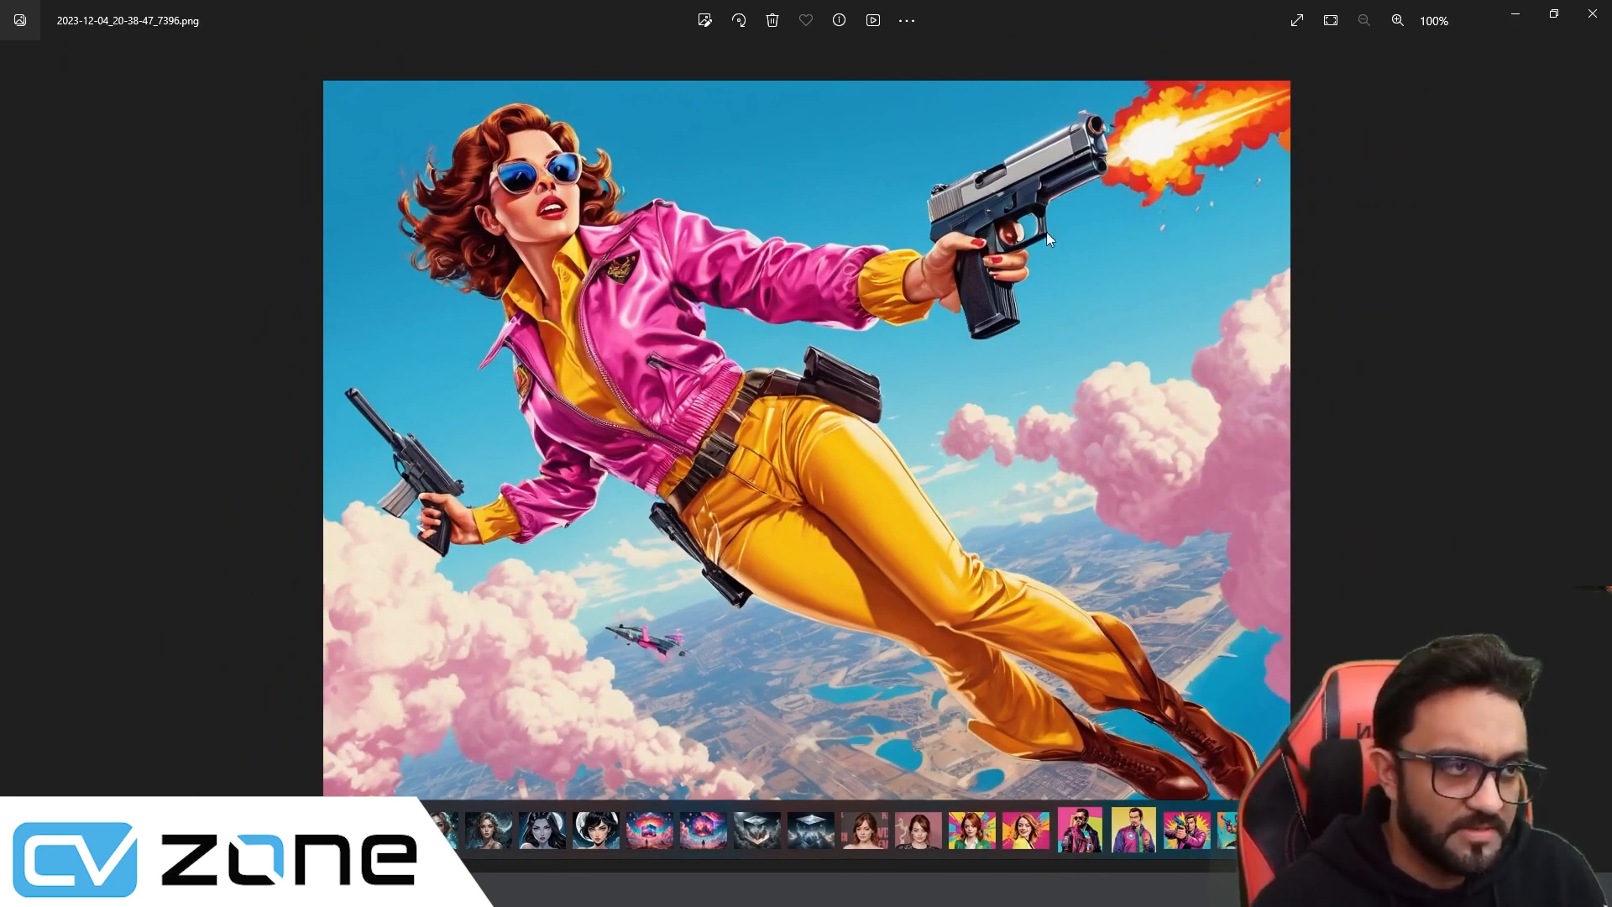
Inspect the flying woman's hand, face, sunglasses, jacket and belt up close, returning to the whole image
scroll(882, 319, "up", 6)
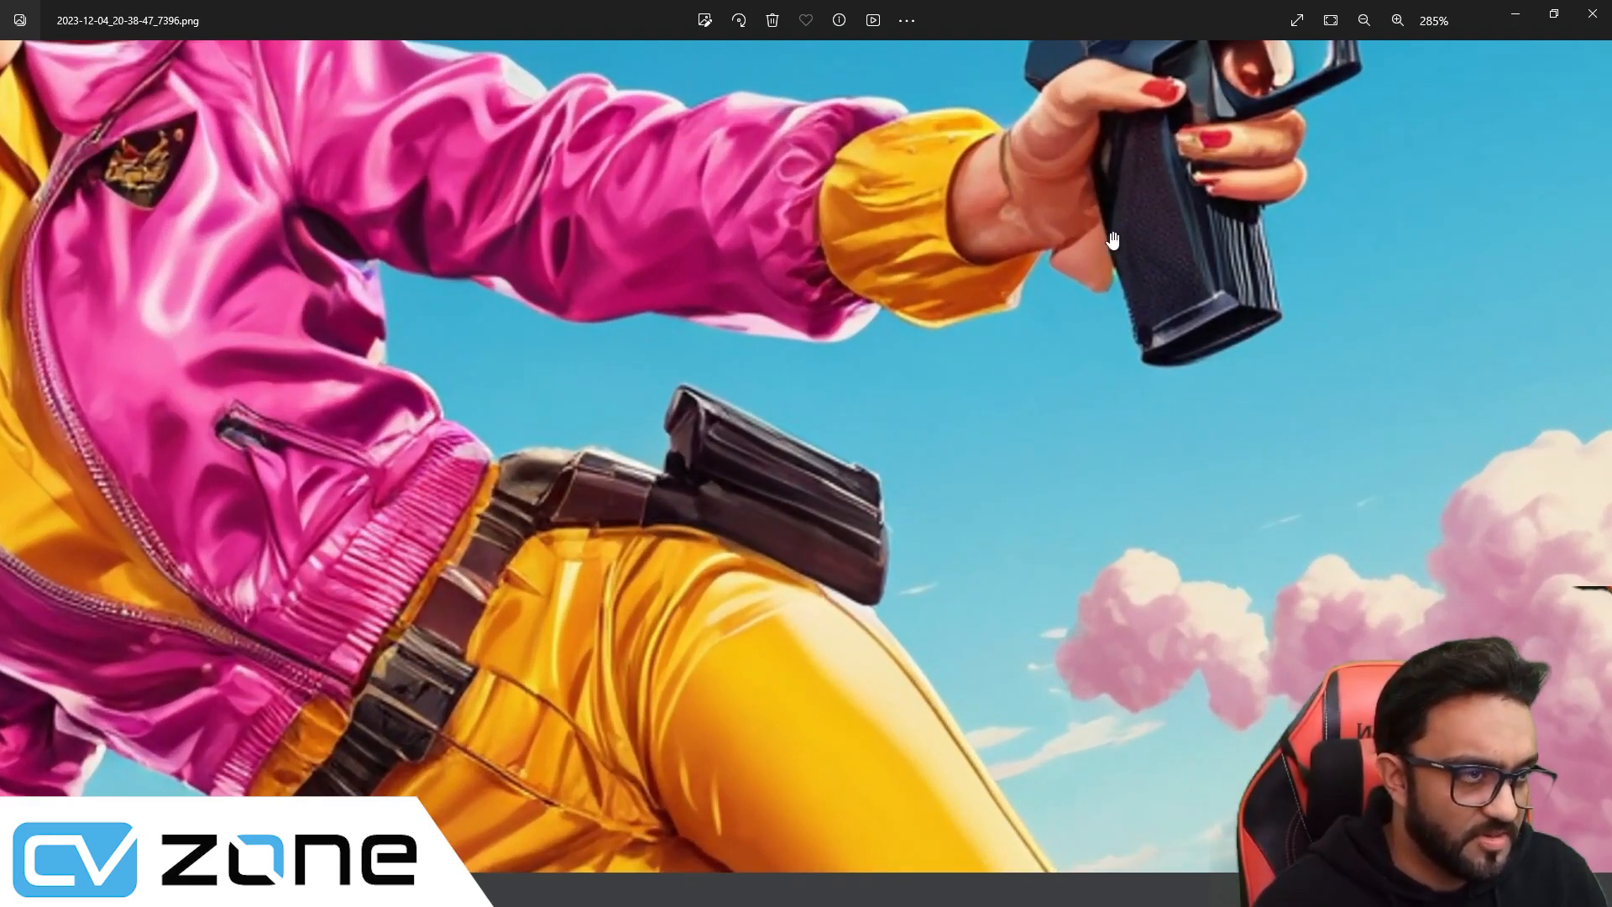
left_click_drag(652, 222, 1204, 580)
left_click_drag(643, 357, 811, 374)
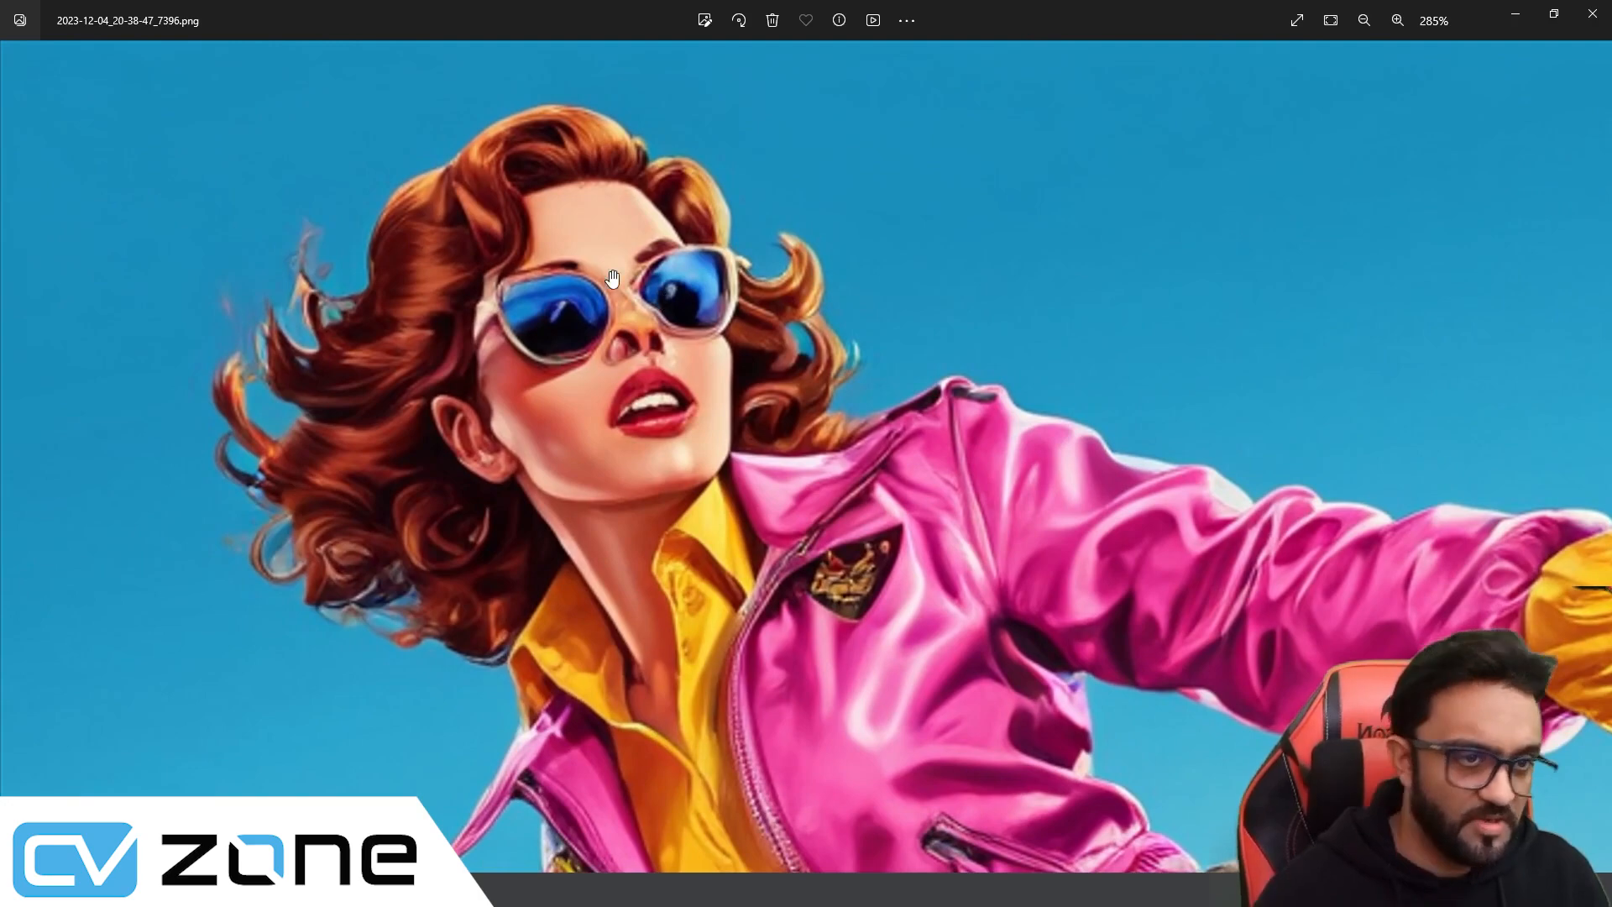
scroll(854, 549, "down", 1)
scroll(705, 589, "down", 5)
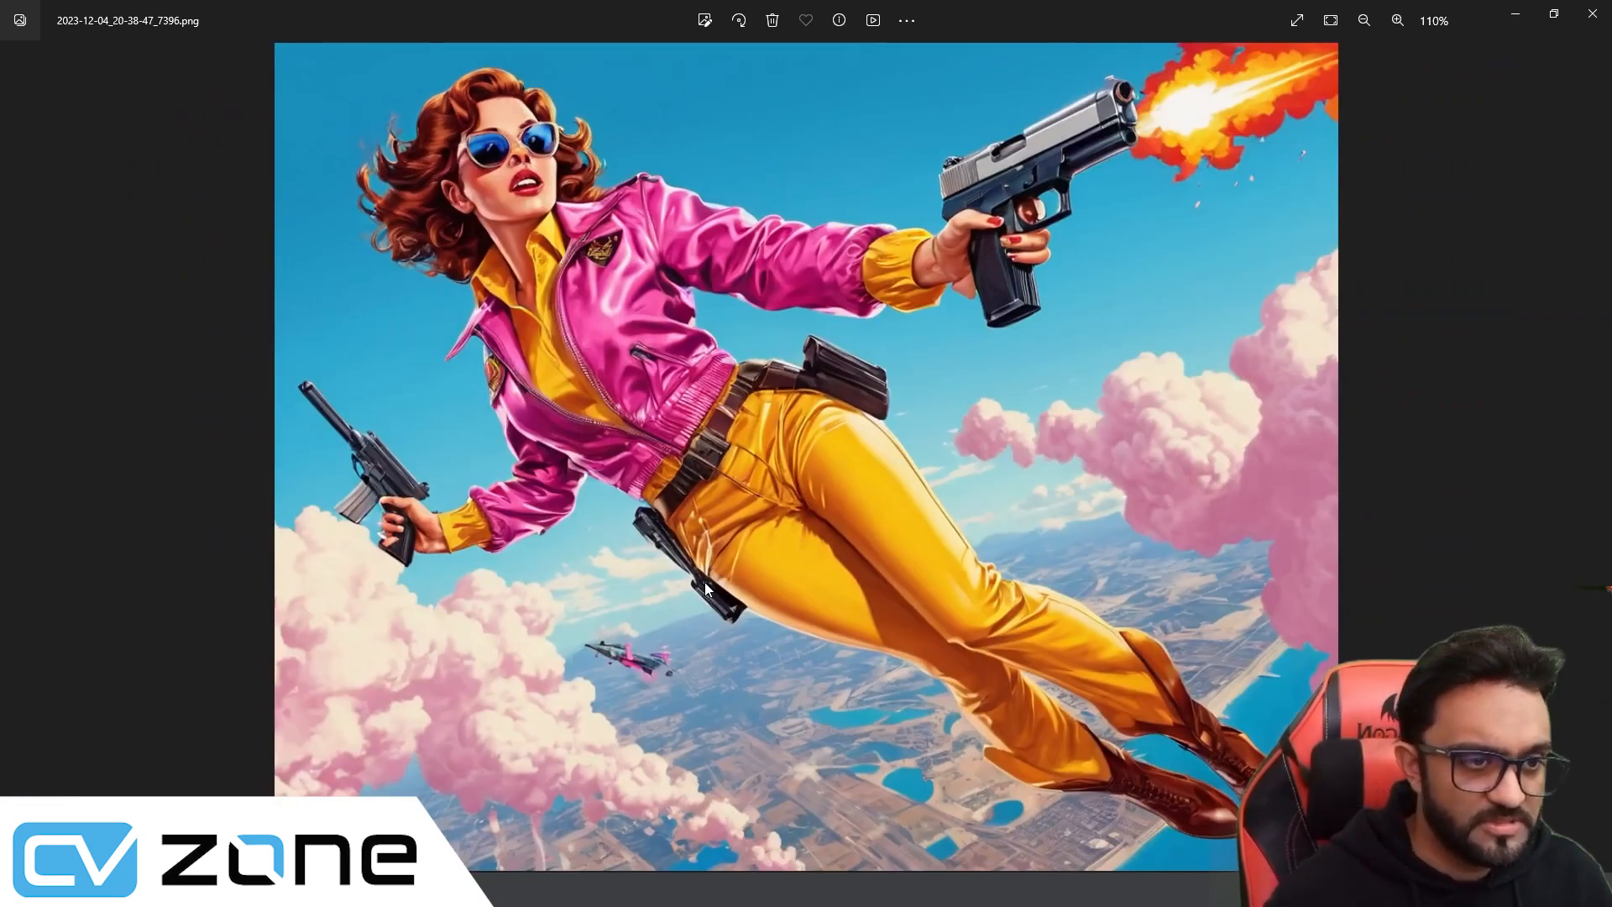
scroll(703, 442, "up", 6)
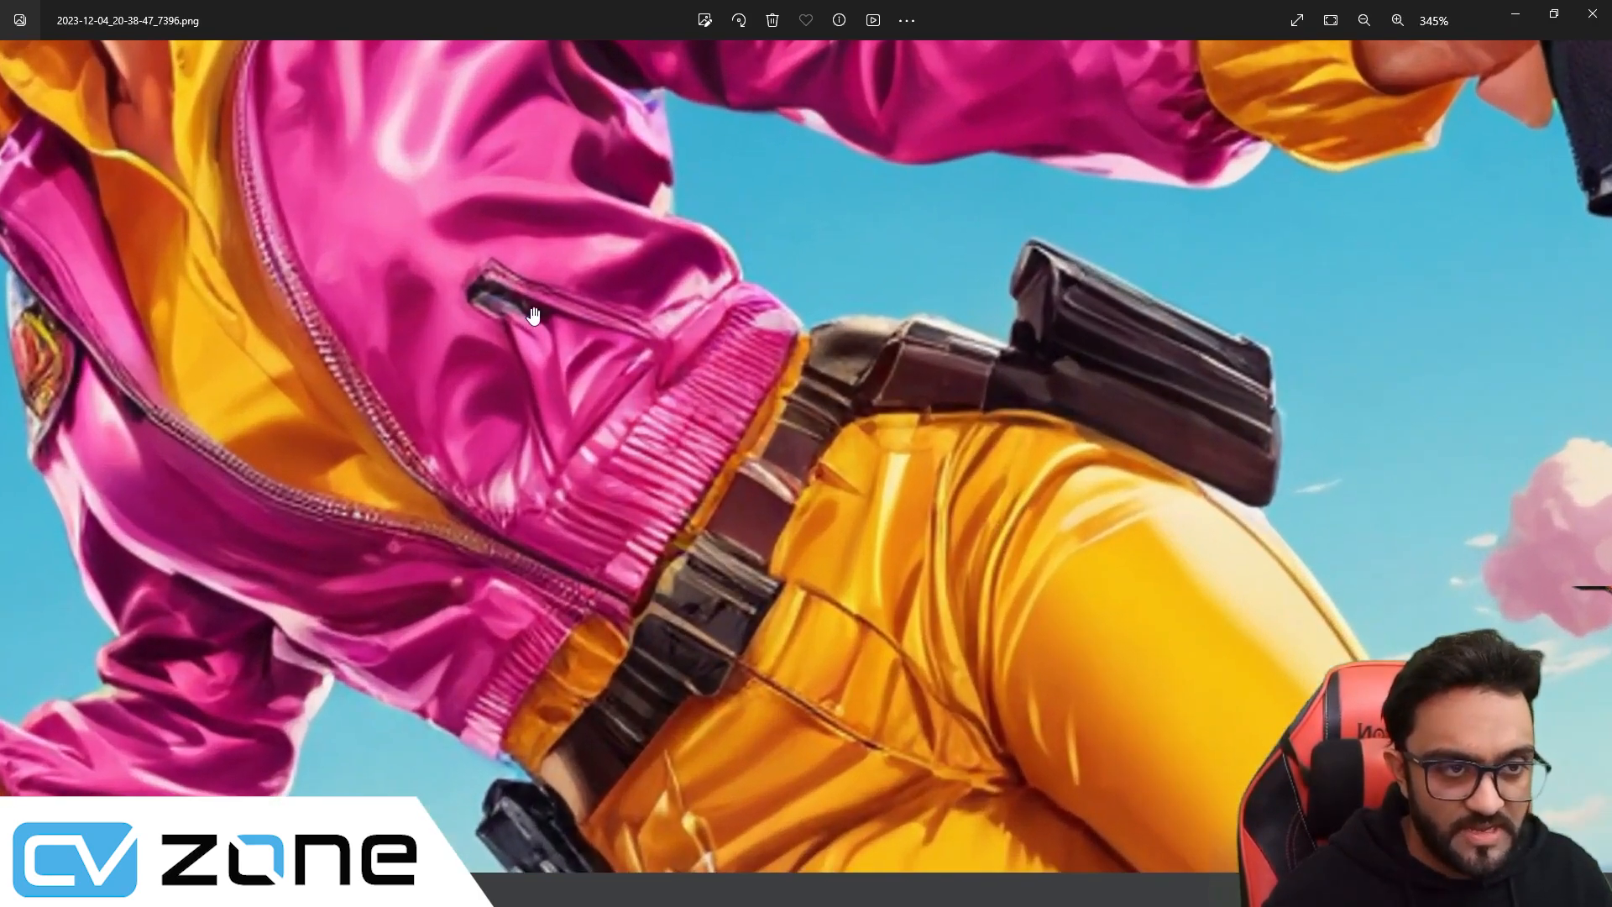
scroll(1013, 645, "down", 6)
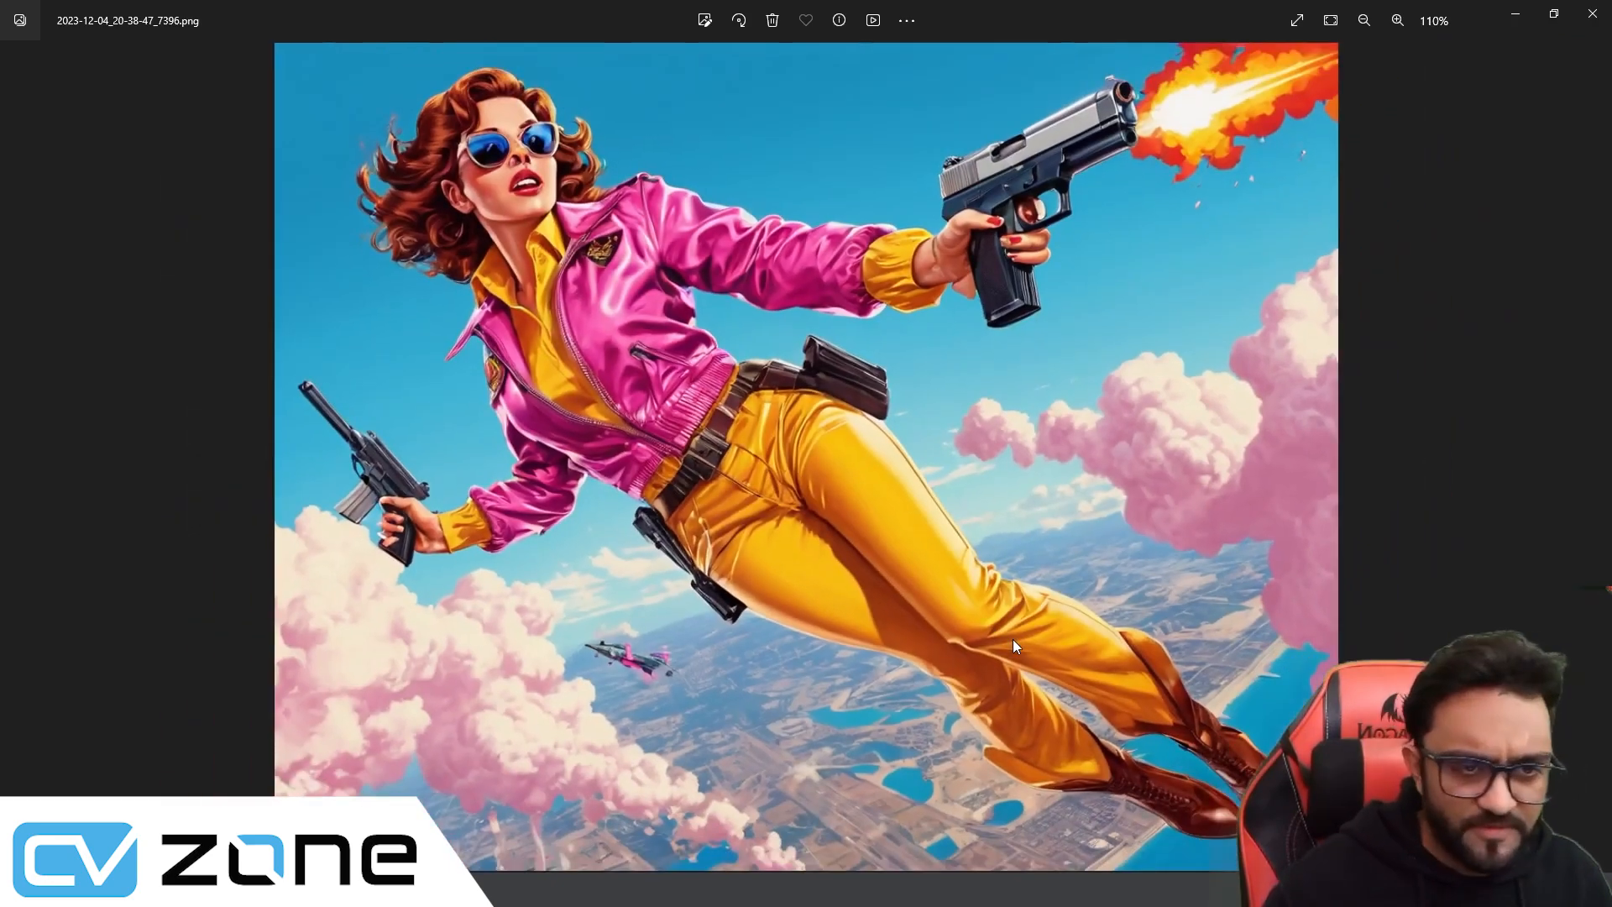
View the diamond globe, the two images of girls drawing and the two exploding-car scenes
key("Right")
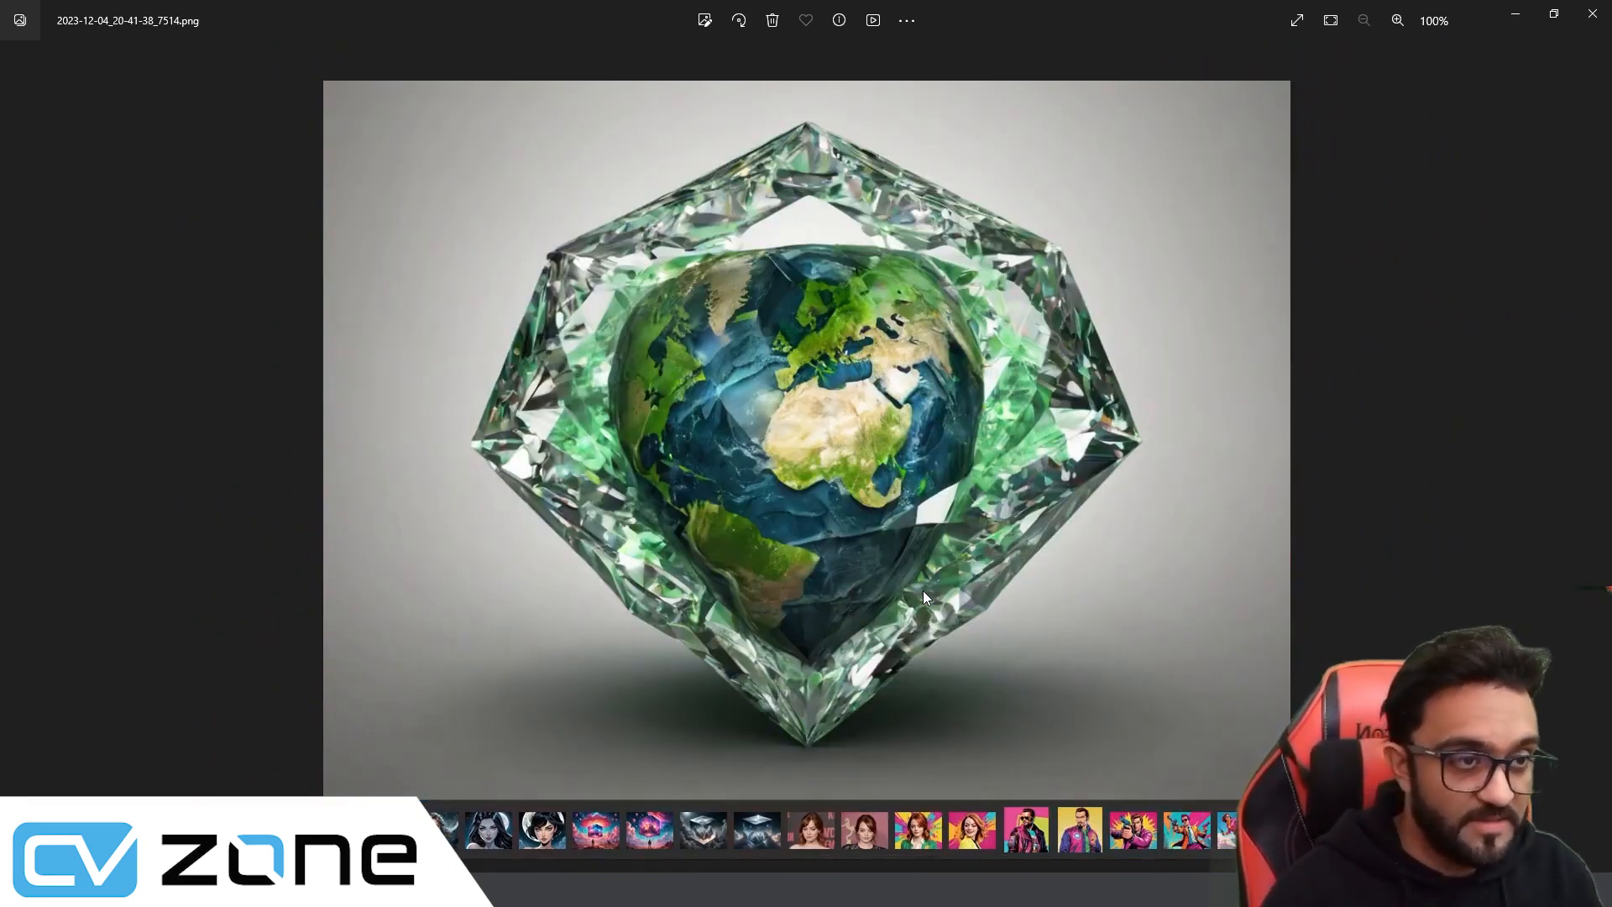
key("Right")
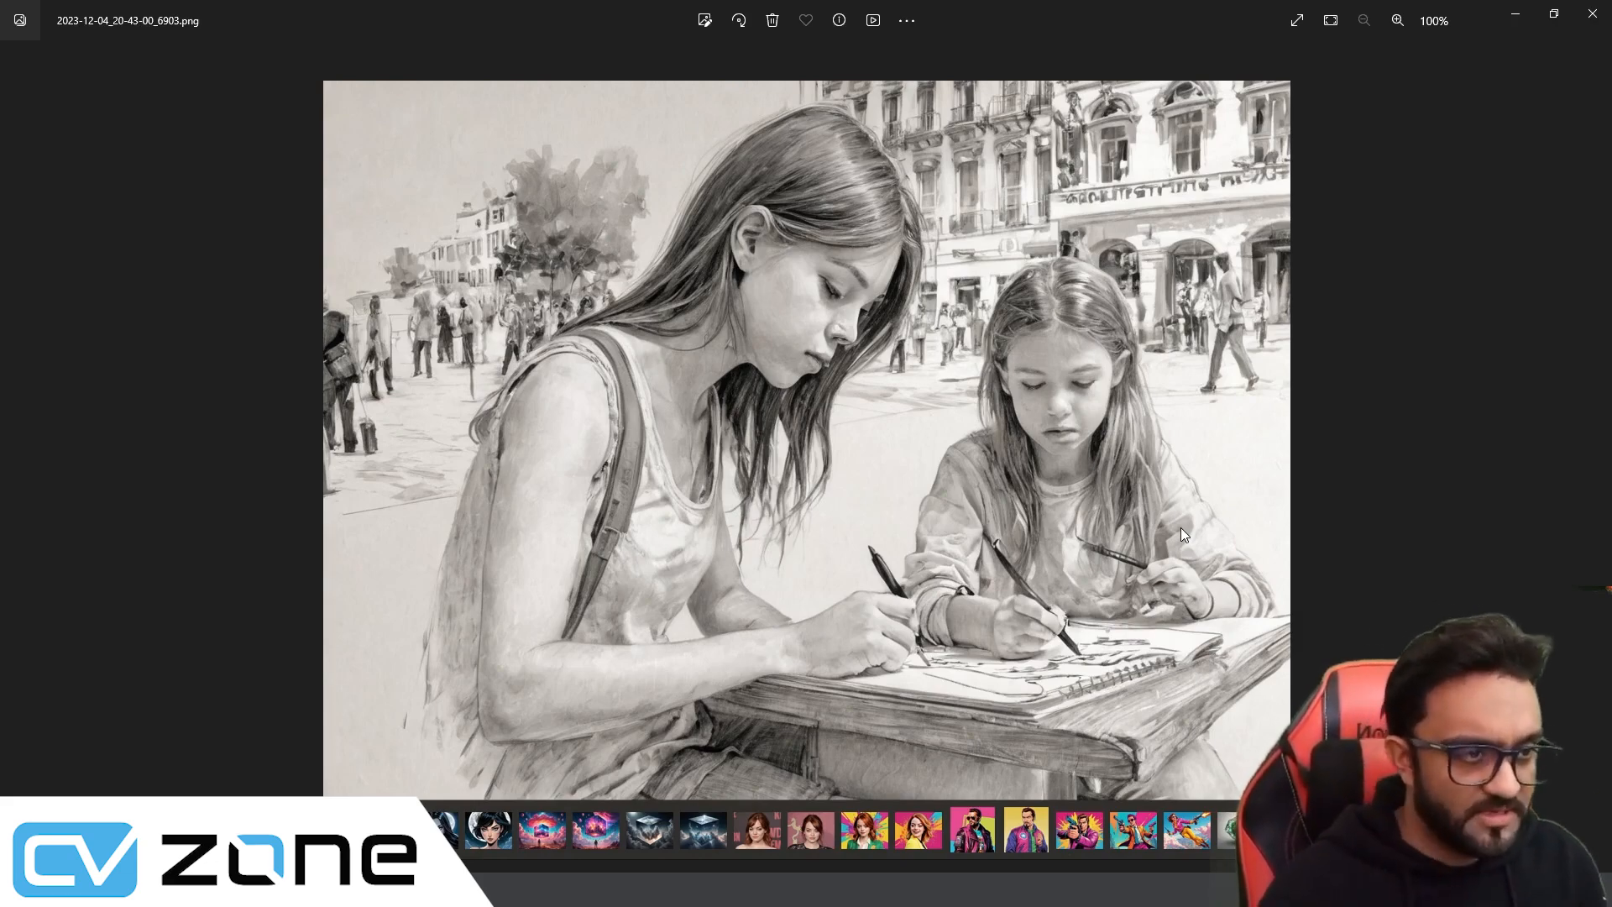
key("Right")
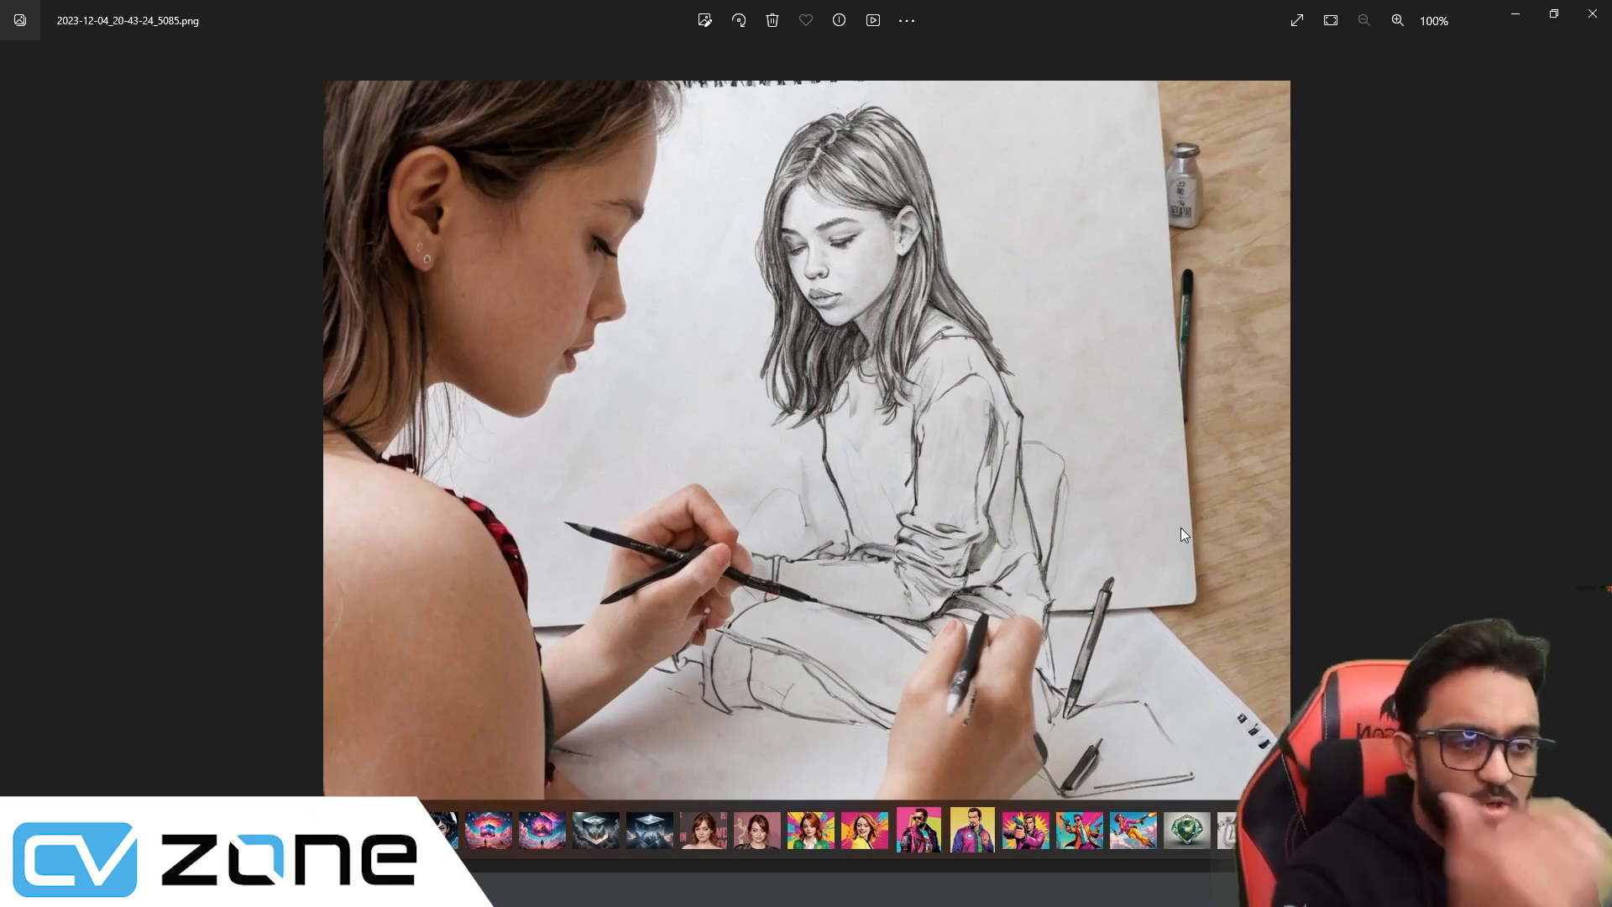
key("Right")
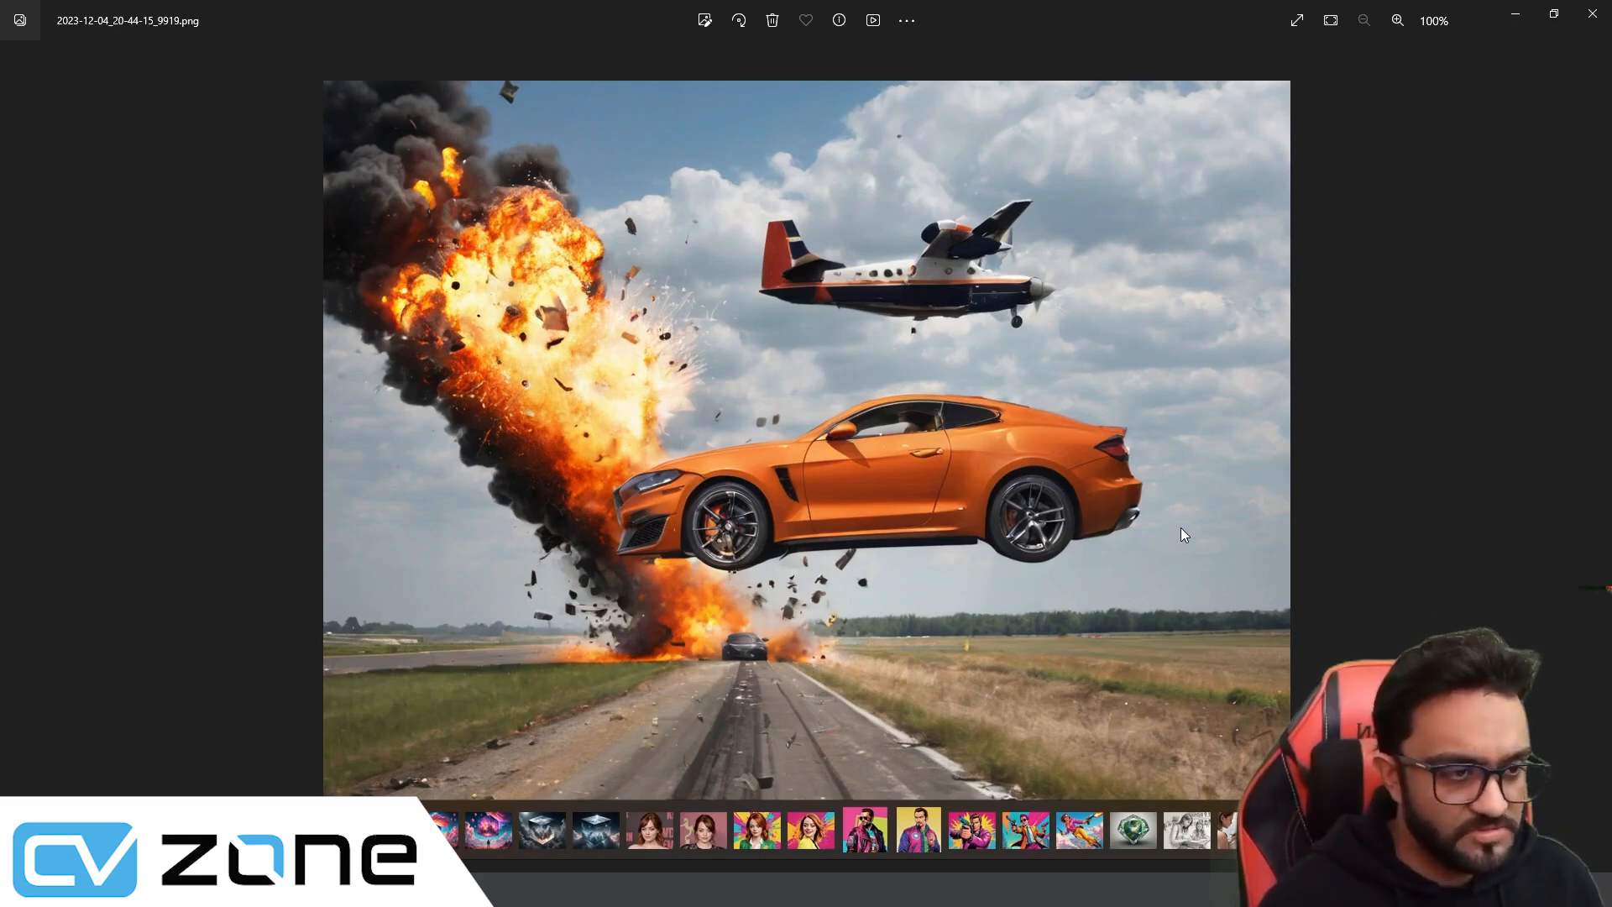
key("Right")
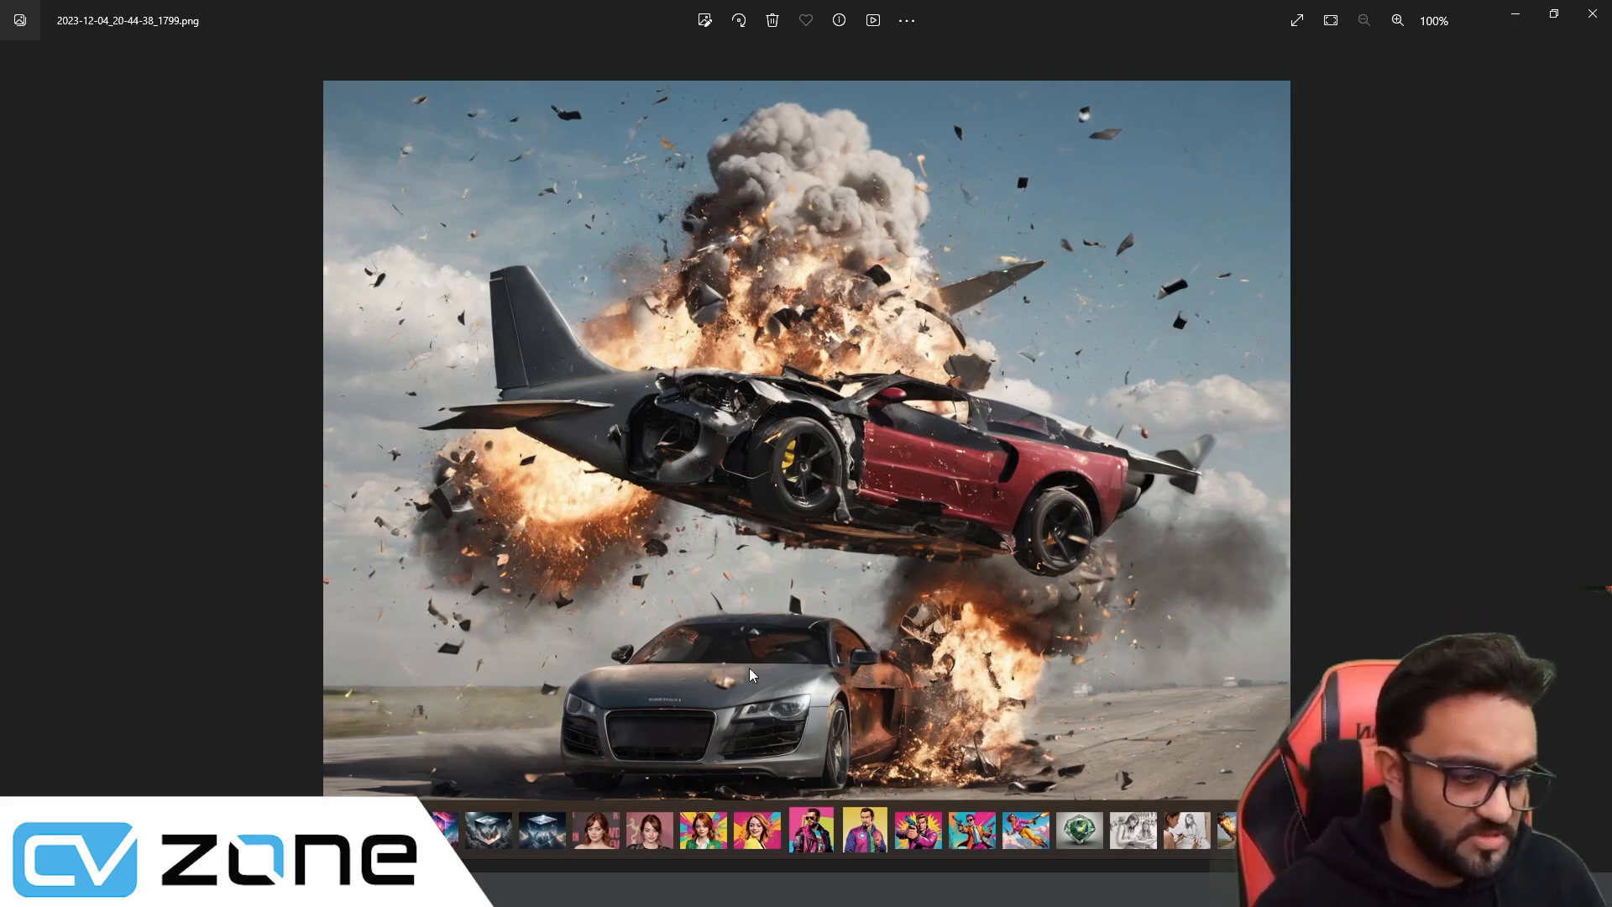
View the close-up of lips holding a cigarette and inspect the skin and lip texture in detail
key("Right")
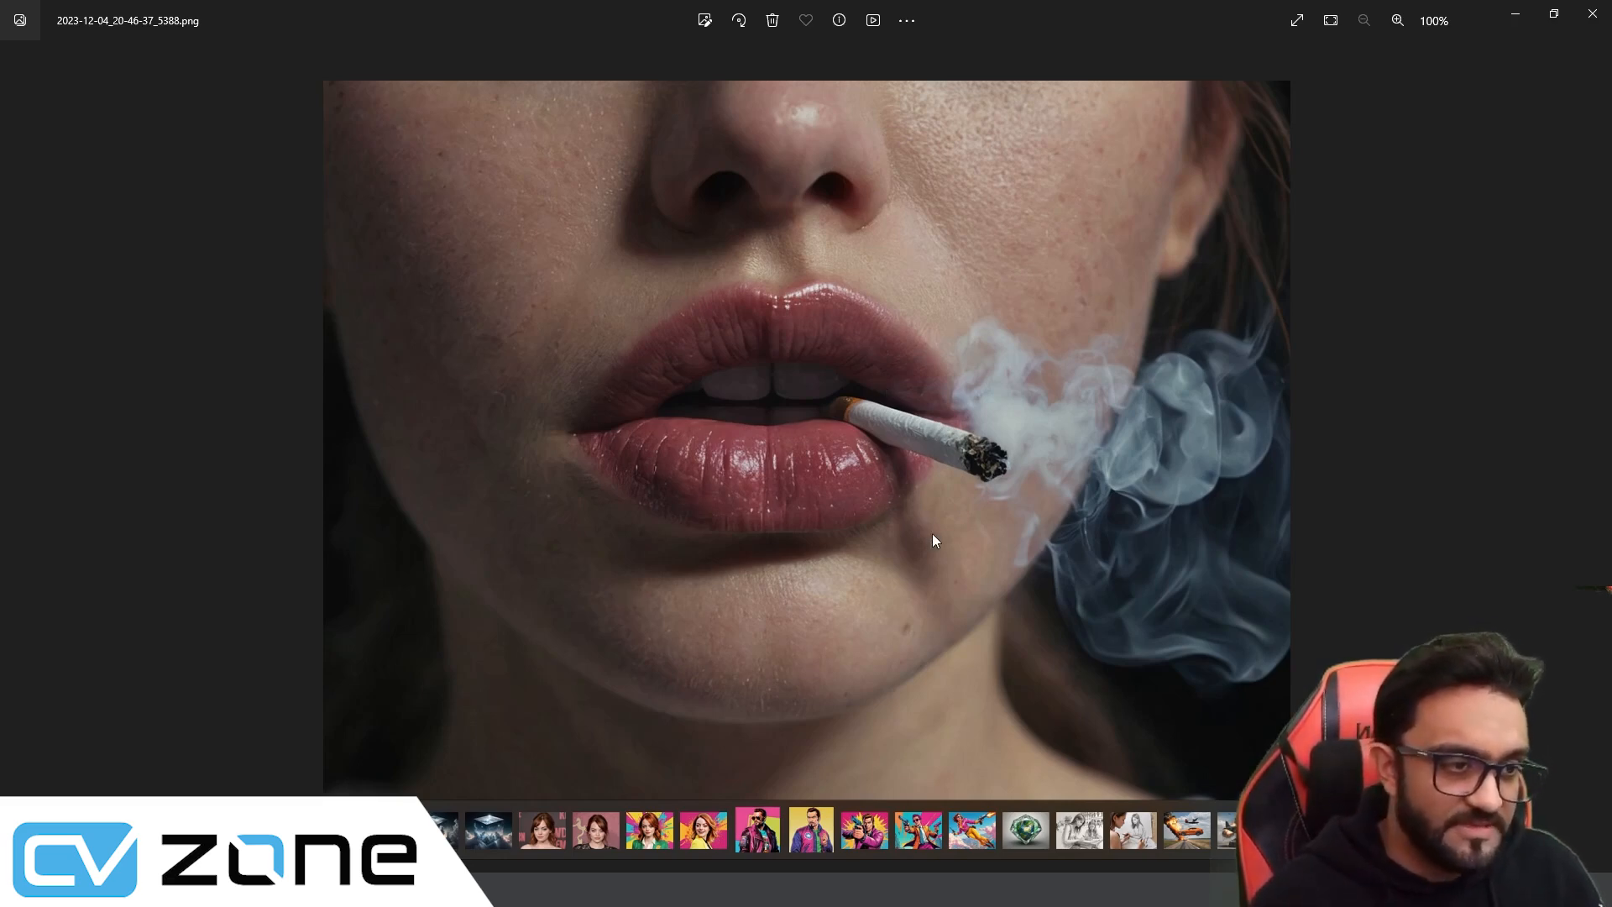
scroll(798, 698, "up", 5)
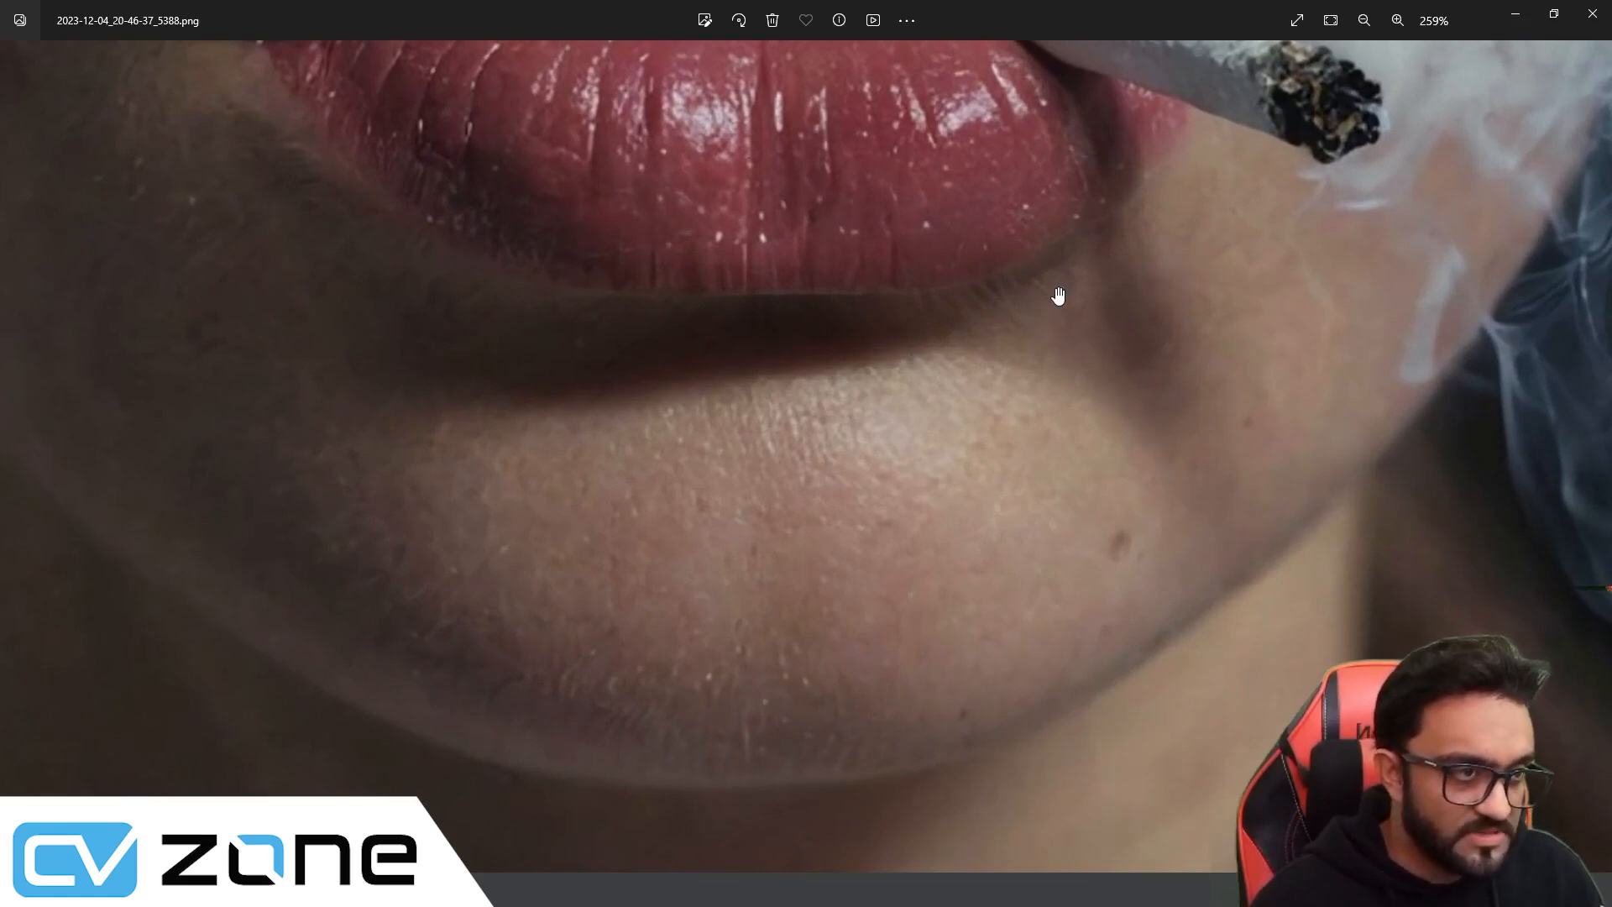
left_click_drag(1054, 294, 928, 336)
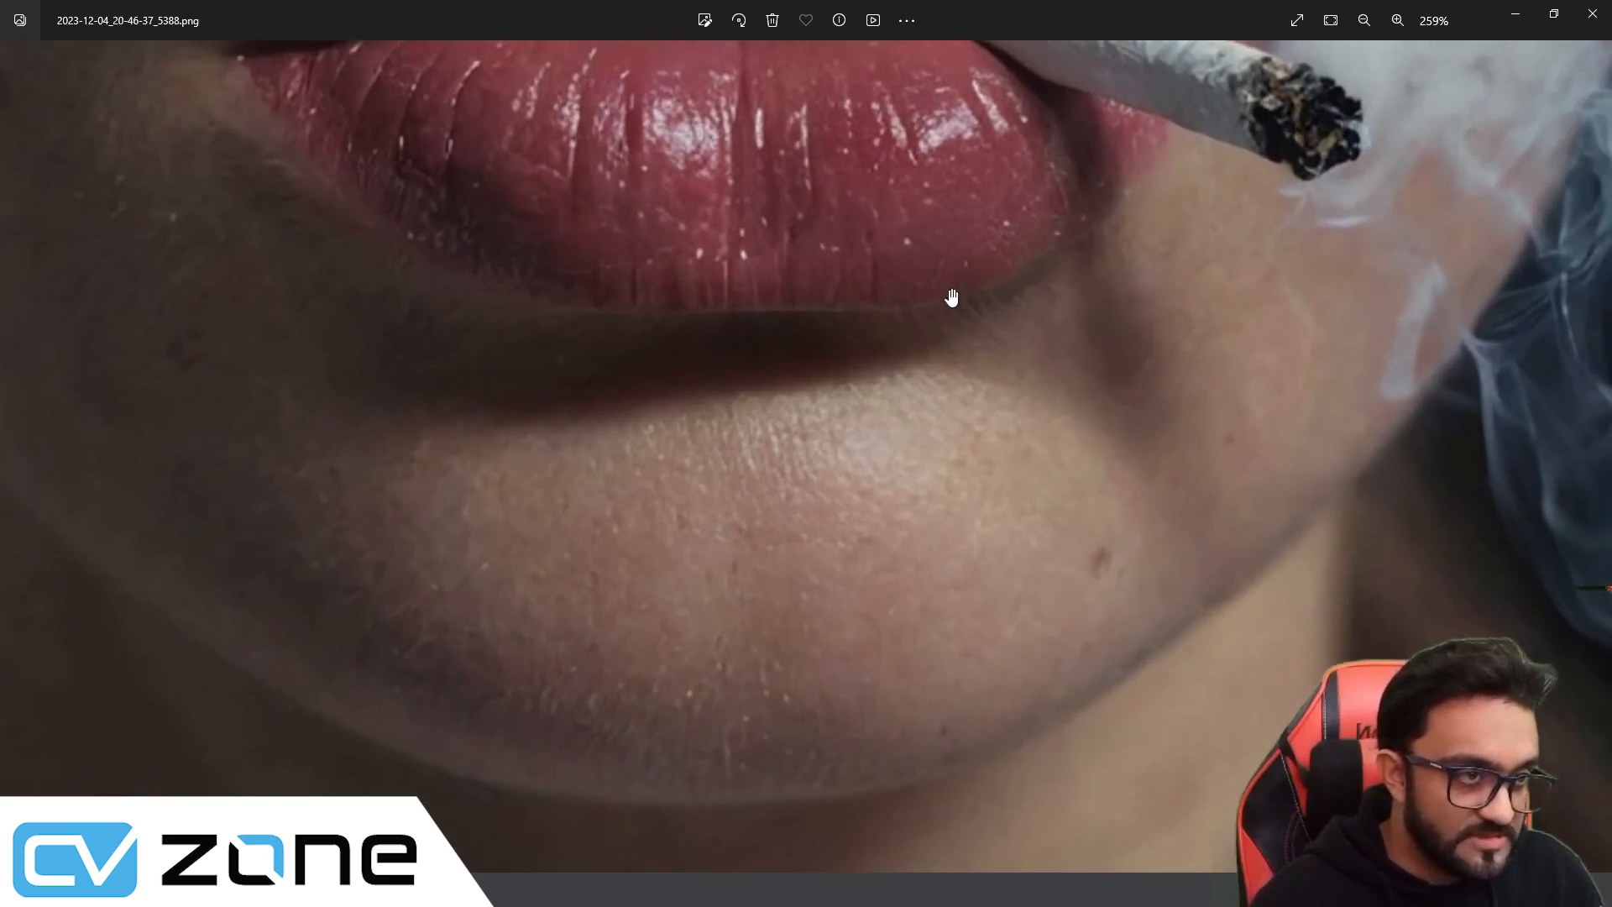
scroll(1209, 407, "down", 5)
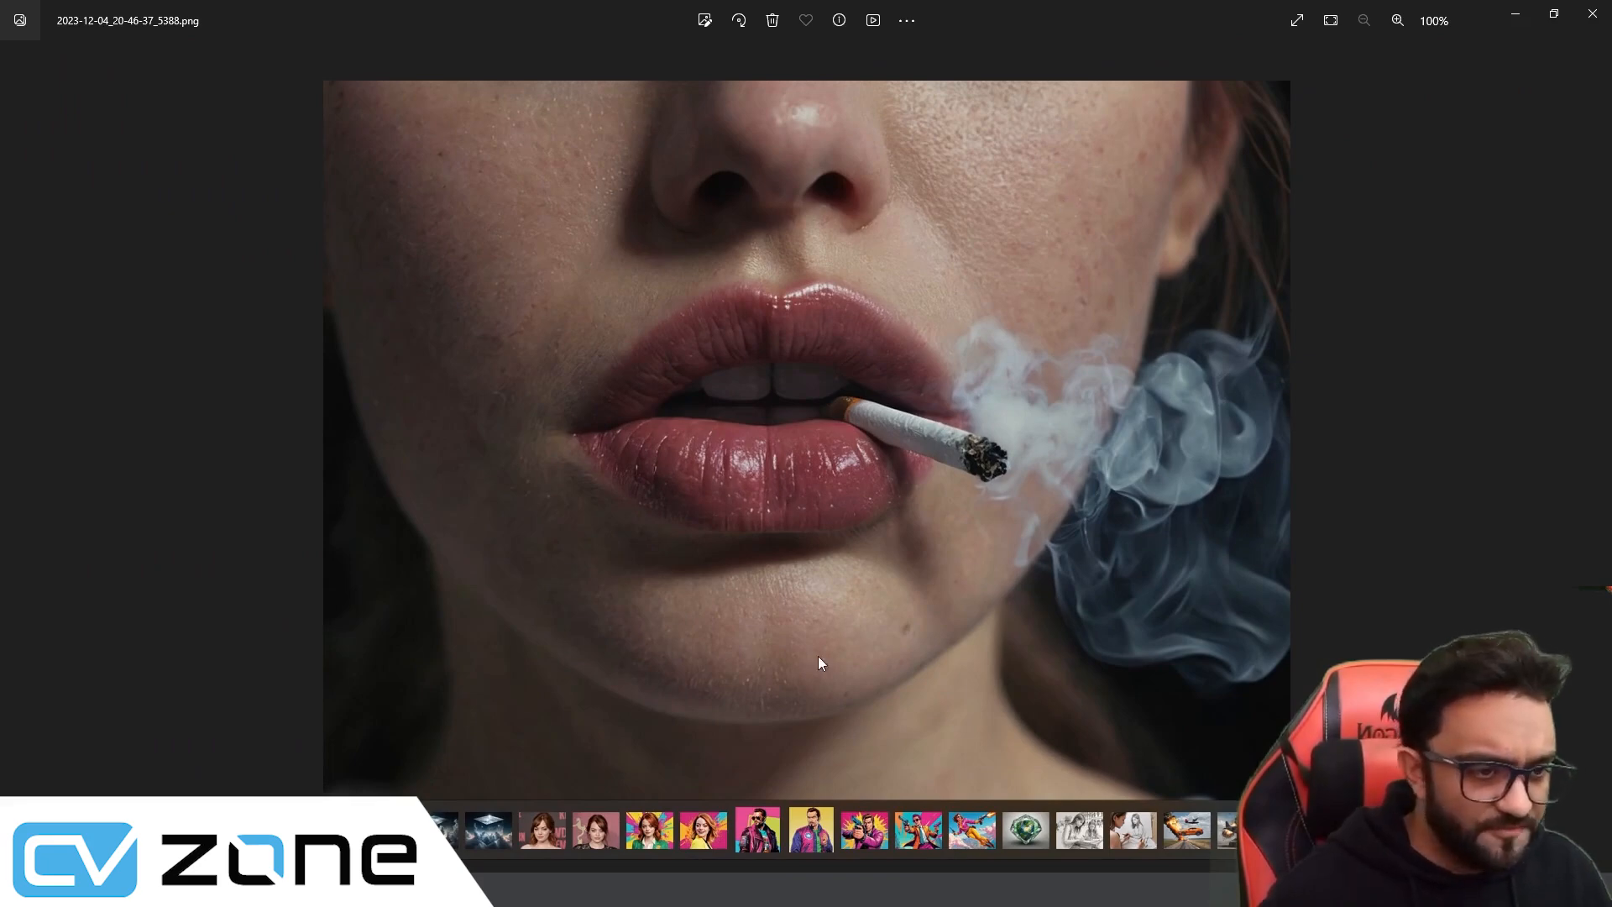
View the two dragon-in-the-city images and inspect the cars and burning street in the second one up close
key("Right")
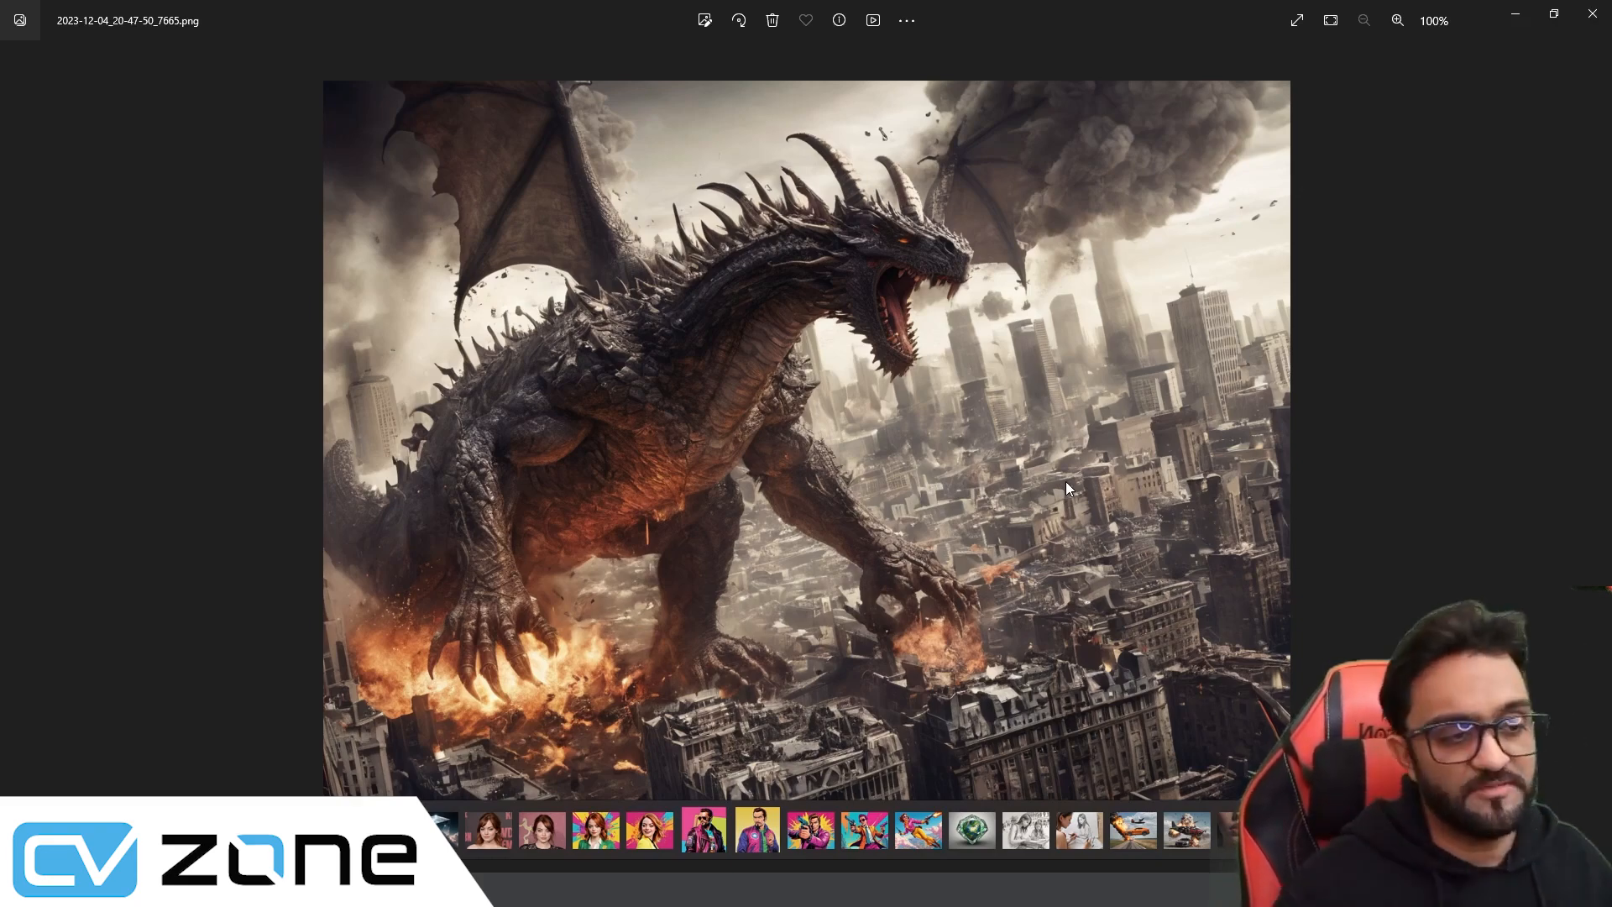
key("Right")
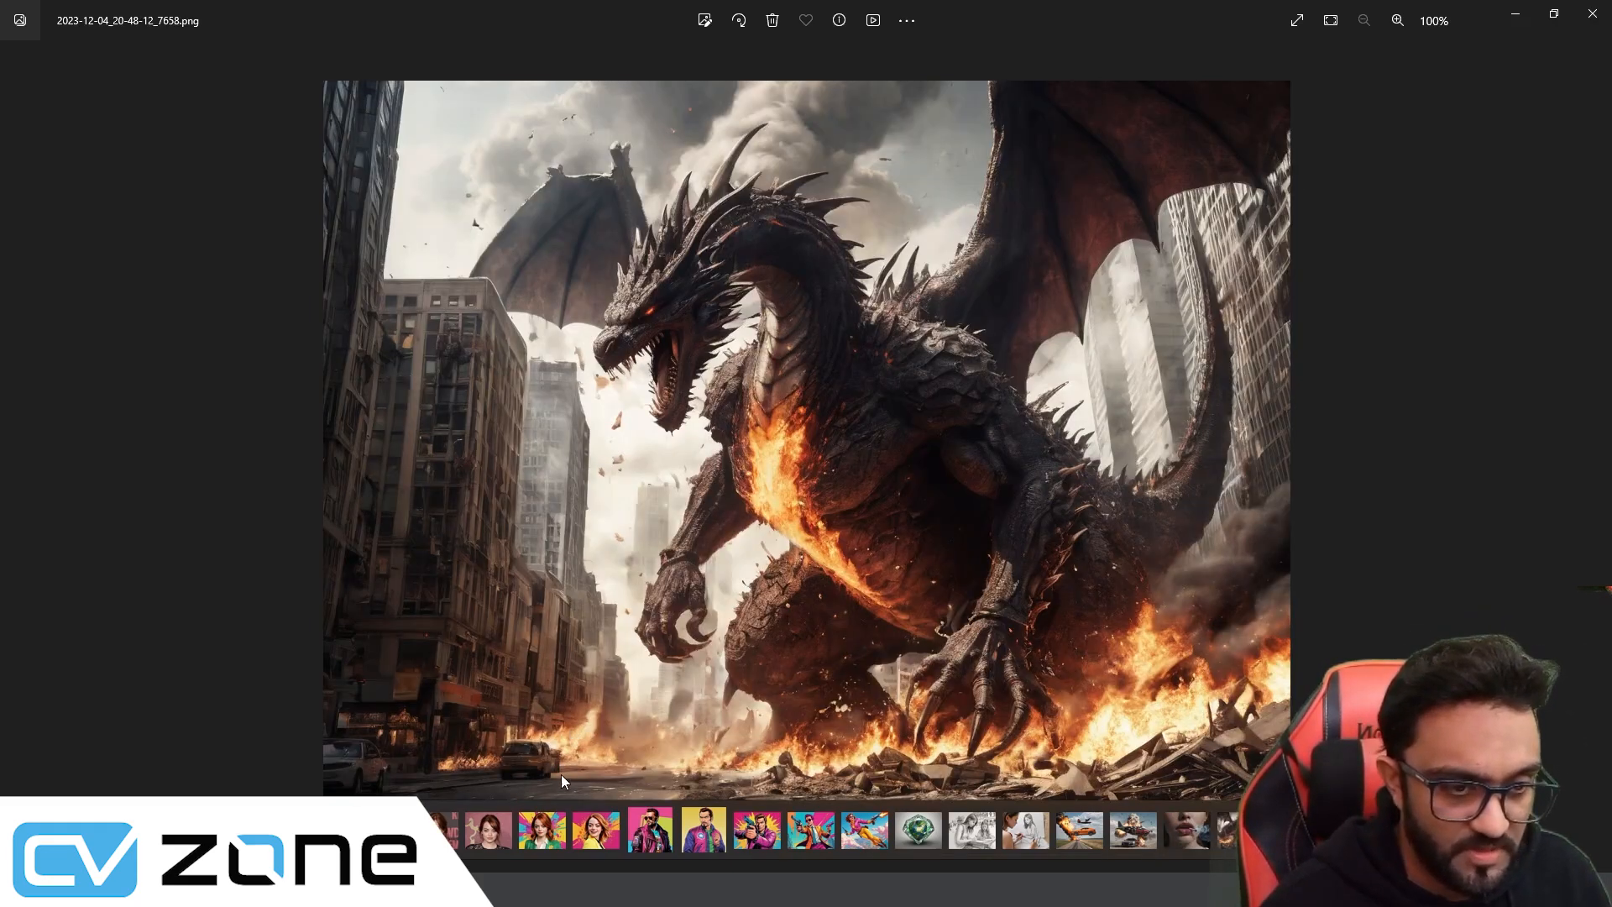
scroll(561, 774, "up", 5)
left_click_drag(1207, 297, 1181, 391)
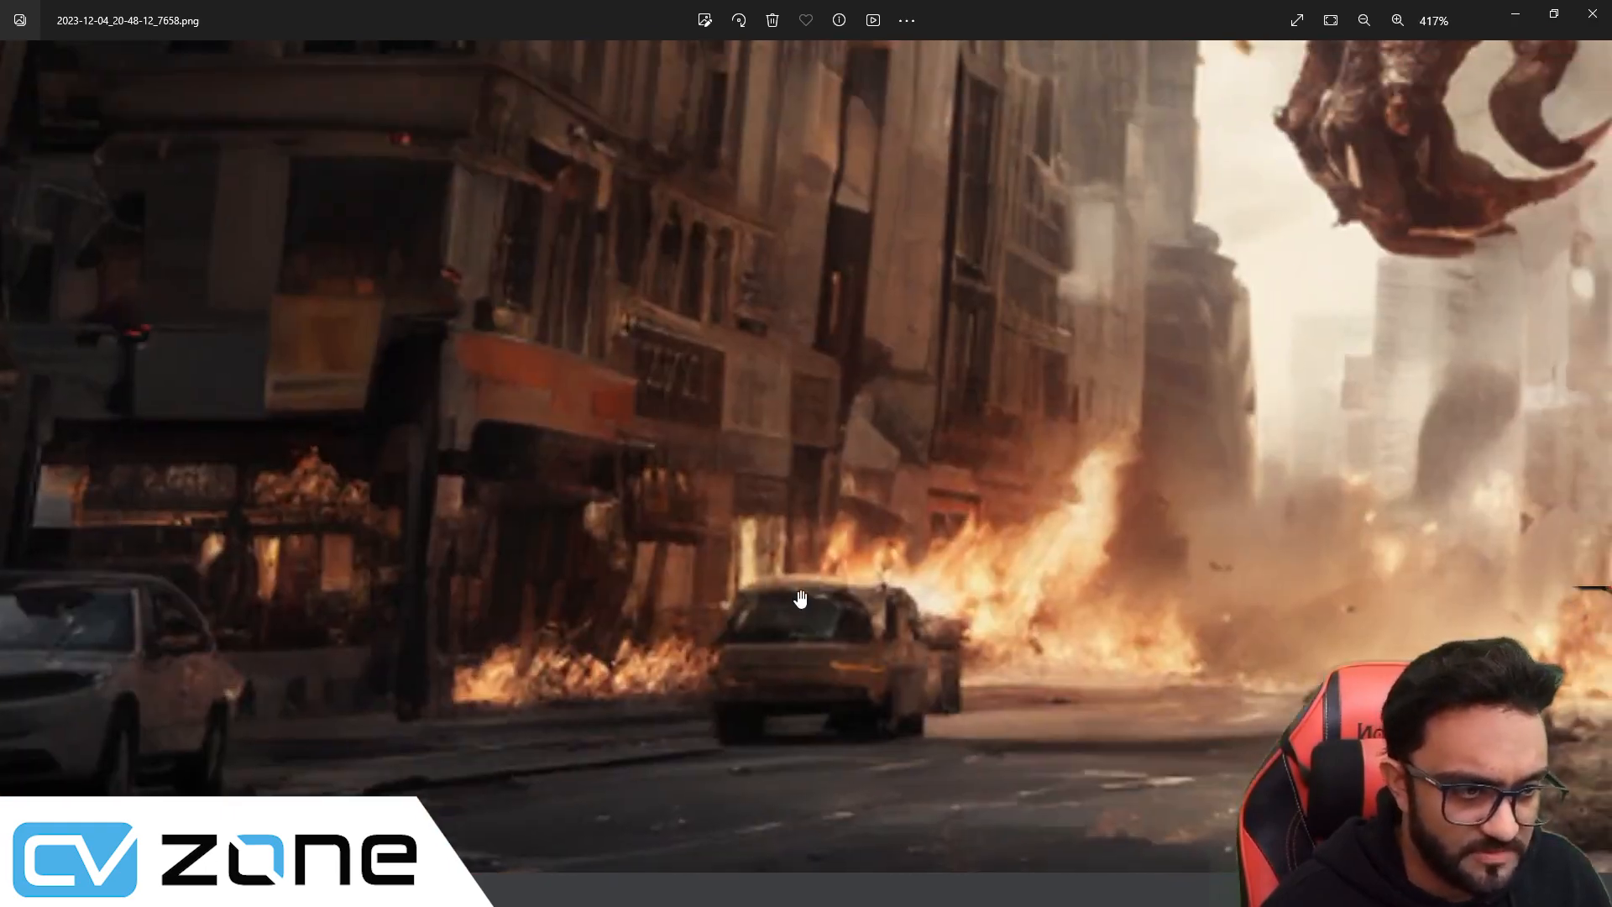
scroll(664, 420, "down", 5)
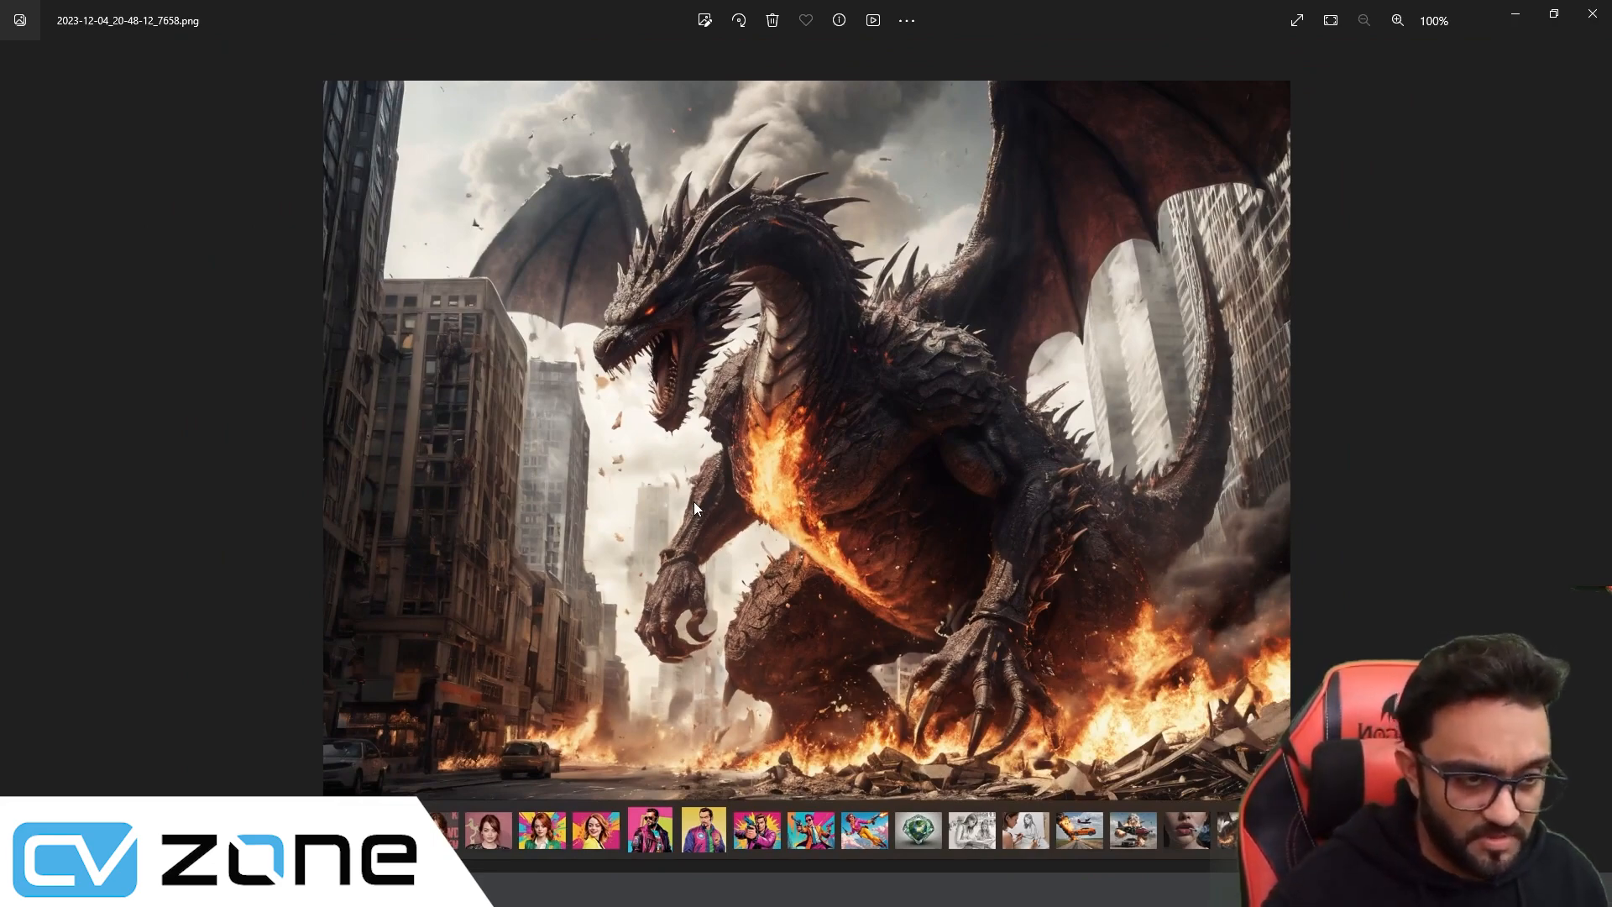
View the kitten-and-milk images and the alien landscapes with the bridge, planets and giant mushroom-shaped tree
key("Right")
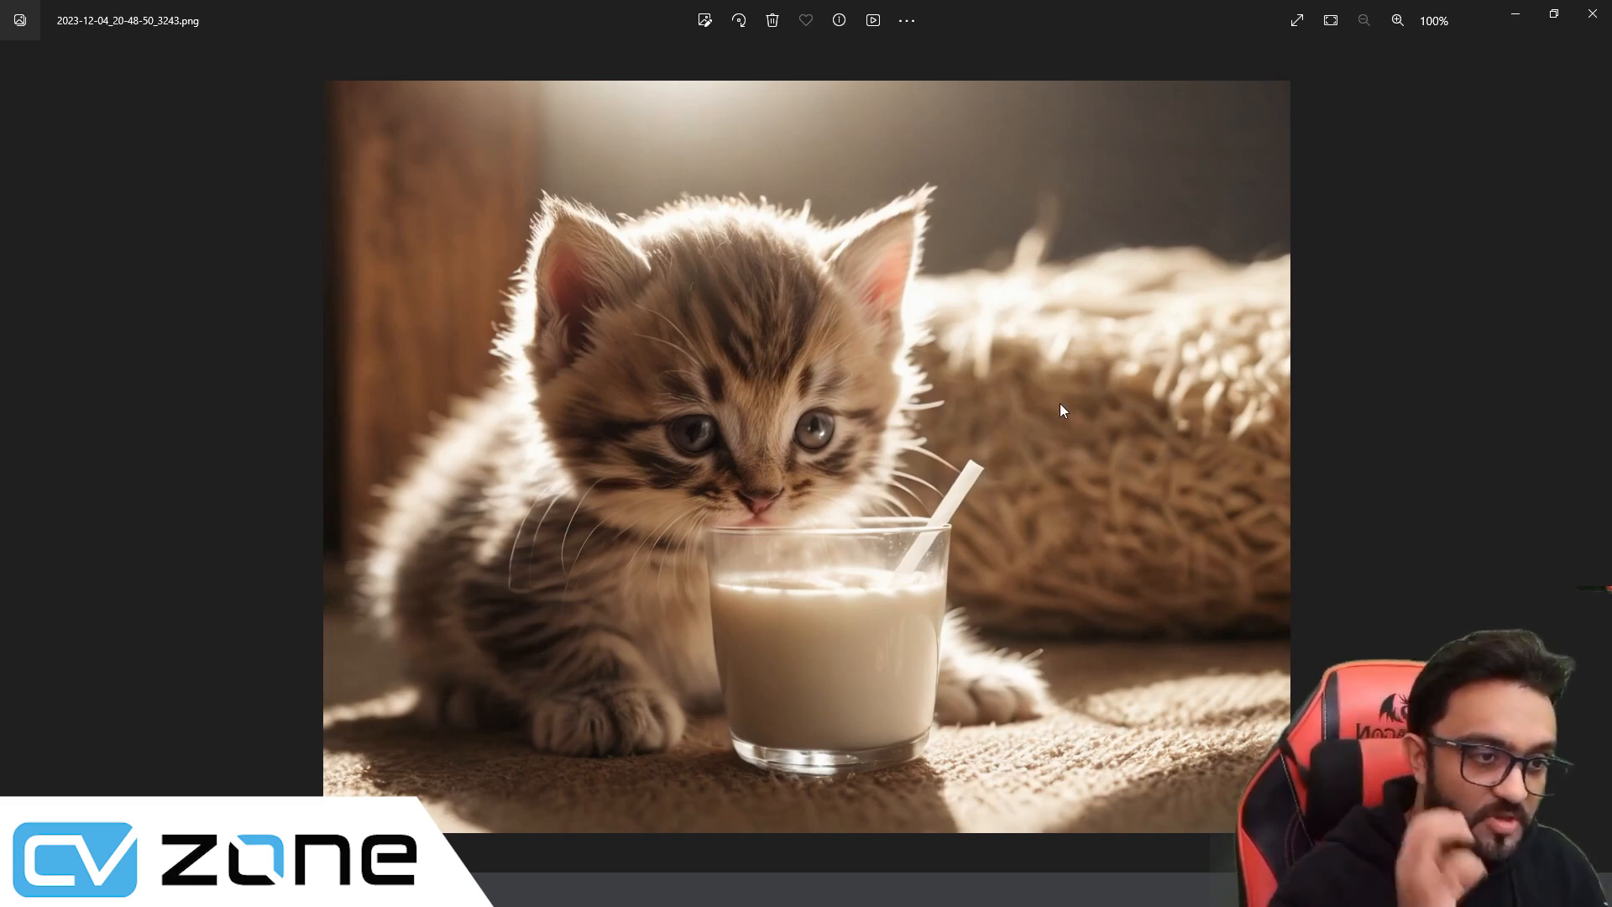
key("Right")
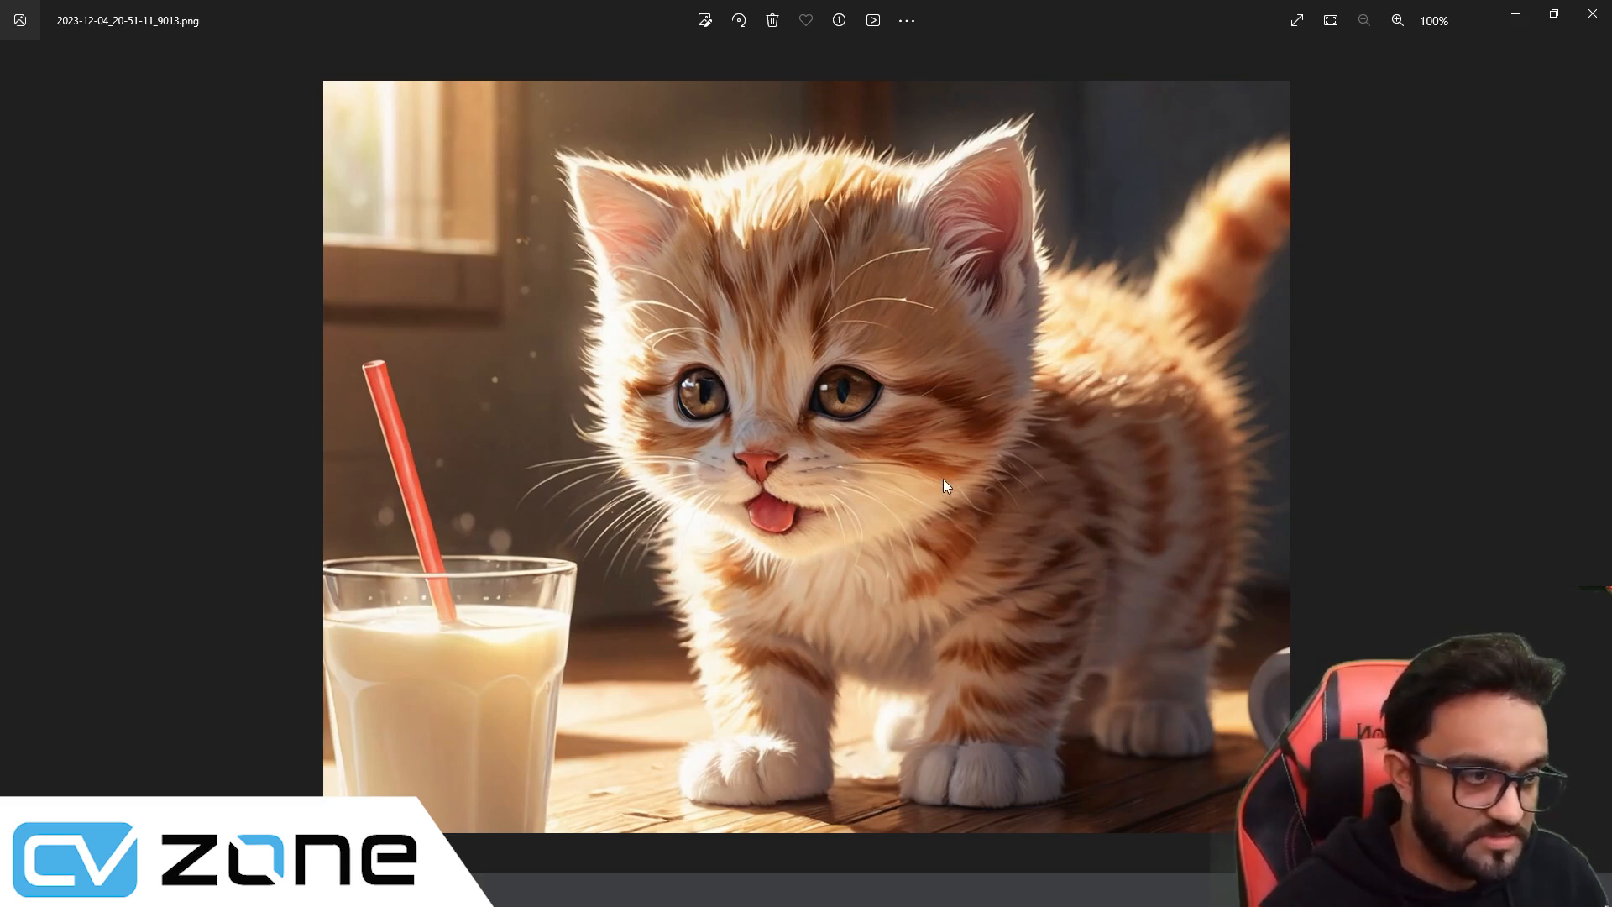
key("Right")
key("Right")
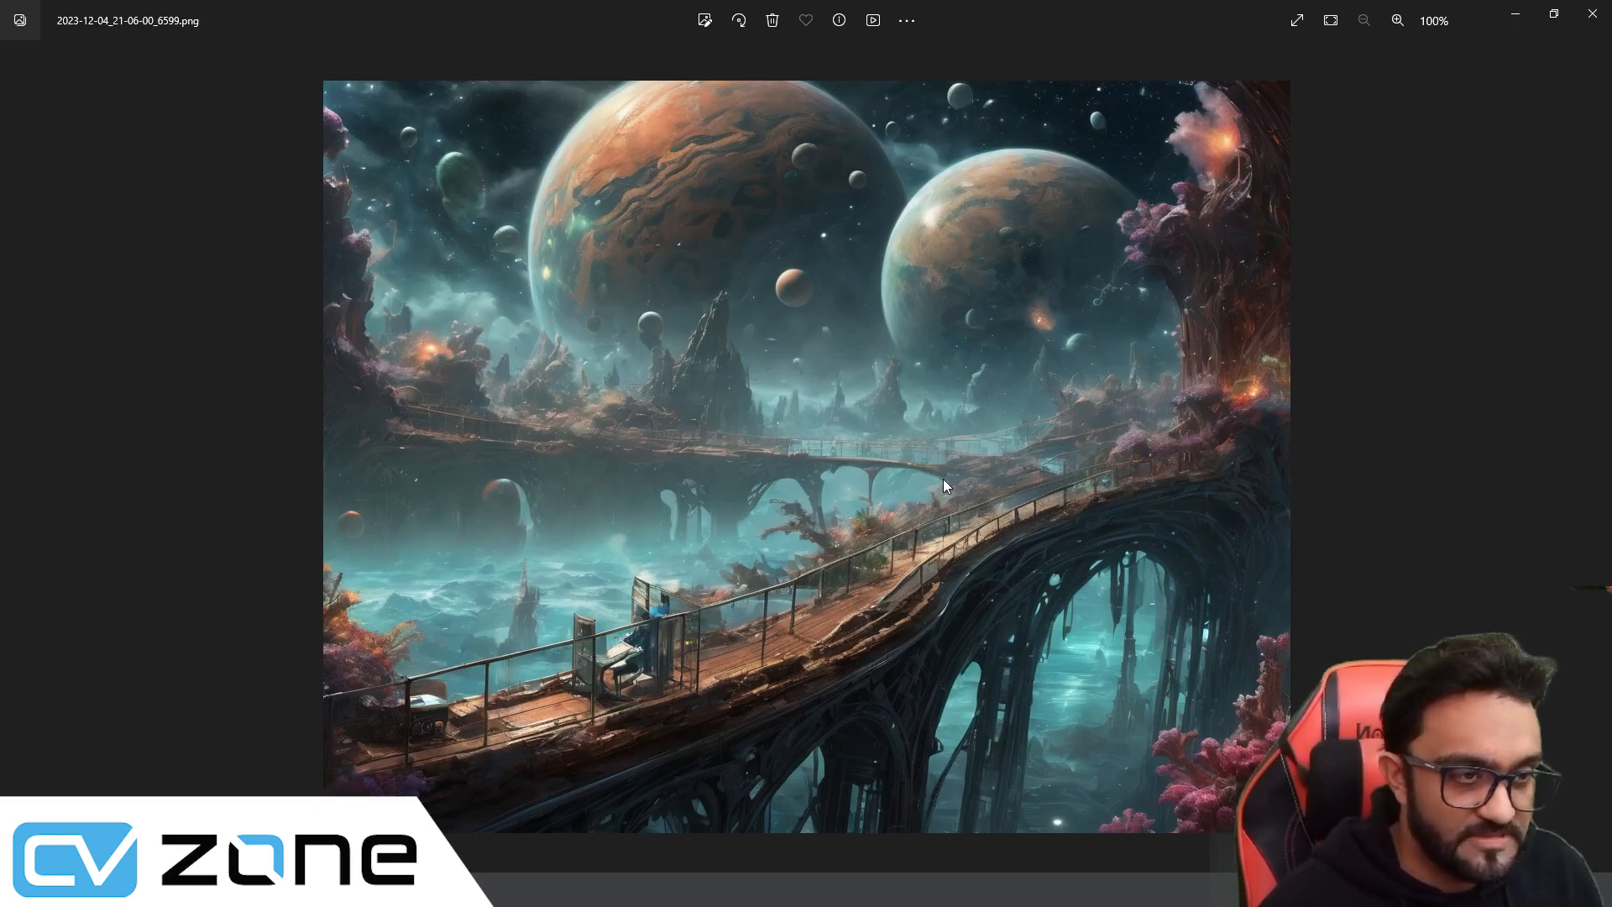
key("Right")
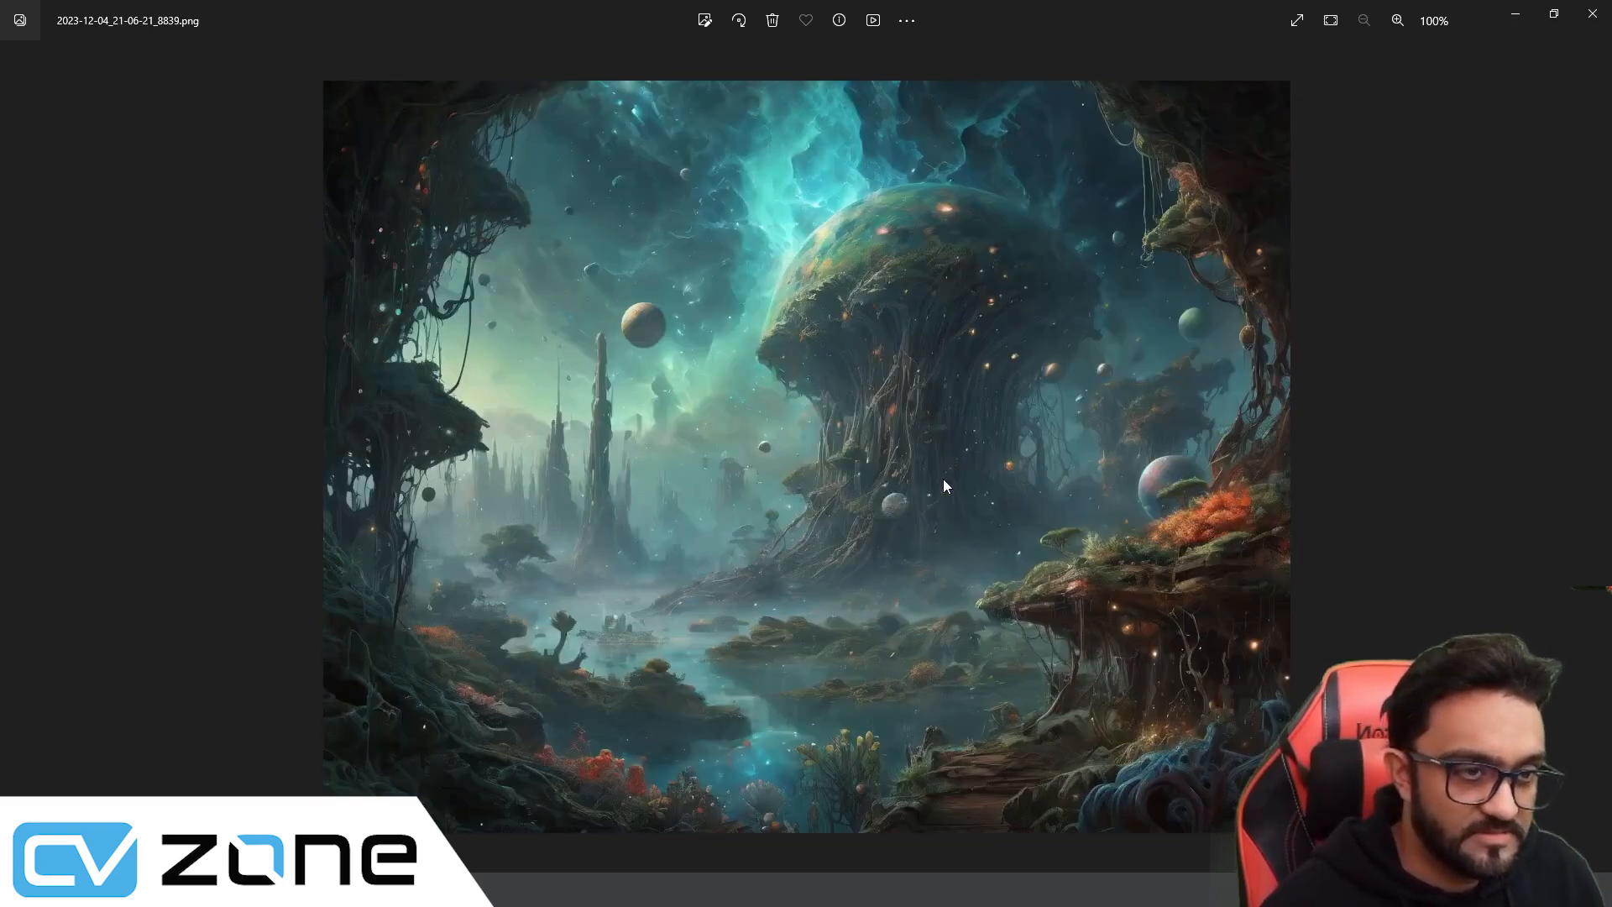
Compare the variations of the Harry Potter and Spider-Man handshake, inspecting the clasped hands in the first one up close
key("Right")
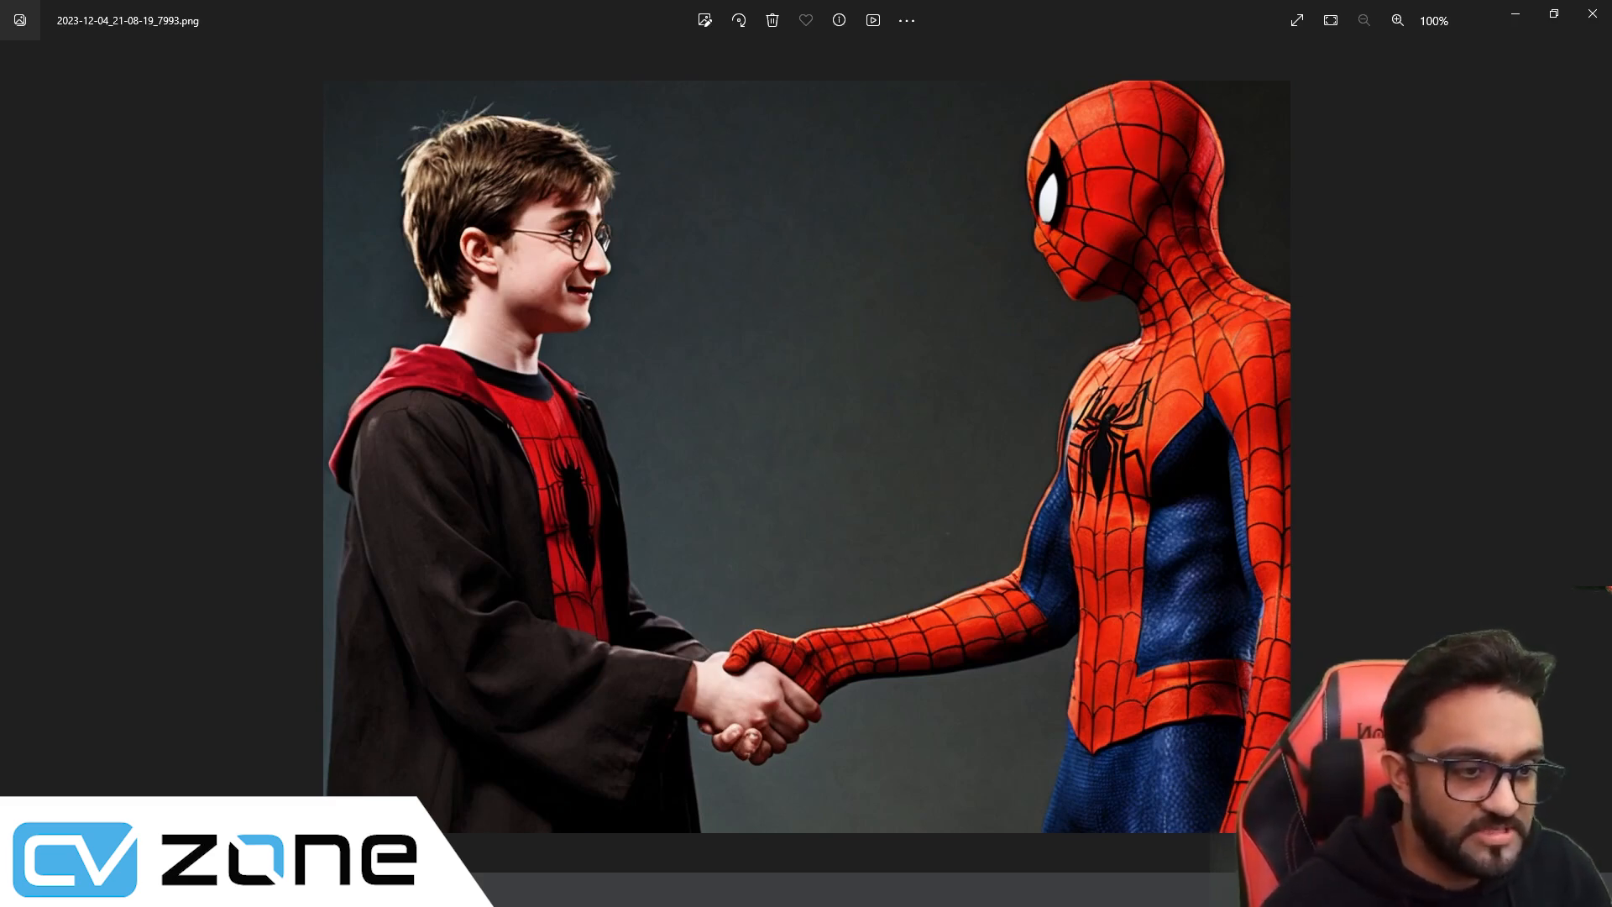
scroll(773, 704, "up", 5)
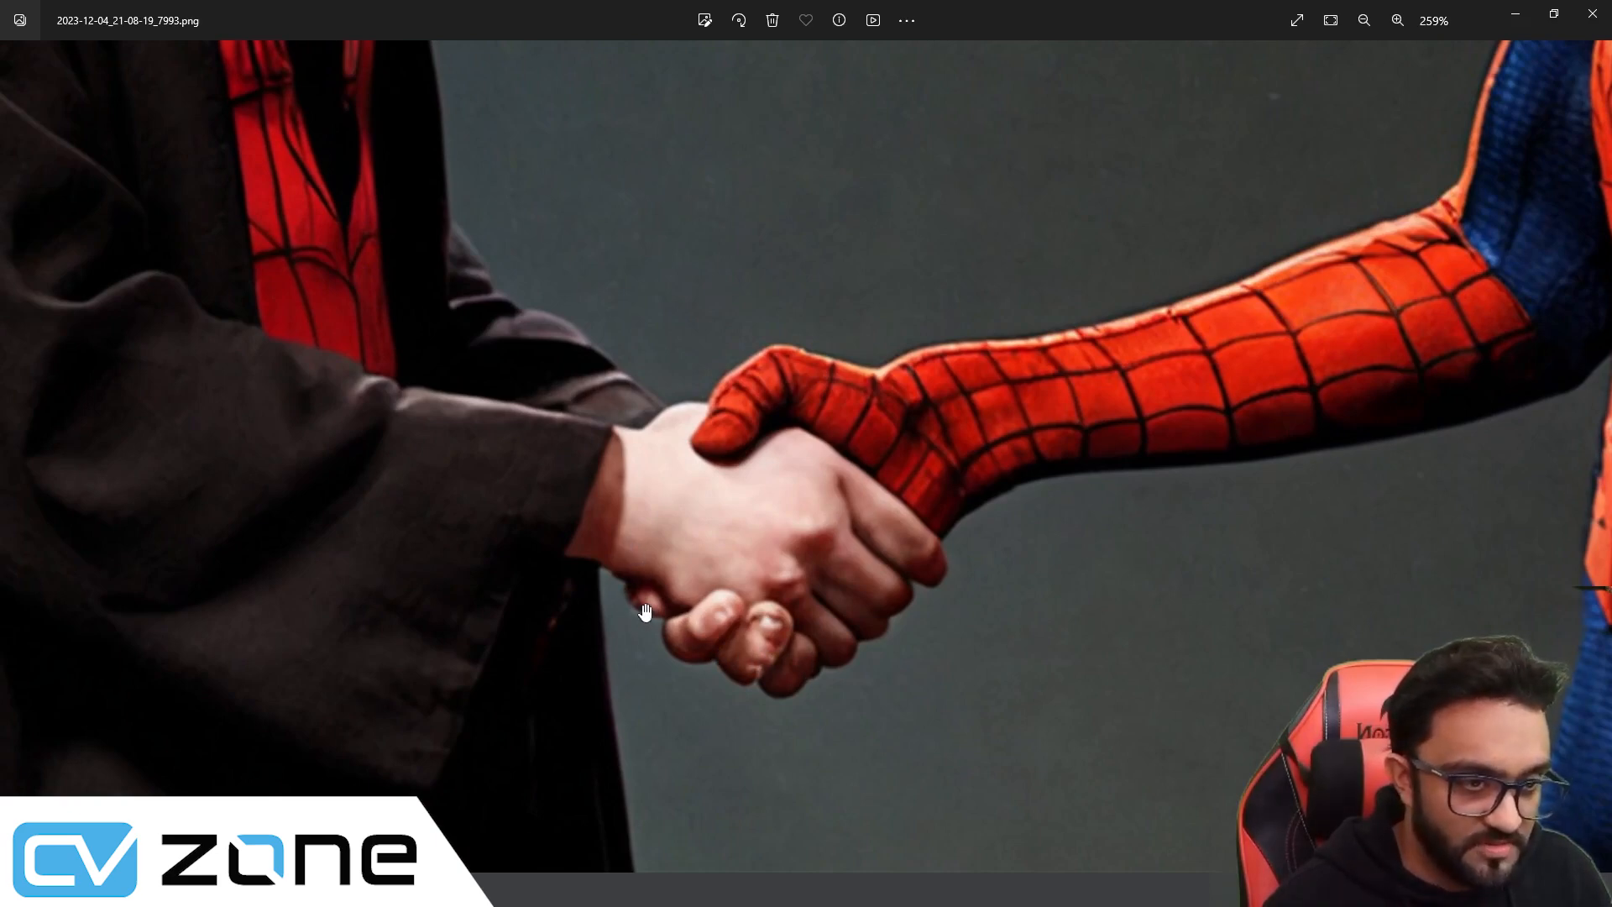
scroll(576, 538, "down", 5)
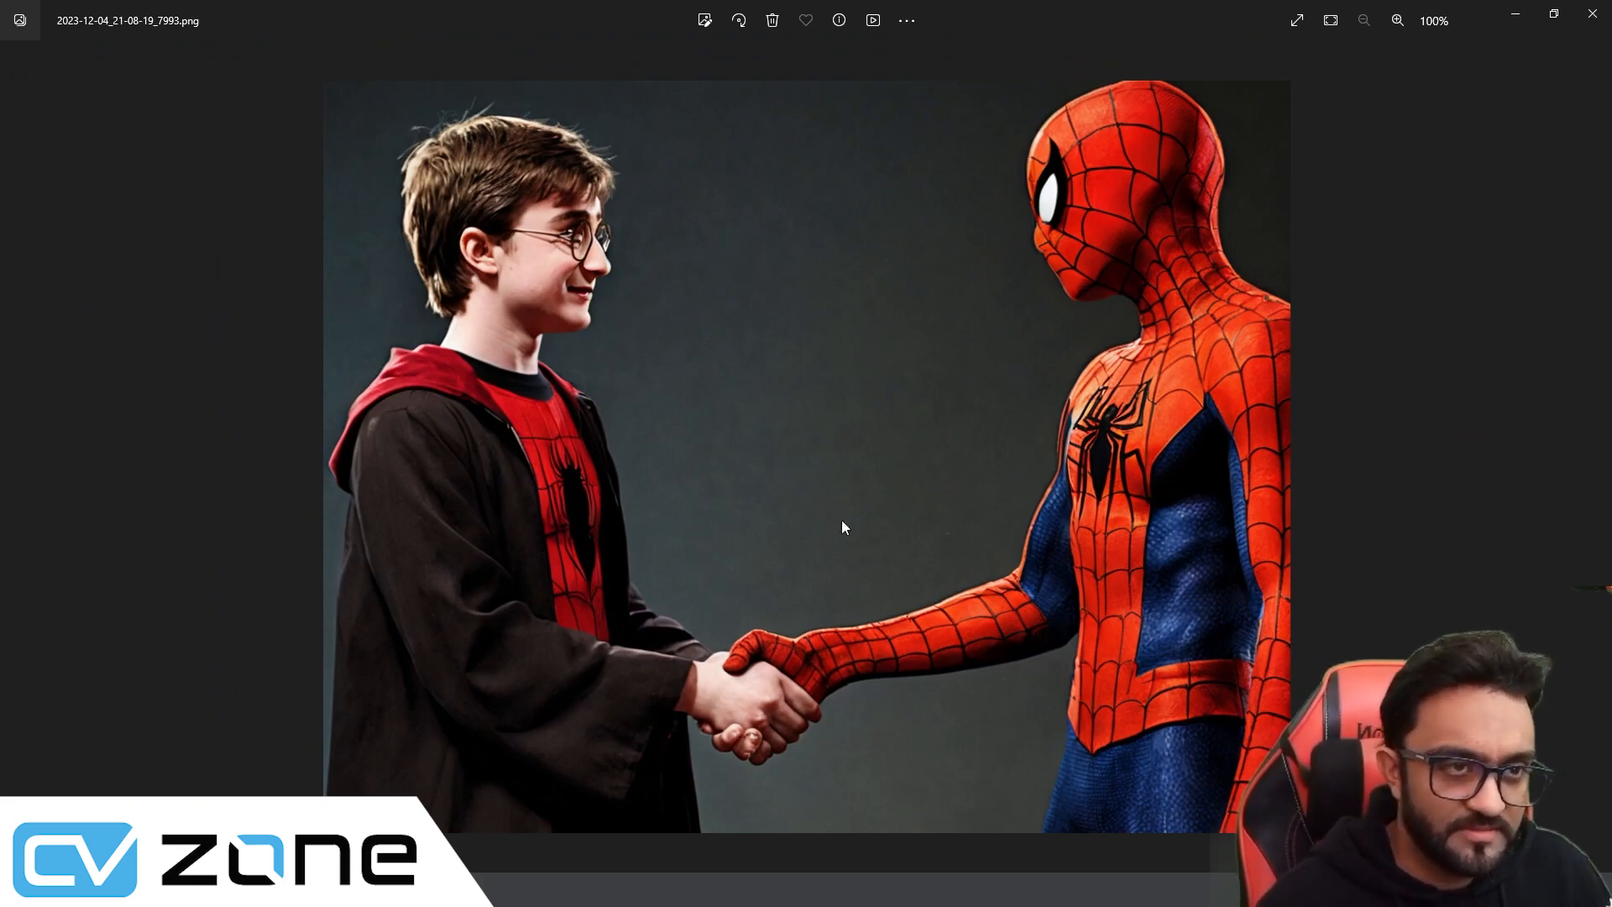
key("Right")
key("Left")
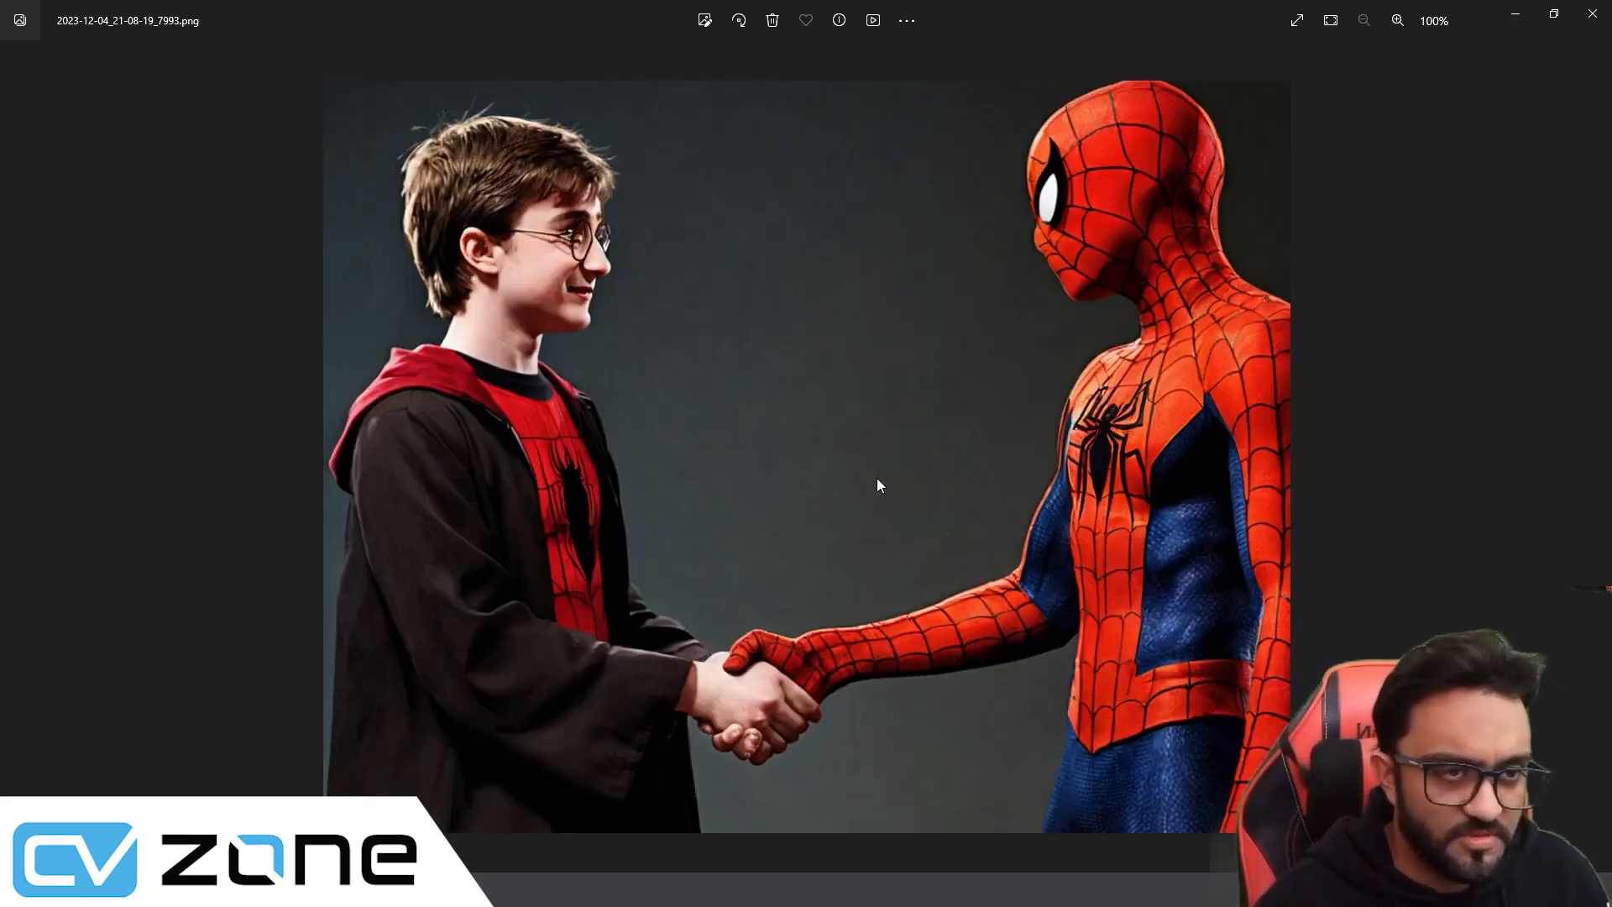
key("Right")
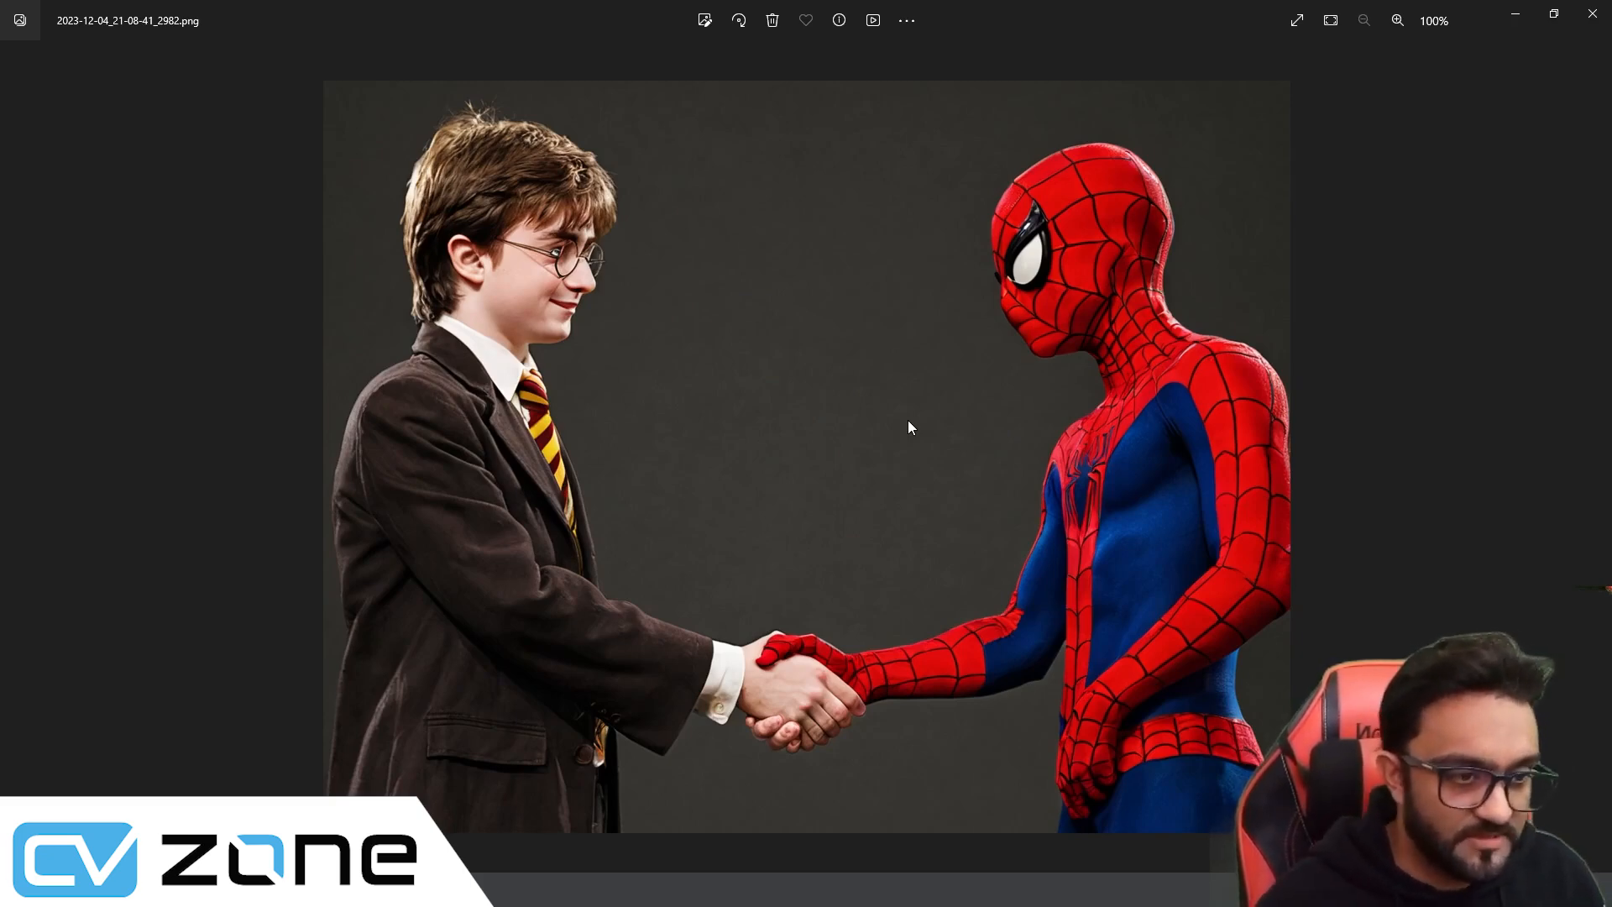
key("Right")
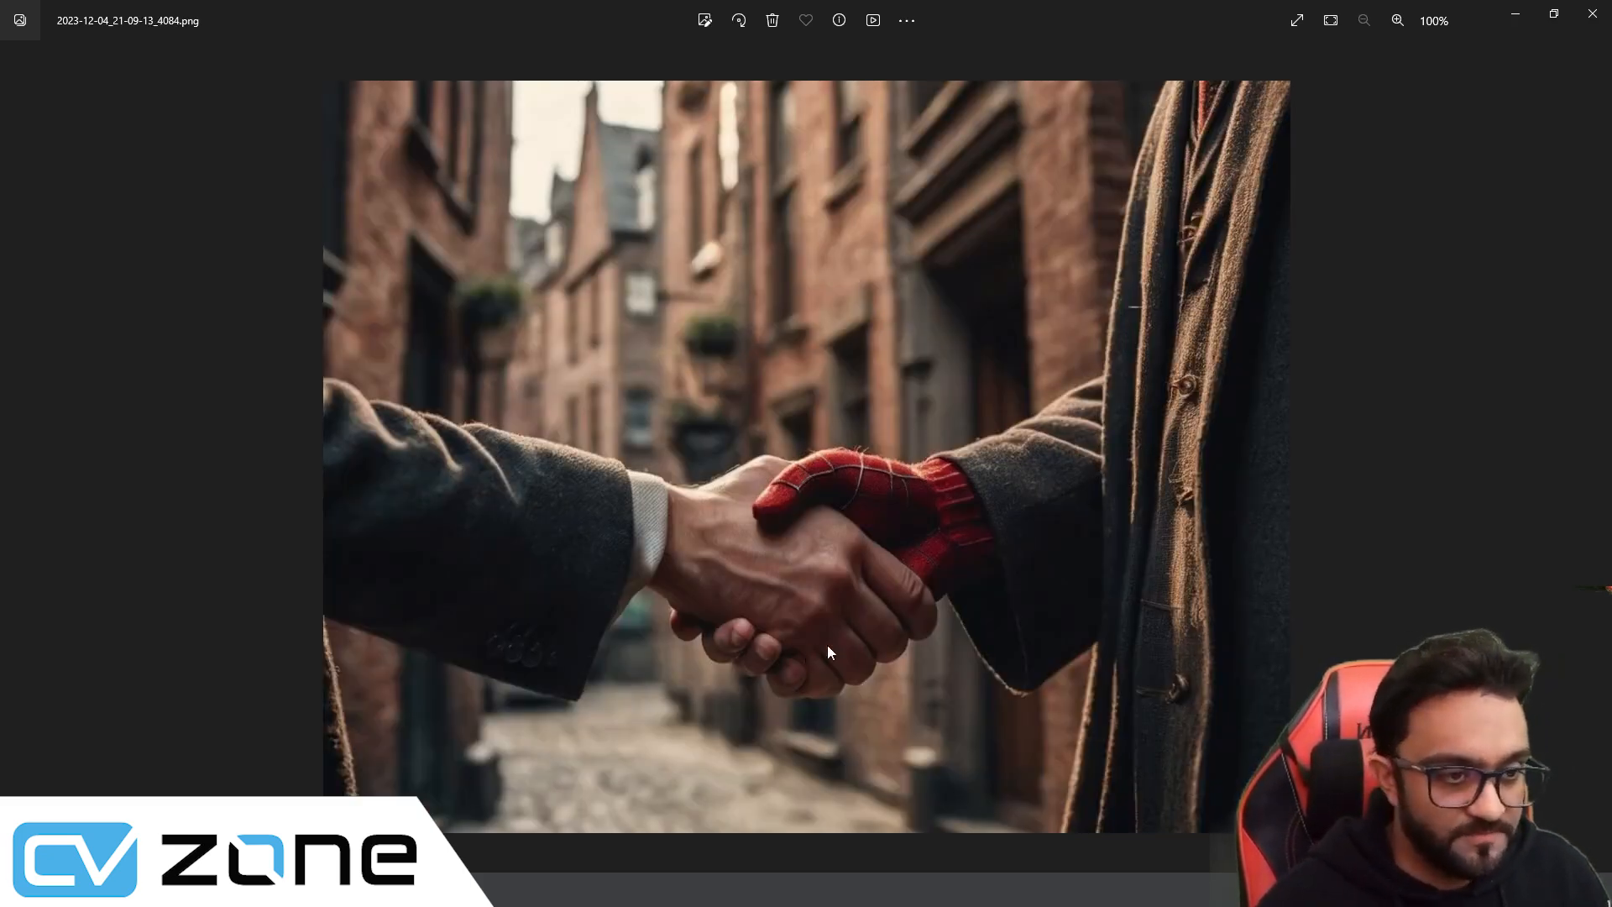
Inspect the handshake image up close, examining the hands, red glove, coat fabric and fine wrist hairs, and move on to the next image
scroll(850, 546, "up", 5)
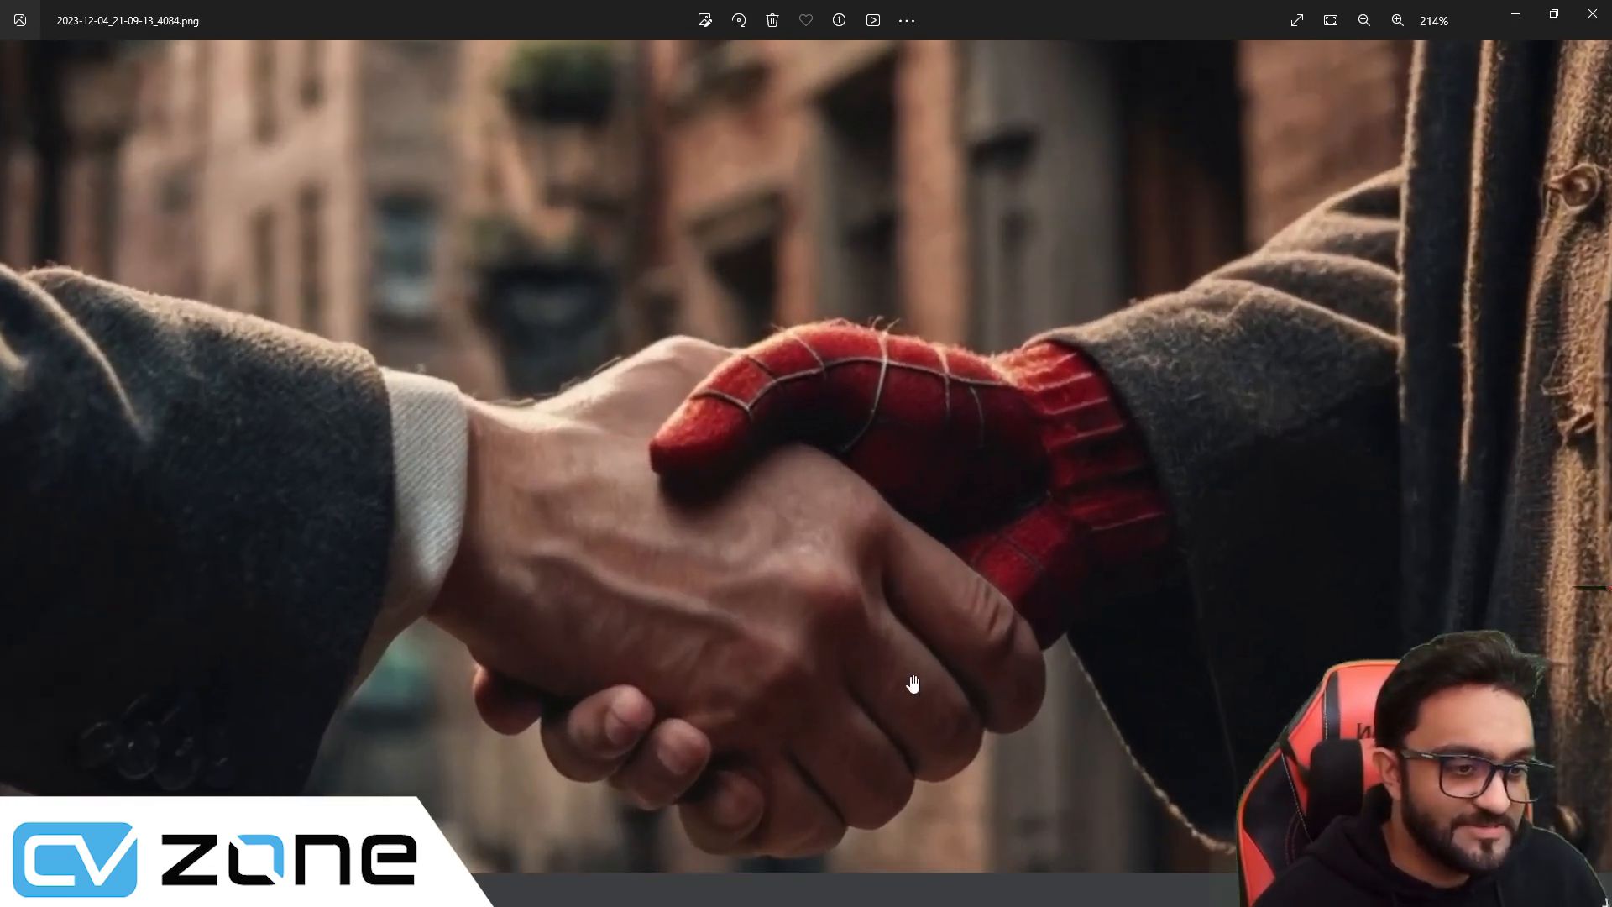
scroll(842, 697, "down", 2)
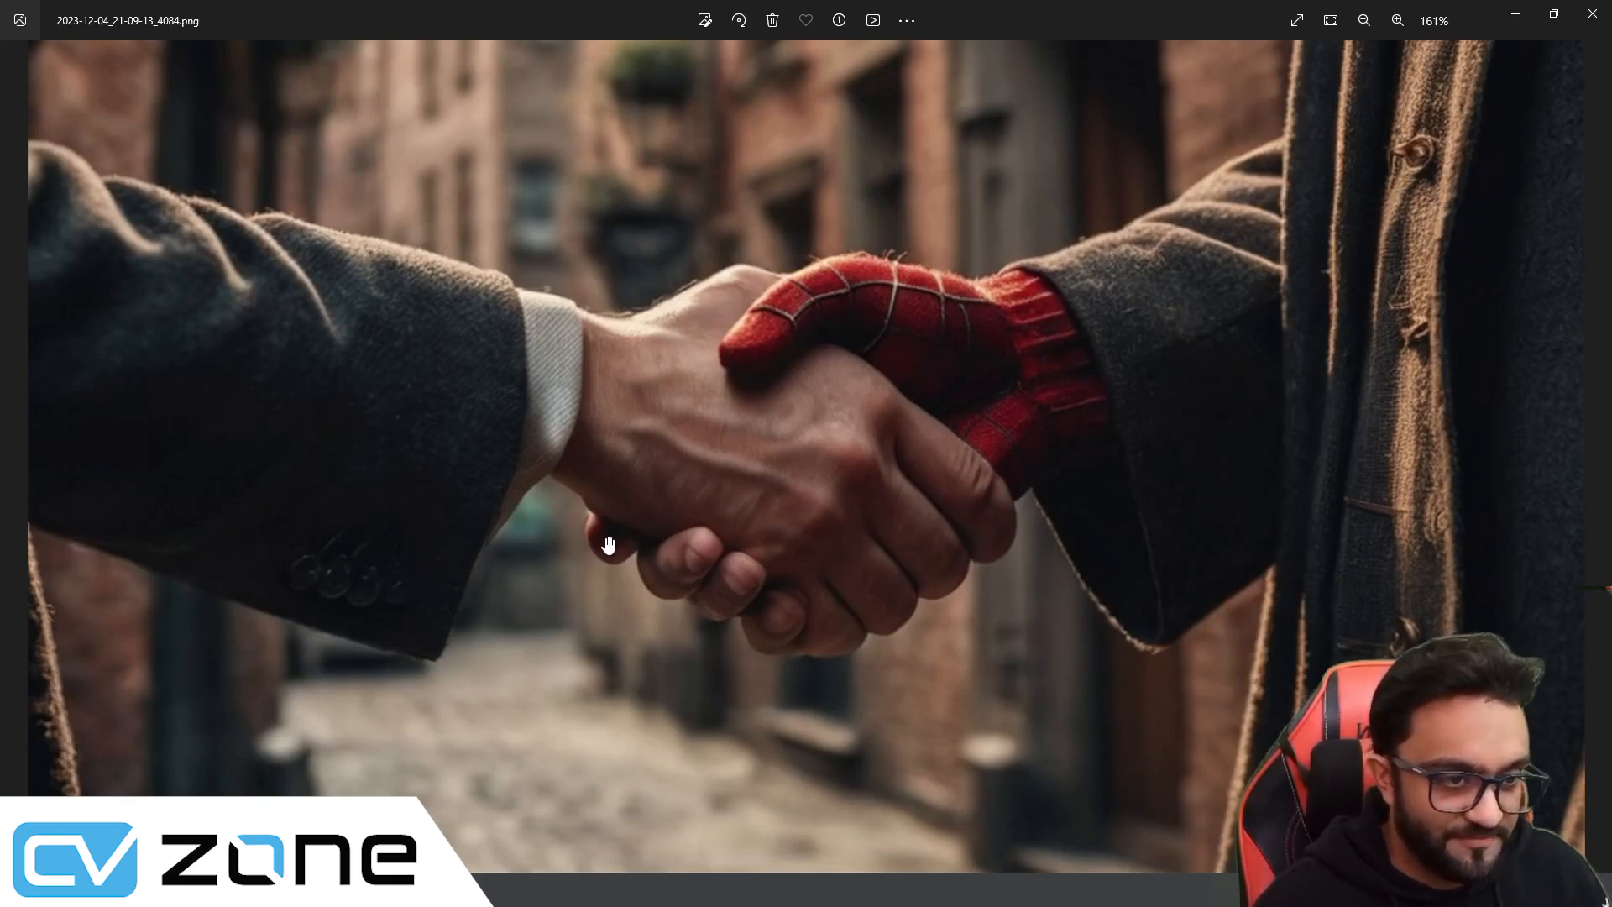
scroll(989, 547, "down", 3)
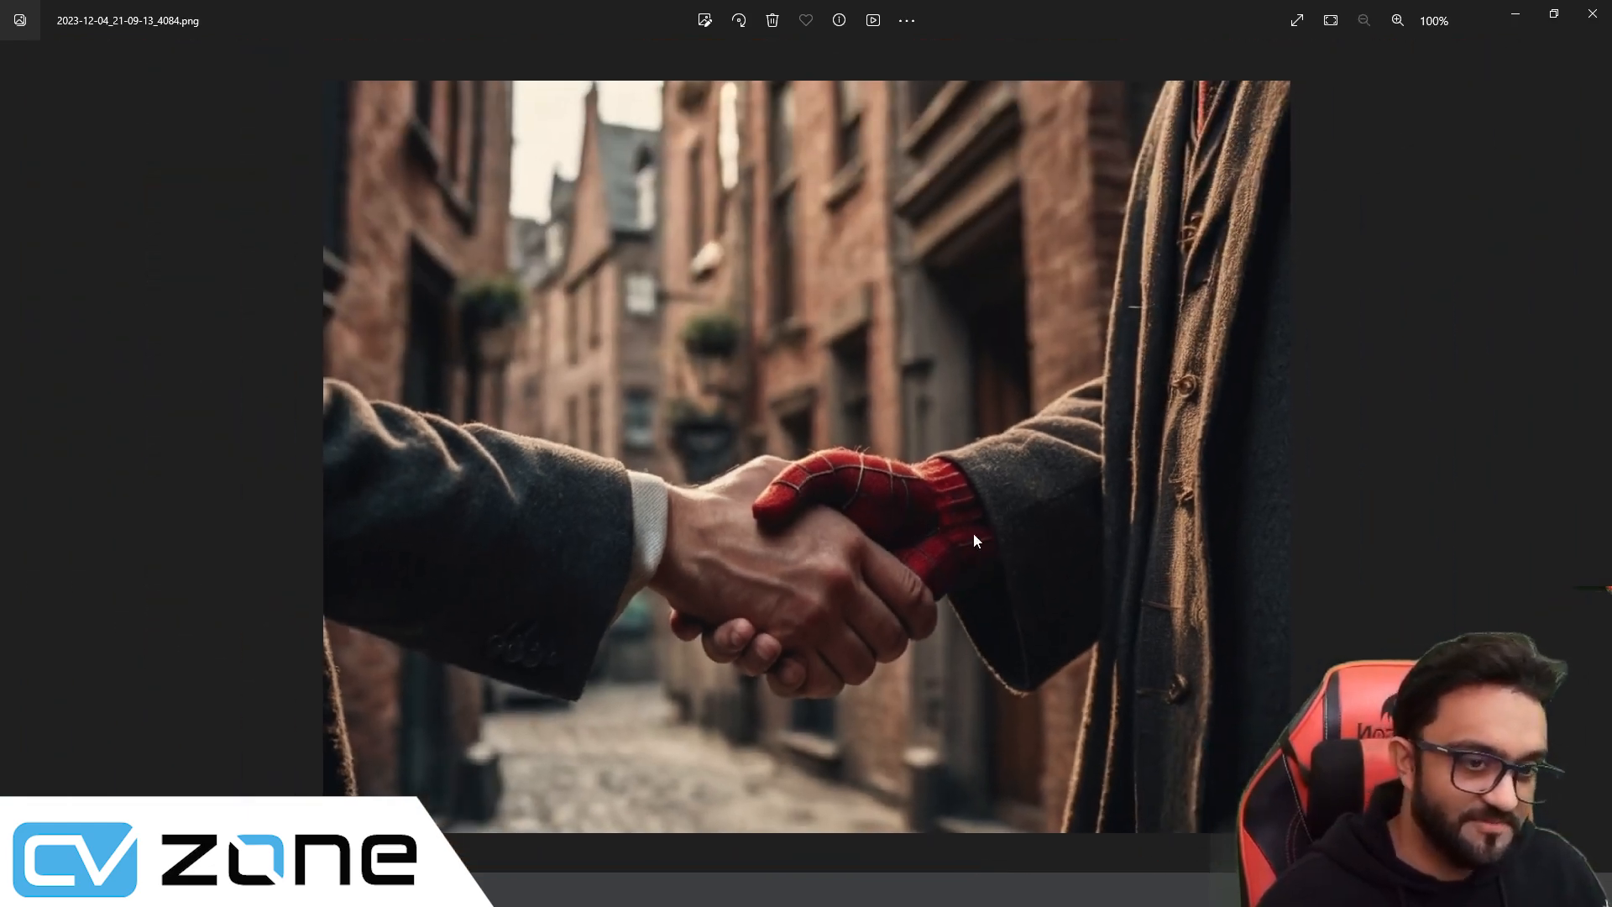
scroll(1156, 409, "up", 8)
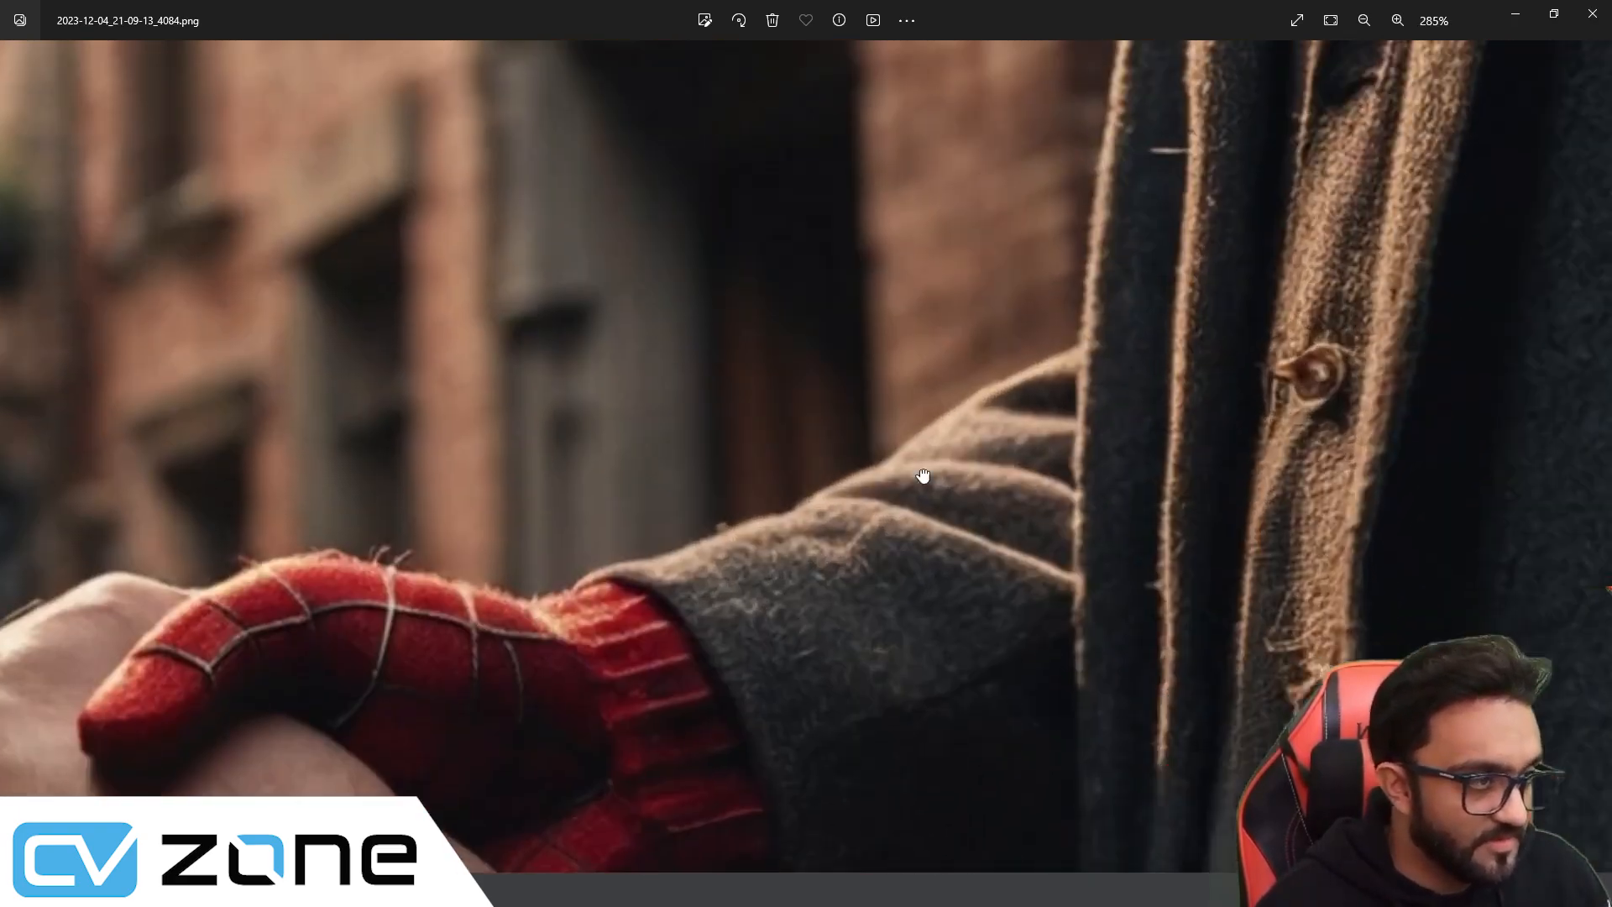
scroll(1201, 266, "down", 6)
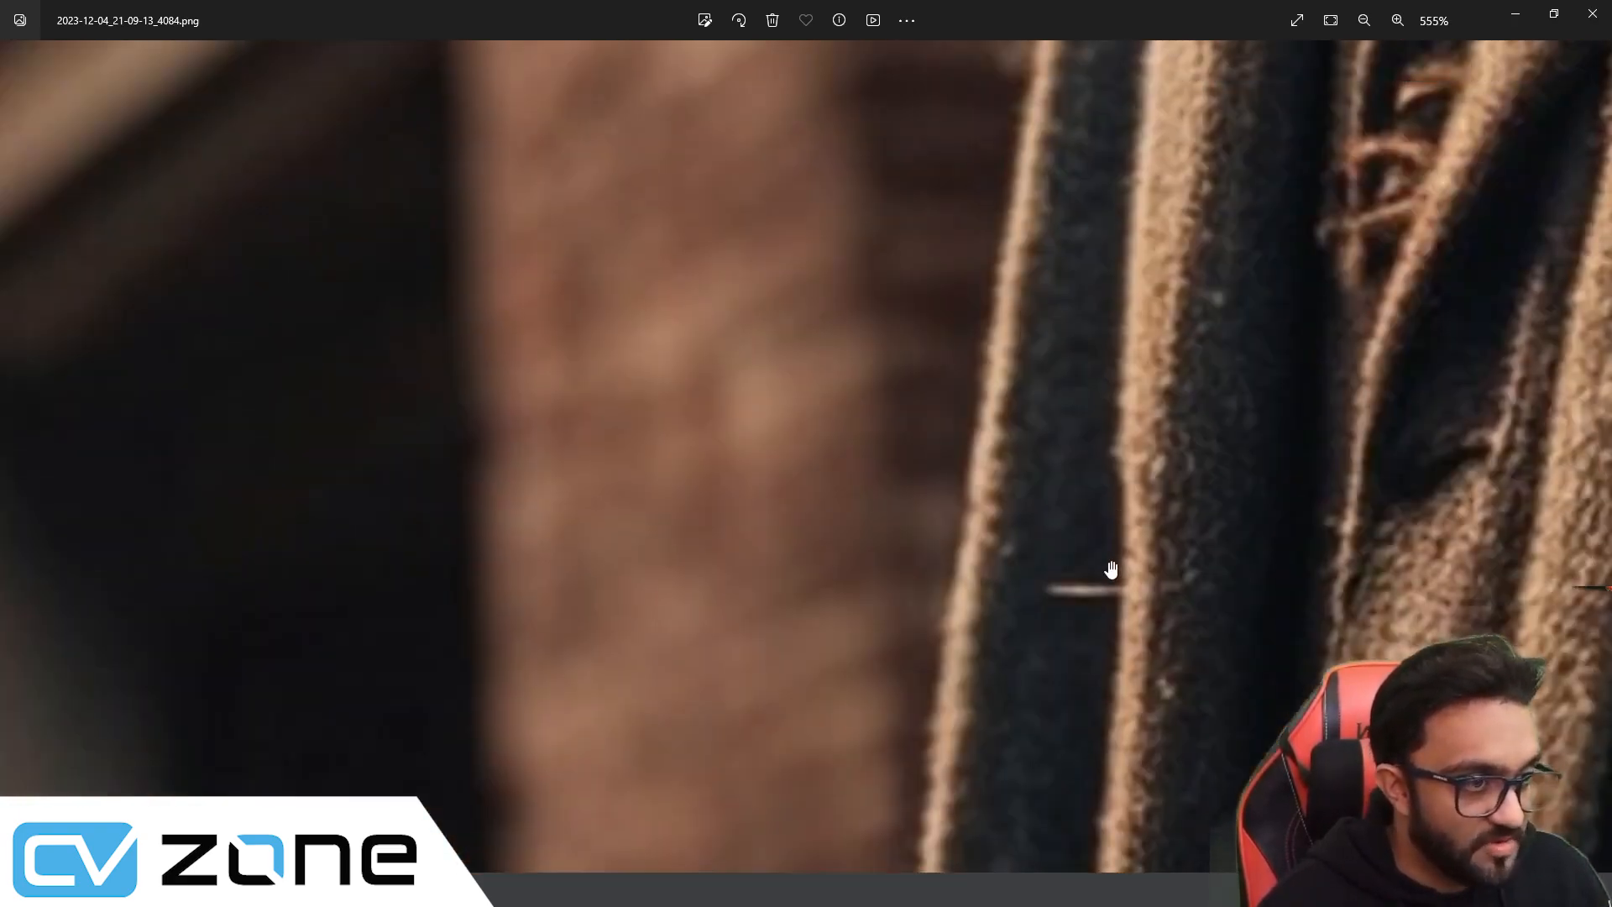
scroll(753, 502, "down", 1)
scroll(754, 502, "up", 8)
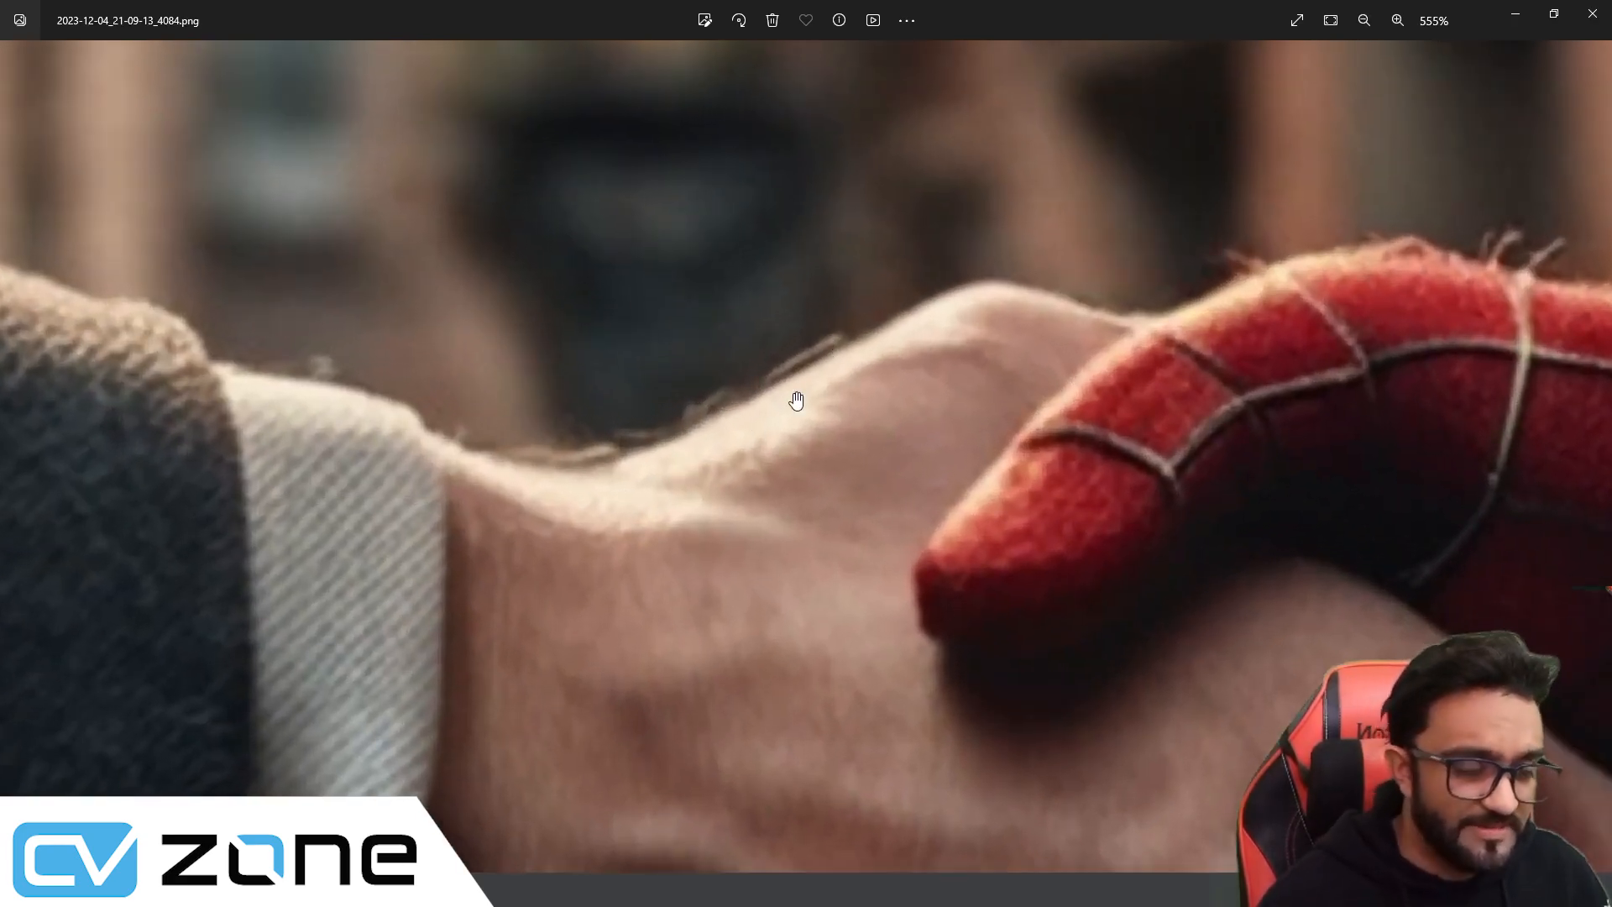
scroll(795, 474, "down", 5)
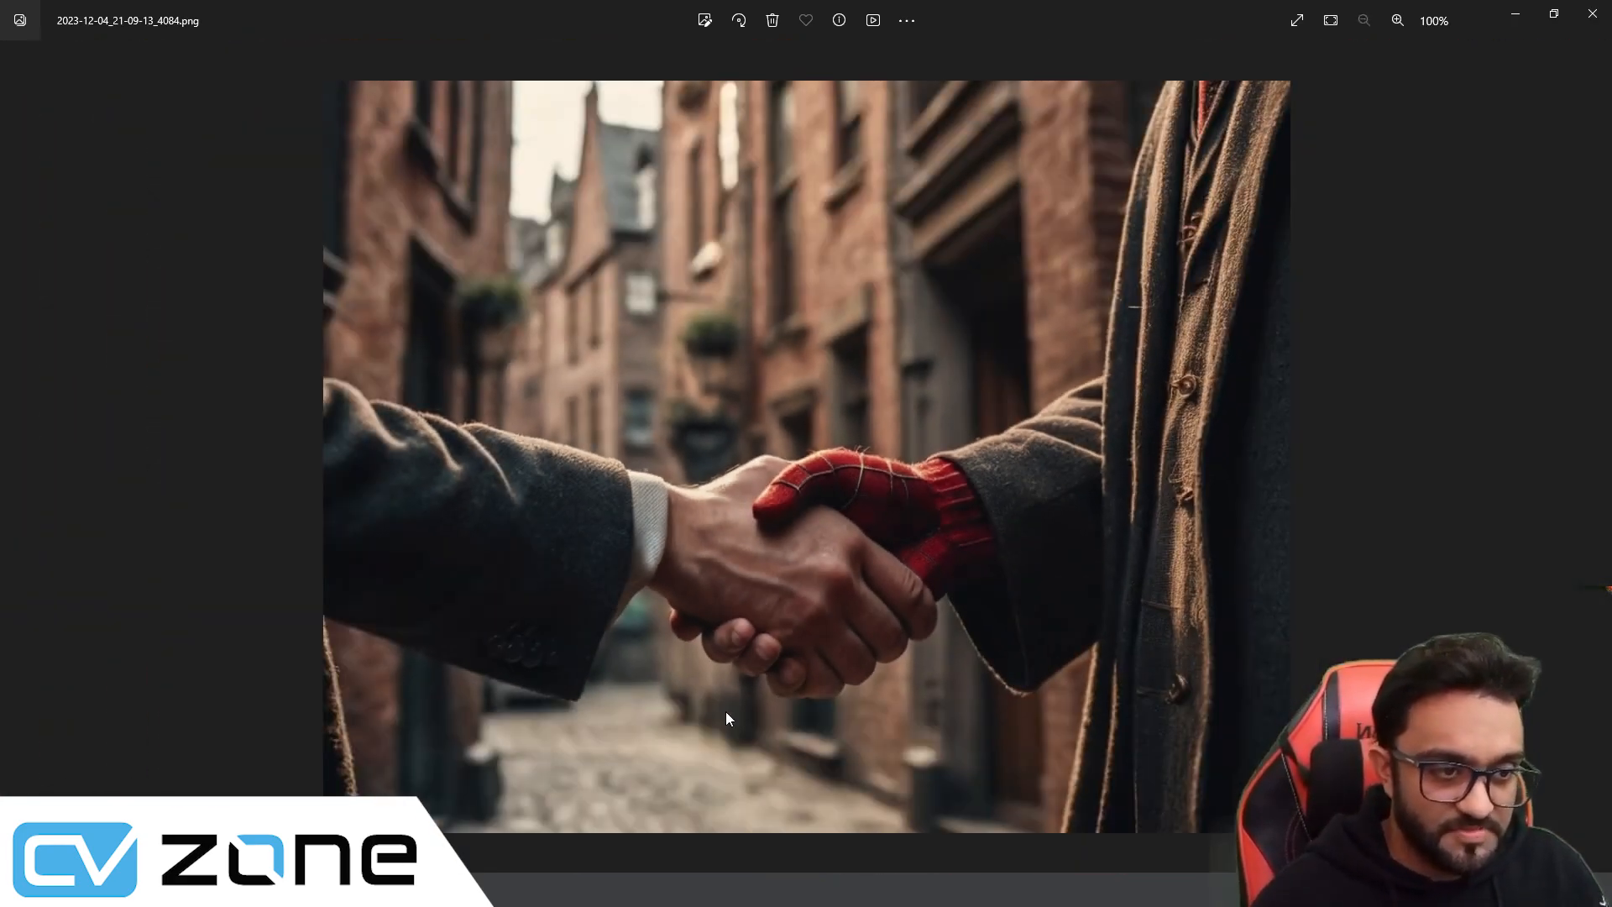
key("Right")
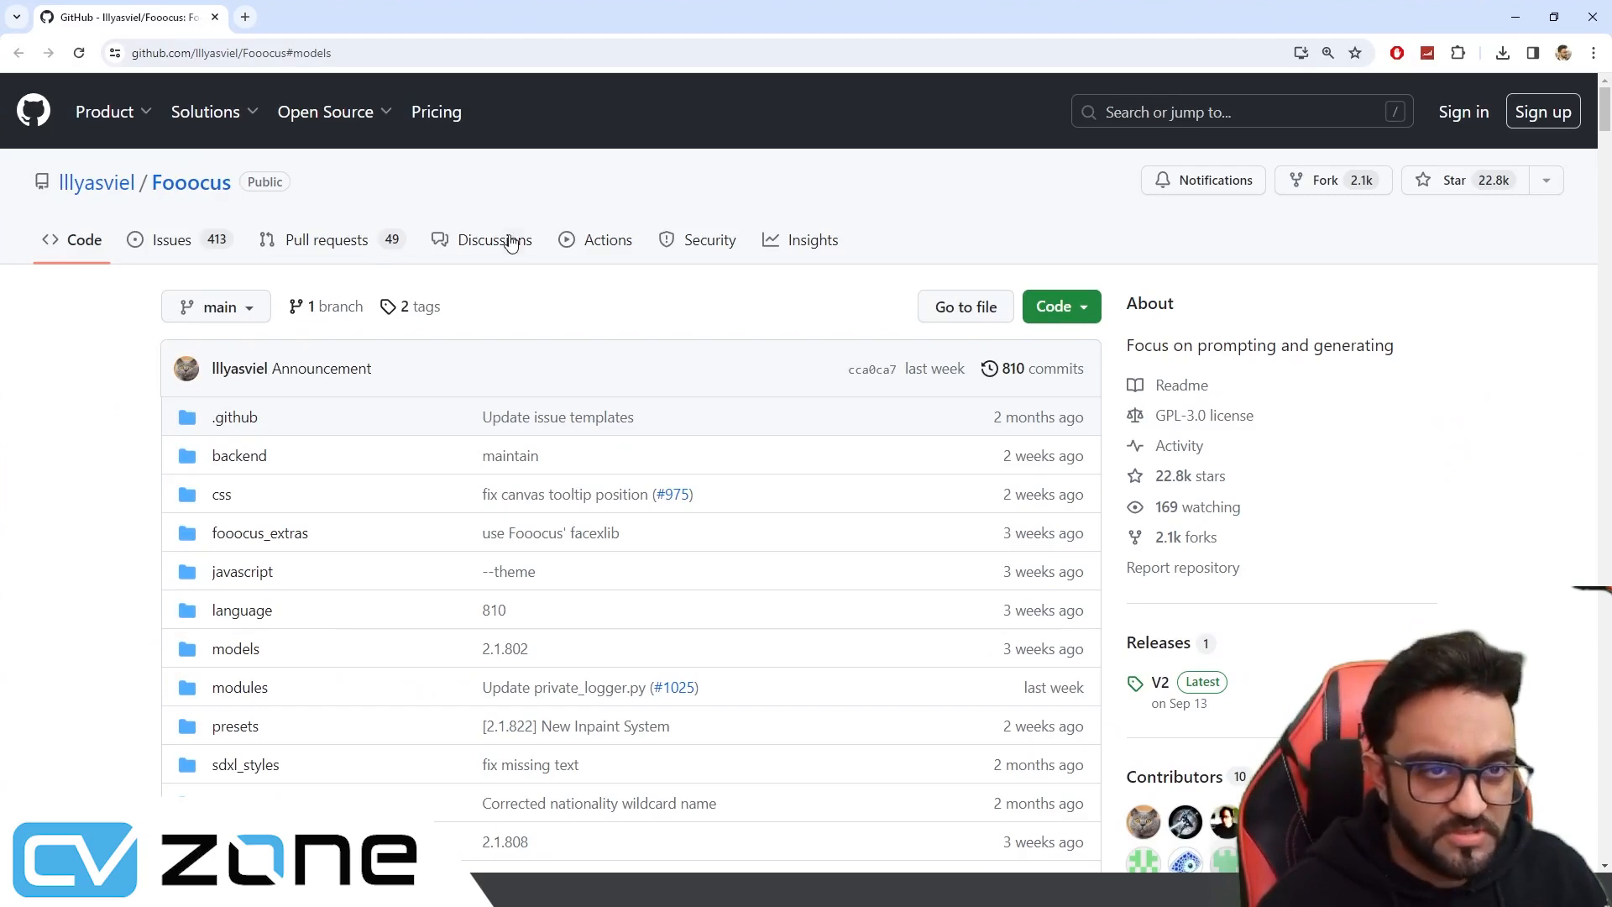
Switch to the Fooocus GitHub repository and look over its file list and the forest elf sample images in the readme
scroll(1099, 370, "down", 15)
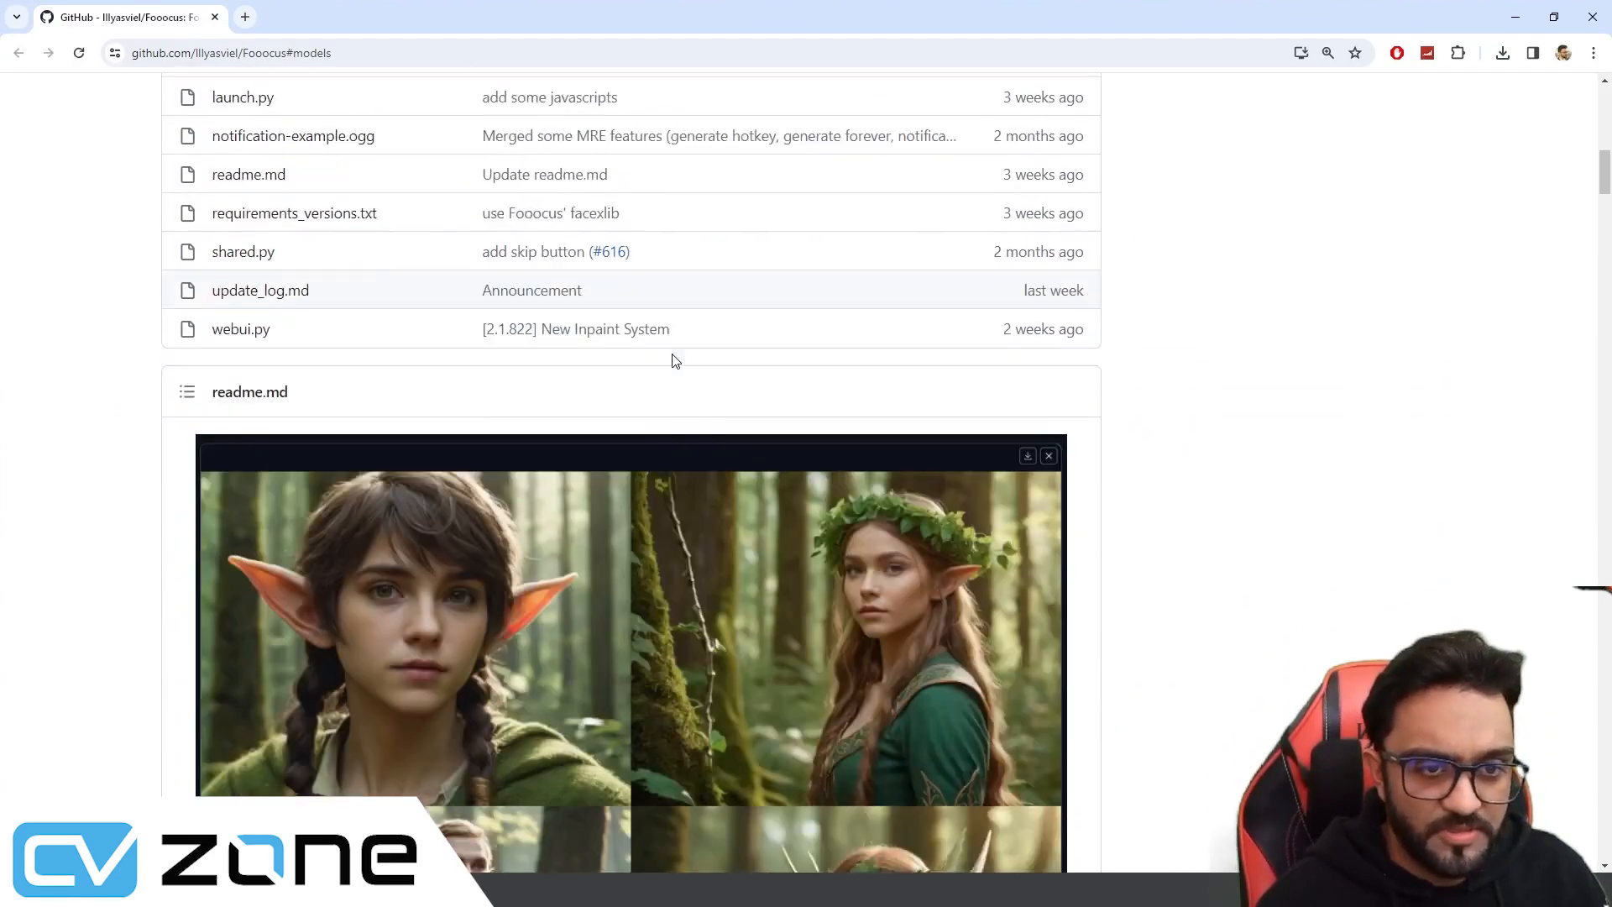
scroll(722, 378, "down", 4)
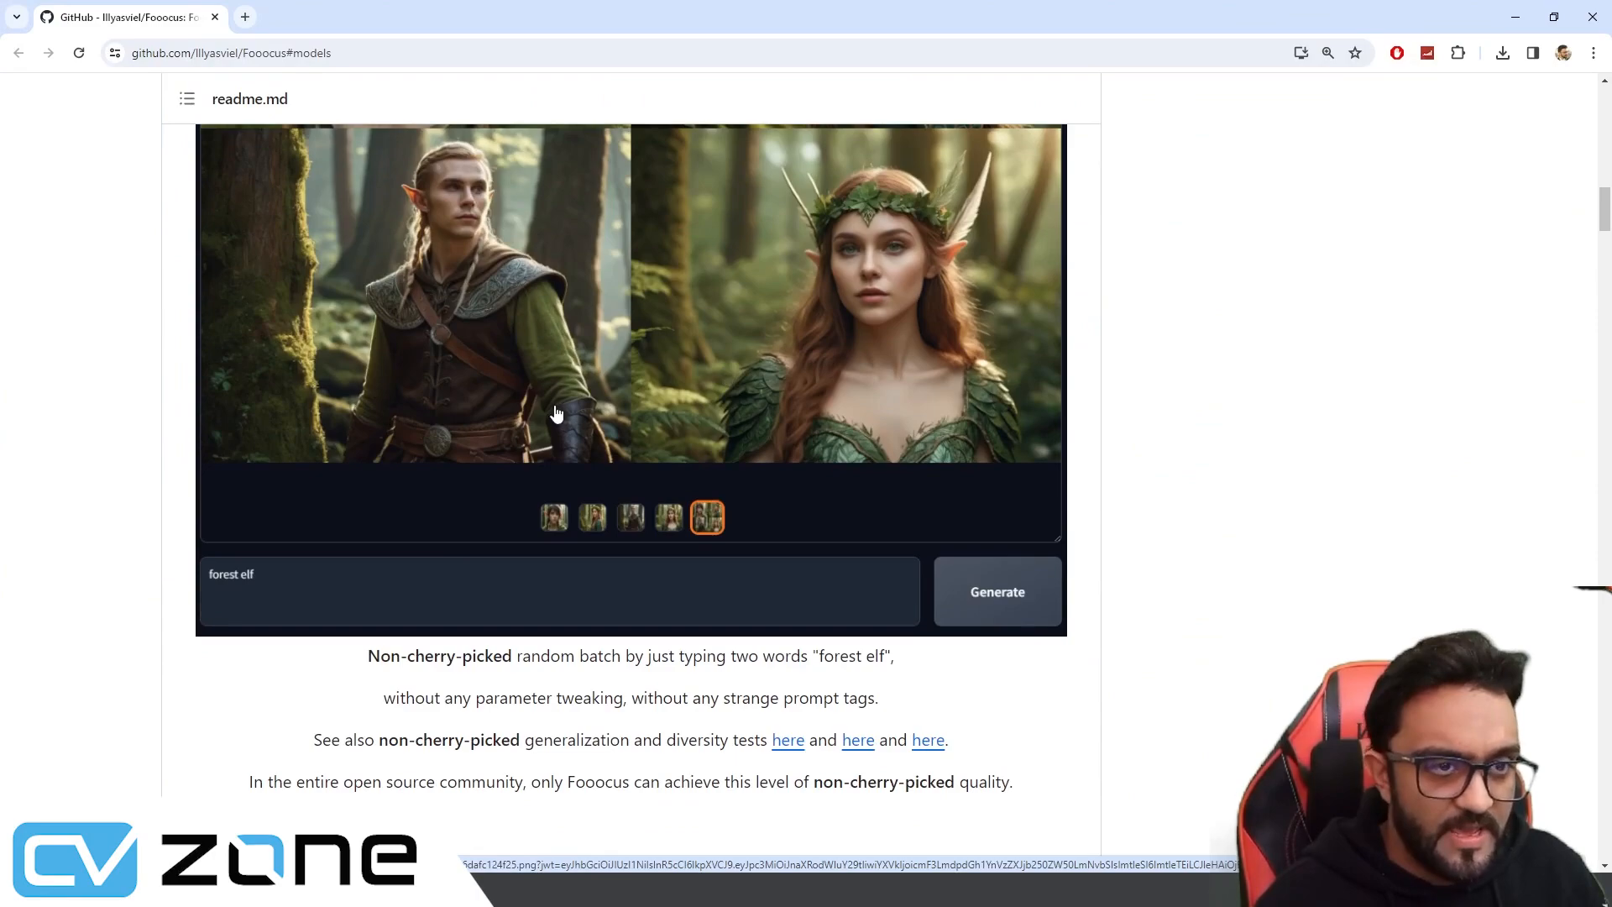
scroll(631, 467, "up", 2)
scroll(570, 541, "up", 12)
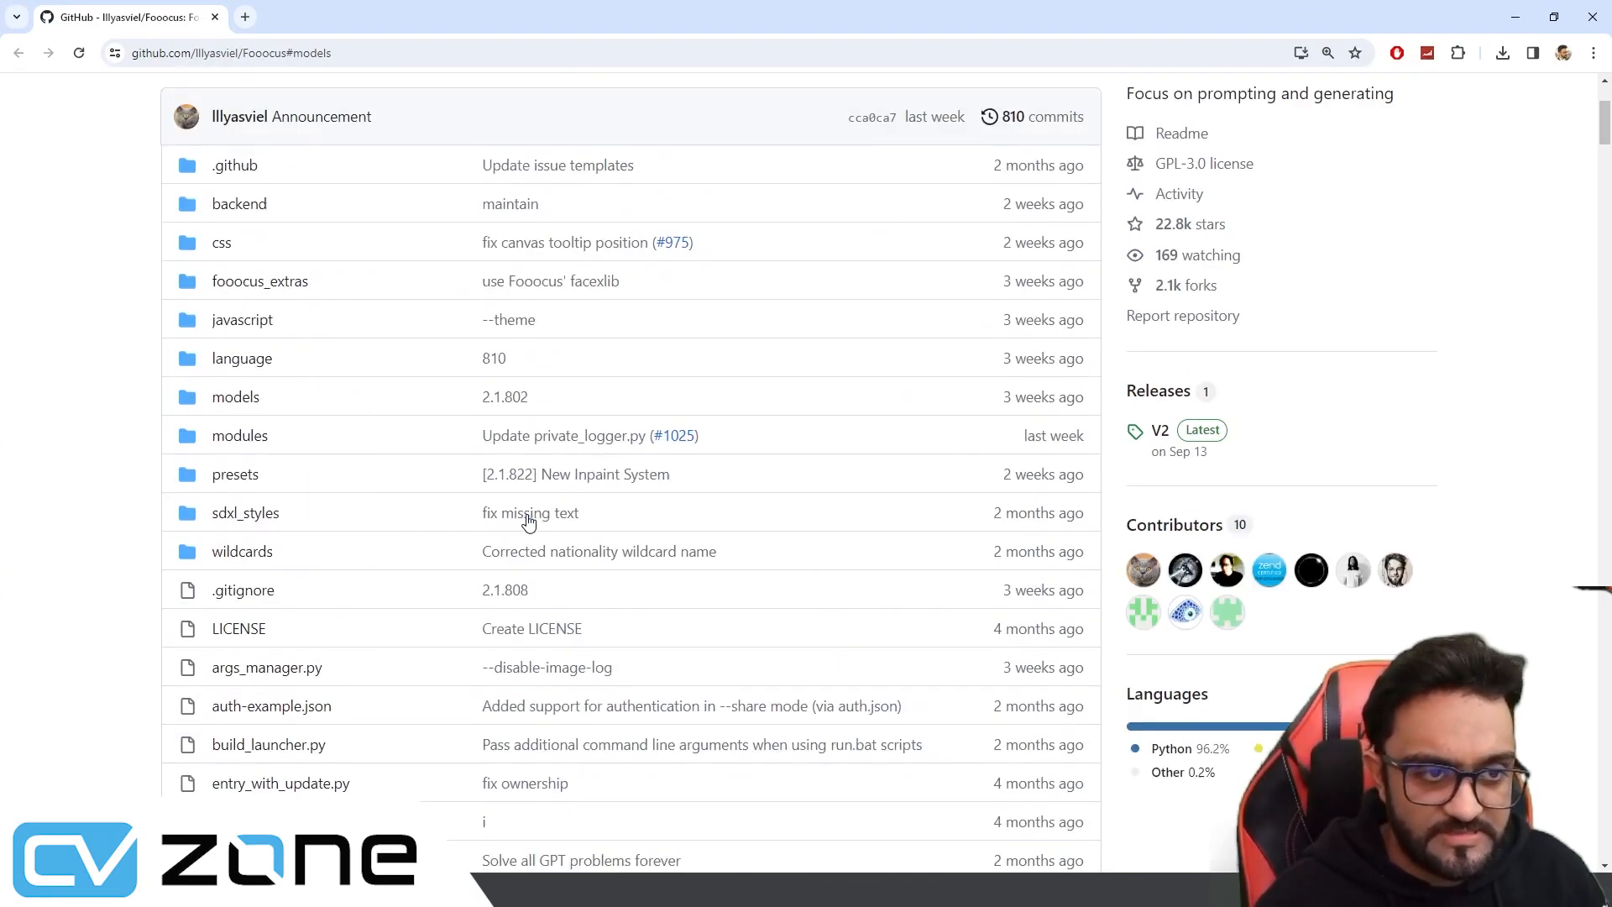
scroll(558, 606, "down", 2)
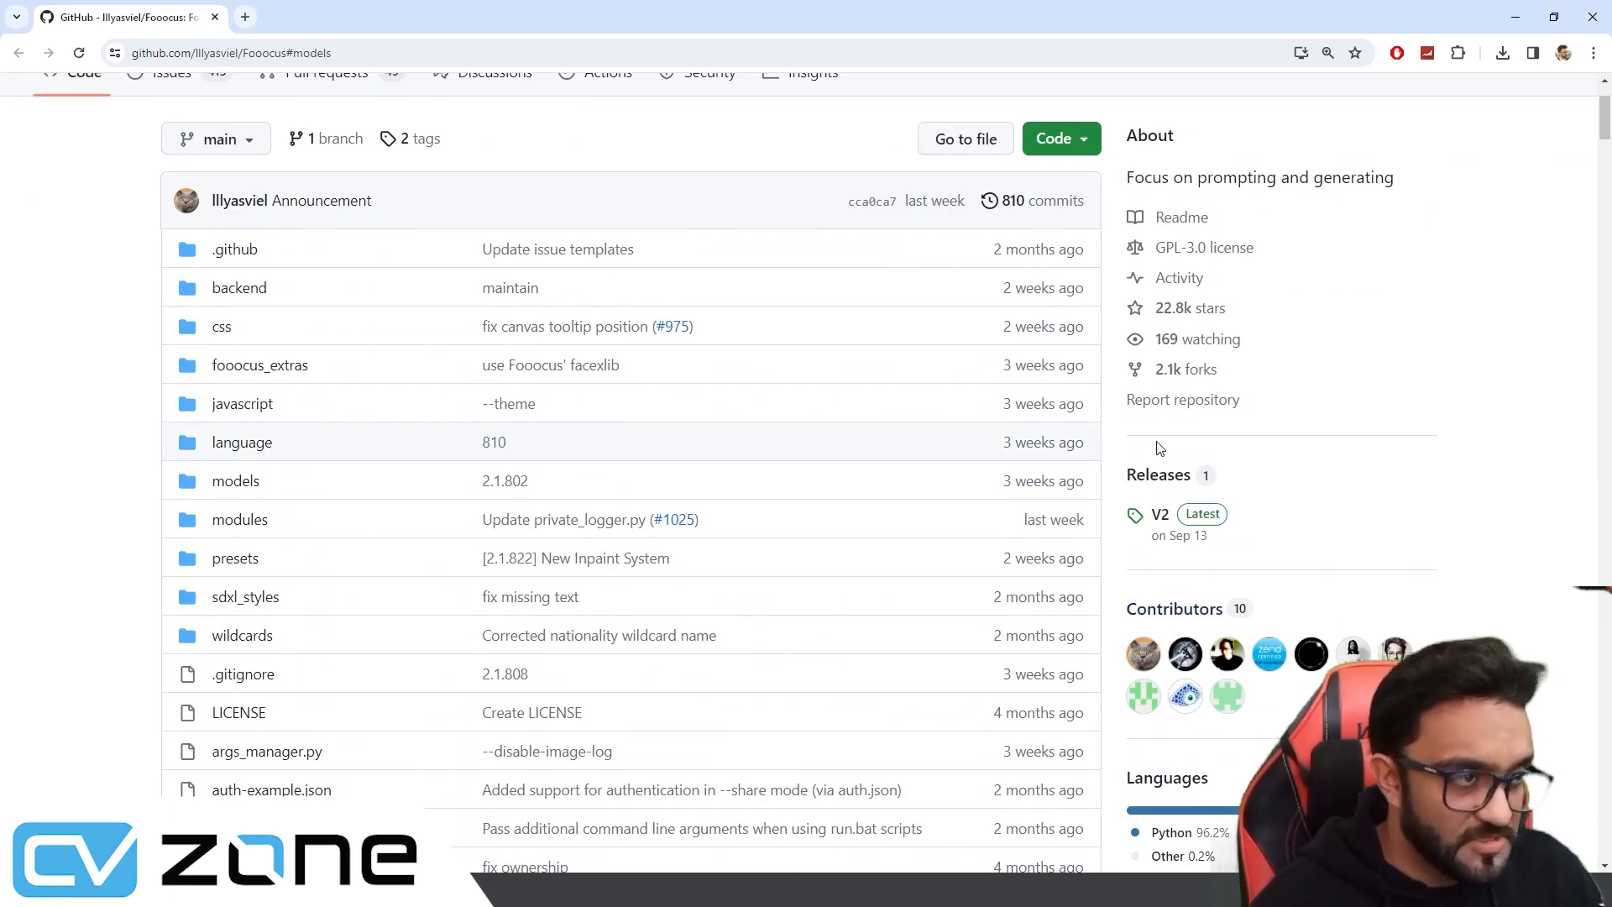
scroll(1217, 470, "up", 2)
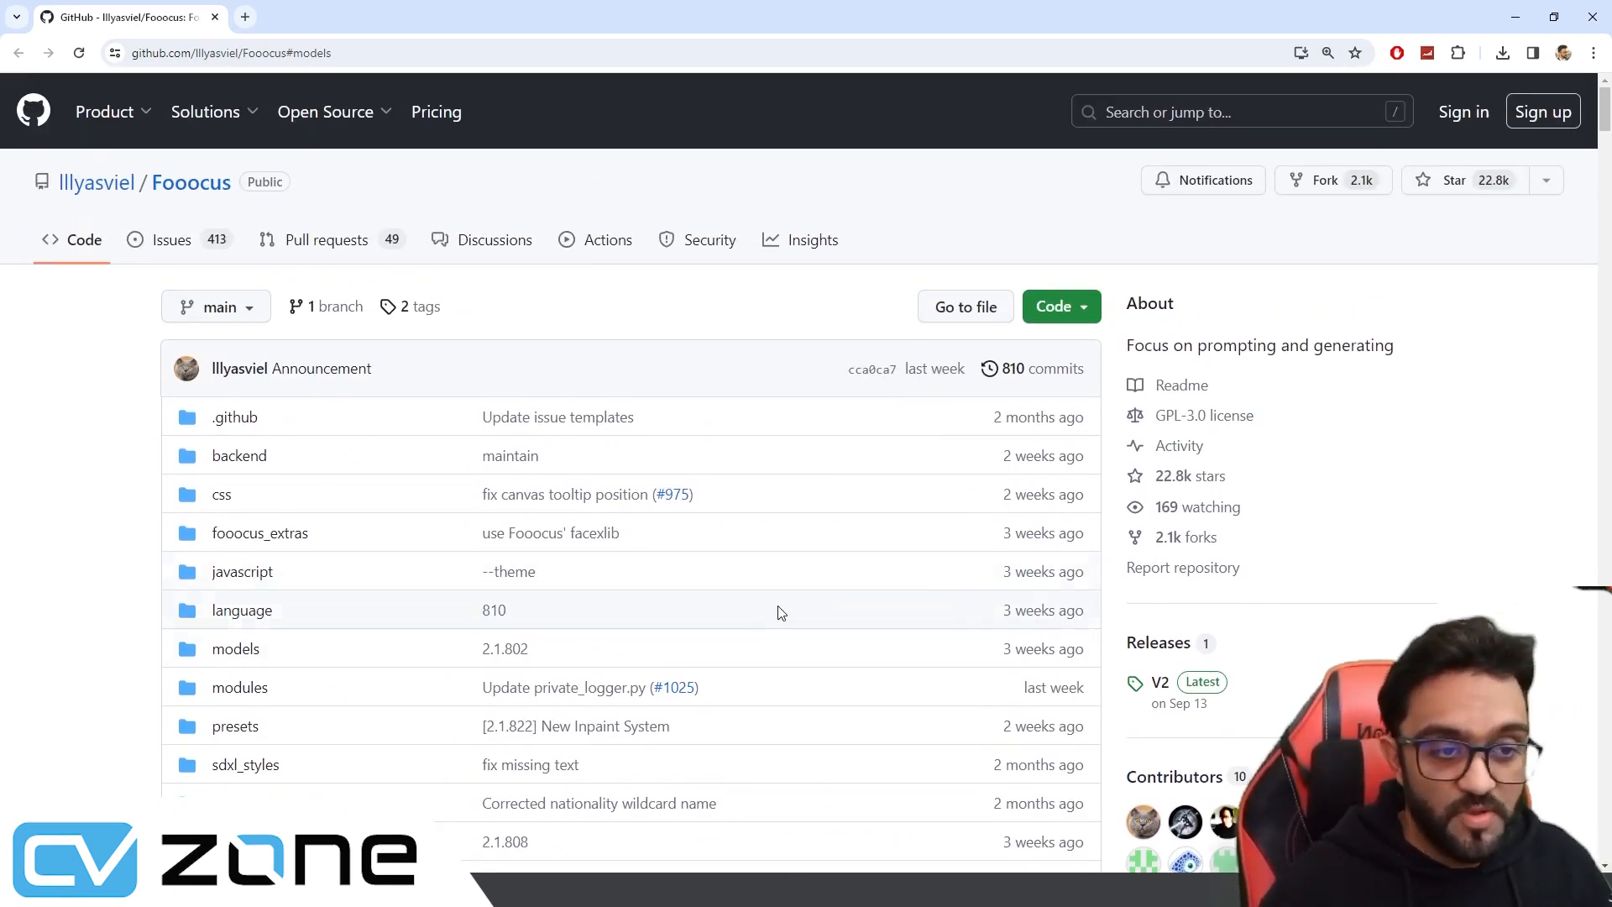
Skim the readme's Fooocus introduction and find the Download section
scroll(704, 645, "down", 12)
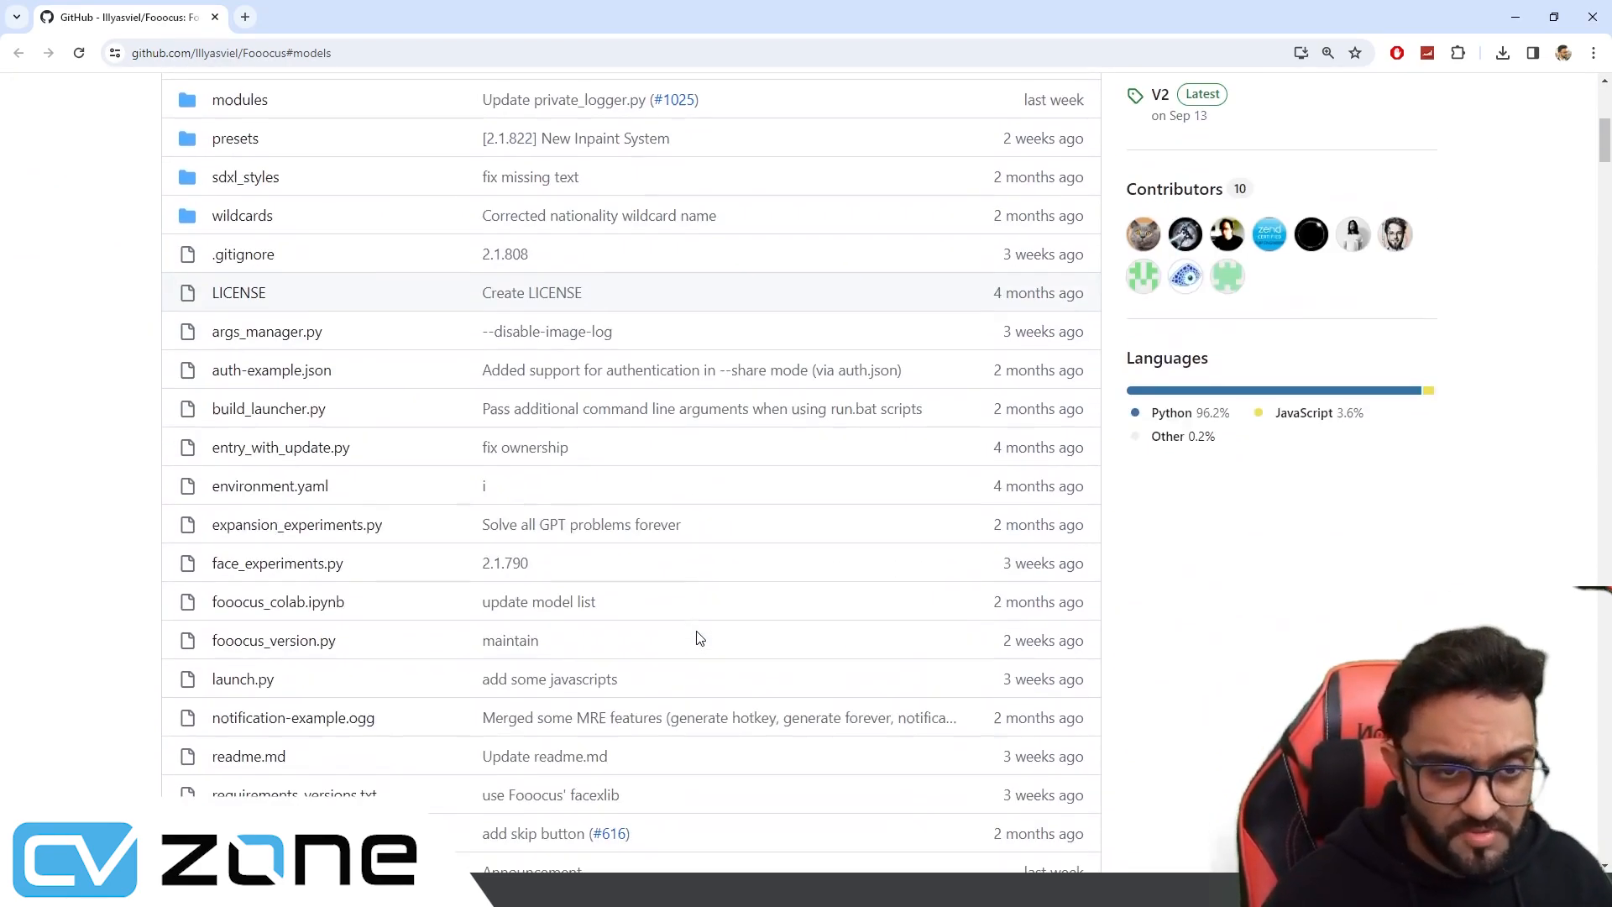
scroll(697, 638, "down", 15)
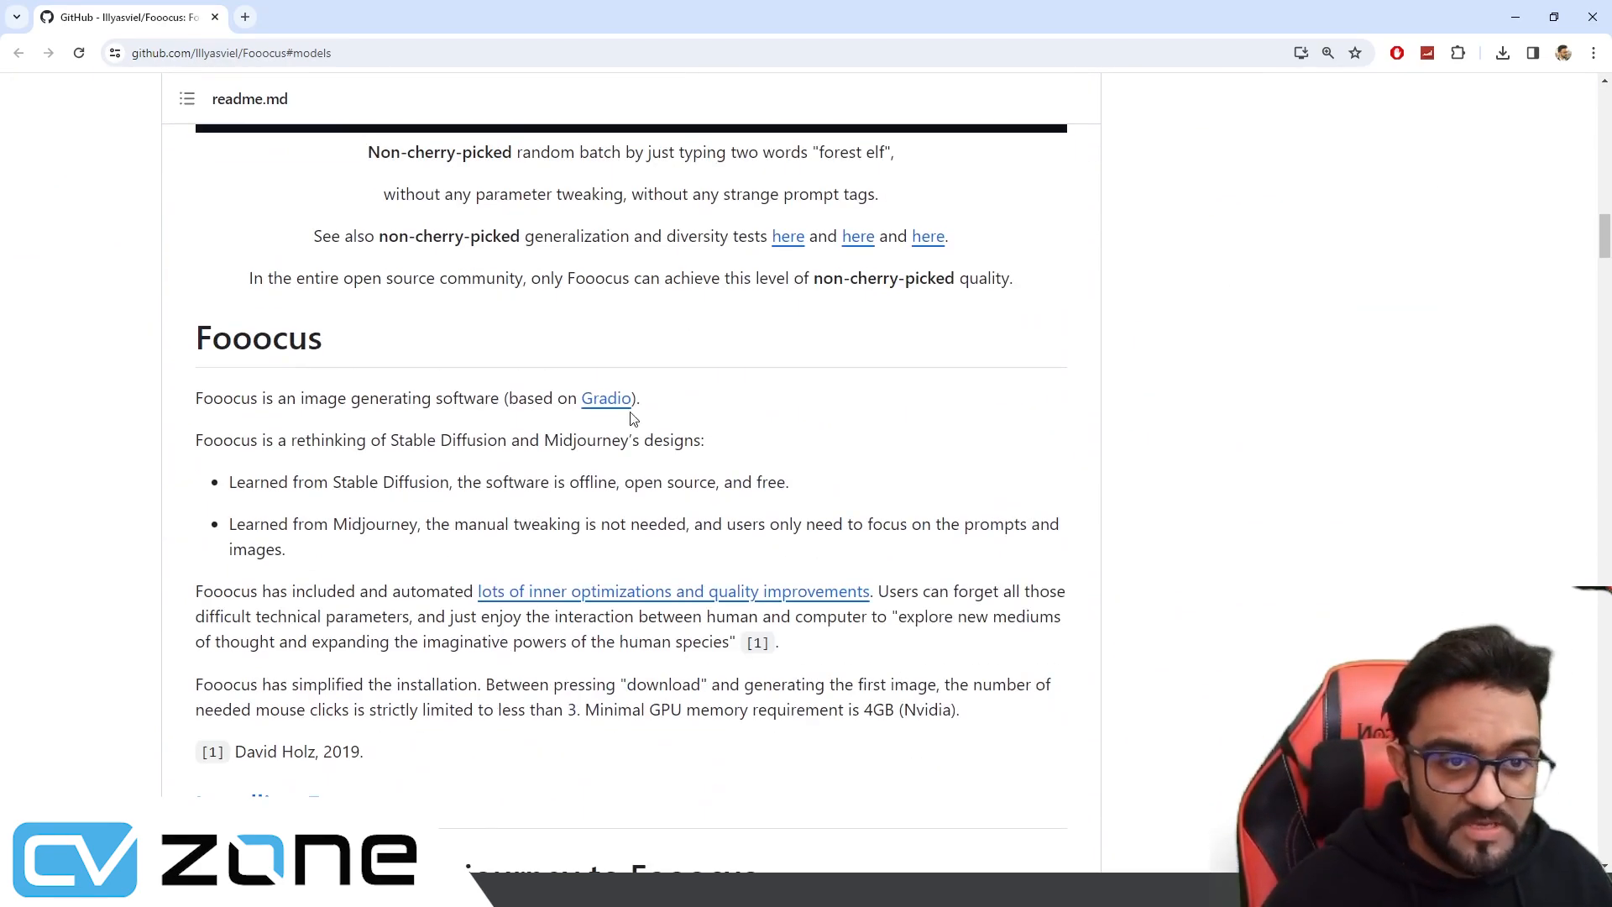
scroll(482, 422, "down", 15)
scroll(735, 470, "up", 13)
scroll(551, 251, "down", 10)
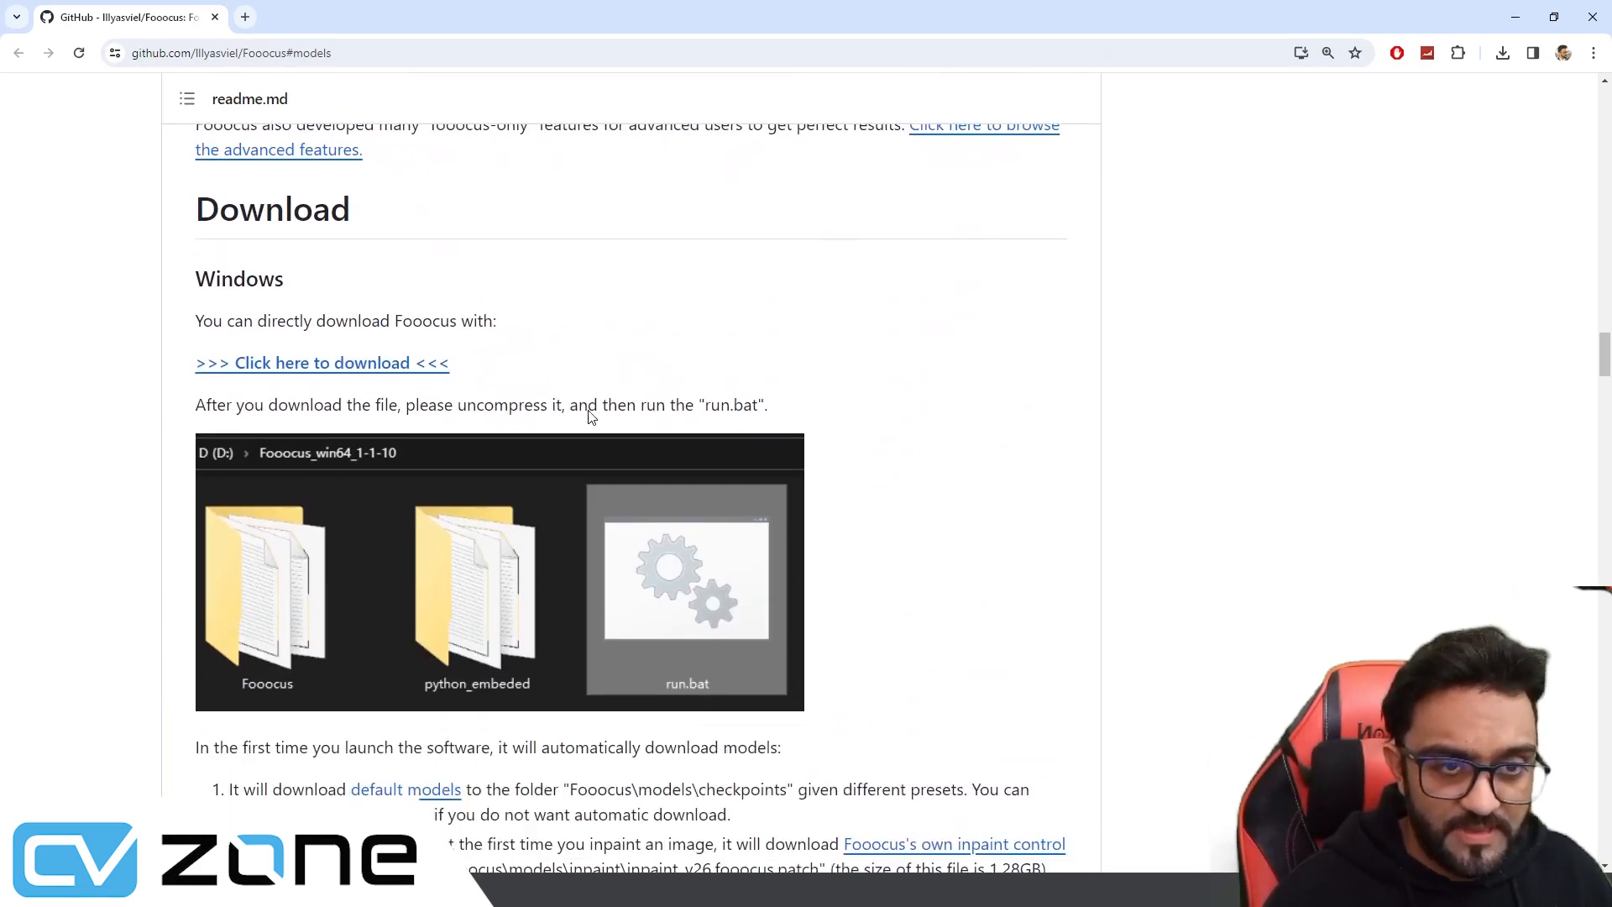
Examine the Windows download instructions, including the download link, the run.bat file and the automatic model download notes
double_click(239, 278)
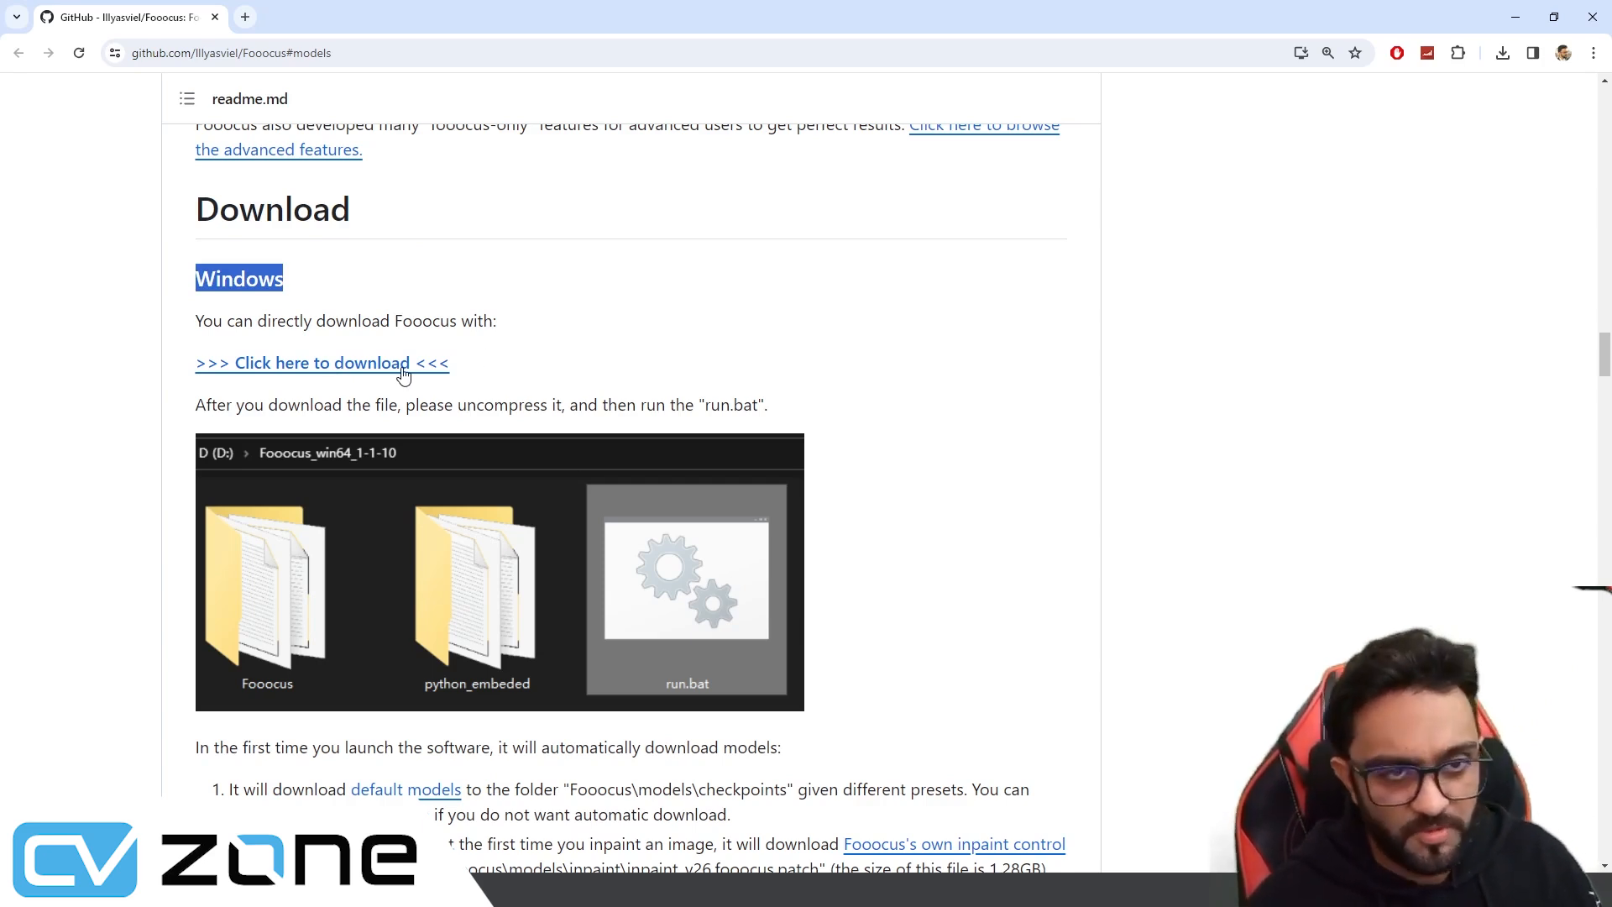
left_click(635, 344)
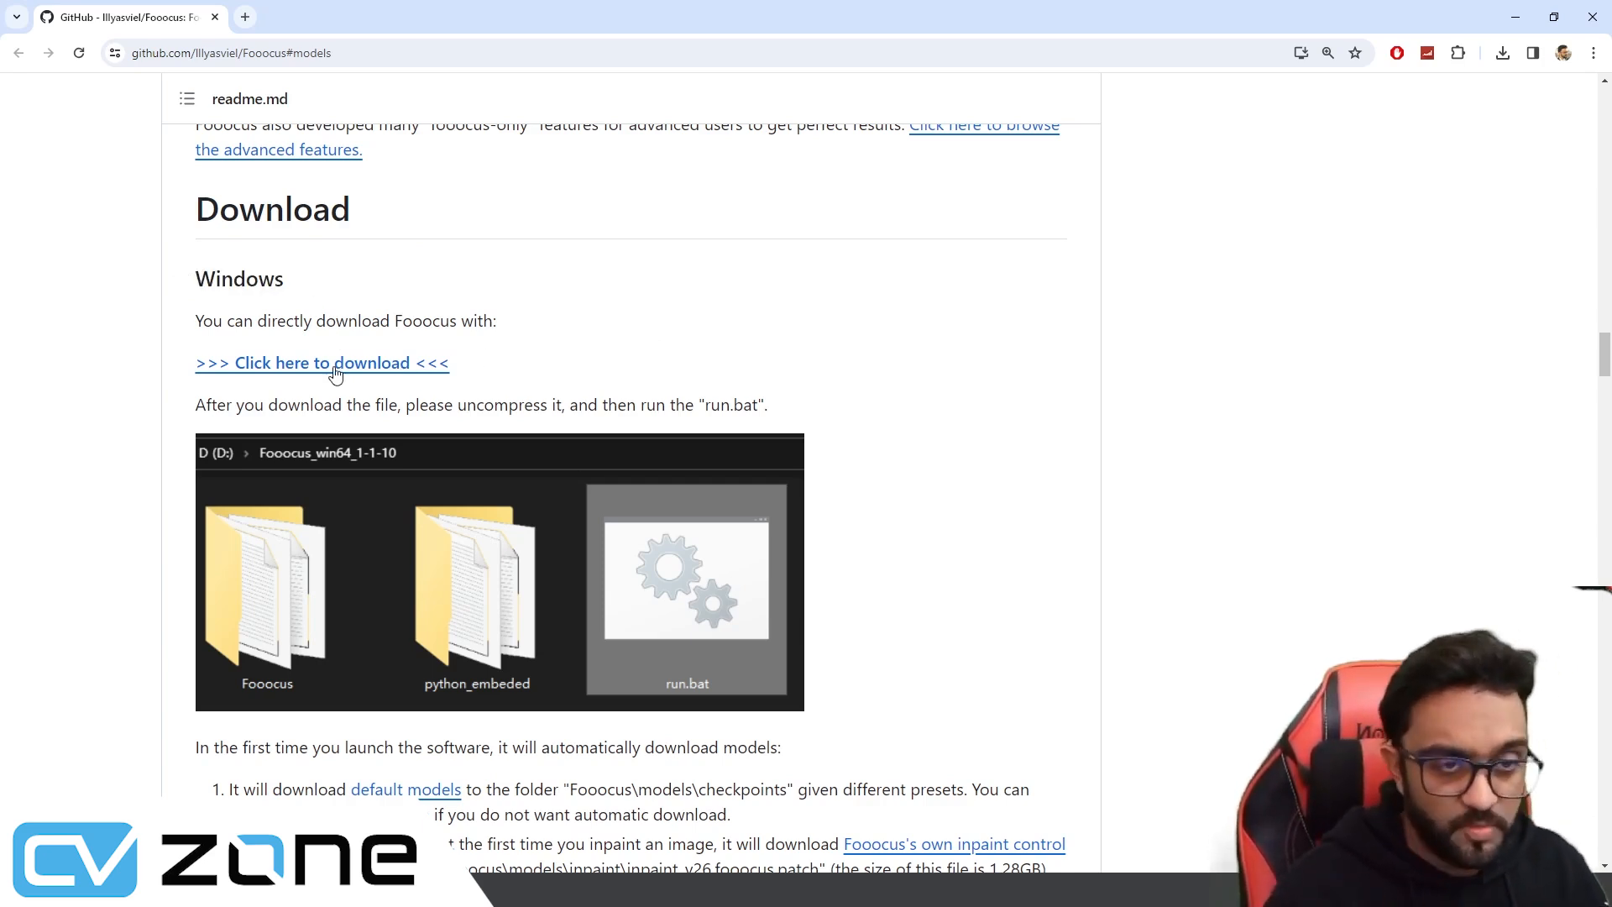
scroll(721, 504, "down", 2)
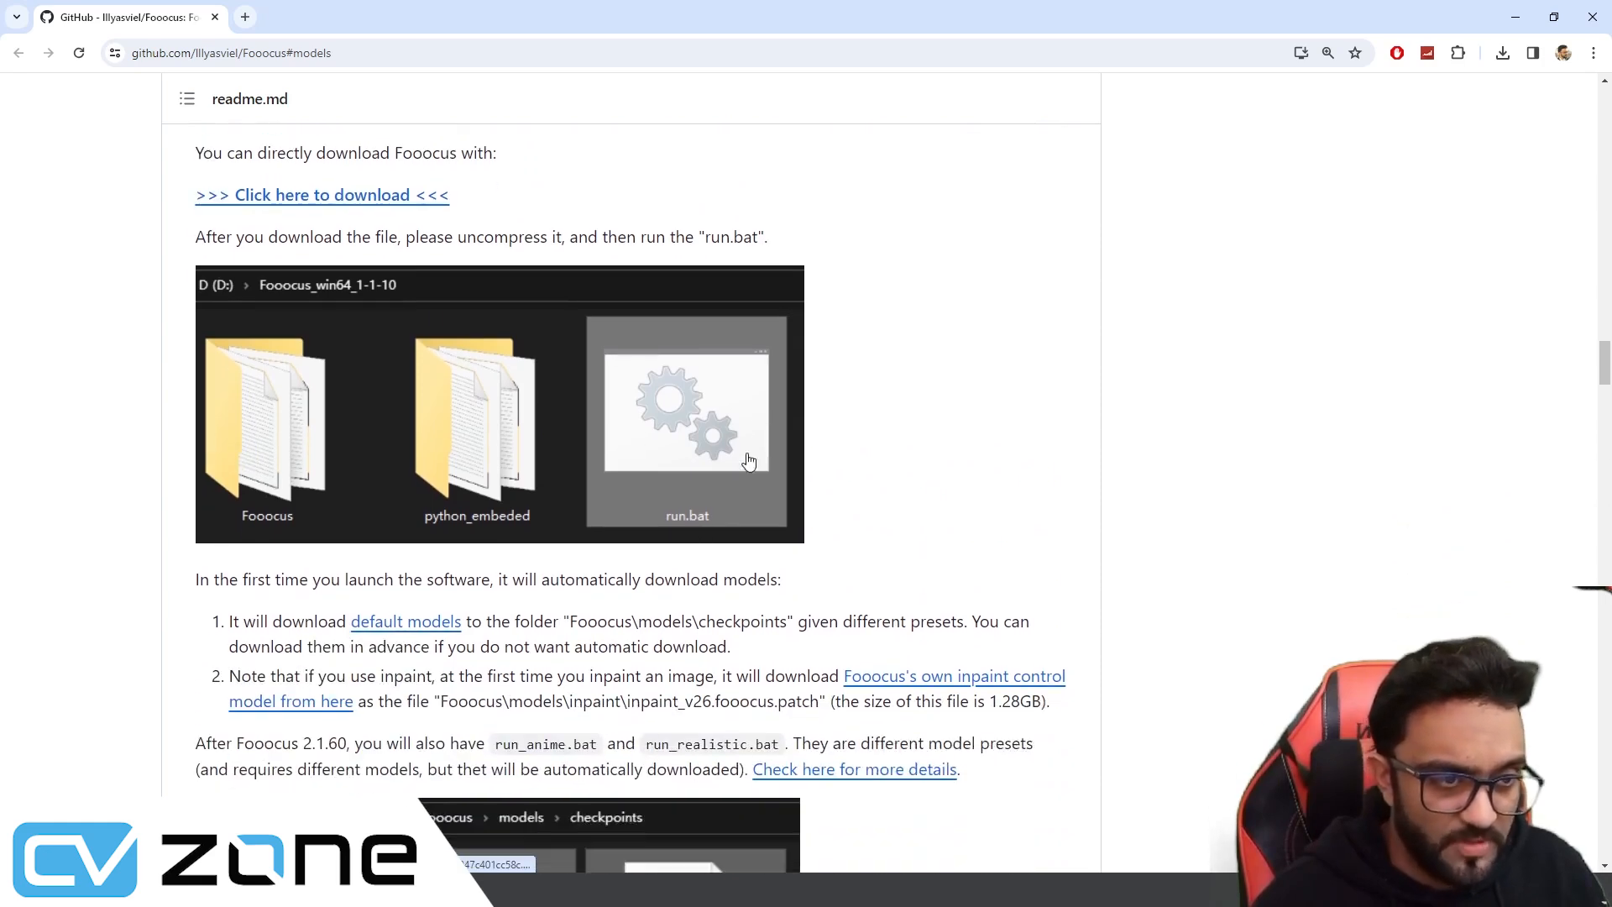
scroll(669, 311, "down", 2)
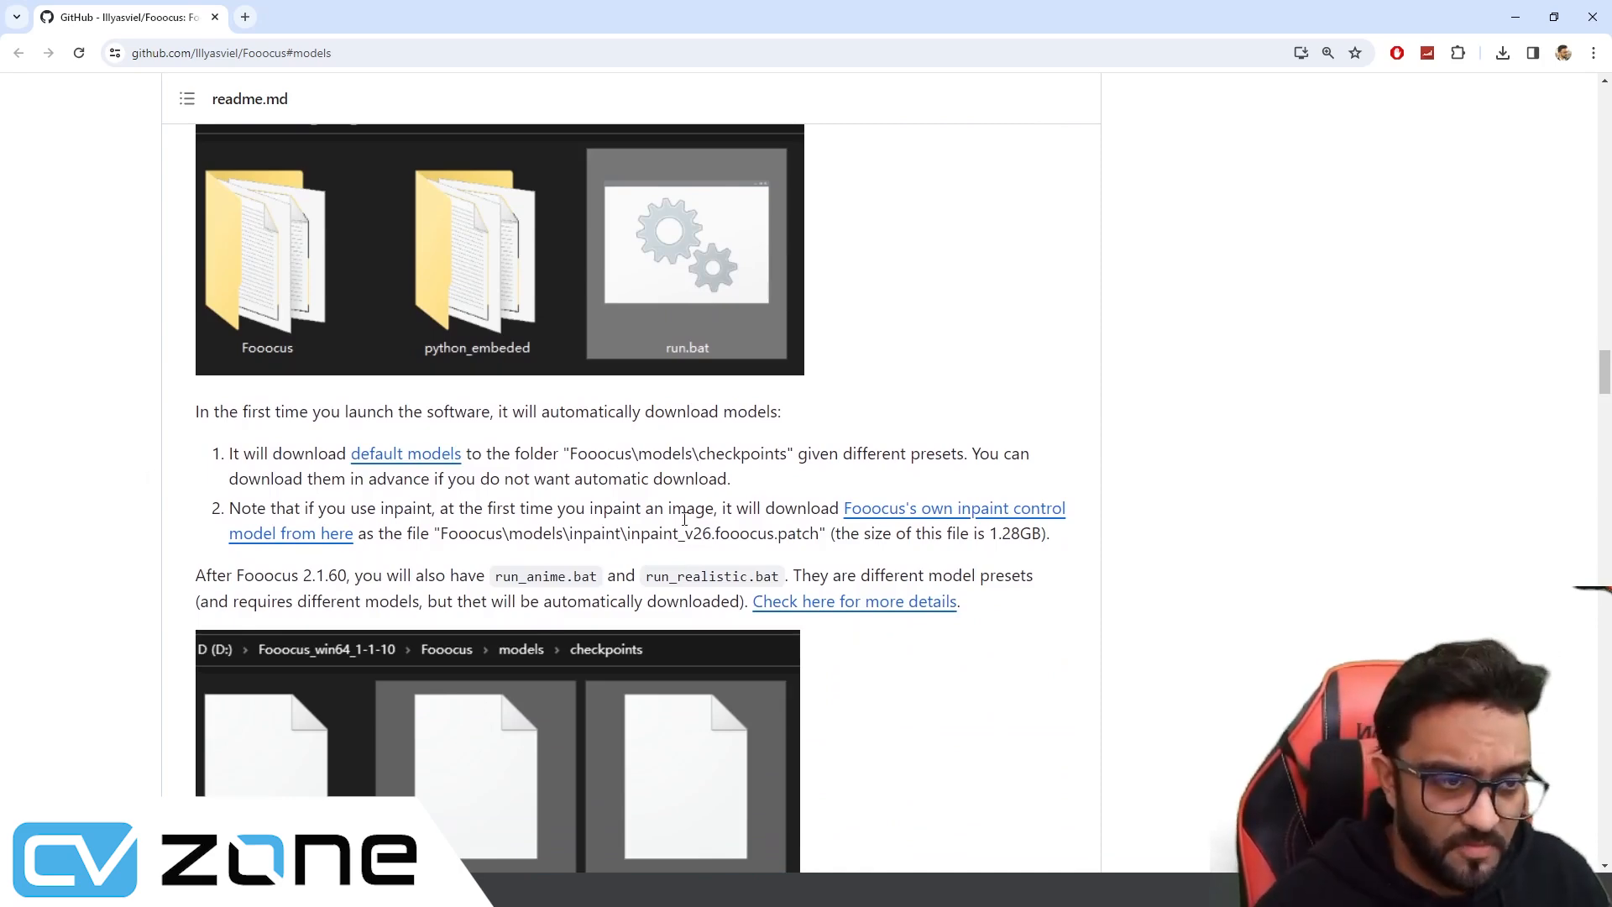
Open the default models link in a separate tab, examine the Default Models table and return to the download instructions
middle_click(428, 458)
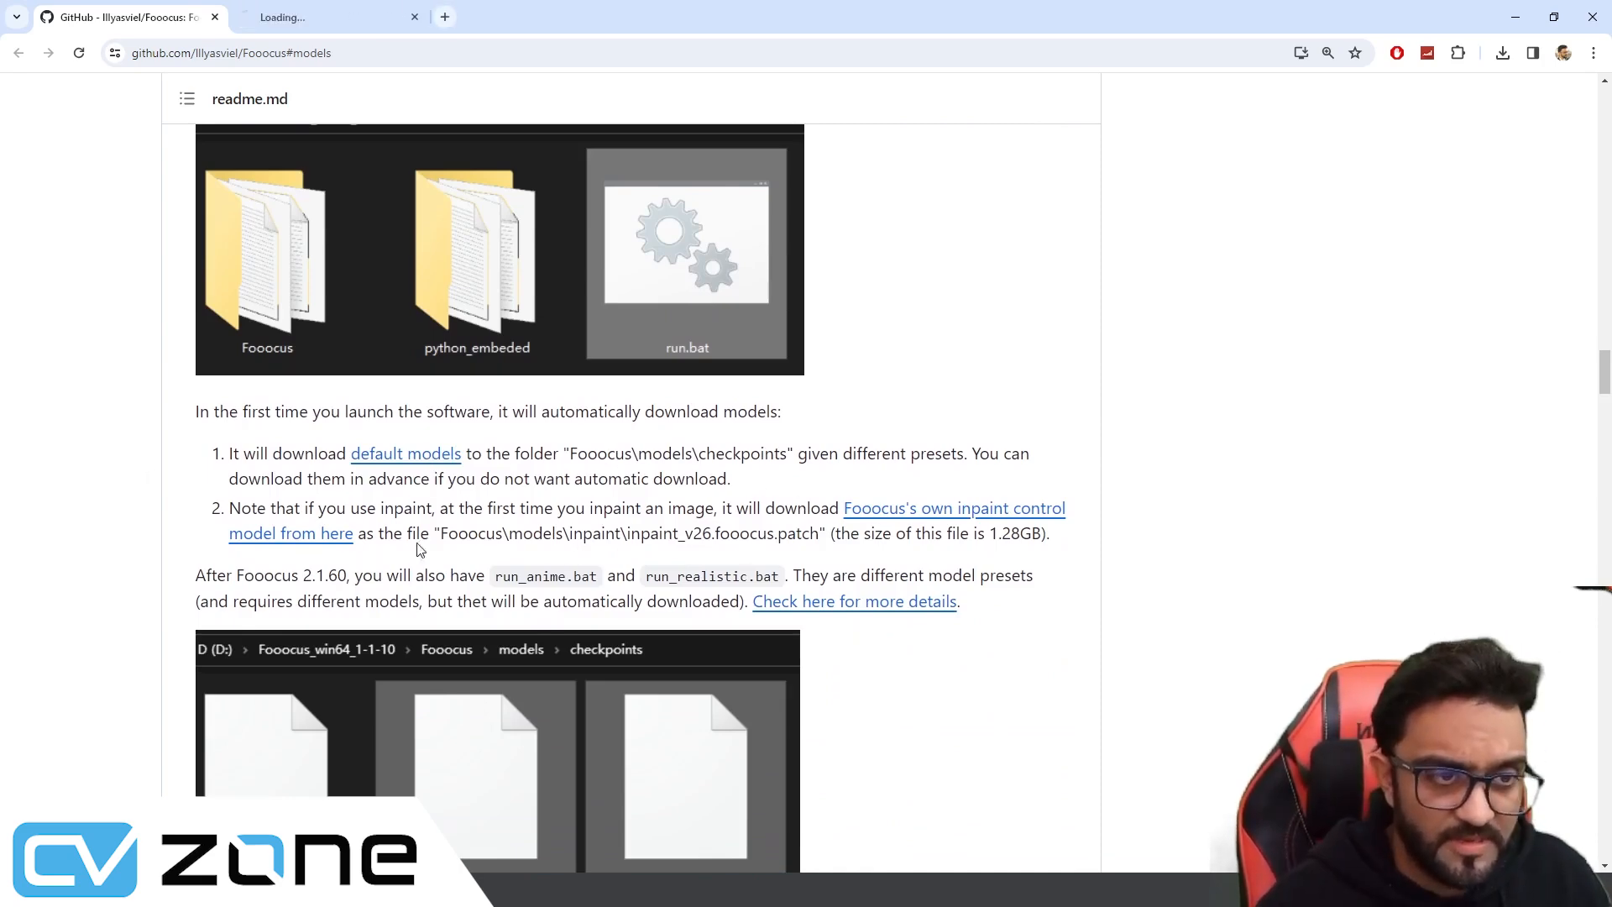
left_click(345, 13)
scroll(767, 630, "down", 2)
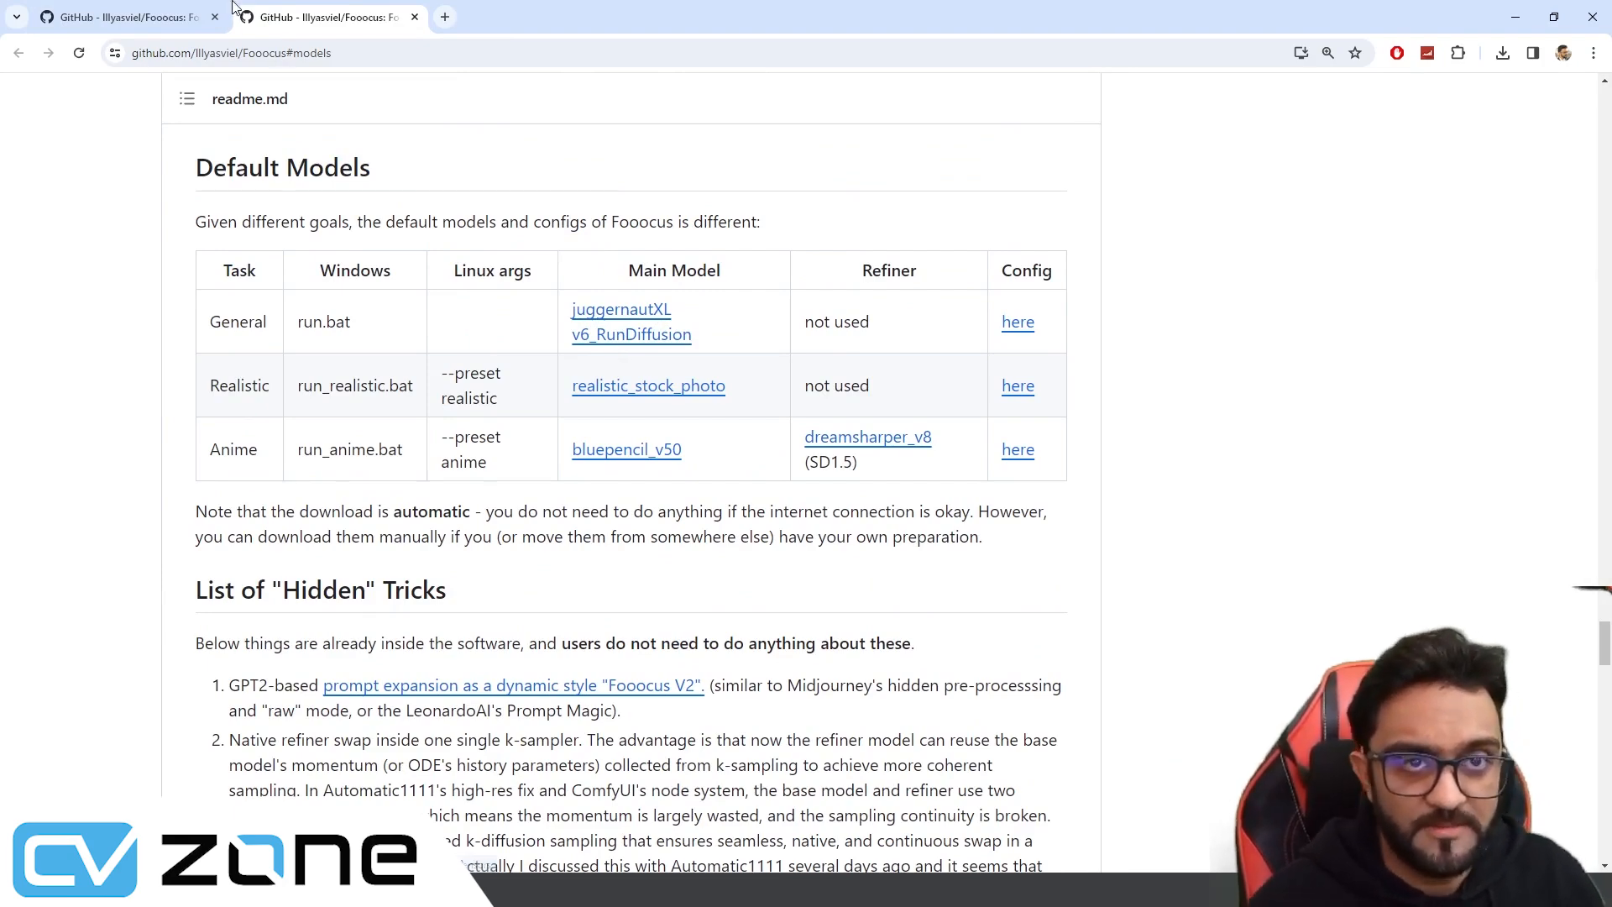
key("ctrl+shift+Tab")
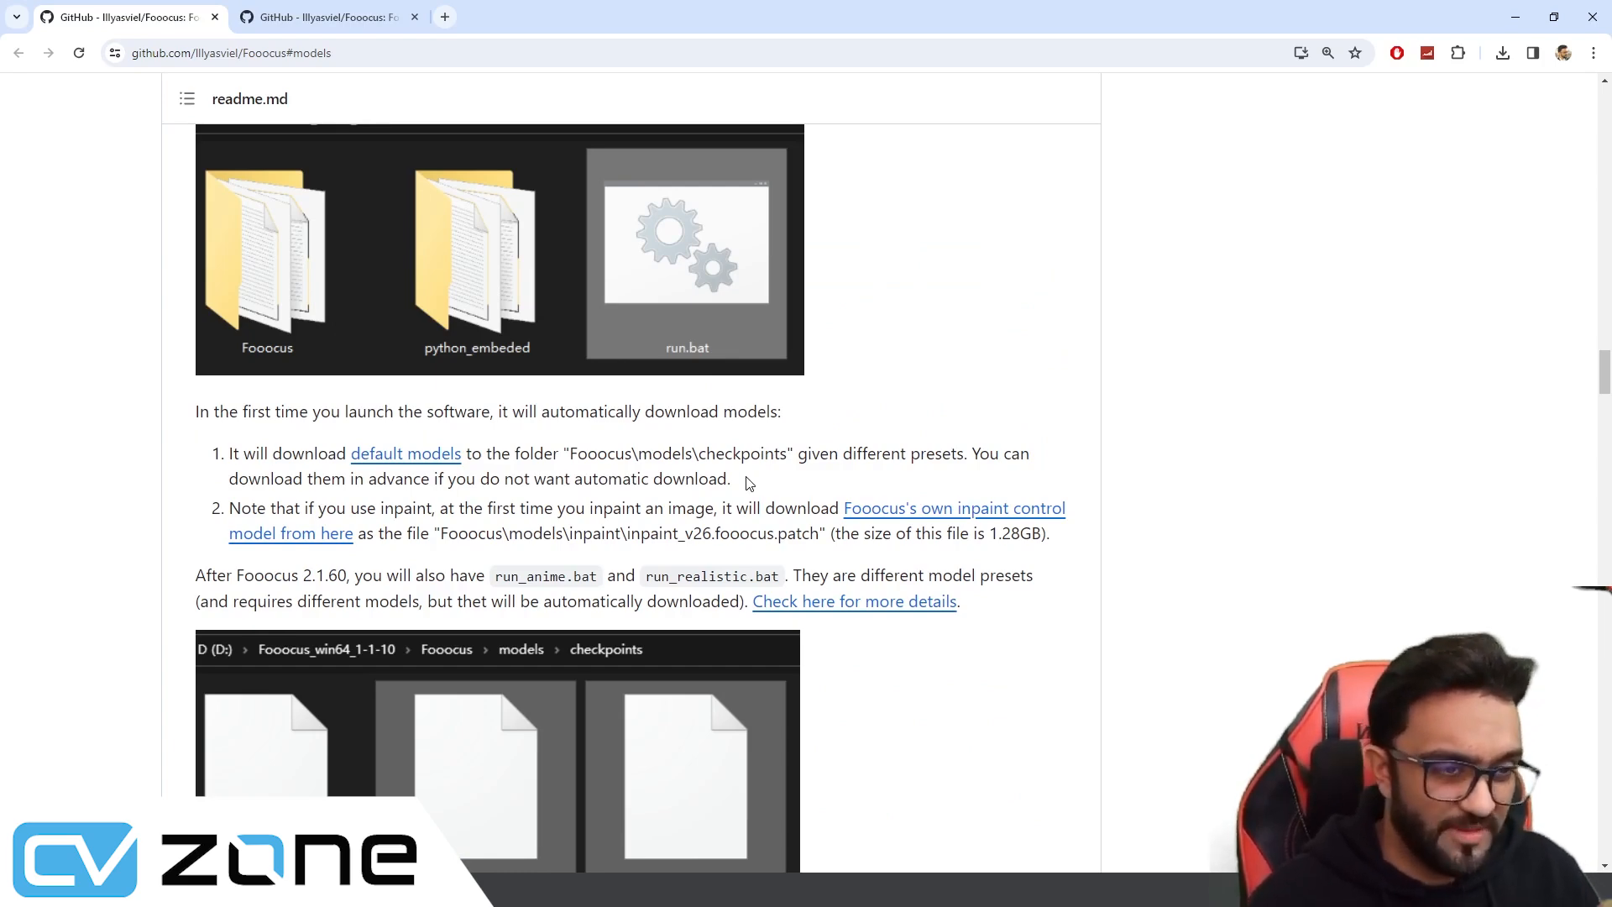
Review the run.bat and model download notes and continue through the readme towards the Linux (Using Anaconda) instructions
scroll(739, 474, "down", 4)
scroll(751, 457, "up", 5)
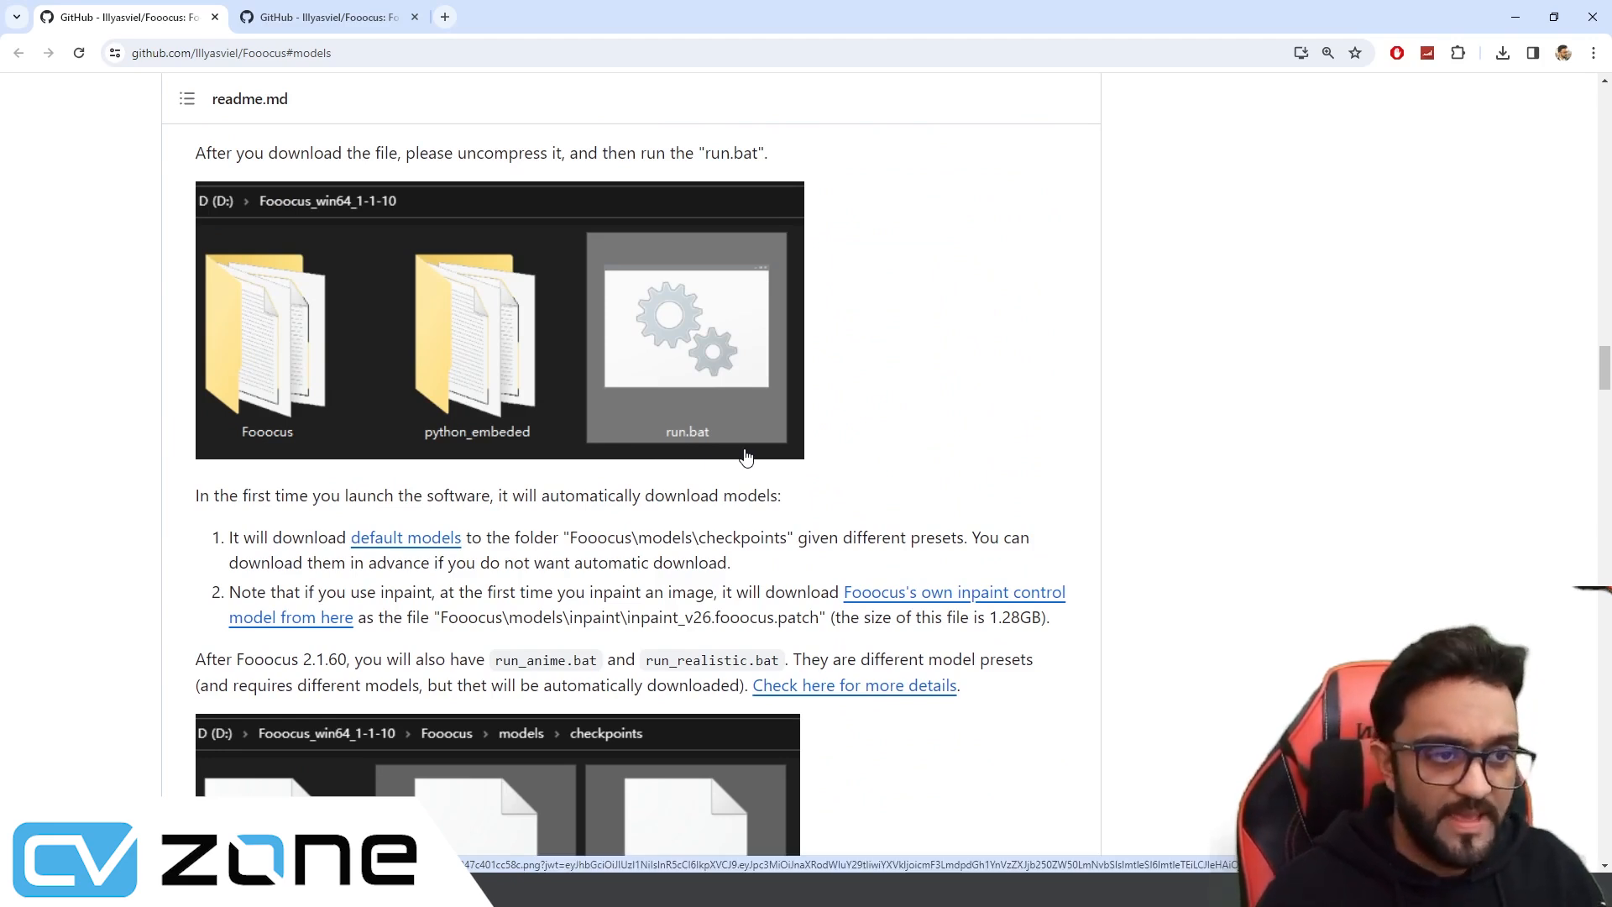
scroll(814, 550, "down", 1)
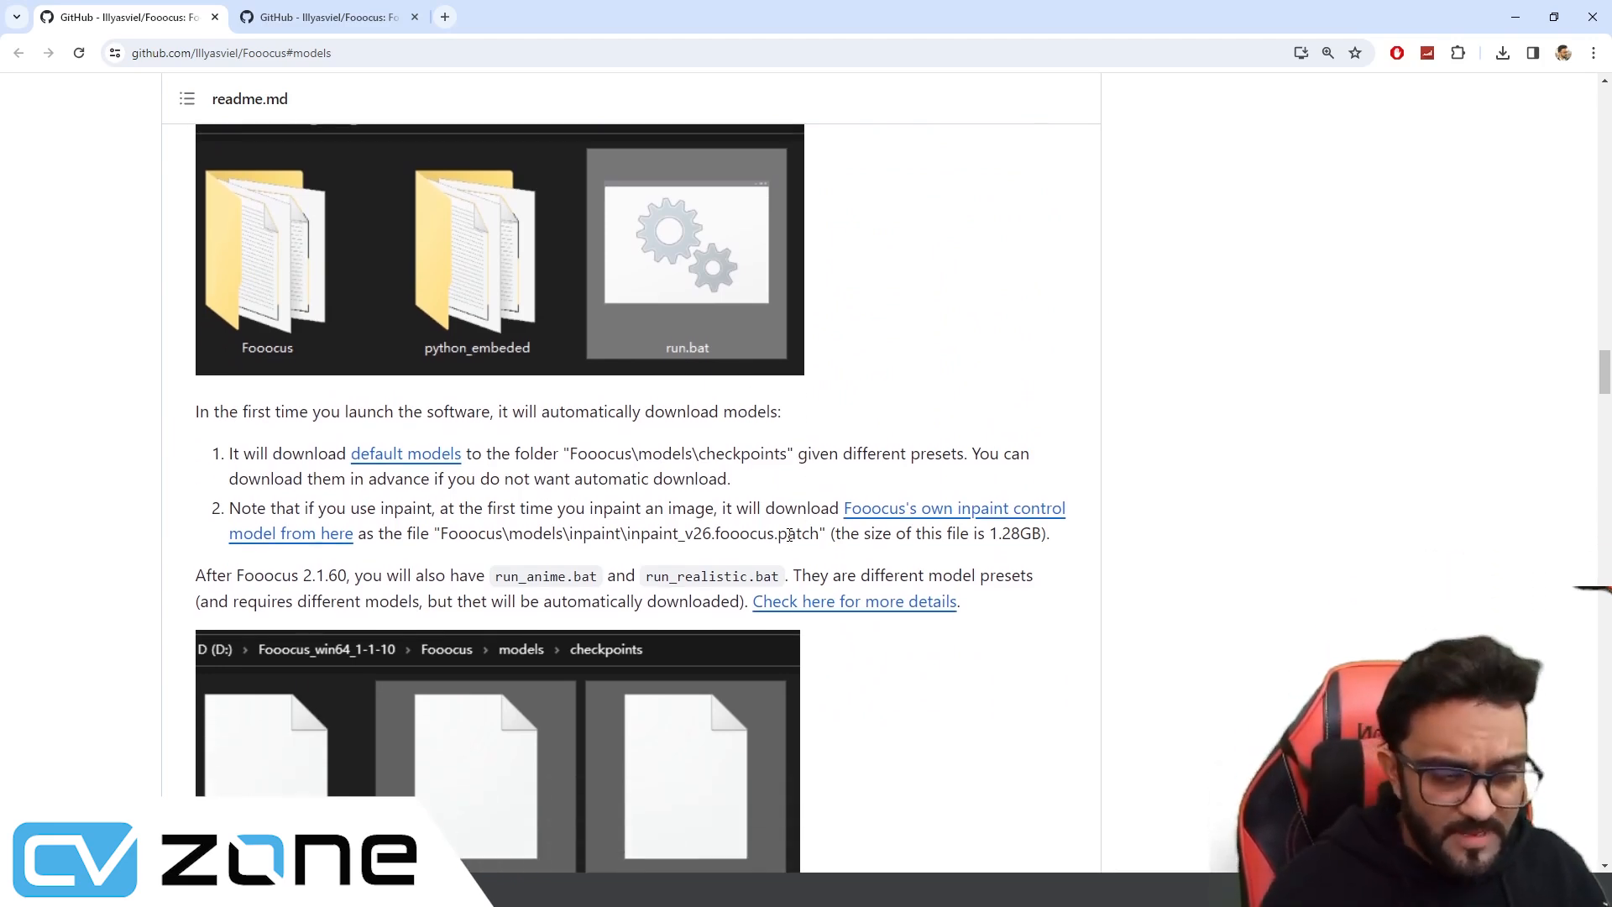
scroll(627, 464, "down", 15)
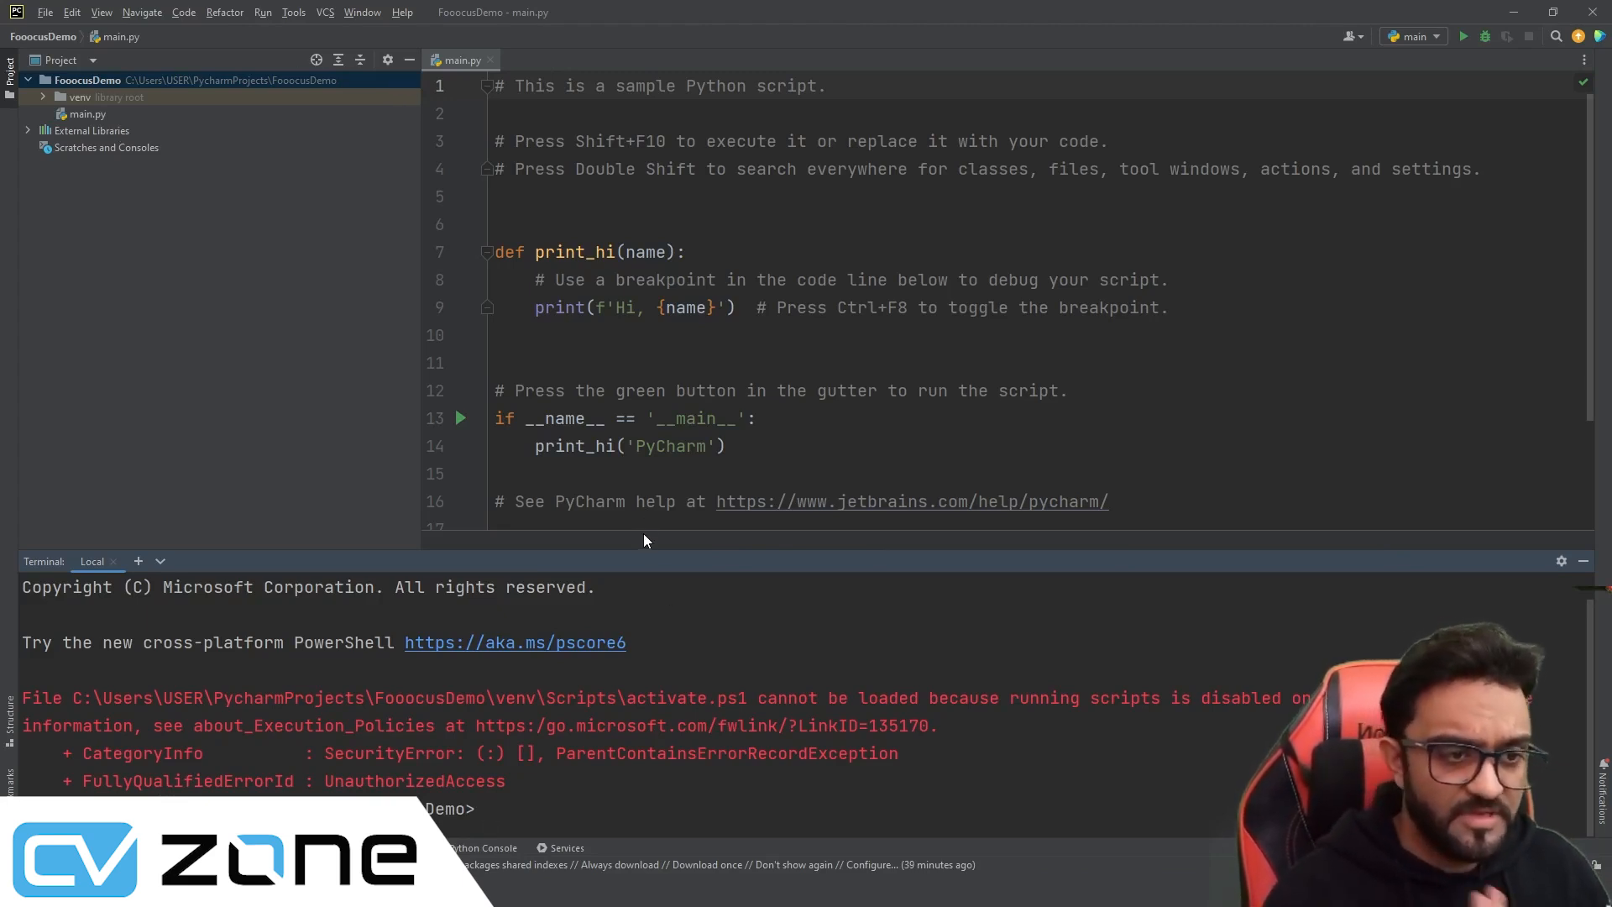
In PyCharm, enlarge the terminal area and open a Command Prompt session for the FooocusDemo project, checking its venv prefix
mouse_move(642, 549)
left_mouse_down()
mouse_move(648, 626)
mouse_move(649, 525)
left_mouse_up()
left_click(160, 531)
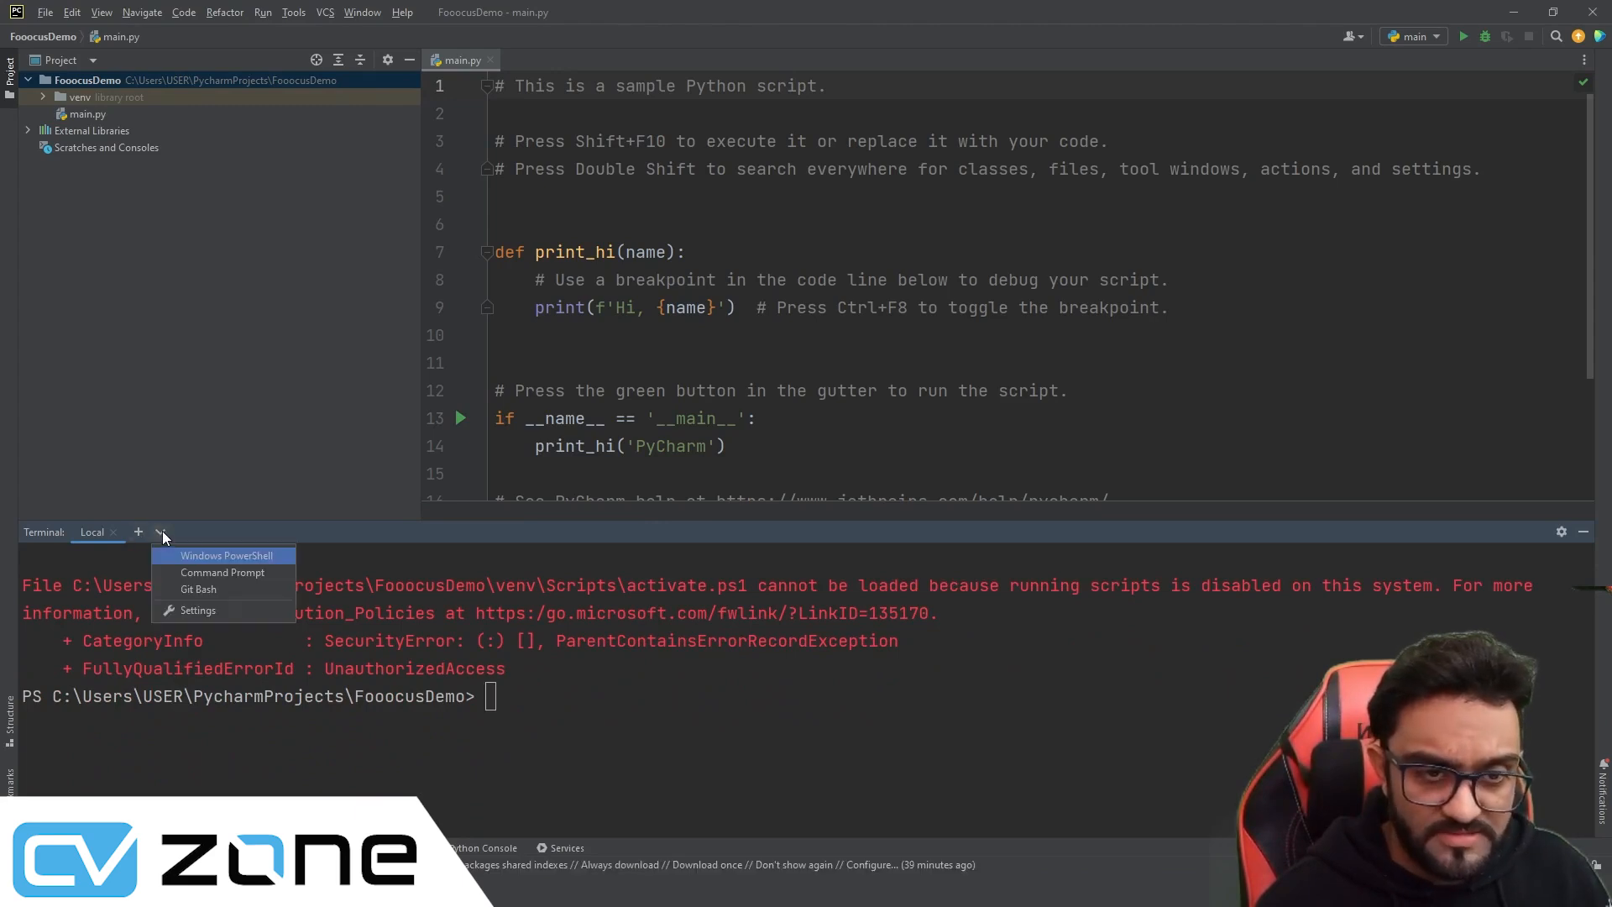
left_click(241, 574)
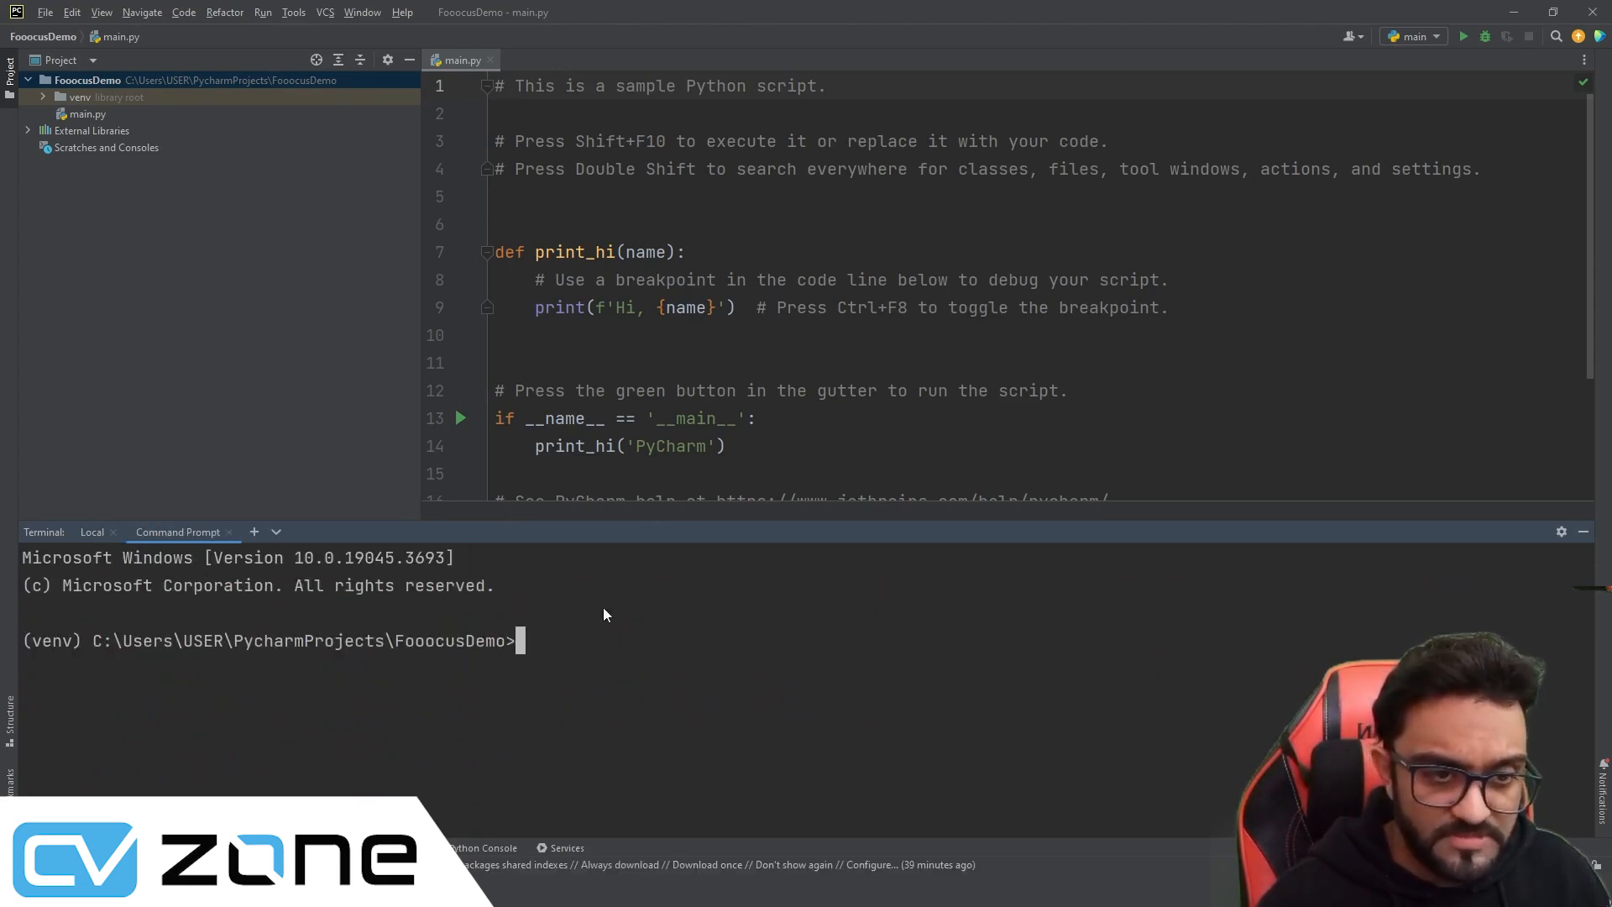
left_click_drag(28, 641, 68, 645)
left_click_drag(1611, 326, 936, 86)
triple_click(511, 367)
key("ctrl+c")
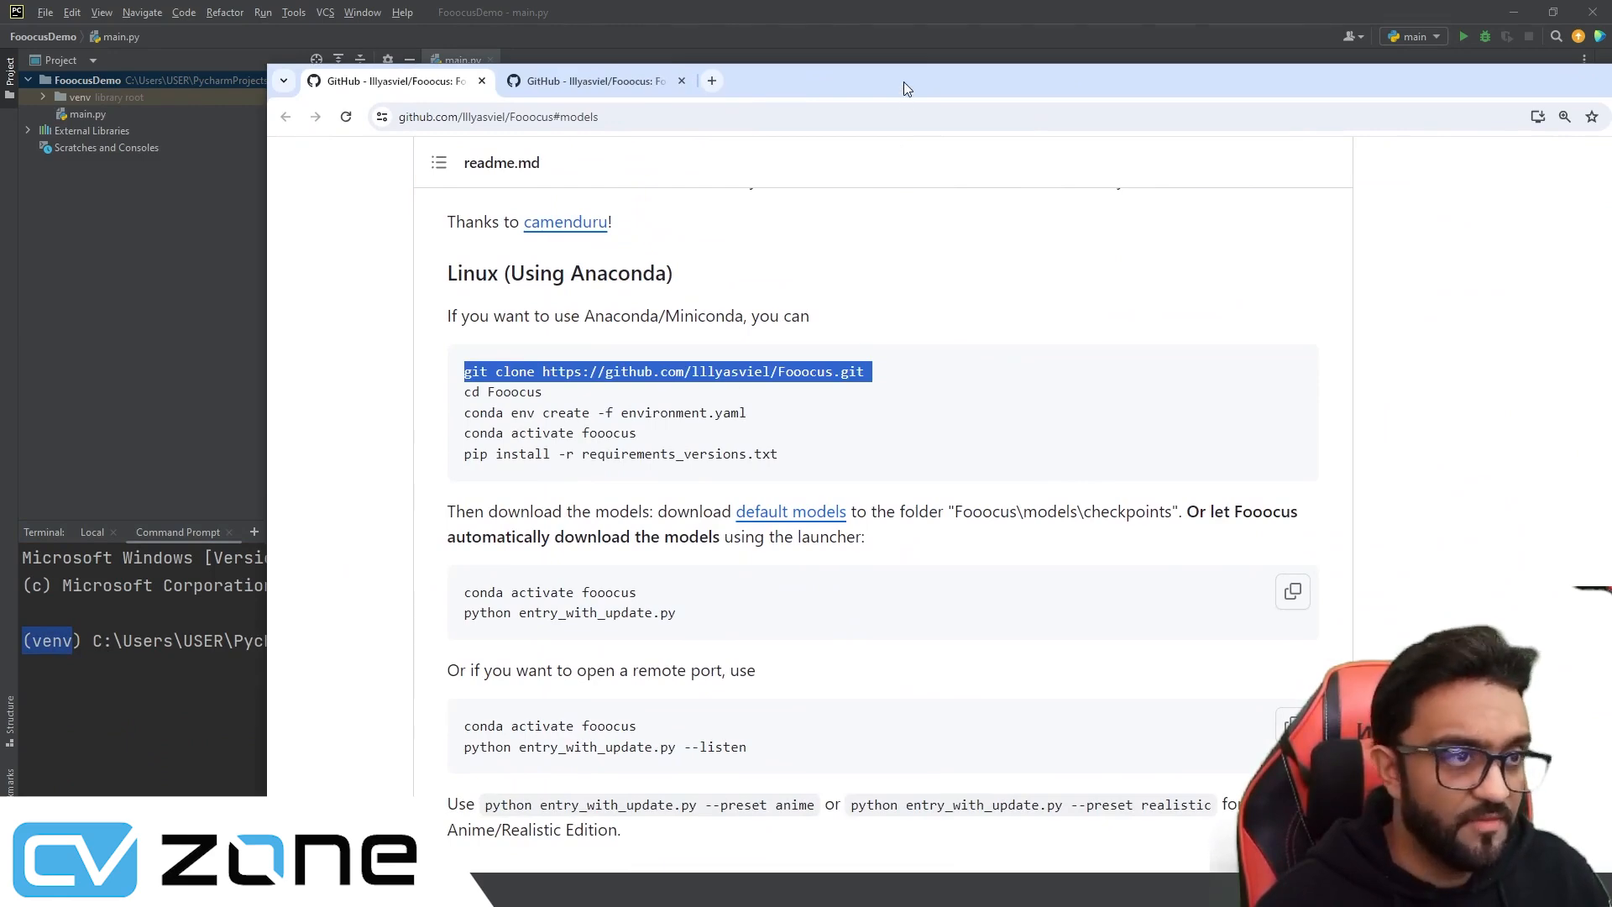
left_click_drag(904, 82, 1611, 84)
key("ctrl+v")
key("Return")
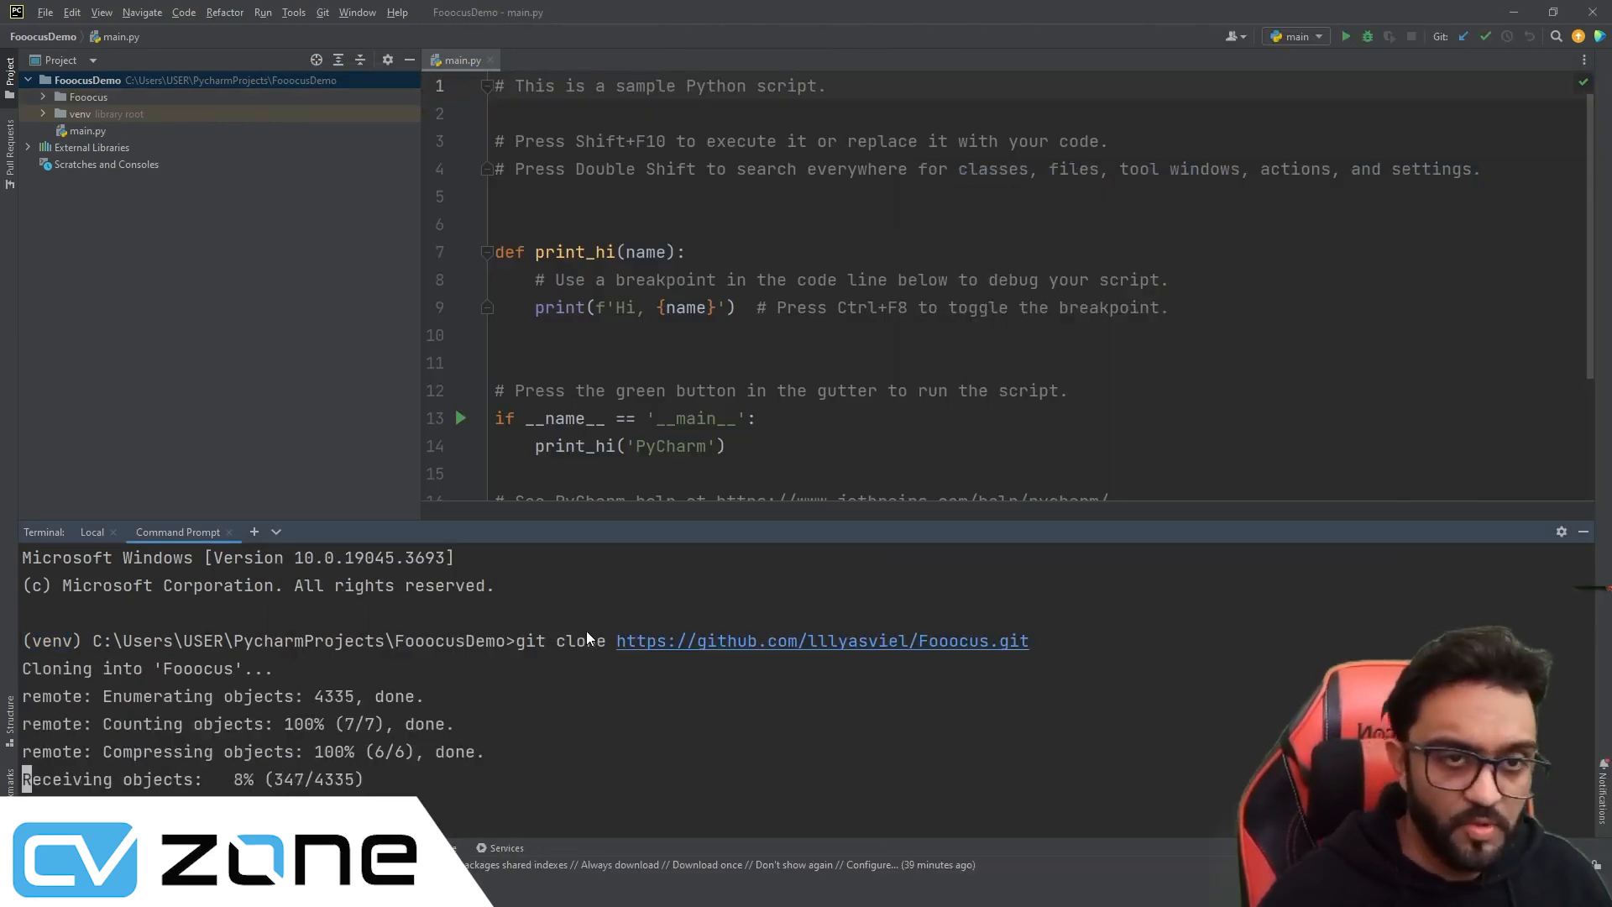
Expand the cloned Fooocus folder in the project tree and look through its files, including requirements_versions.txt and launch.py
double_click(98, 95)
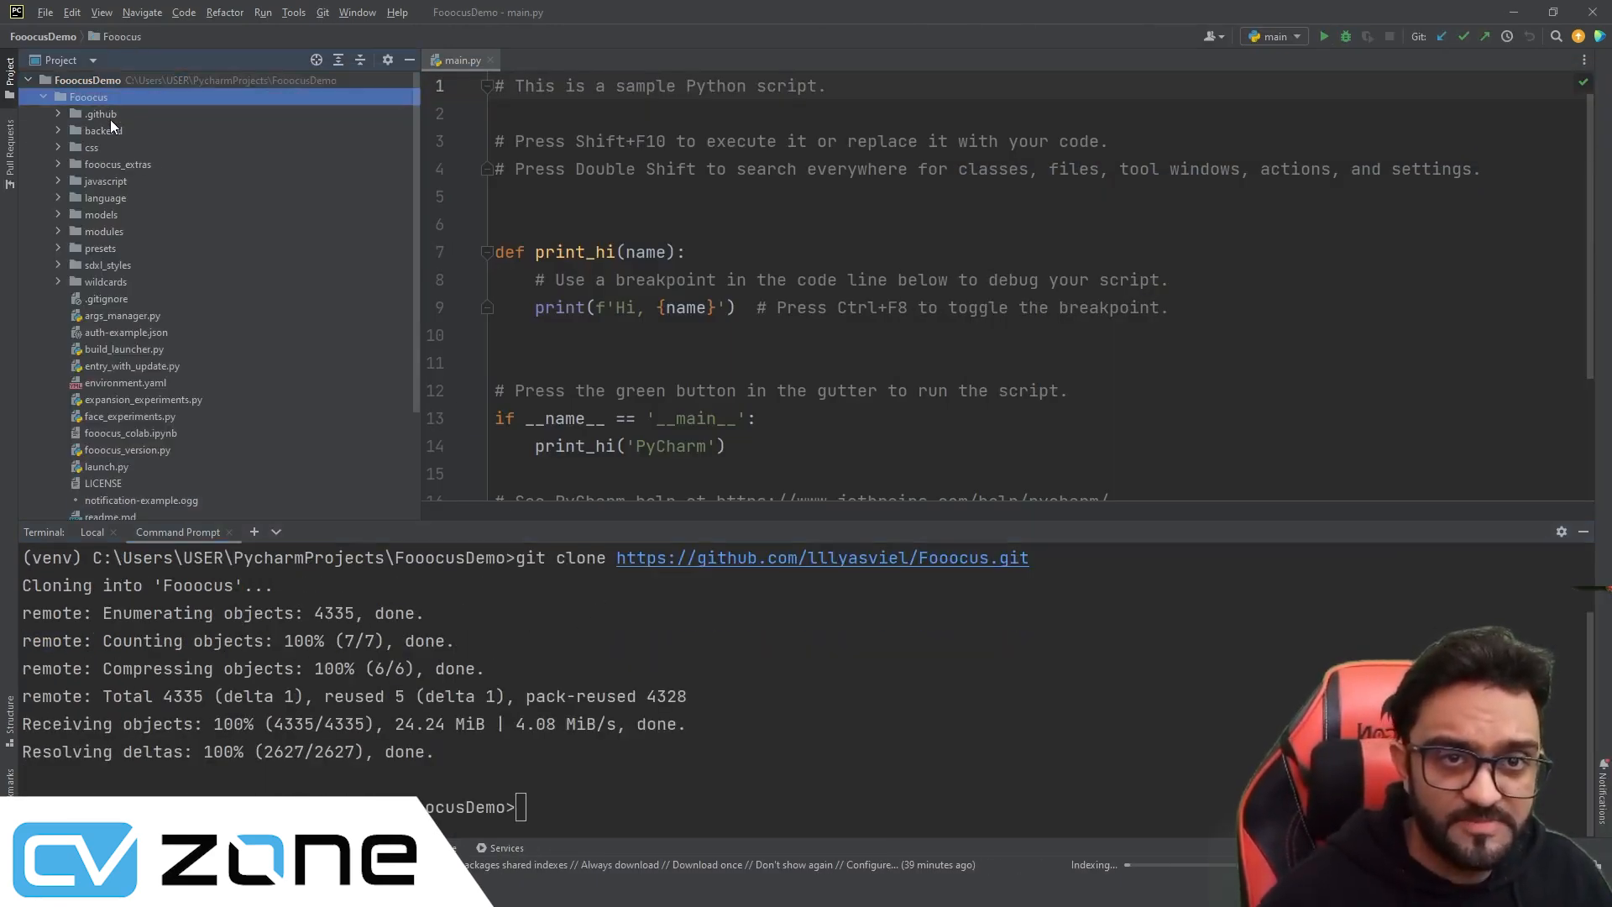
scroll(156, 289, "down", 3)
scroll(128, 388, "up", 3)
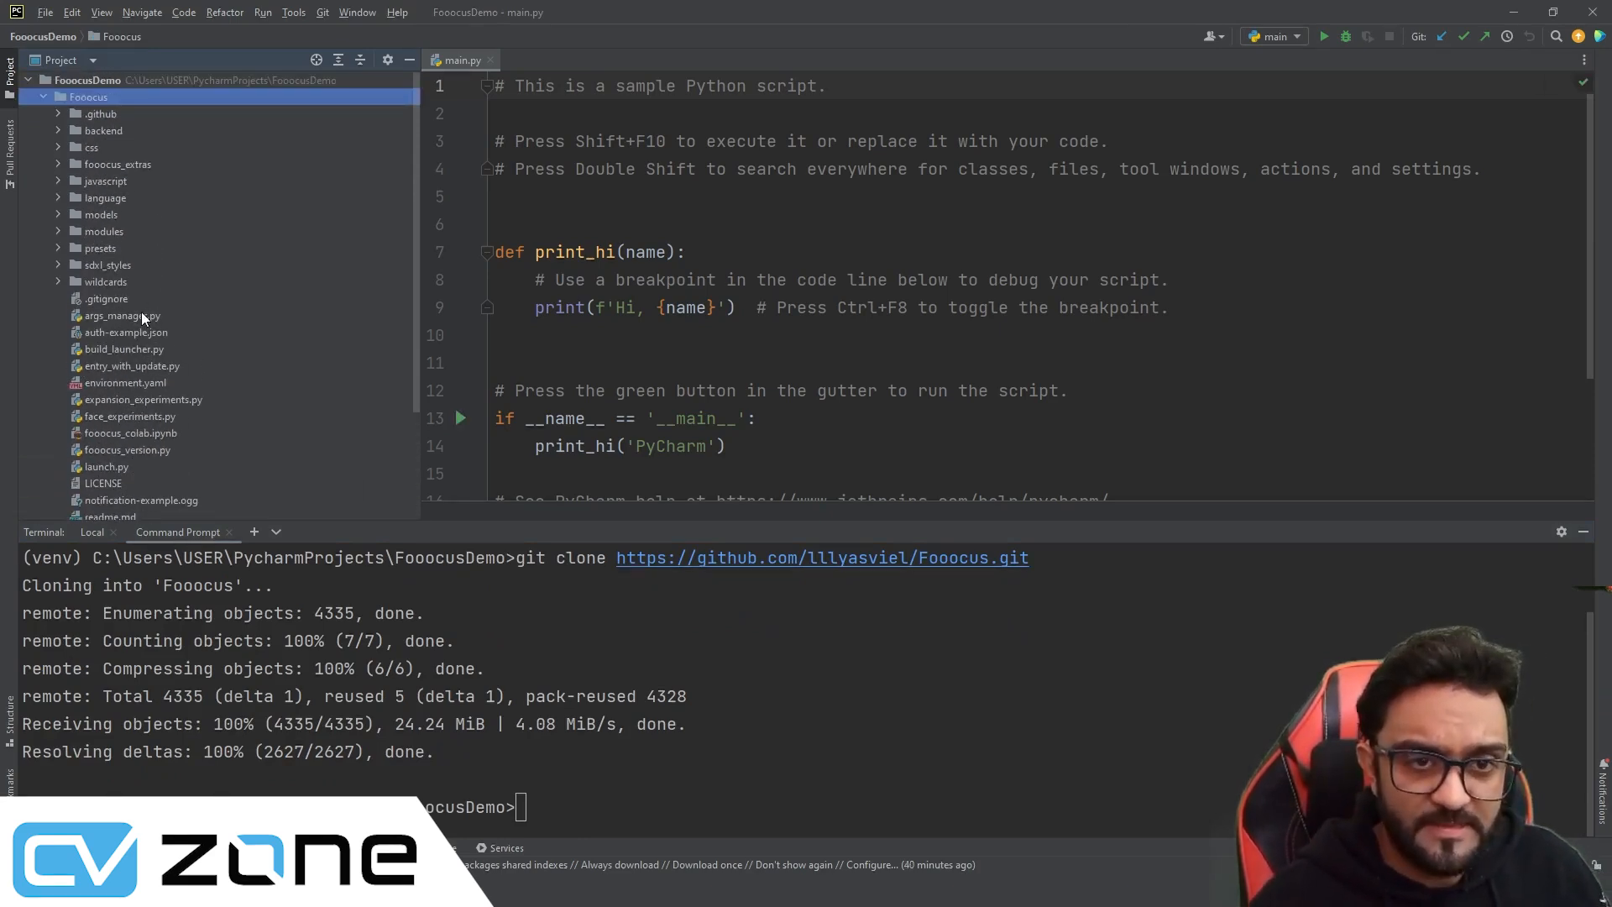
scroll(141, 316, "down", 3)
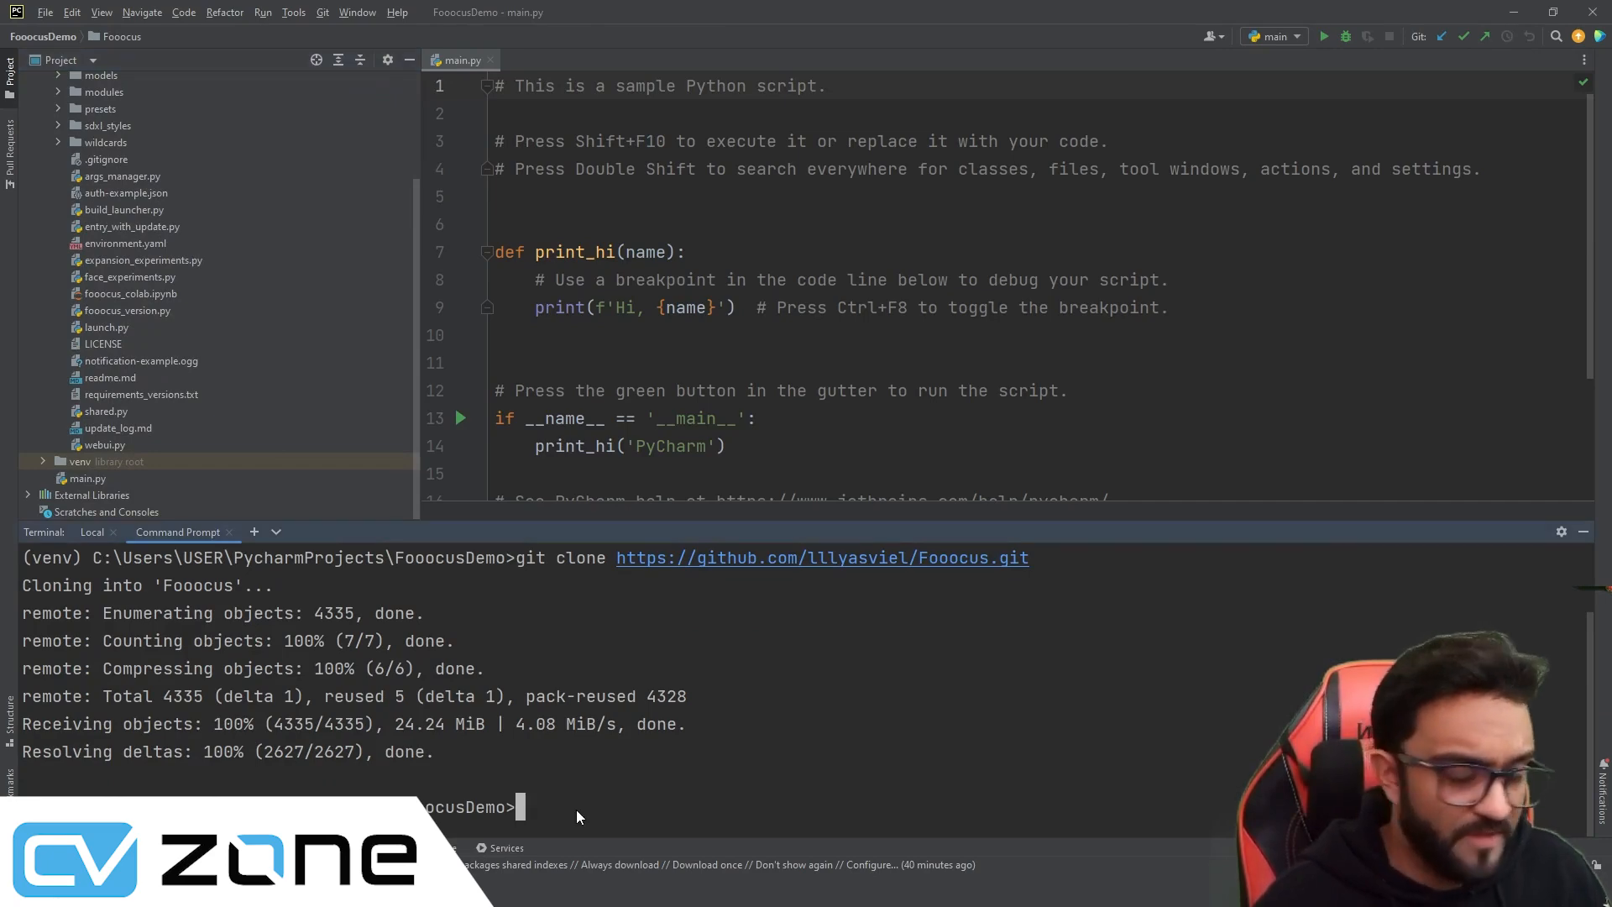
Copy "pip install -r requirements_versions.txt" from the readme's Linux section and try to run it from the FooocusDemo root in the Command Prompt terminal
key("alt+Tab")
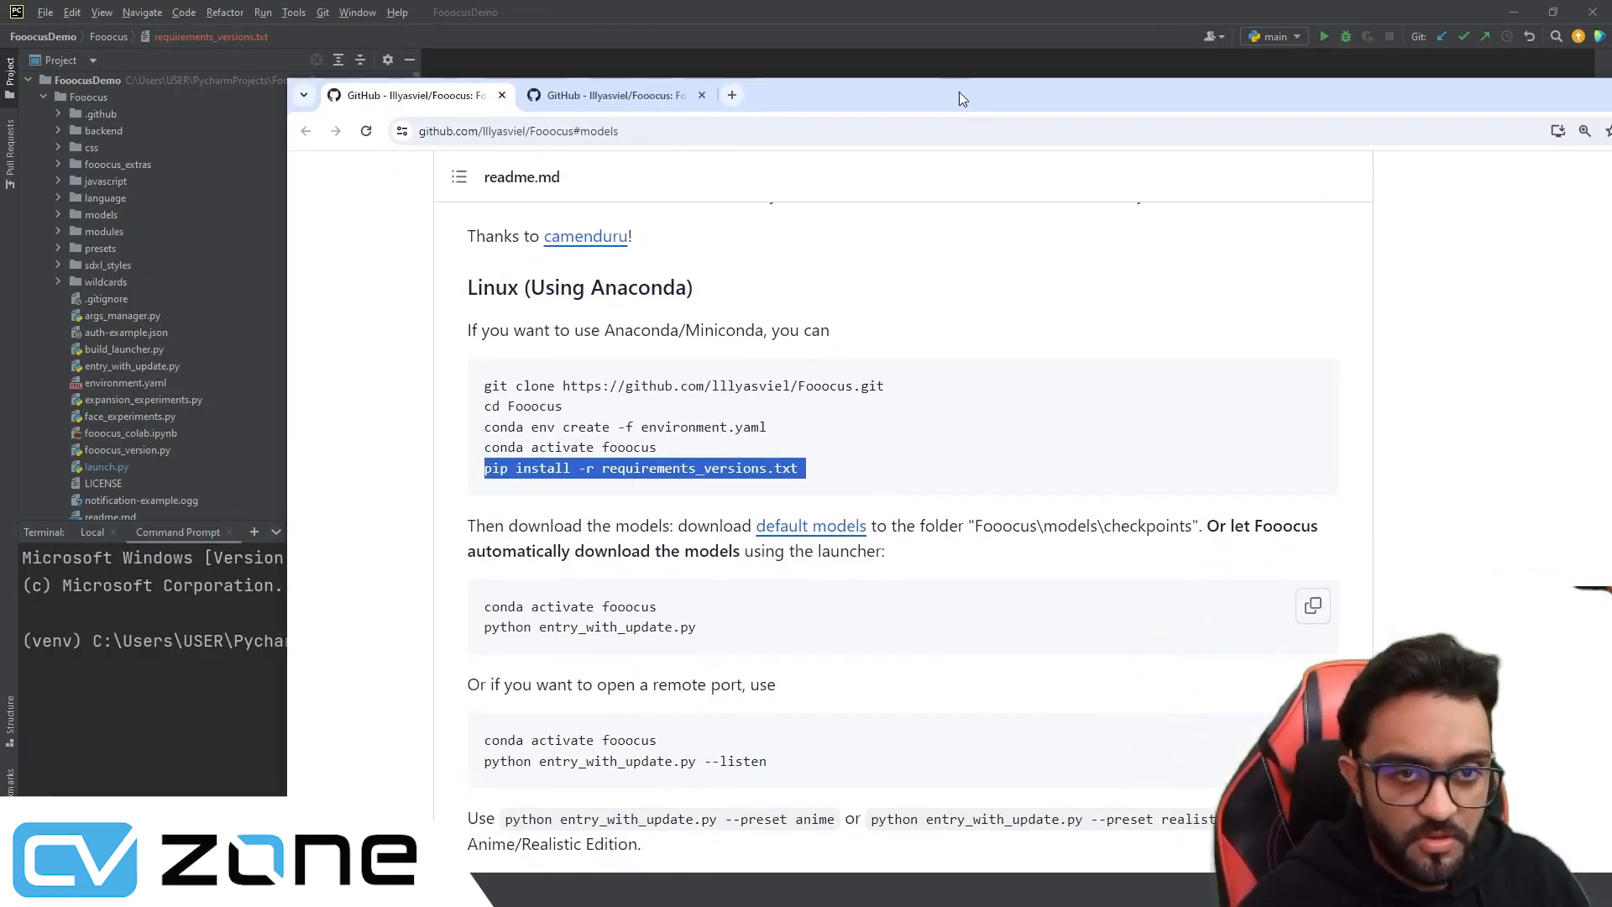
left_click_drag(793, 97, 1015, 135)
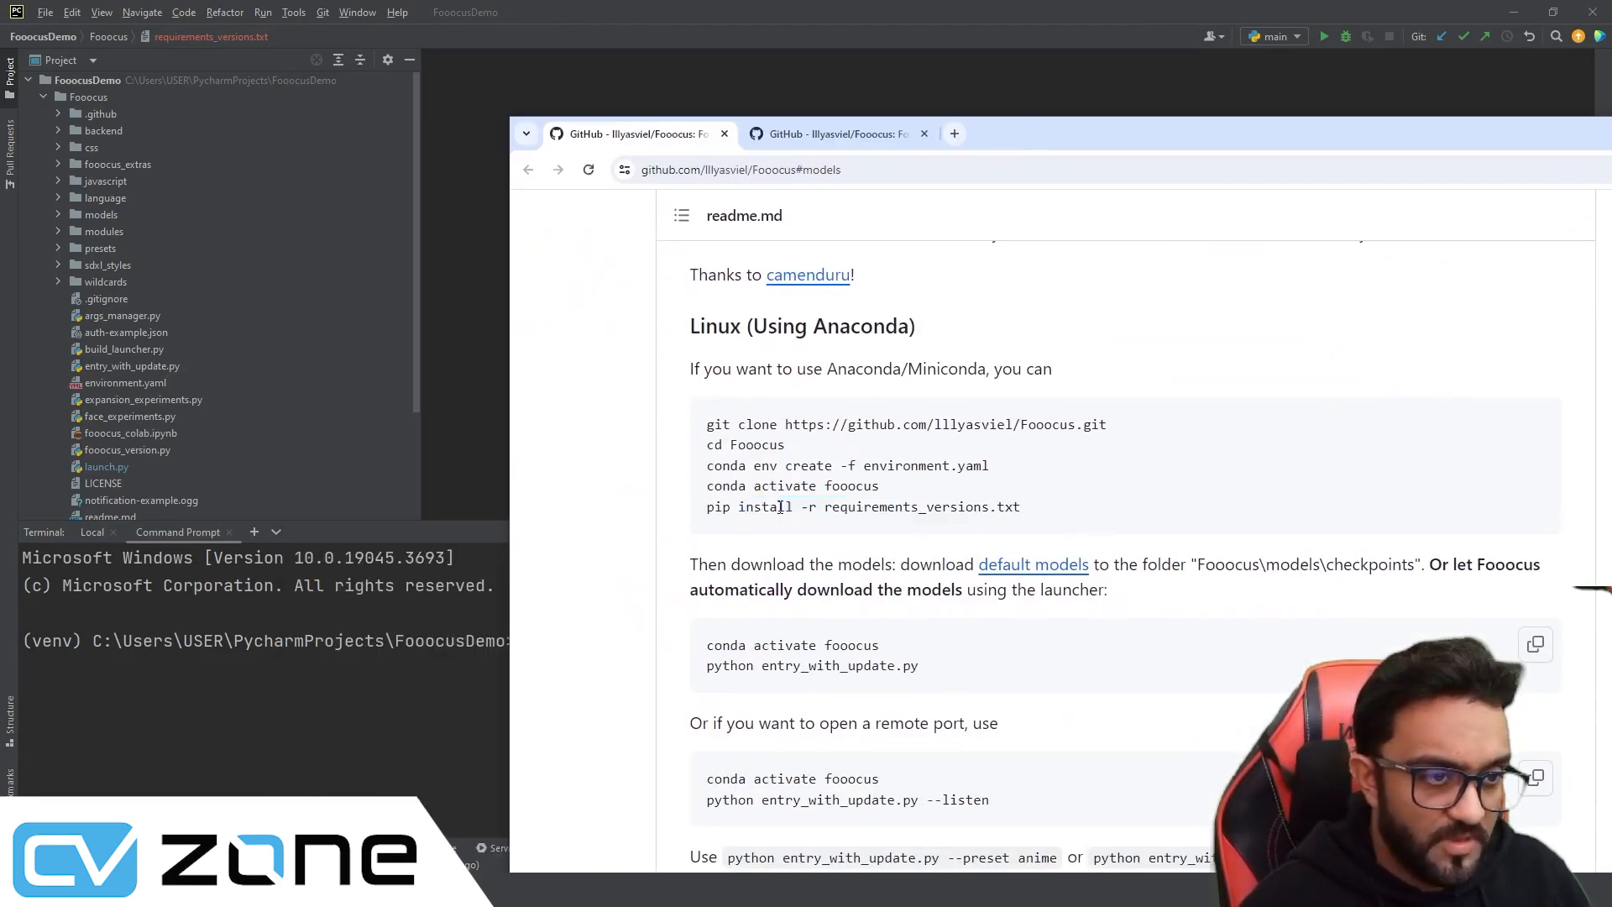
left_click(371, 688)
type("pip install -r requirements_versions.txt")
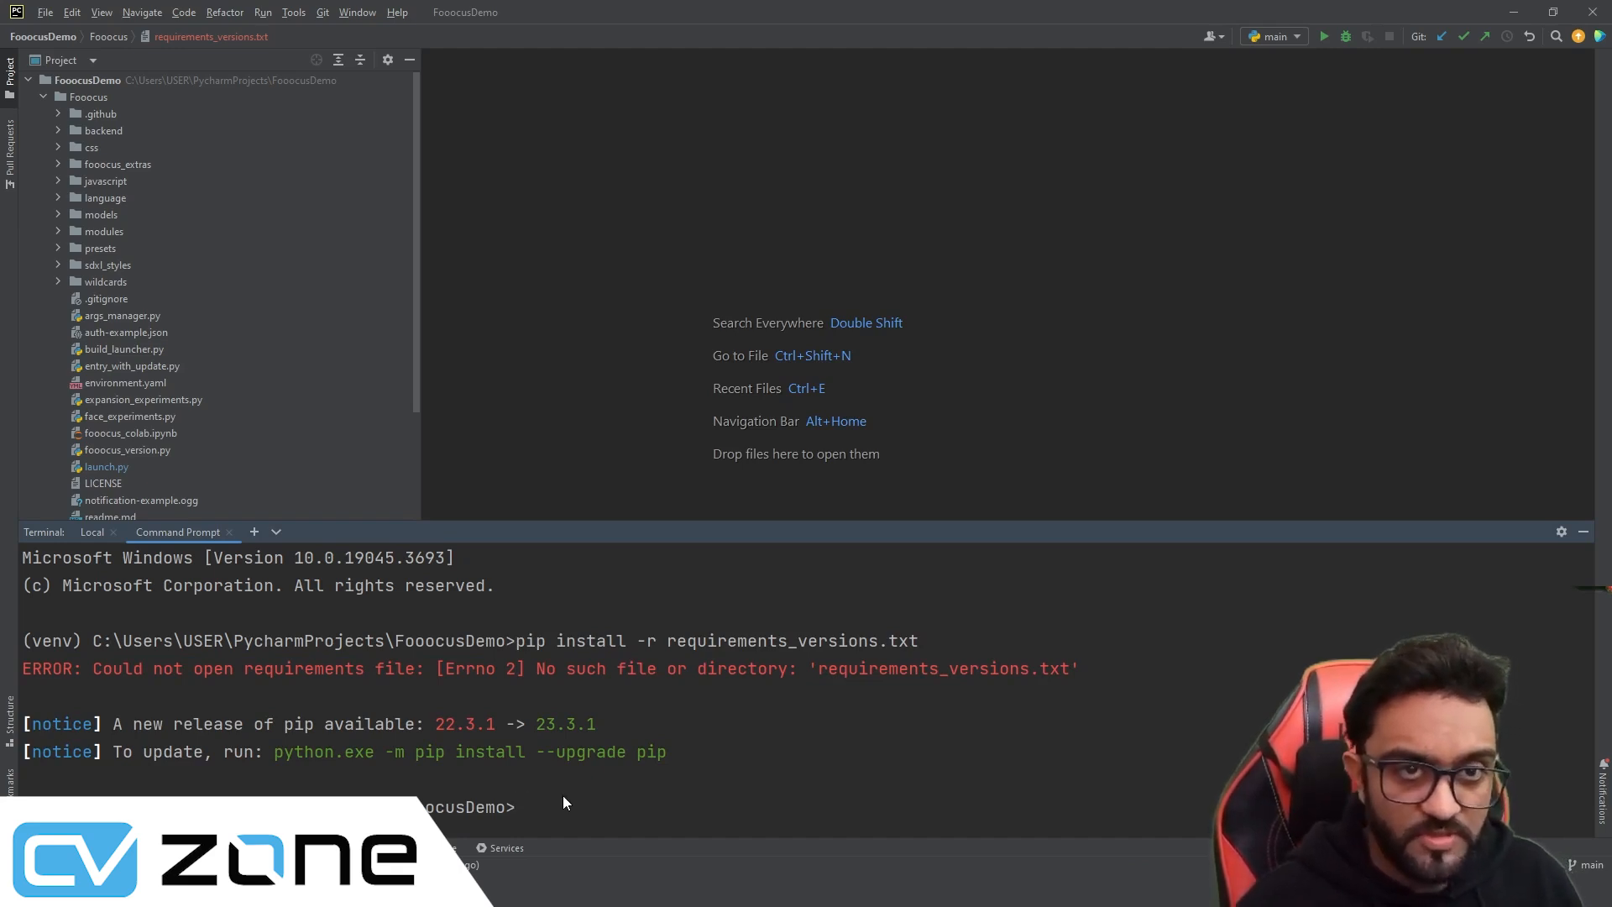
Change into the Fooocus folder with "cd Fooocus" and rerun "pip install -r requirements_versions.txt" there
type("Fooocus")
key("Return")
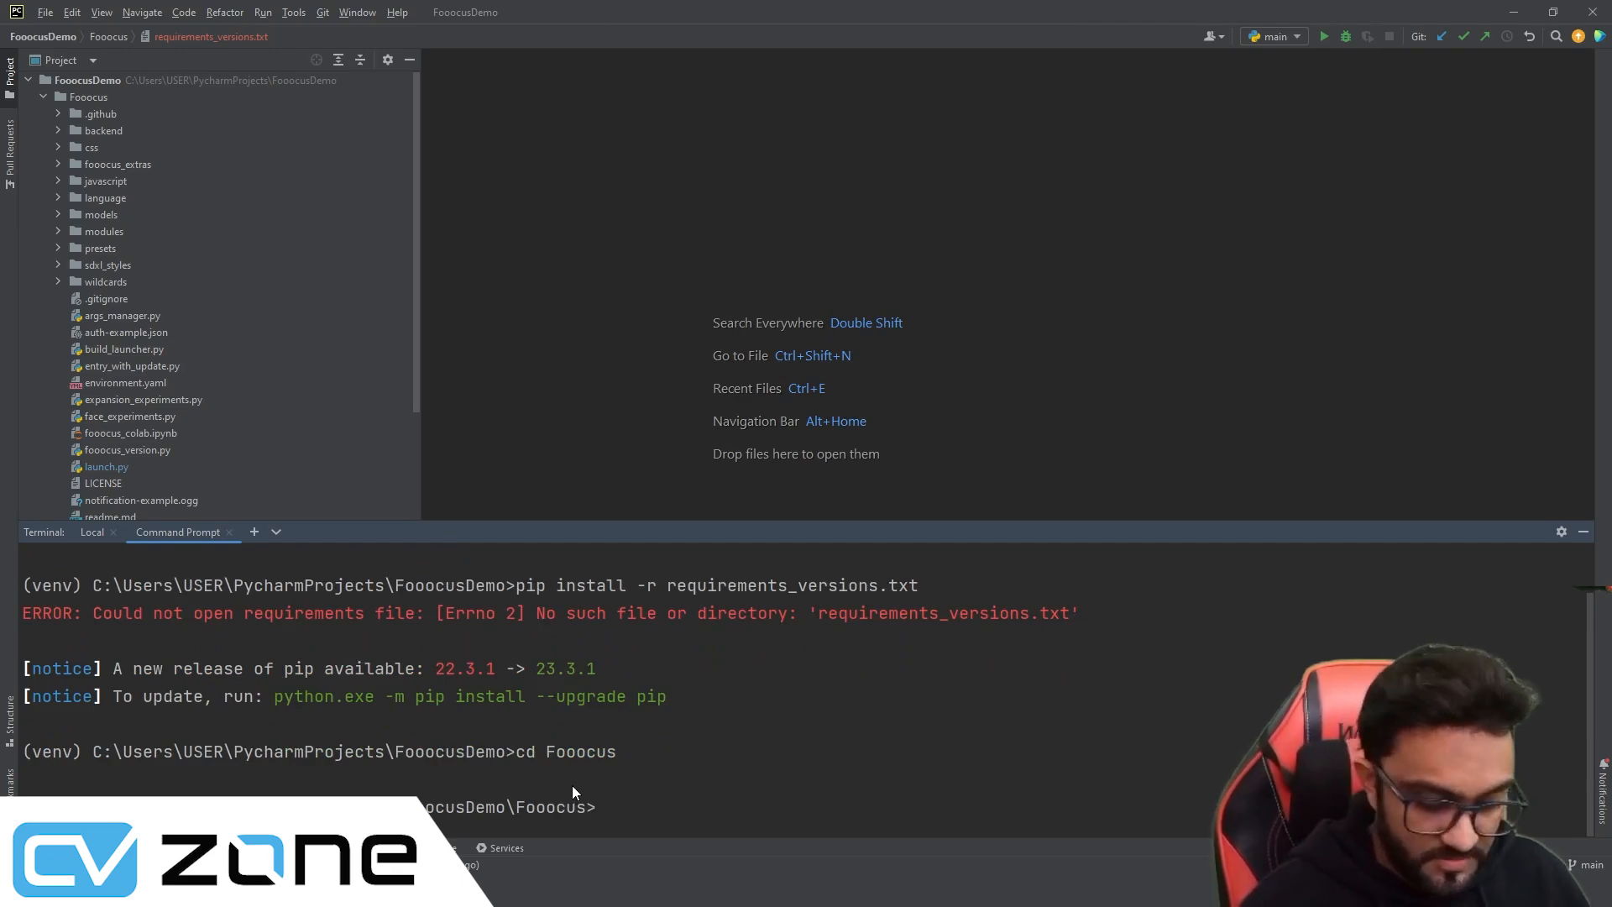
key("Up")
key("Up")
key("Return")
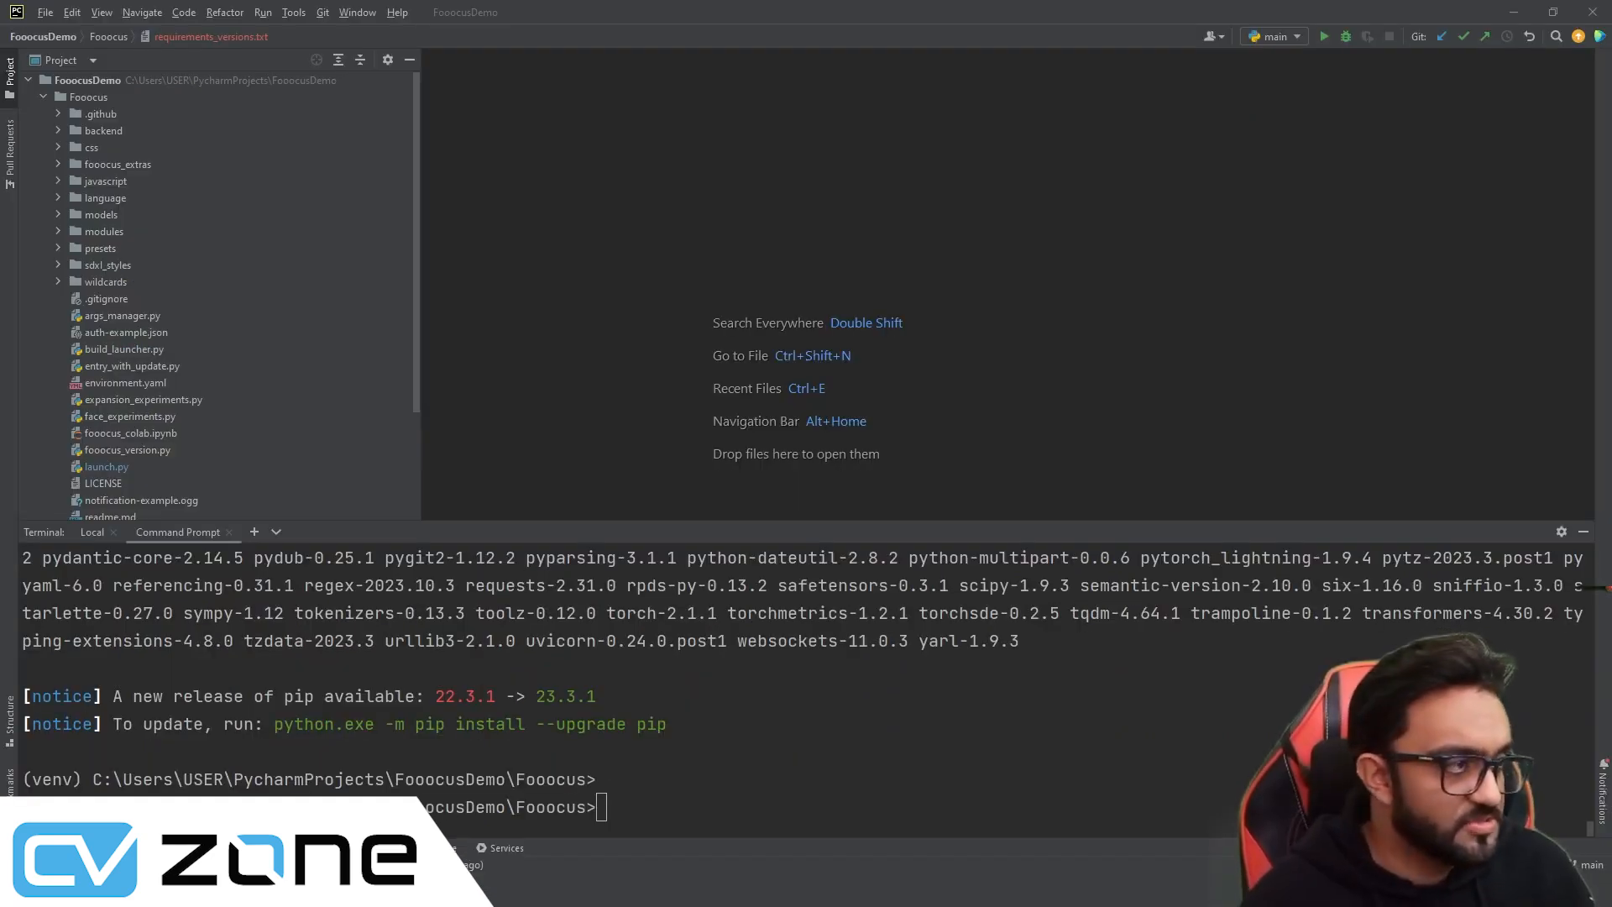
Check the readme's launcher instructions for the entry_with_update.py script and return to the Fooocus files in PyCharm's project tree
left_click_drag(1611, 139, 1451, 66)
scroll(590, 557, "down", 1)
scroll(590, 556, "down", 1)
left_click_drag(422, 508, 562, 508)
left_click_drag(1361, 65, 1611, 84)
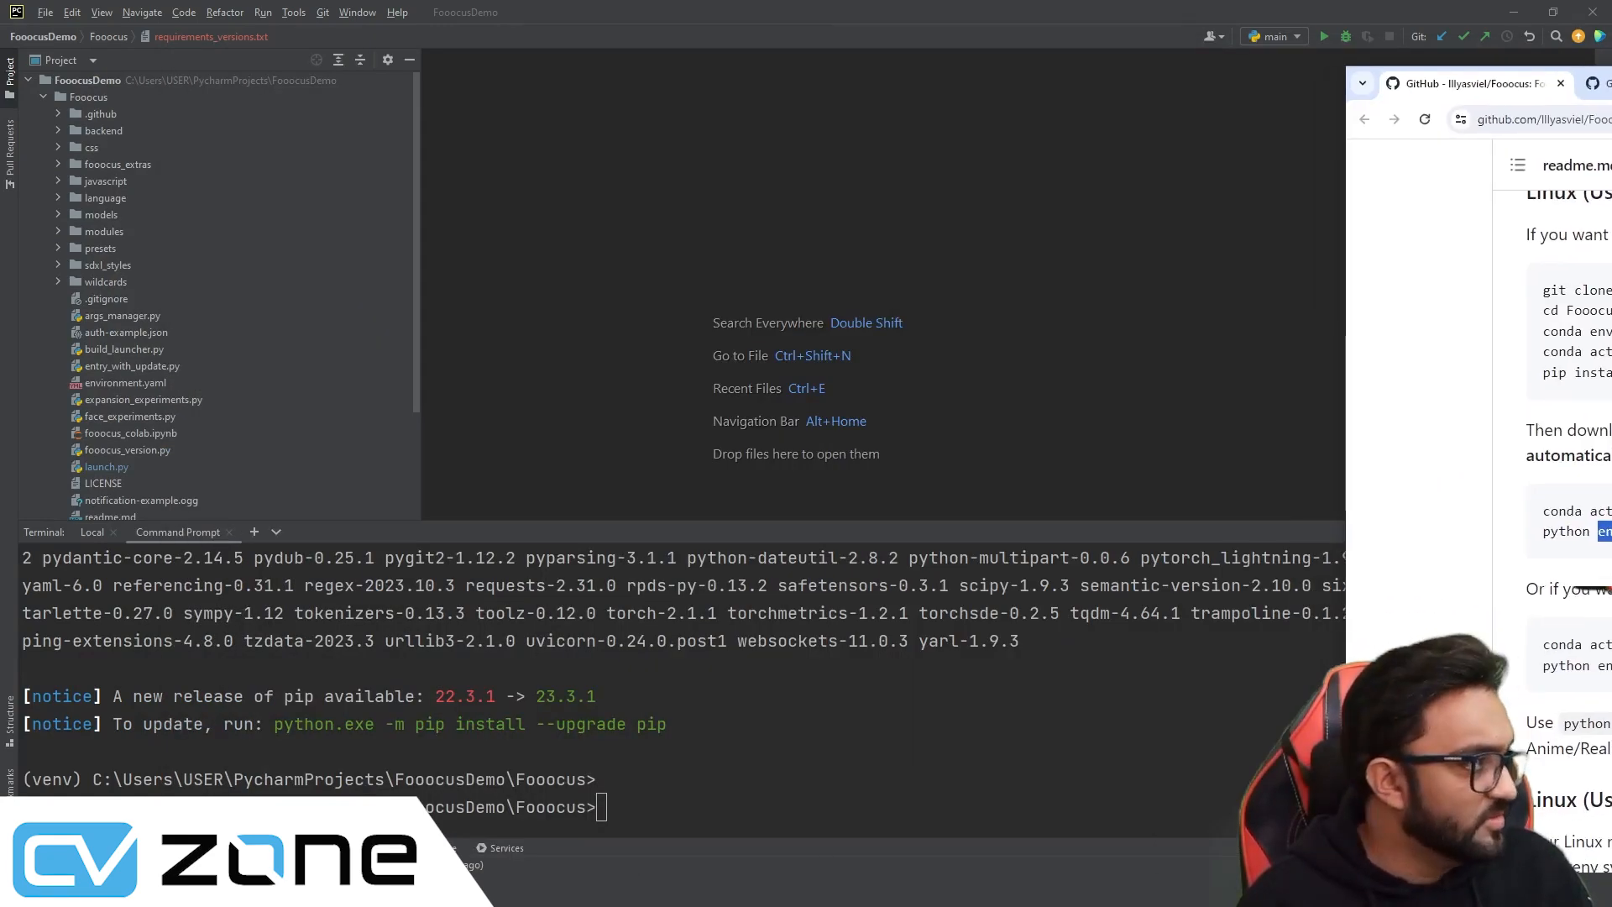
left_click(950, 134)
scroll(254, 406, "down", 3)
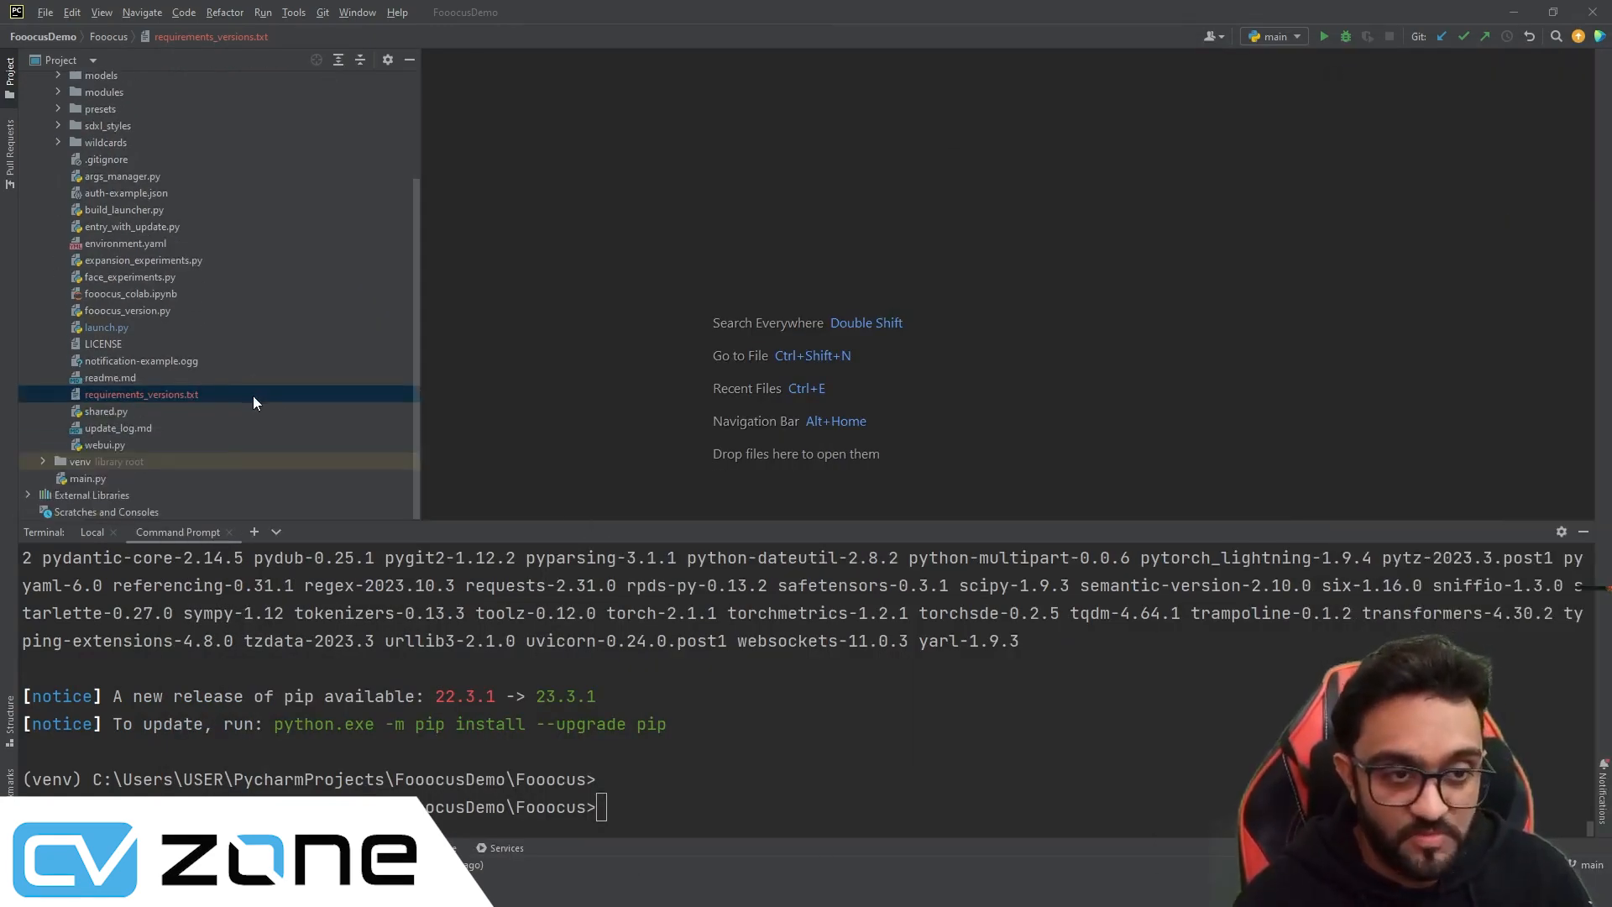
Open entry_with_update.py from the Fooocus folder, run it and check its output
left_click_drag(569, 526, 587, 399)
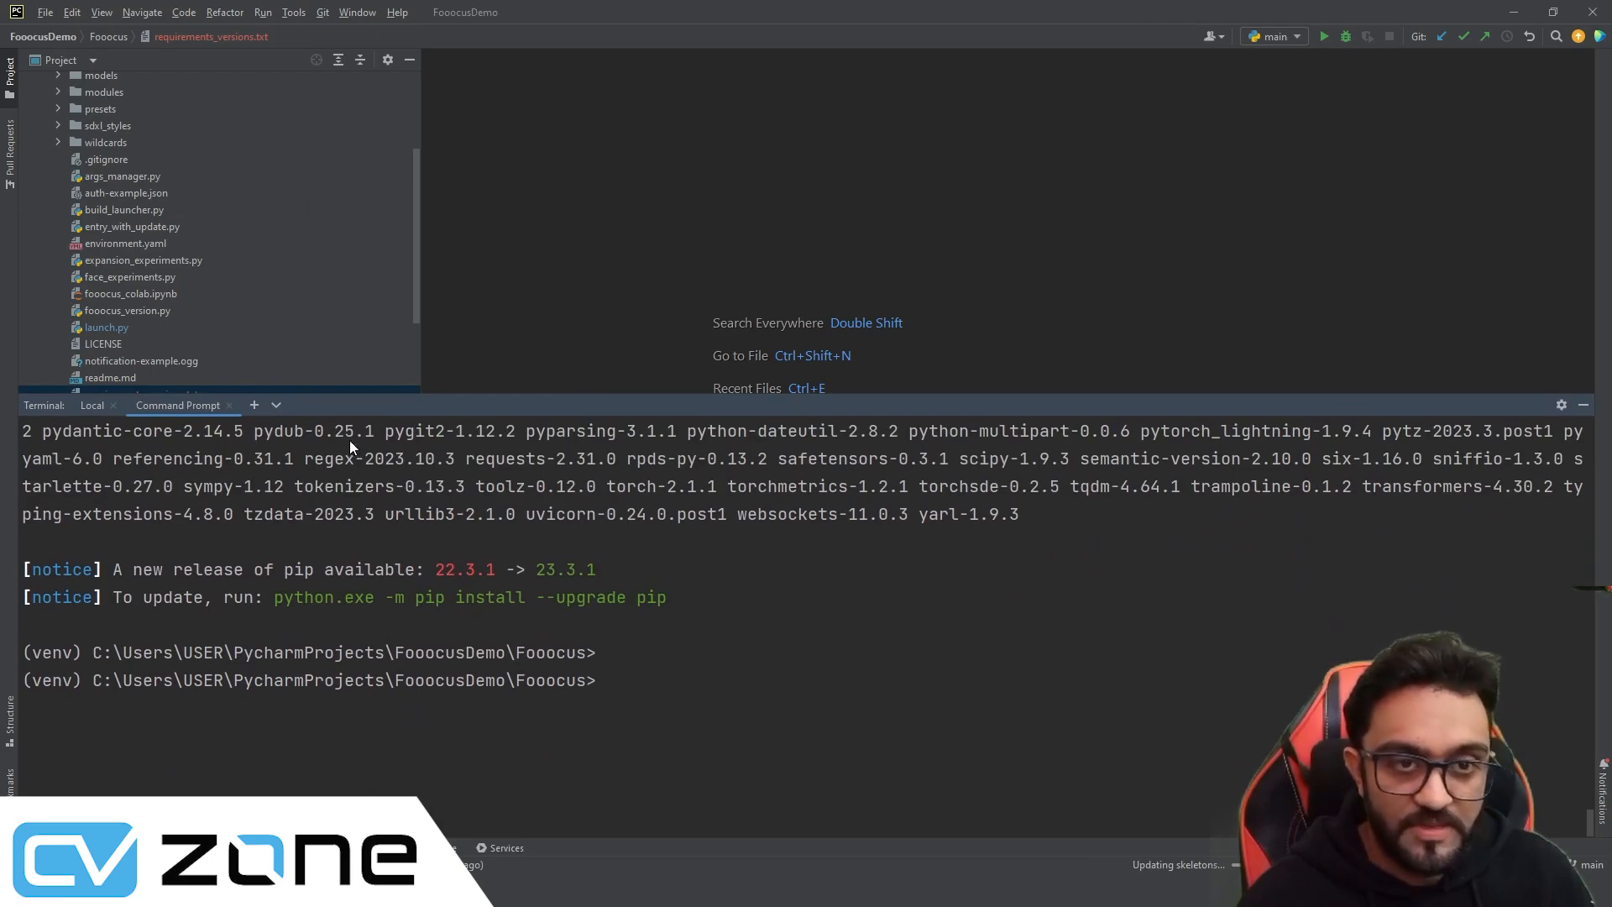
double_click(144, 228)
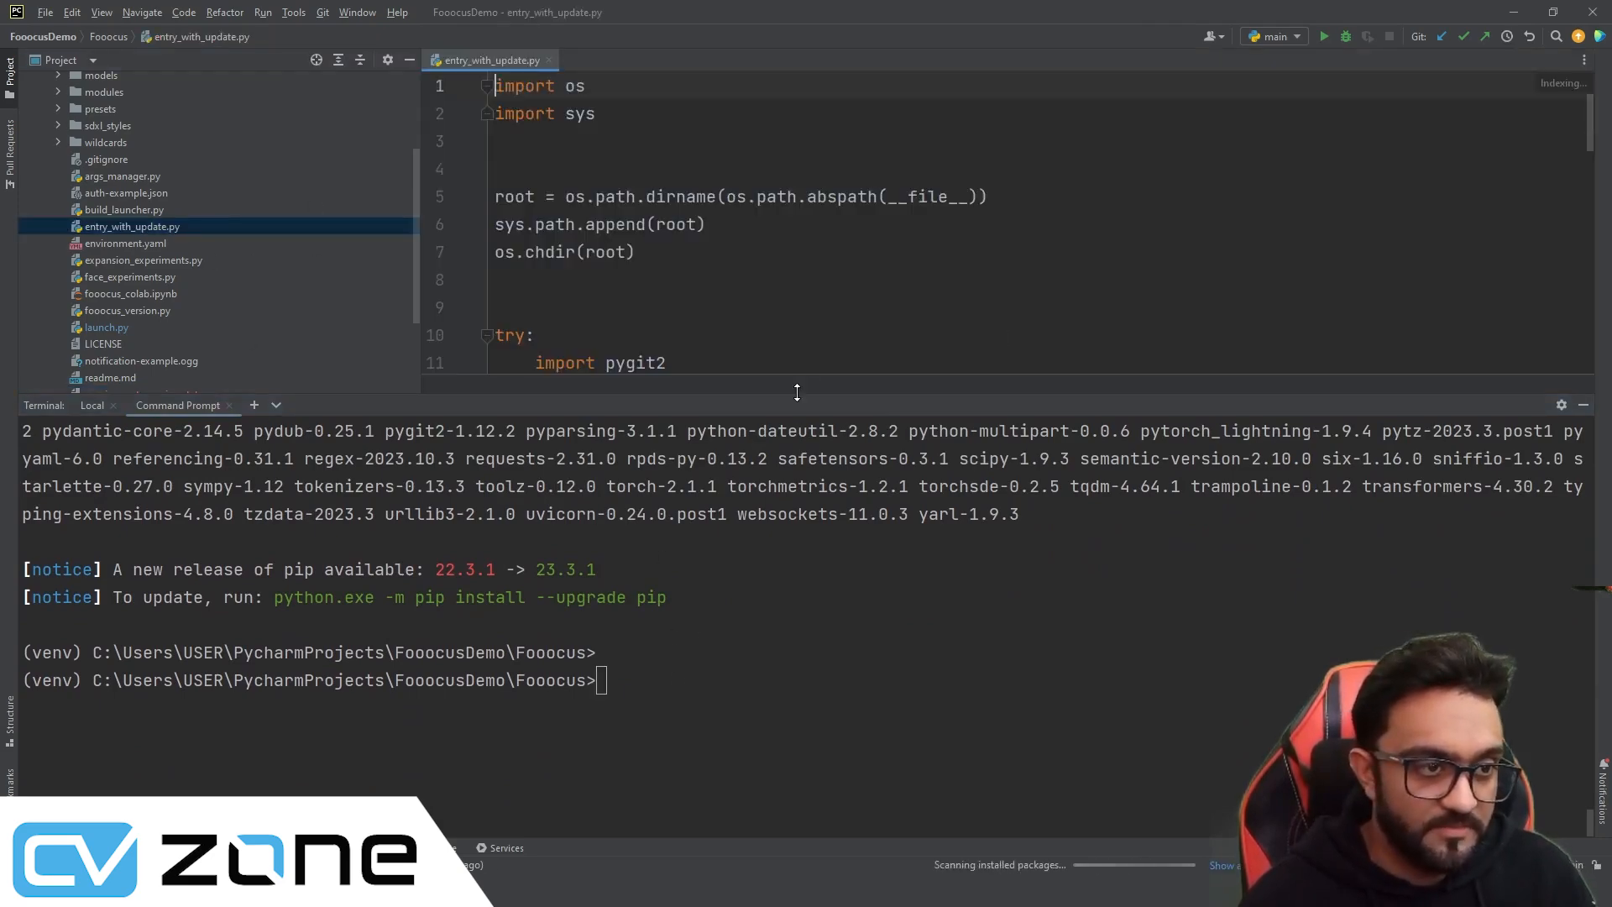
left_click_drag(794, 393, 794, 546)
right_click(495, 58)
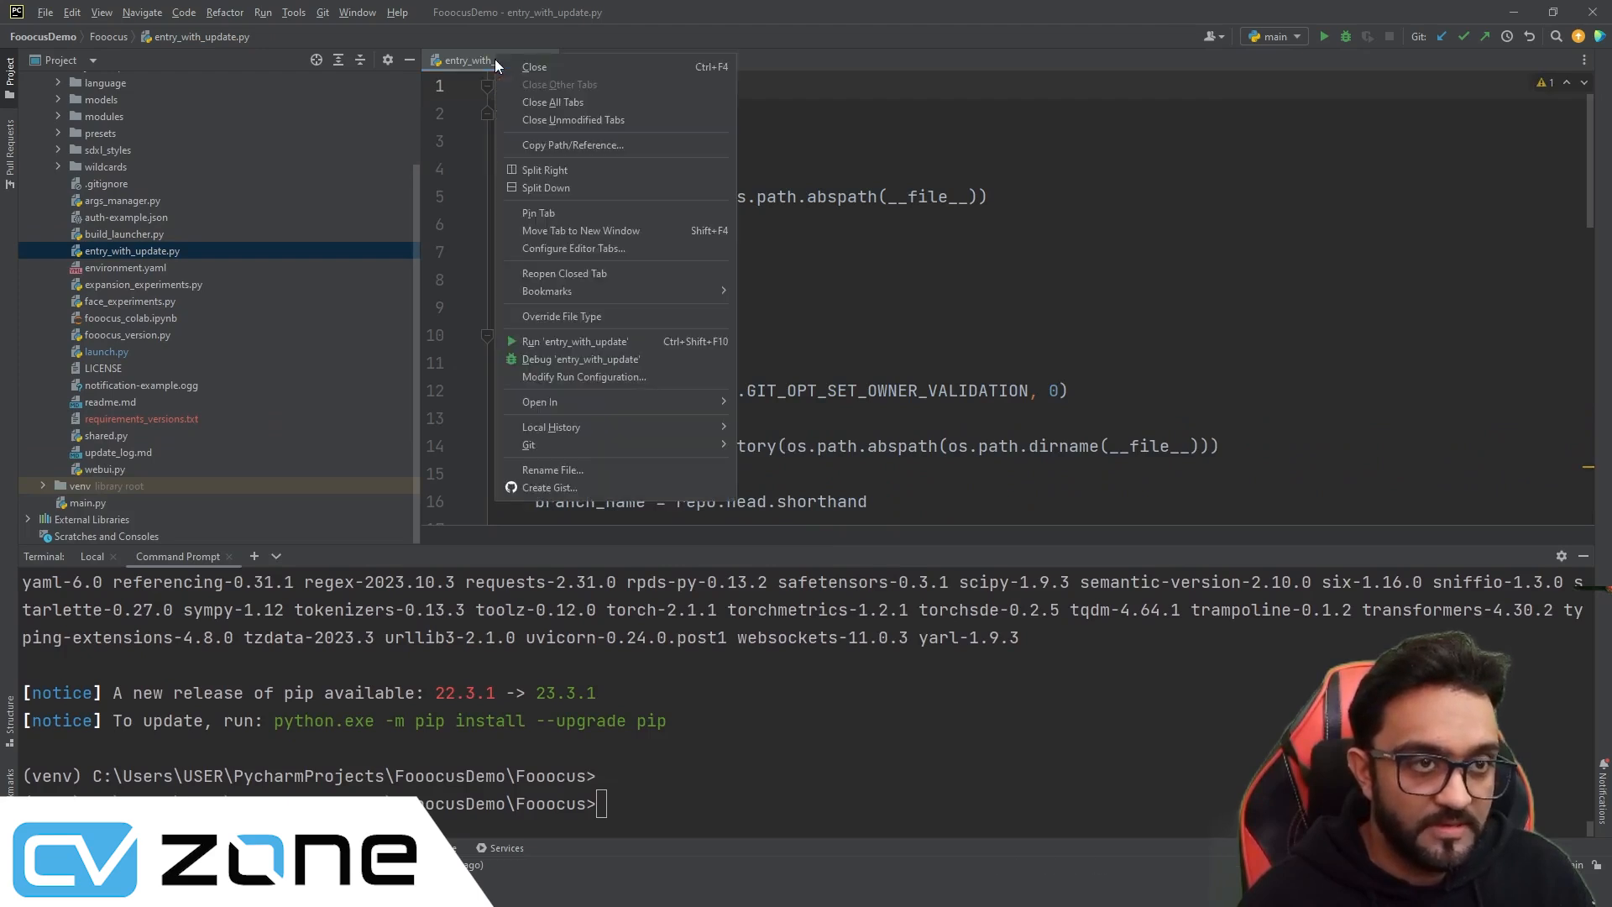
left_click(588, 341)
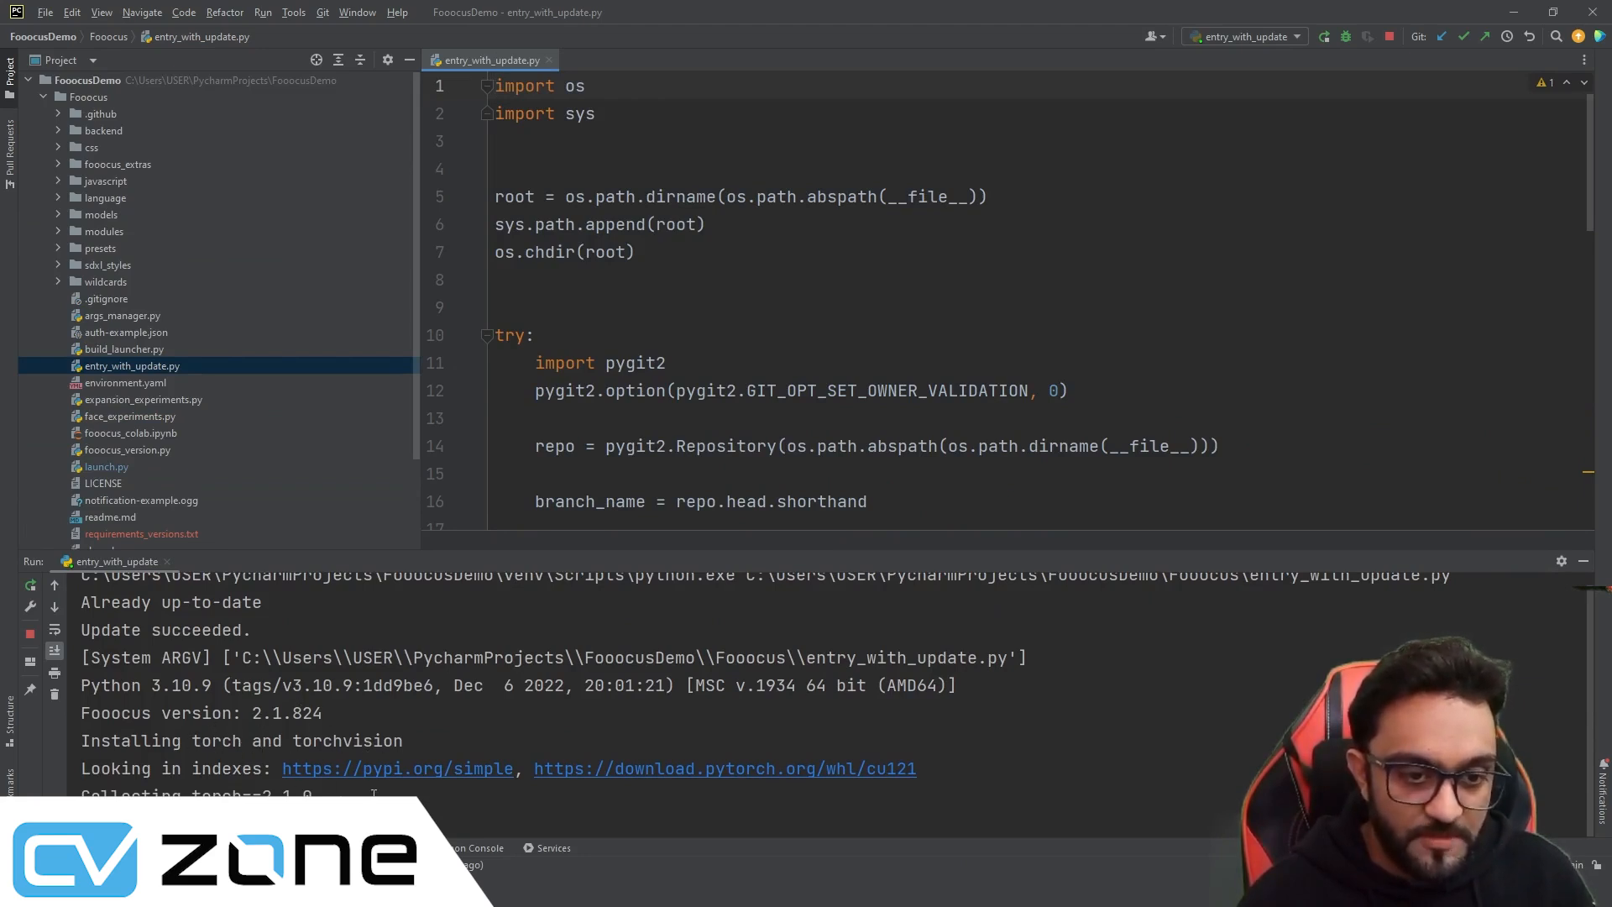
scroll(668, 749, "up", 1)
scroll(614, 725, "down", 1)
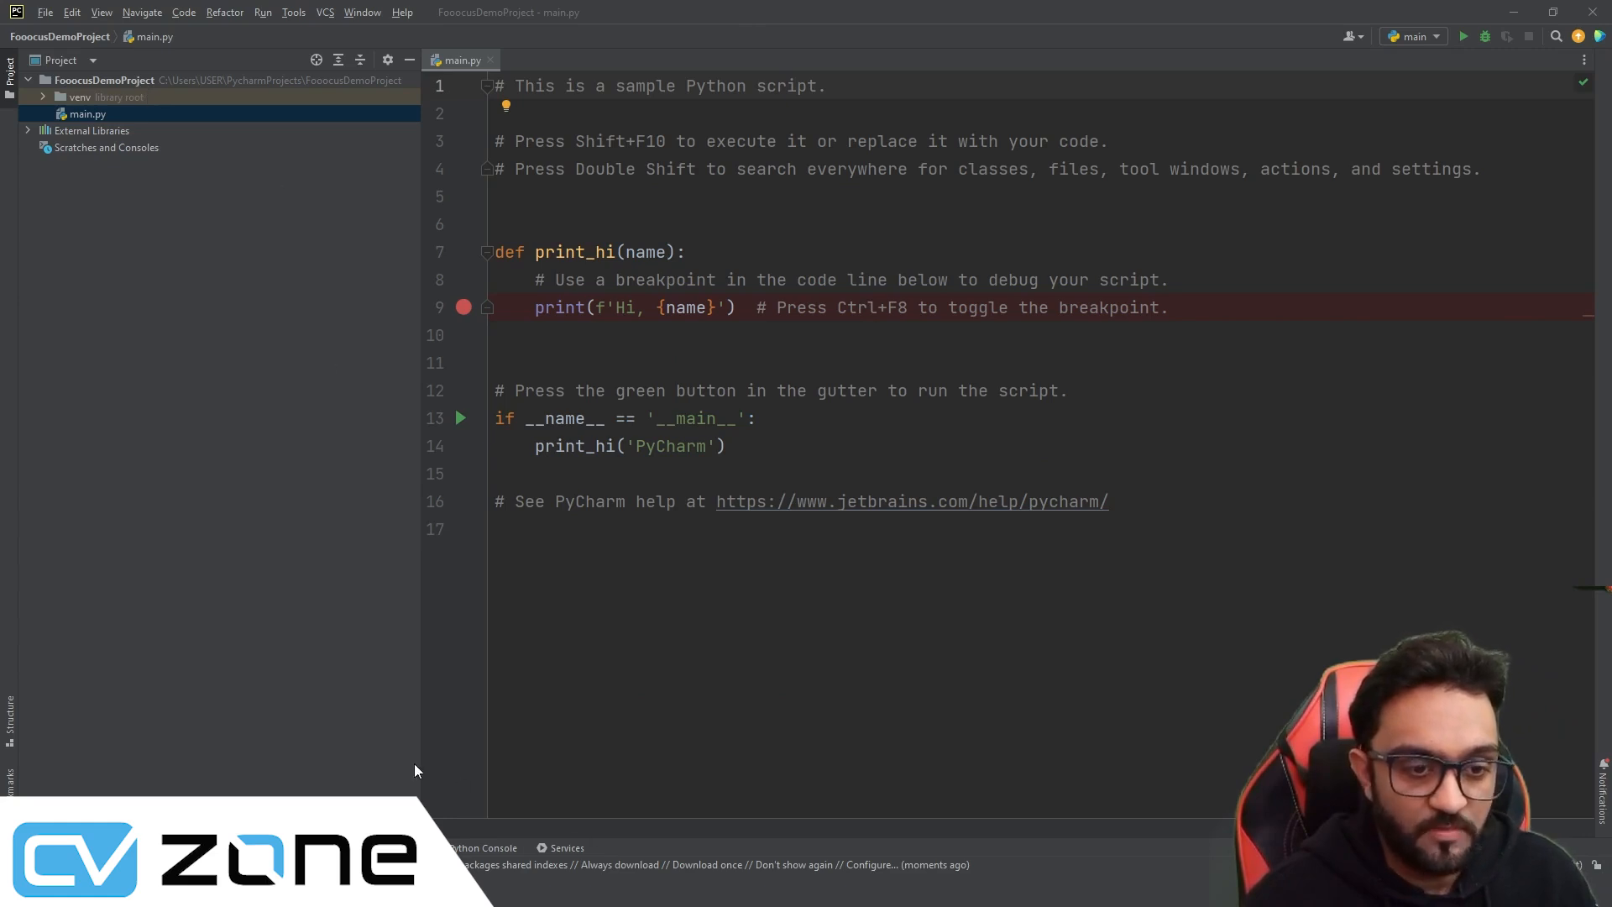
In the FooocusDemoProject project, open a Command Prompt terminal session and check its venv prefix
key("alt+F12")
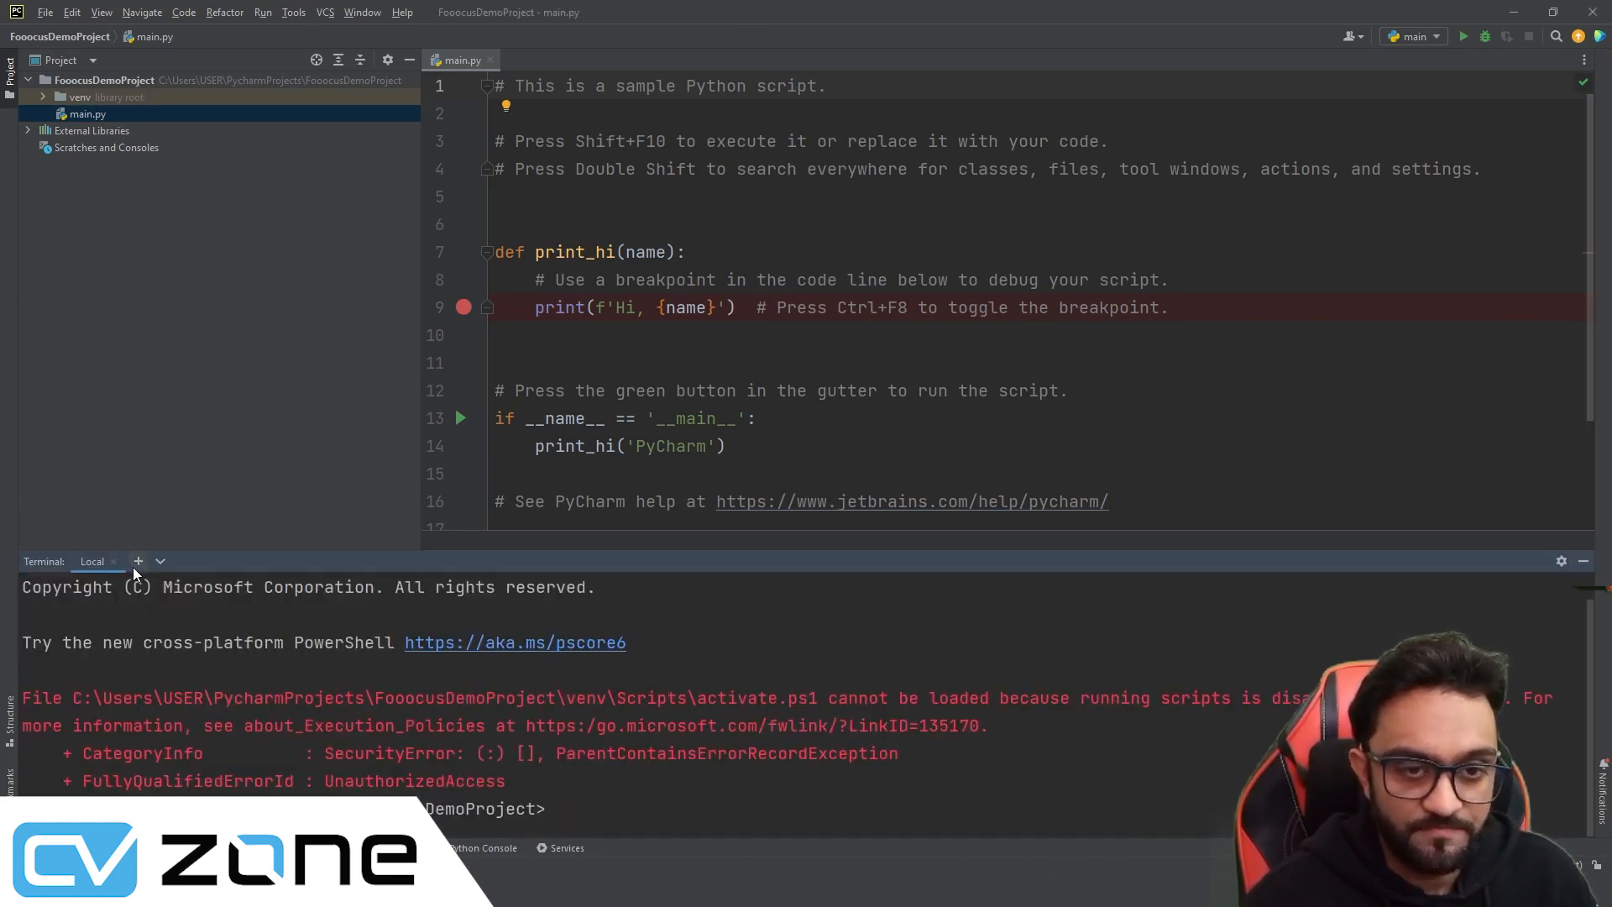
left_click(160, 561)
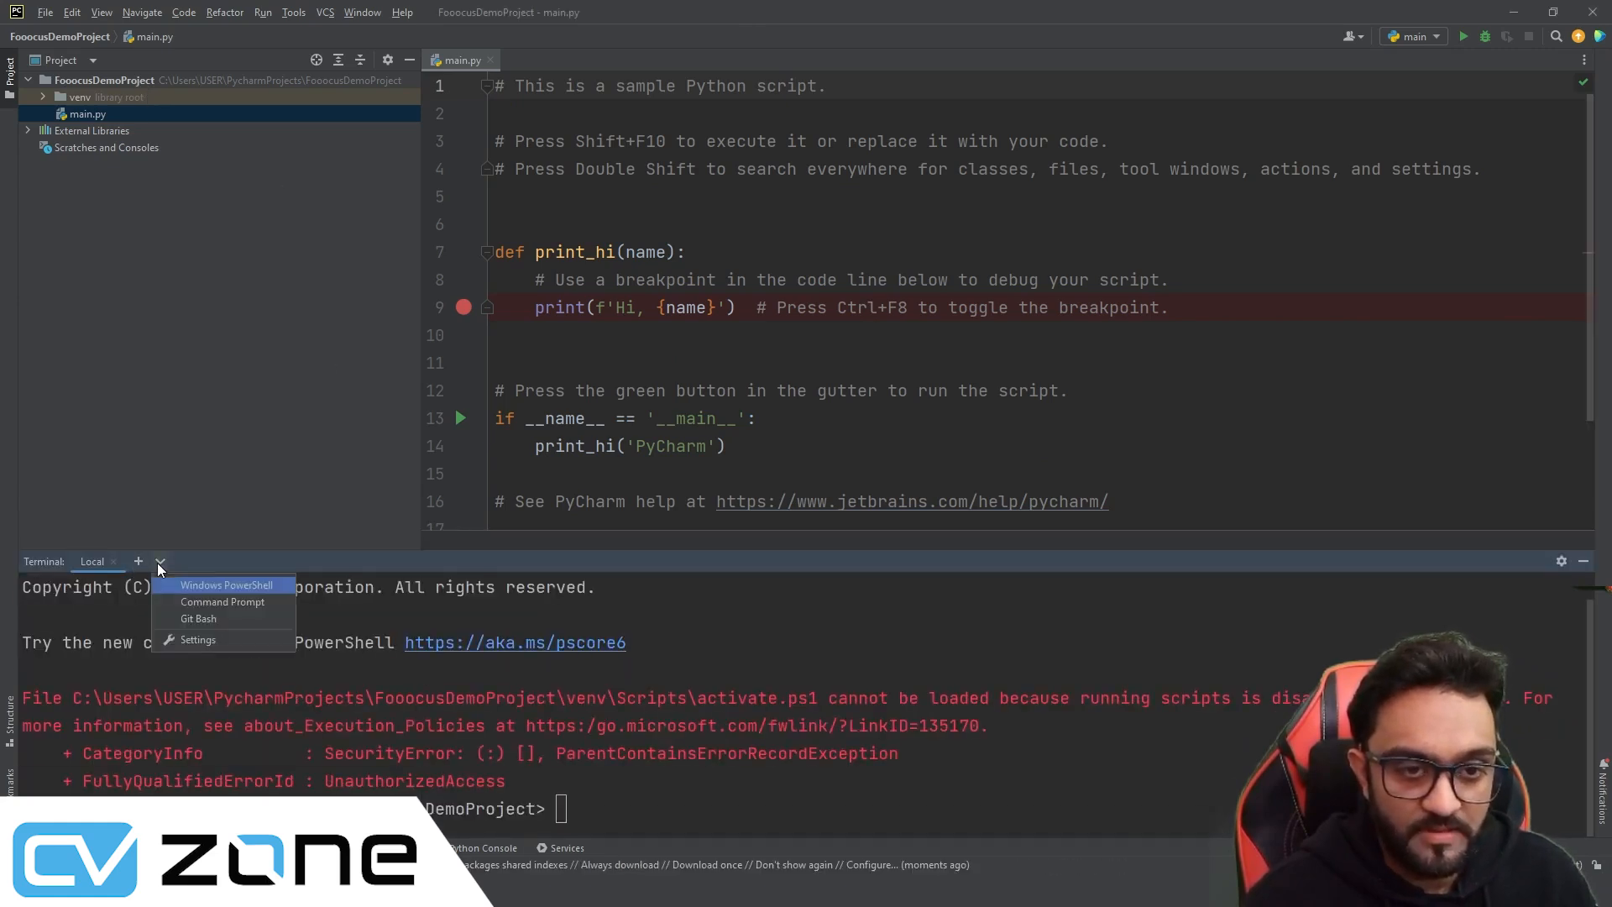
left_click(238, 602)
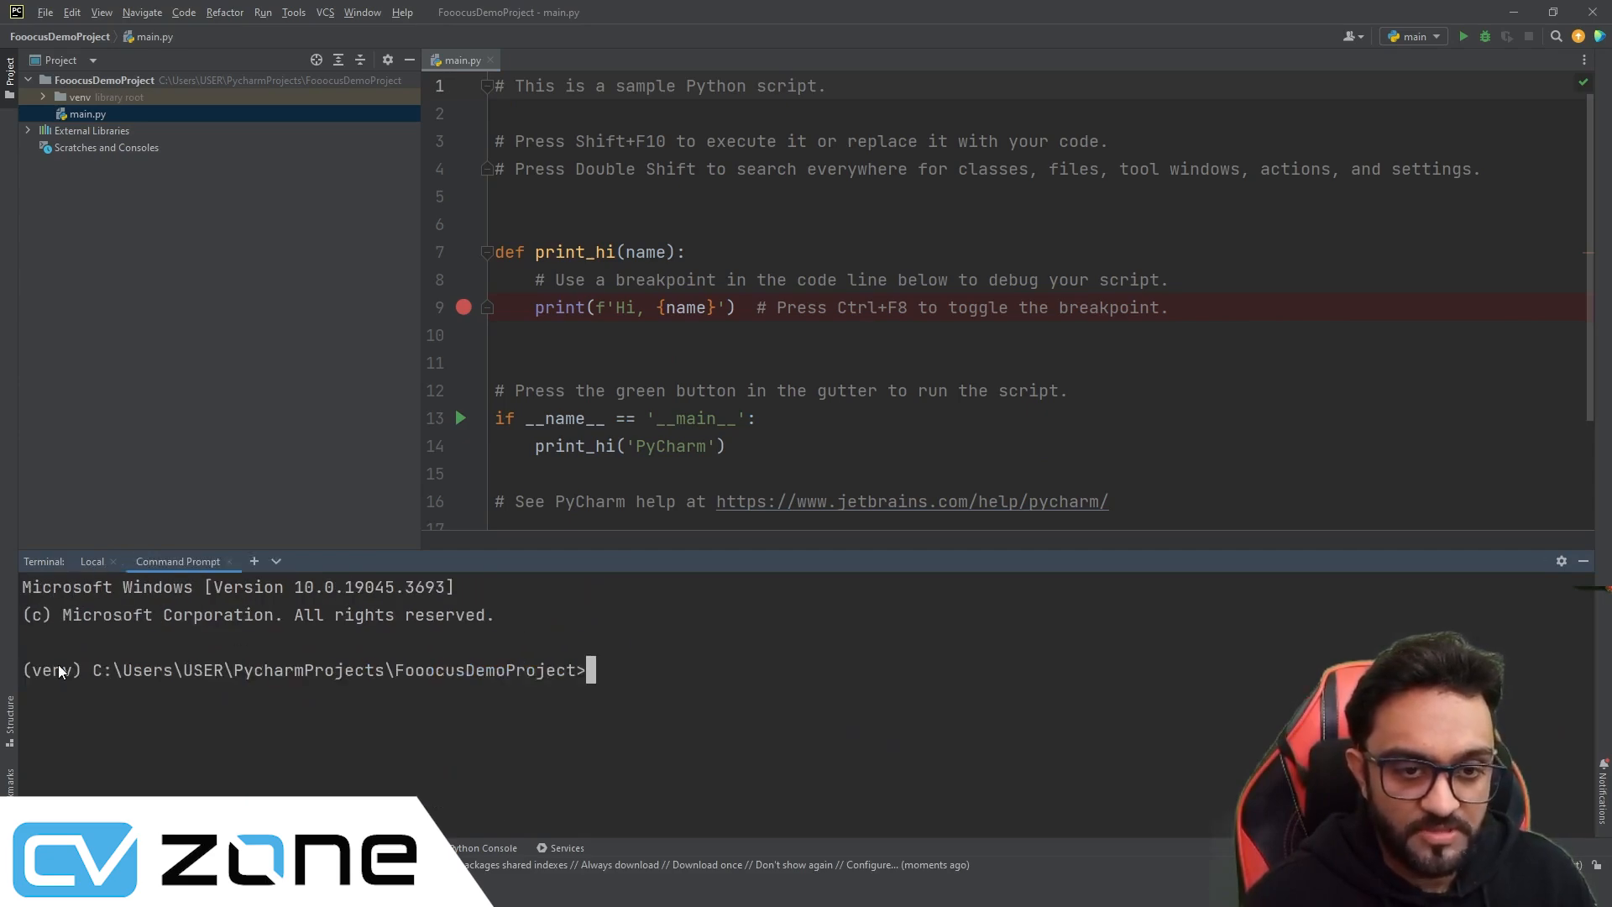
left_click_drag(80, 671, 22, 671)
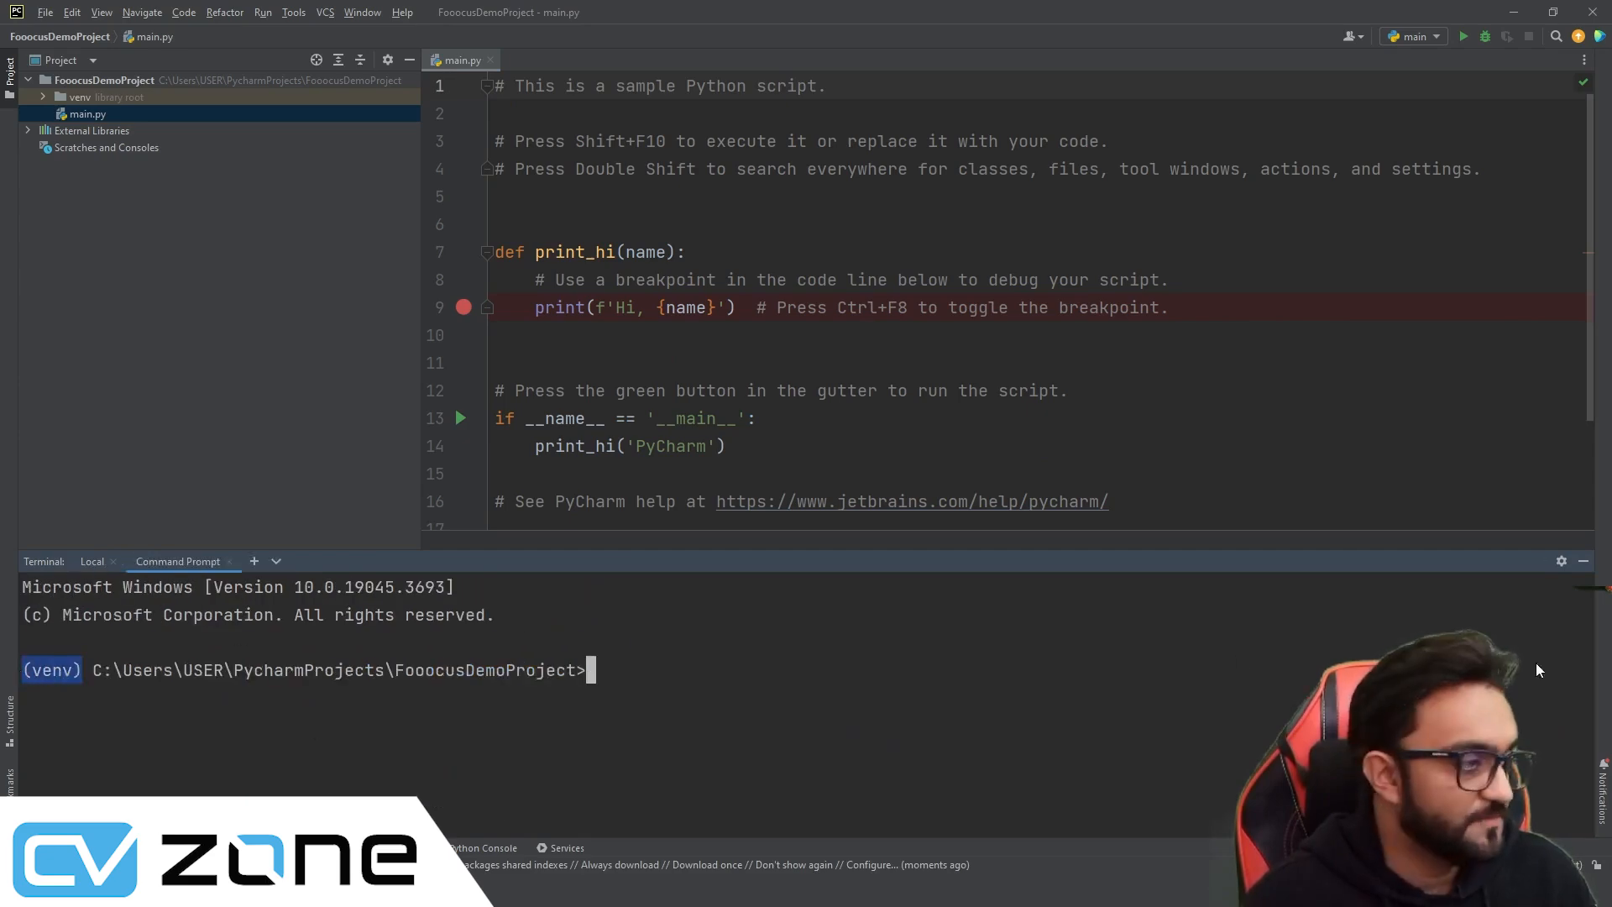
key("alt+Tab")
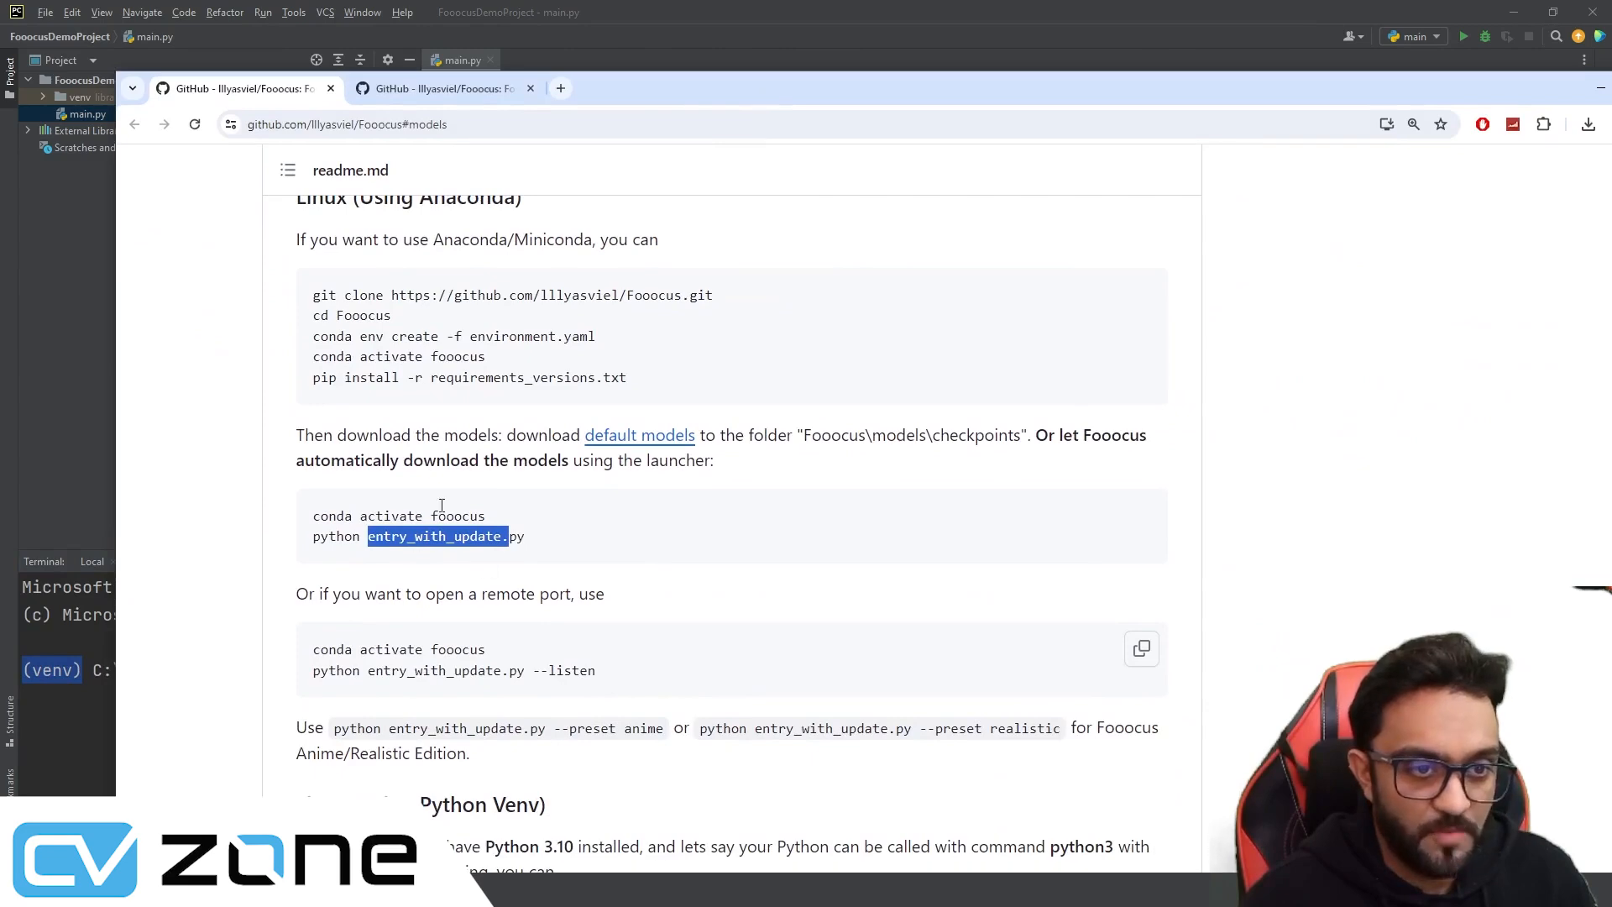
scroll(454, 508, "up", 3)
left_click_drag(314, 549, 827, 554)
key("ctrl+c")
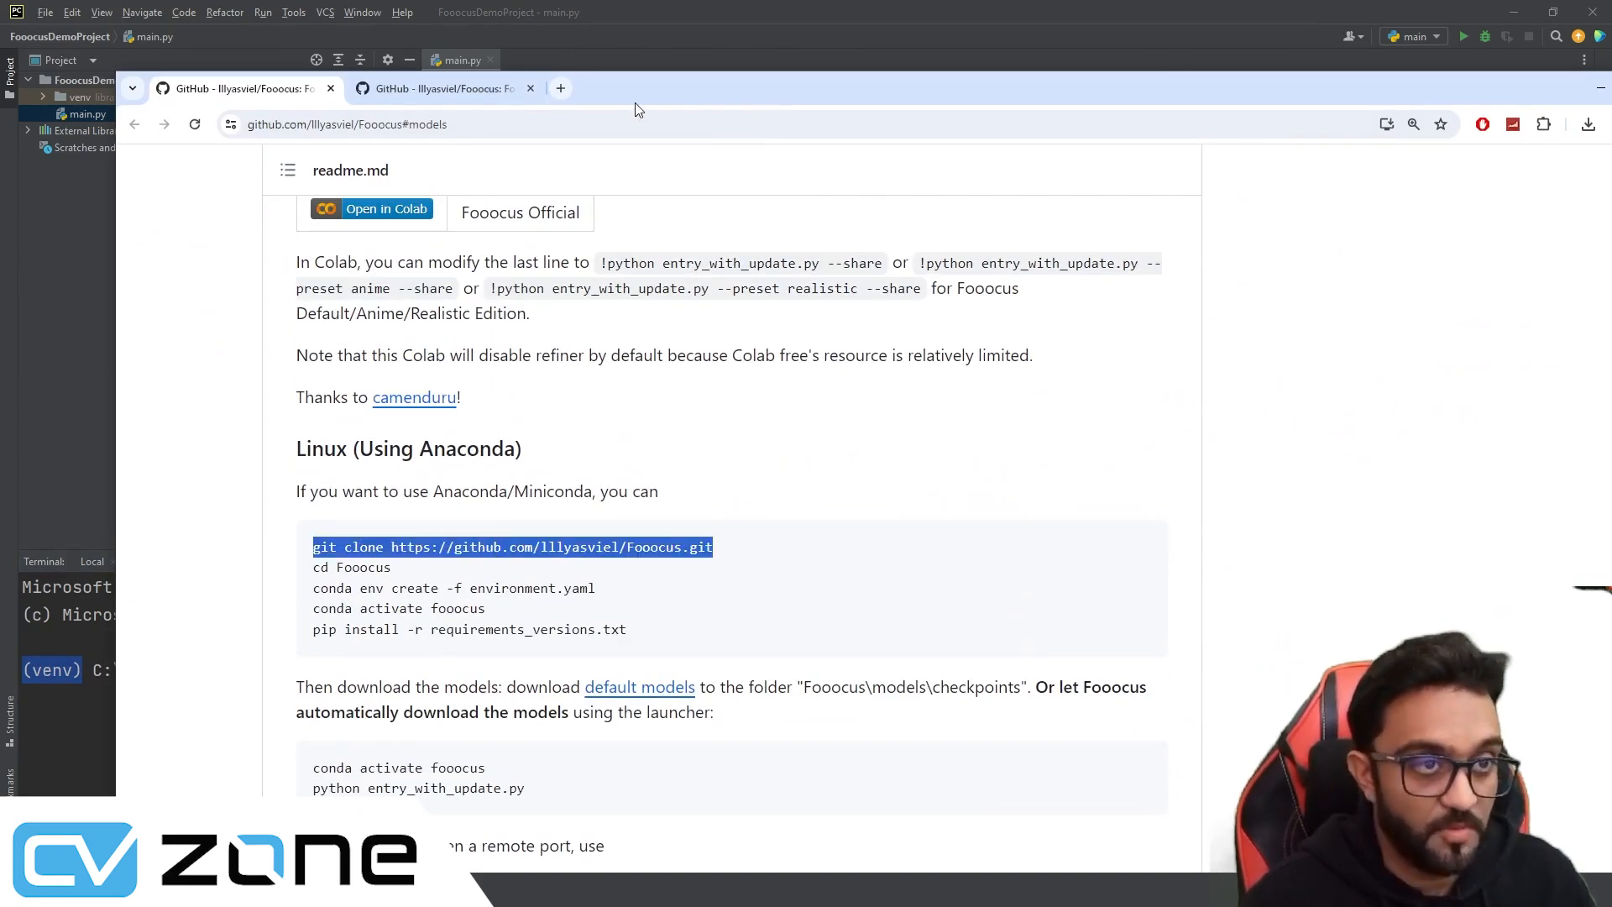
key("alt+Tab")
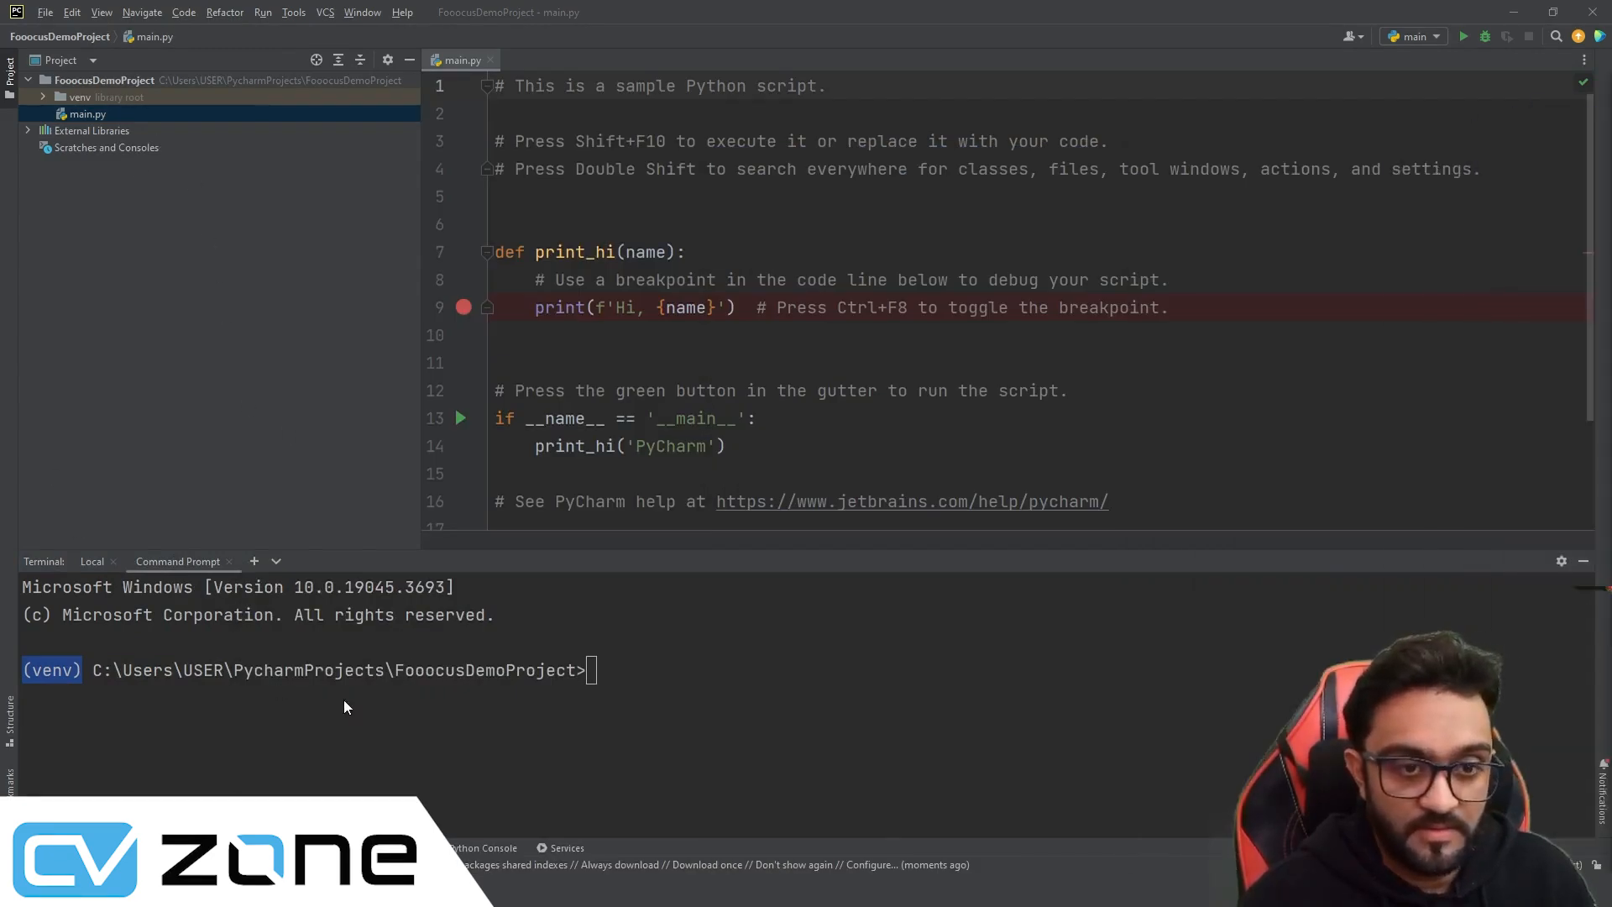
left_click(665, 665)
key("ctrl+v")
key("Return")
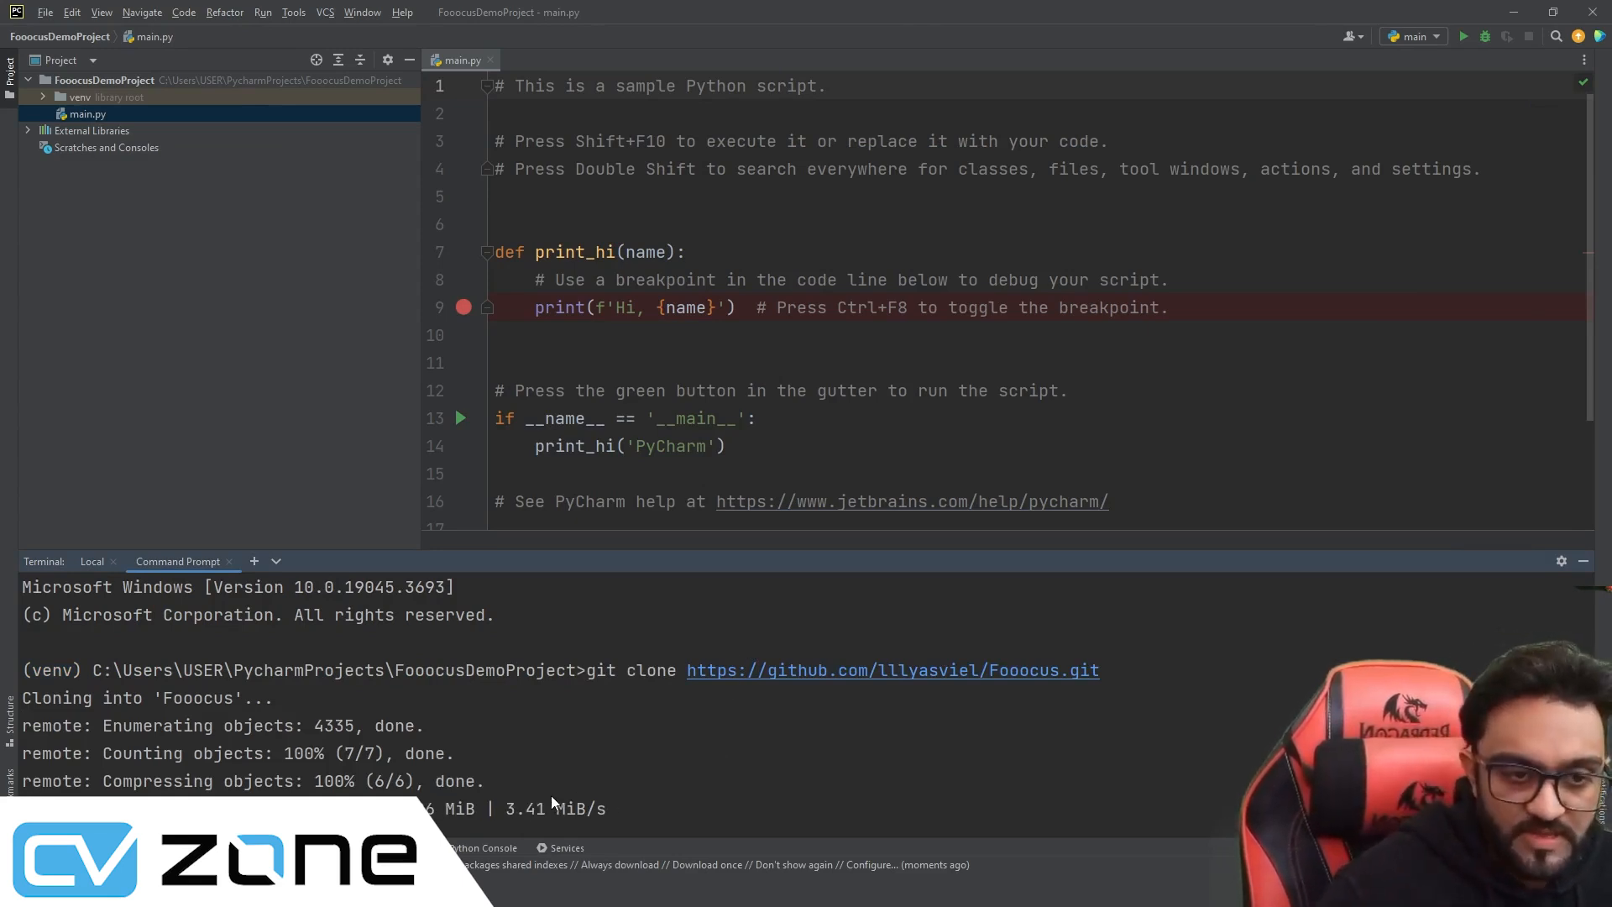
Enlarge the terminal area, expand the cloned Fooocus folder in the project tree and look through its files
left_click_drag(600, 552, 599, 348)
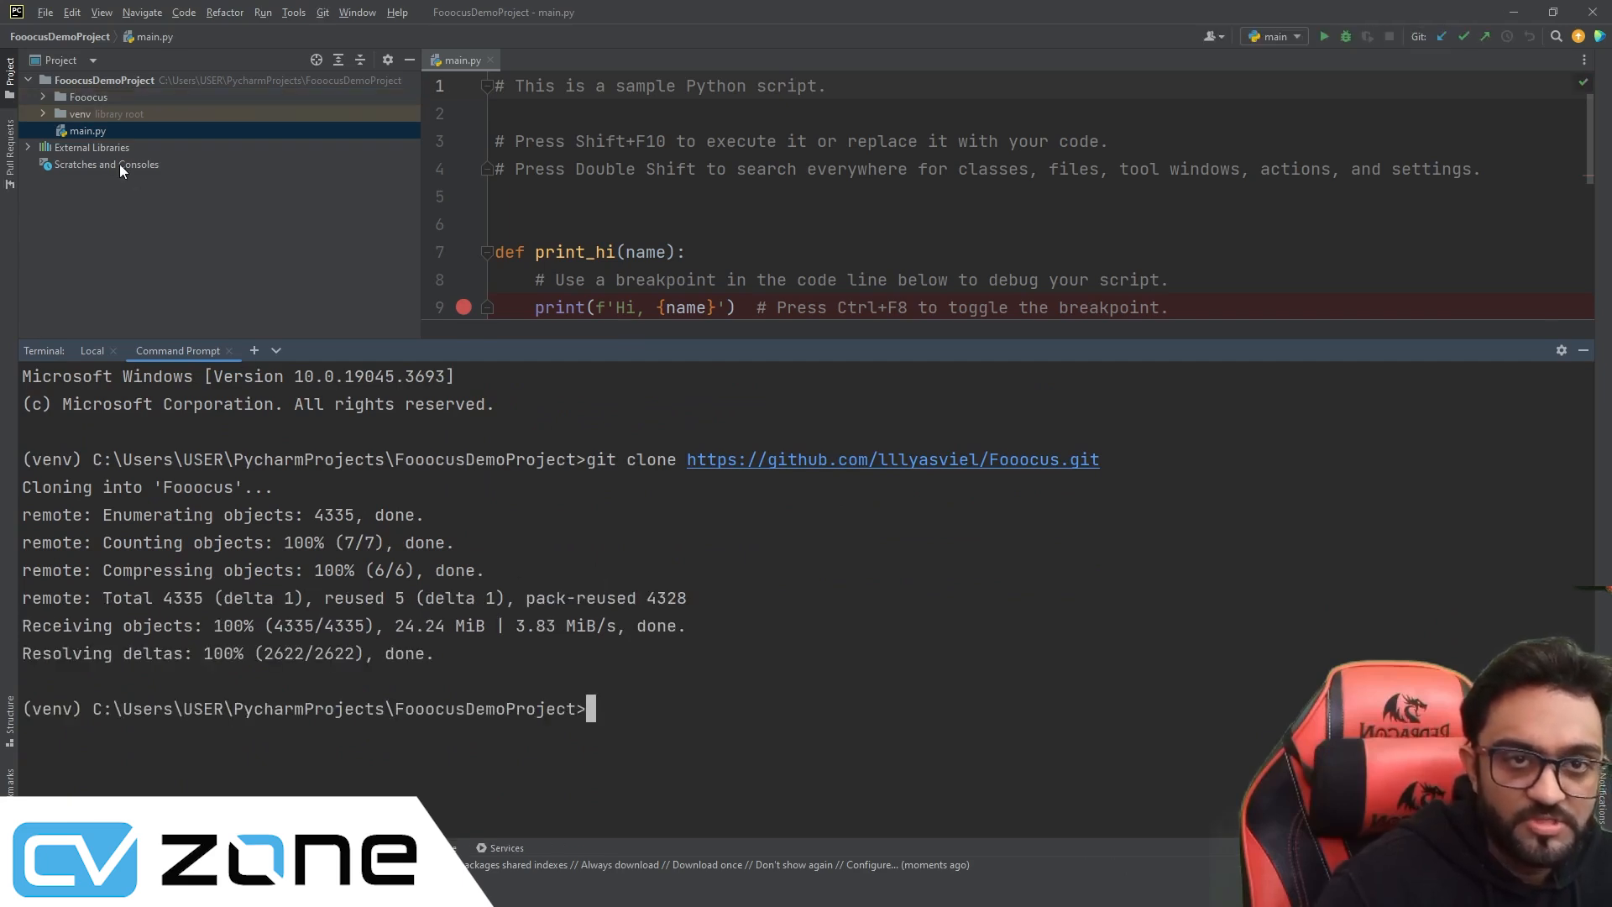
double_click(94, 96)
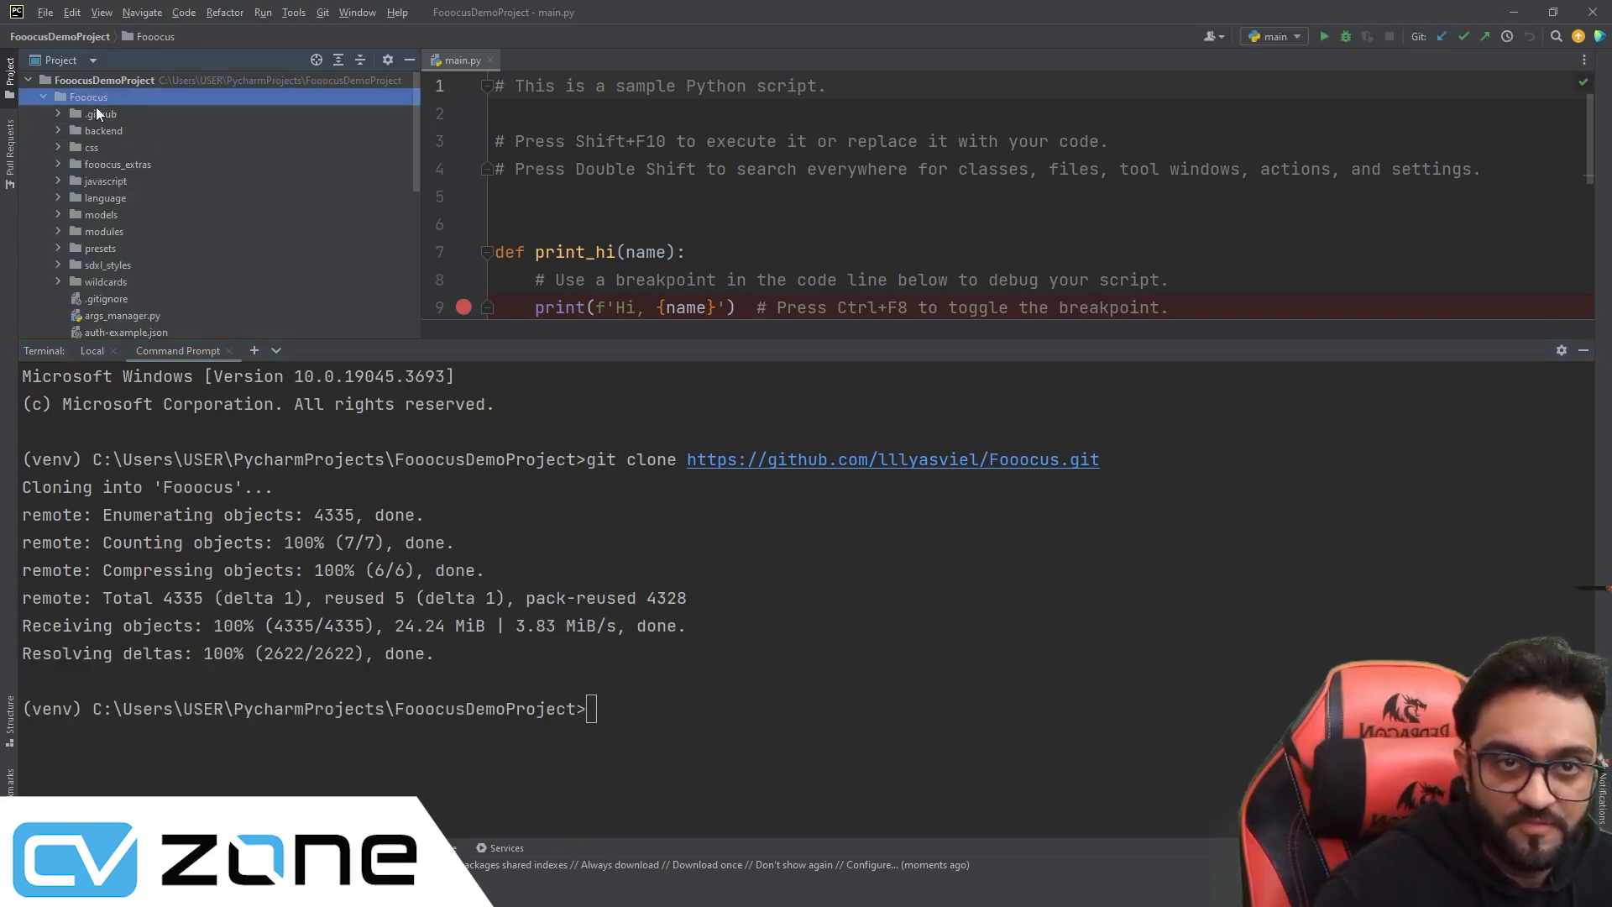
scroll(197, 198, "down", 10)
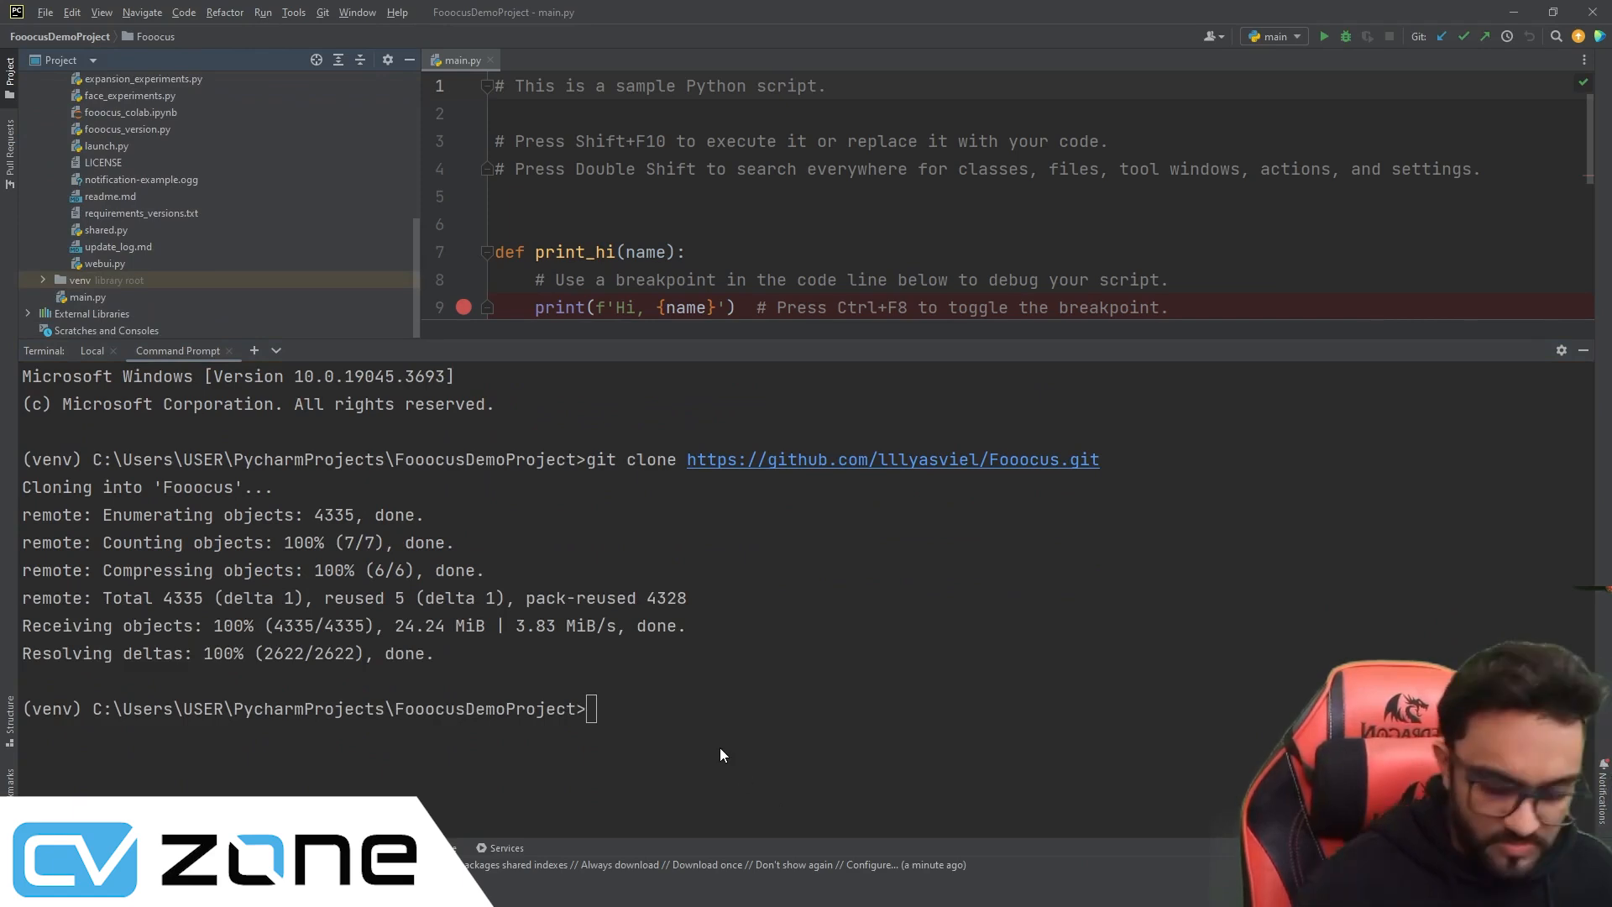
Change the FooocusDemoProject terminal's working directory to the cloned repository with "cd Fooocus"
type("c")
left_click(673, 717)
type("cd ")
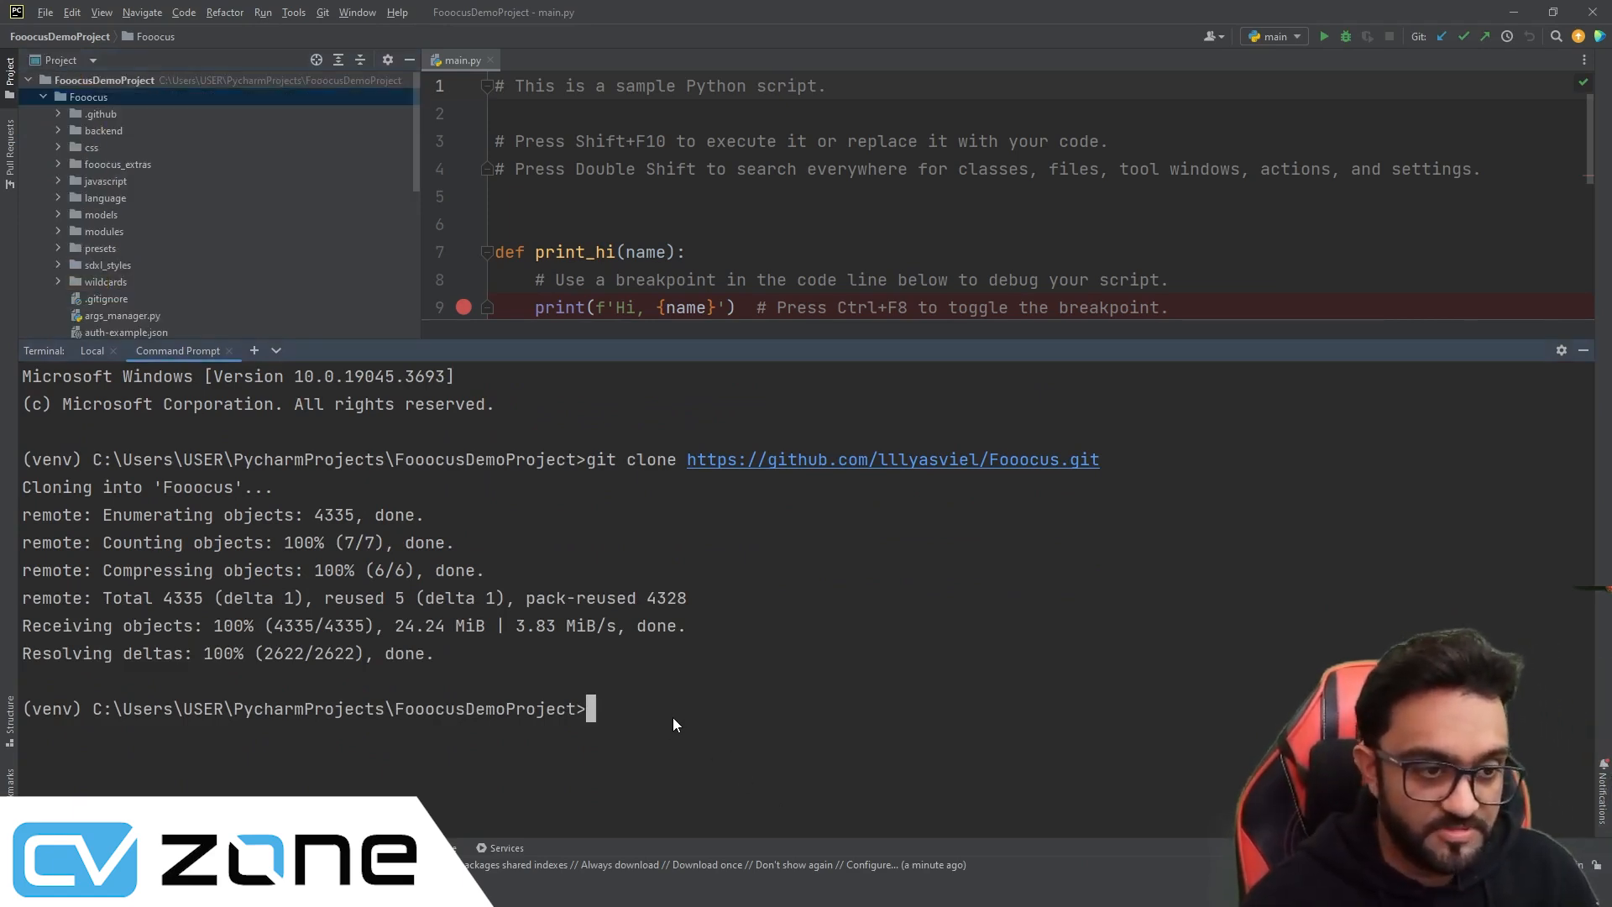
type("F")
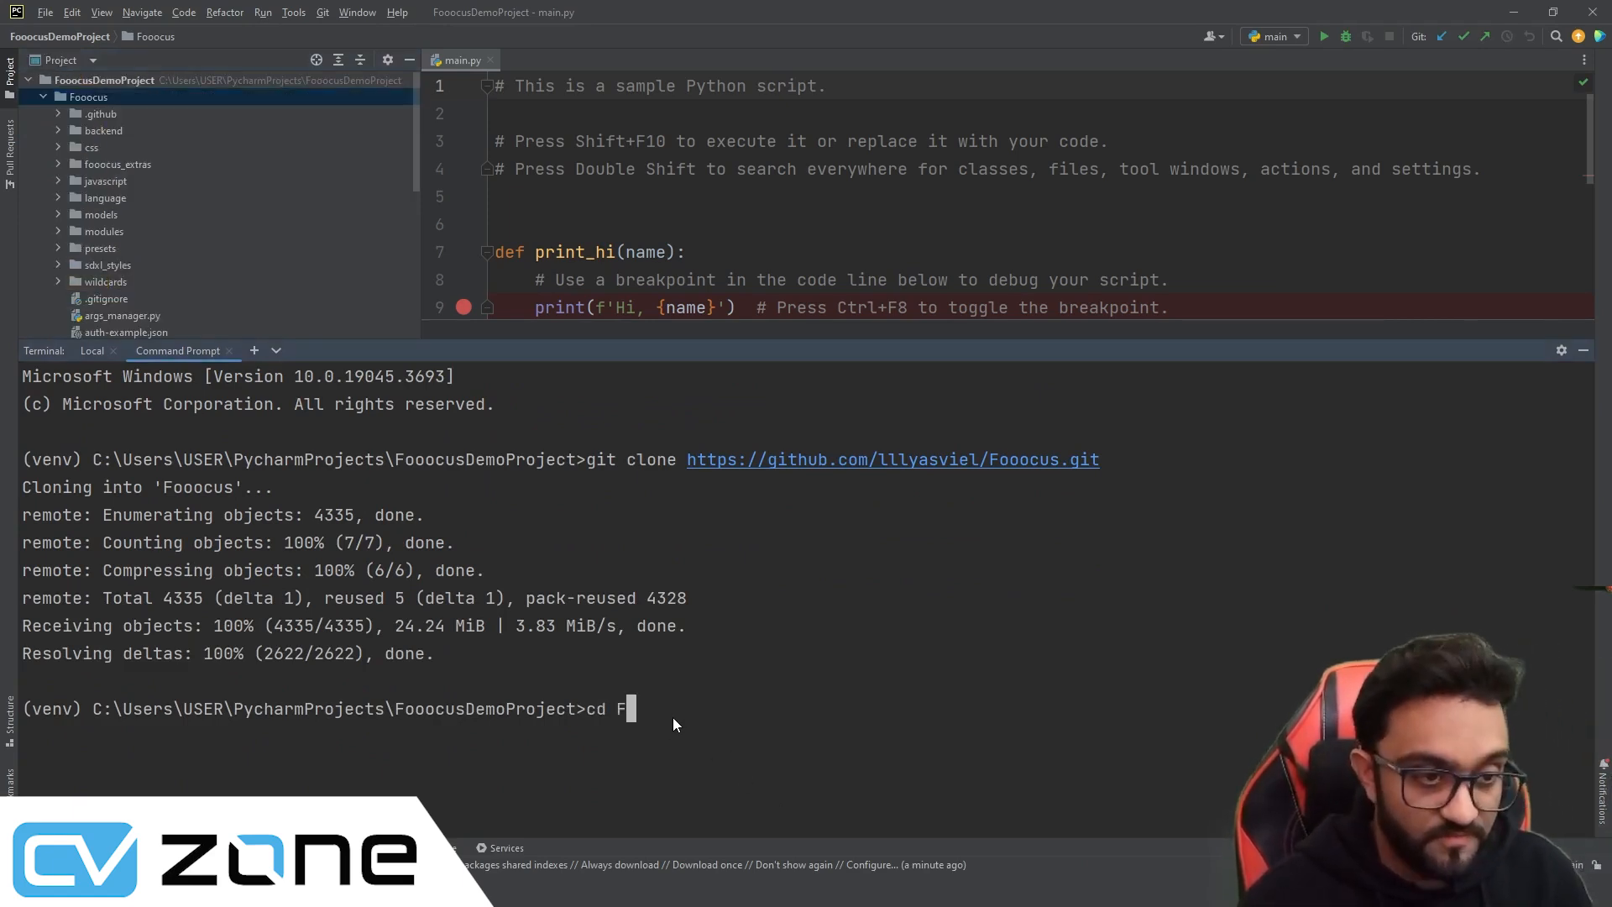
type("ooocus")
key("Return")
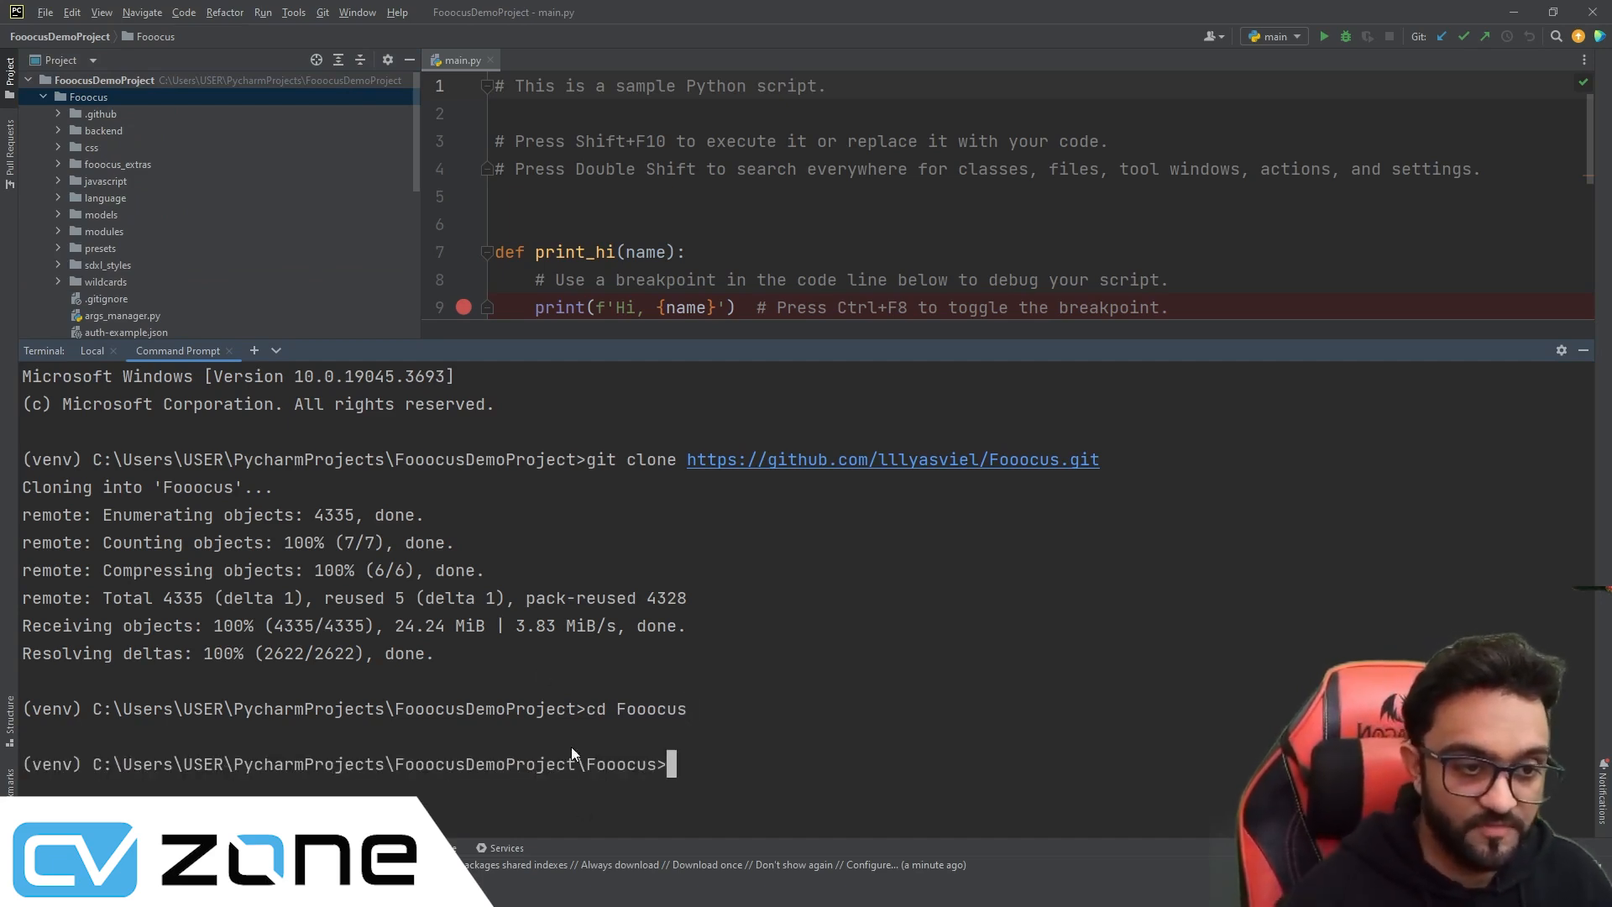
Open requirements_versions.txt from the Fooocus folder, review its pinned package versions and close it
scroll(231, 214, "down", 2)
scroll(232, 215, "down", 4)
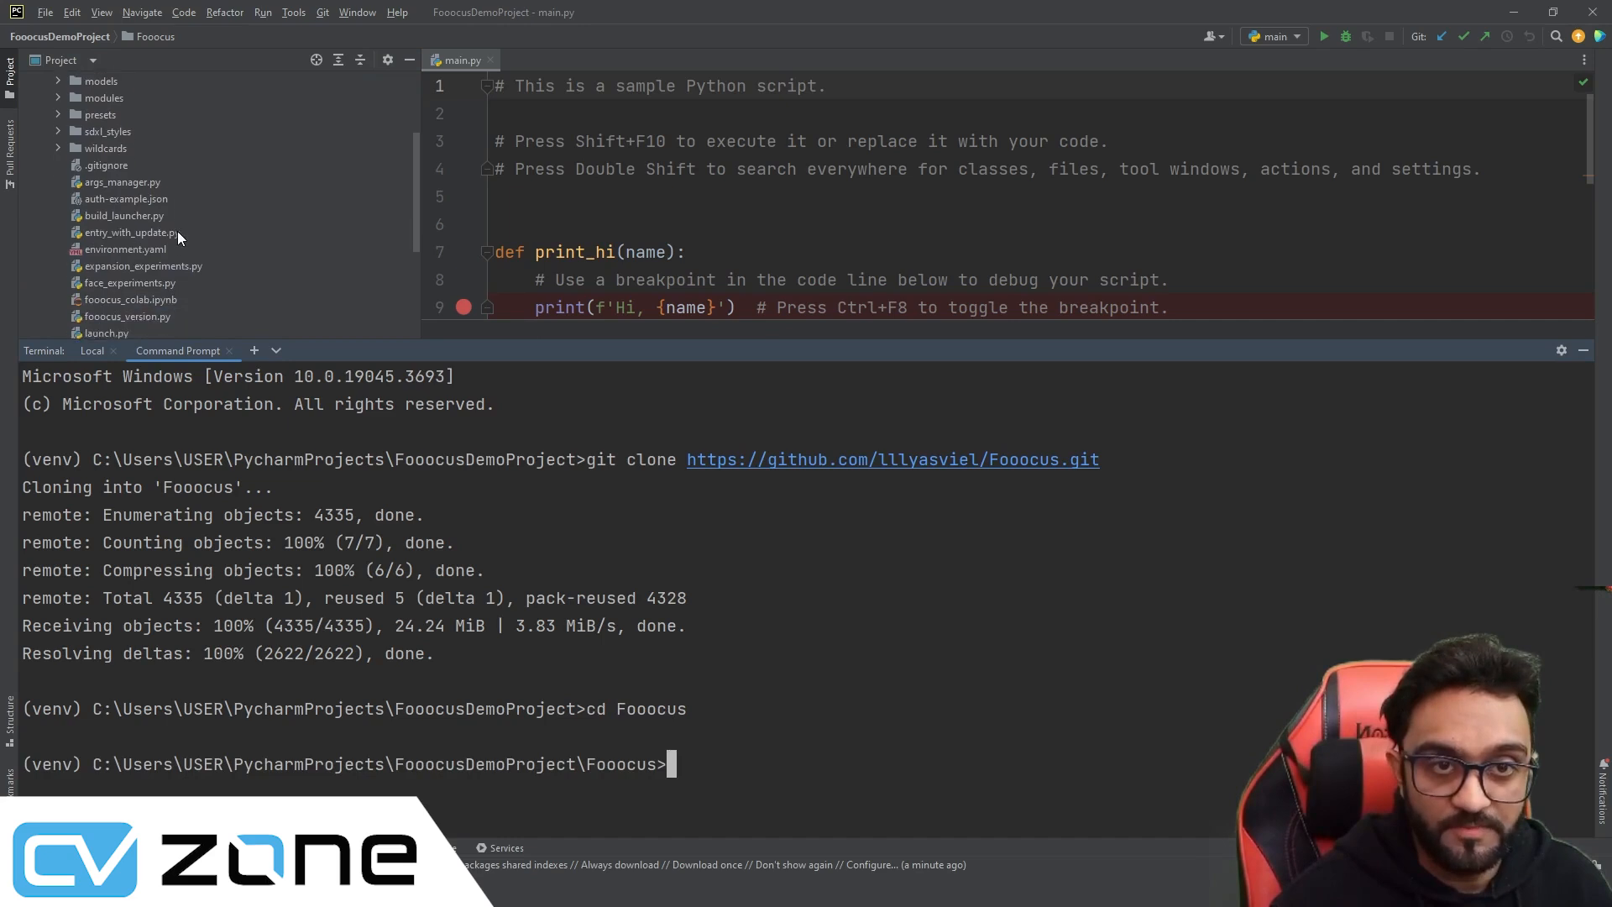
scroll(141, 260, "down", 1)
left_click(159, 232)
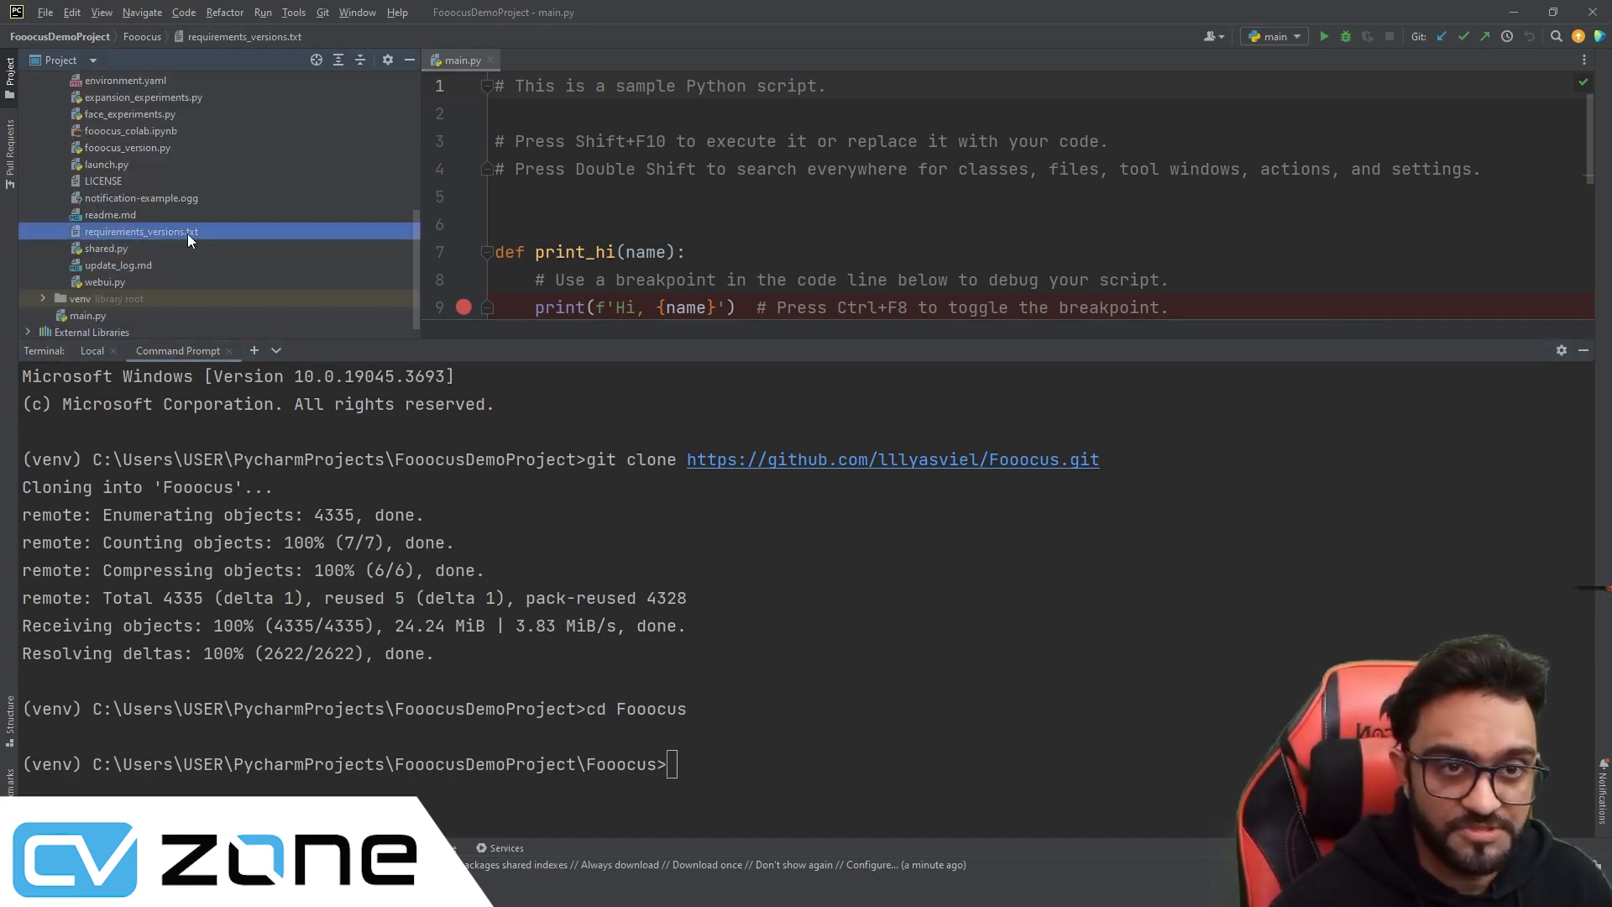
double_click(188, 234)
scroll(737, 319, "down", 2)
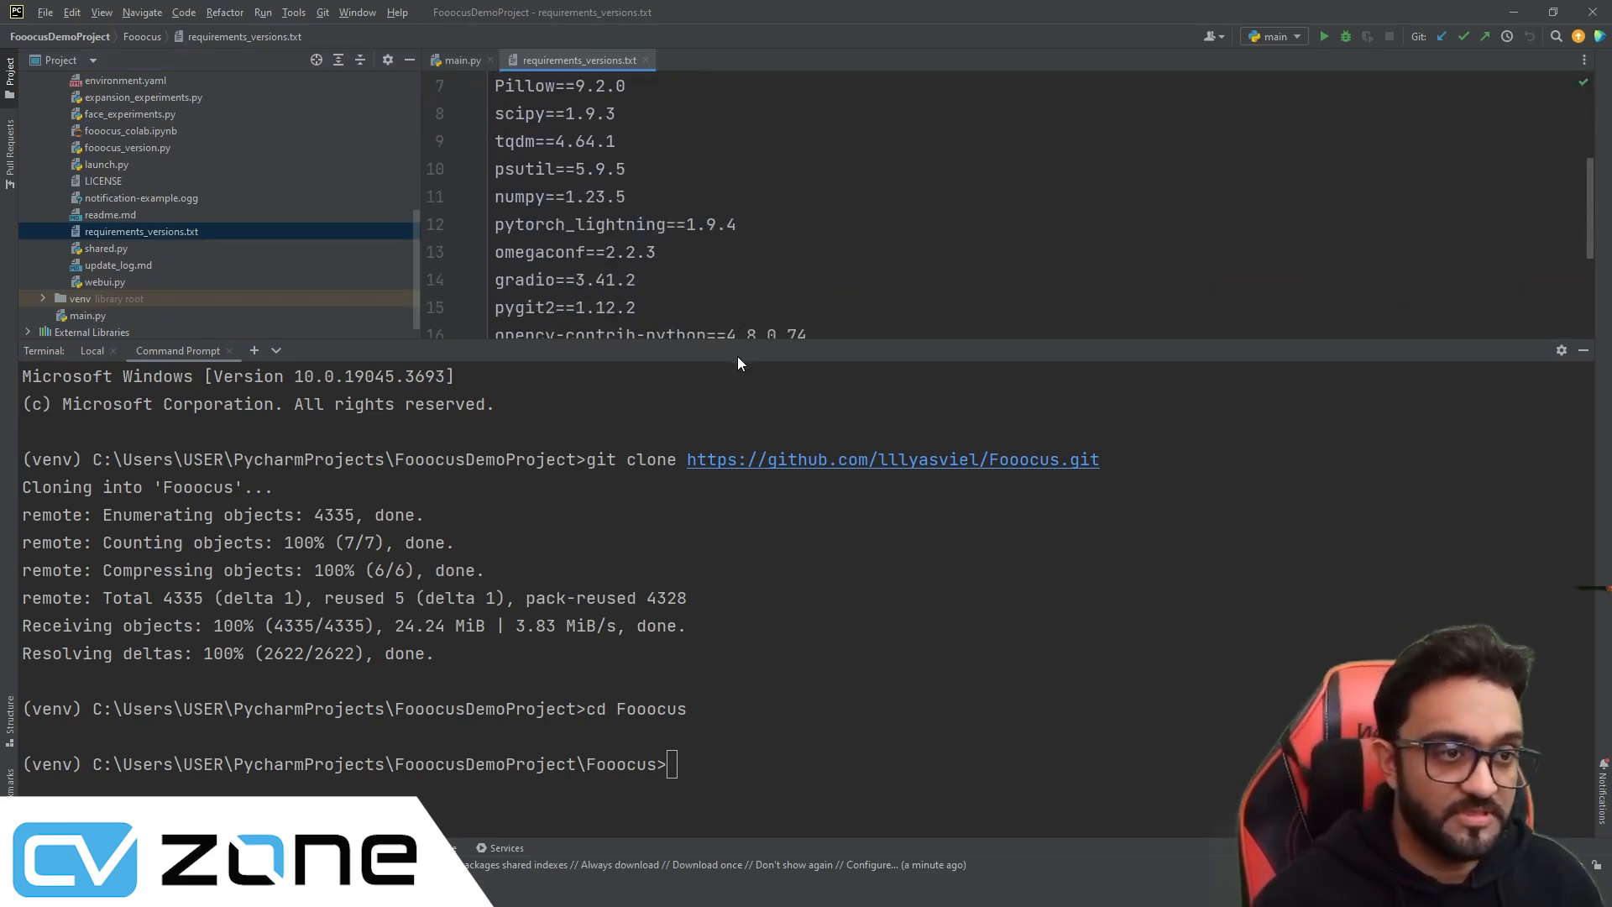
scroll(581, 202, "down", 3)
scroll(581, 202, "up", 3)
scroll(581, 202, "up", 2)
middle_click(586, 62)
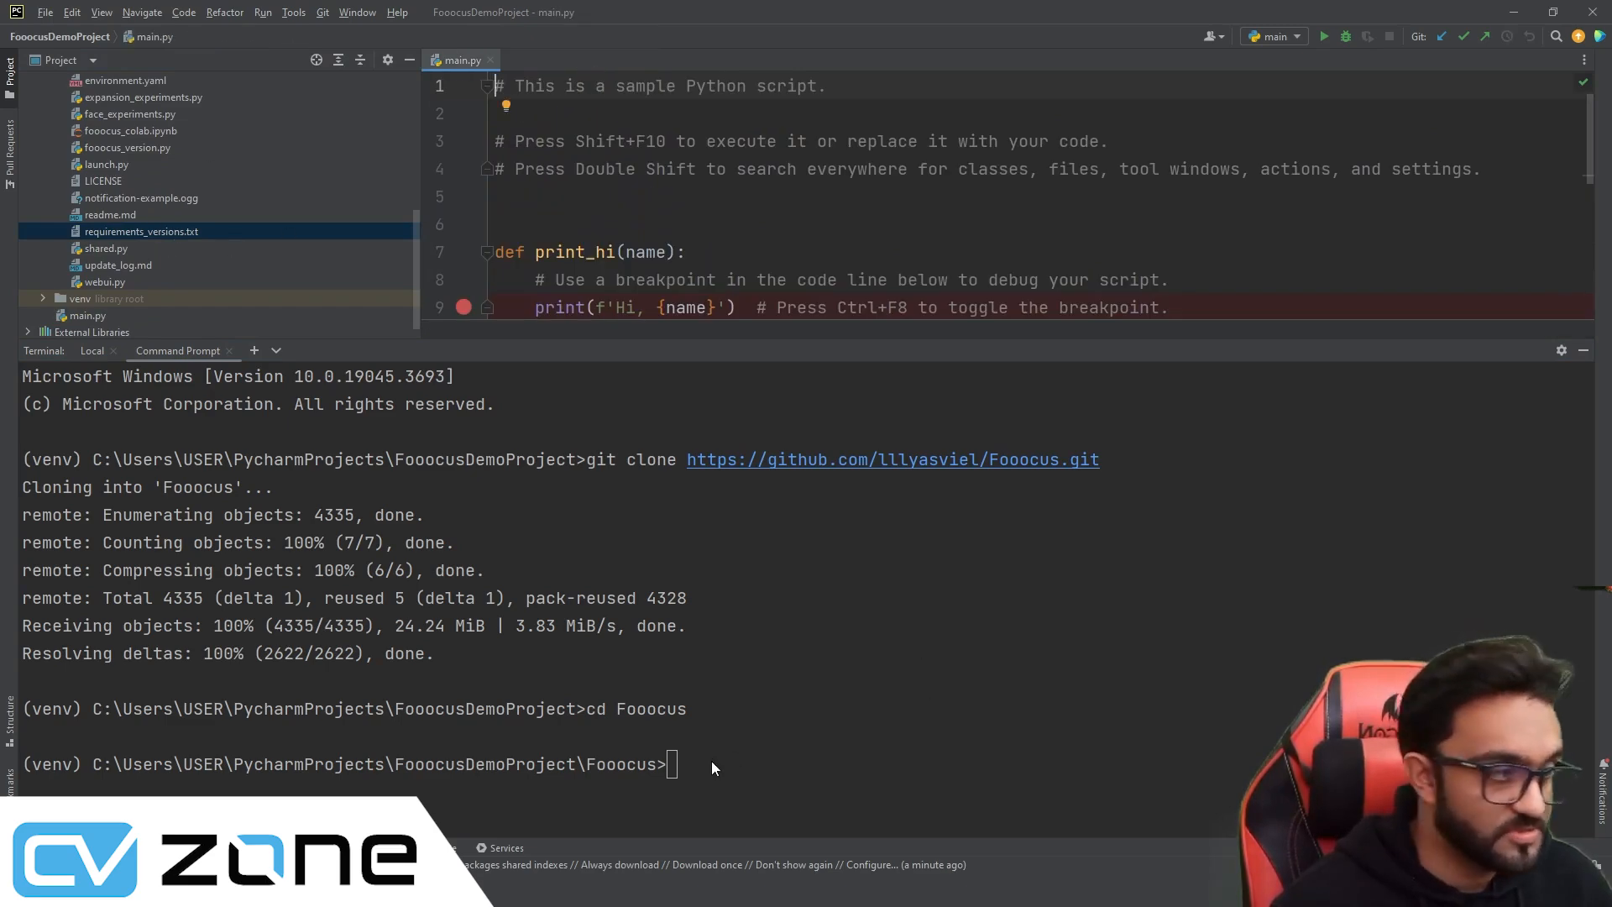
Copy the requirements installation command from the readme and run "pip install -r requirements_versions.txt" in the FooocusDemoProject\Fooocus terminal
key("alt+Tab")
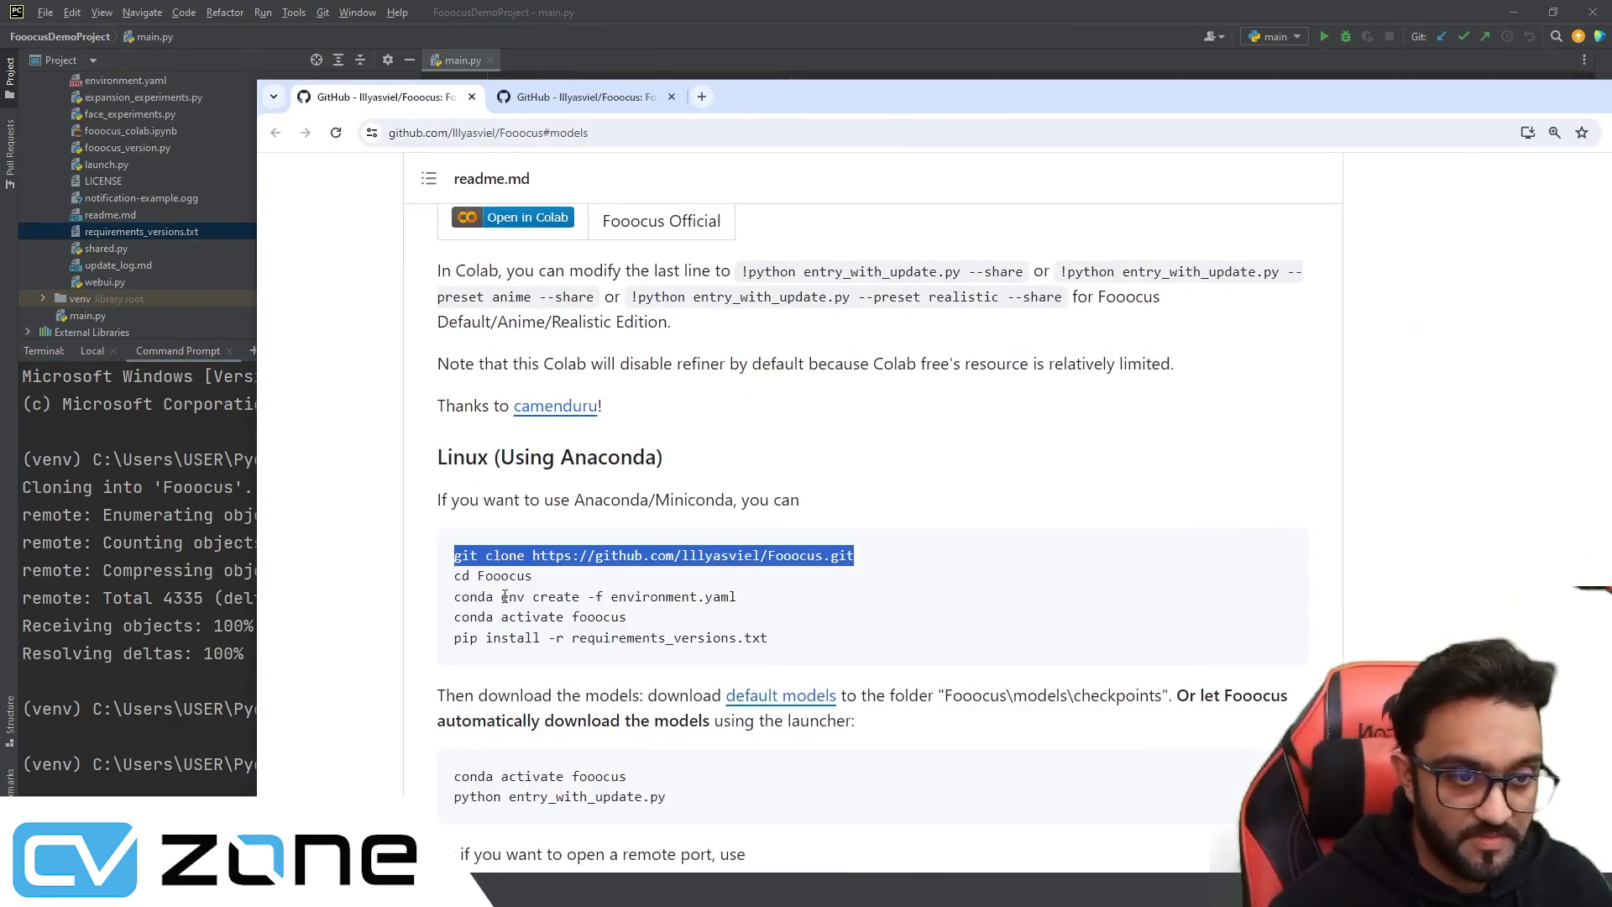
left_click_drag(454, 640, 801, 642)
key("ctrl+c")
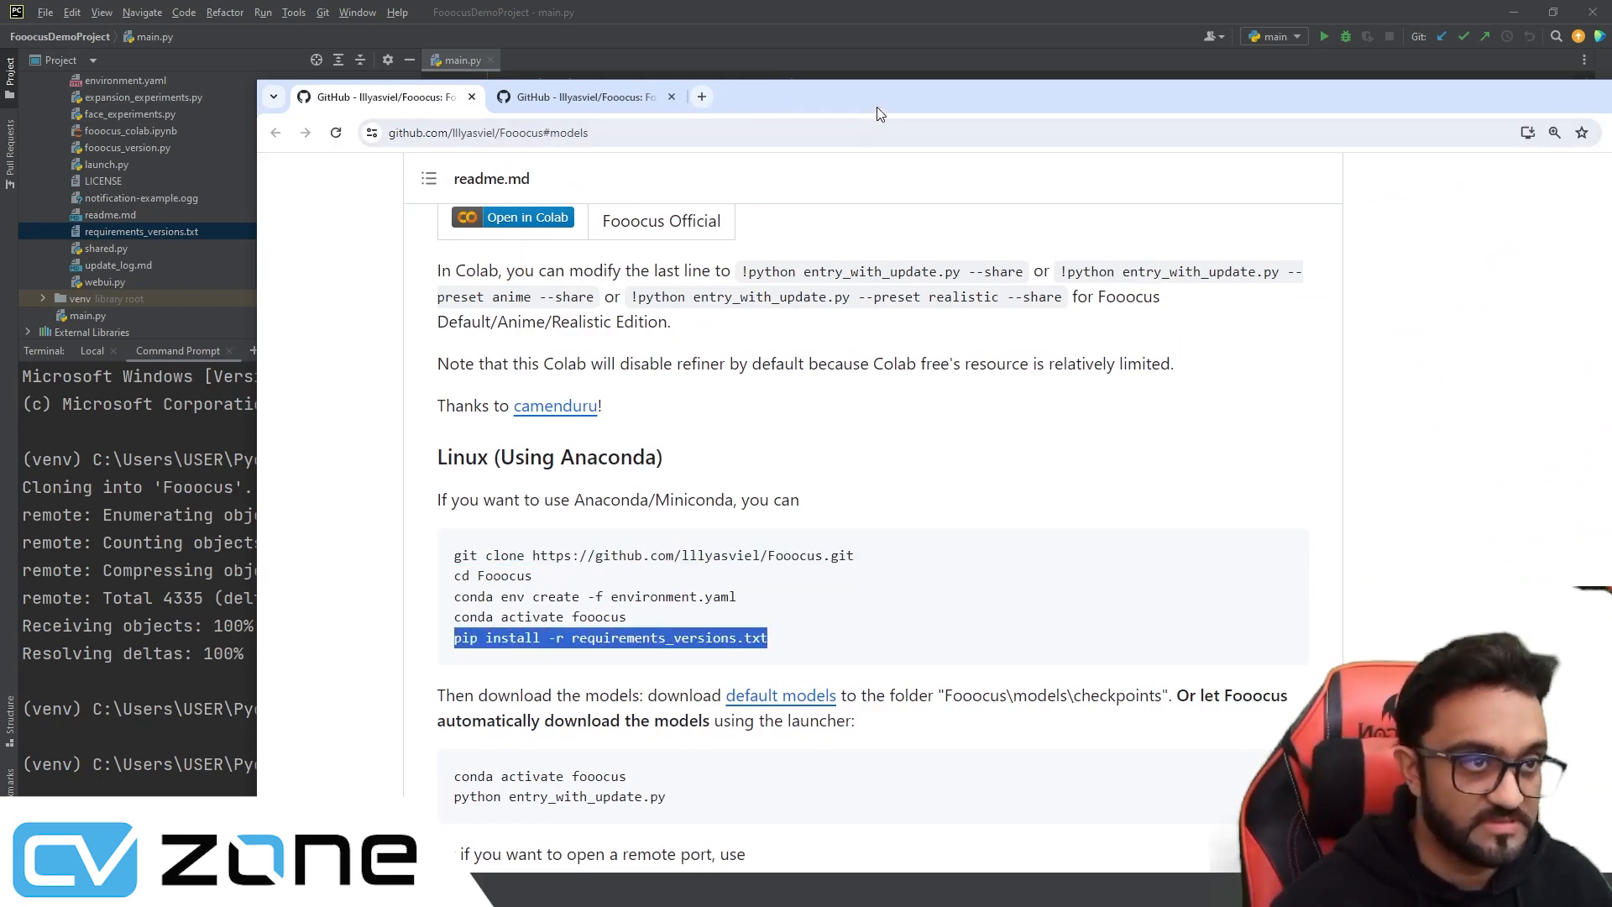
key("alt+Tab")
key("ctrl+v")
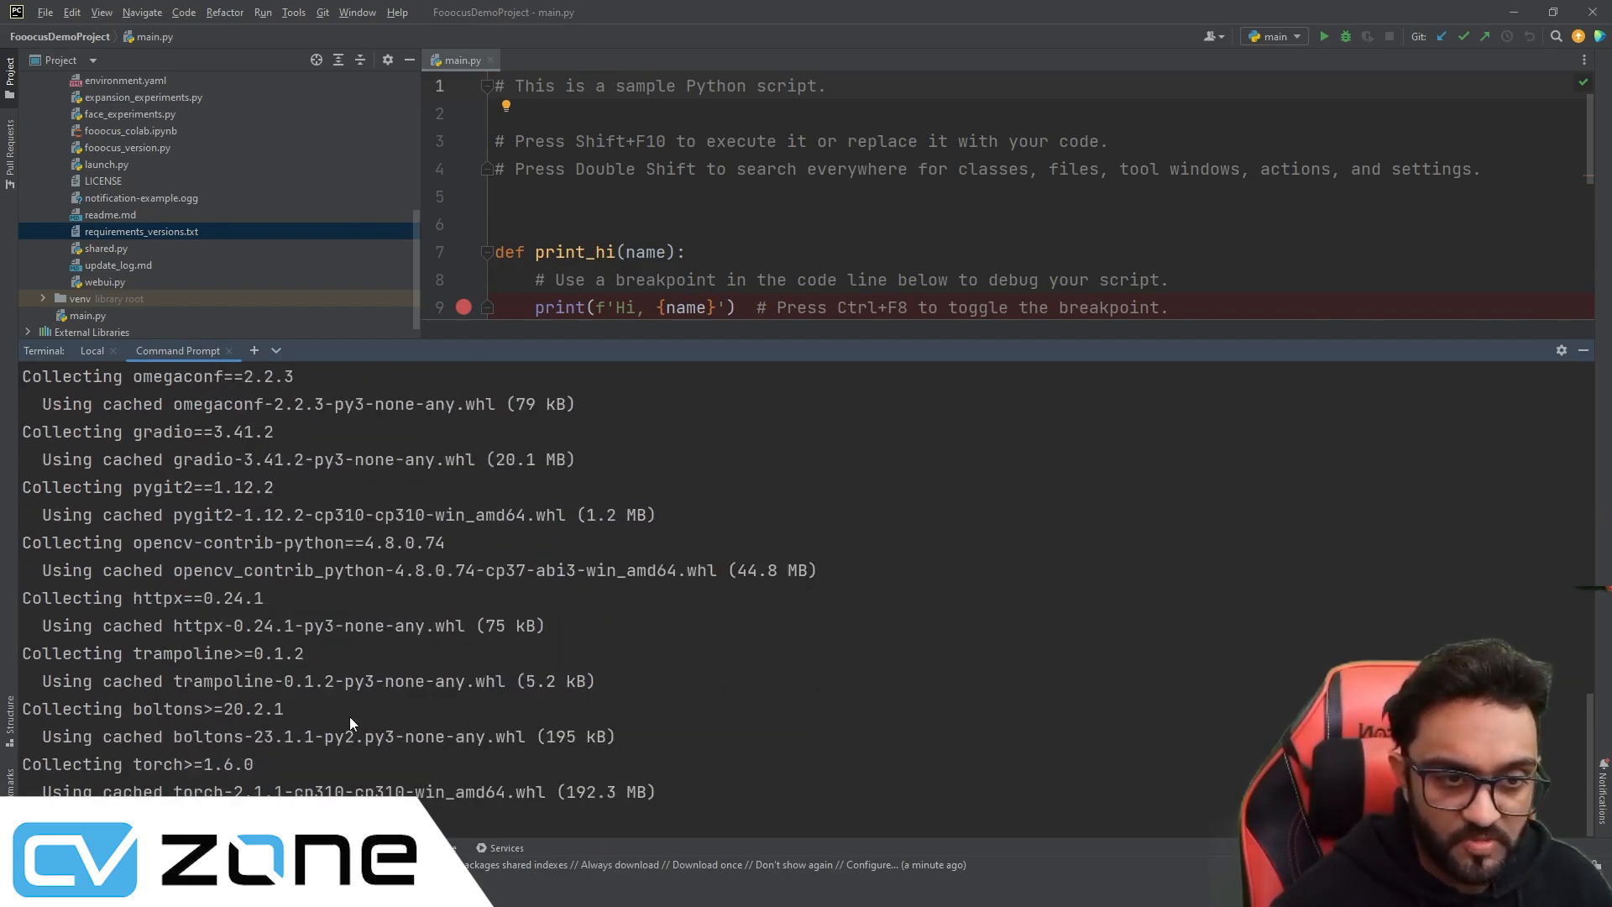
Look through the package installation output and shrink the terminal area to make room for the project tree
scroll(282, 712, "up", 15)
scroll(265, 710, "down", 10)
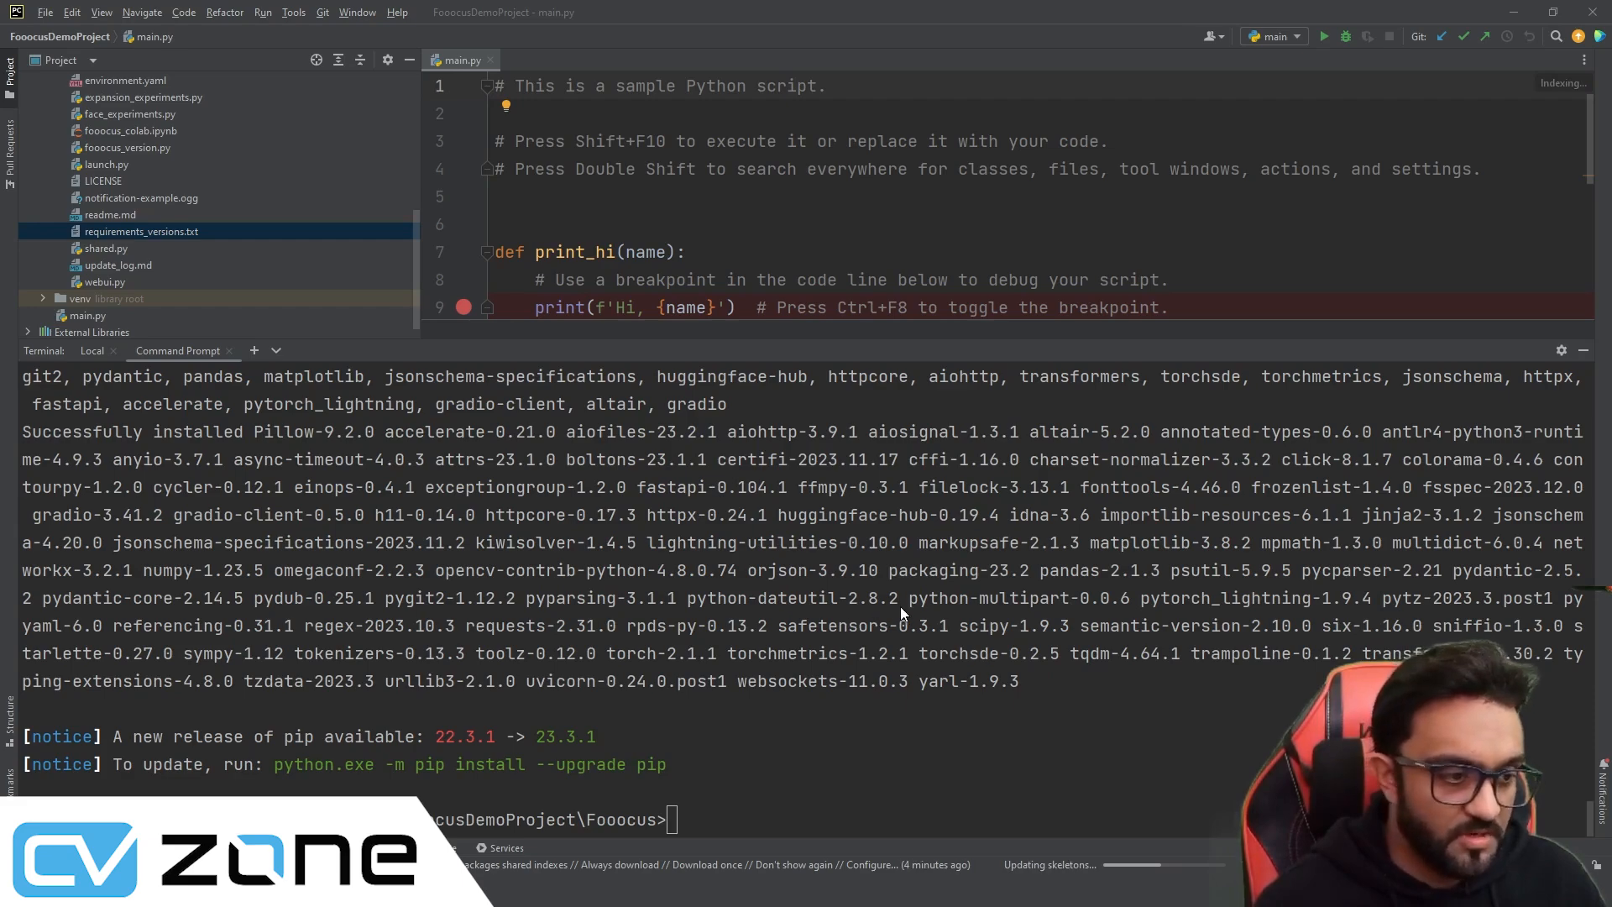
scroll(655, 554, "up", 5)
scroll(688, 529, "down", 5)
left_click_drag(729, 337, 722, 614)
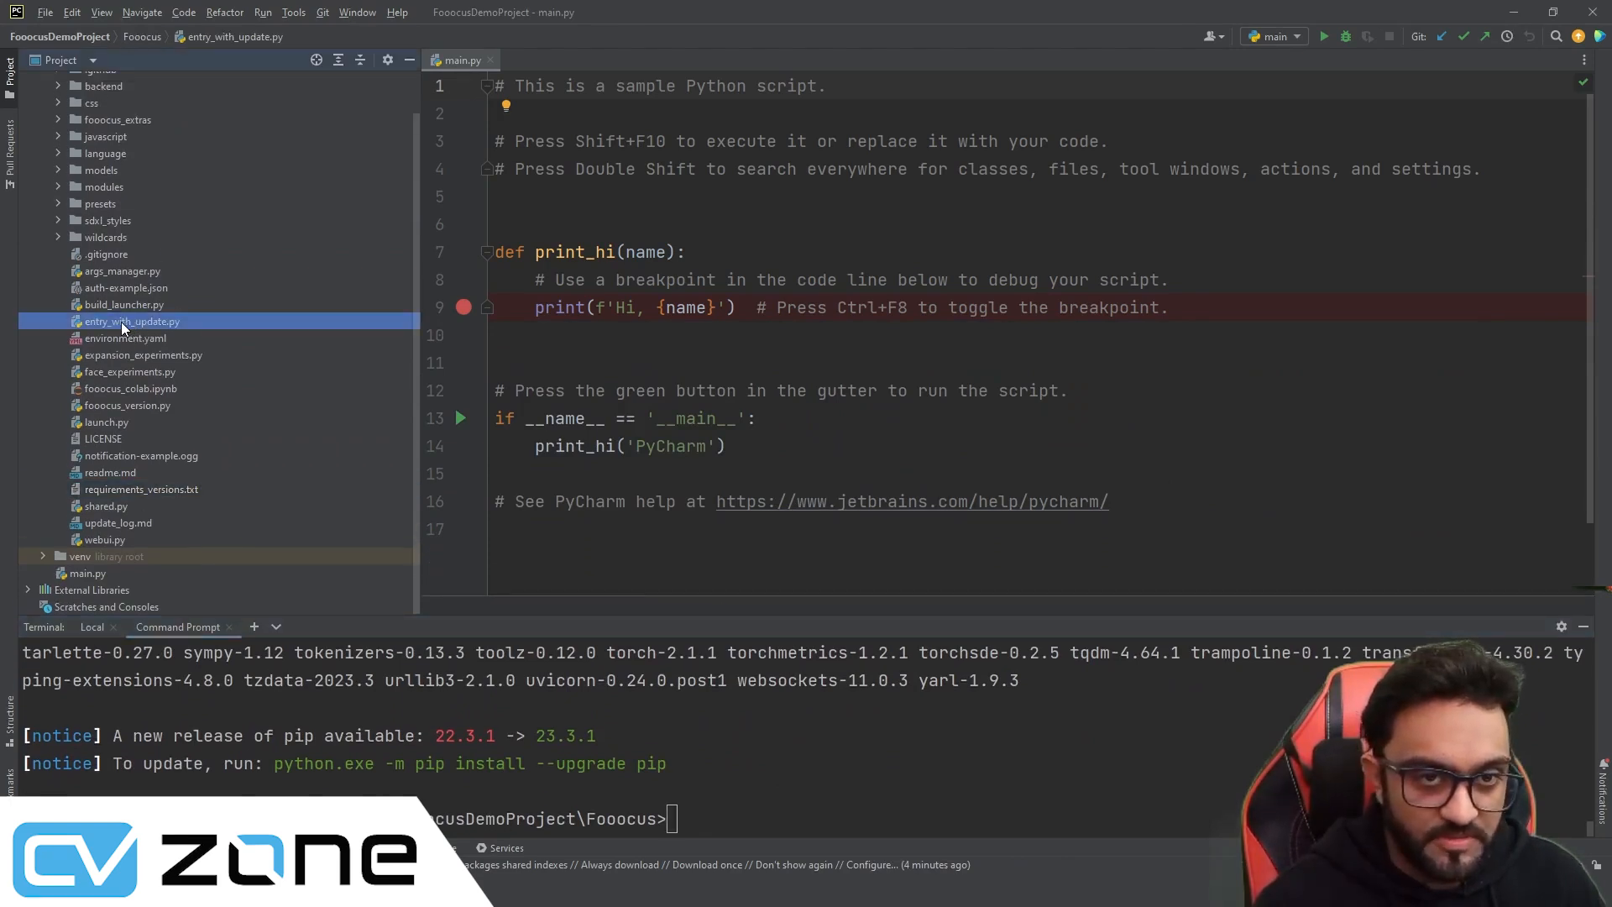
Open entry_with_update.py from the Fooocus folder, run it and enlarge the run output area
double_click(122, 322)
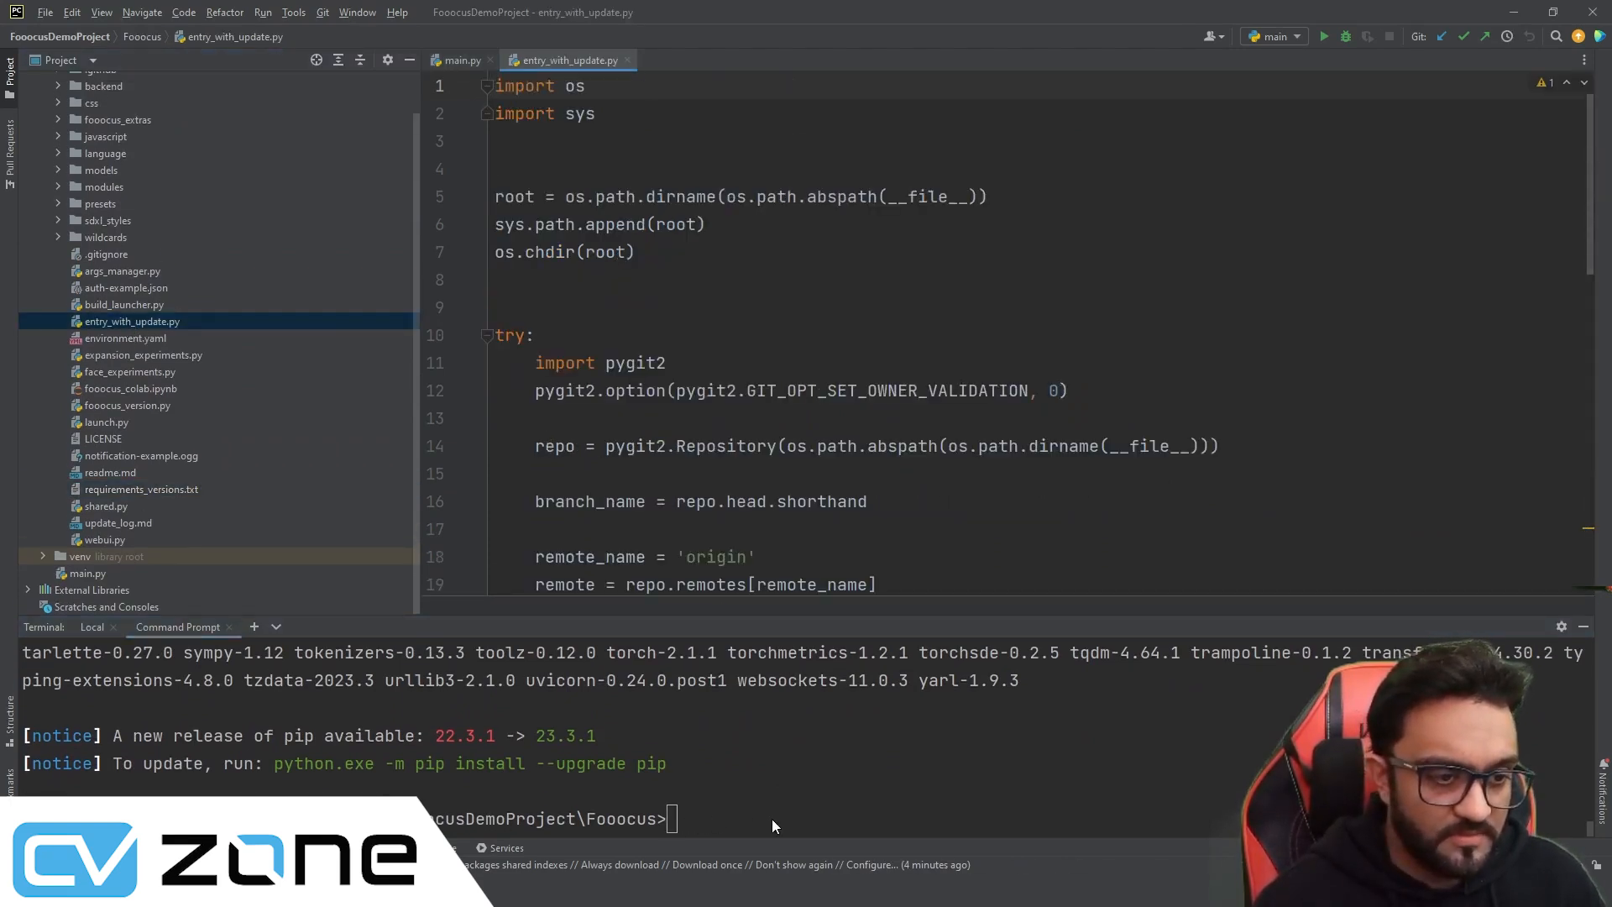
right_click(598, 56)
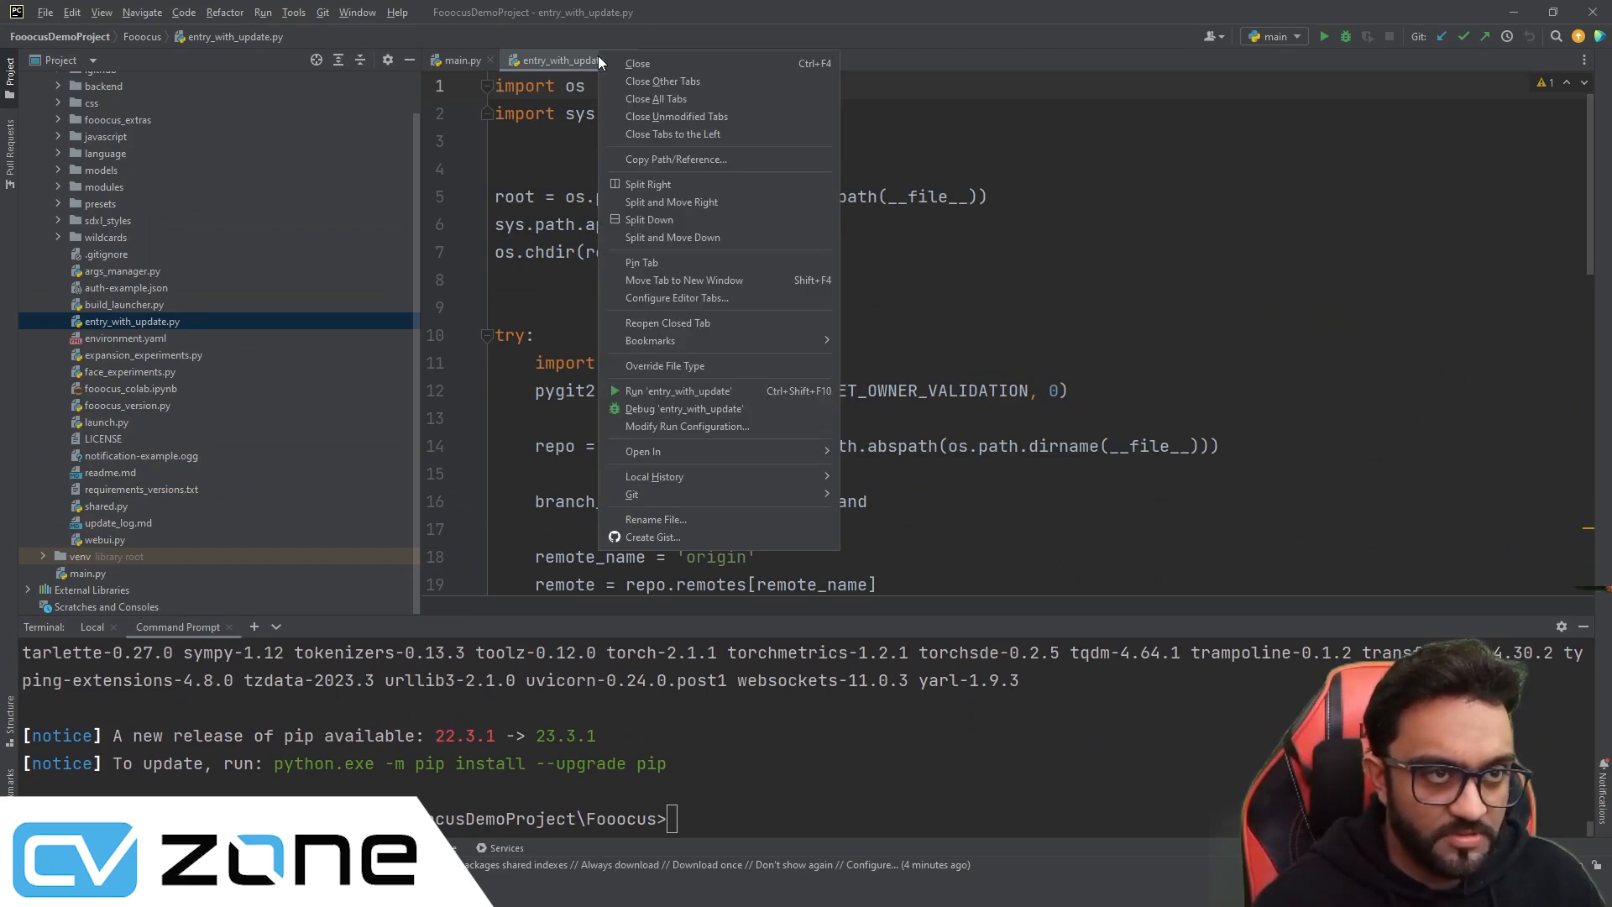
left_click(664, 391)
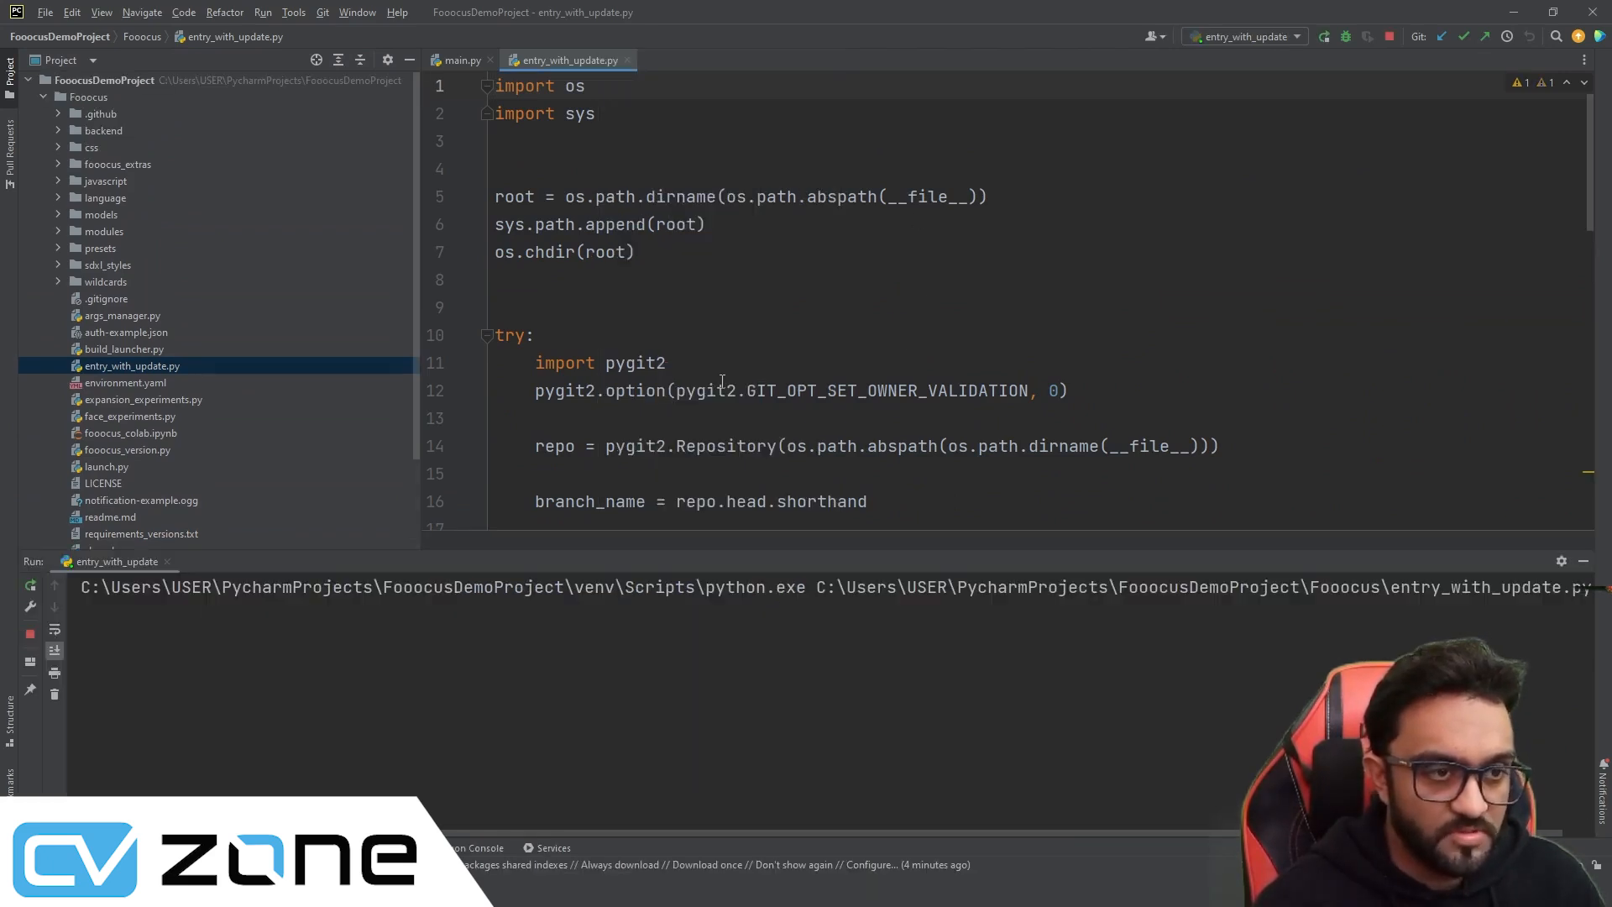
left_click_drag(575, 549, 576, 485)
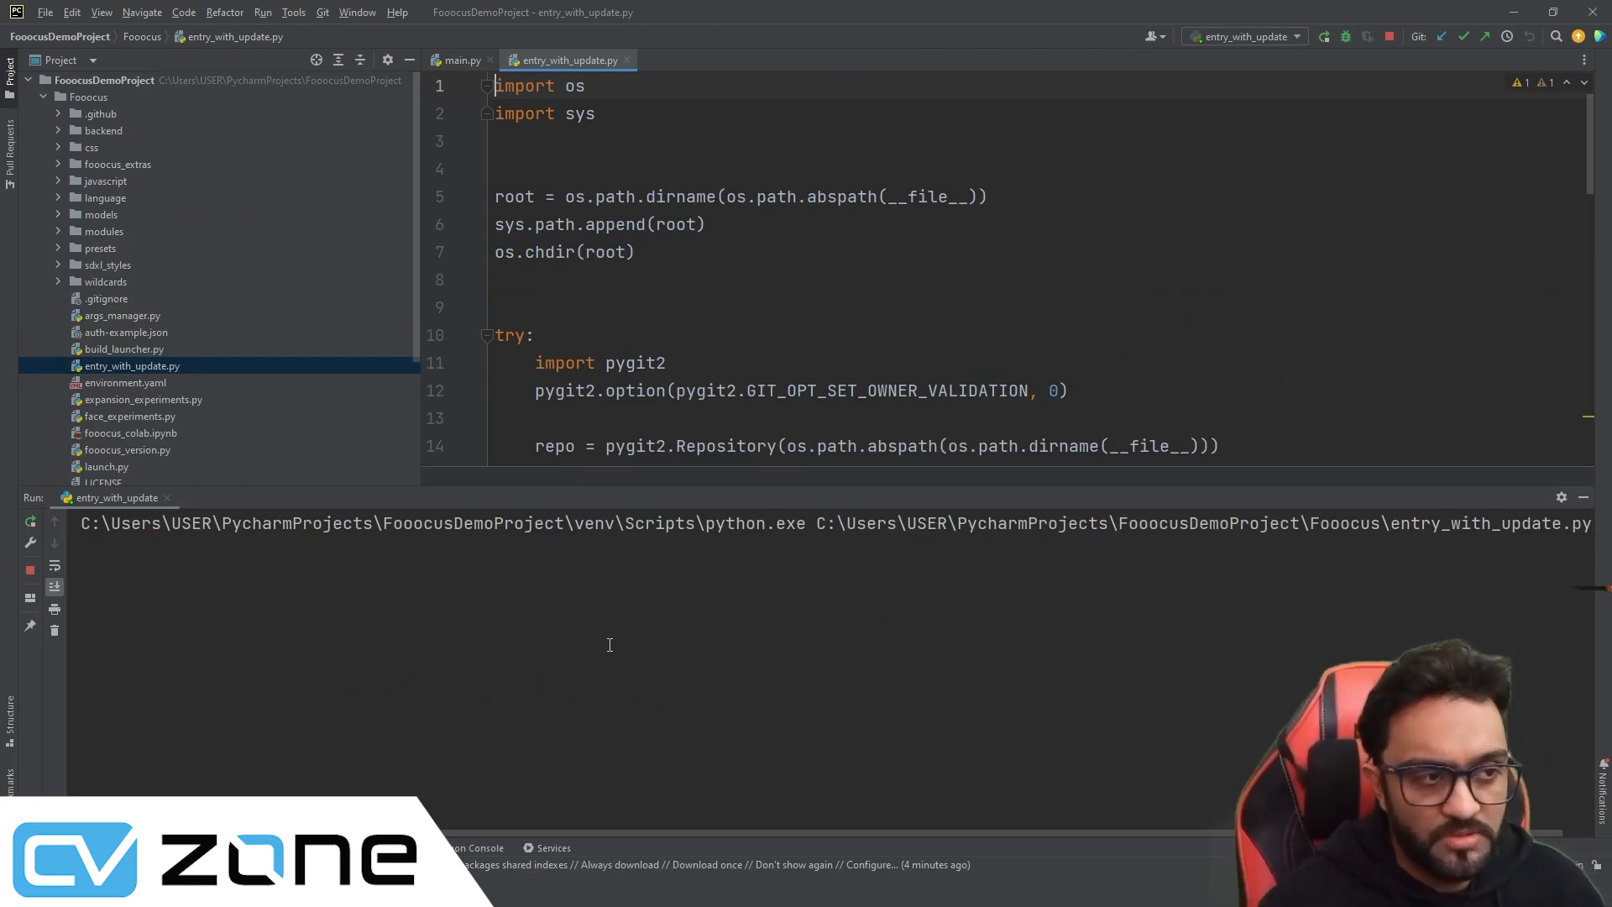
Expand the models folder in the project tree, including its checkpoints and loras subfolders
double_click(112, 214)
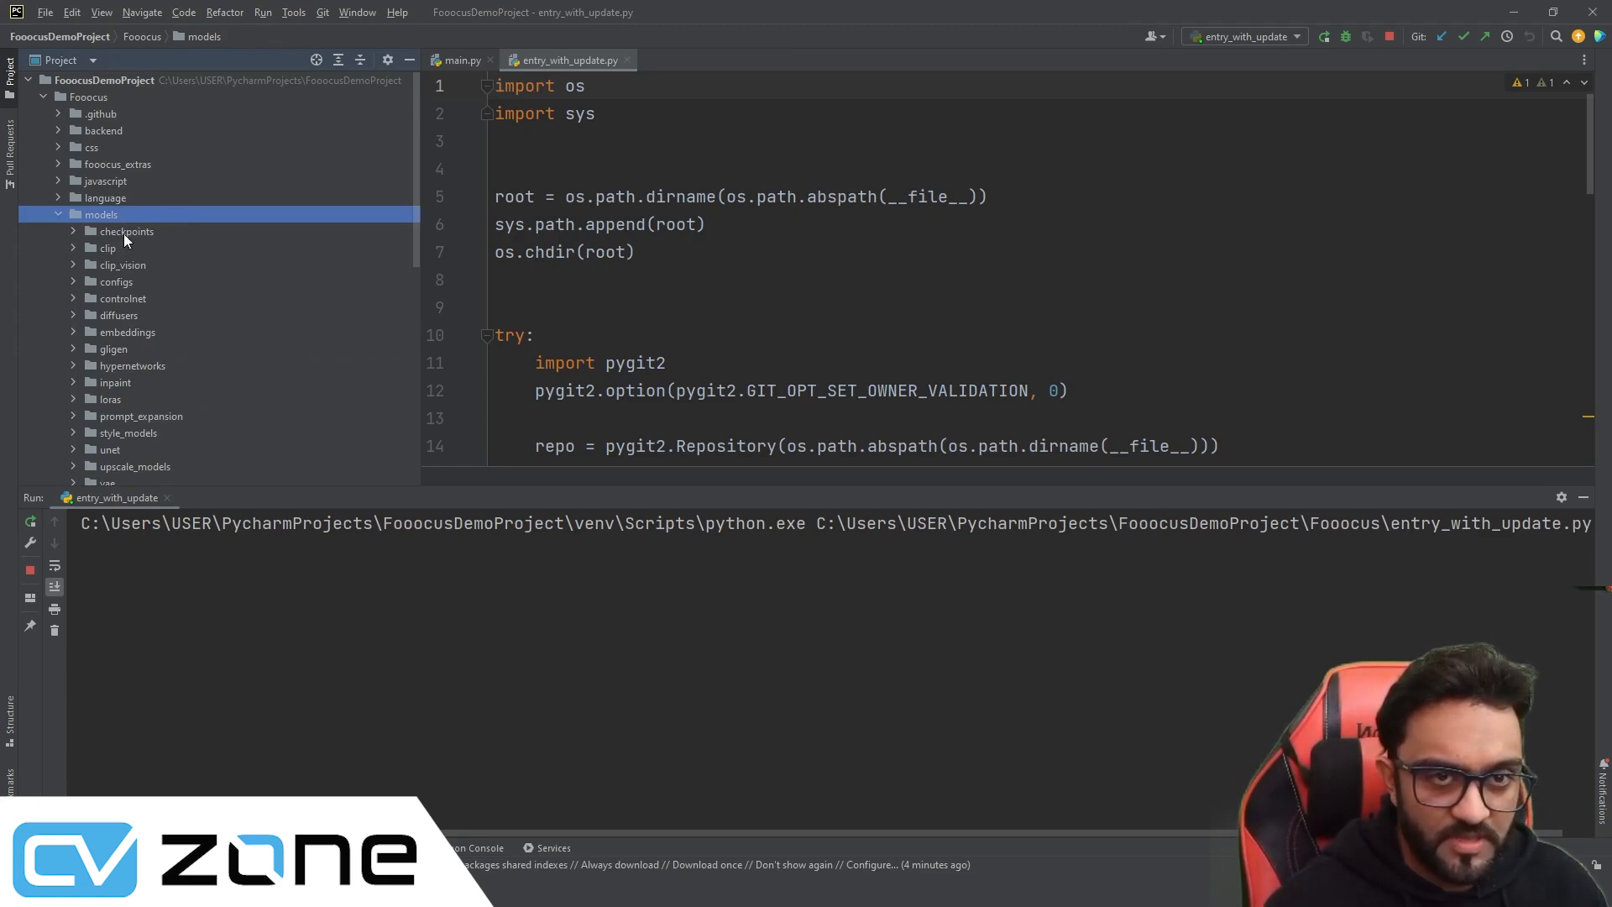
double_click(118, 233)
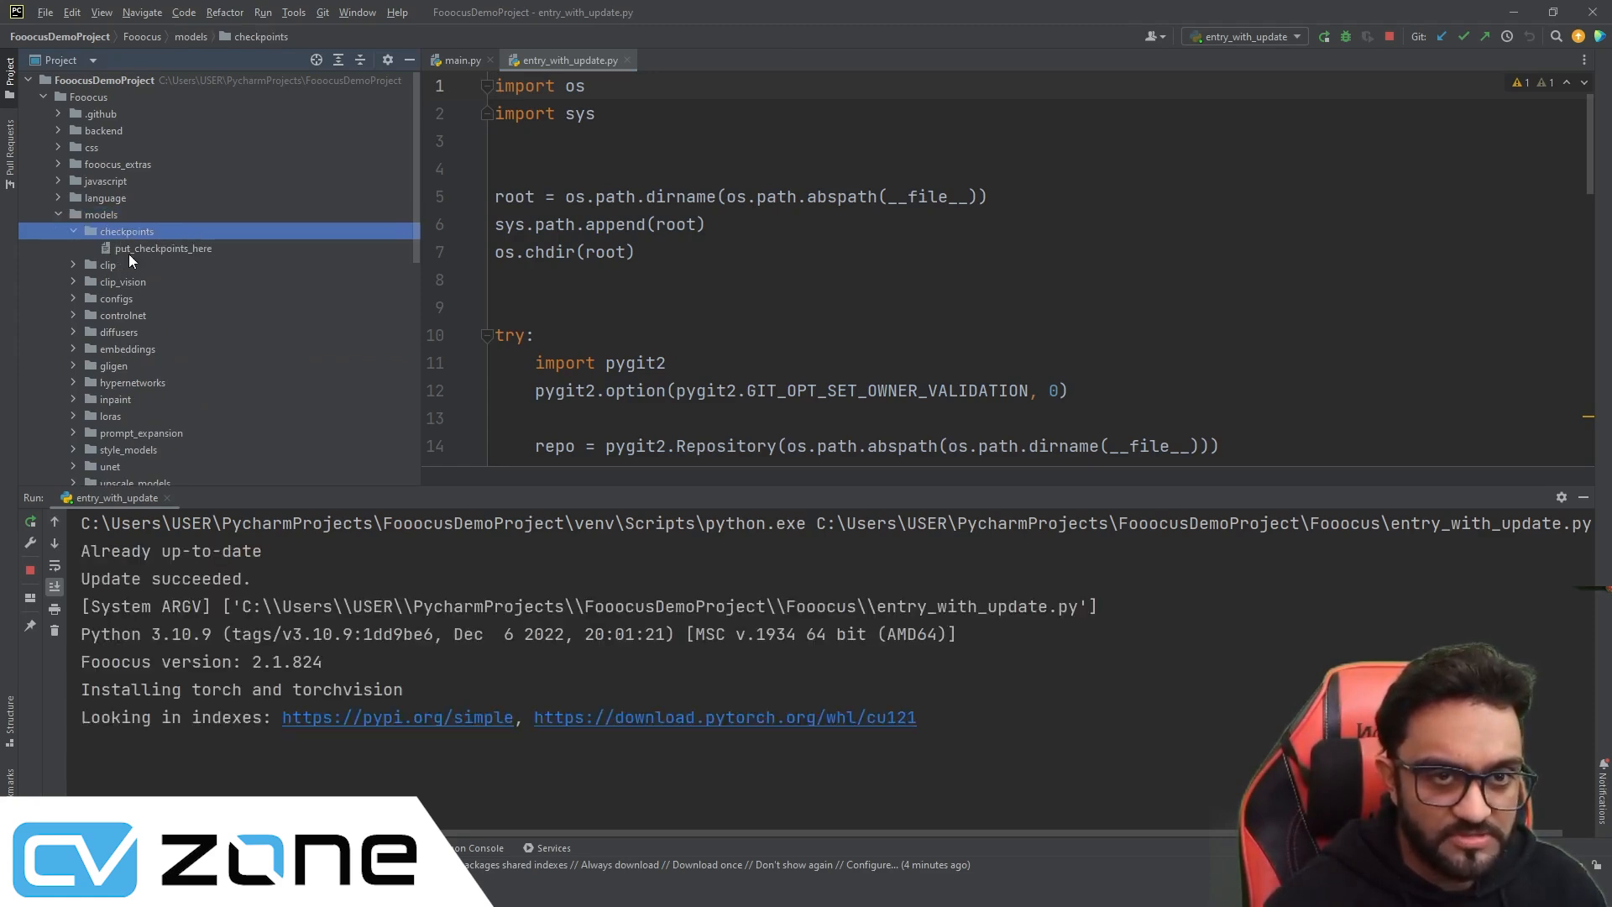
double_click(108, 414)
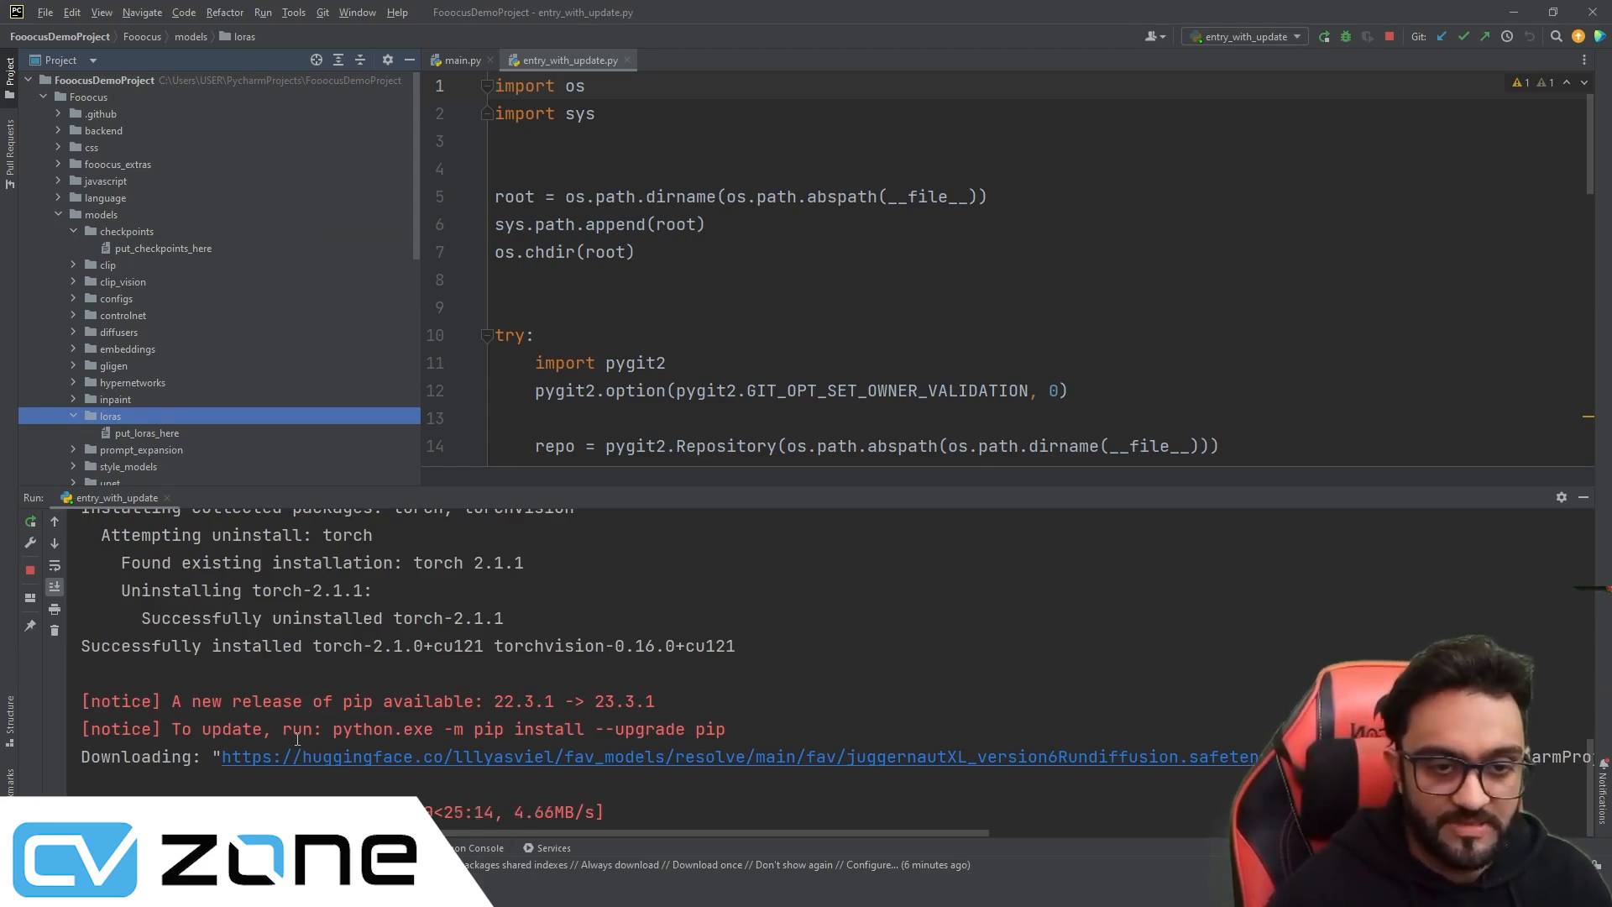
Check the juggernautXL model download in the run output and stop the entry_with_update run
left_click_drag(141, 757, 576, 698)
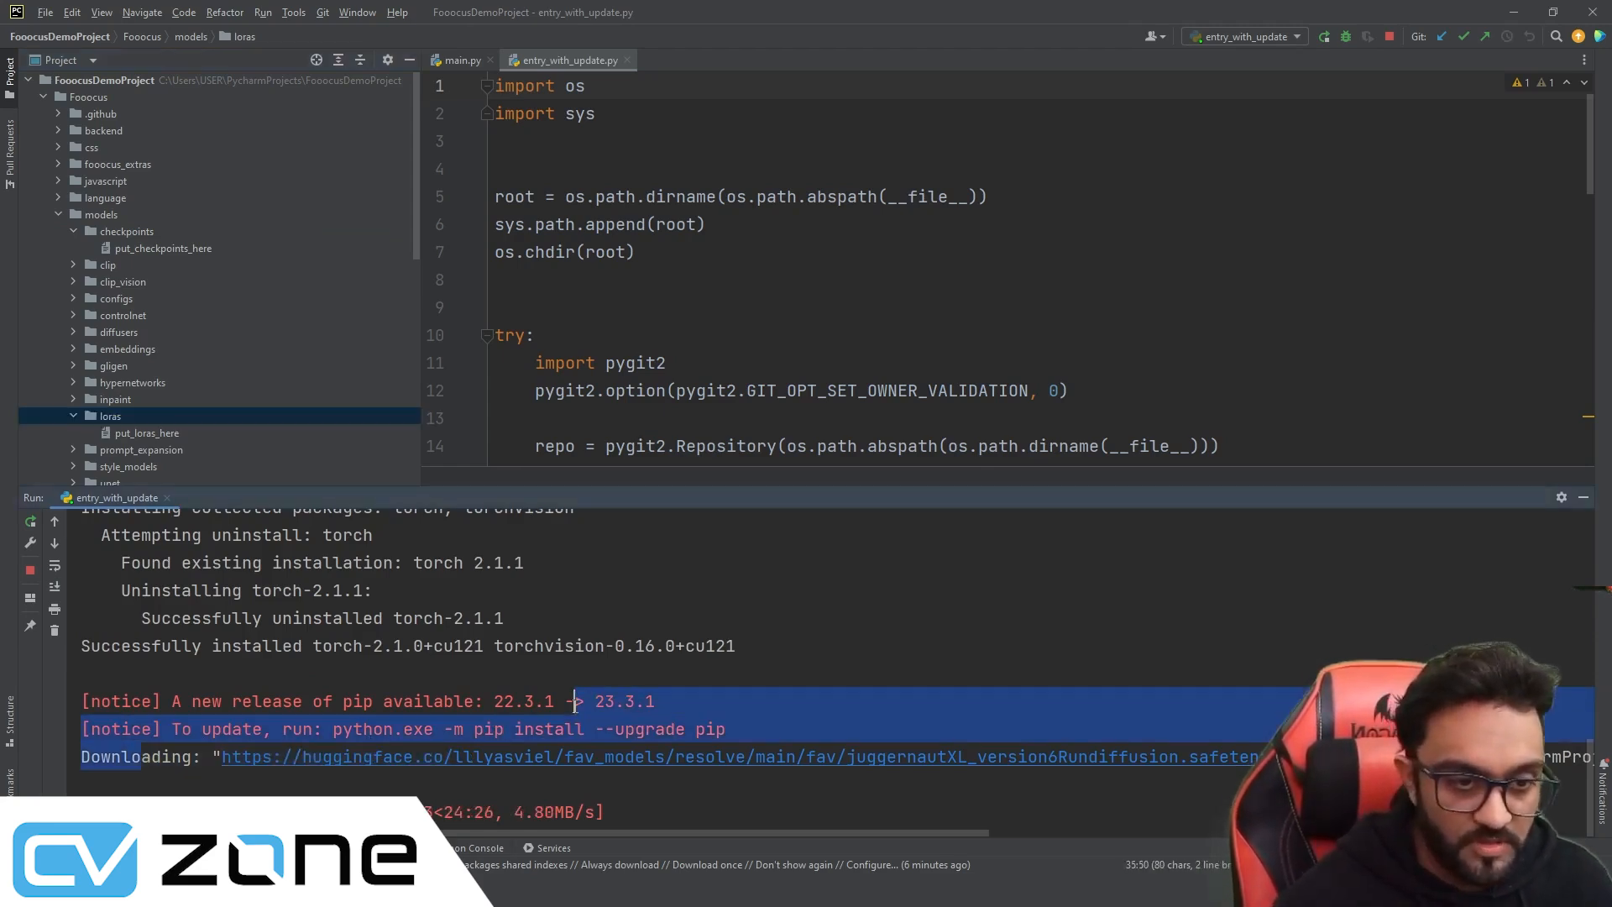
left_click(789, 708)
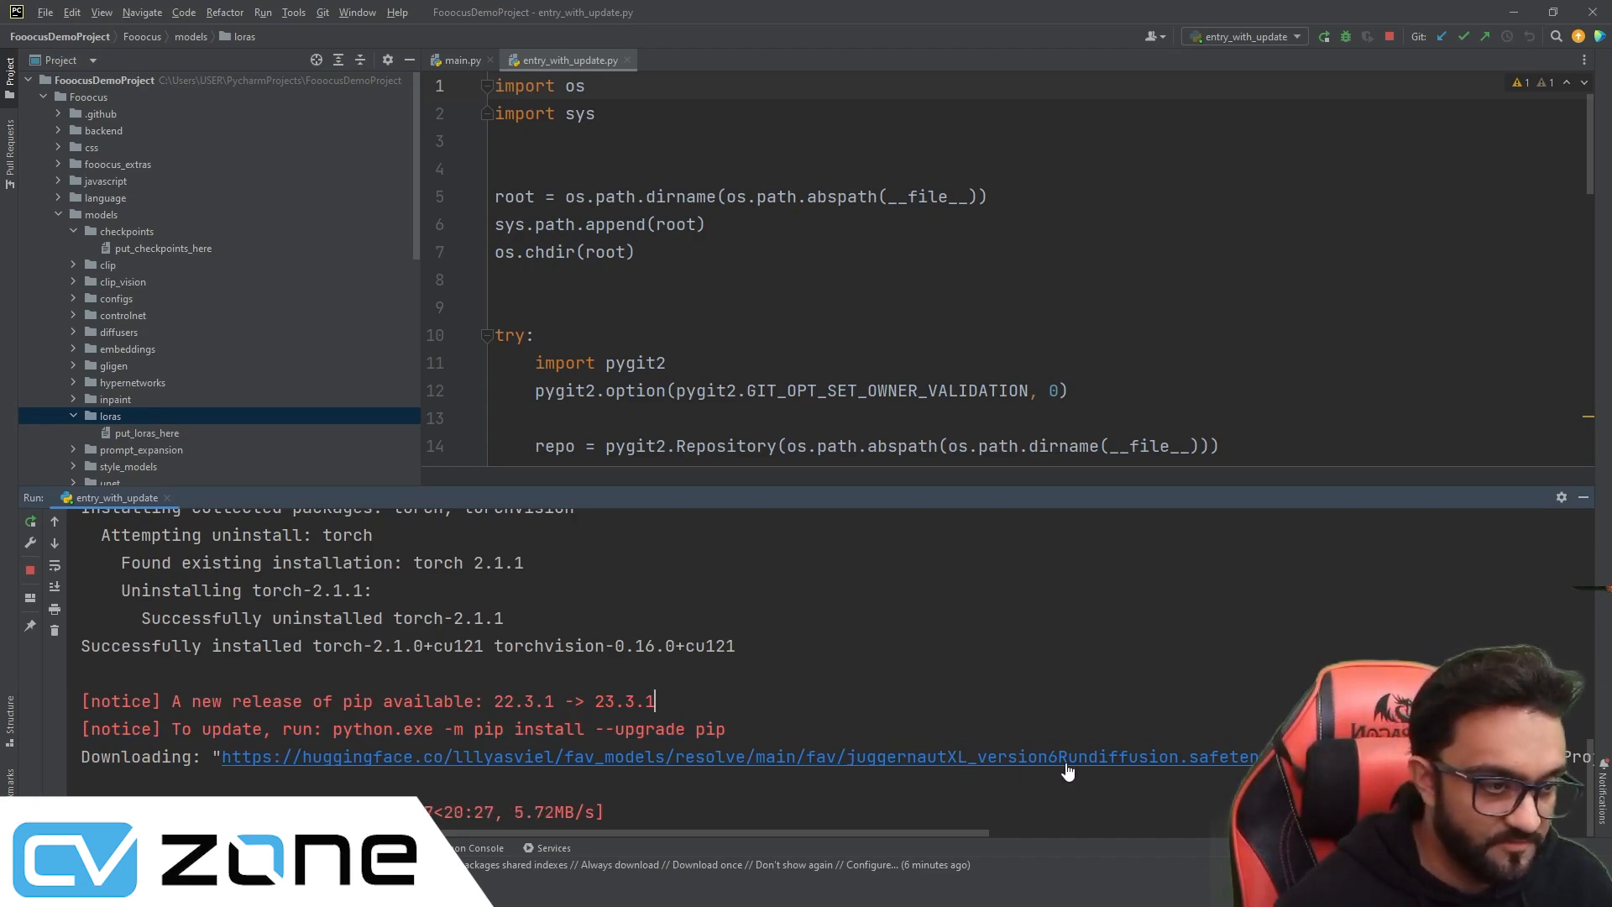
left_click(1188, 808)
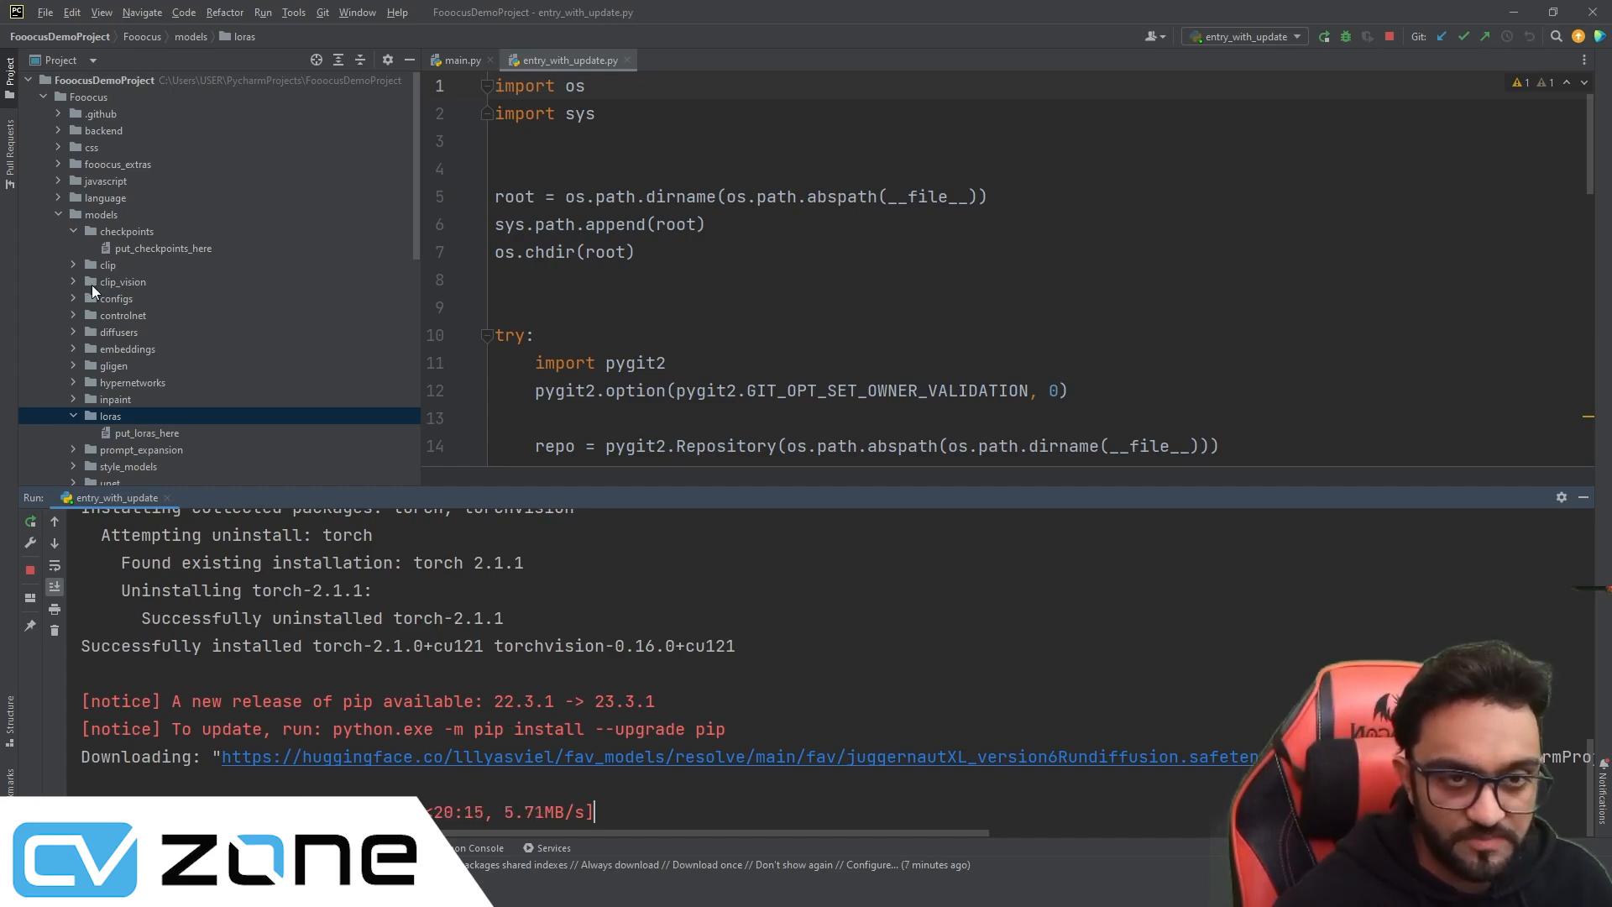
left_click(1390, 36)
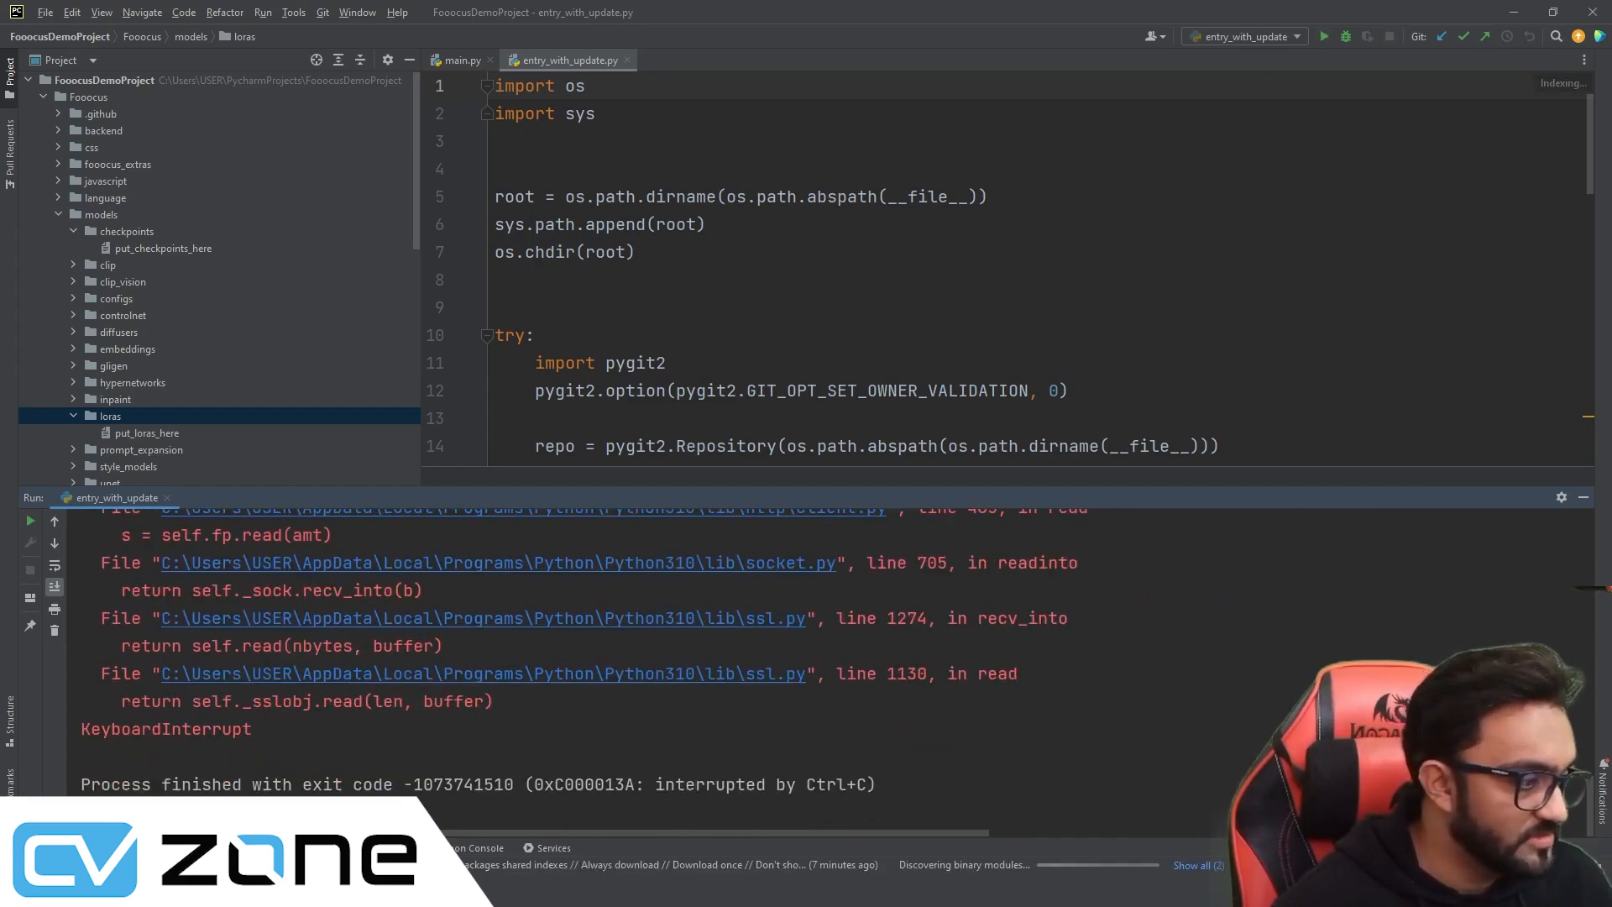
Paste the already downloaded juggernautXL_version6Rundiffusion.safetensors file into the models\checkpoints folder
left_click(119, 234)
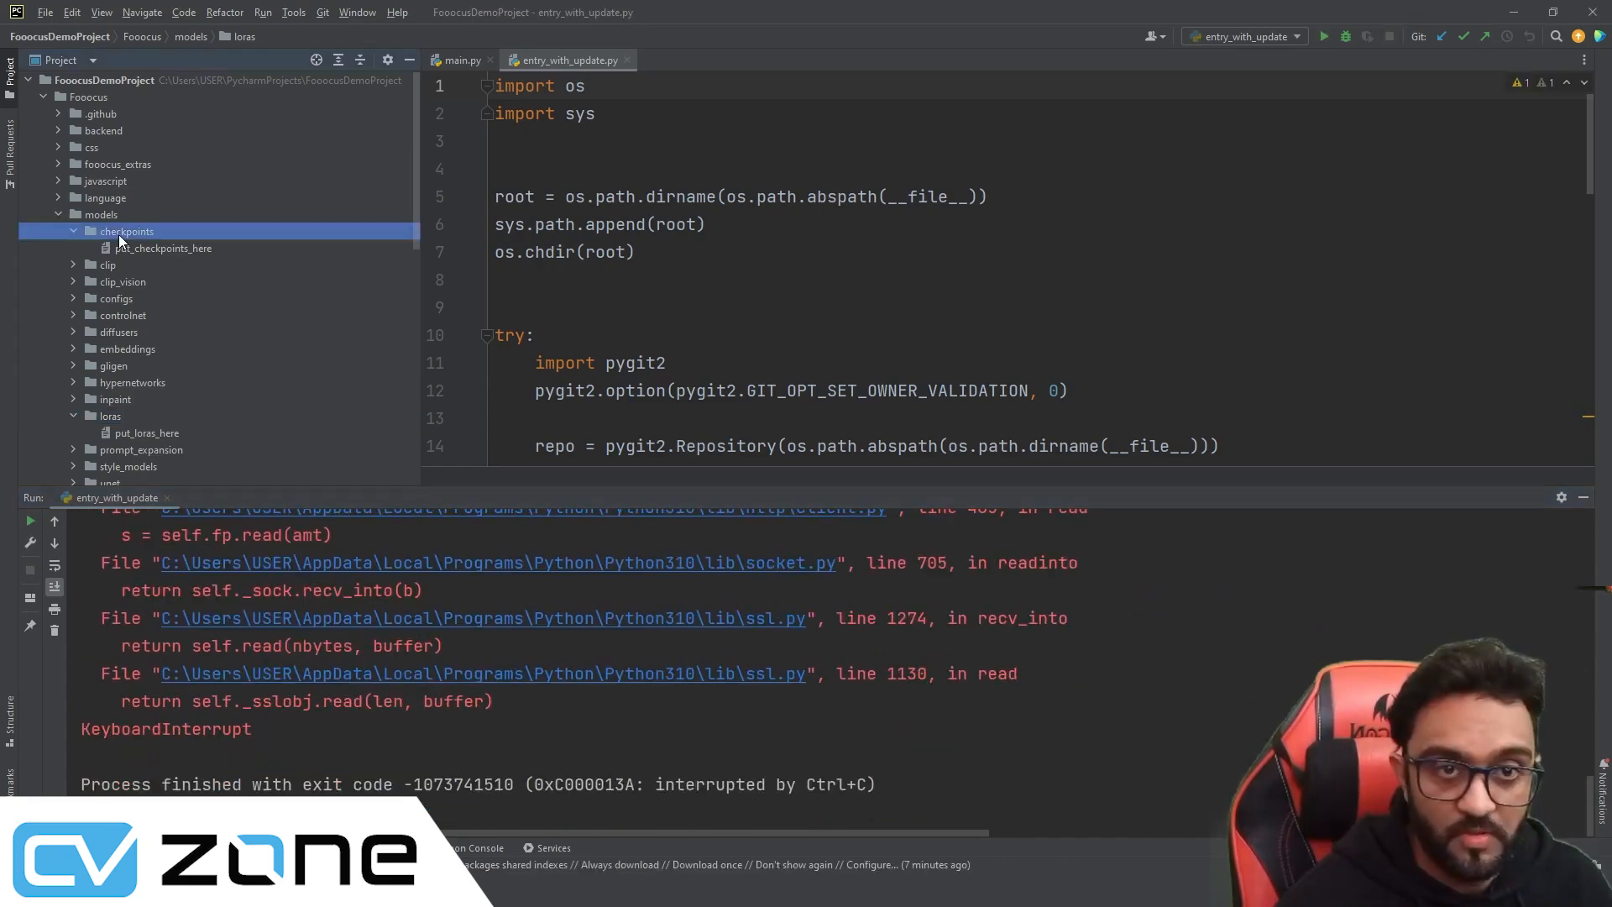
key("ctrl+v")
key("Return")
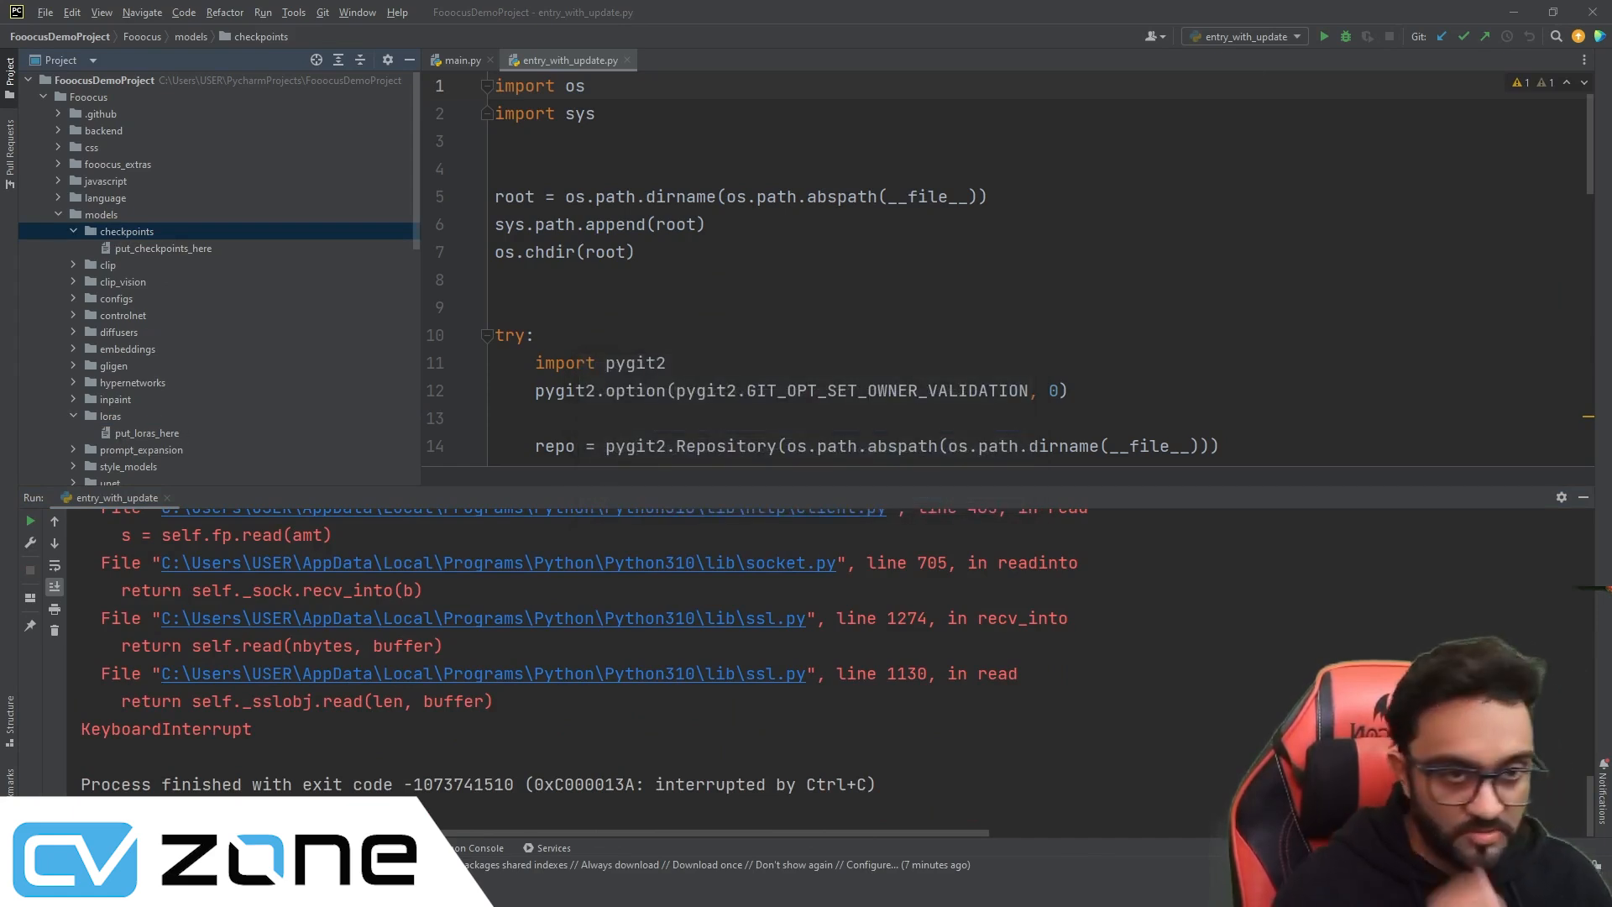
Paste the copied sd_xl_offset_example-lora_1.0.safetensors file into the models\loras folder, keeping its name
left_click(106, 430)
key("ctrl+v")
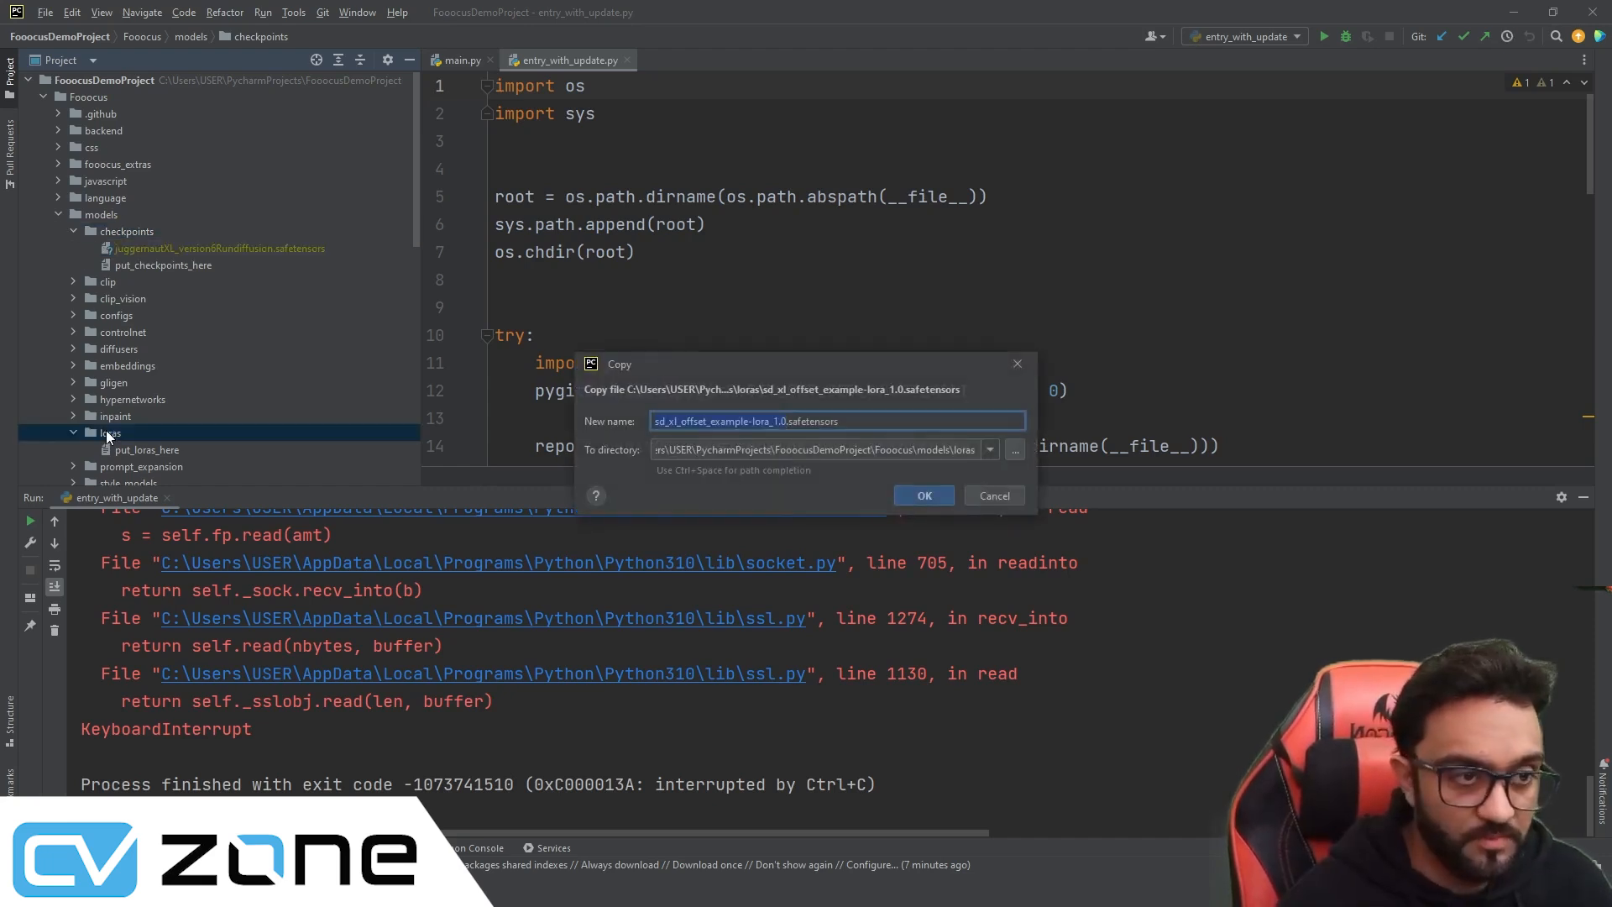
key("Return")
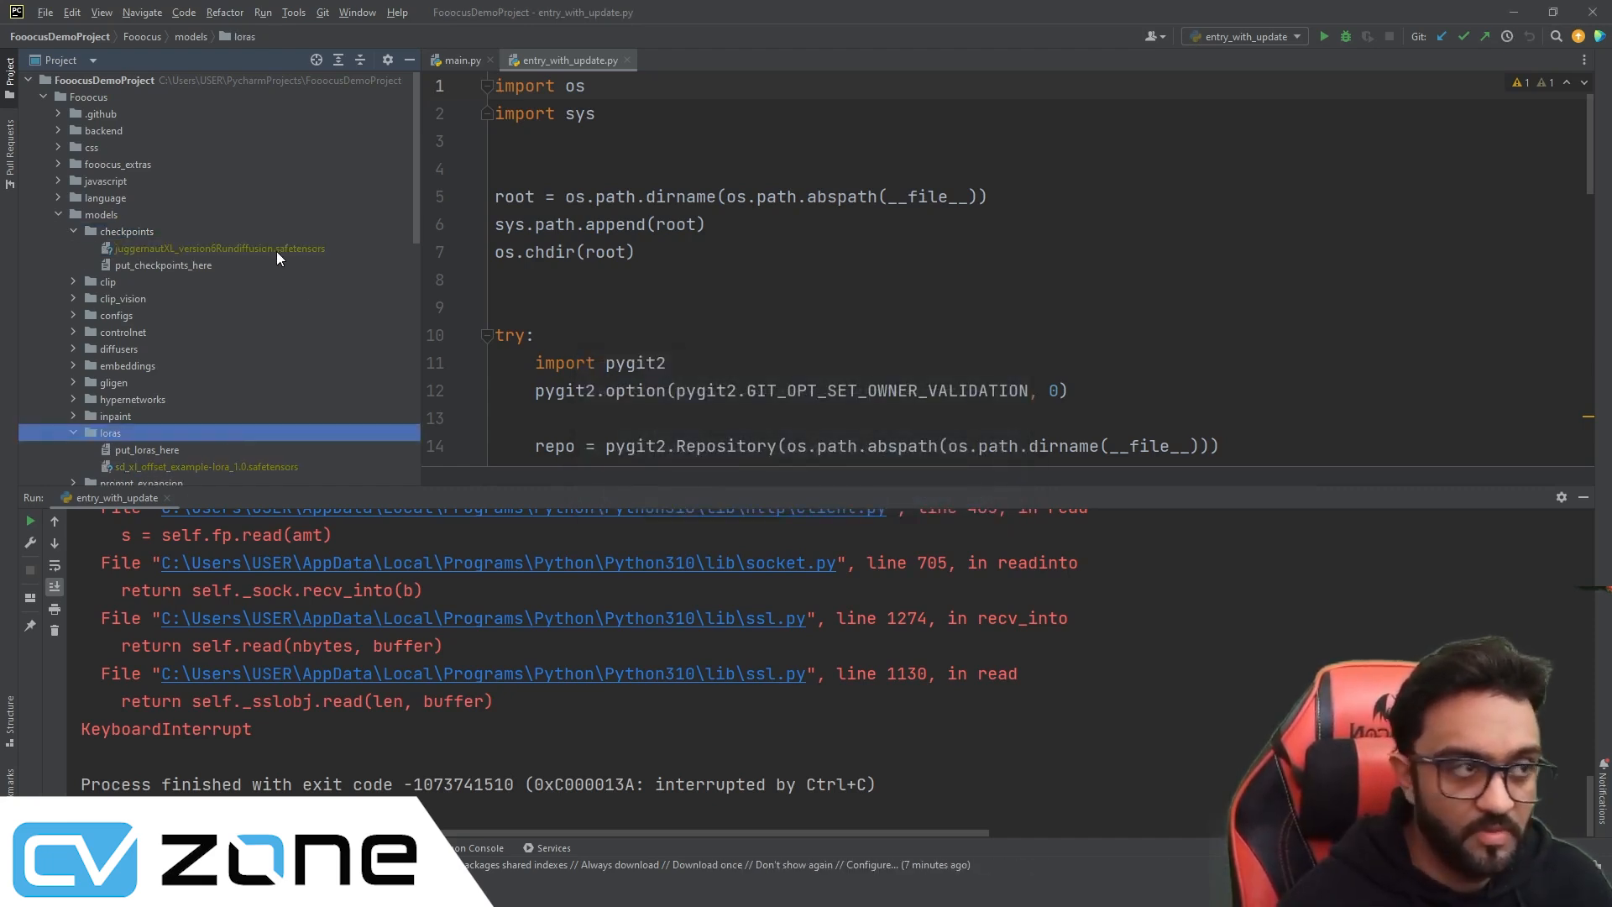
Run entry_with_update.py again and check the startup messages in the run output
right_click(577, 59)
left_click(645, 393)
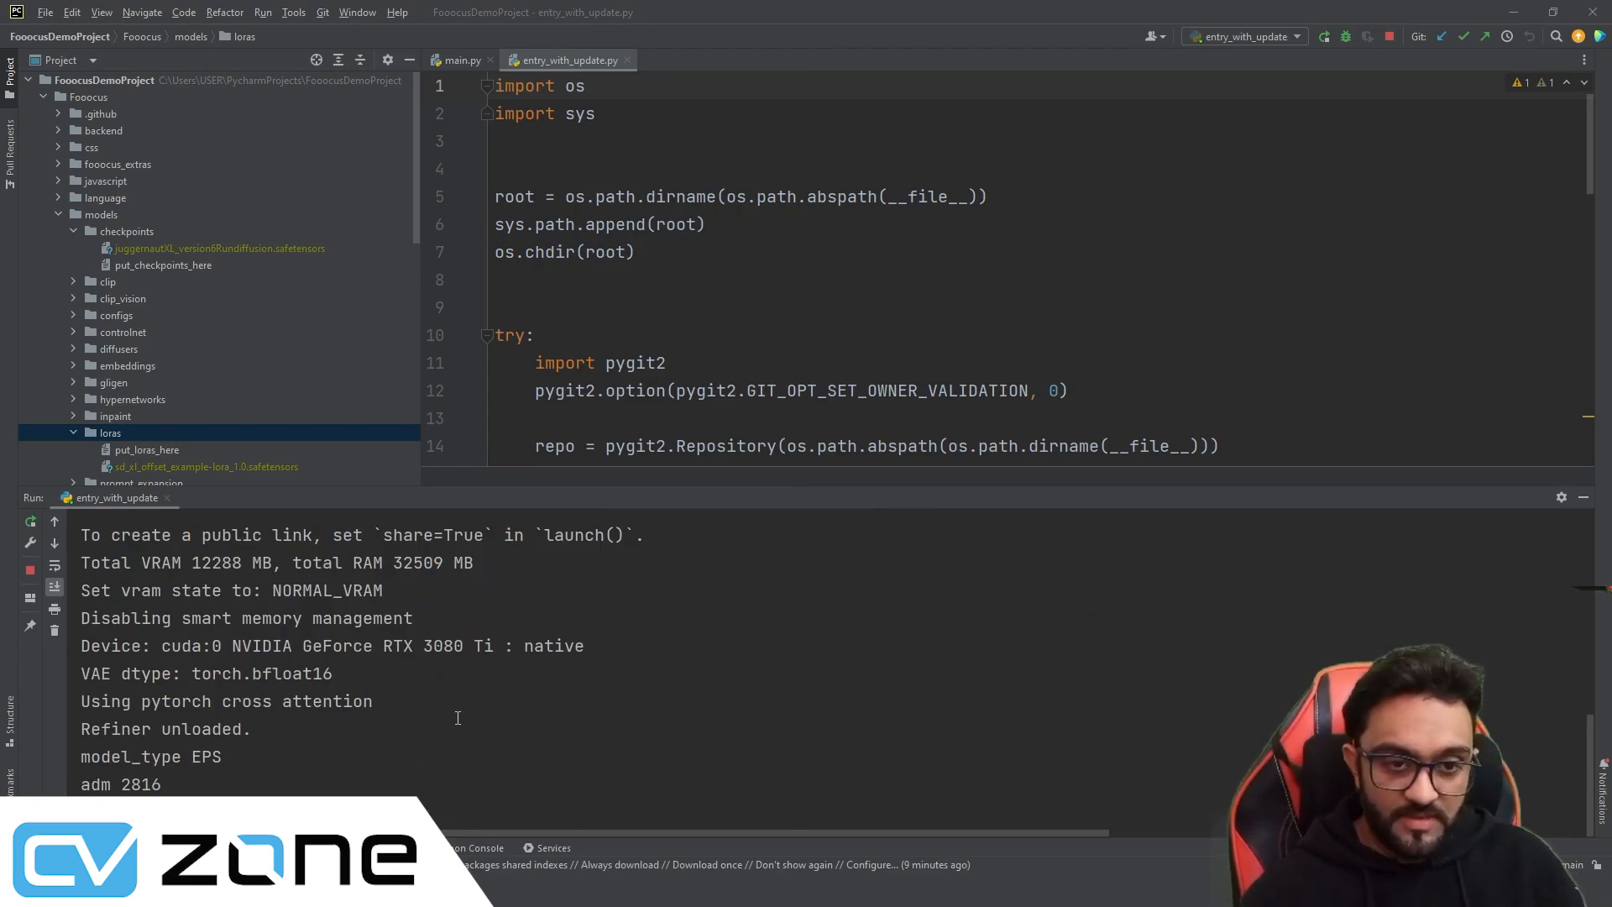
scroll(464, 737, "up", 4)
scroll(382, 696, "down", 4)
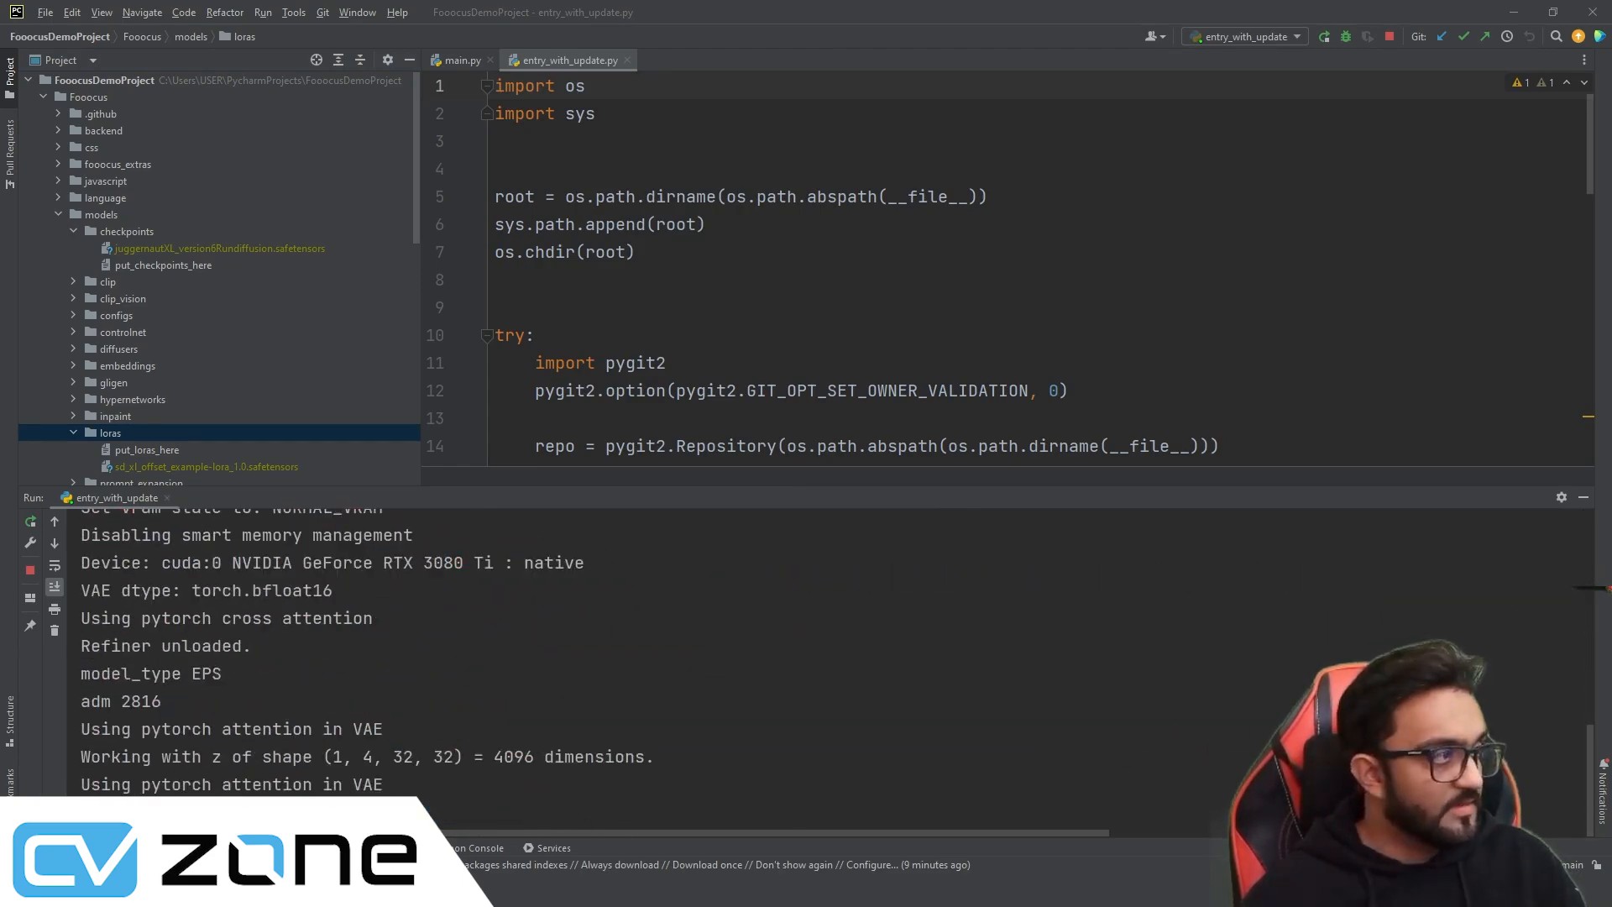
View the Fooocus page in the browser window, move it away and find the app's local address in the run output
left_click_drag(1611, 242, 774, 107)
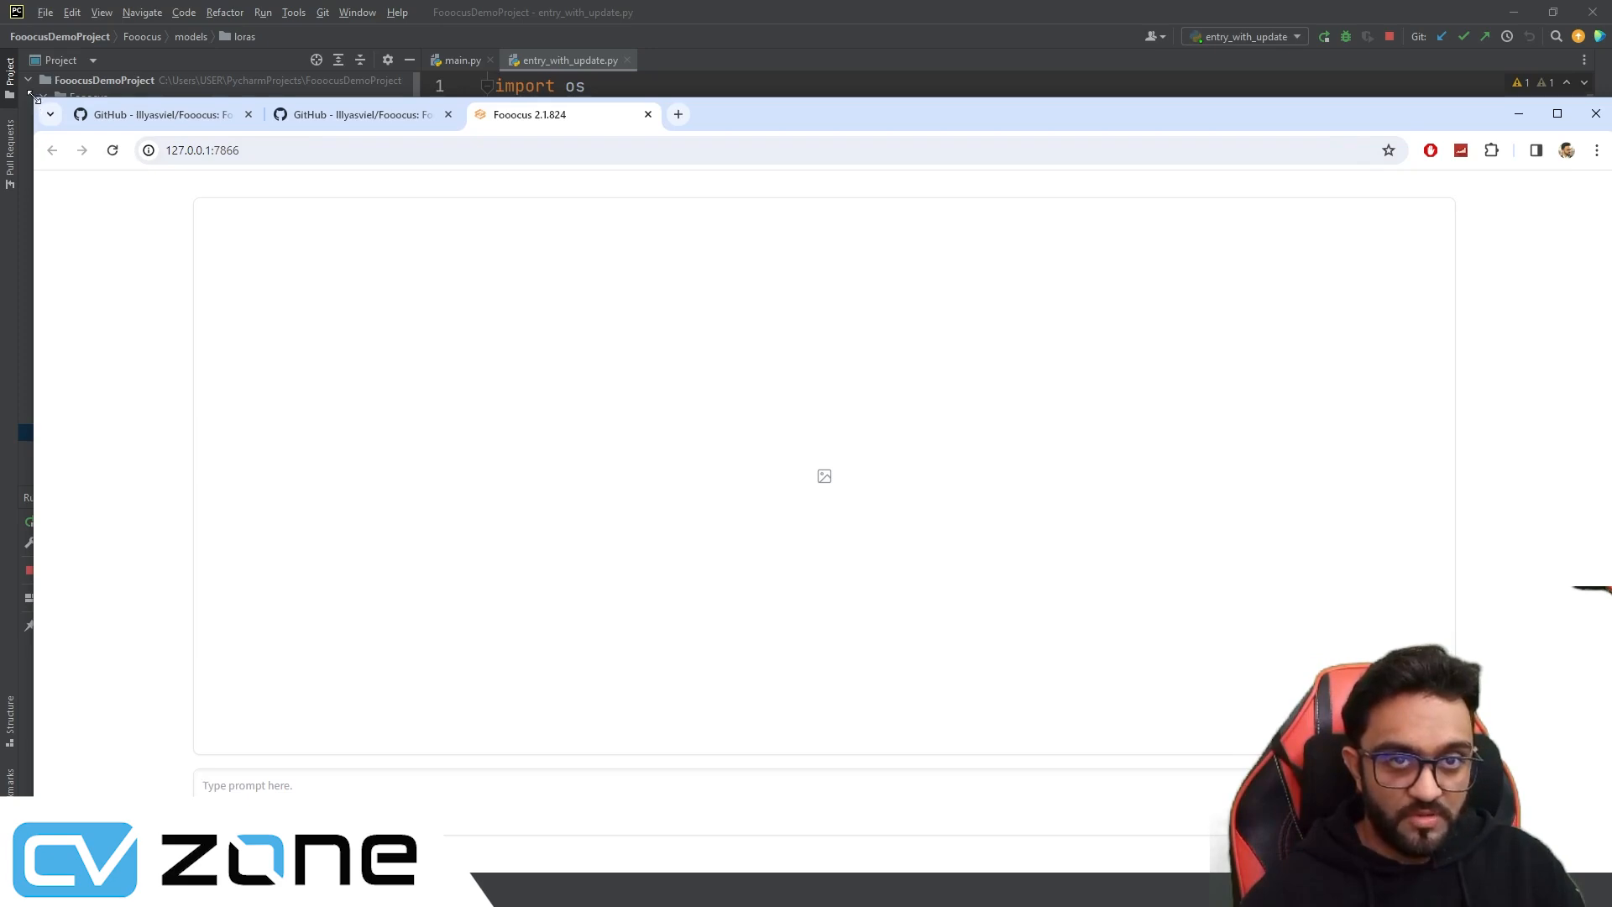
left_click_drag(33, 94, 409, 362)
left_click_drag(1073, 387, 1369, 188)
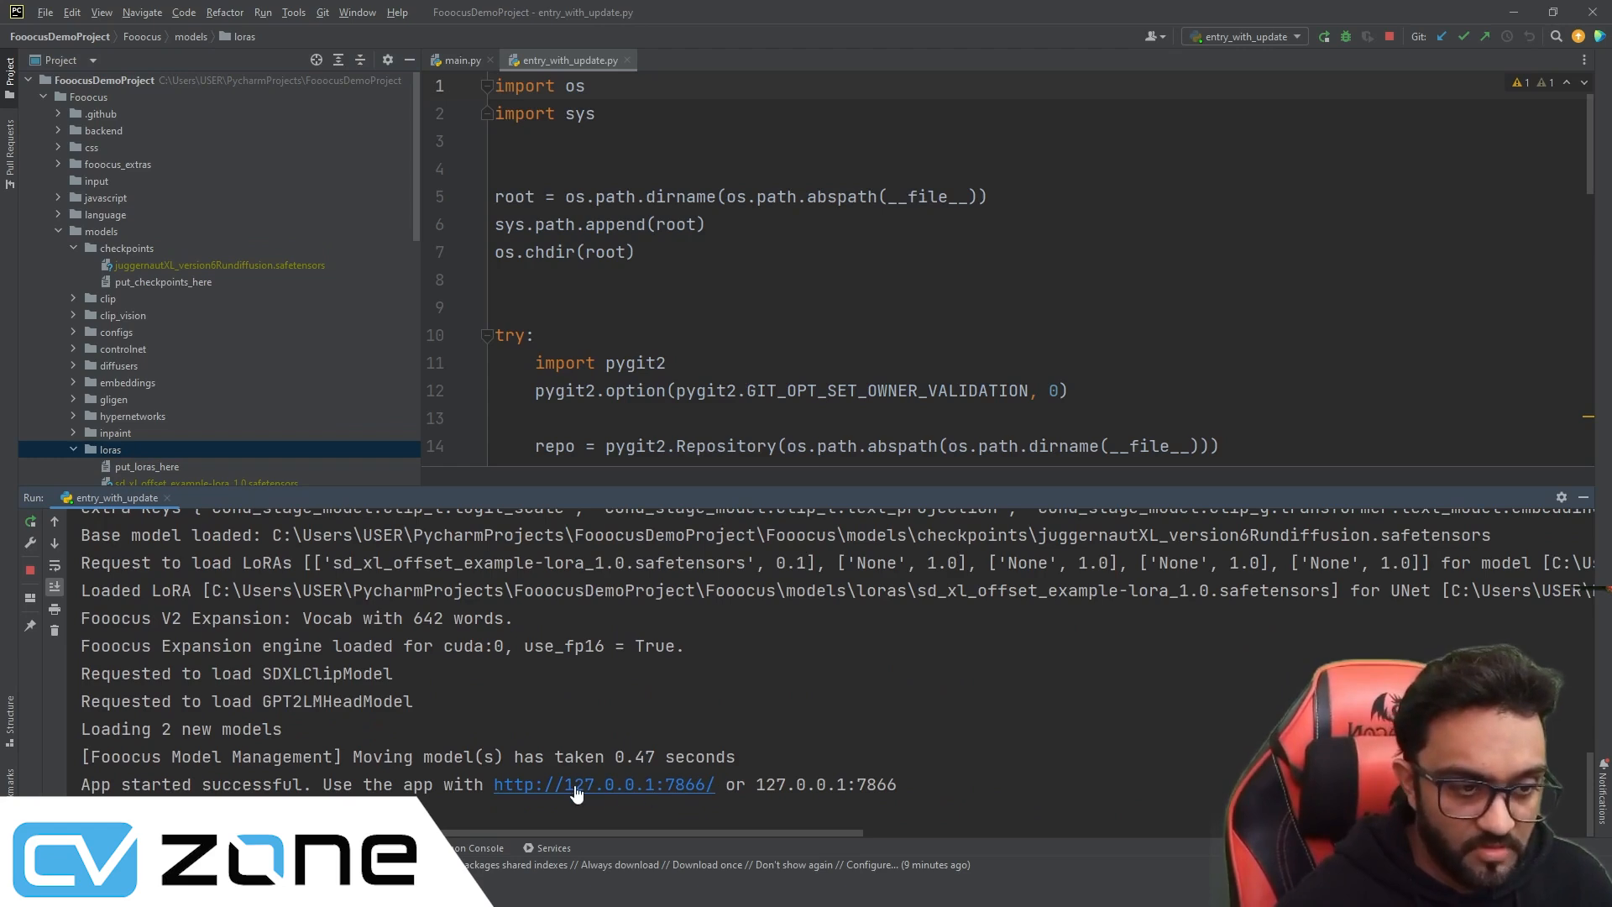
left_click_drag(493, 789, 727, 787)
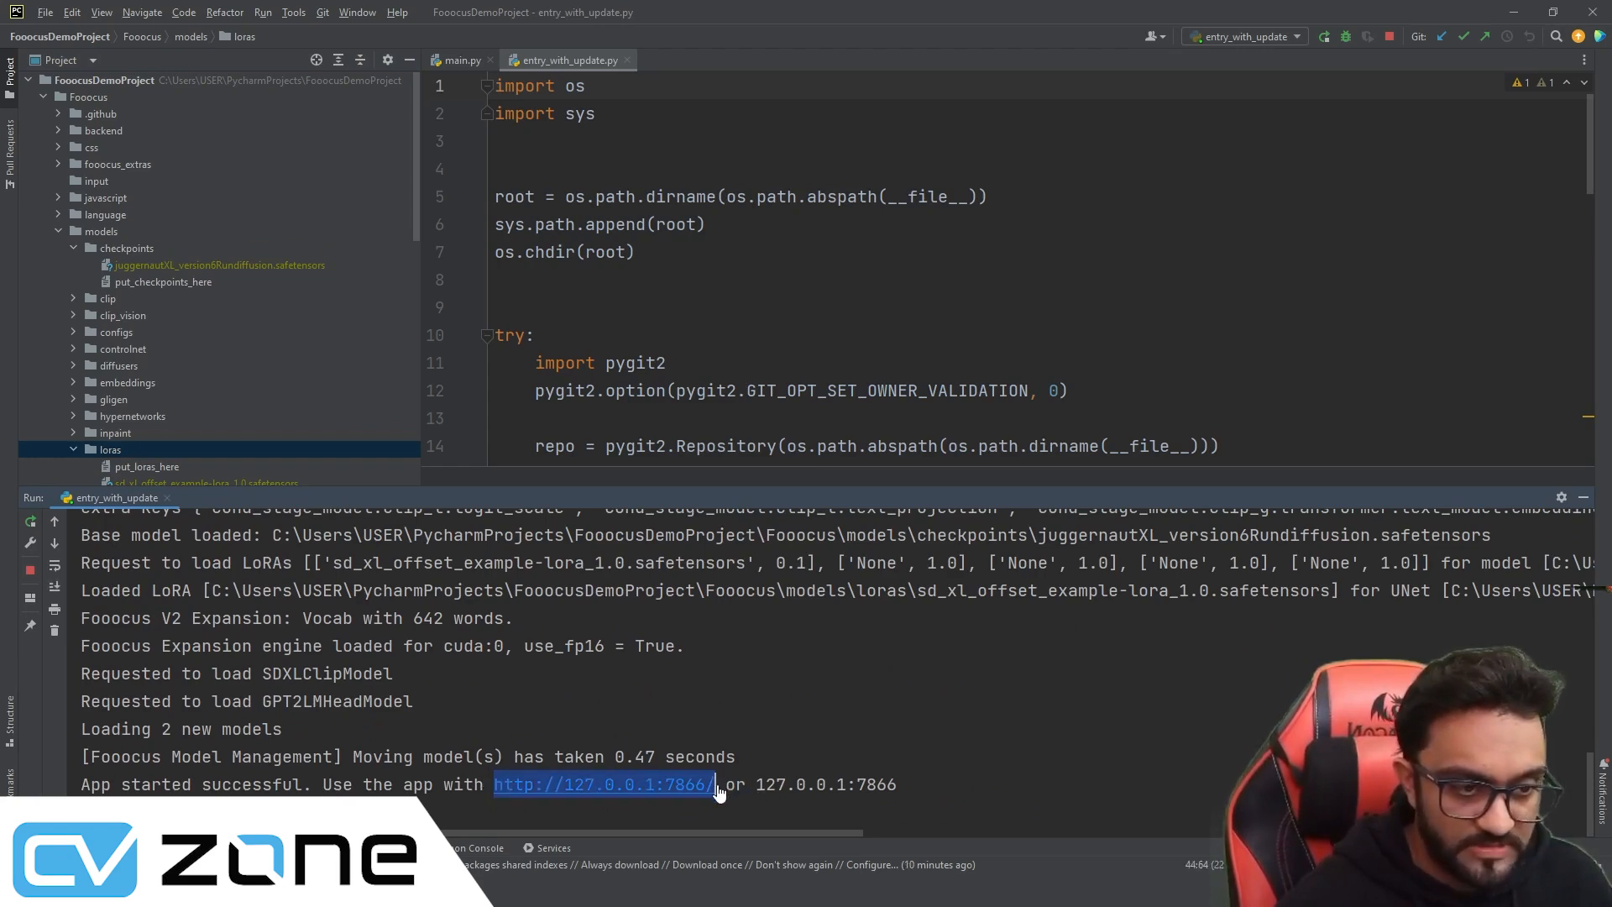
left_click(610, 783)
Examine the run output for the graphics device, total VRAM and total RAM detected by Fooocus
scroll(504, 672, "up", 2)
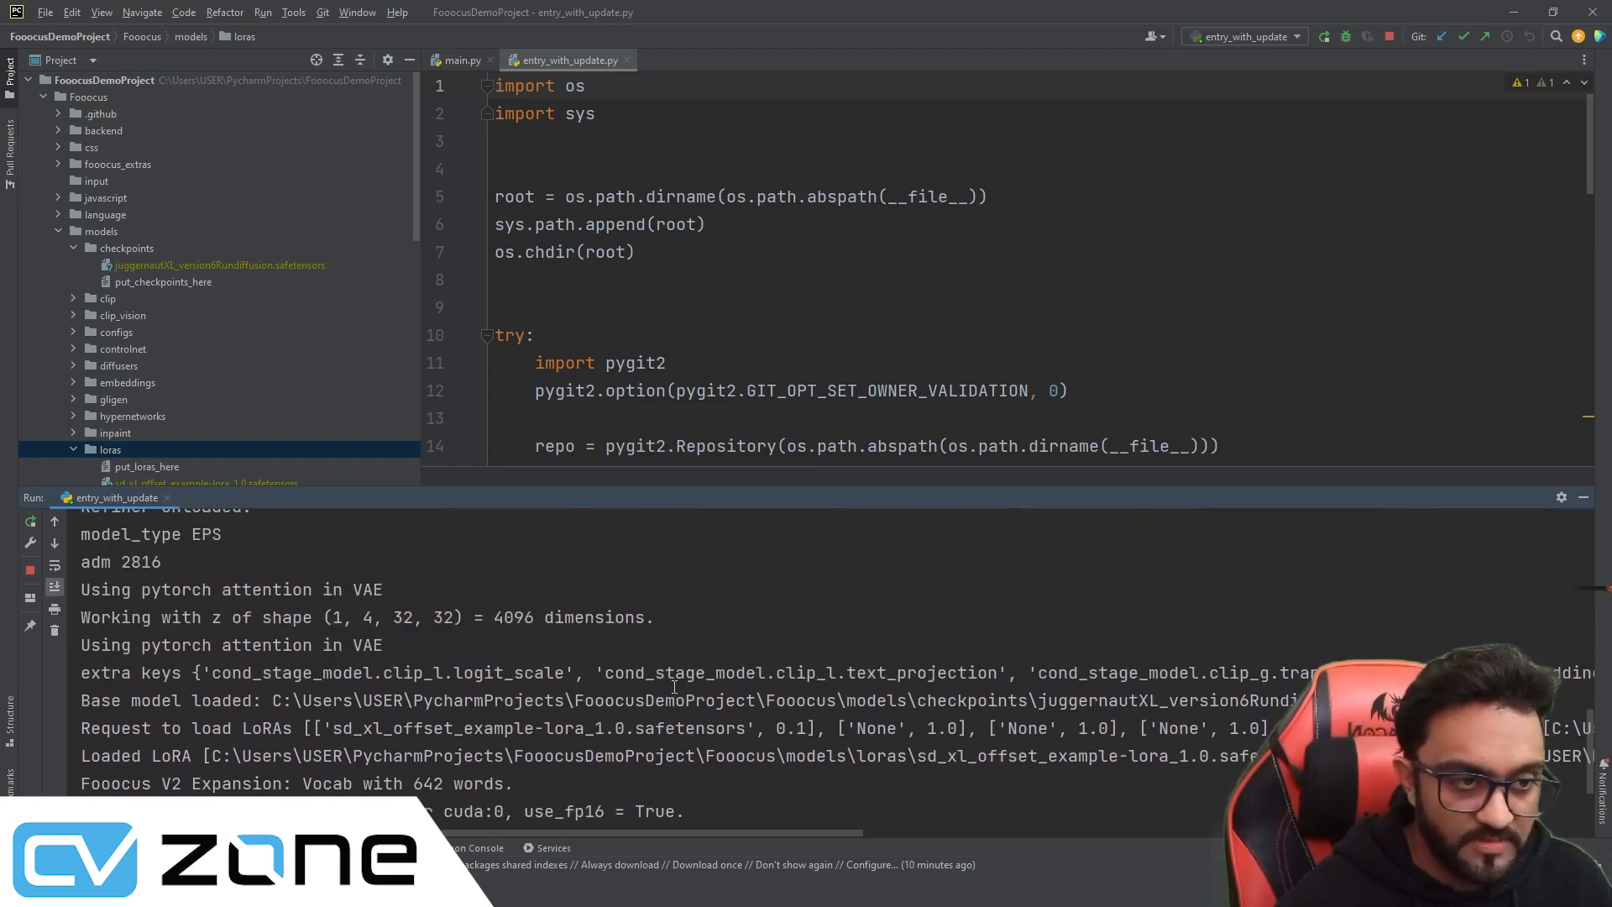
scroll(398, 629, "up", 3)
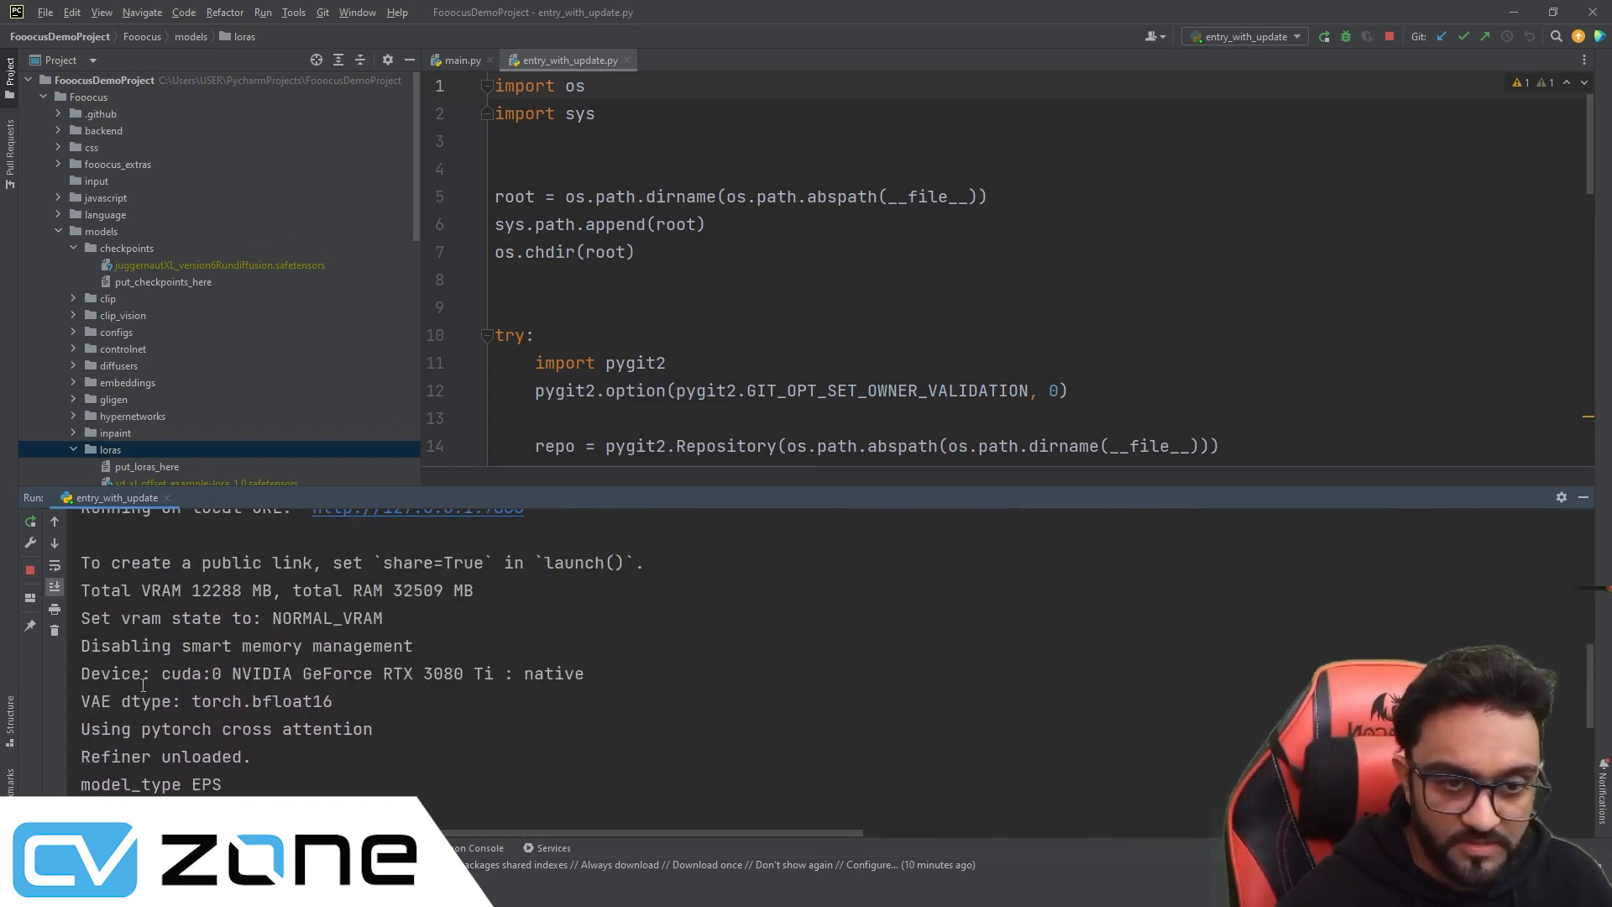
left_click_drag(81, 676, 590, 693)
left_click(353, 676)
scroll(589, 686, "up", 5)
scroll(589, 686, "down", 1)
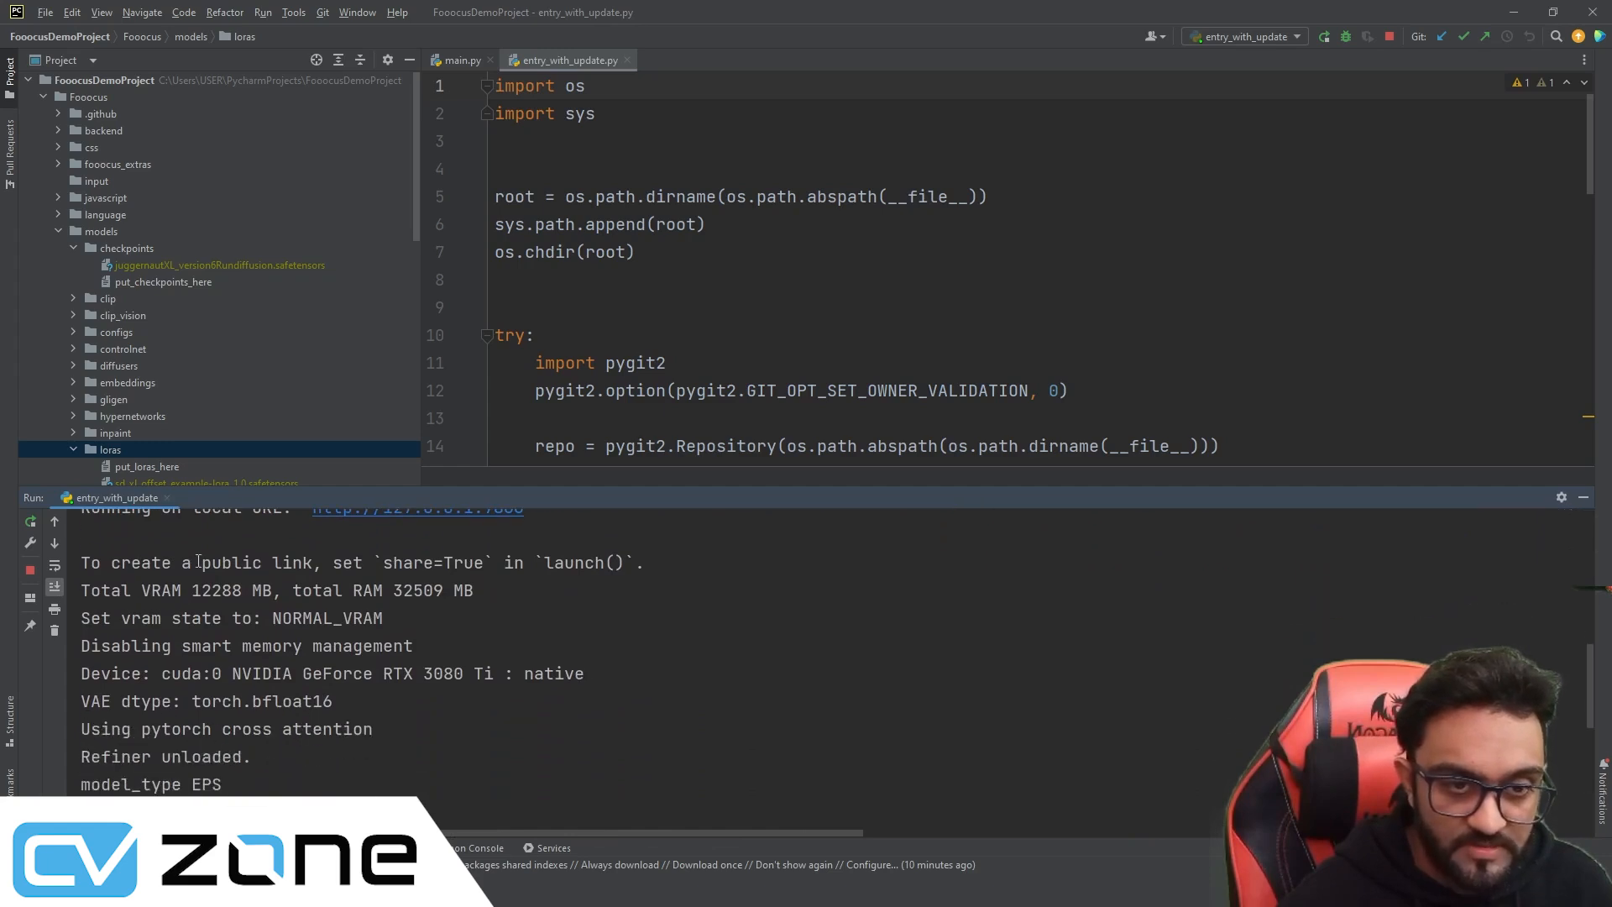
mouse_move(201, 590)
left_mouse_down()
mouse_move(222, 591)
mouse_move(203, 593)
left_mouse_up()
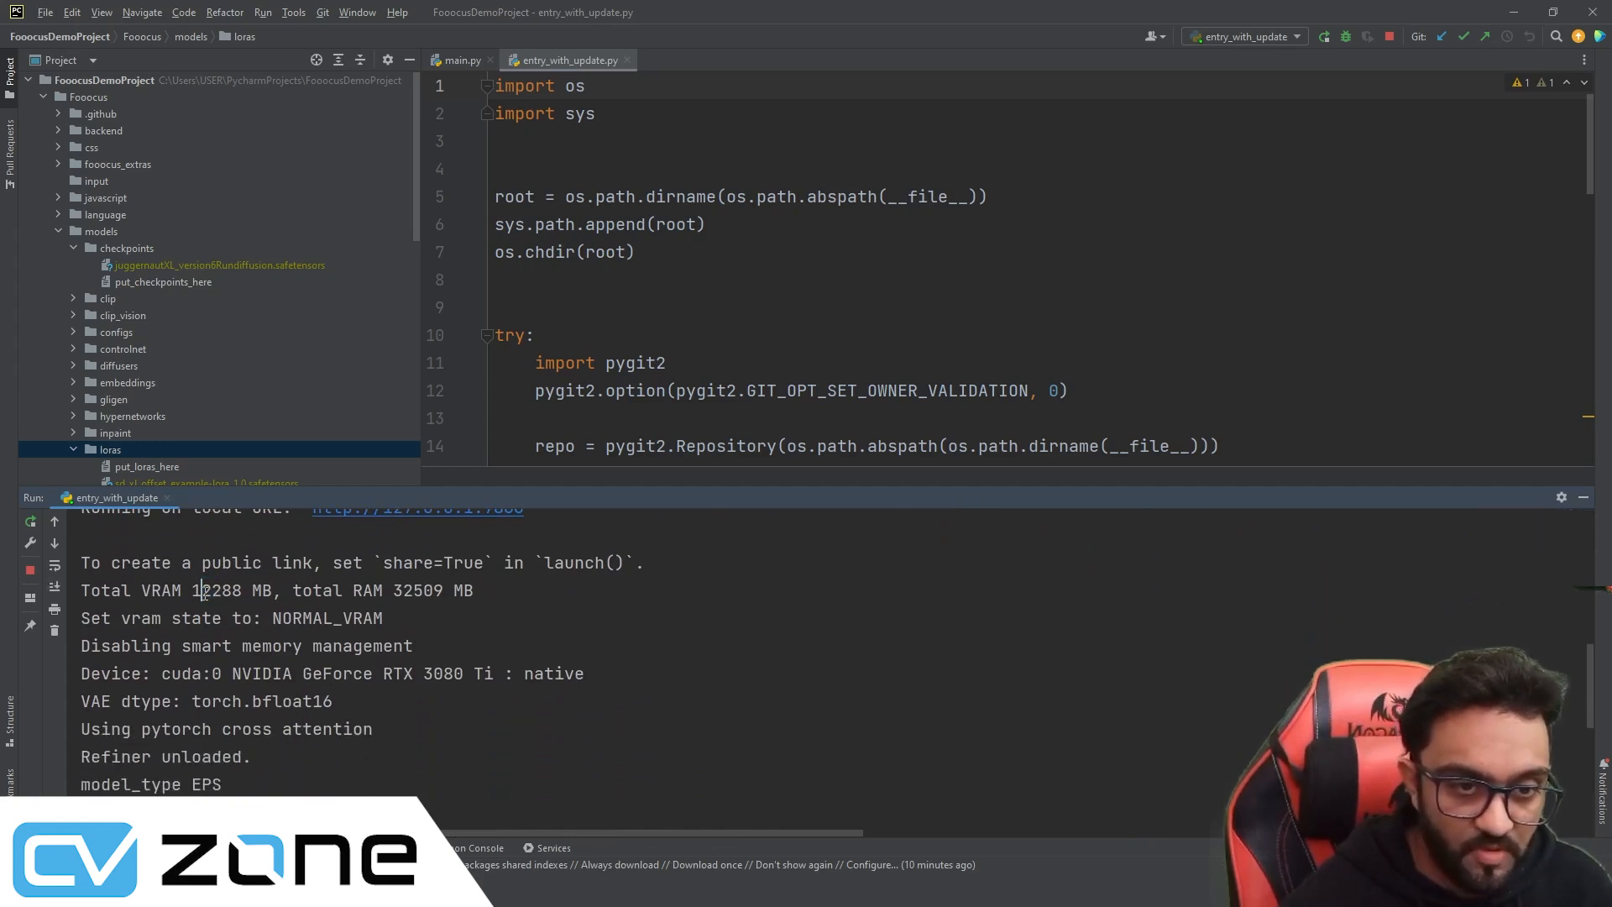
double_click(369, 591)
left_click(432, 592)
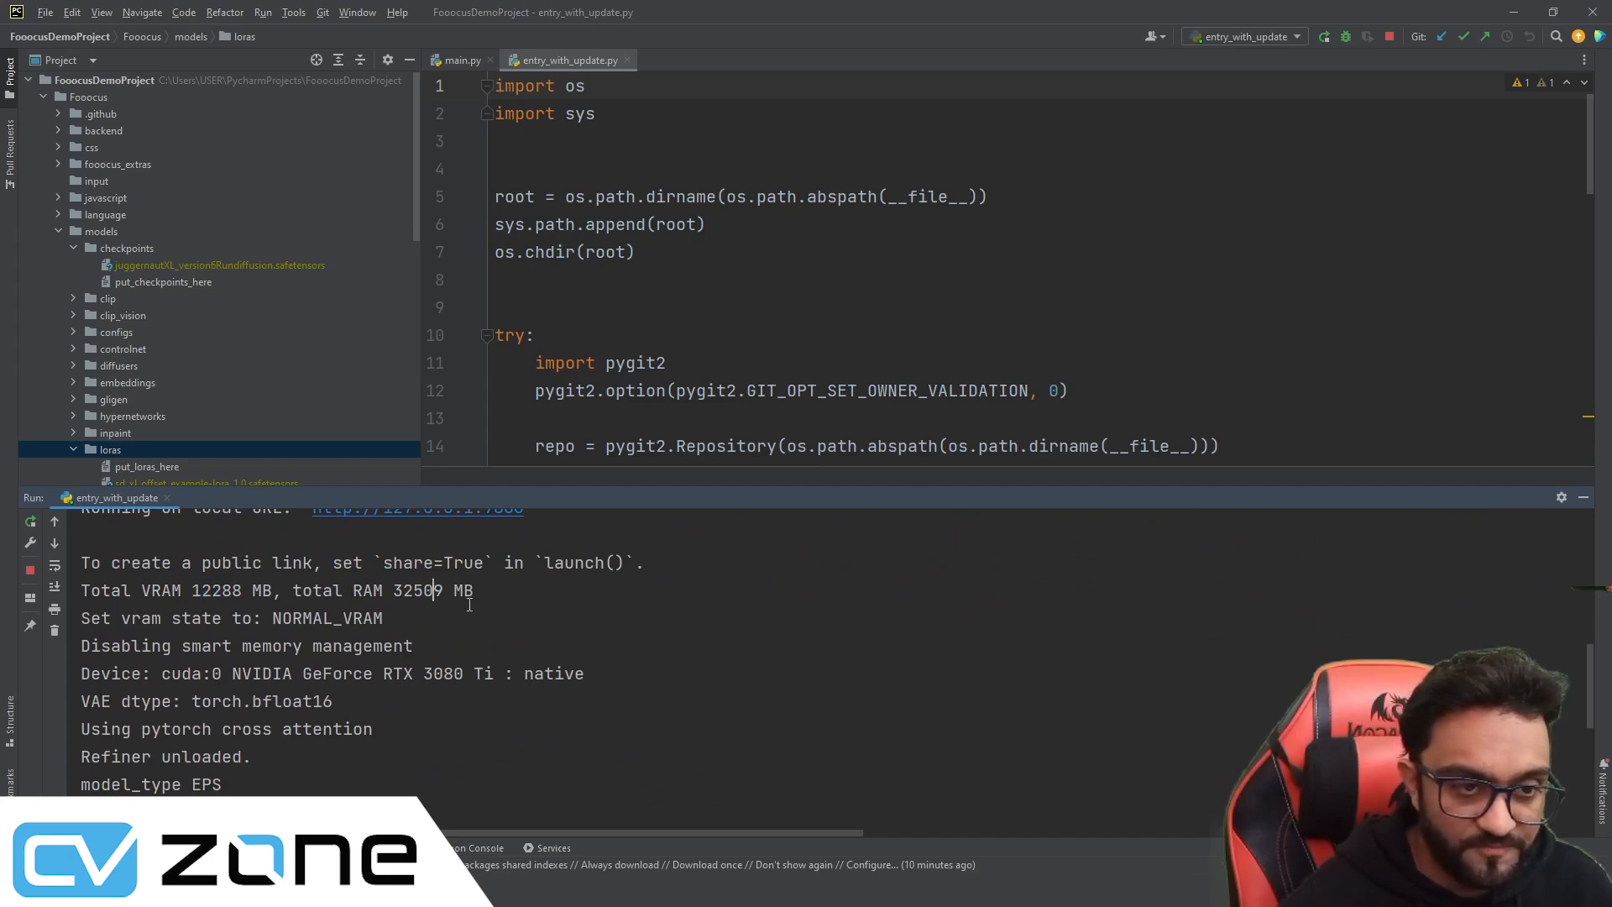
double_click(424, 592)
left_click(212, 591)
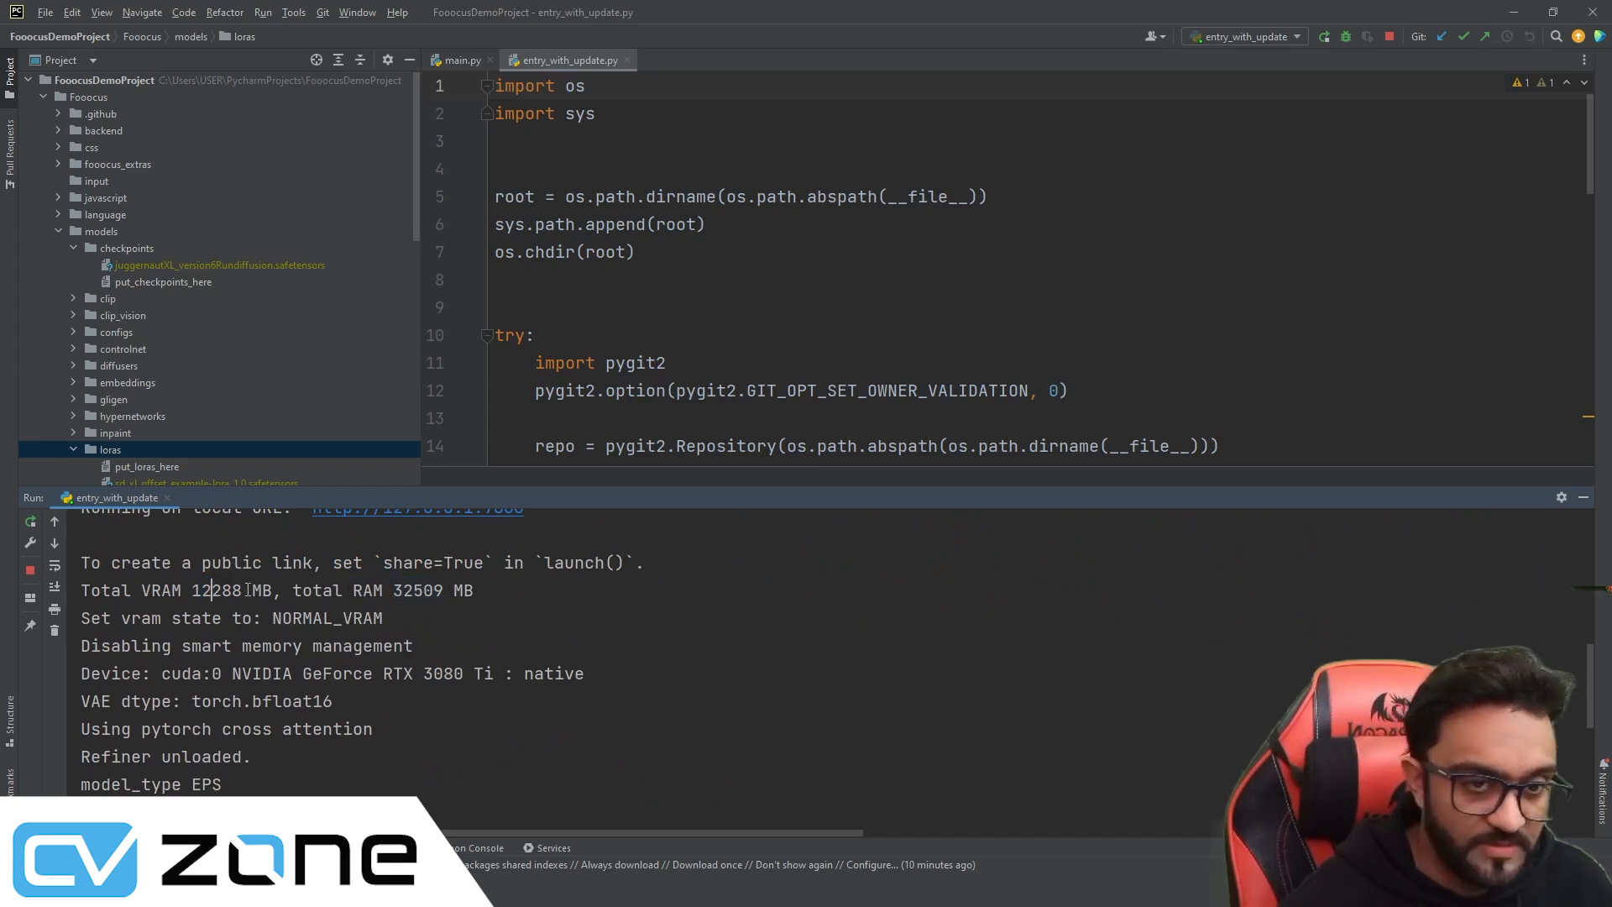
double_click(223, 592)
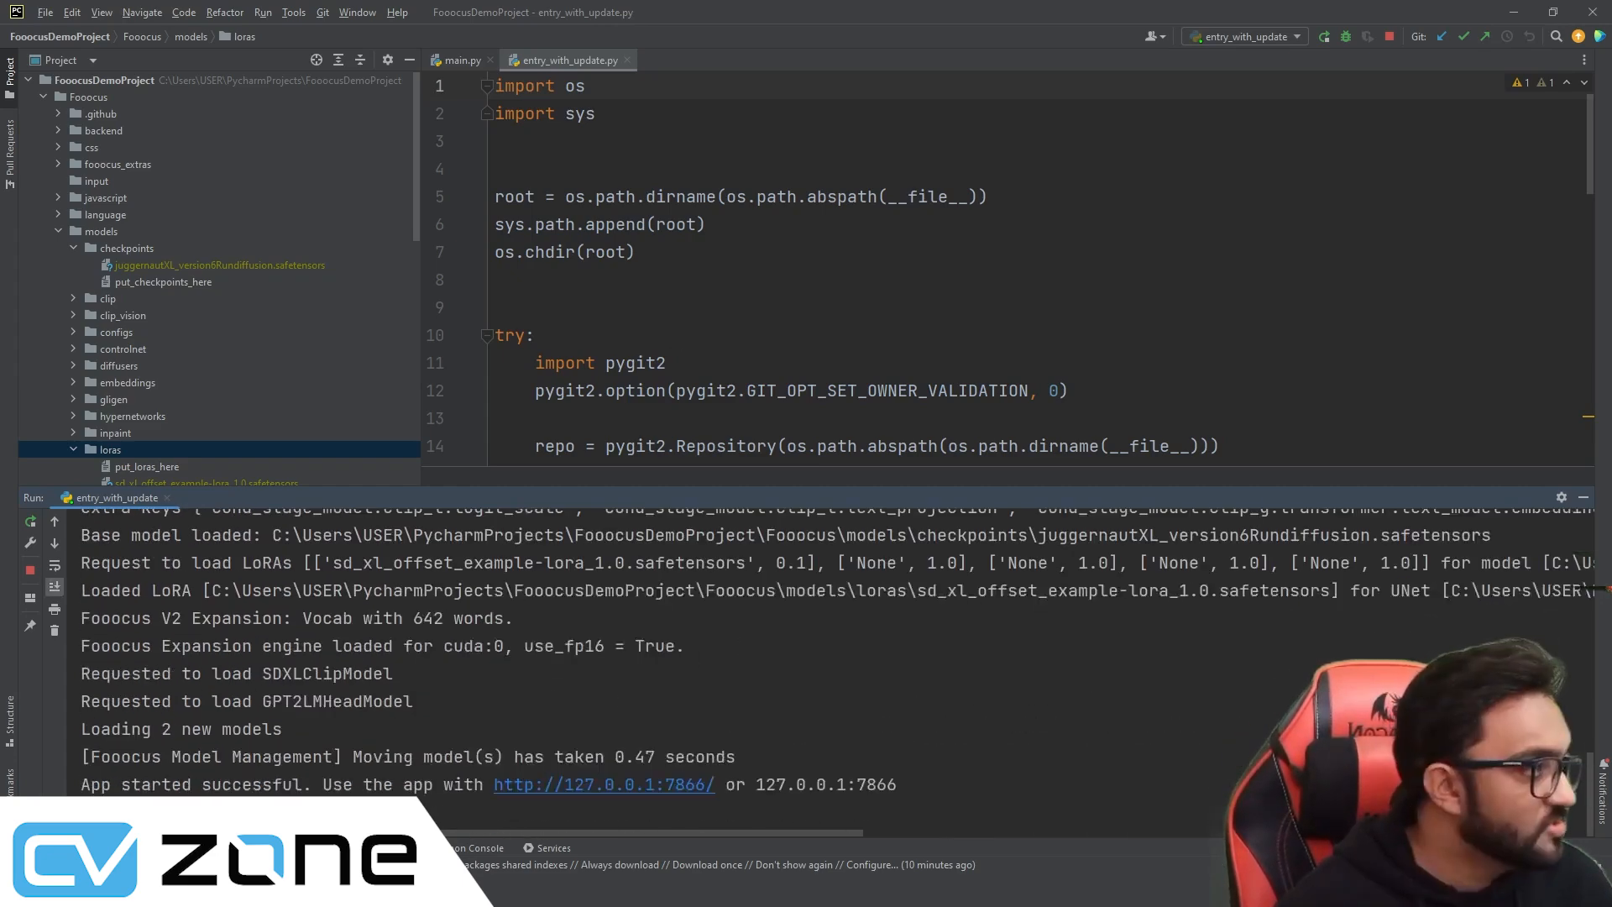
Switch to the Fooocus browser window, maximize it and generate images from the prompt "child playing in the park"
left_click_drag(1611, 256, 772, 265)
double_click(770, 268)
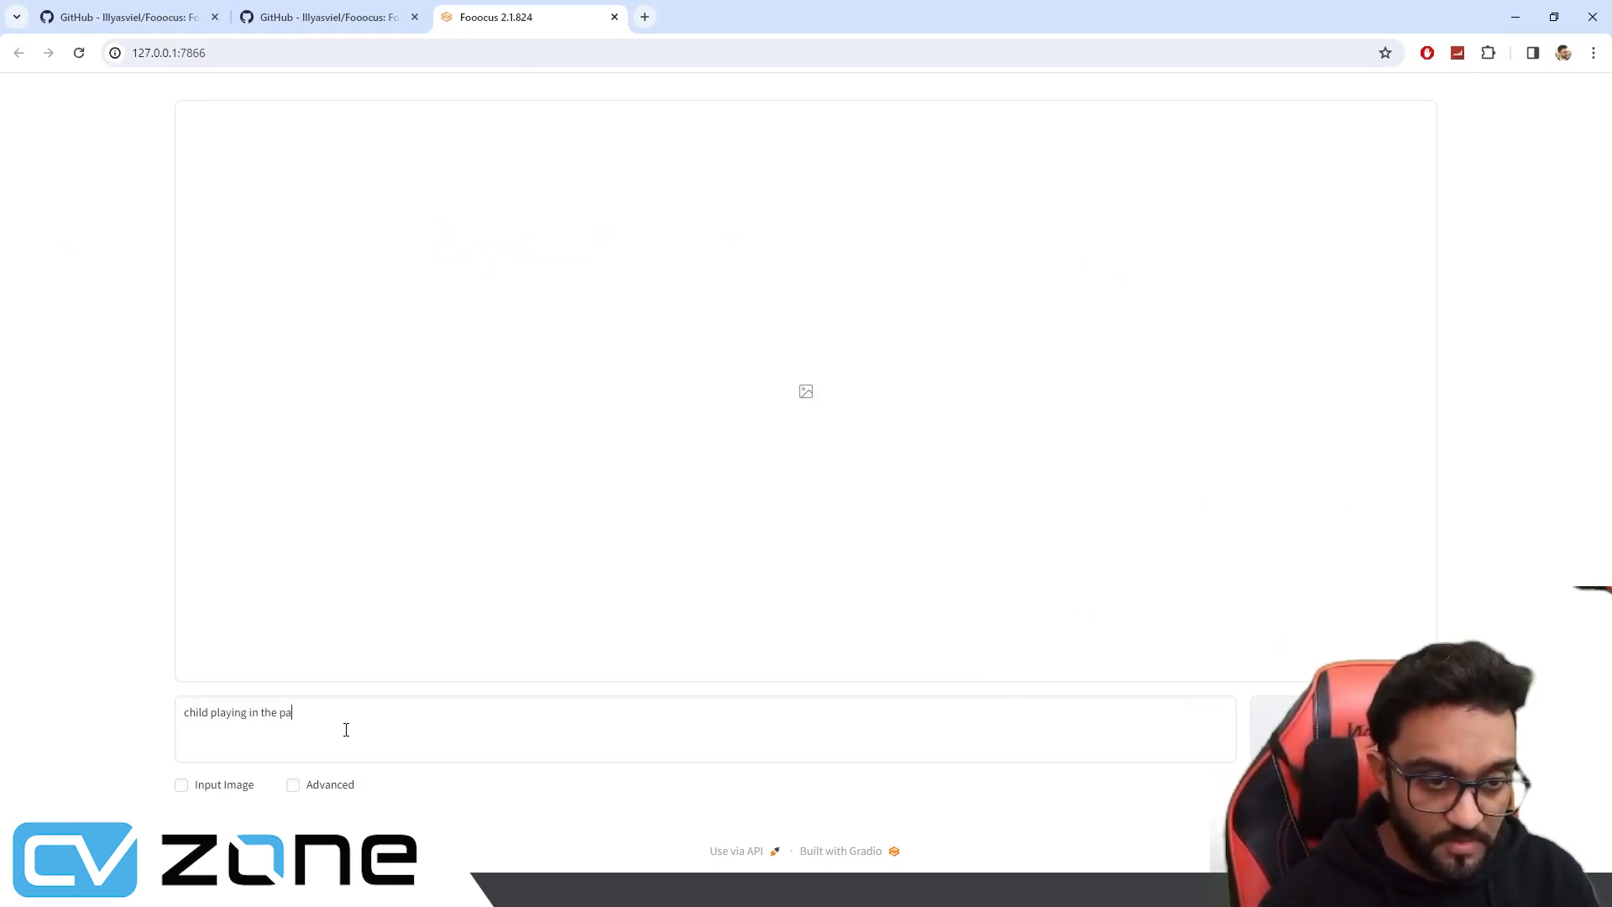
type("rk")
key("ctrl+Return")
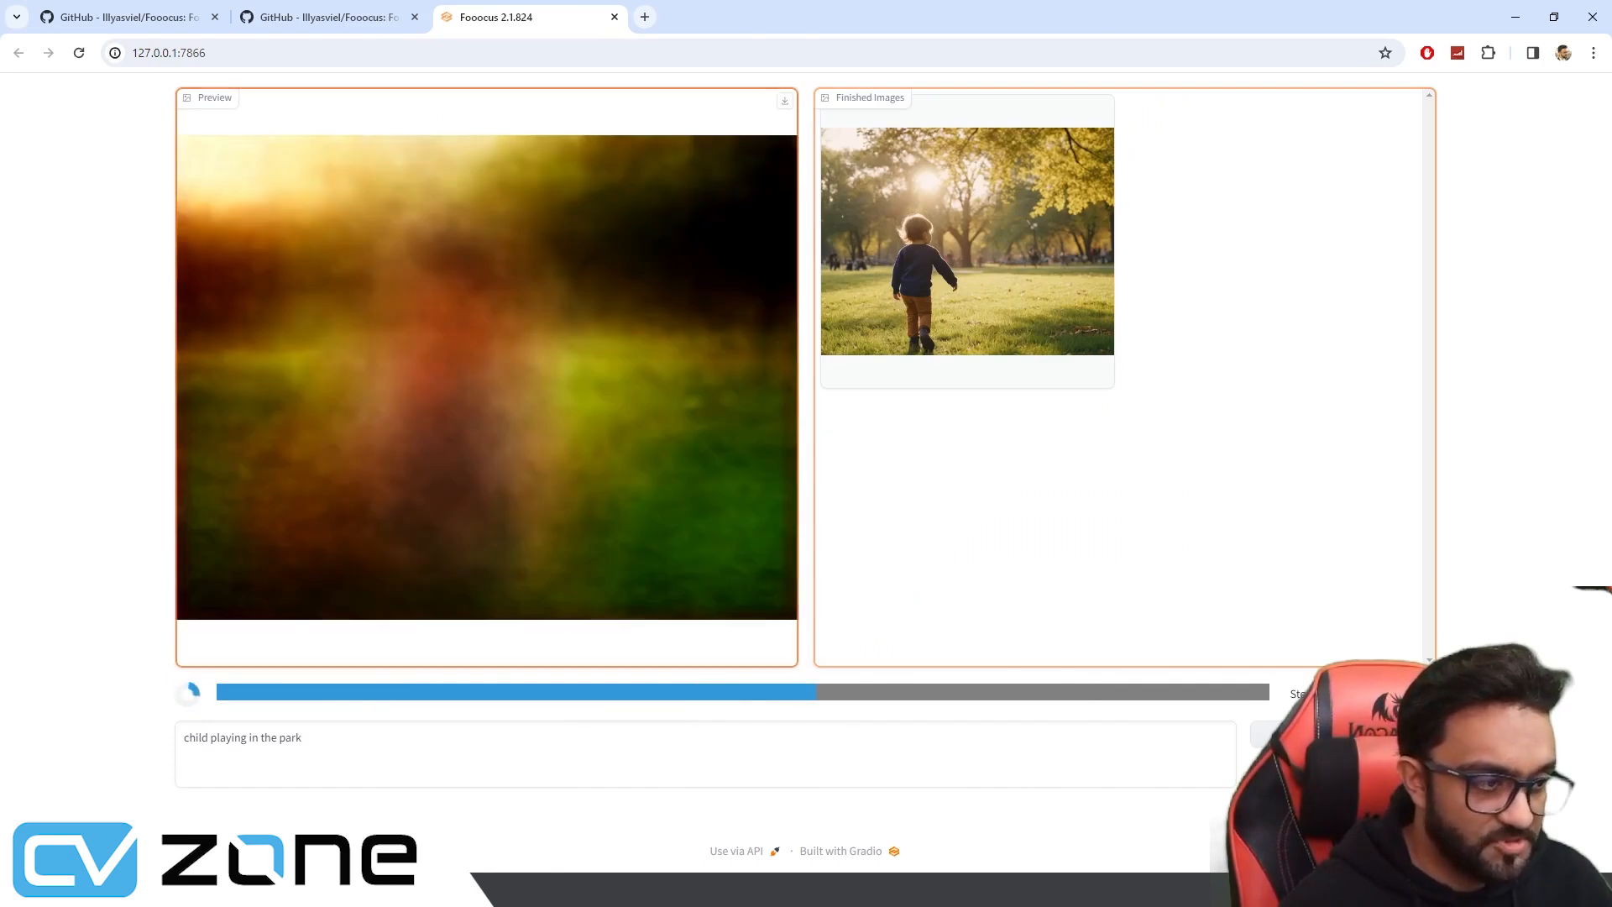
View the first finished park image at full size and close the enlarged view
left_click(1018, 311)
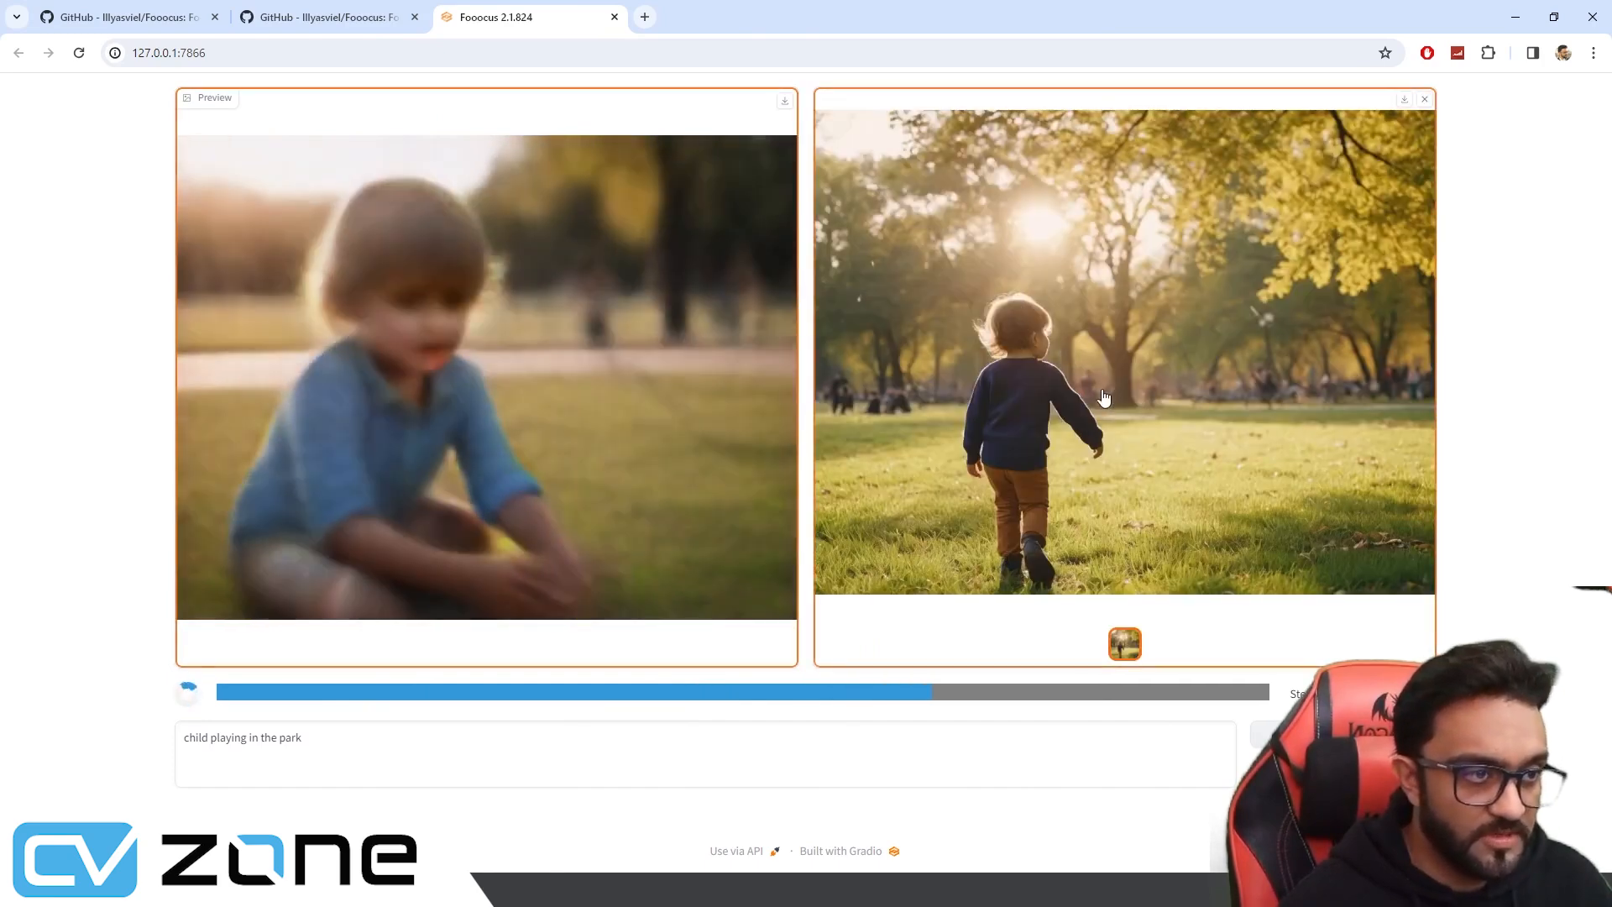
left_click(1098, 398)
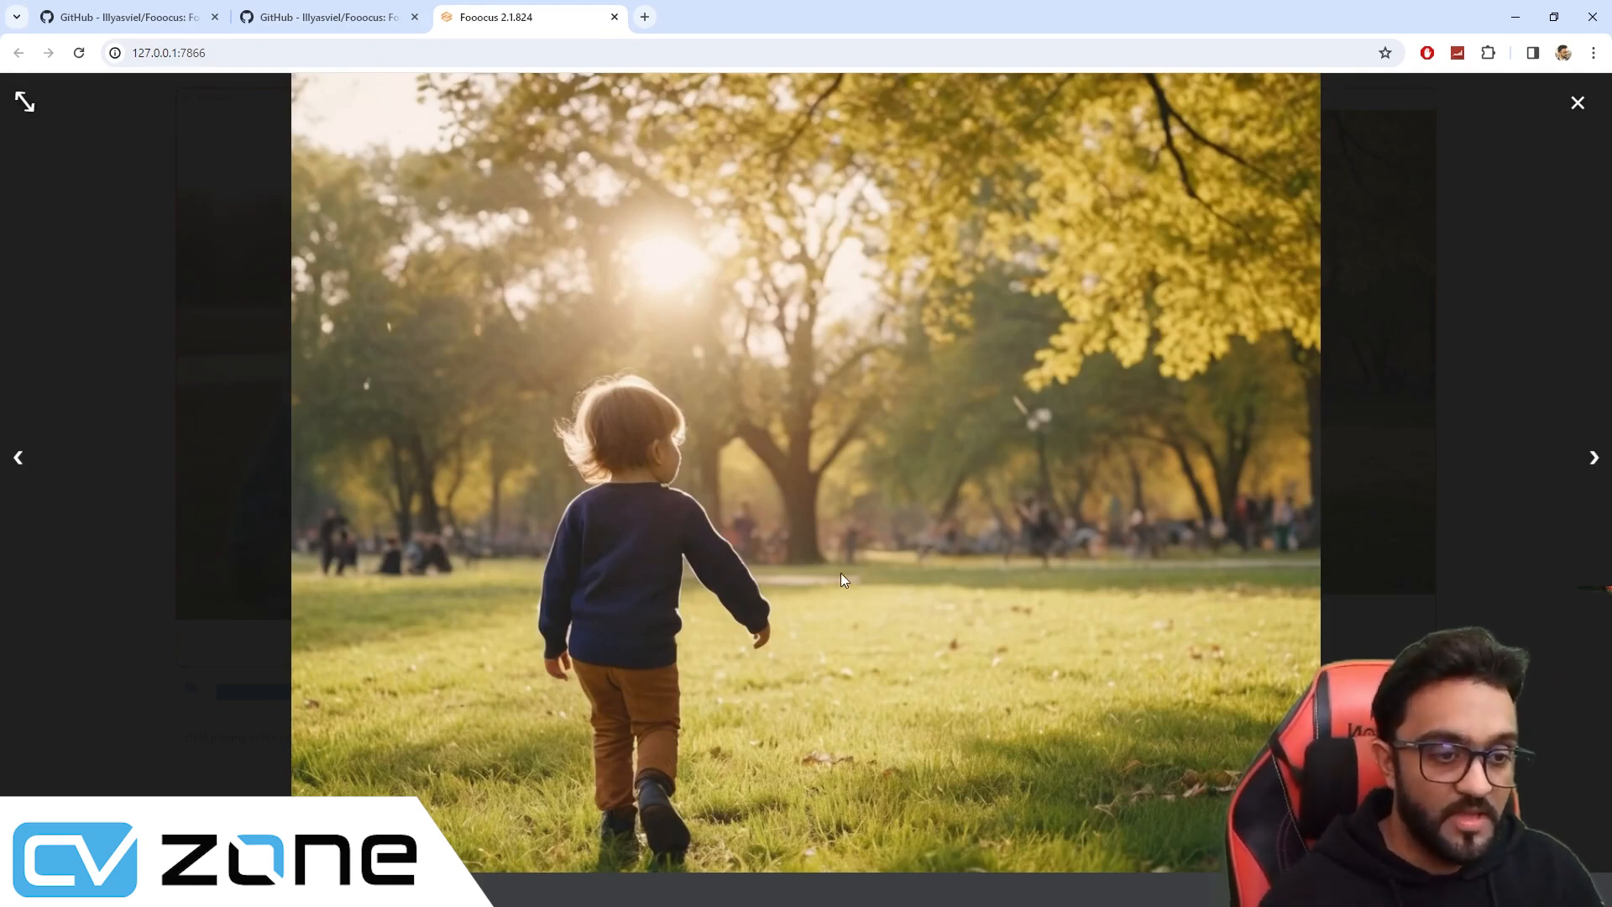
left_click(720, 507)
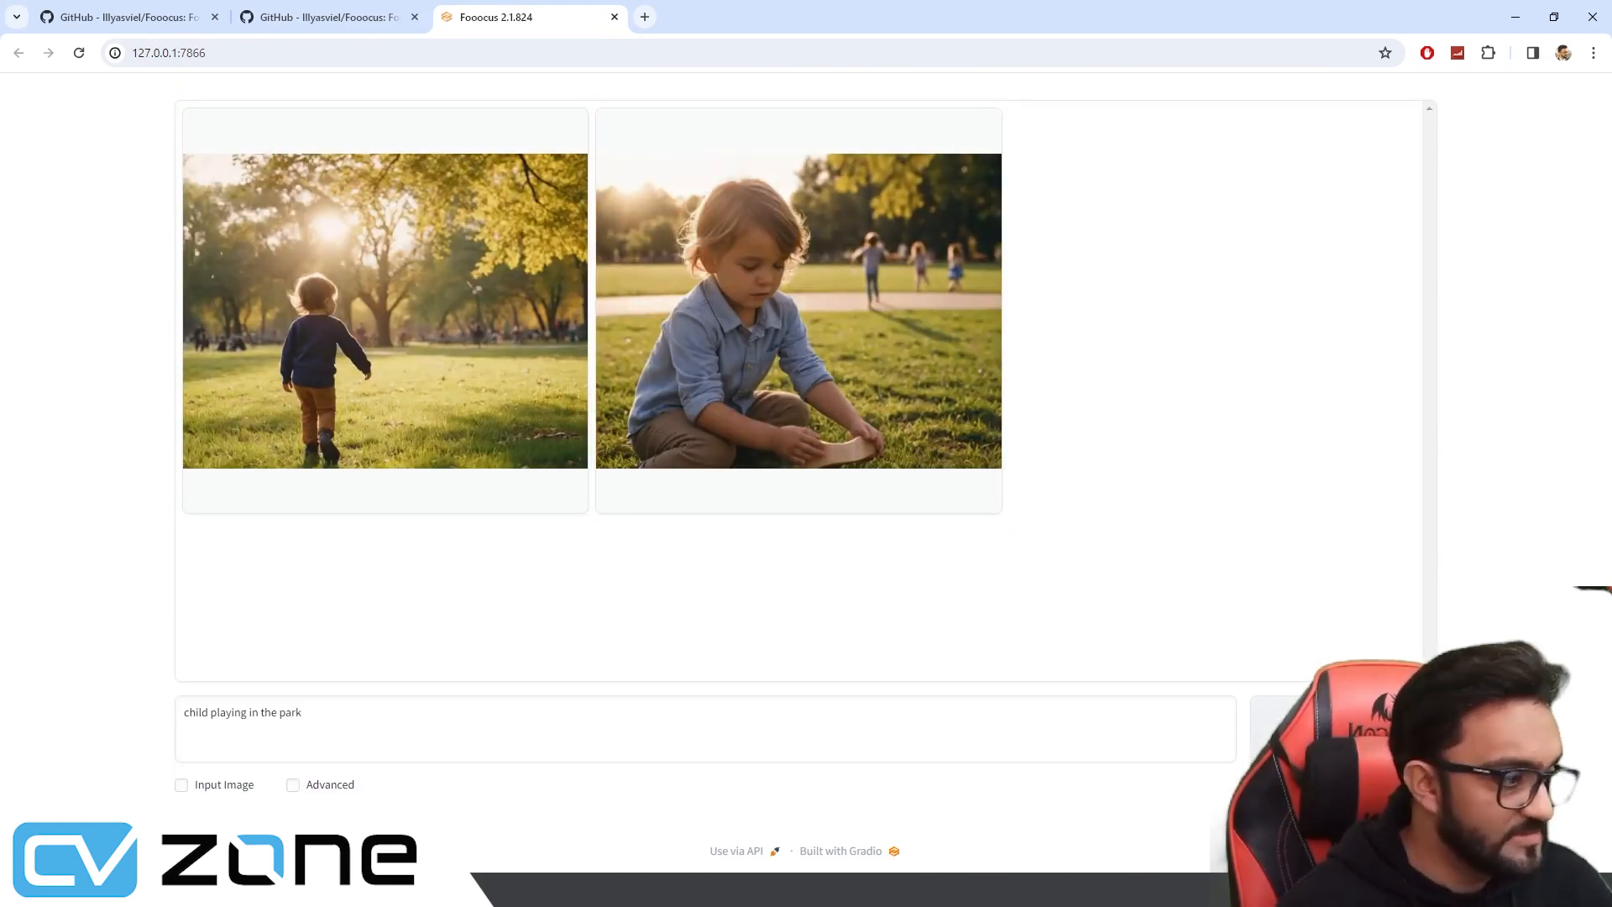
Switch back to PyCharm and examine the image generation times and iteration speed in the run output
key("alt+Tab")
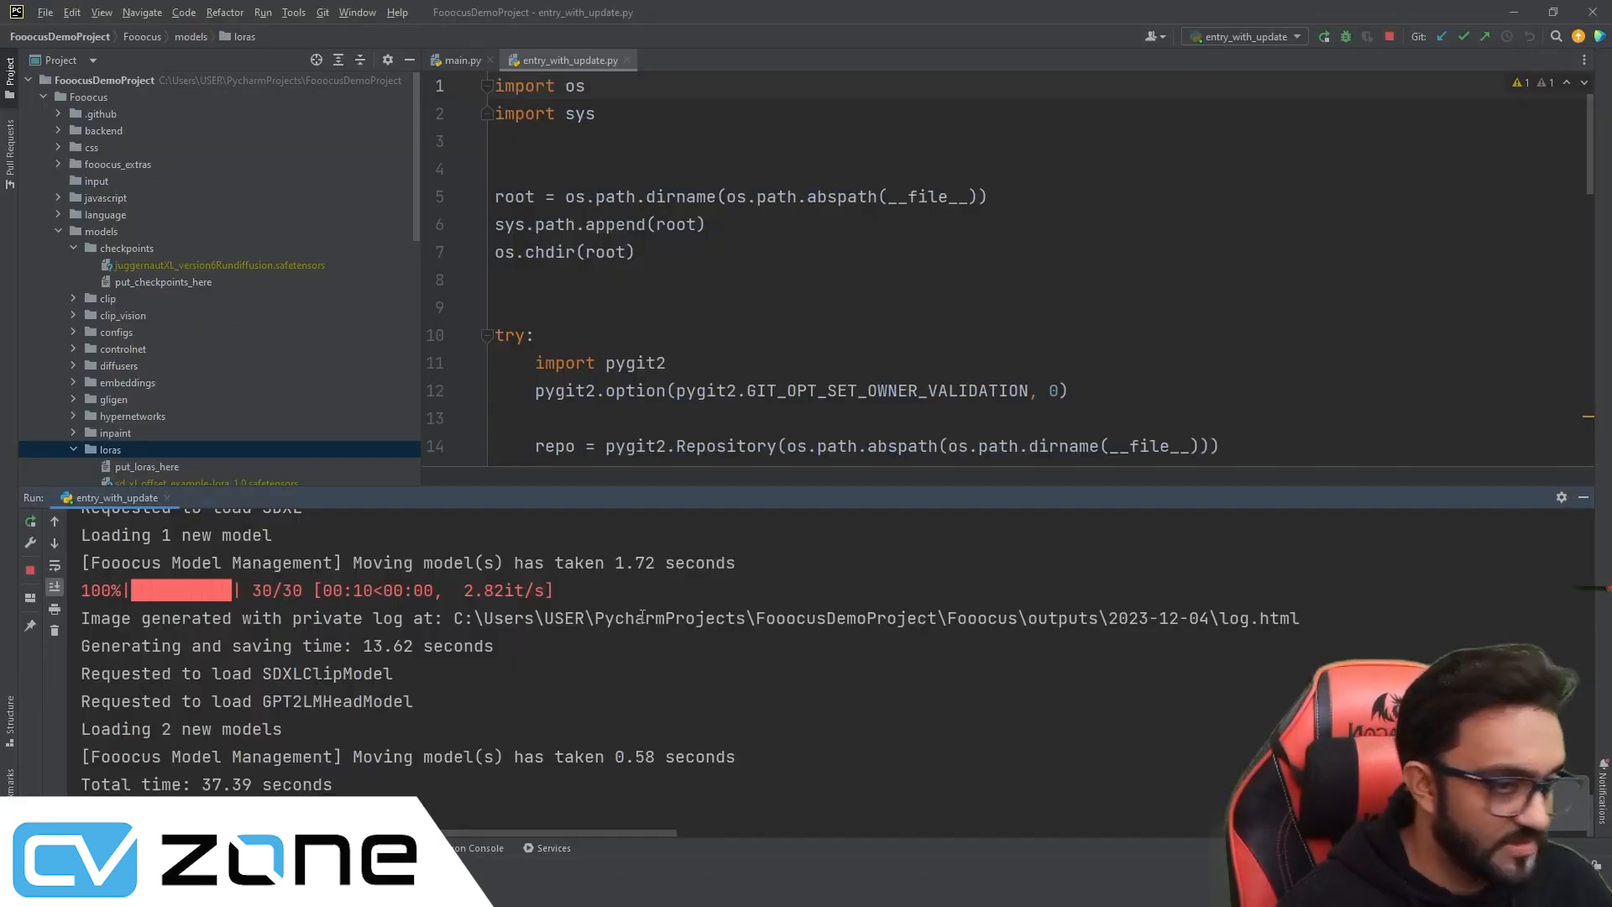
scroll(390, 602, "up", 3)
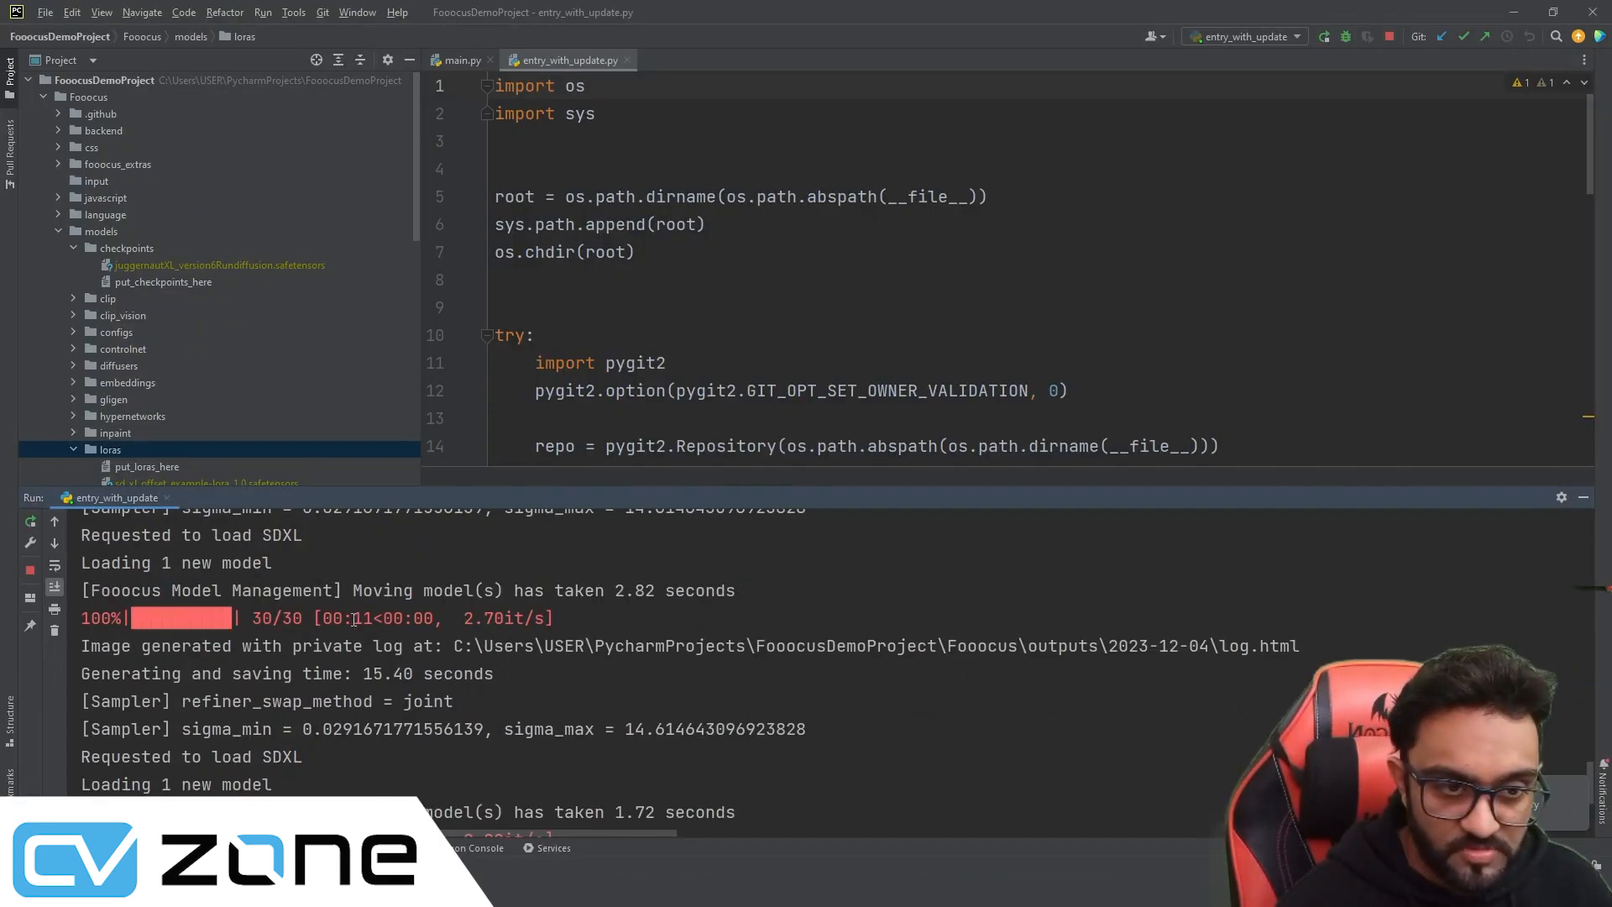
scroll(320, 729, "down", 2)
left_click_drag(332, 673, 485, 682)
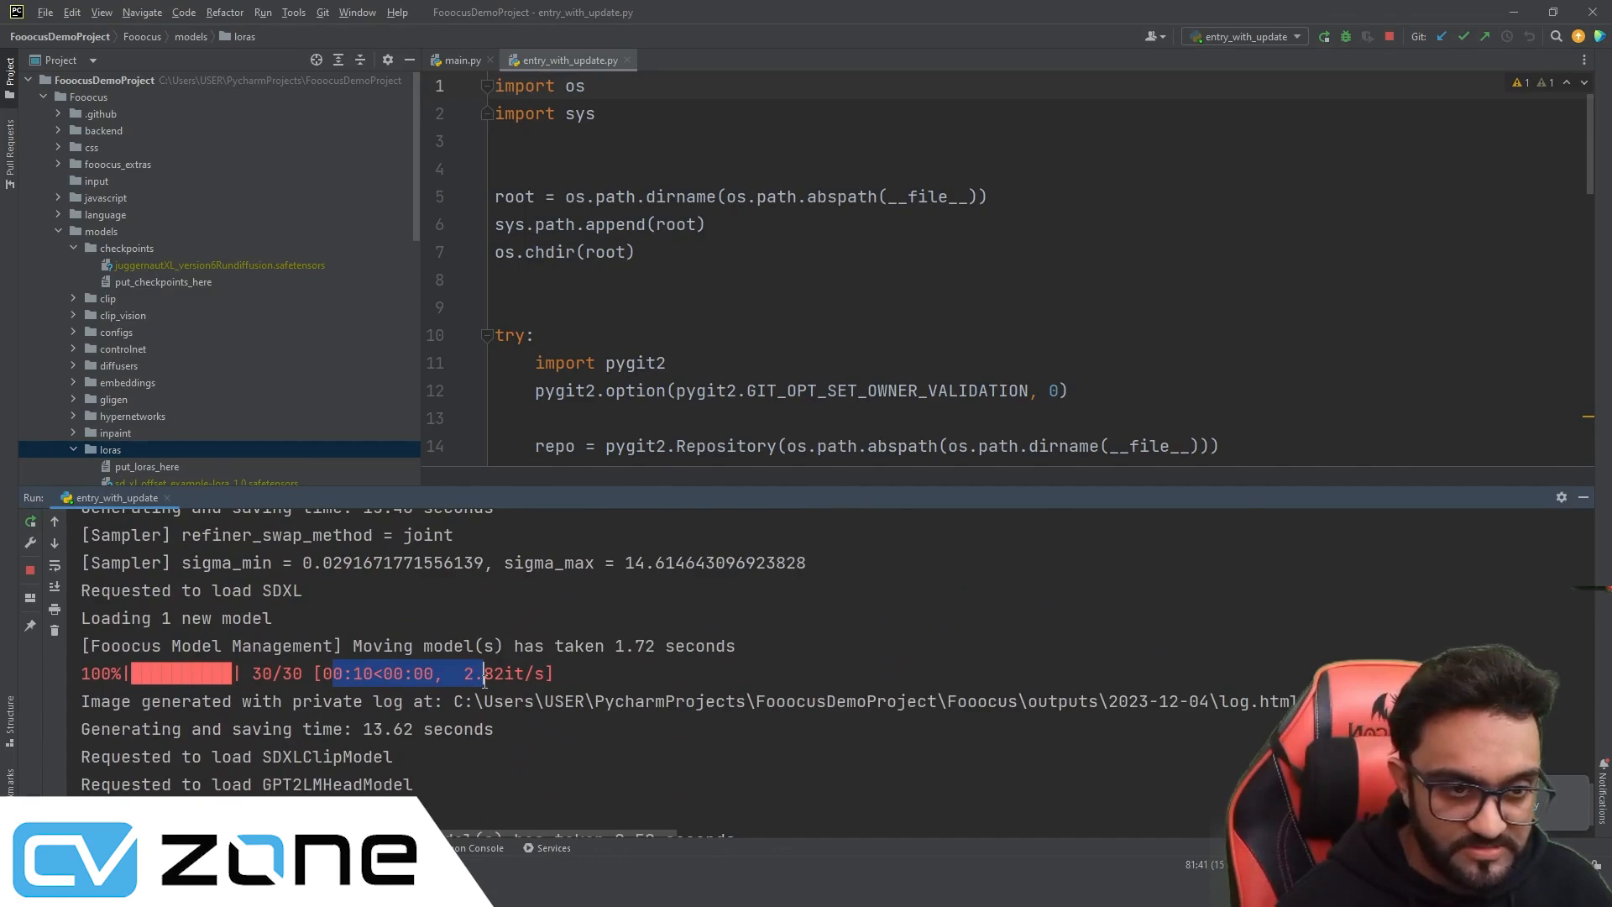
Switch to the Fooocus browser window, view the second park image at full size and close the enlarged view
scroll(455, 680, "down", 1)
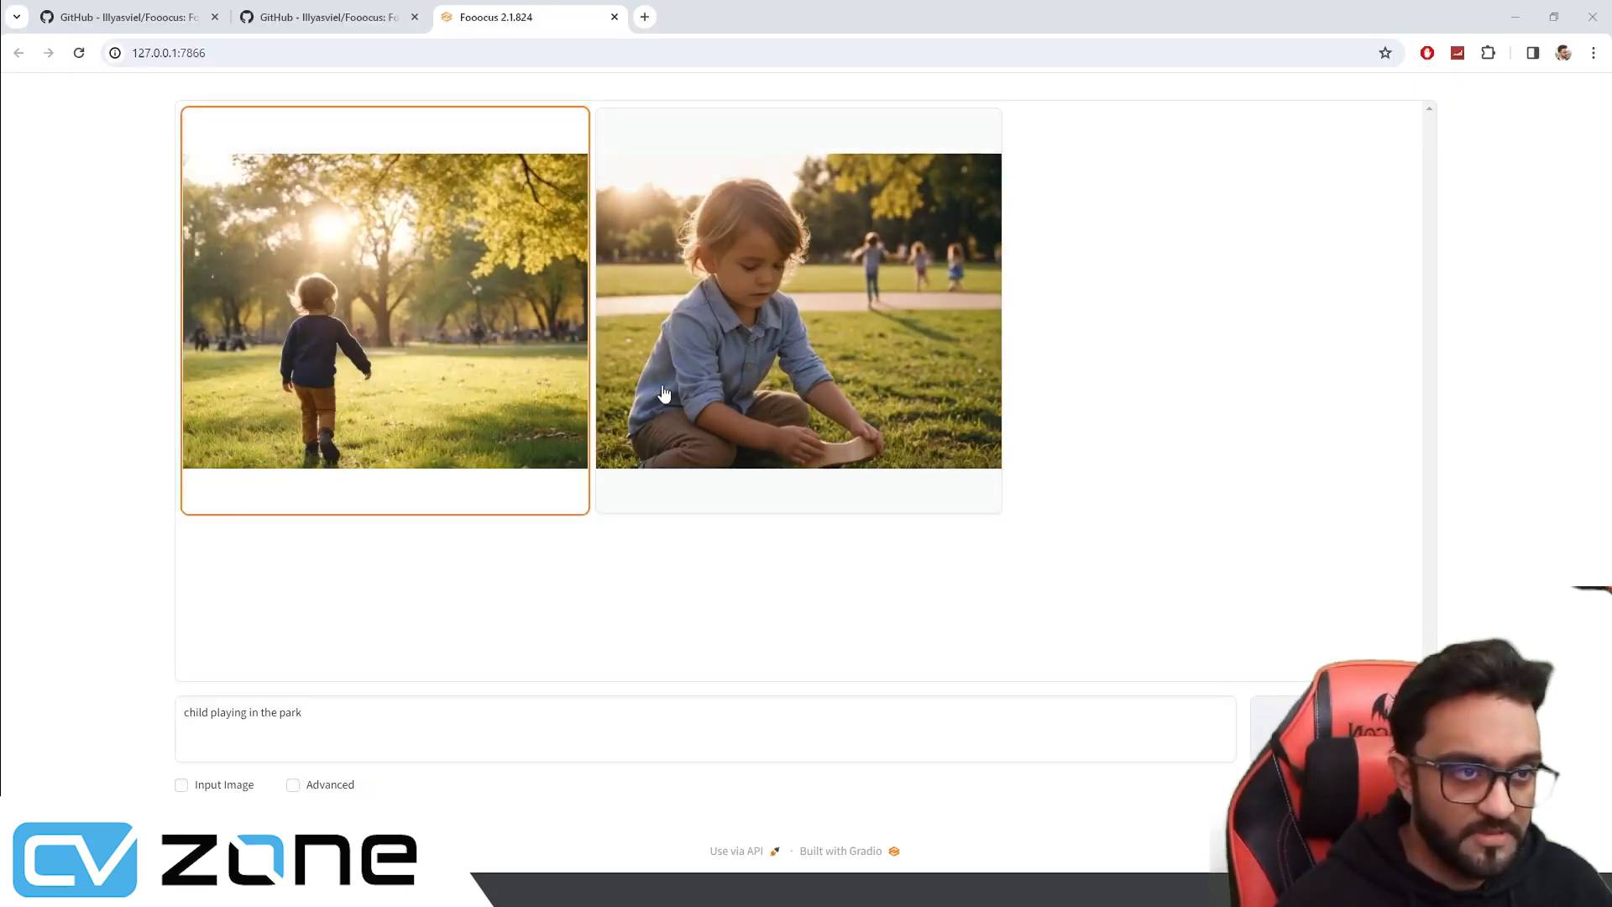
left_click(663, 393)
left_click(898, 394)
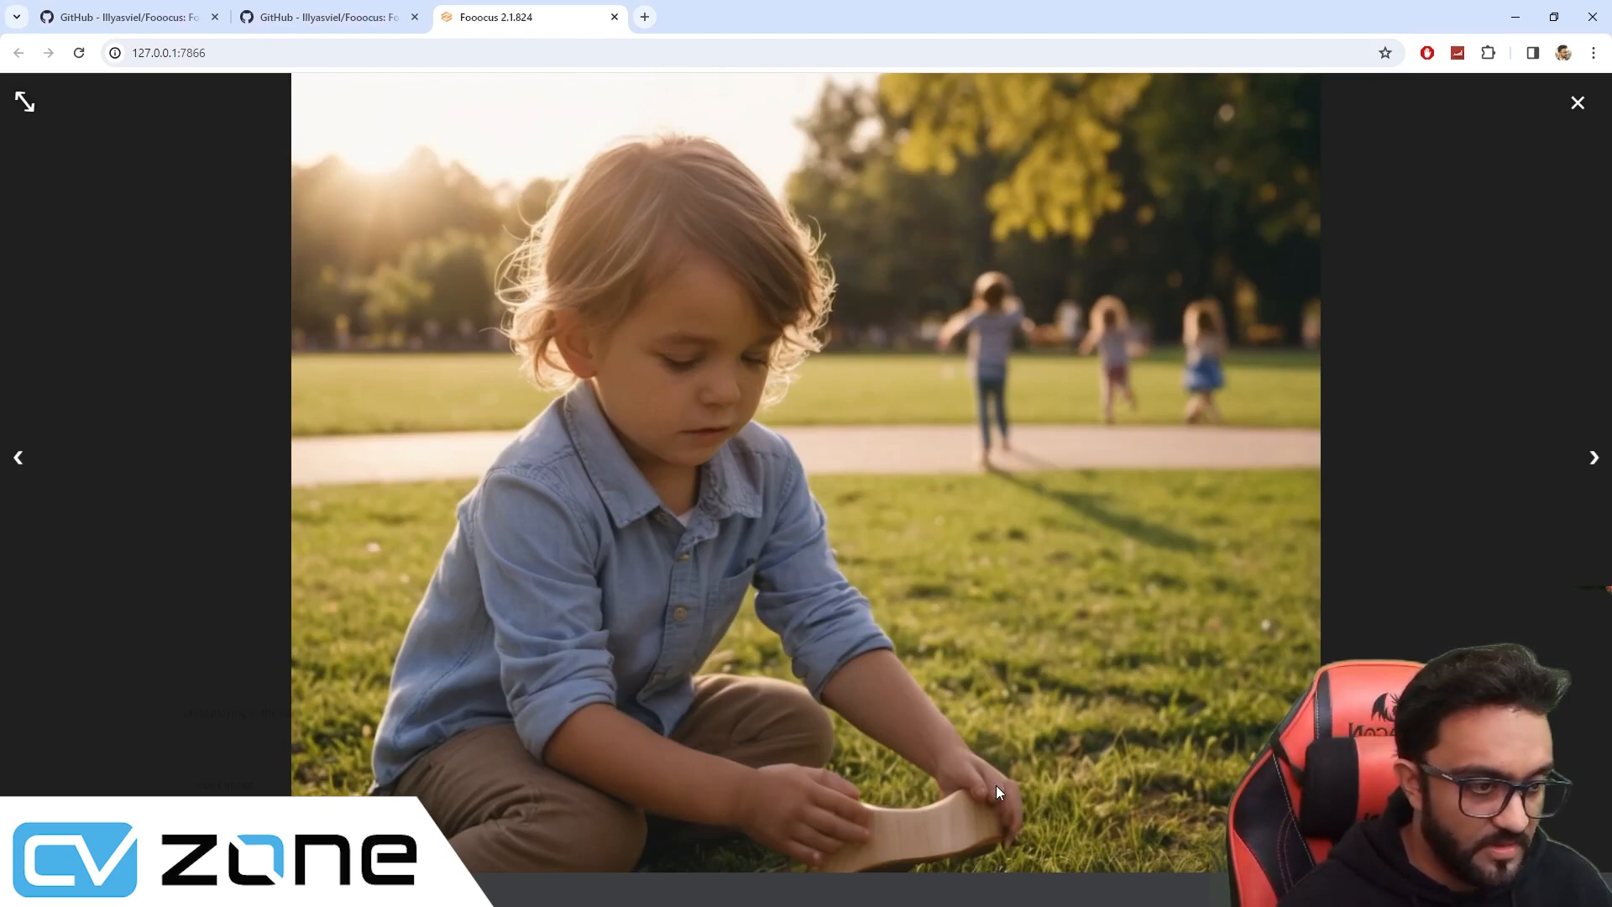
left_click(890, 399)
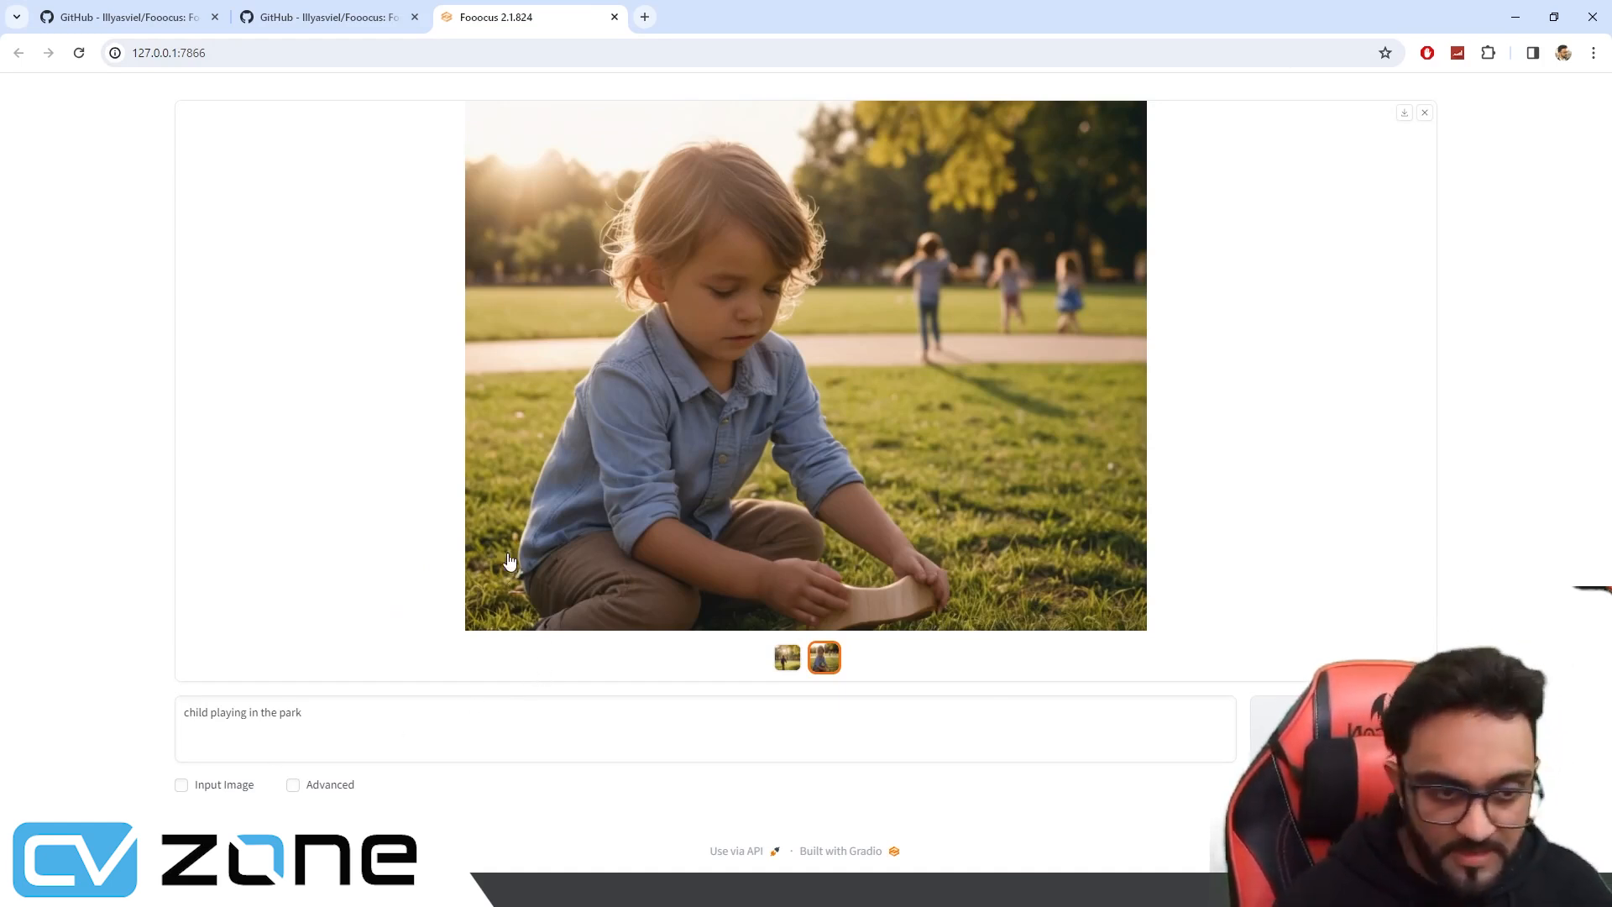
Show the advanced options and set the performance to Quality
left_click(318, 787)
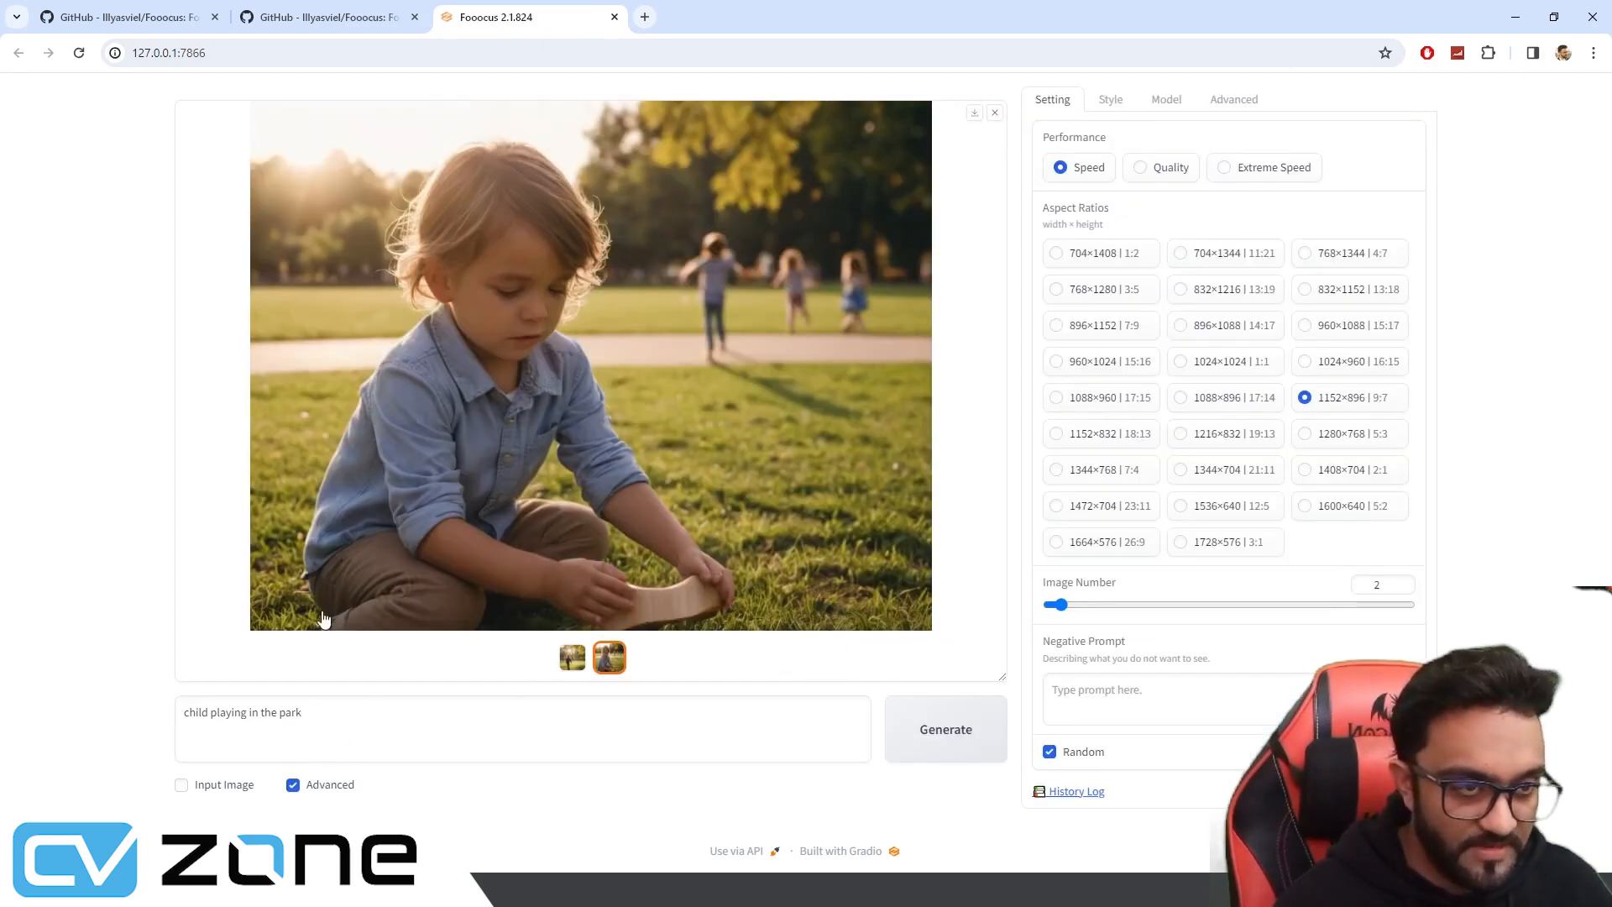
double_click(1083, 137)
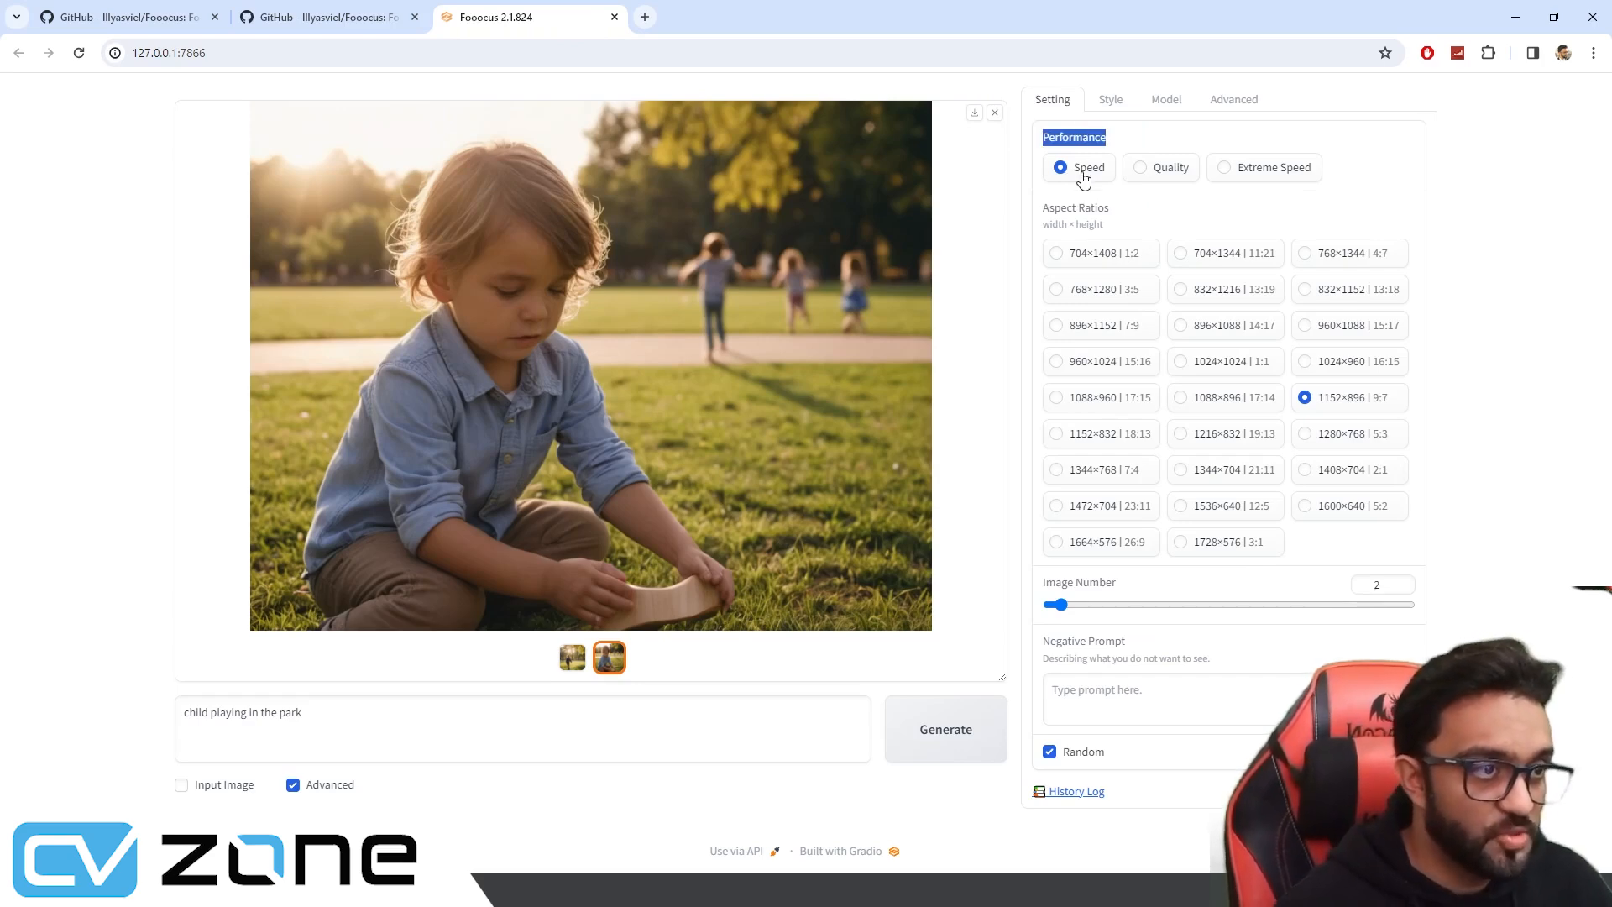
left_click(1147, 168)
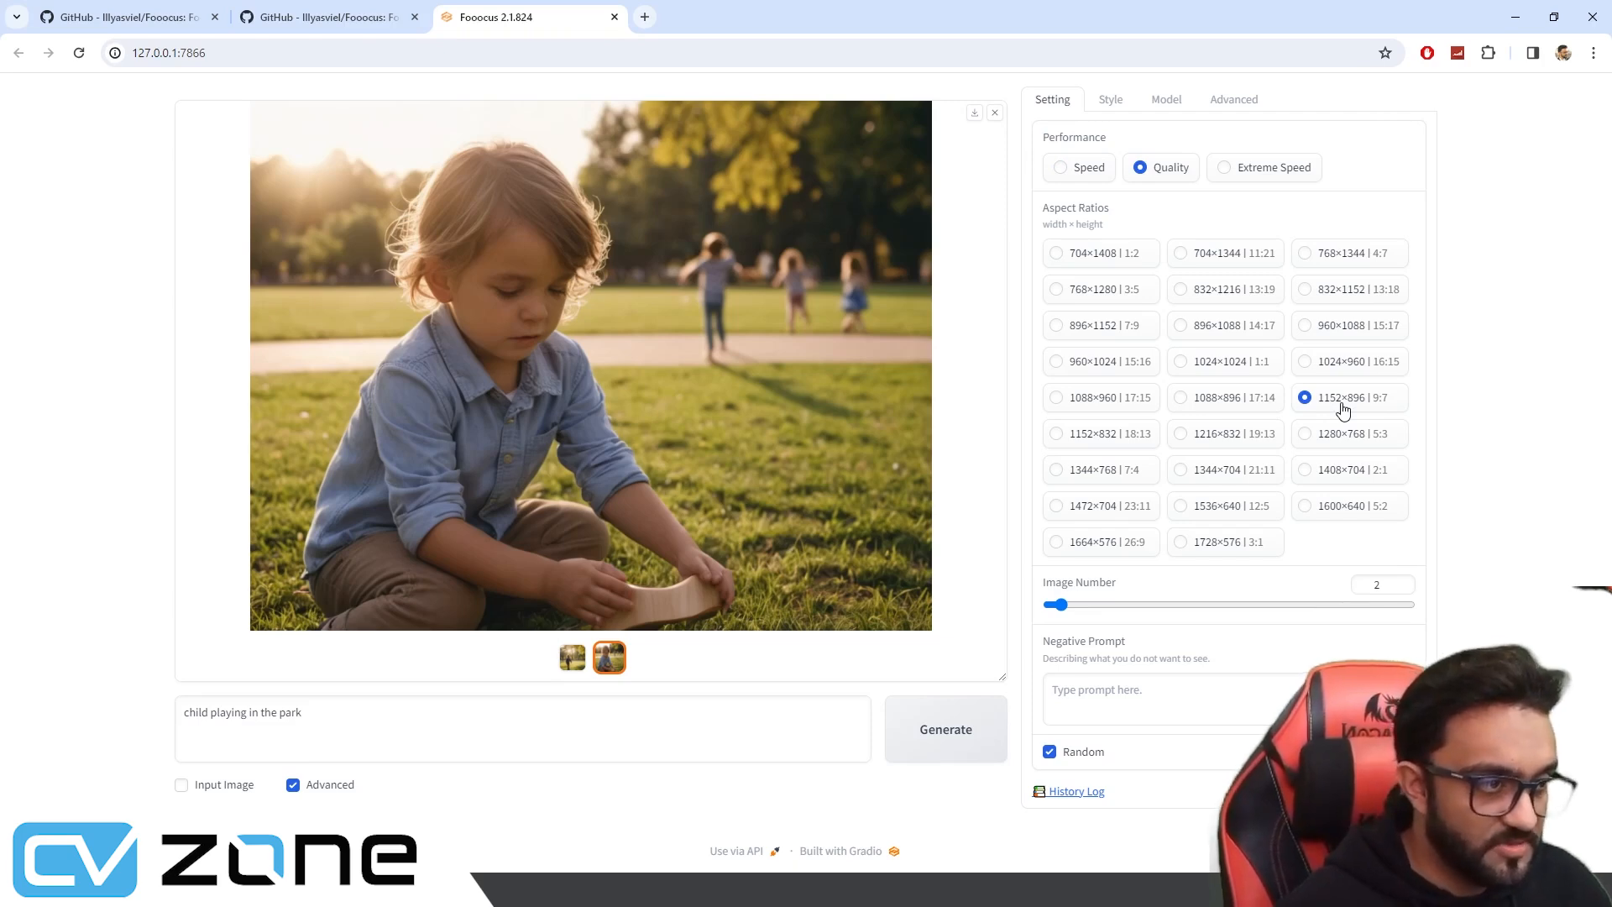
Try the 1280×768 aspect ratio and an image number of 1, then restore 1152×896 and 2 images
left_click(1341, 435)
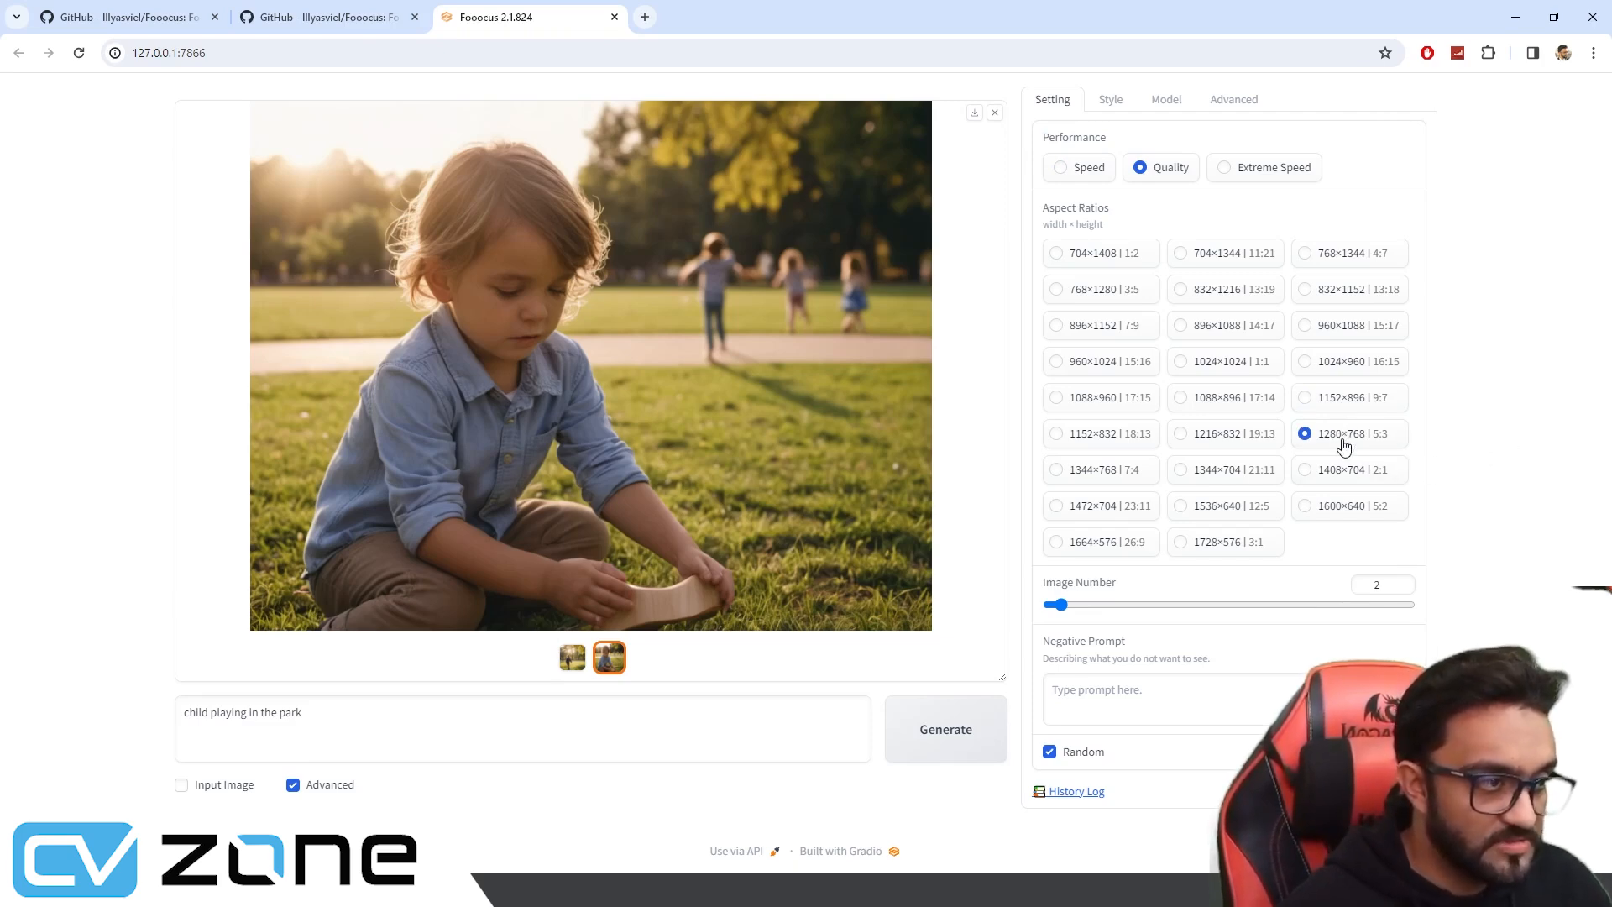
left_click(1352, 399)
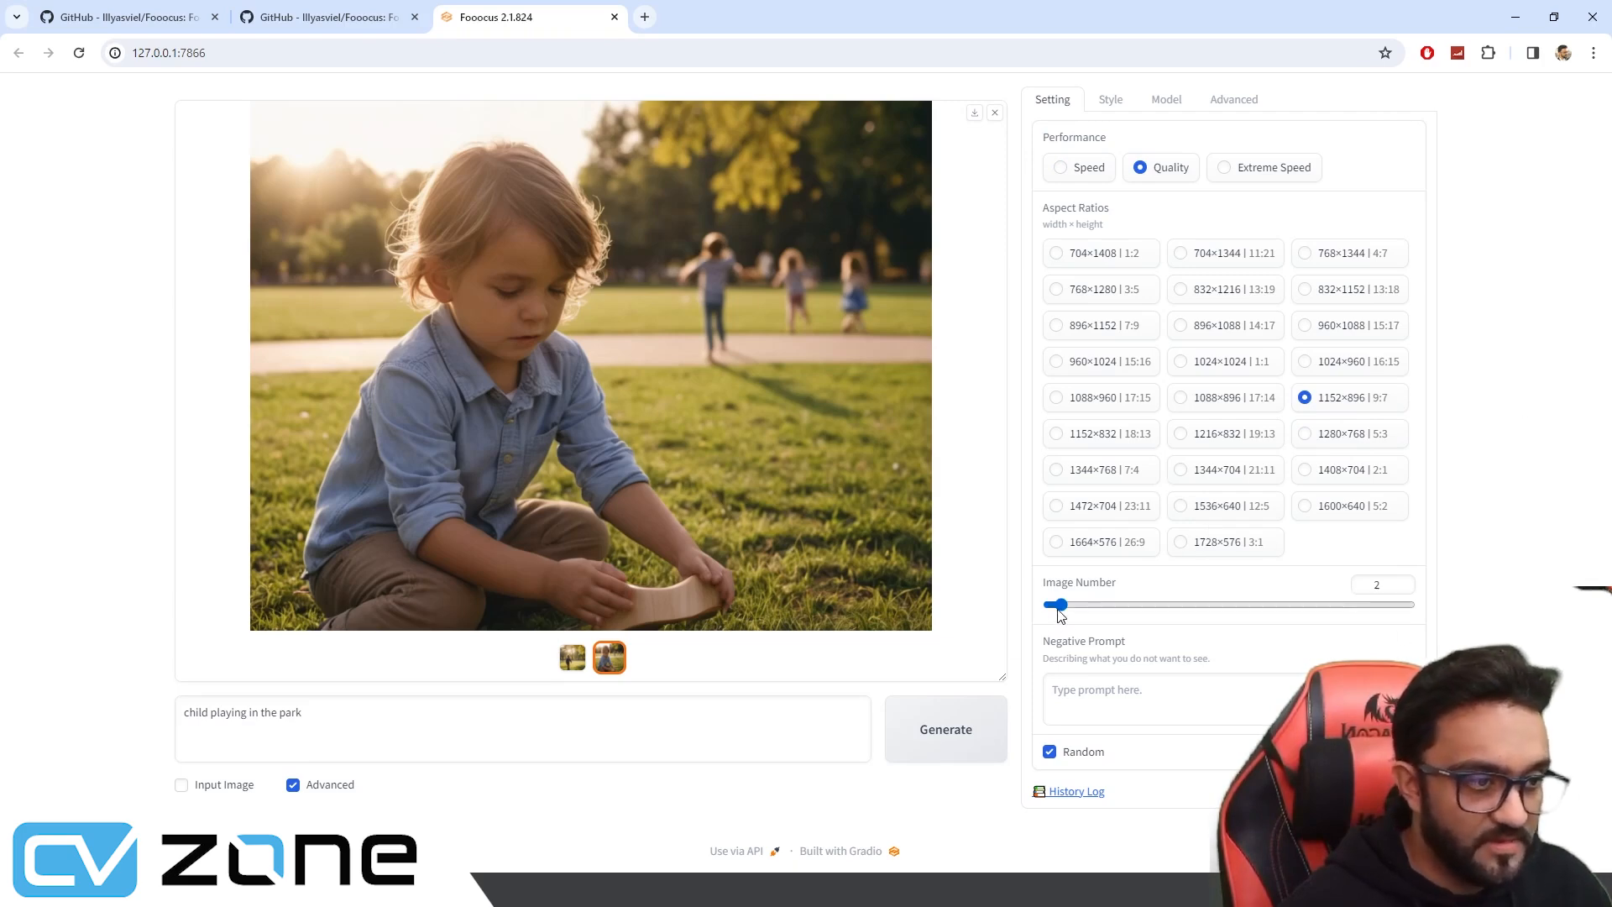
left_click(1399, 589)
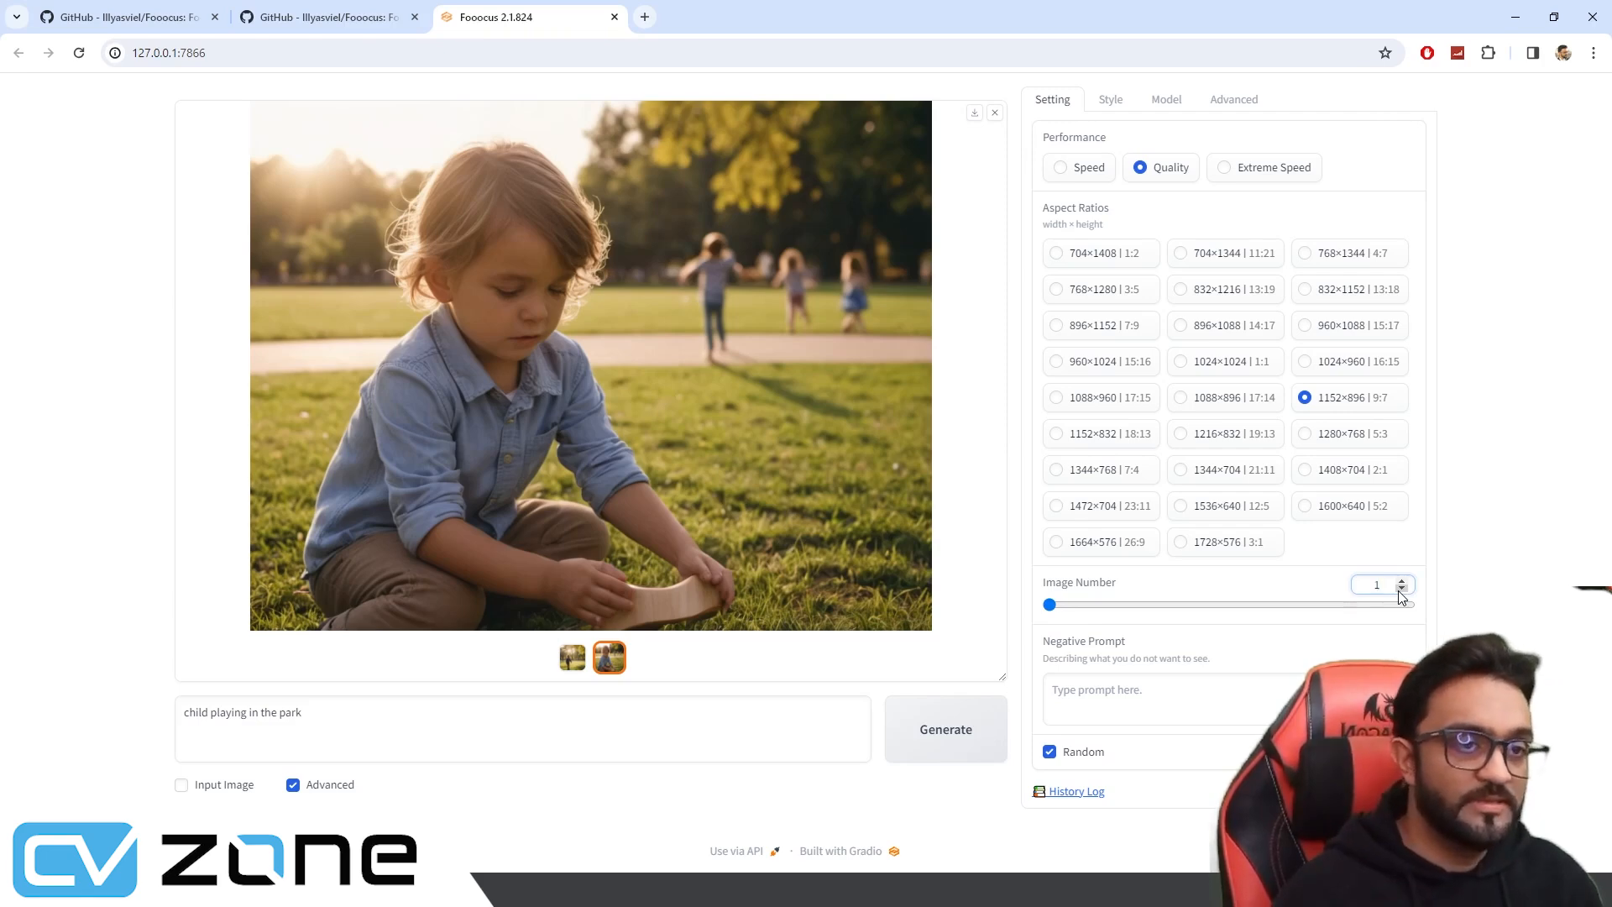
left_click(1401, 581)
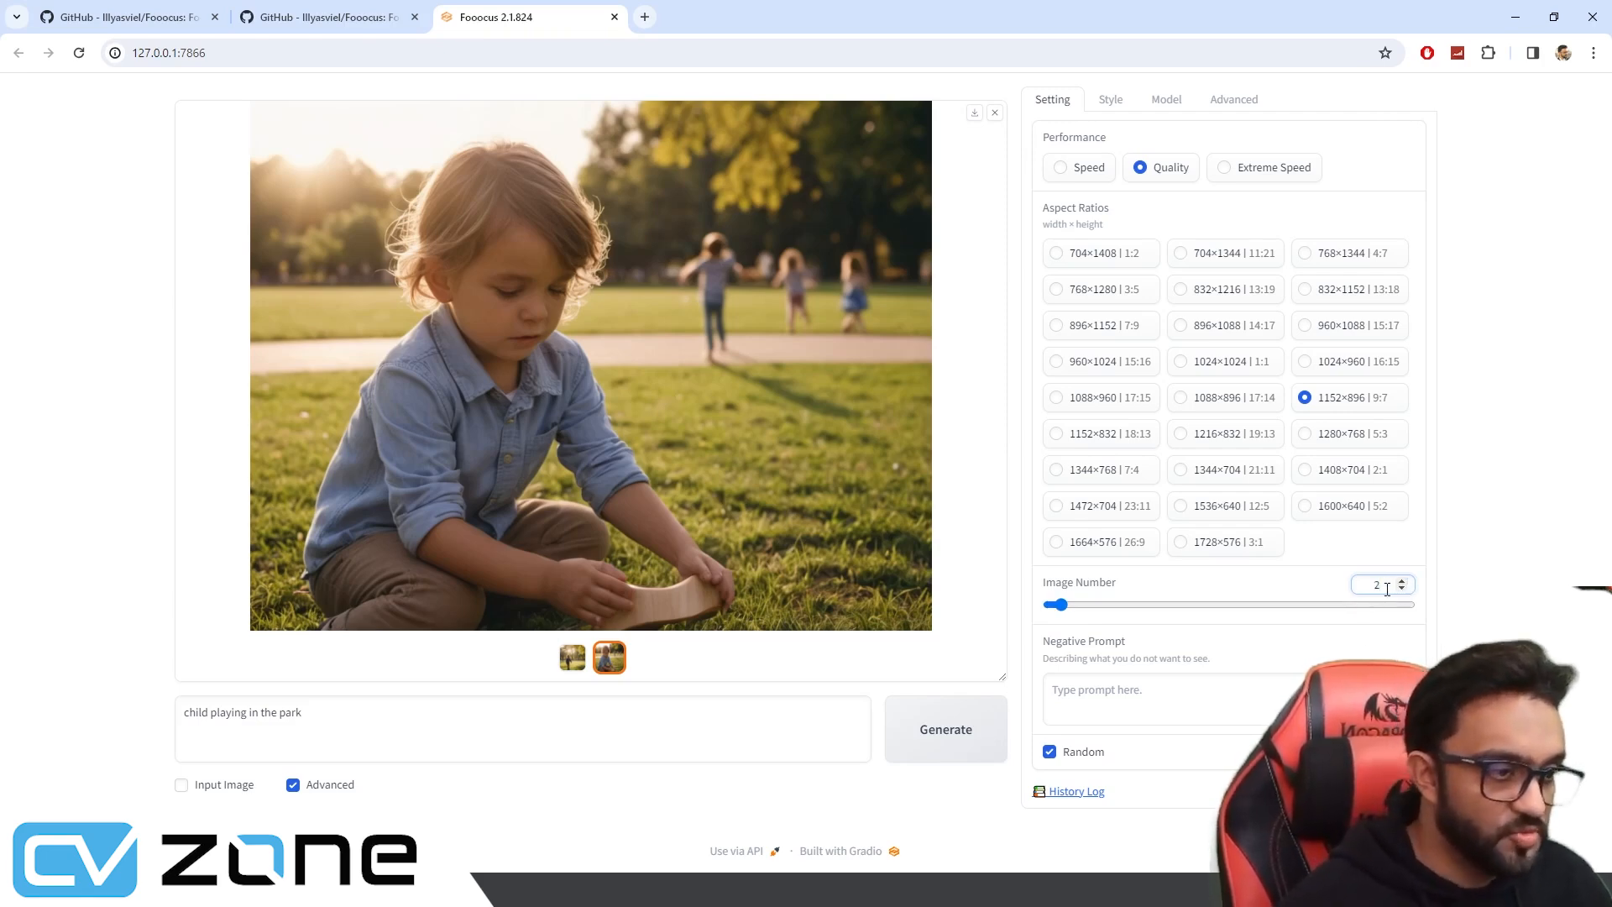
left_click(1111, 709)
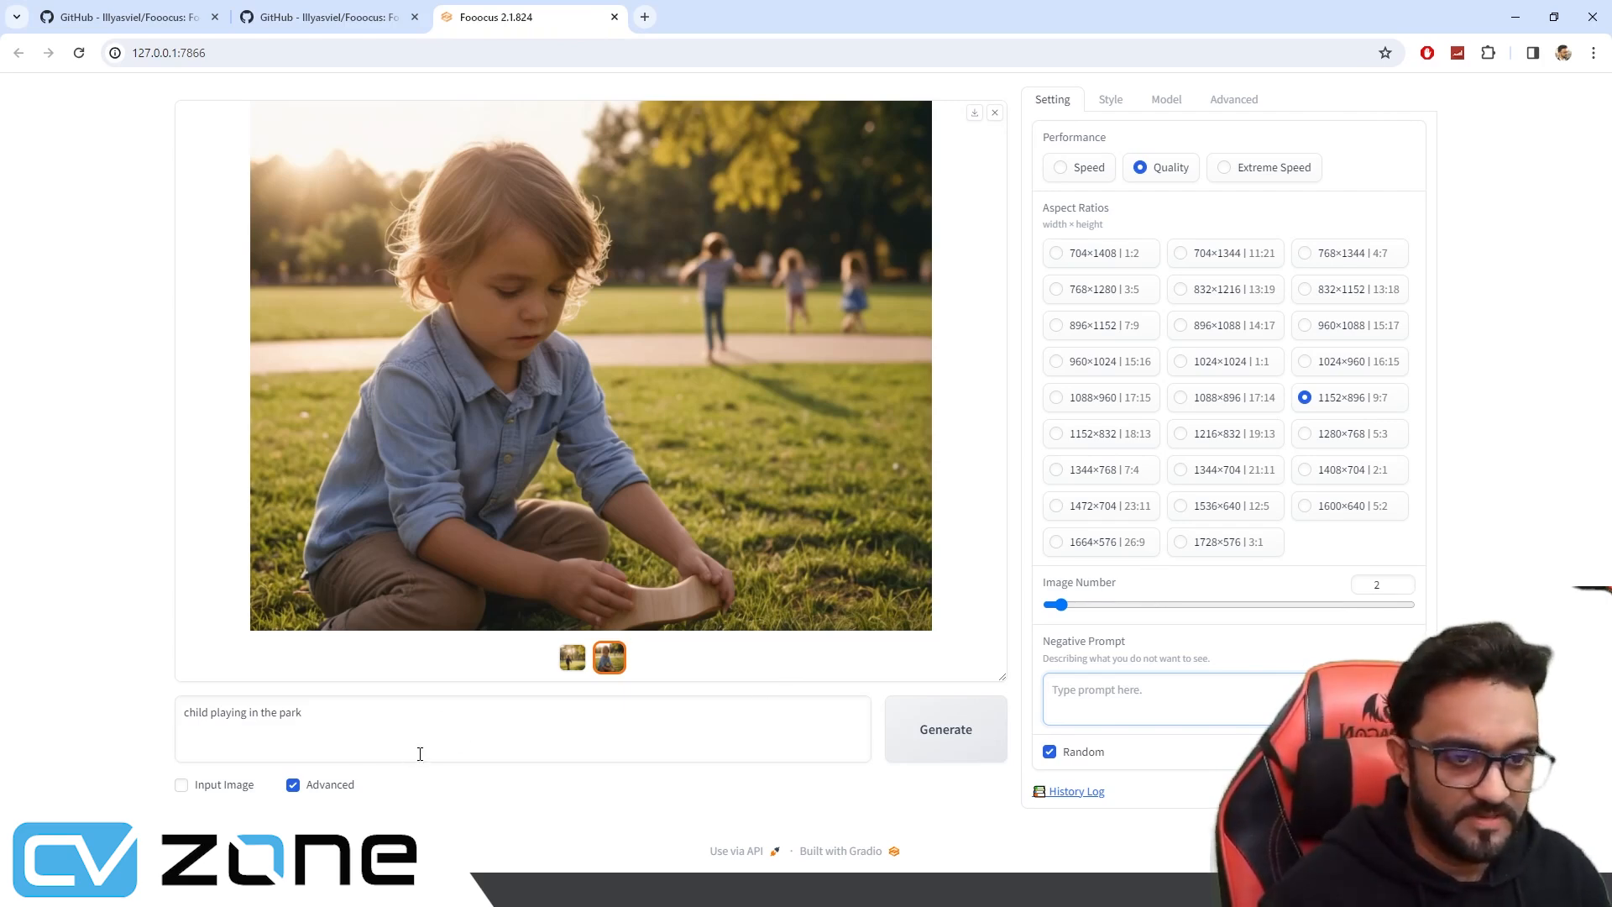
Look through the available styles and deselect Fooocus V2, Fooocus Enhance and Fooocus Sharp
left_click(1107, 100)
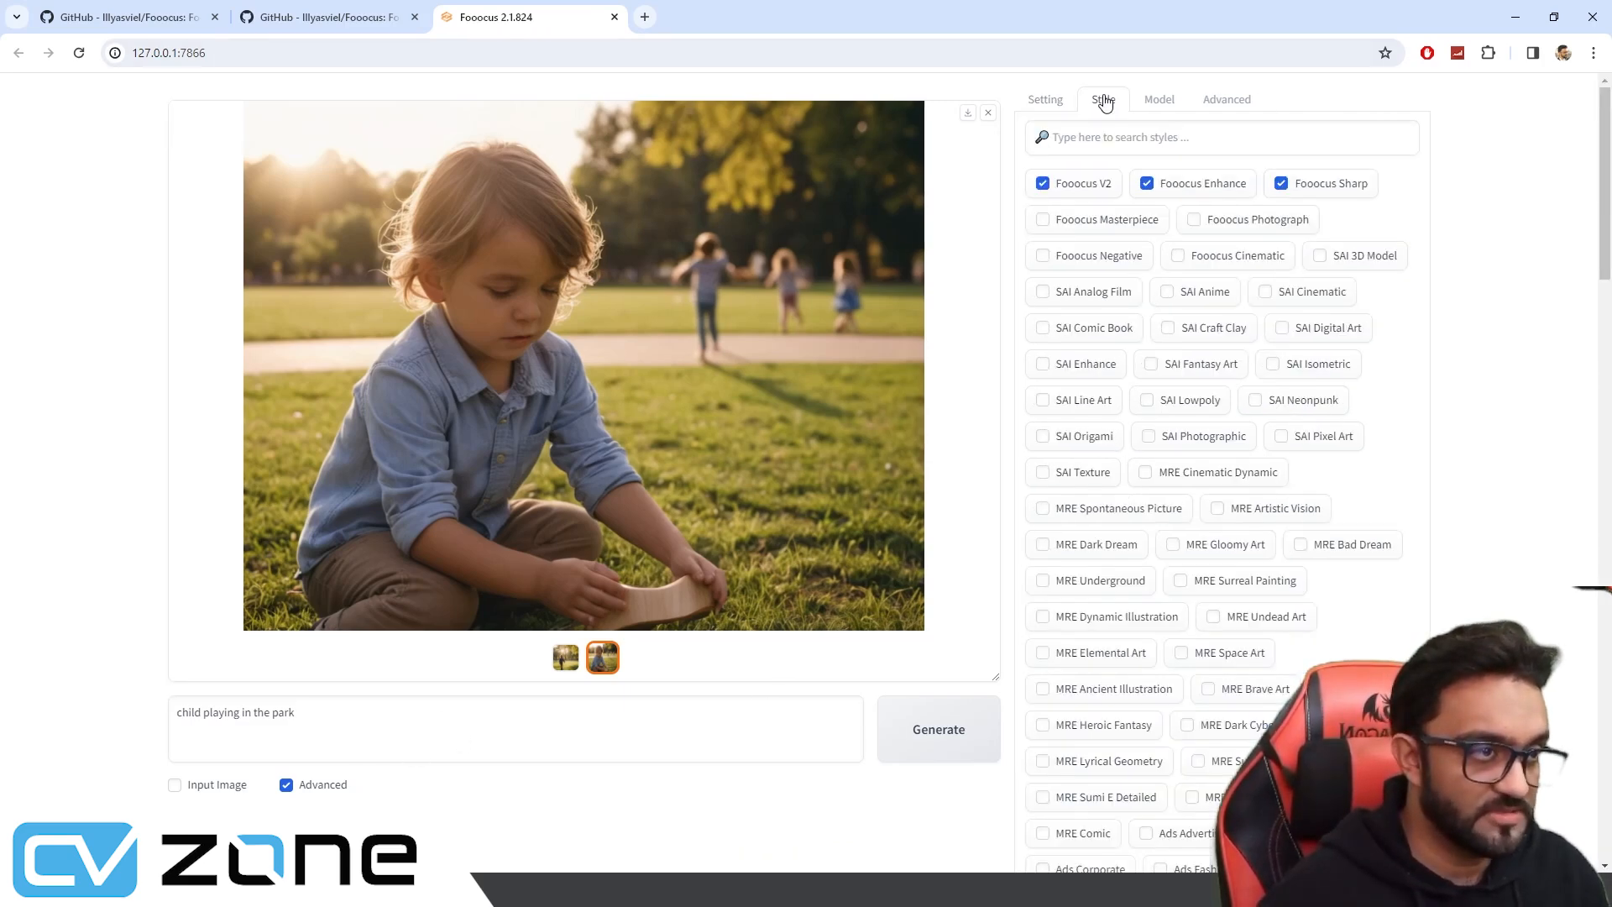
scroll(1196, 620, "down", 9)
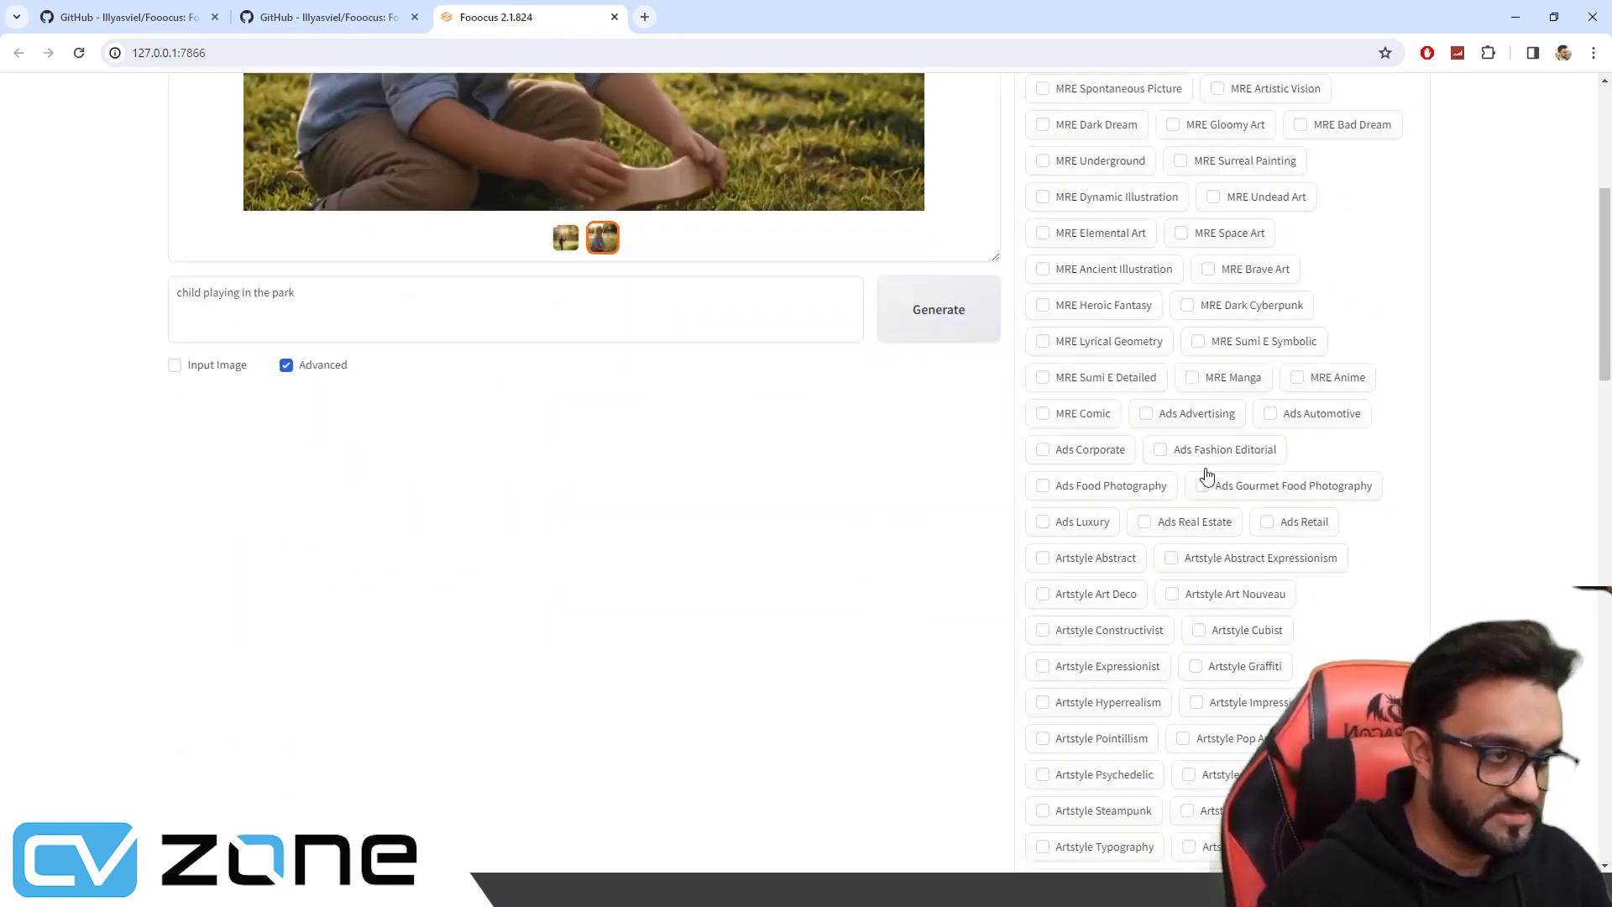
scroll(1158, 565, "up", 9)
scroll(1155, 525, "up", 1)
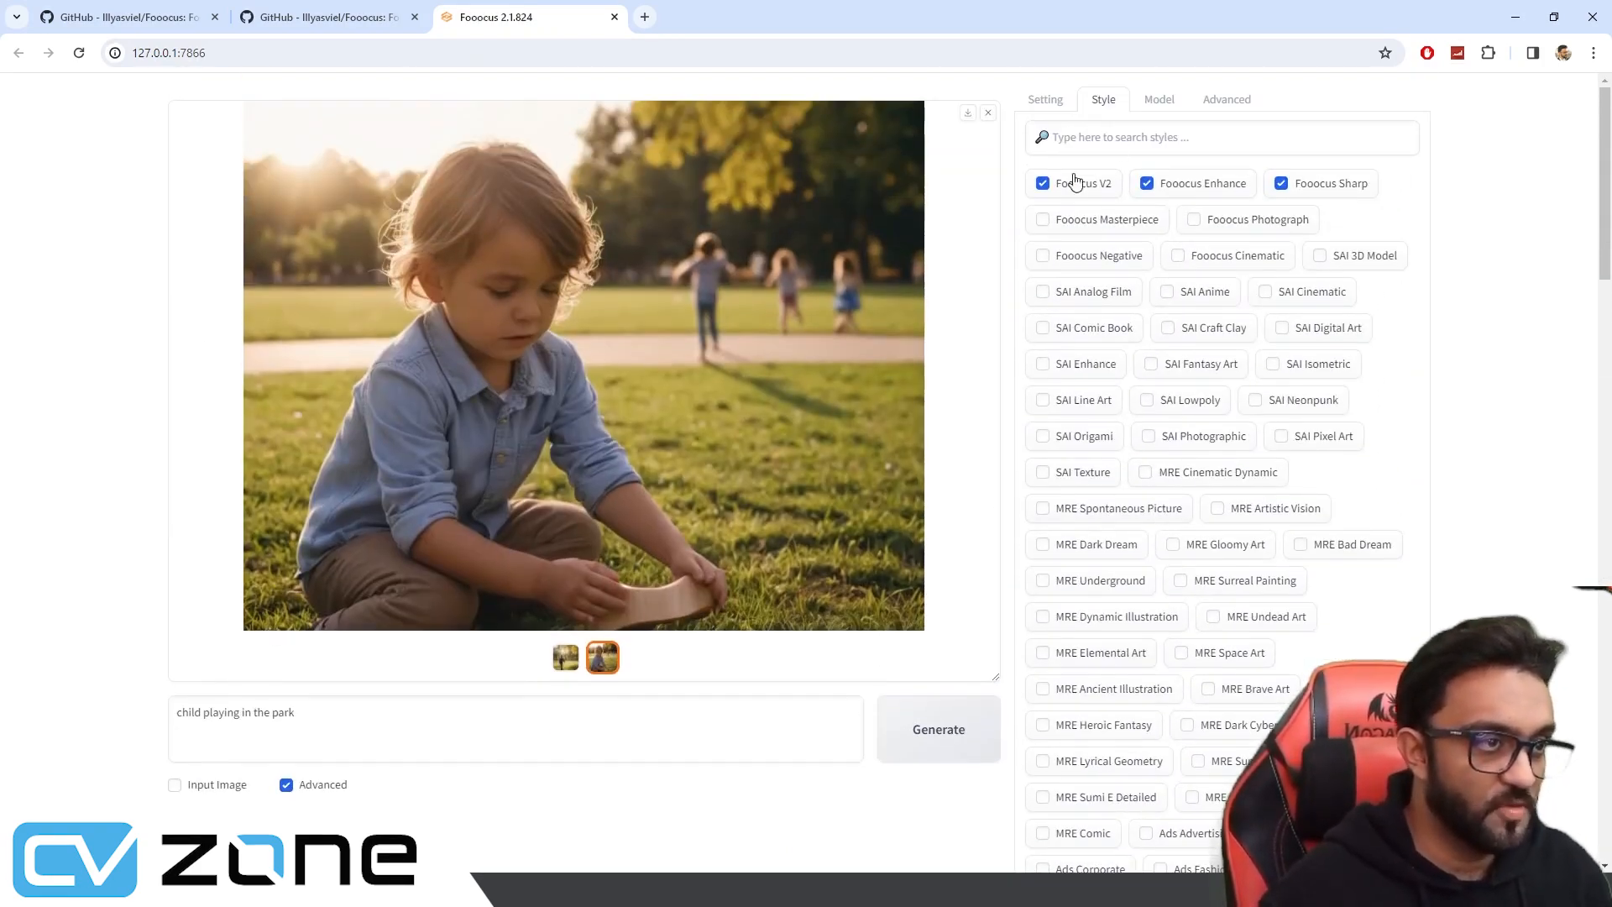
left_click(1179, 194)
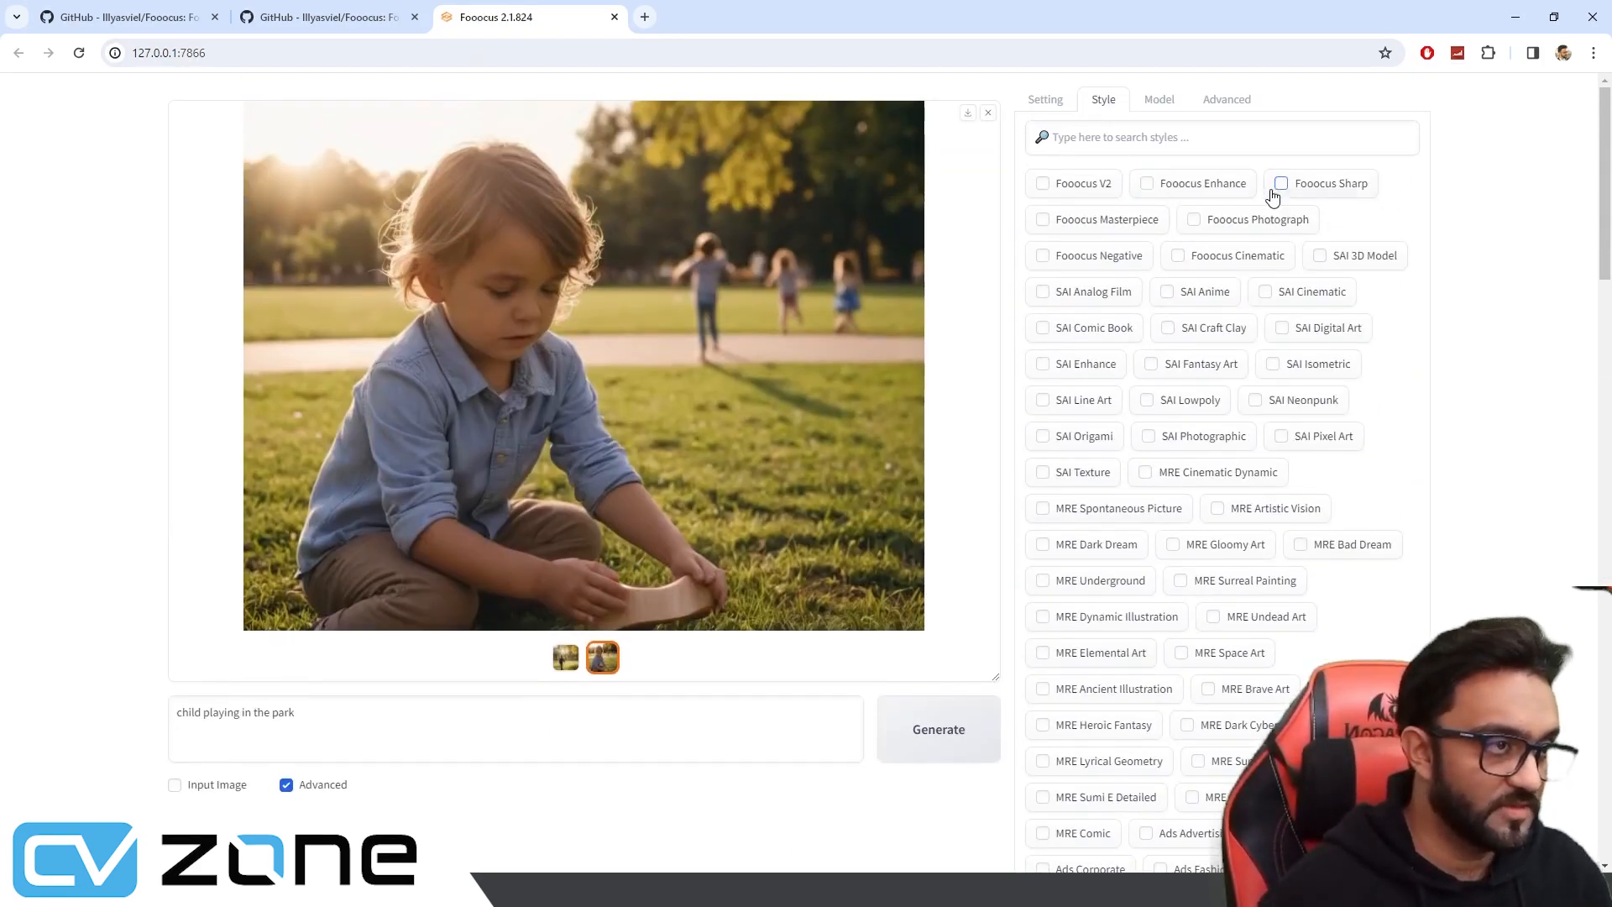
Search the styles for "comic", select SAI Comic Book and generate the images
left_click(1244, 140)
type("comic")
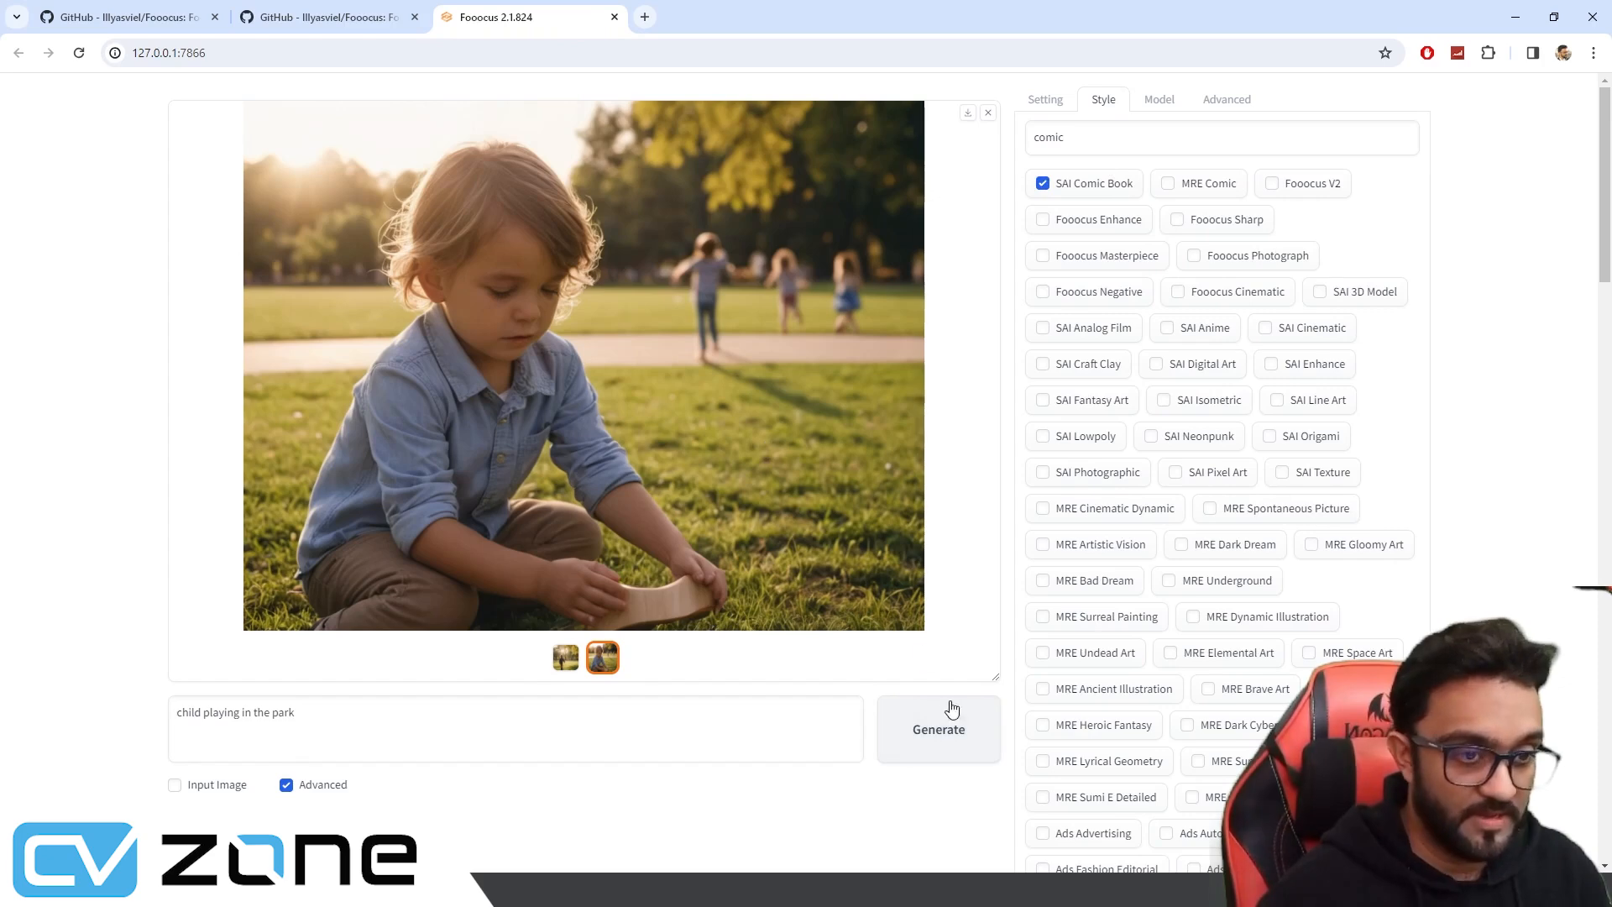
left_click(941, 732)
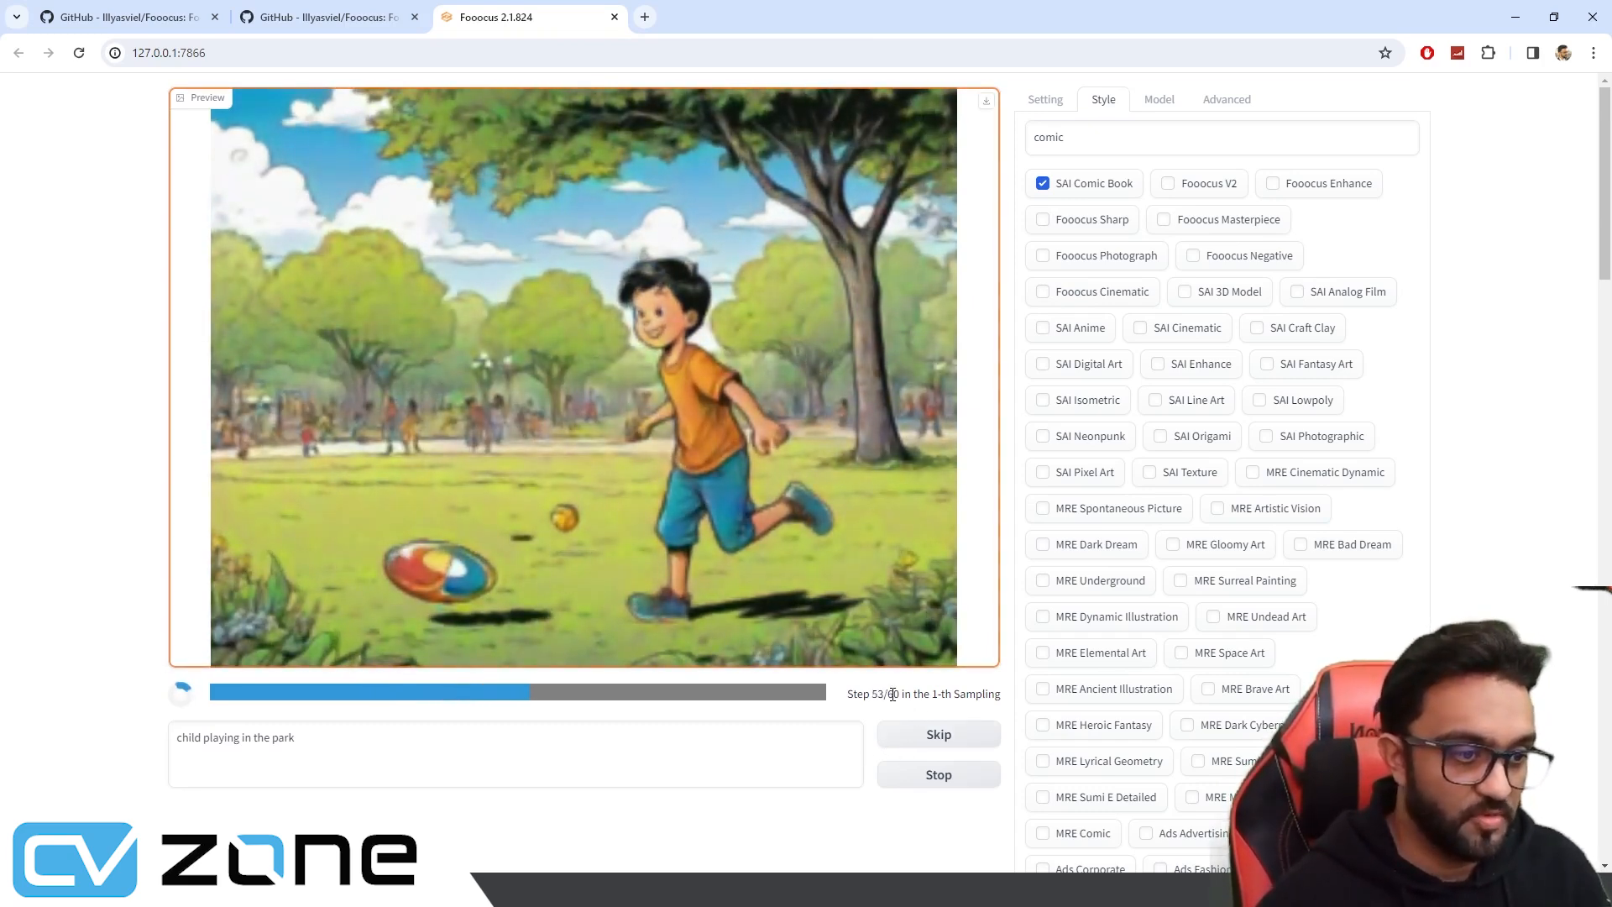
Return to the general settings during generation, view the first finished comic image at full size and close the enlarged view
left_click(1045, 99)
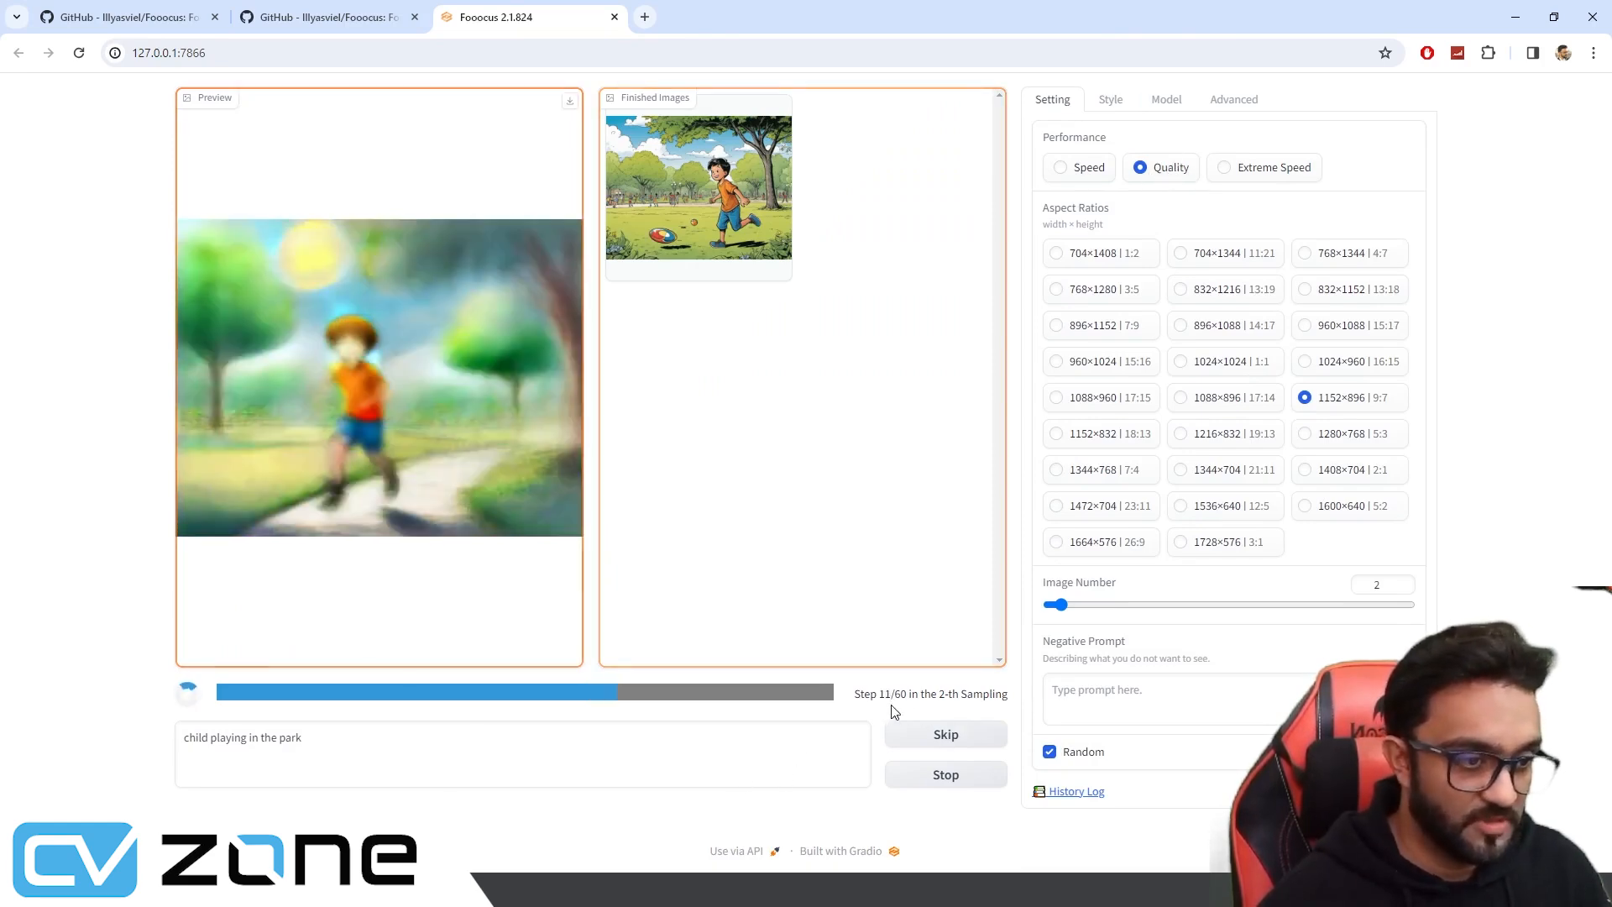
left_click(751, 239)
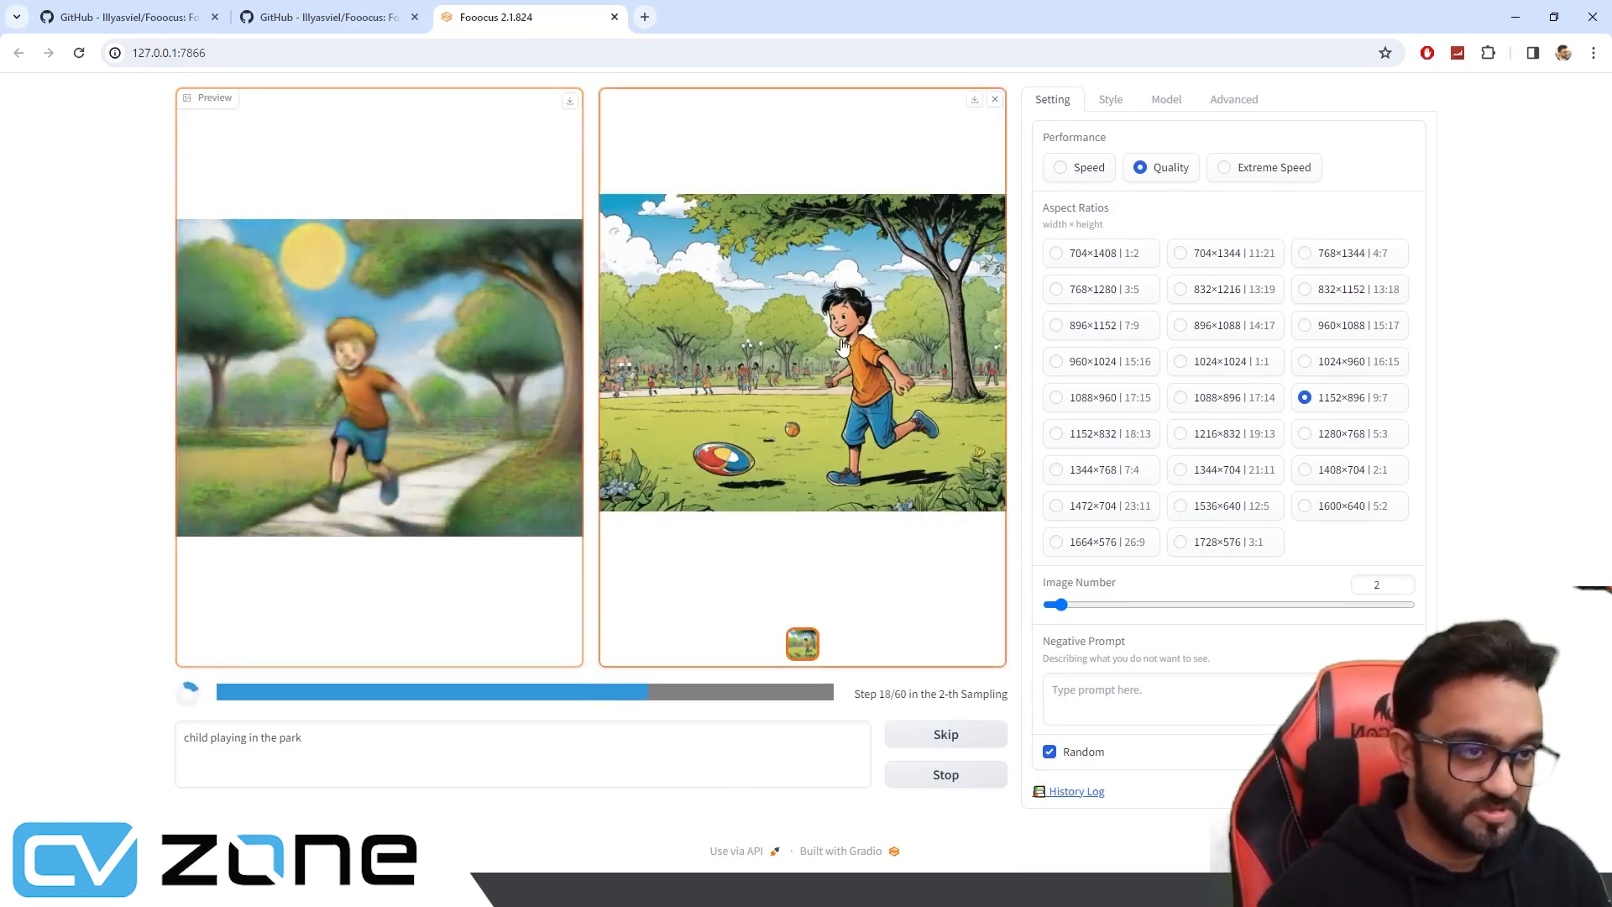
left_click(842, 344)
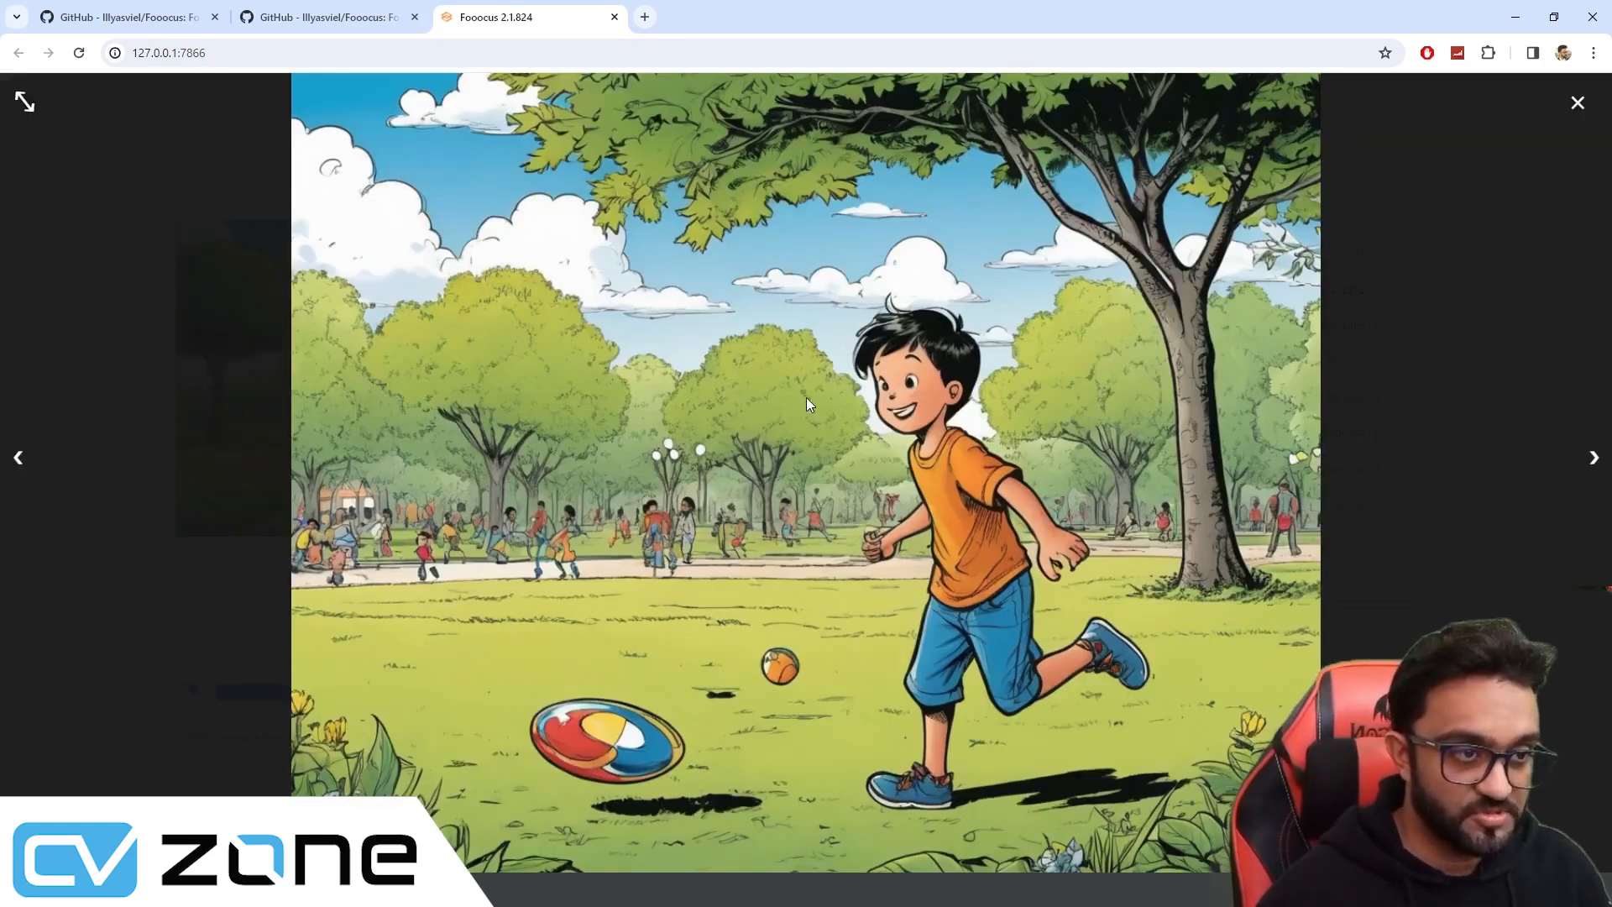
left_click(733, 533)
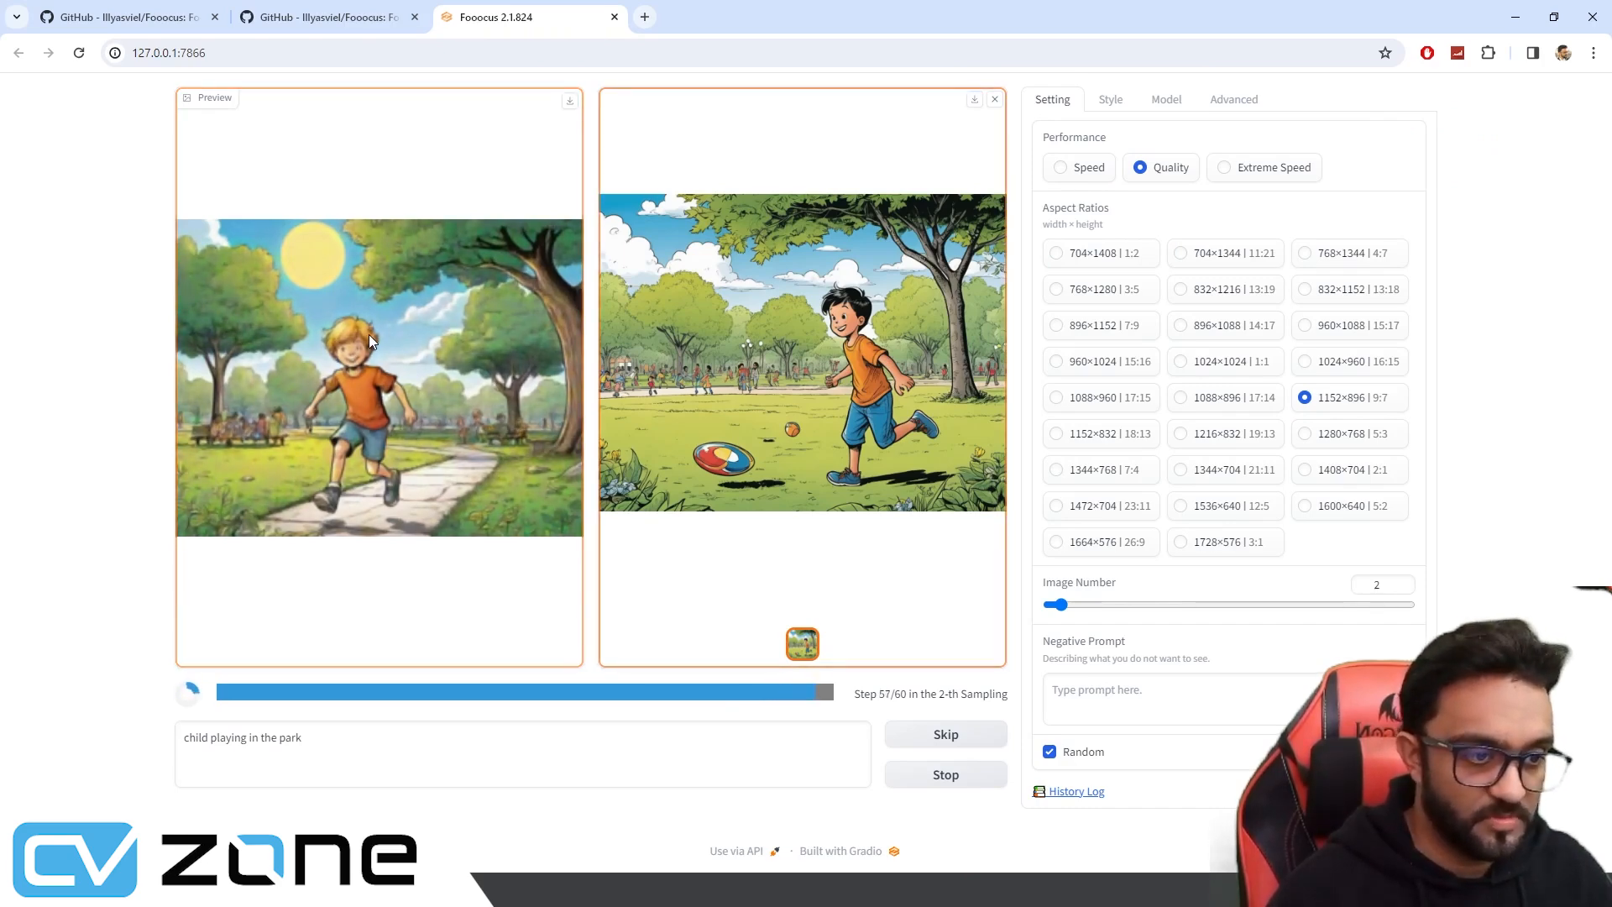
View the second finished comic image at full size and close the enlarged view
left_click(682, 314)
left_click(583, 328)
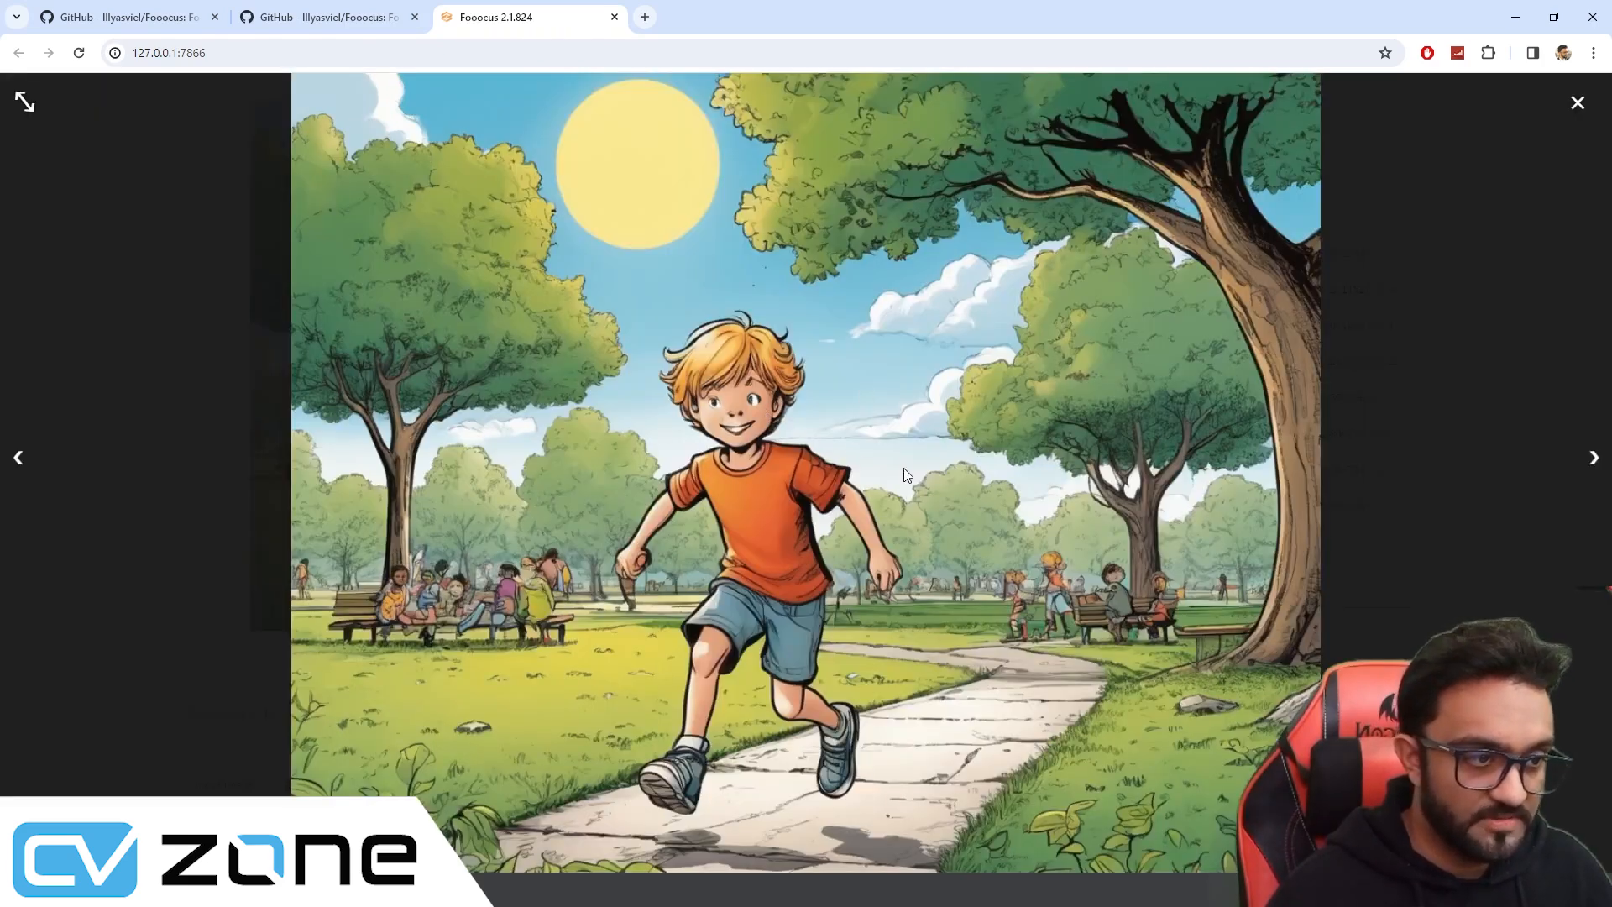
left_click(729, 381)
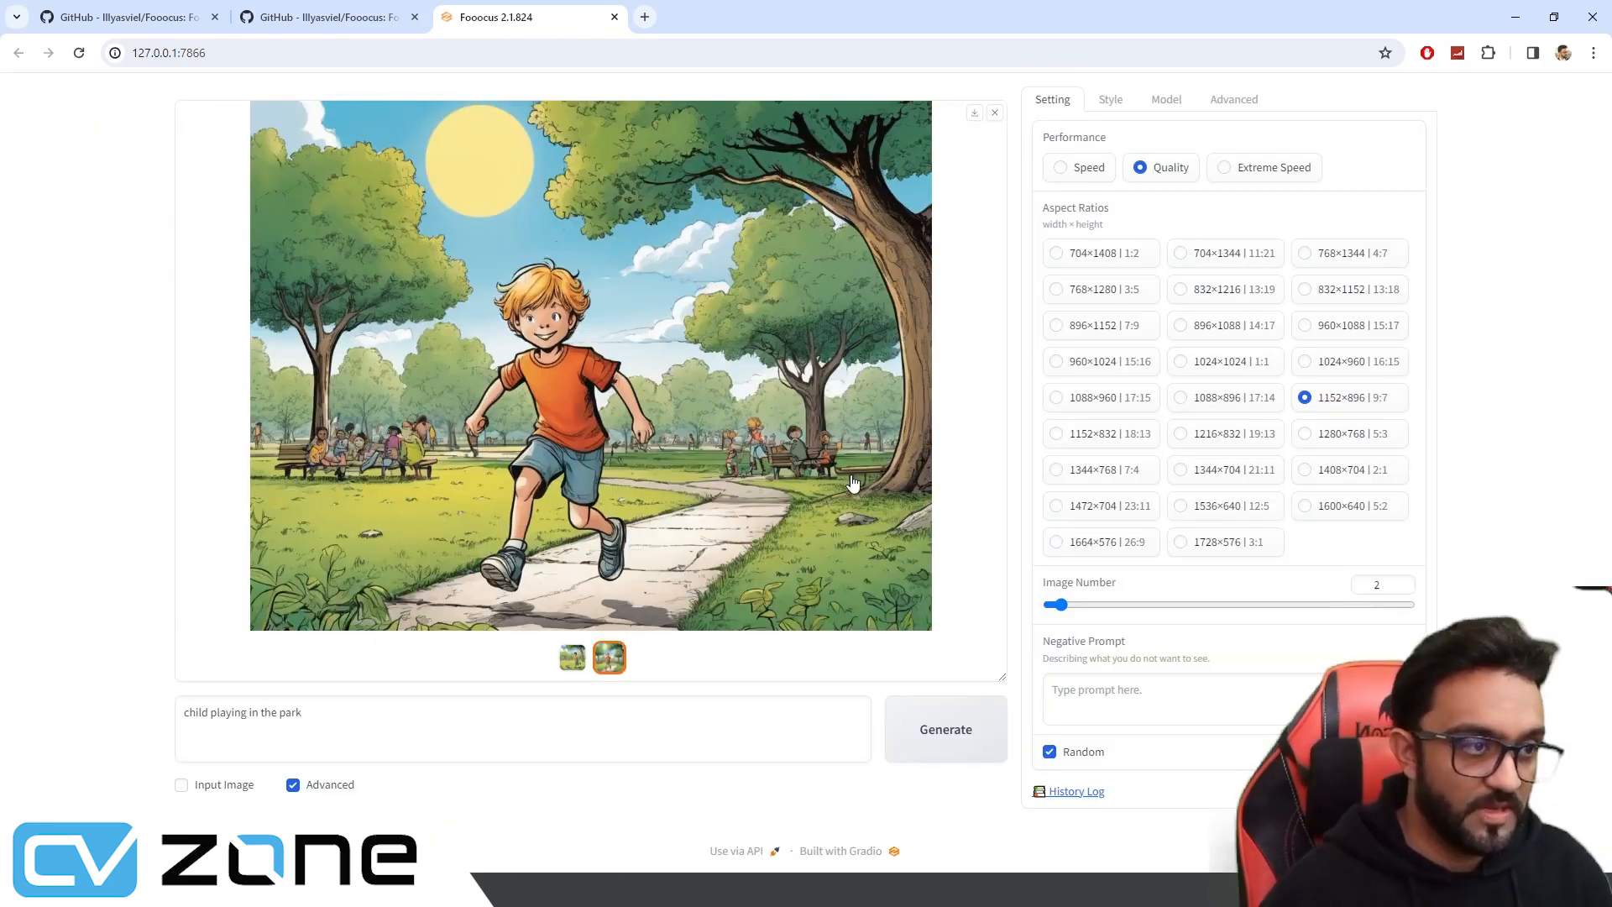
Deselect the SAI Comic Book style and search the styles for "gta"
left_click(1115, 111)
left_click(1089, 188)
double_click(1136, 154)
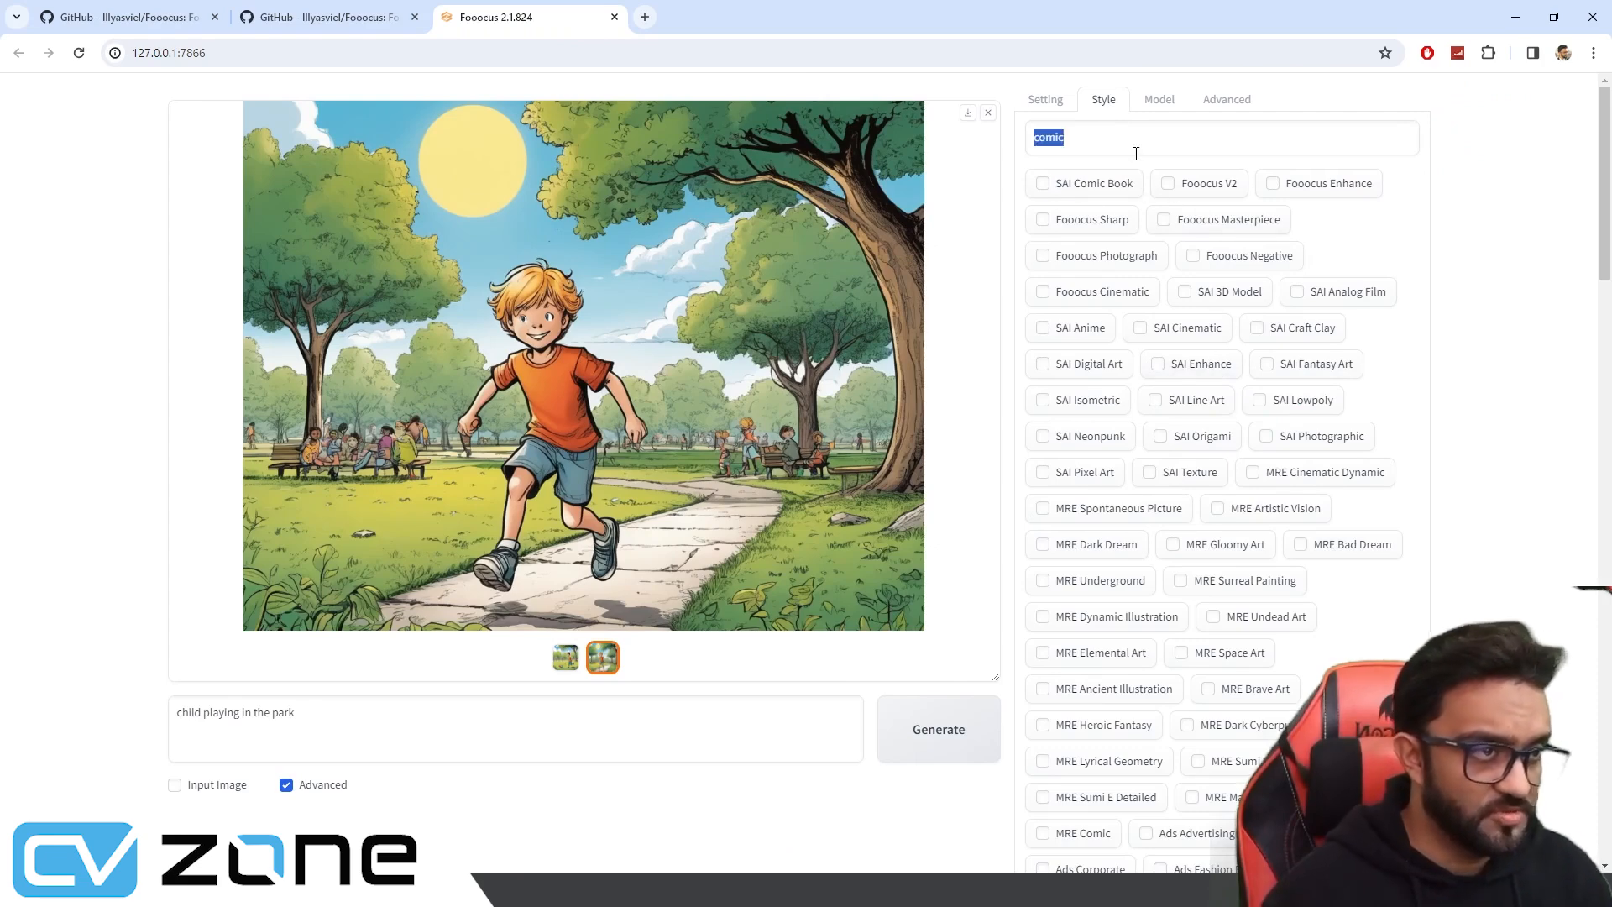
type("gta")
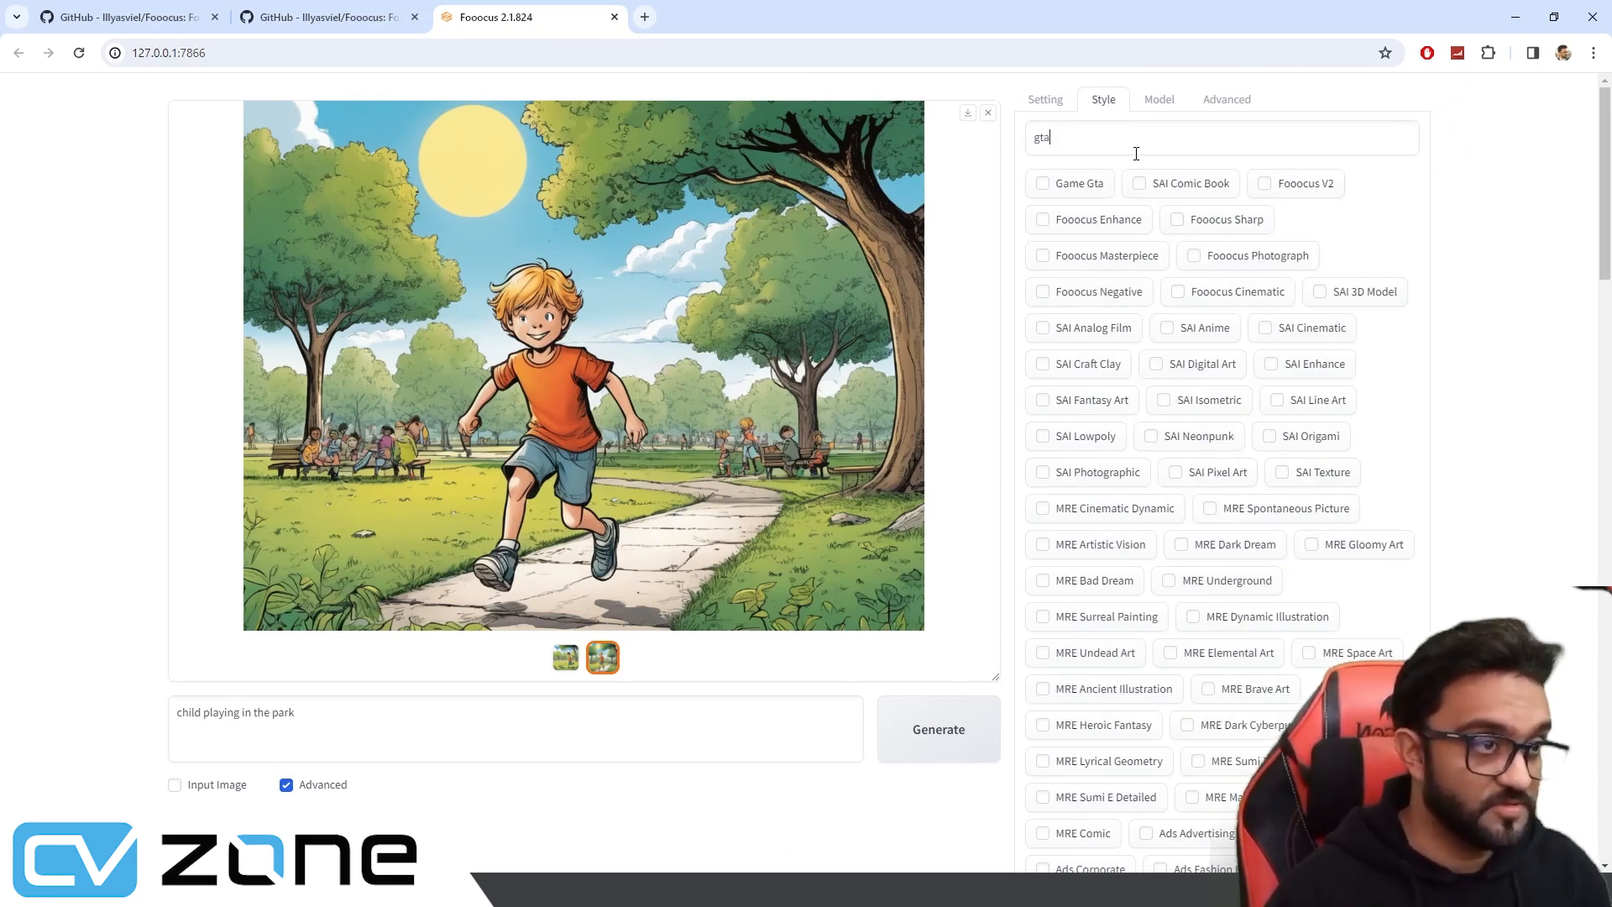
Clear the style search and browse the full list of styles
key("BackSpace")
key("BackSpace")
key("BackSpace")
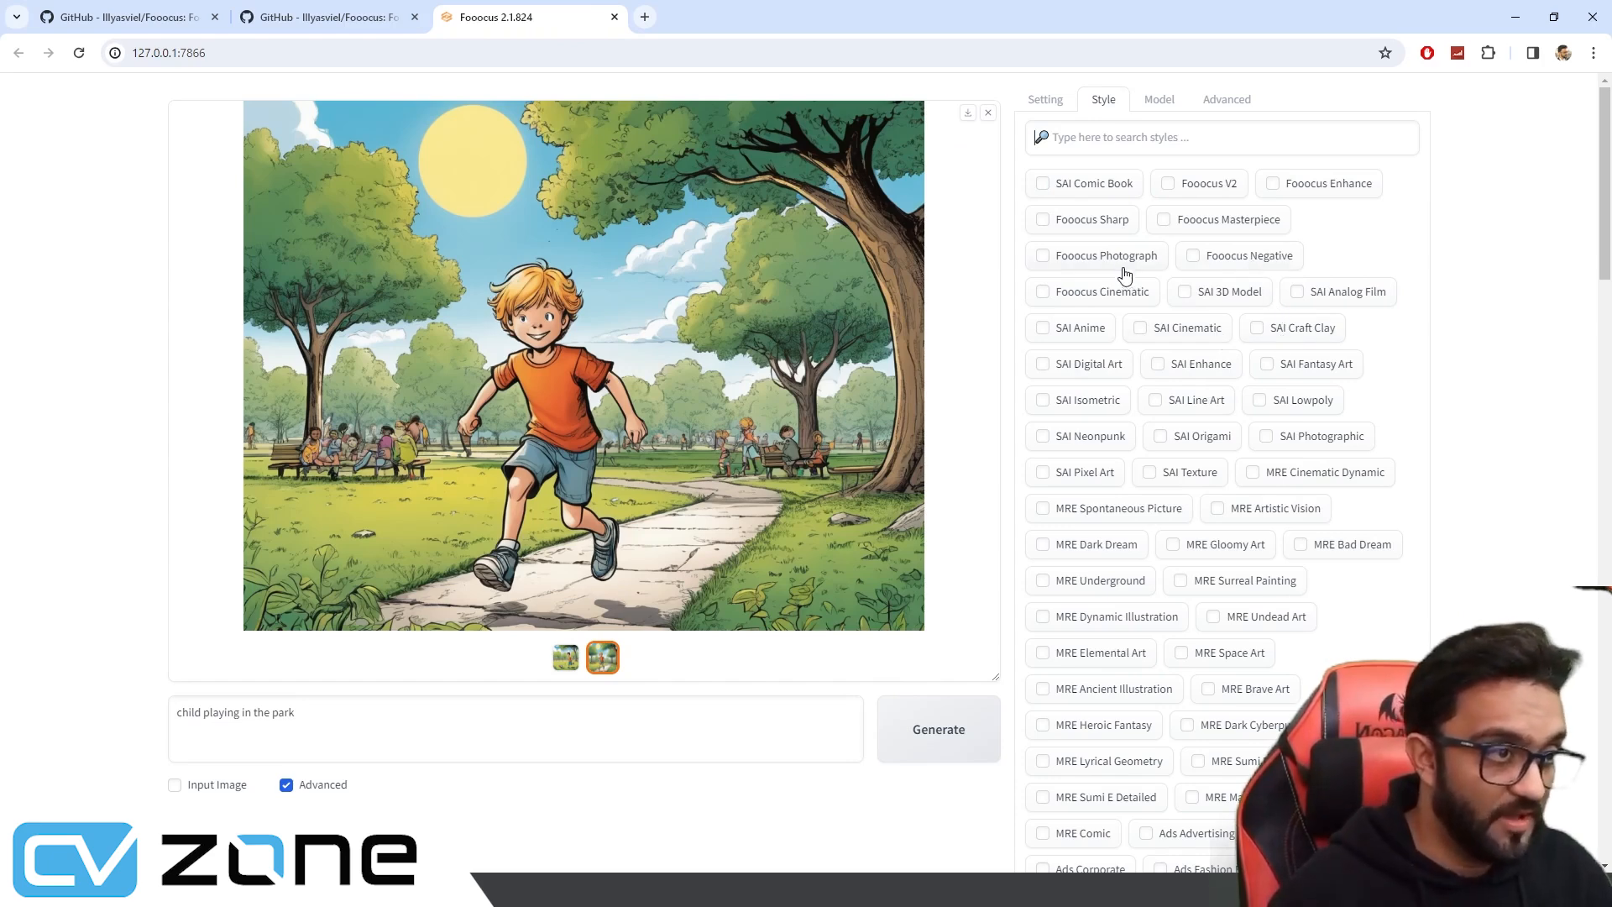
scroll(1127, 277, "down", 1)
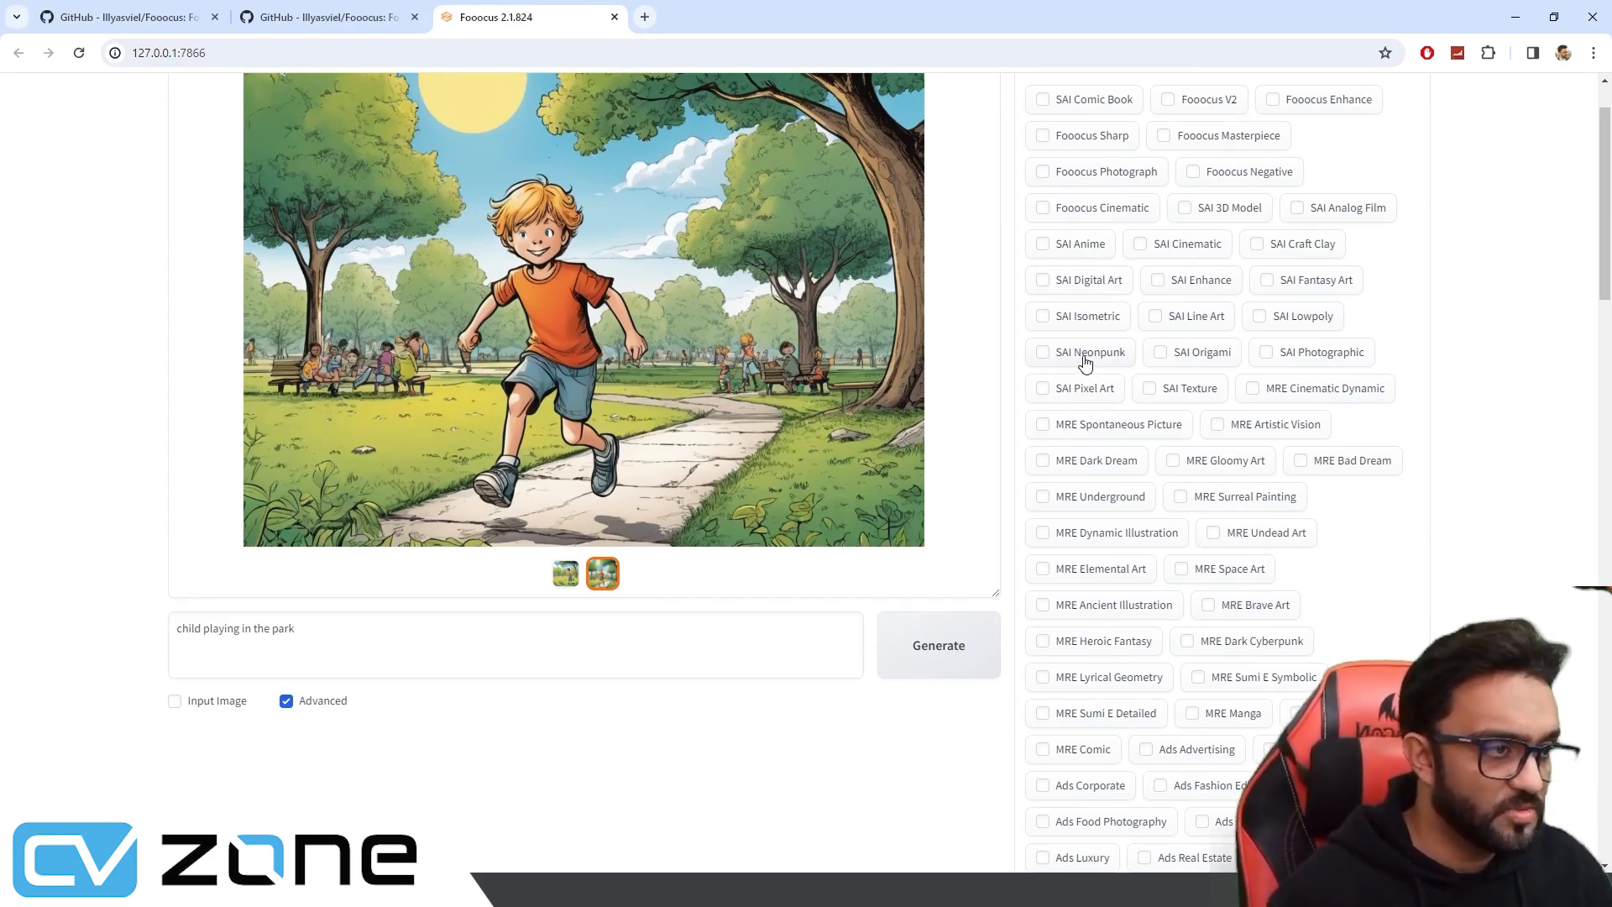
scroll(1159, 558, "down", 3)
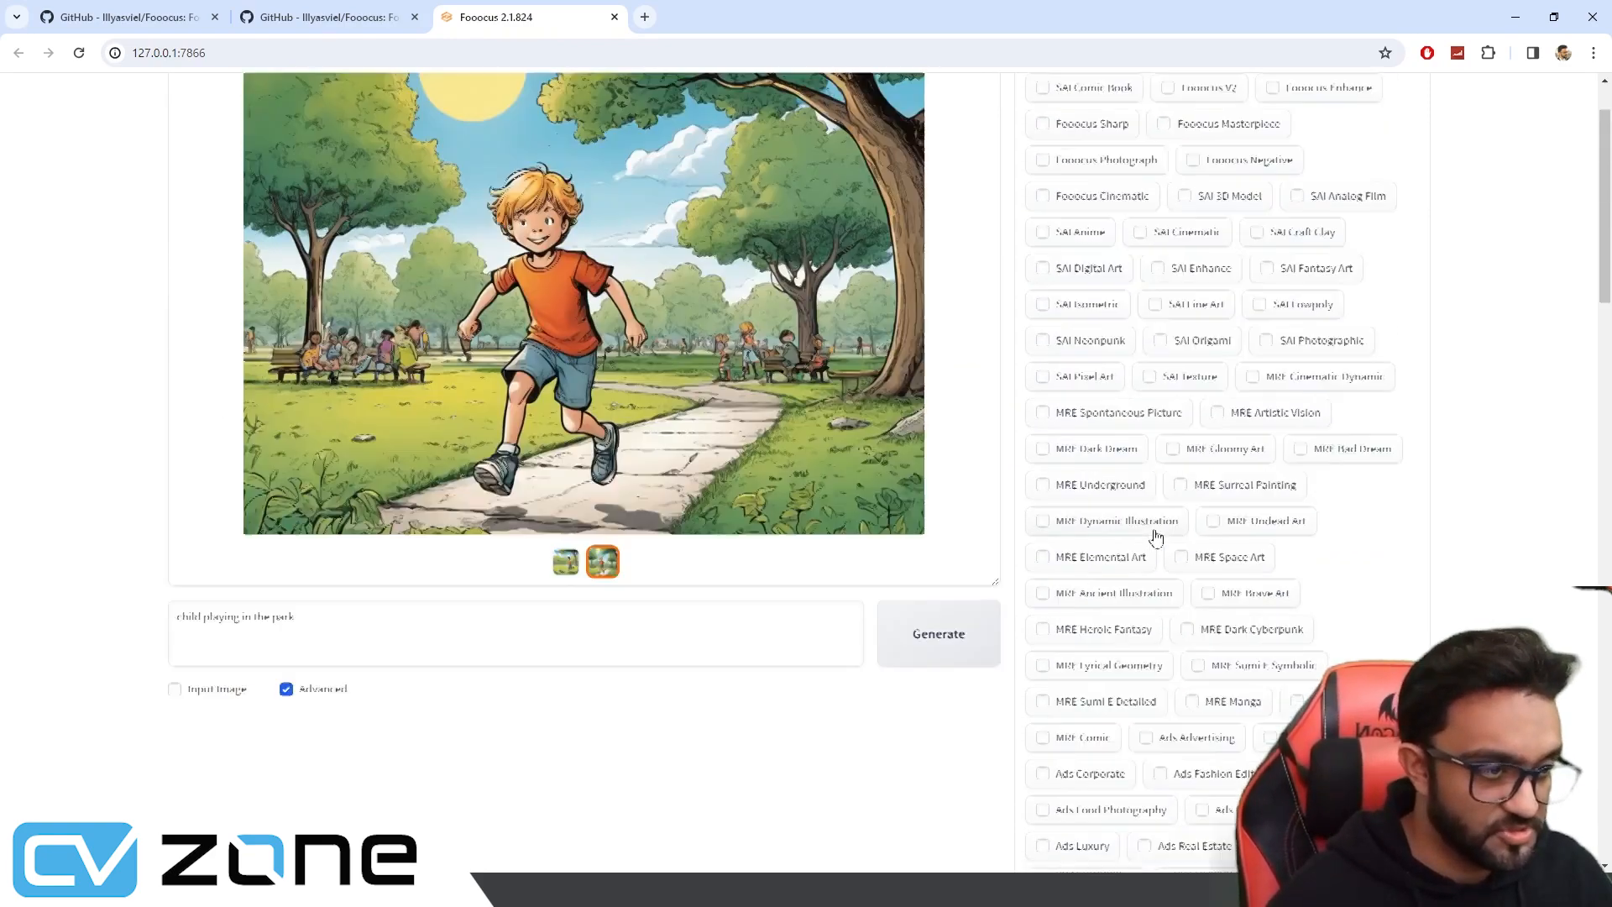
Search the styles for "low", leave only SAI Lowpoly selected, and generate images for the current prompt
scroll(1154, 539, "up", 4)
left_click(1136, 136)
type("low")
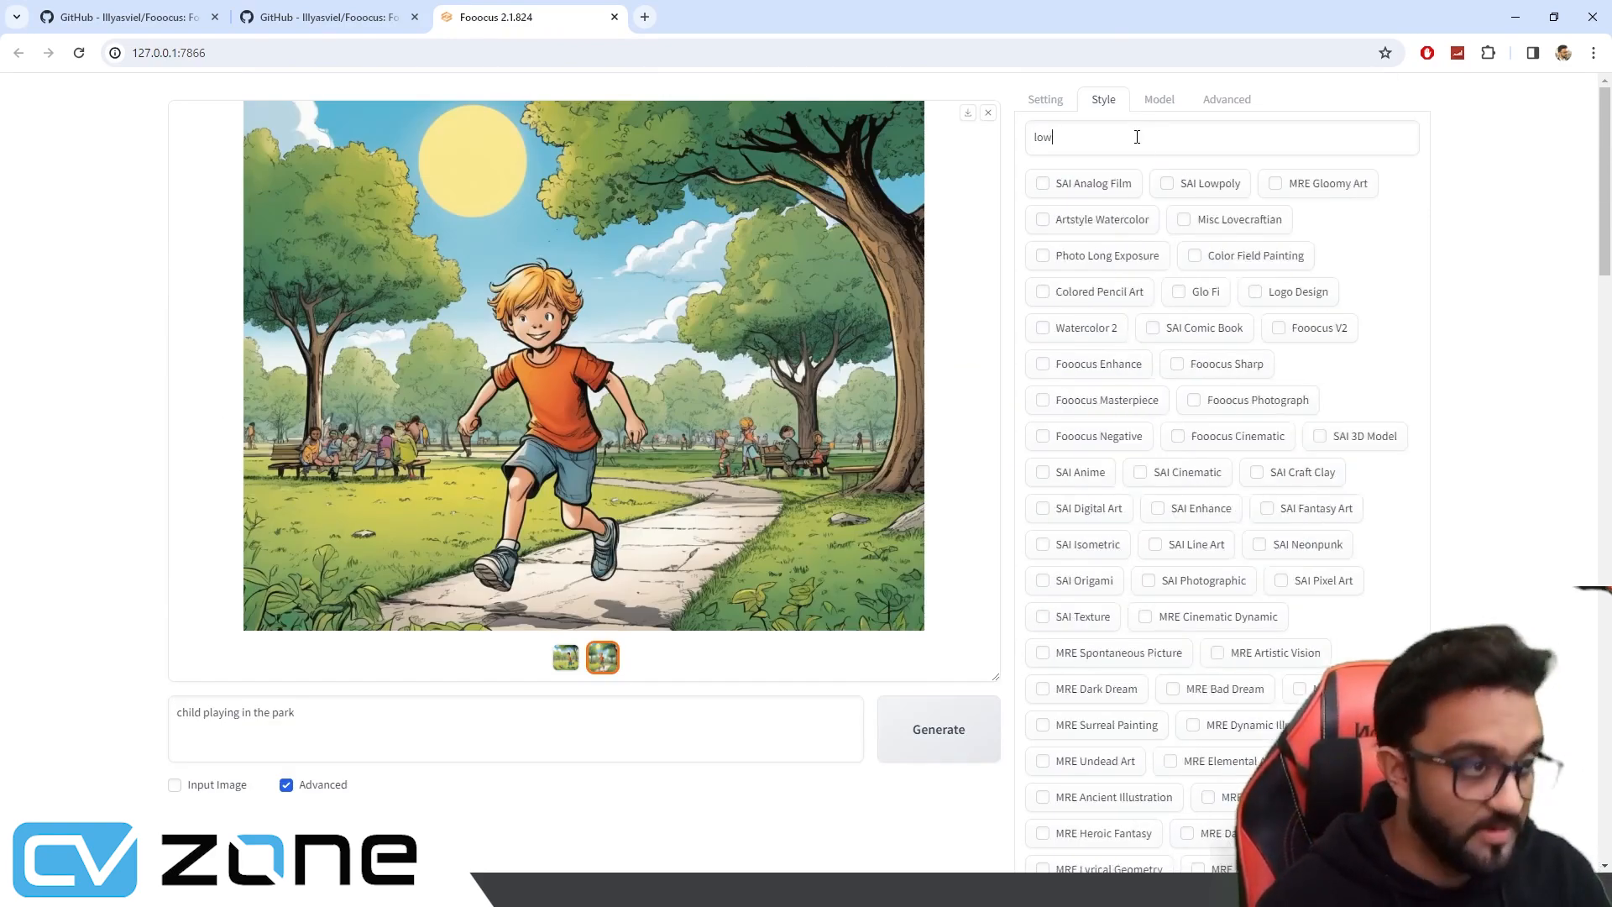
left_click(1109, 181)
left_click(944, 737)
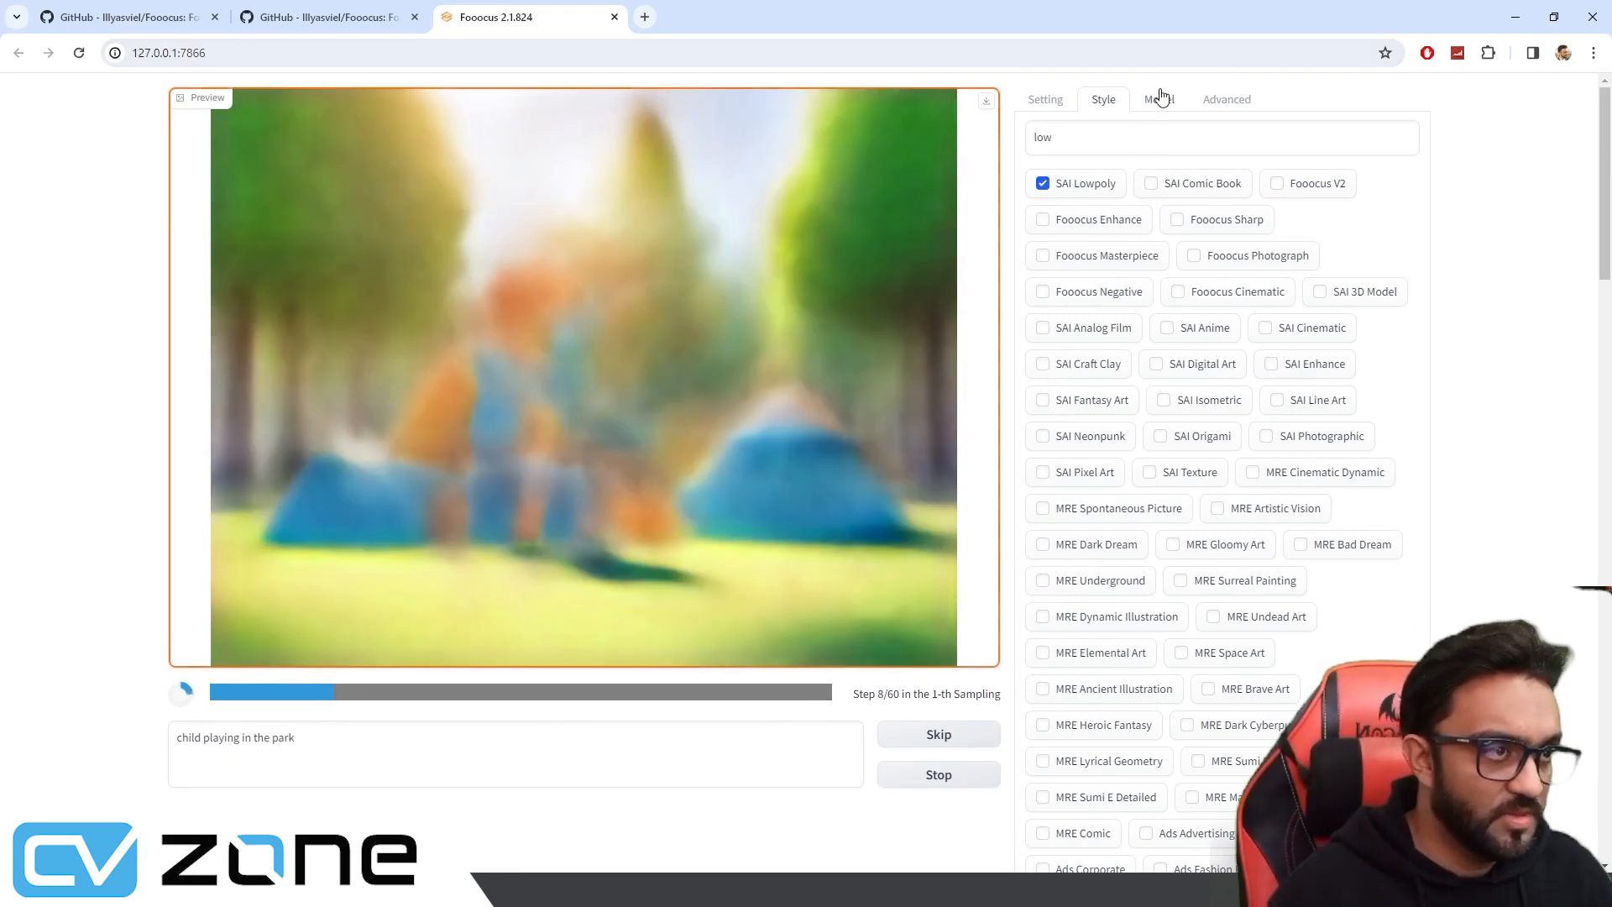
Look at the model options and inspect both generated low-poly images of the child enlarged
left_click(1159, 100)
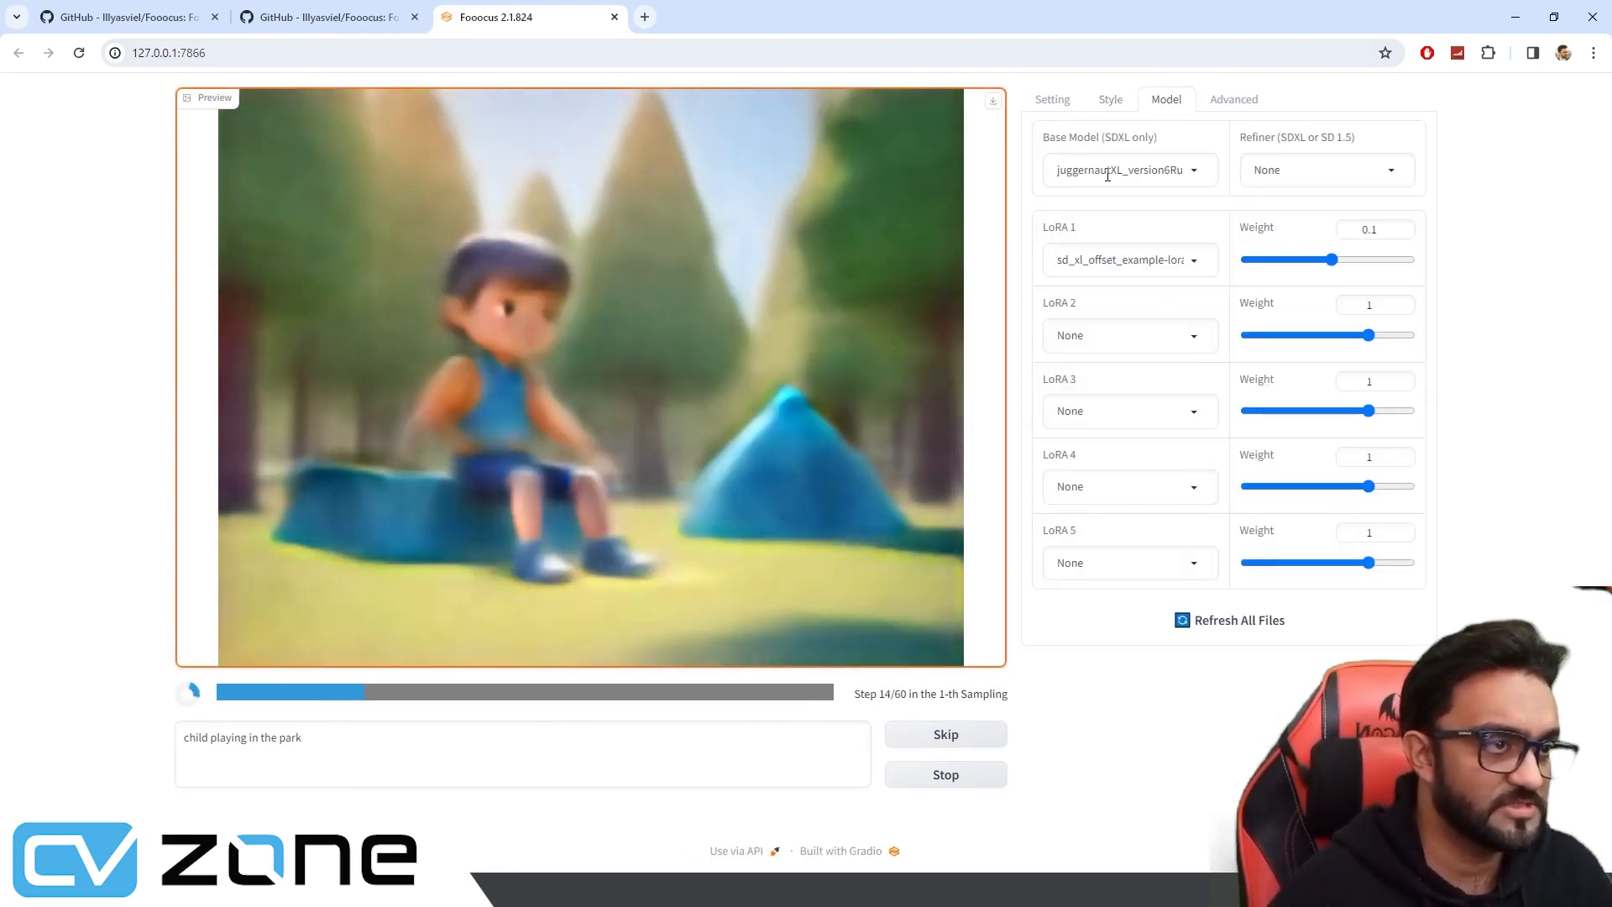
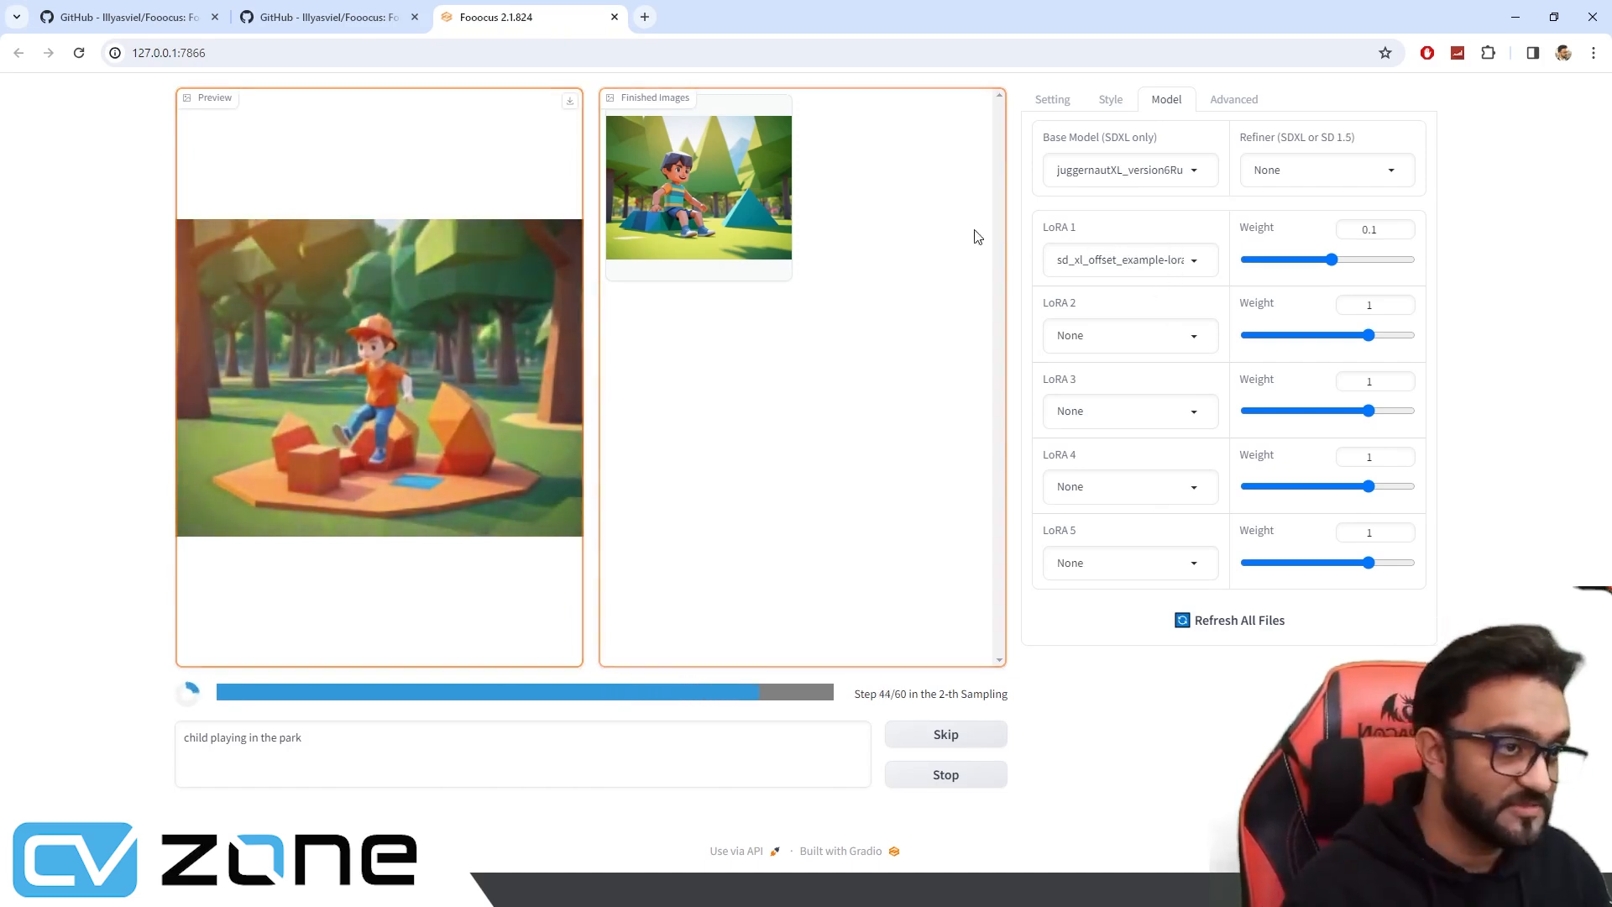
left_click(660, 191)
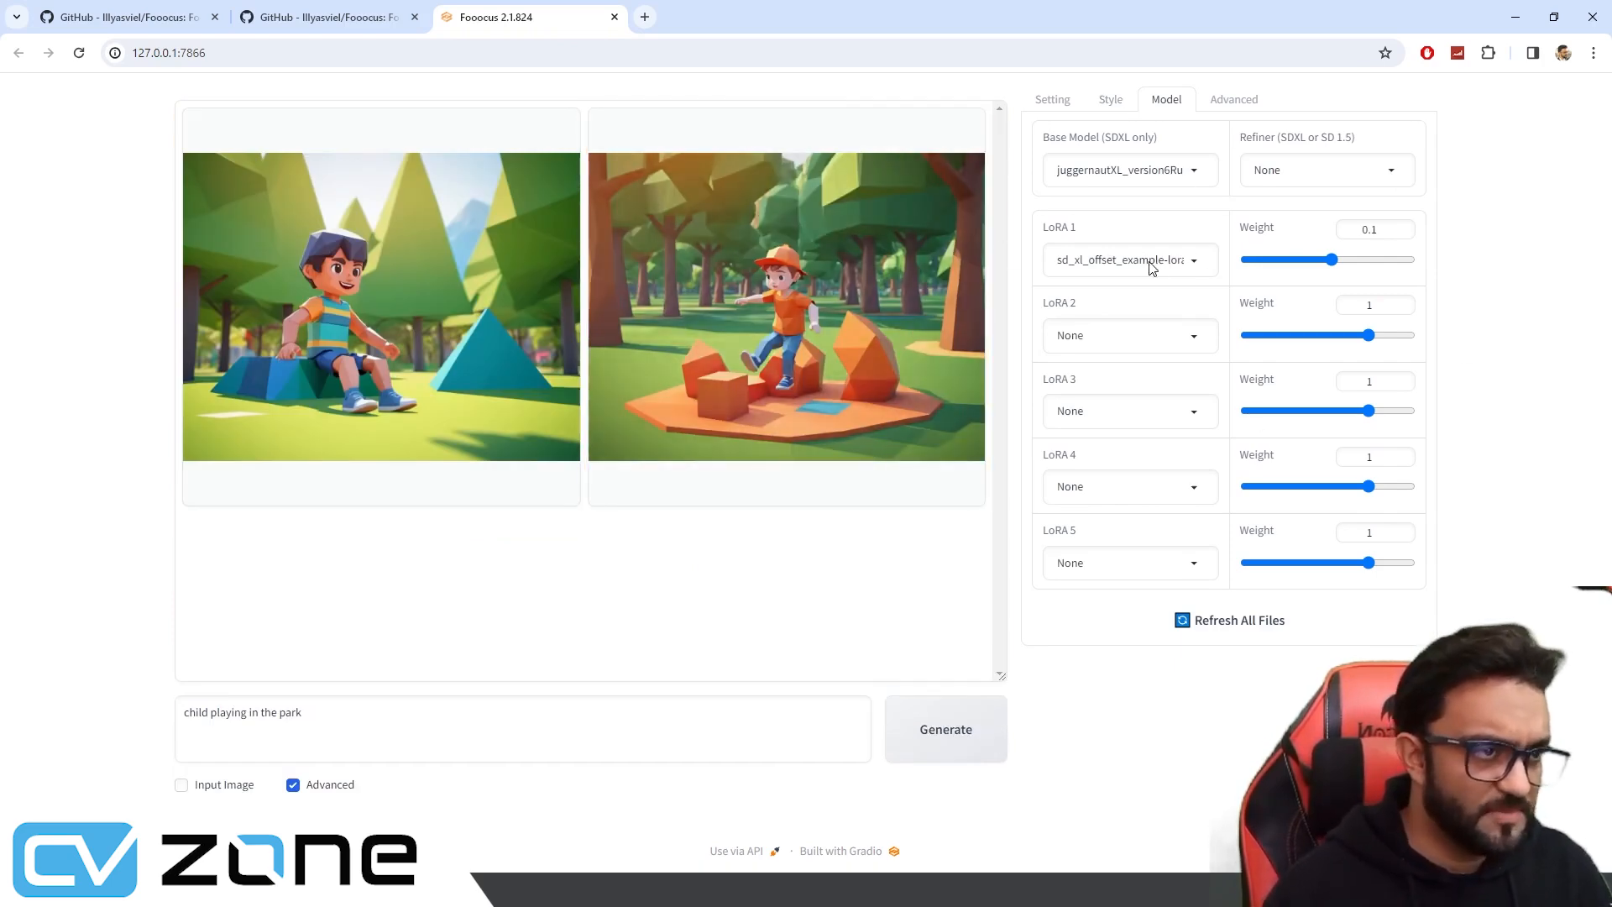
left_click(363, 310)
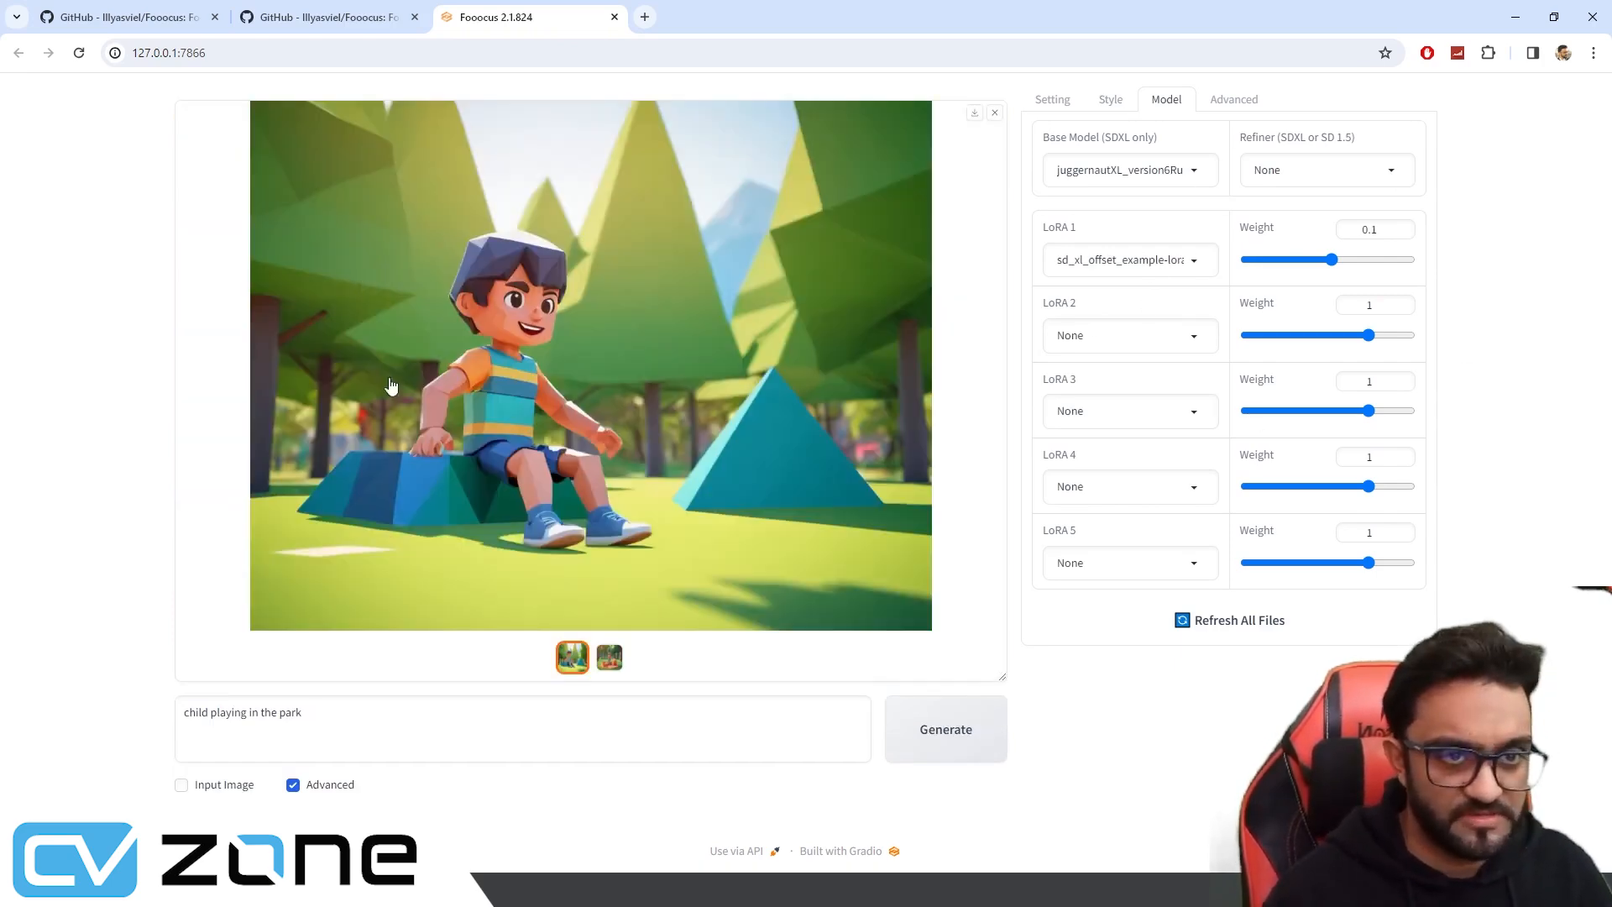
left_click(506, 384)
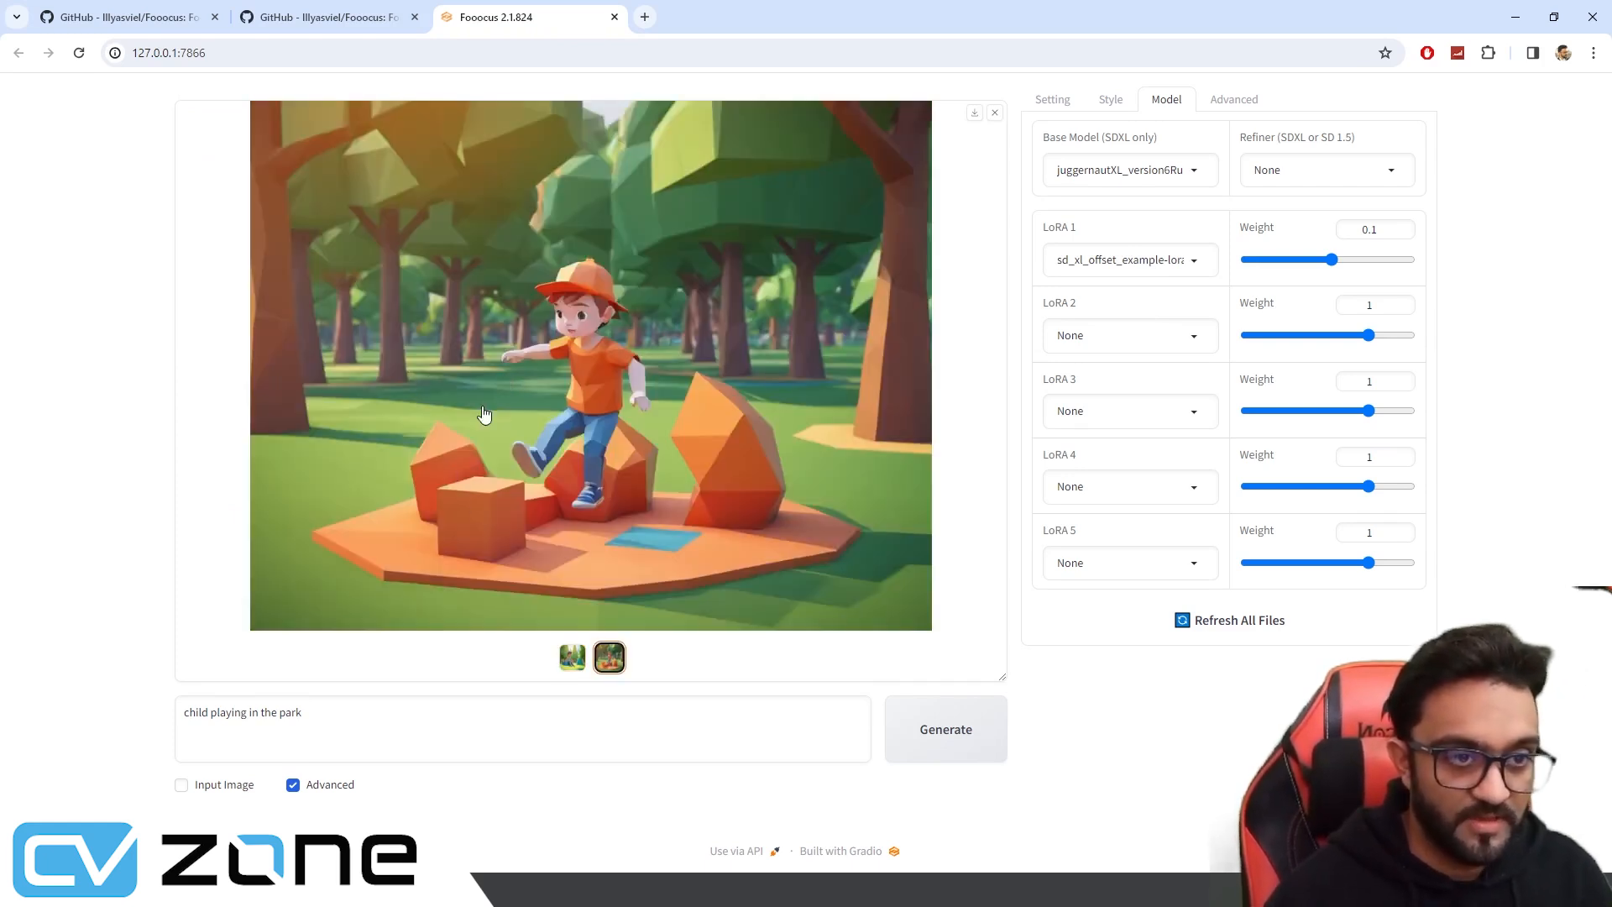
left_click(732, 469)
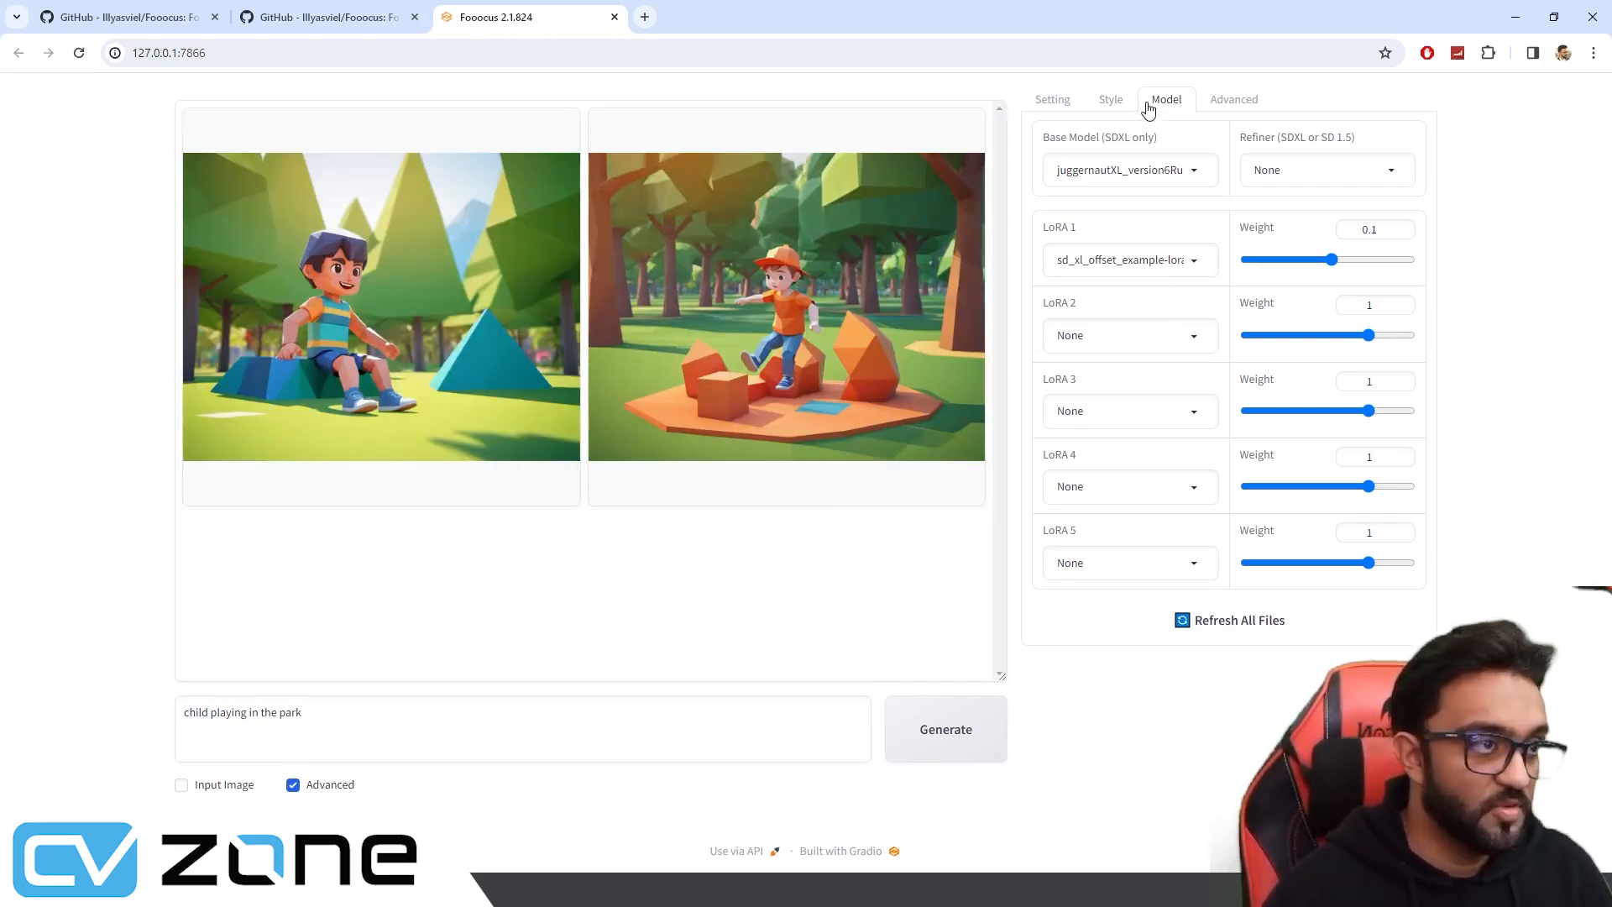
Raise the Image Sharpness to about 4.276 in the advanced generation options
left_click(1228, 99)
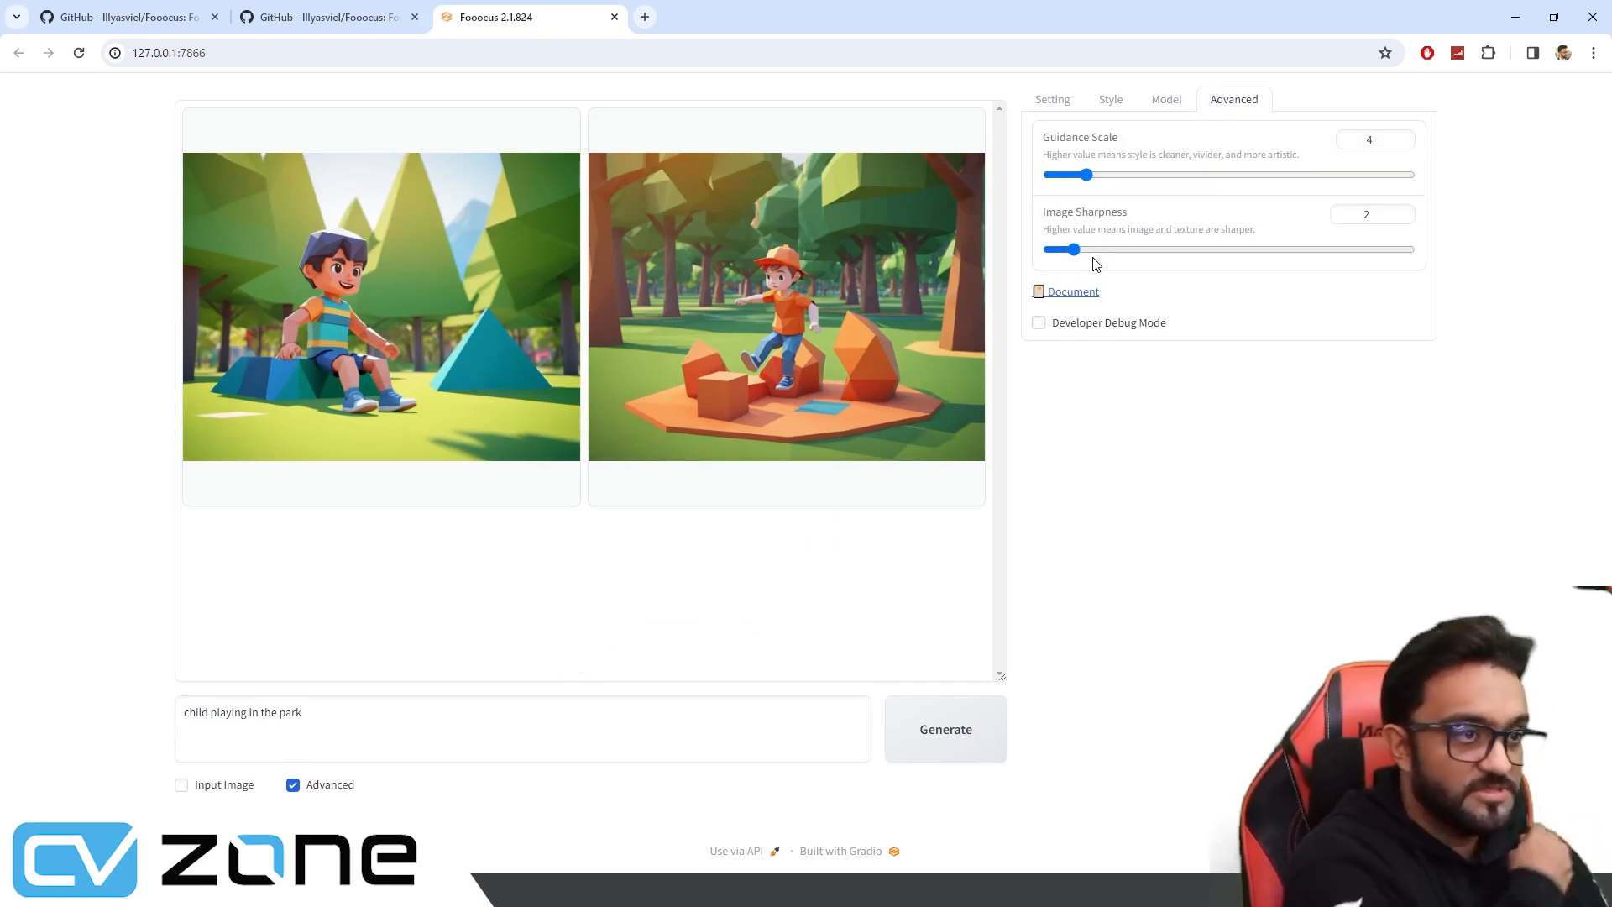
left_click_drag(1074, 257, 1103, 254)
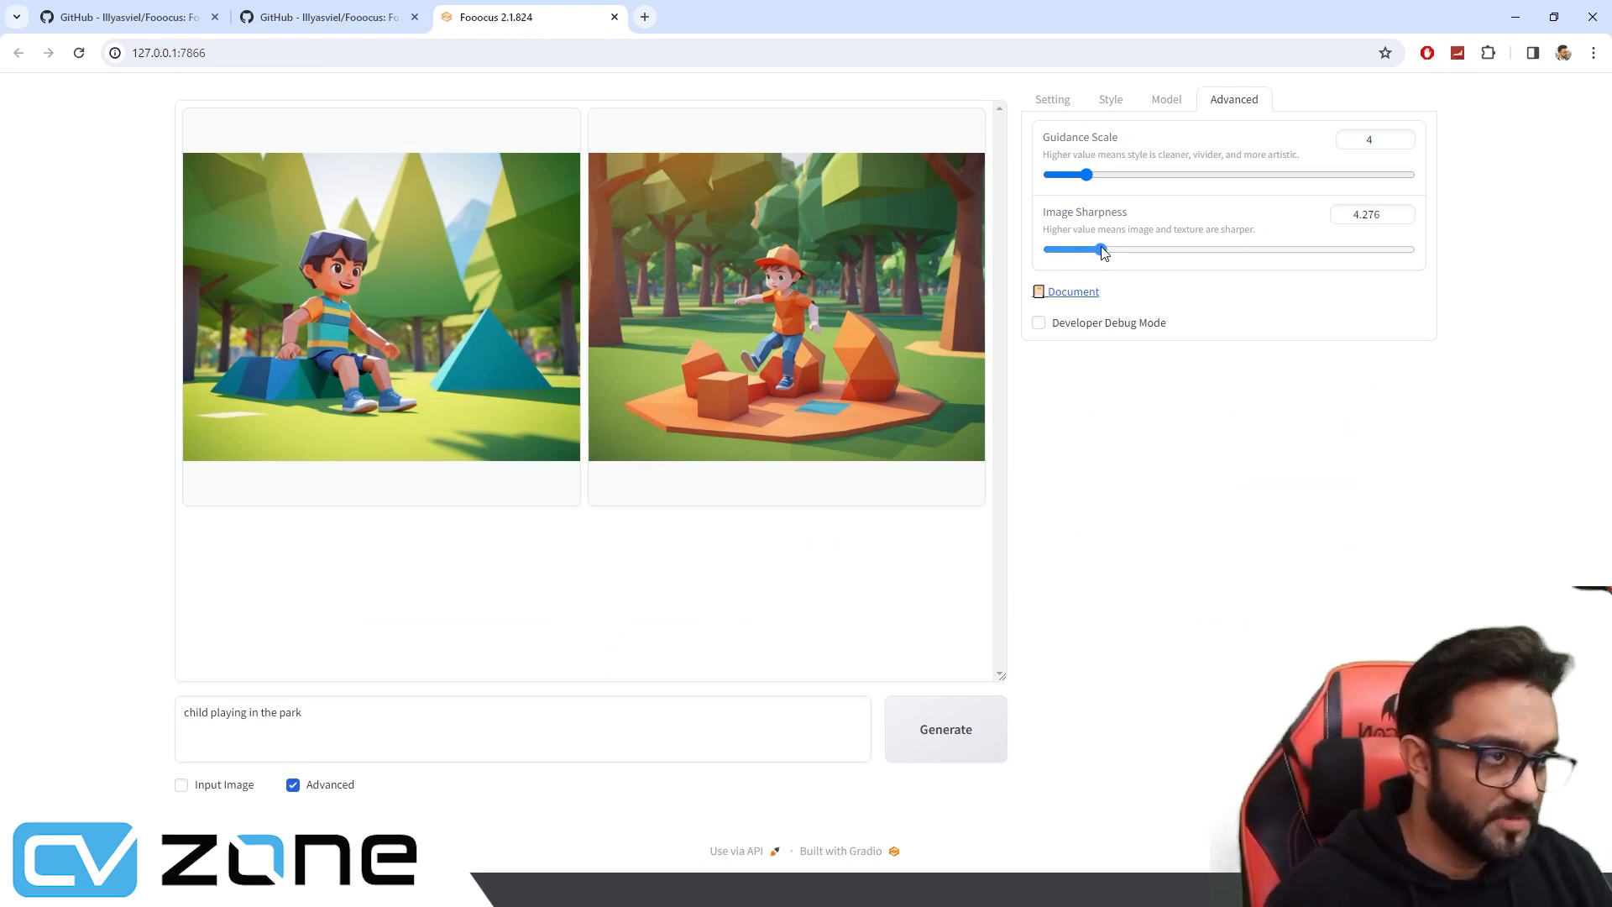
Review the performance and aspect ratio settings and browse through the list of available styles
left_click(1064, 102)
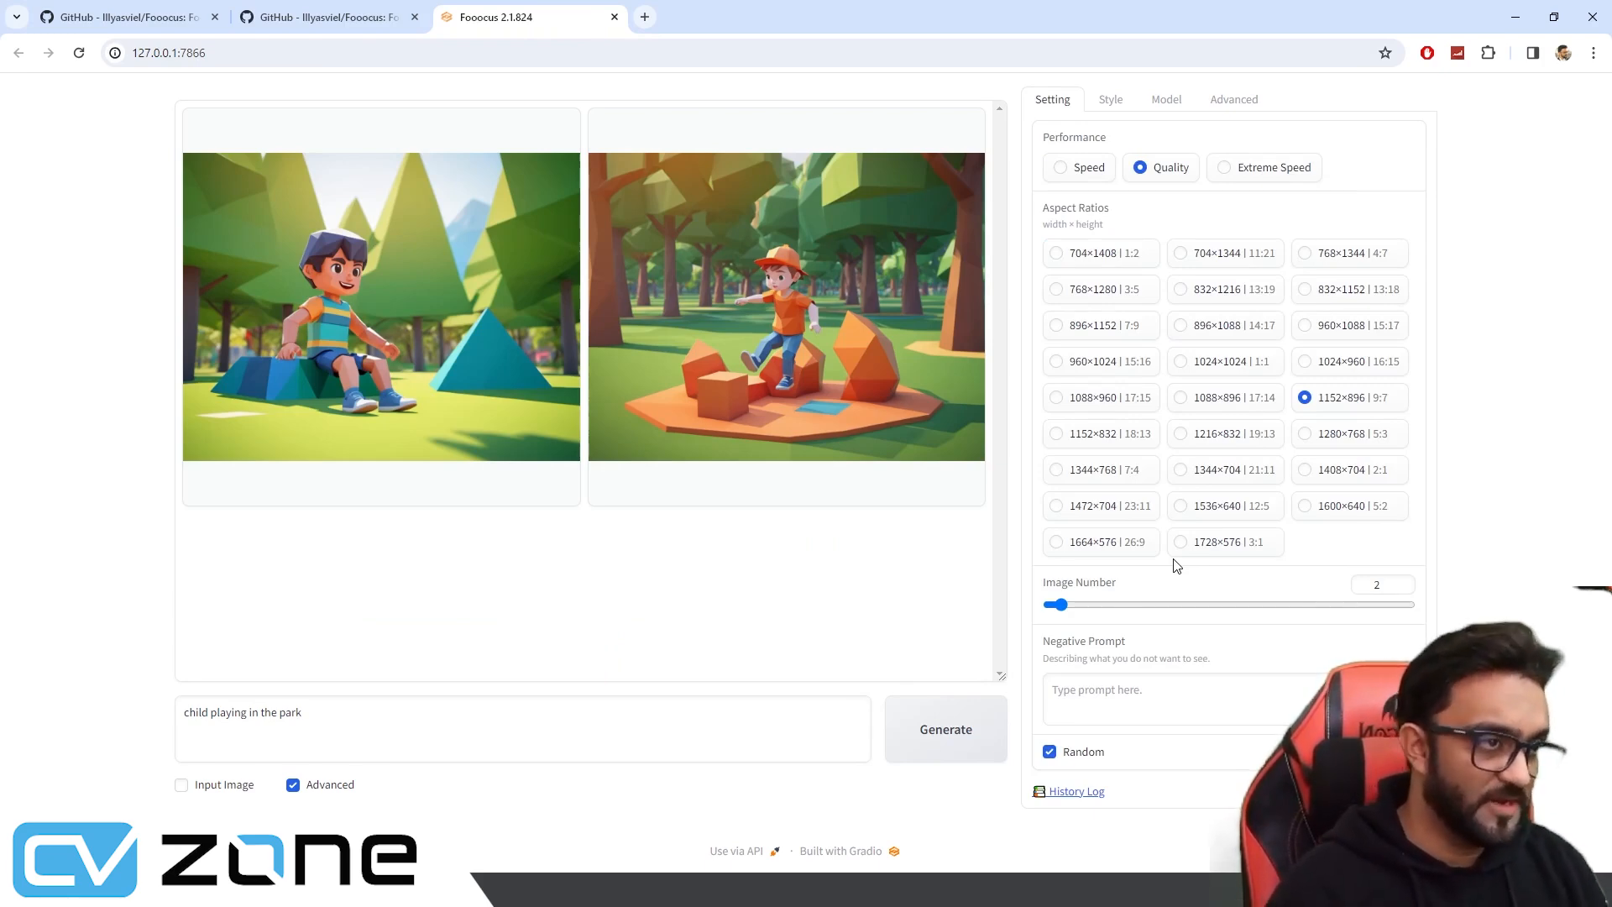
left_click(1112, 99)
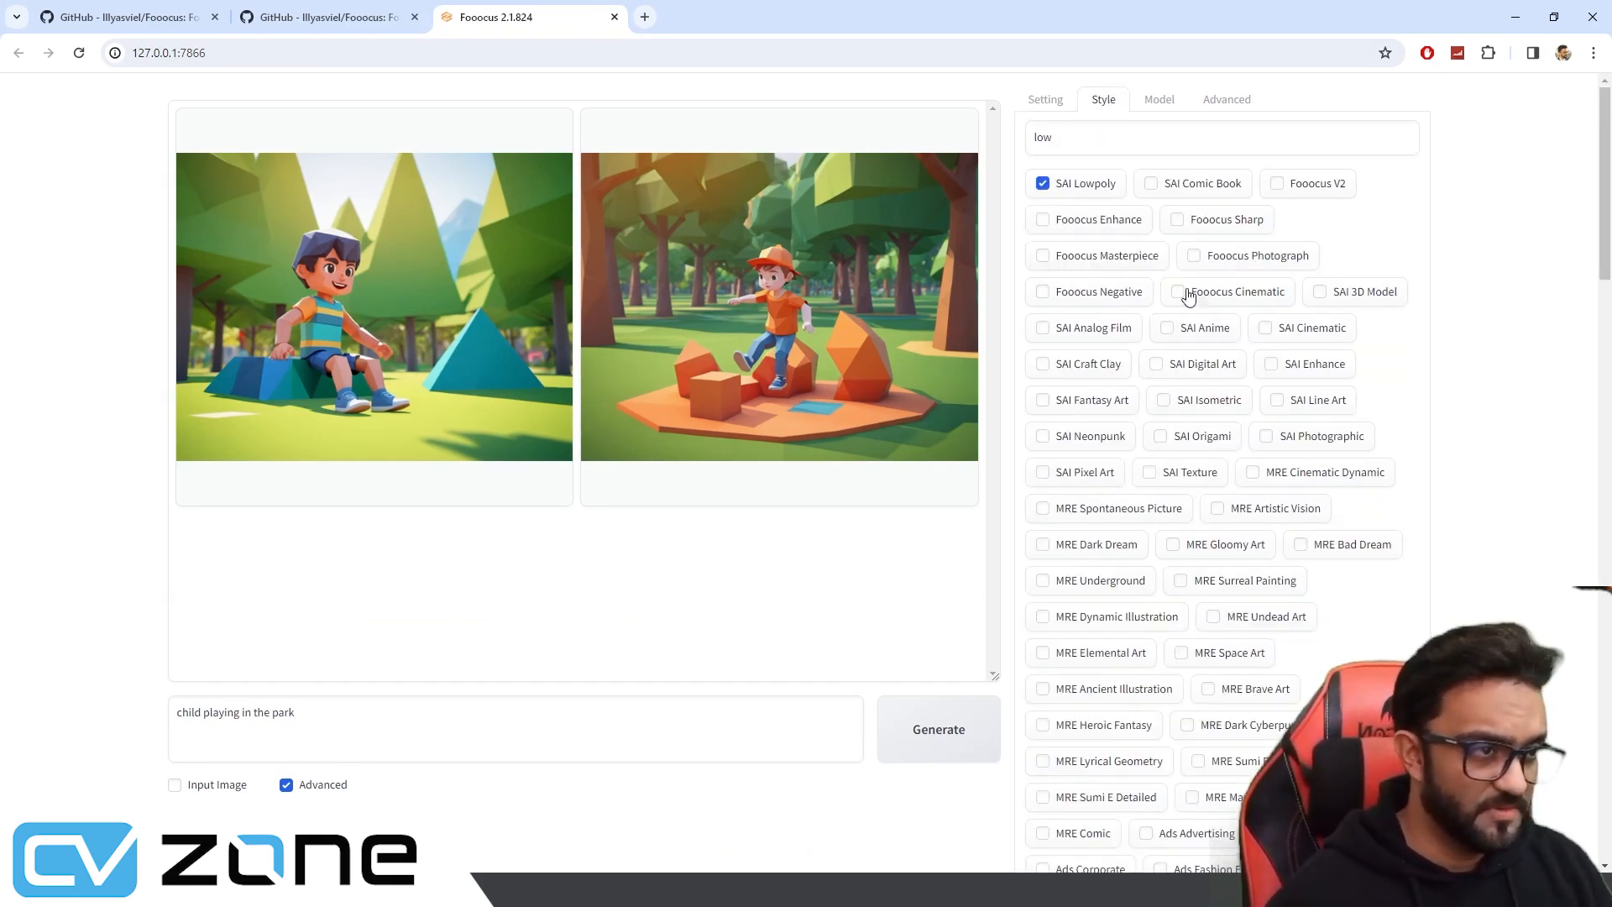
scroll(1243, 414, "down", 4)
scroll(1251, 411, "down", 12)
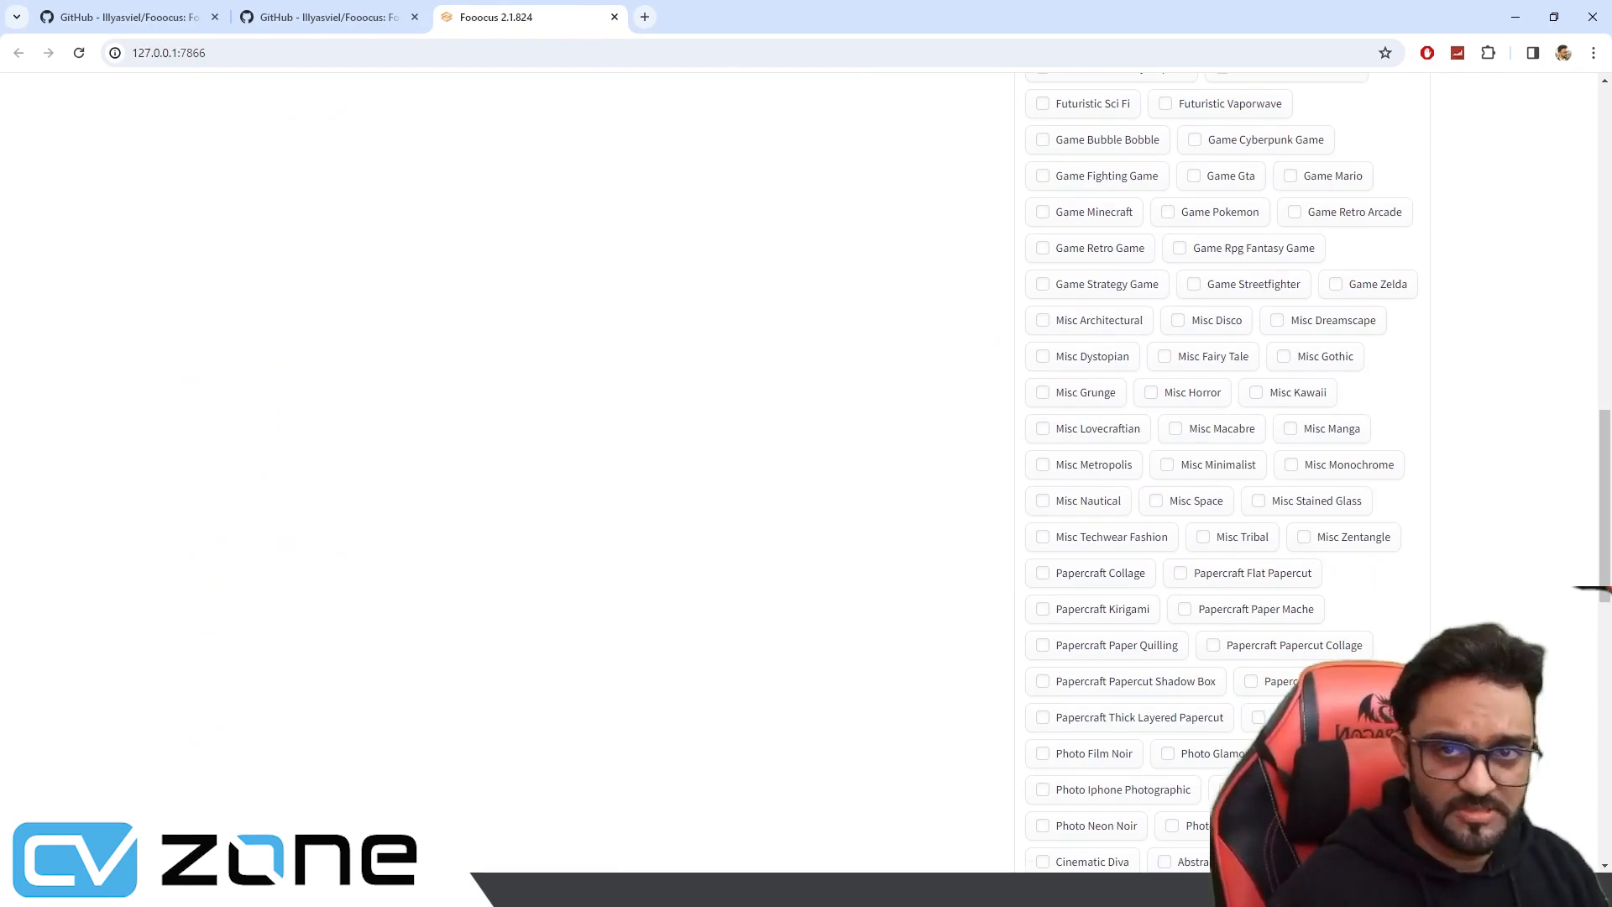
scroll(1290, 344, "down", 5)
scroll(1264, 433, "down", 3)
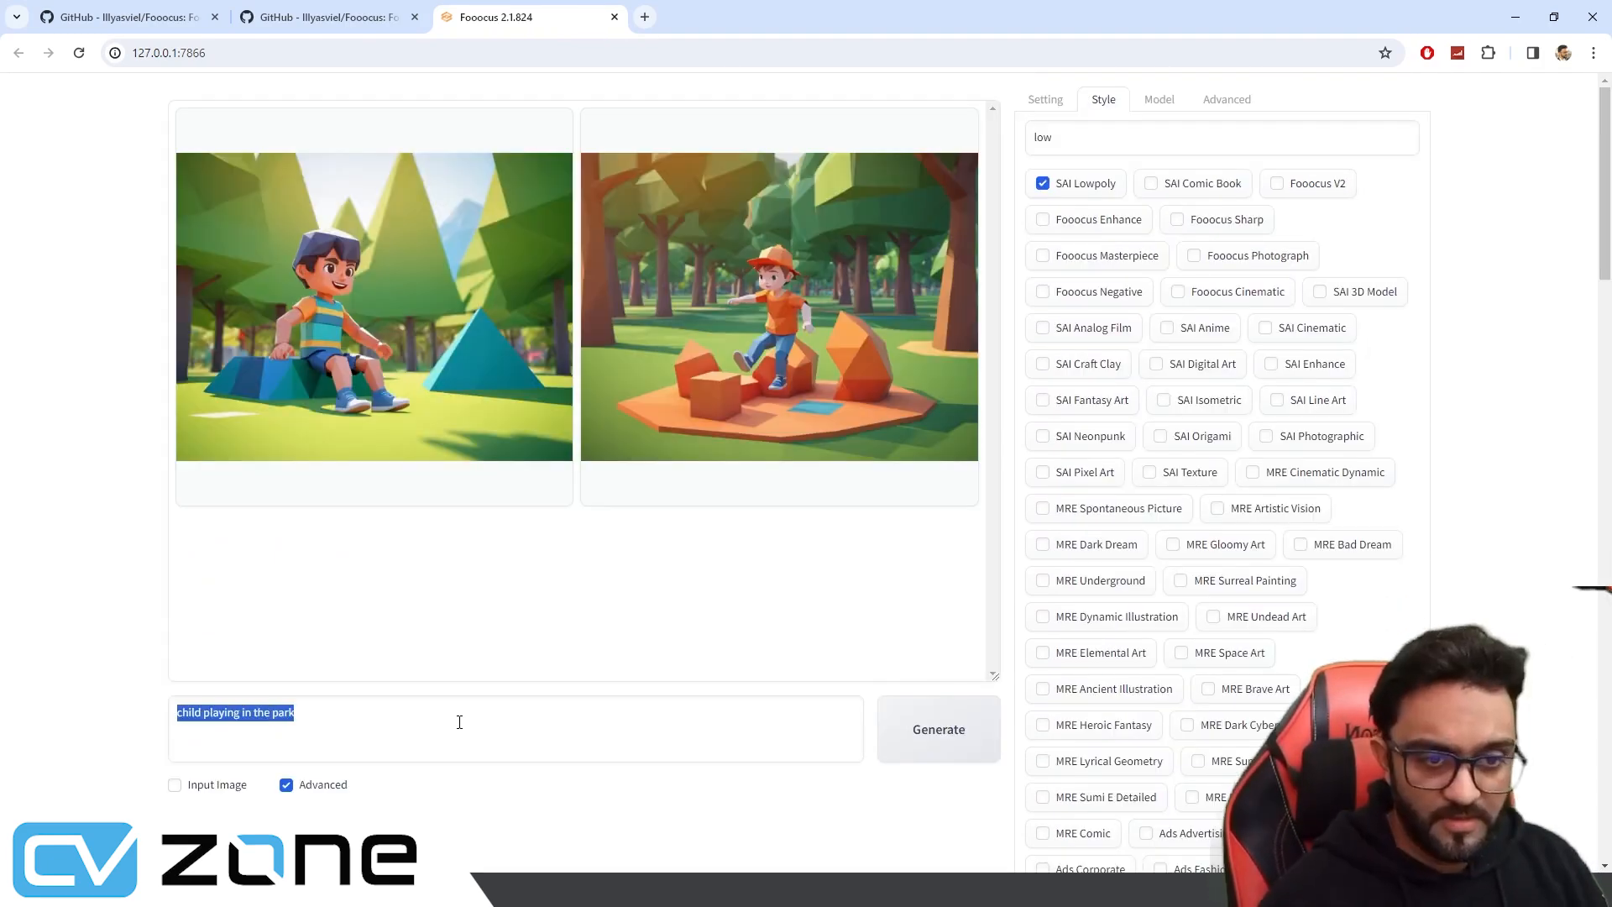
Replace the prompt with "woman looking at the camera, realistic, no makeup, rough hair"
key("BackSpace")
type("woman looking at the")
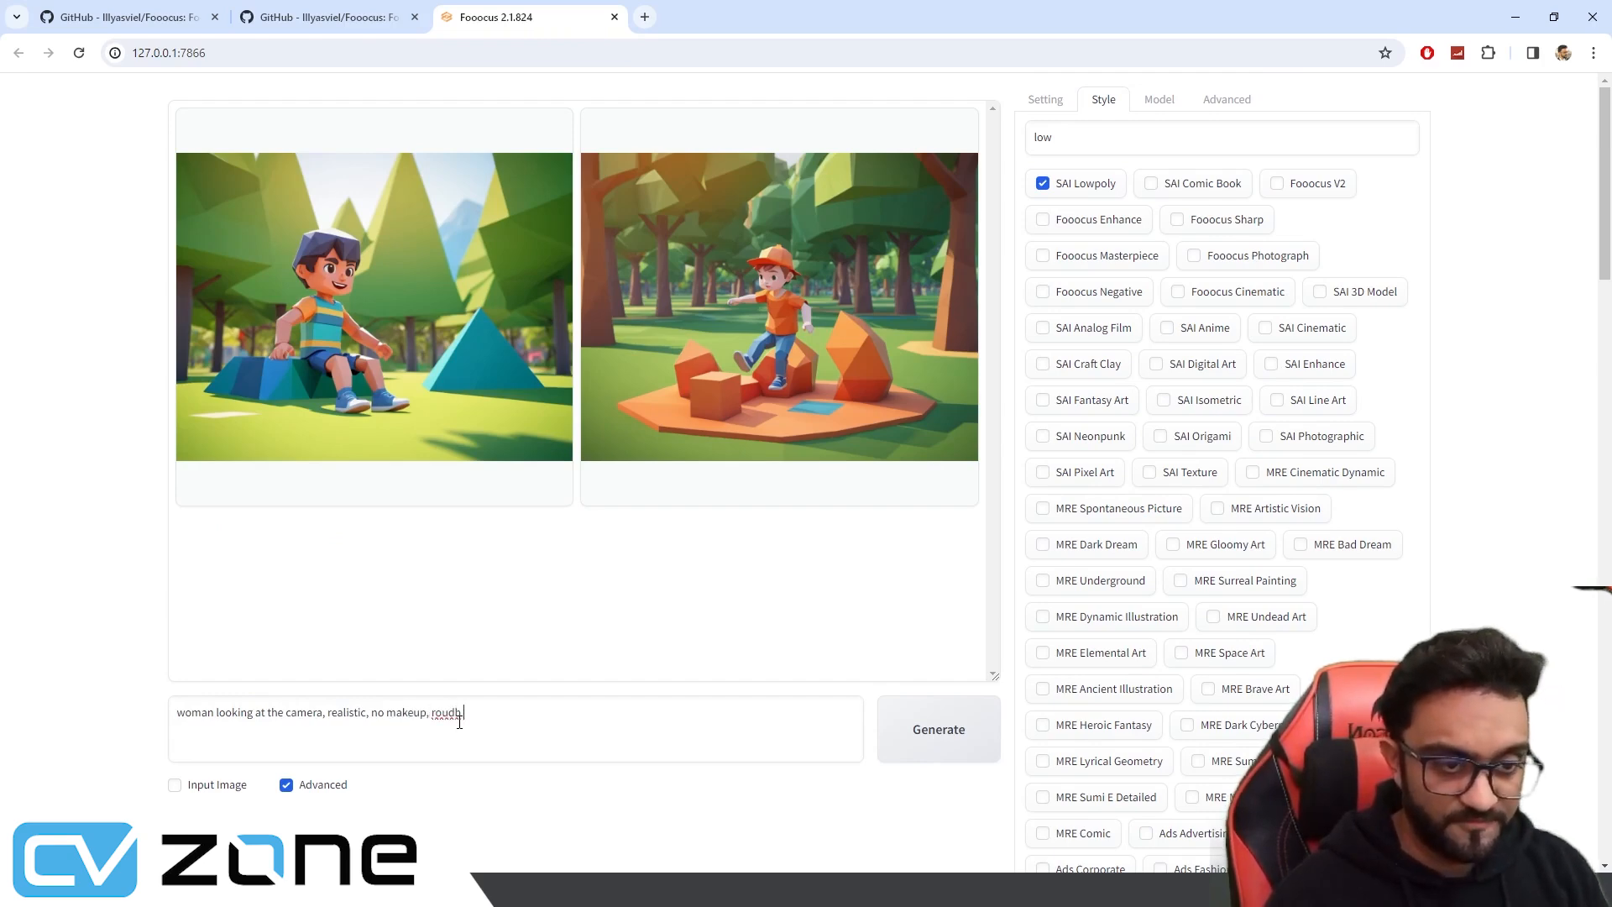
type("ir")
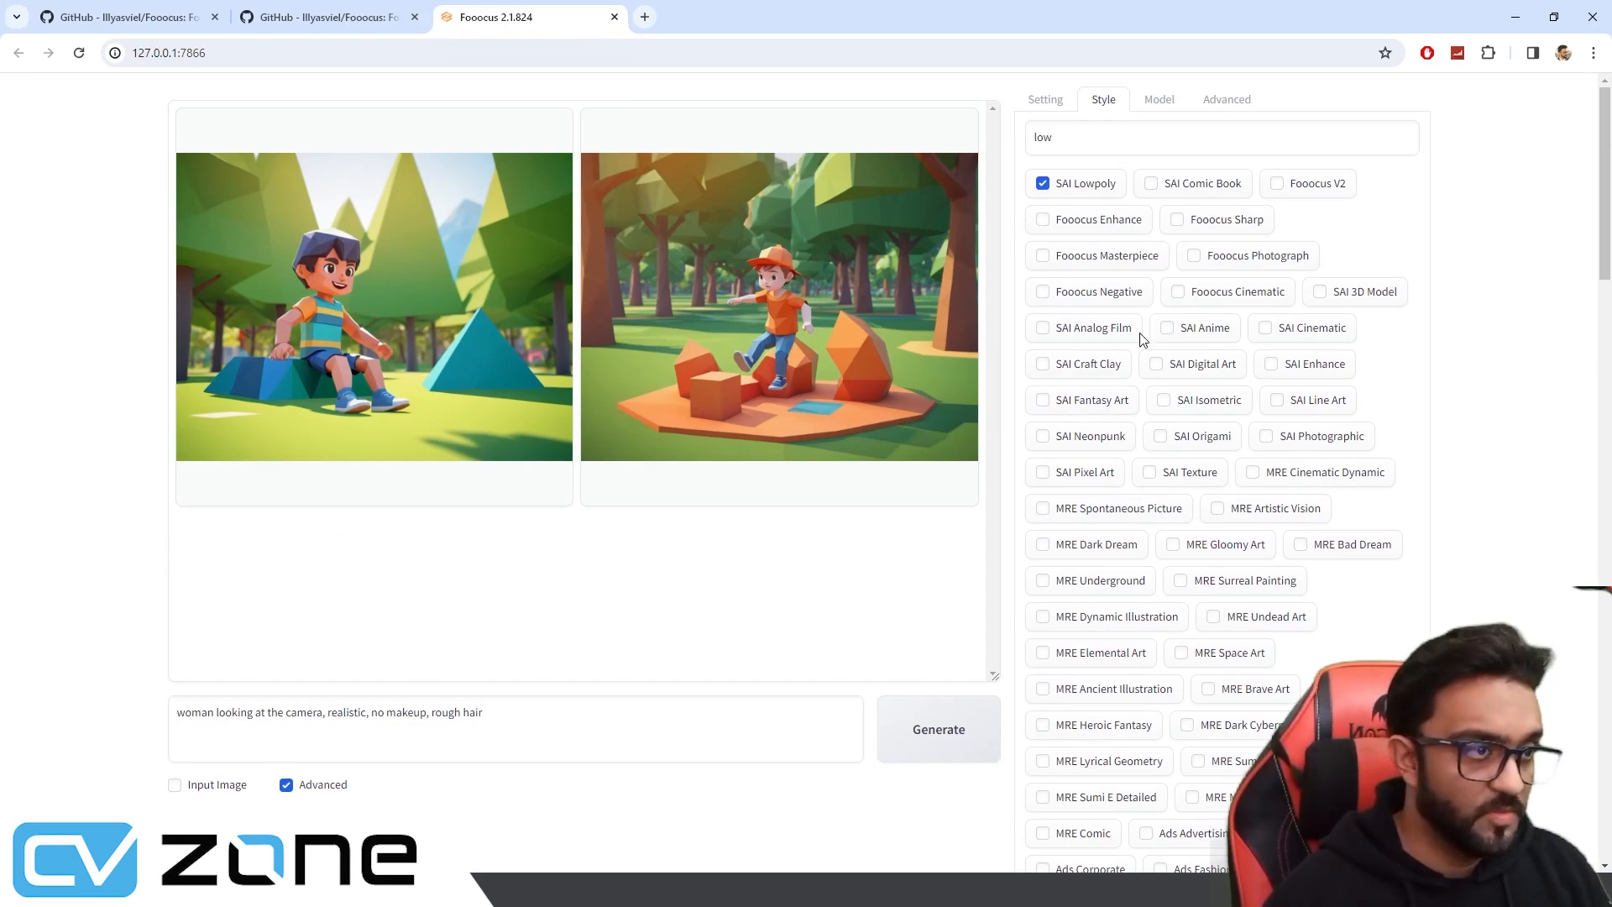
Switch the styles from SAI Lowpoly to Fooocus V2, Fooocus Sharp, Fooocus Photograph and Fooocus Cinematic, and clear the style search
left_click(1309, 193)
left_click(1206, 225)
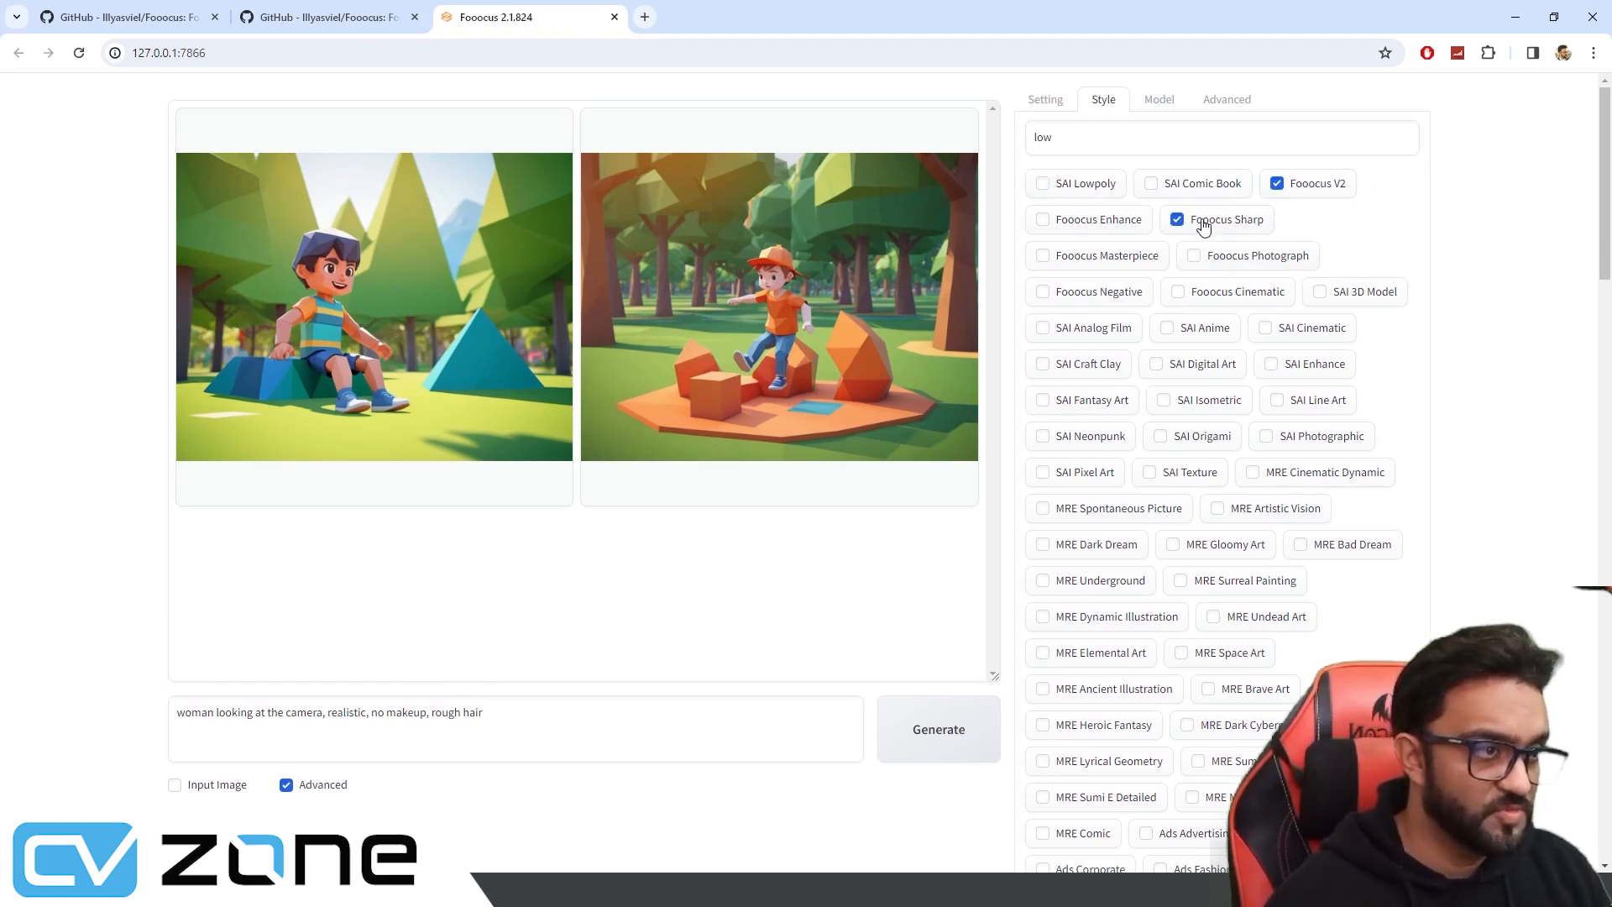
left_click(1259, 265)
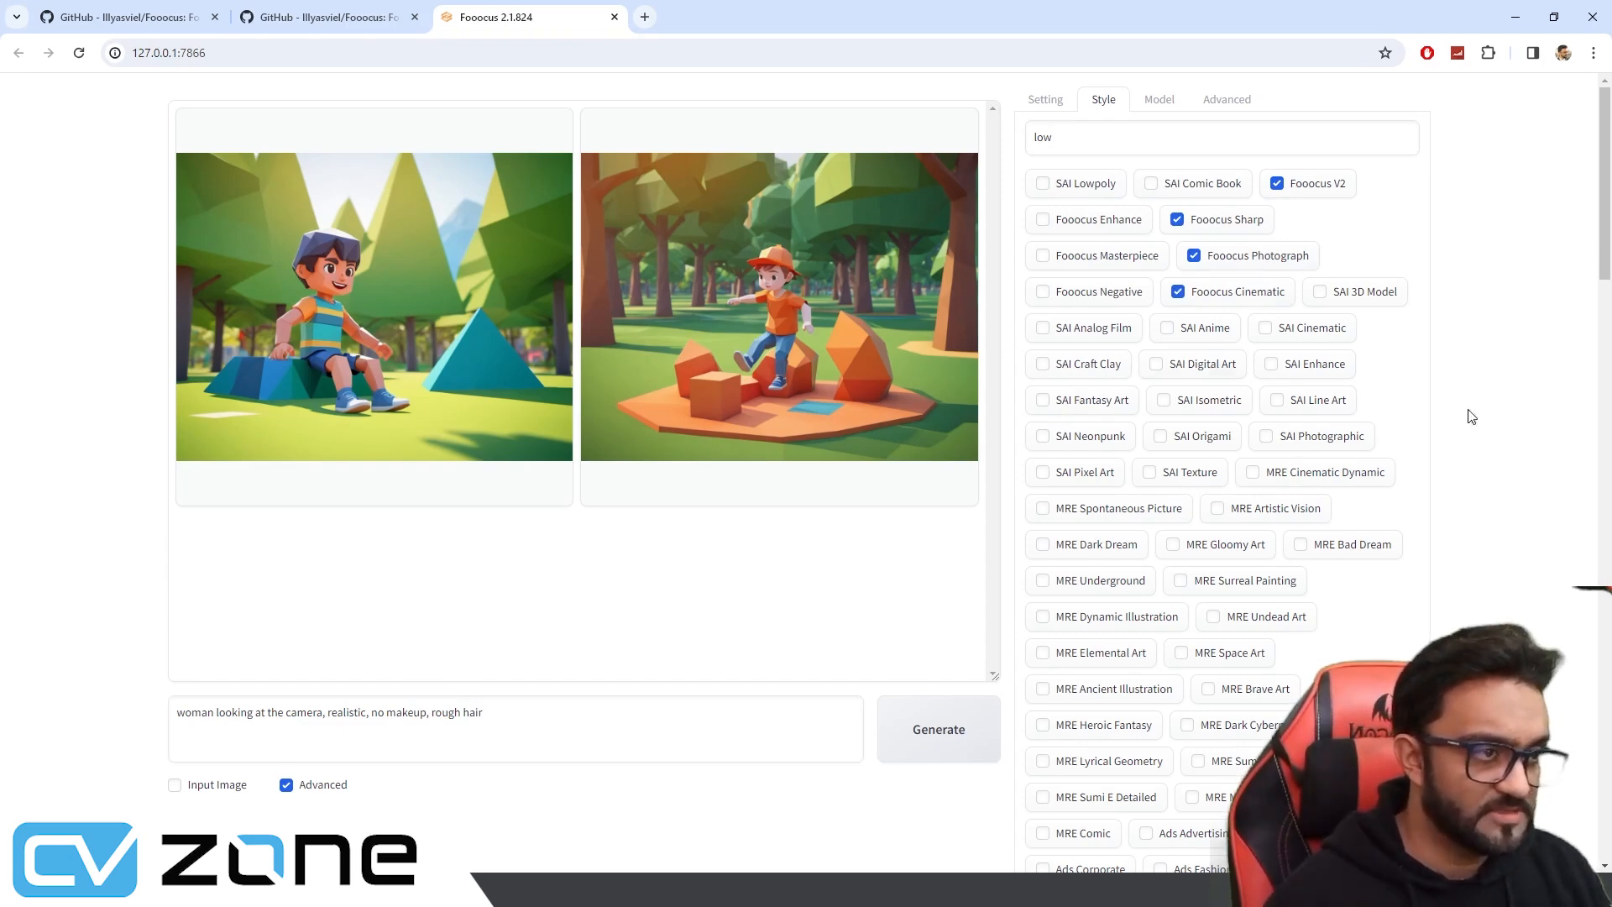
left_click_drag(1043, 132, 1017, 137)
key("BackSpace")
Generate the portraits of the woman with the Quality setting and view the first finished image at full size
left_click(1048, 102)
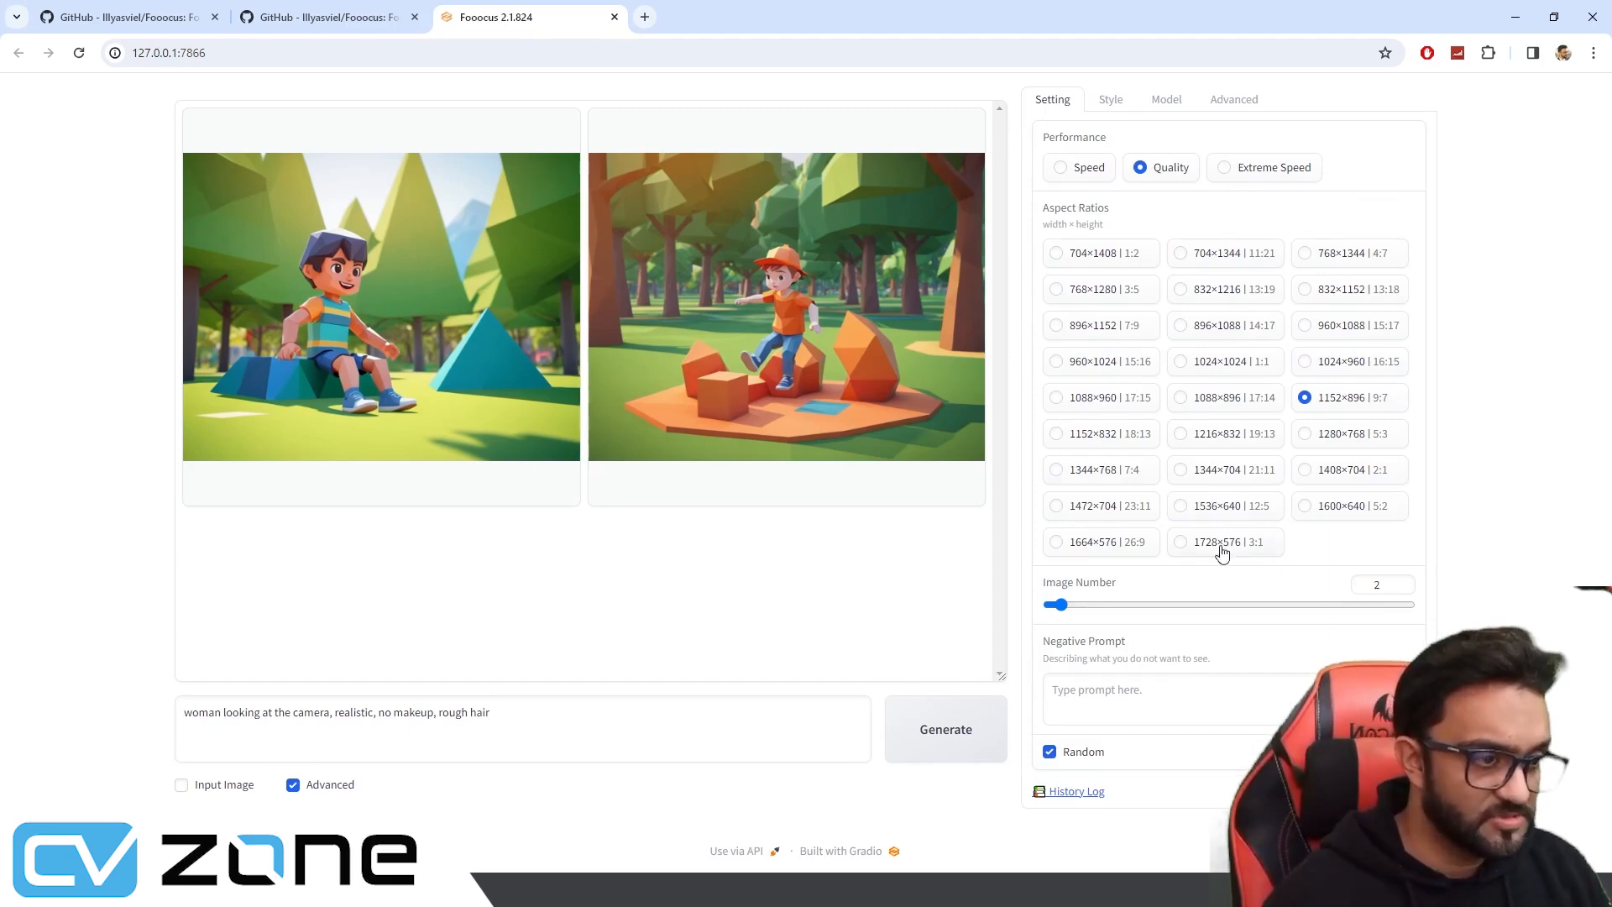
left_click(945, 724)
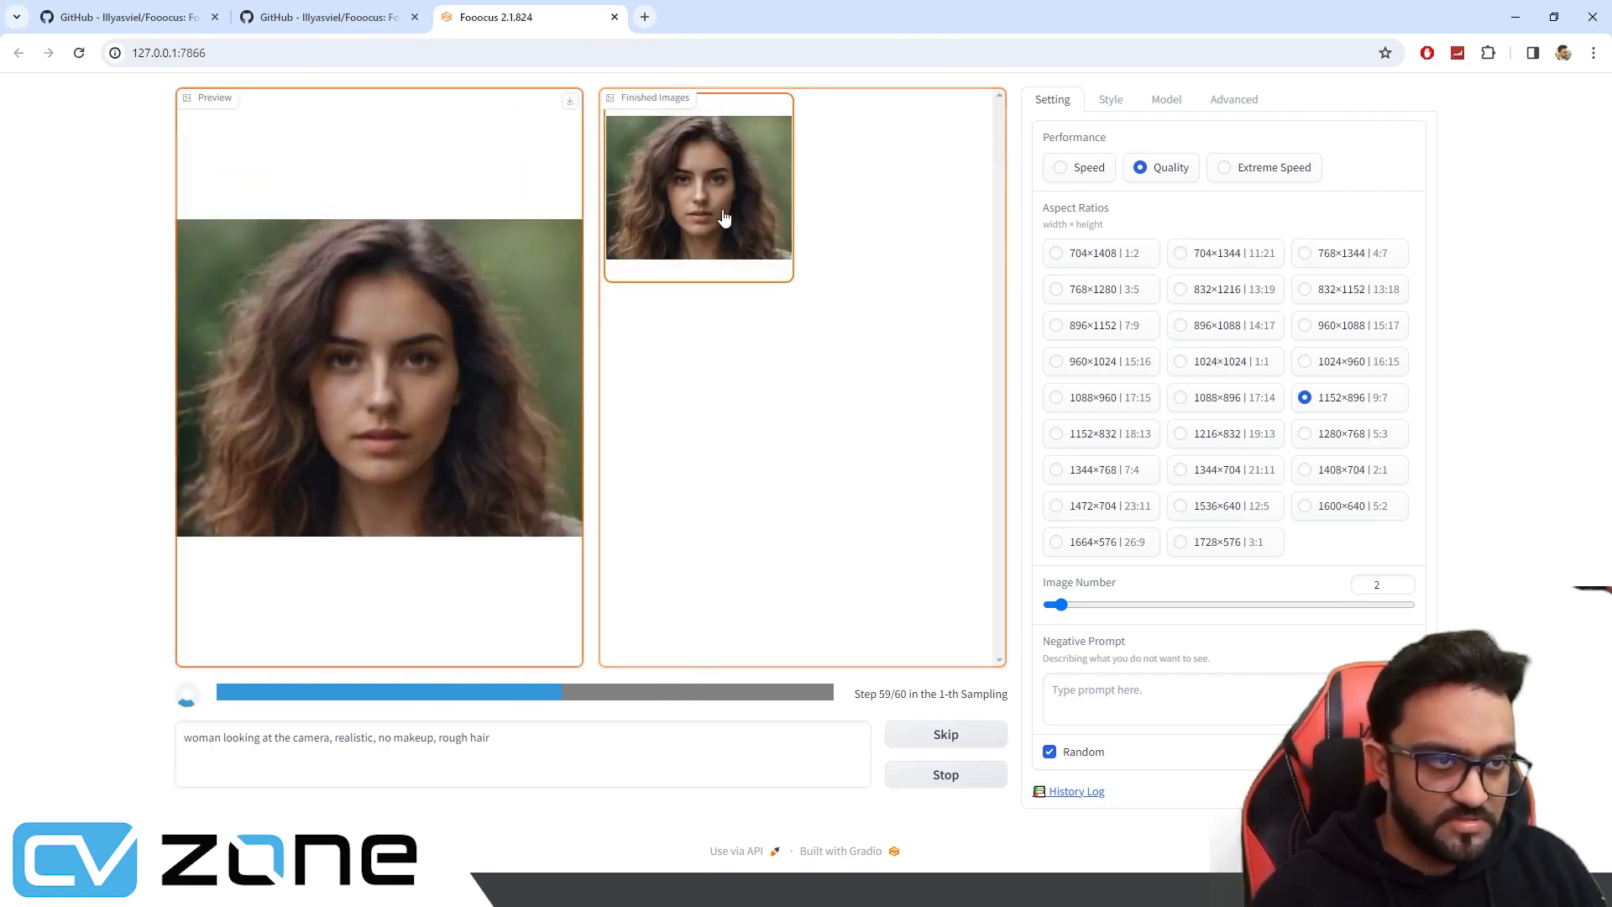
left_click(719, 426)
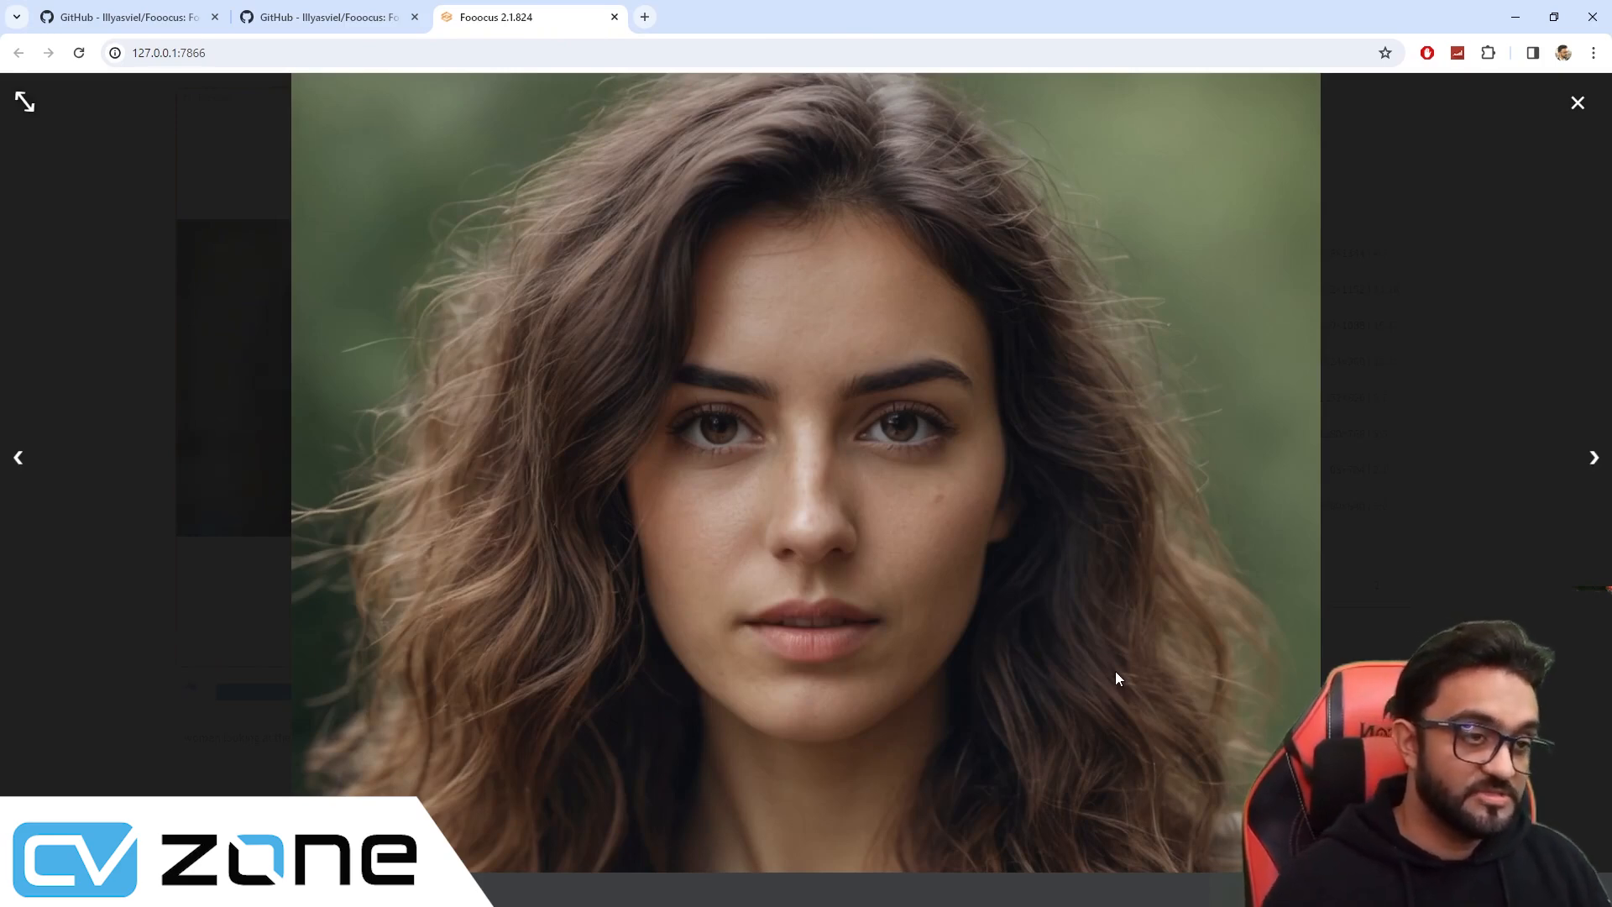
left_click(463, 309)
left_click(822, 337)
left_click(309, 344)
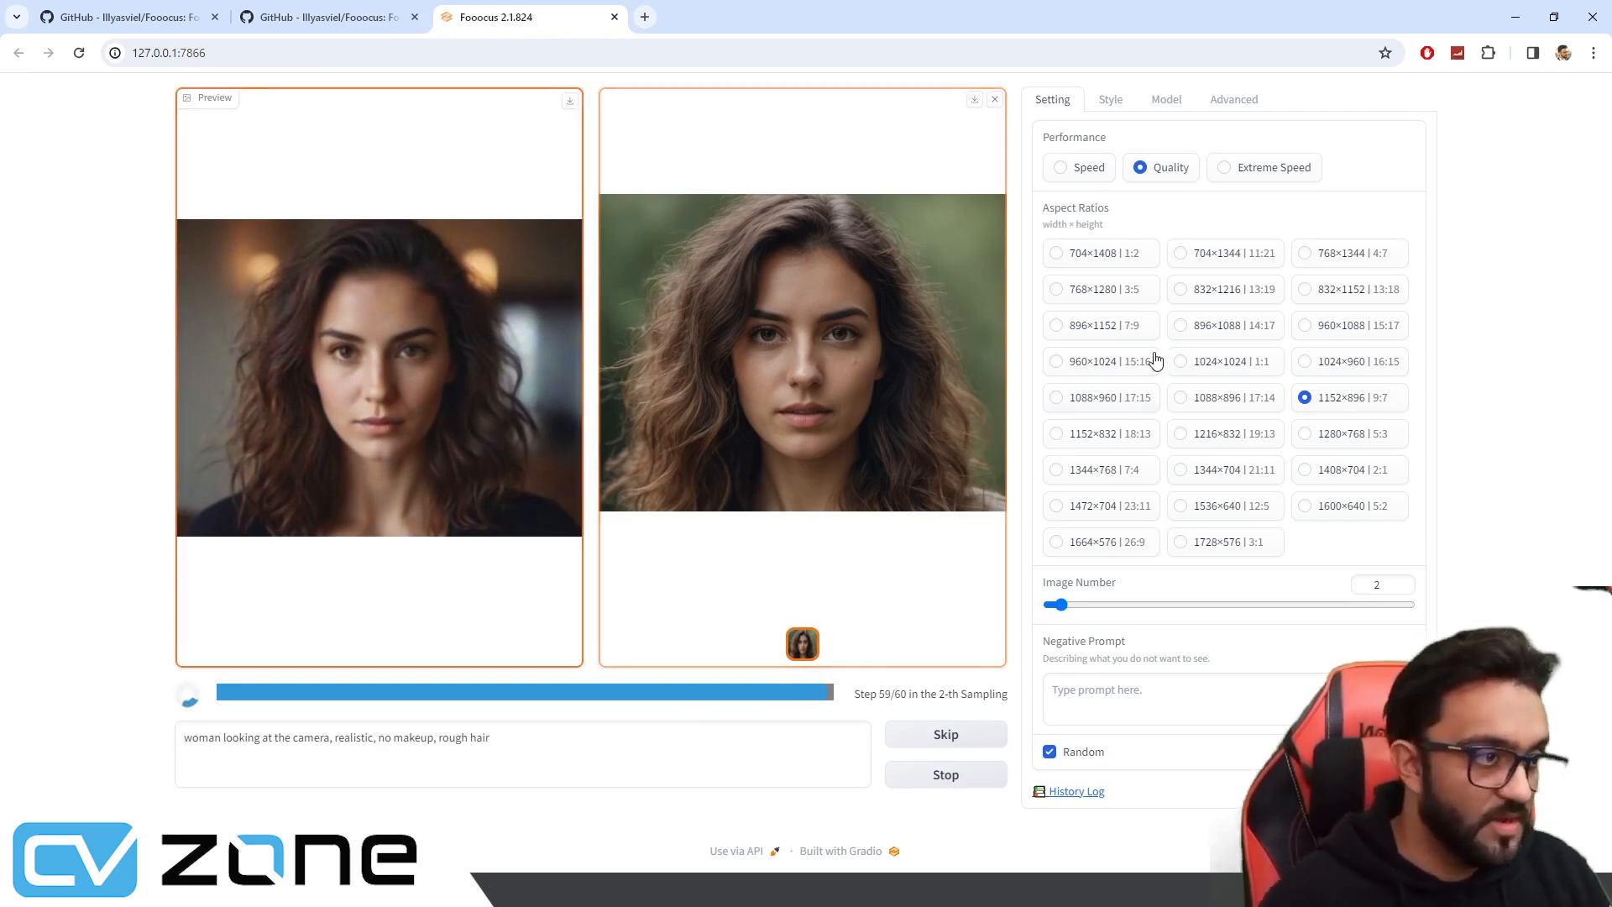
Bring up the selected styles and inspect the second generated portrait at full size
left_click(1113, 105)
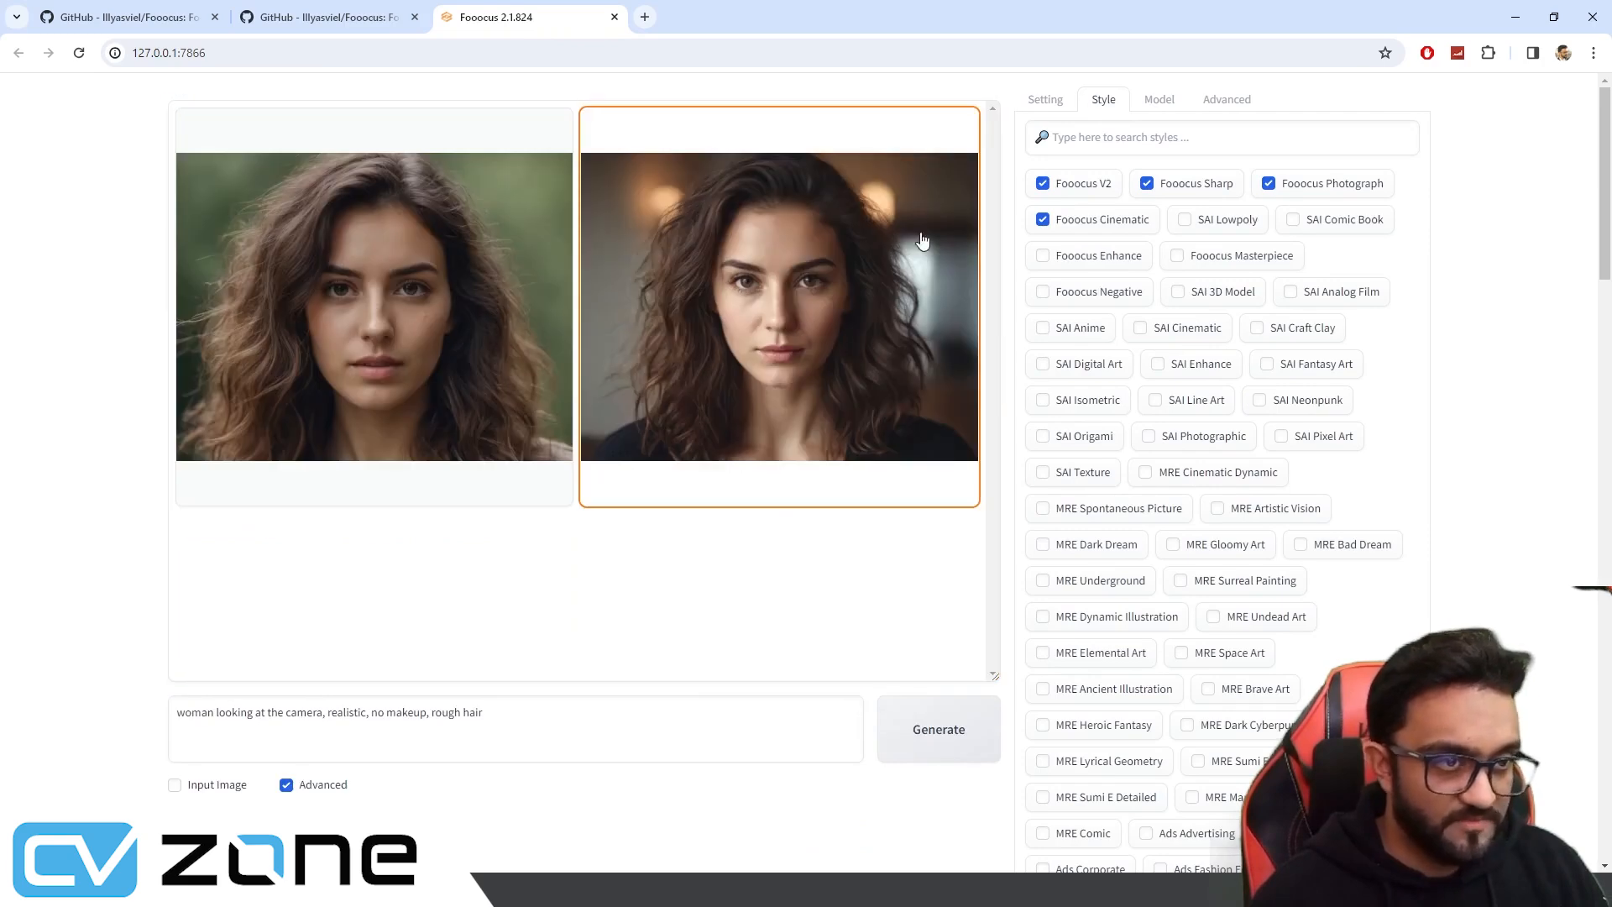
left_click(842, 349)
left_click(524, 427)
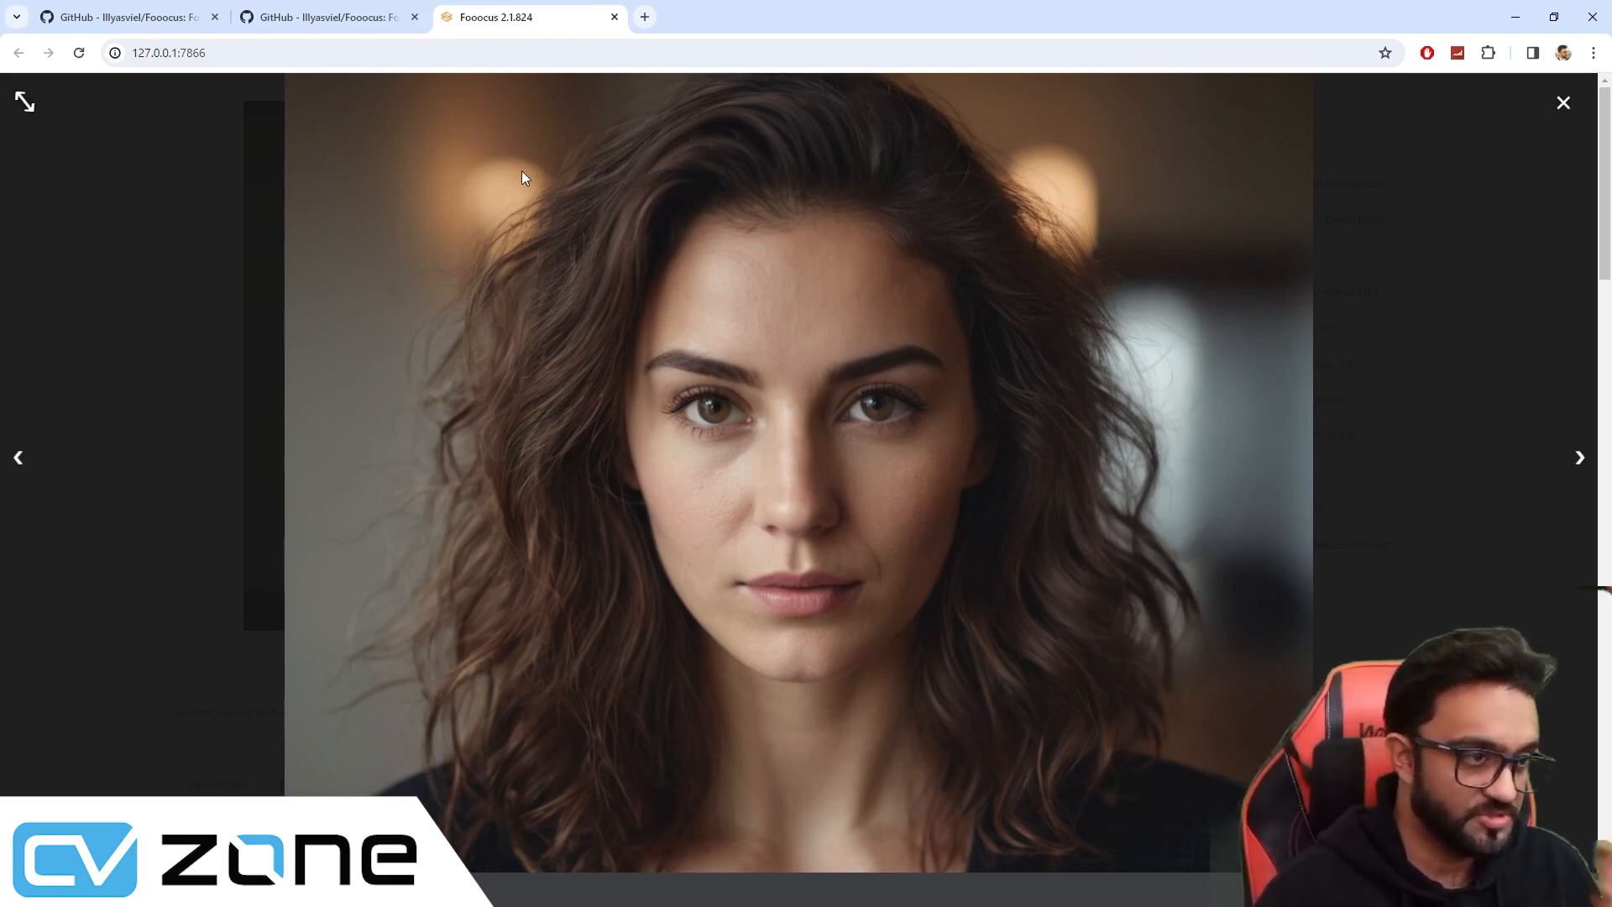
left_click(1081, 615)
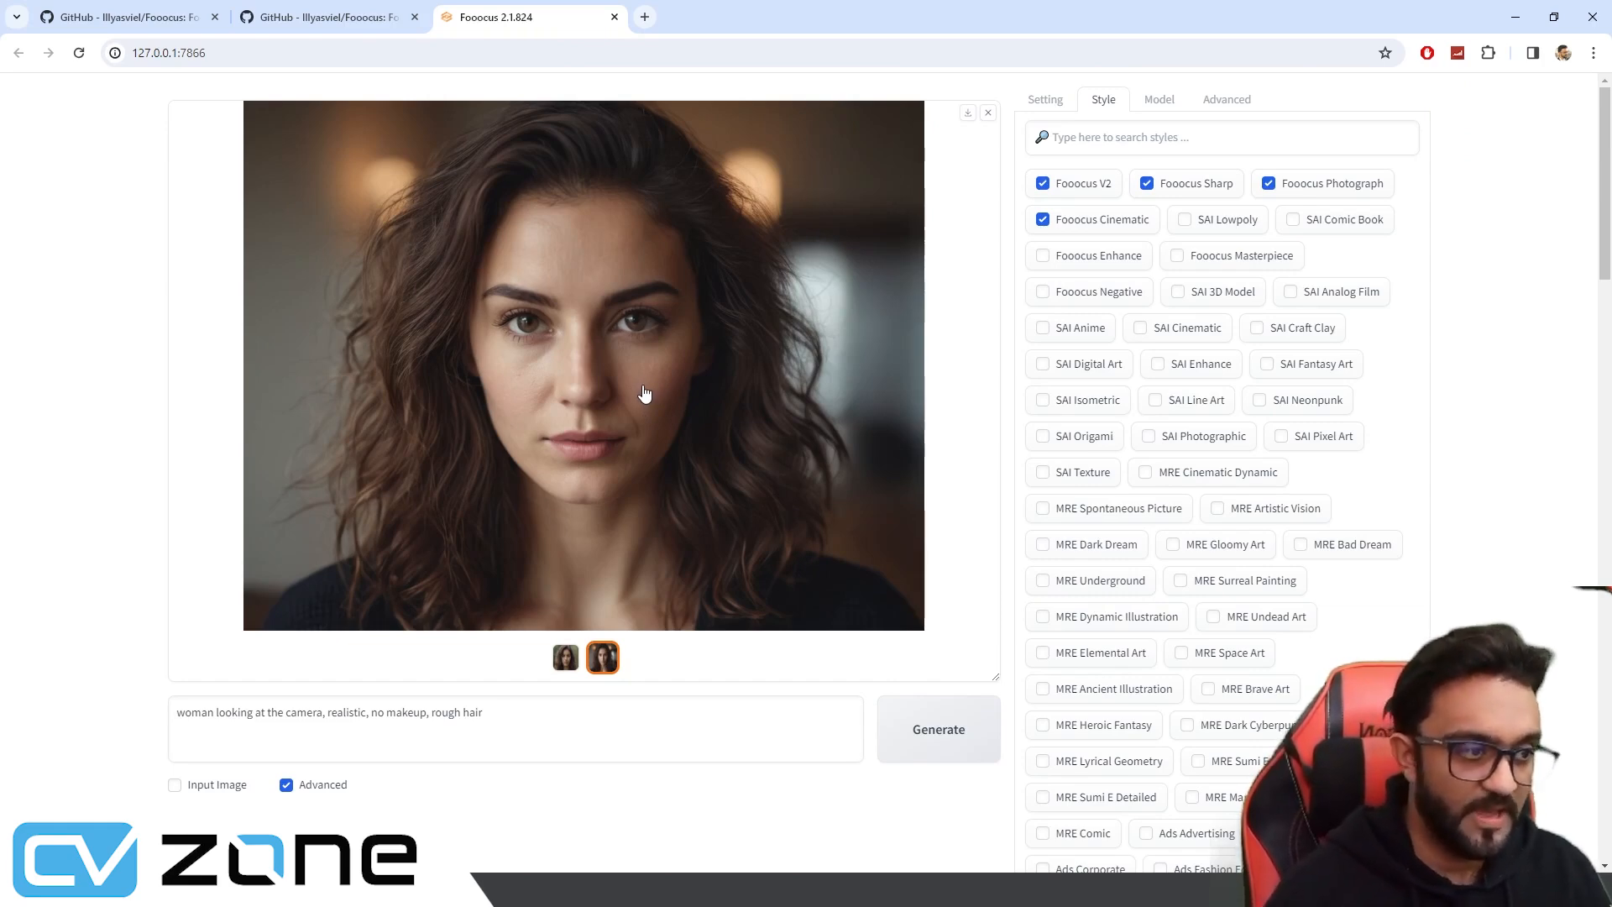
Enable the input image option and set Upscale or Variation to Vary (Strong)
scroll(755, 348, "down", 2)
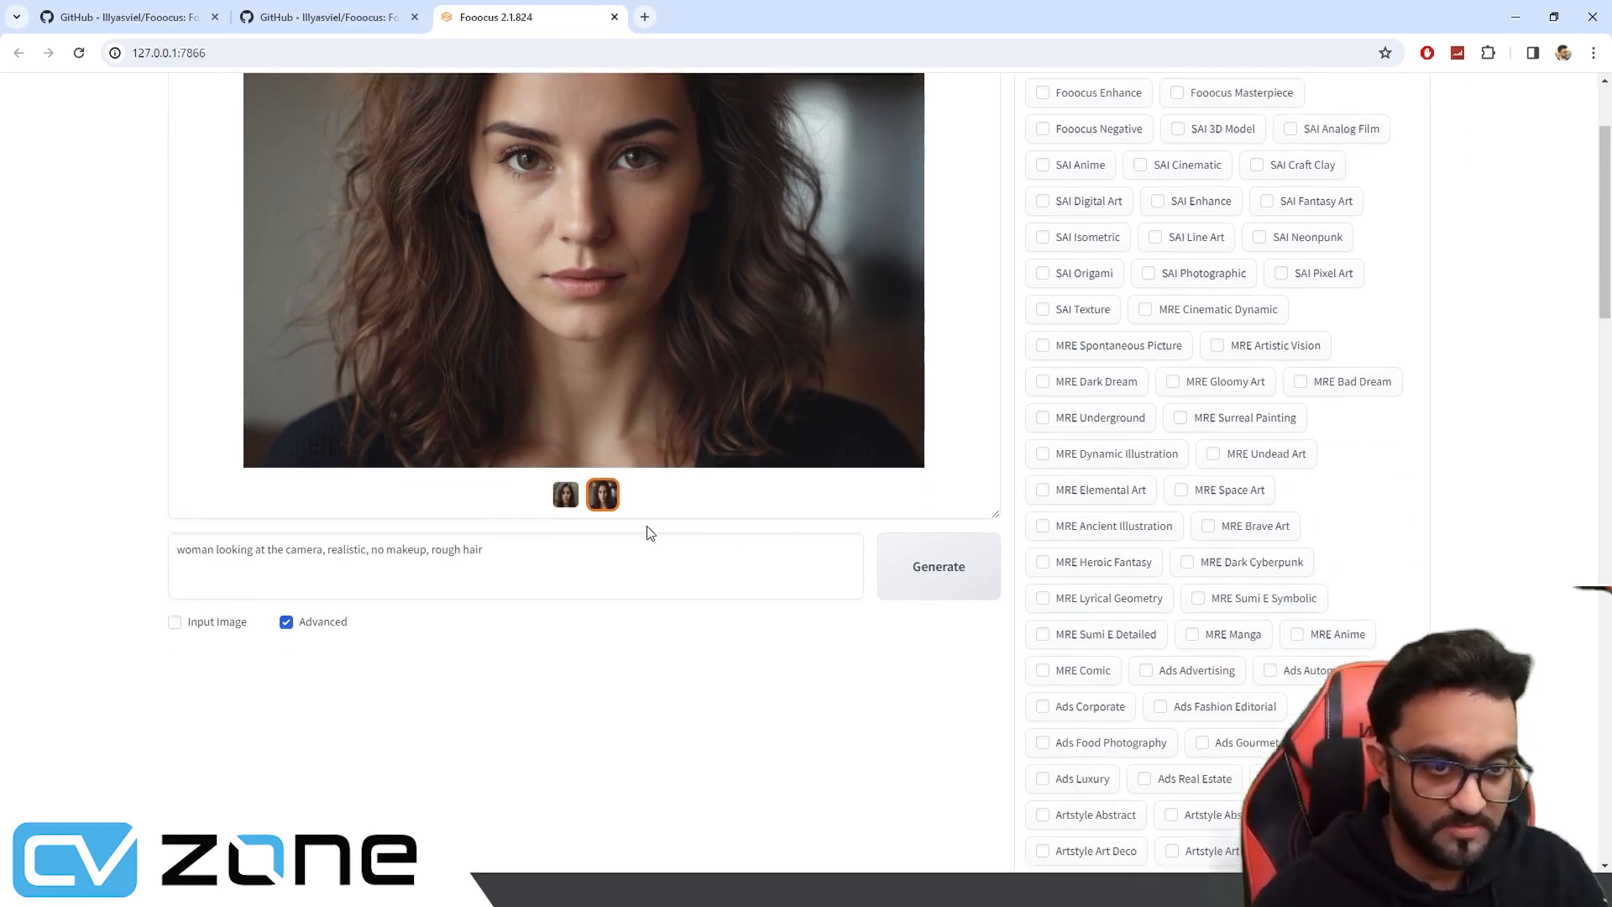
scroll(739, 399, "up", 2)
left_click(223, 786)
scroll(461, 565, "down", 7)
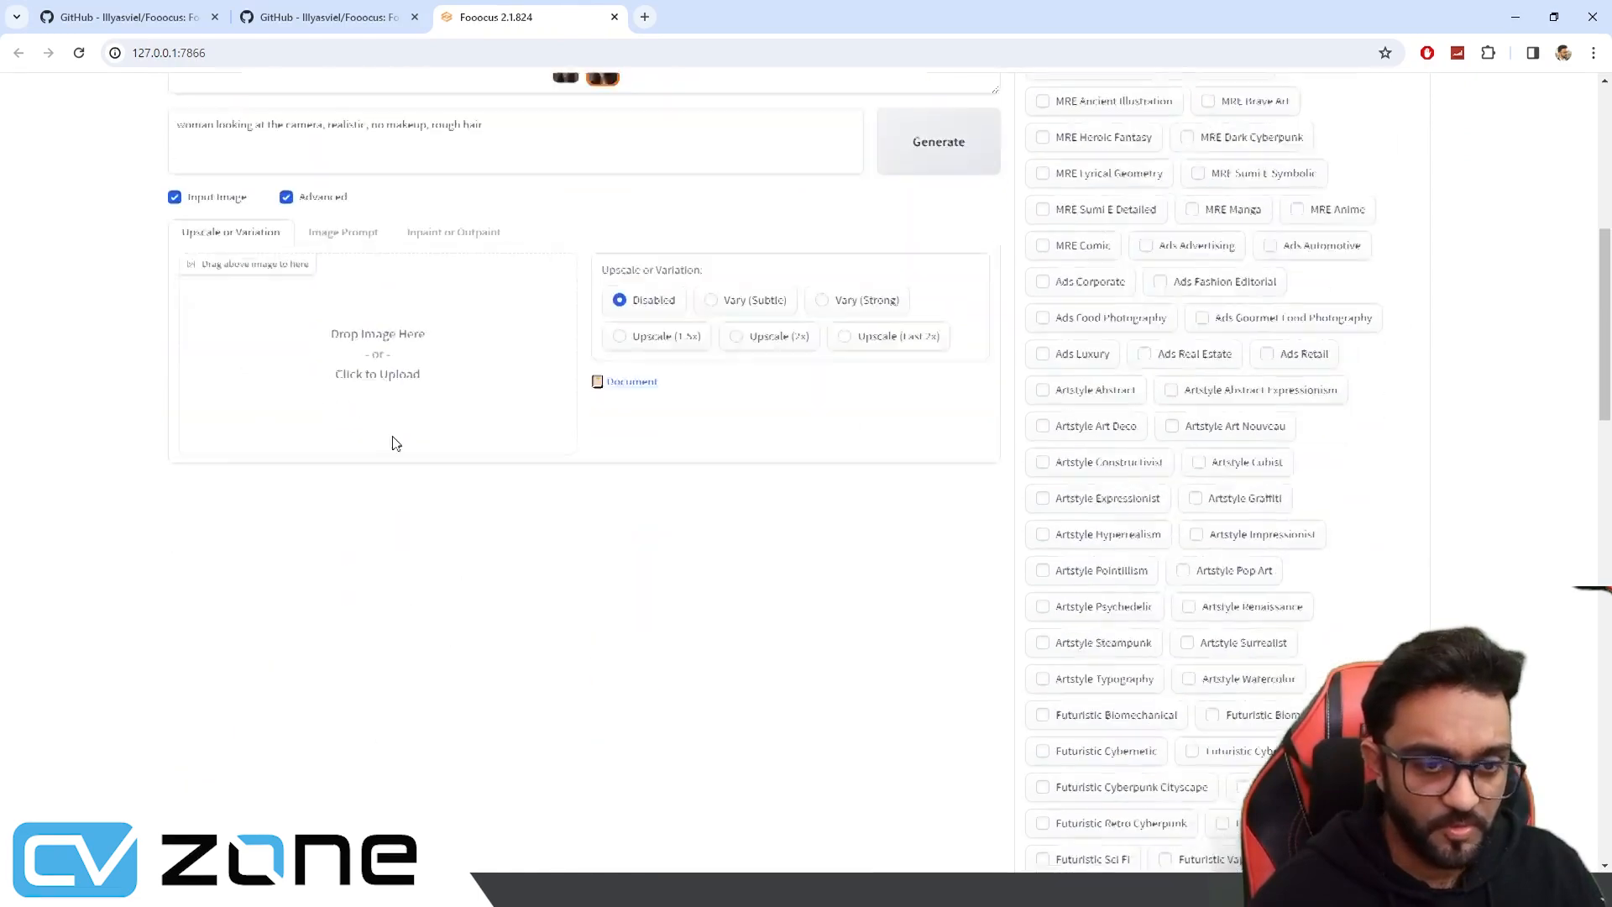
scroll(335, 374, "up", 5)
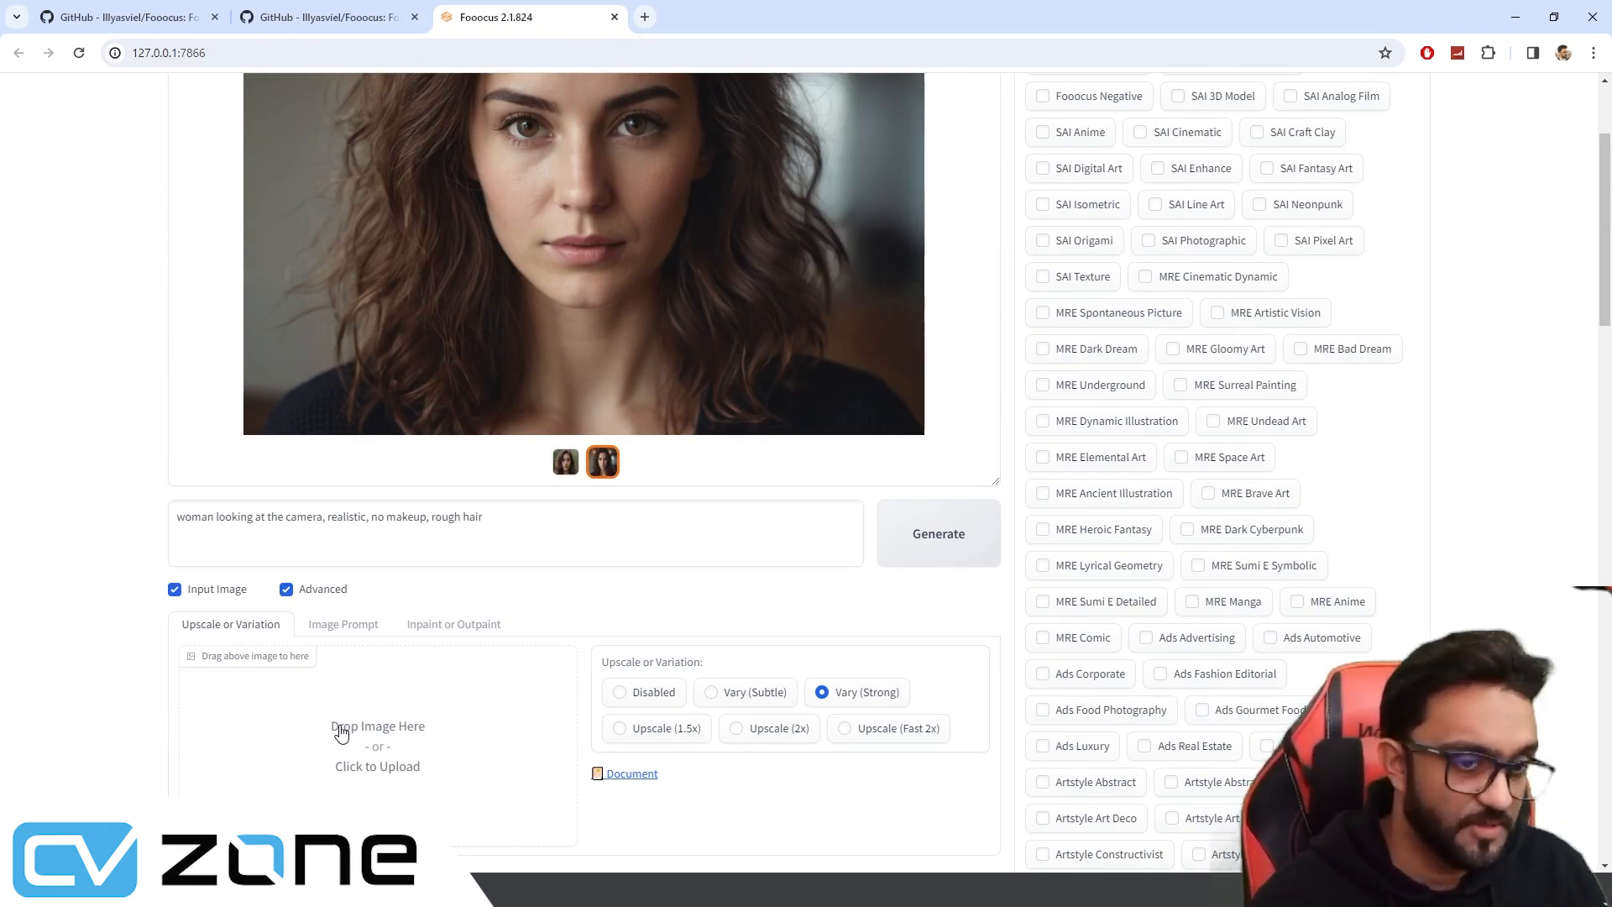
Add the second generated portrait as the first reference image of the Image Prompt
left_click(351, 639)
scroll(319, 643, "down", 5)
scroll(377, 375, "up", 3)
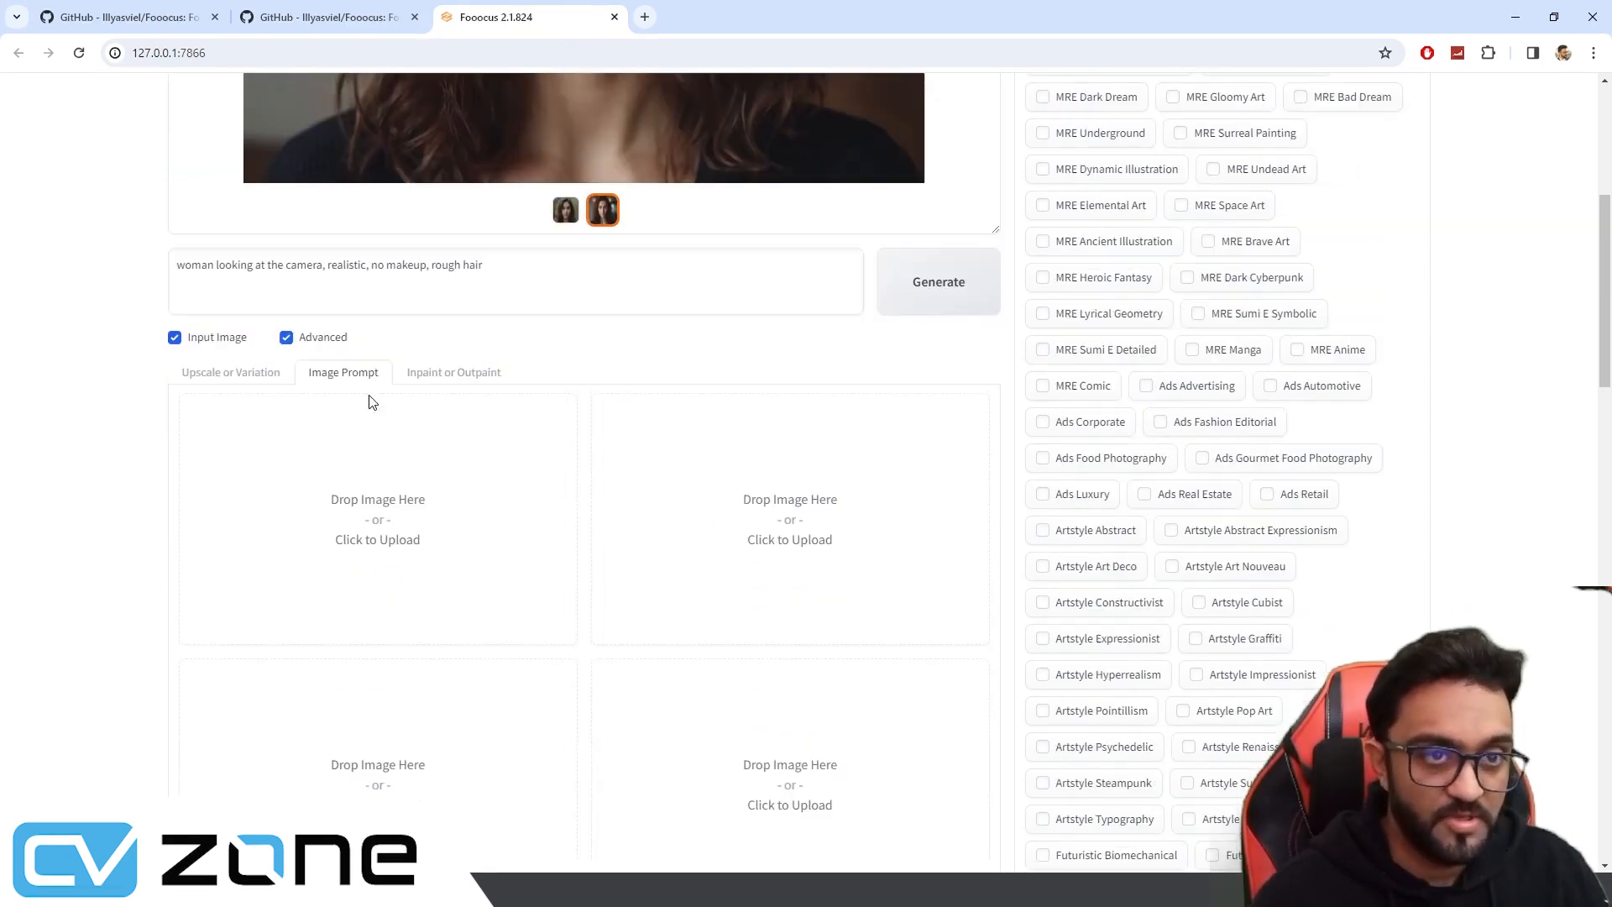
scroll(504, 303, "up", 1)
left_click_drag(612, 205, 403, 712)
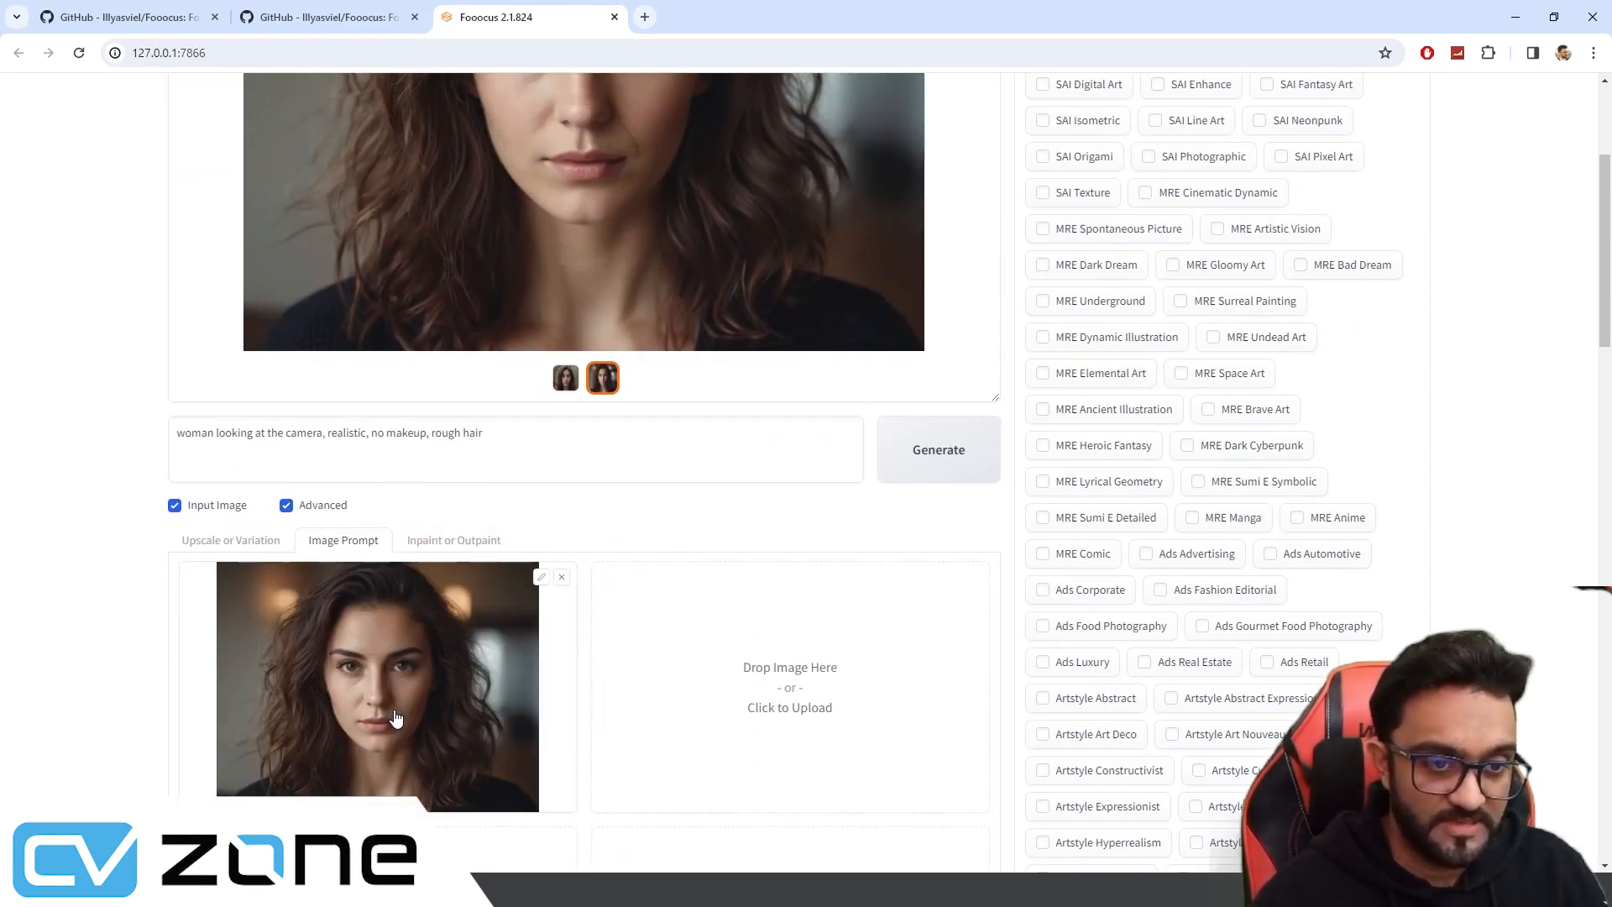
Enable the advanced Image Prompt options and set the first reference image's type to FaceSwap
scroll(292, 457, "down", 3)
scroll(329, 292, "down", 2)
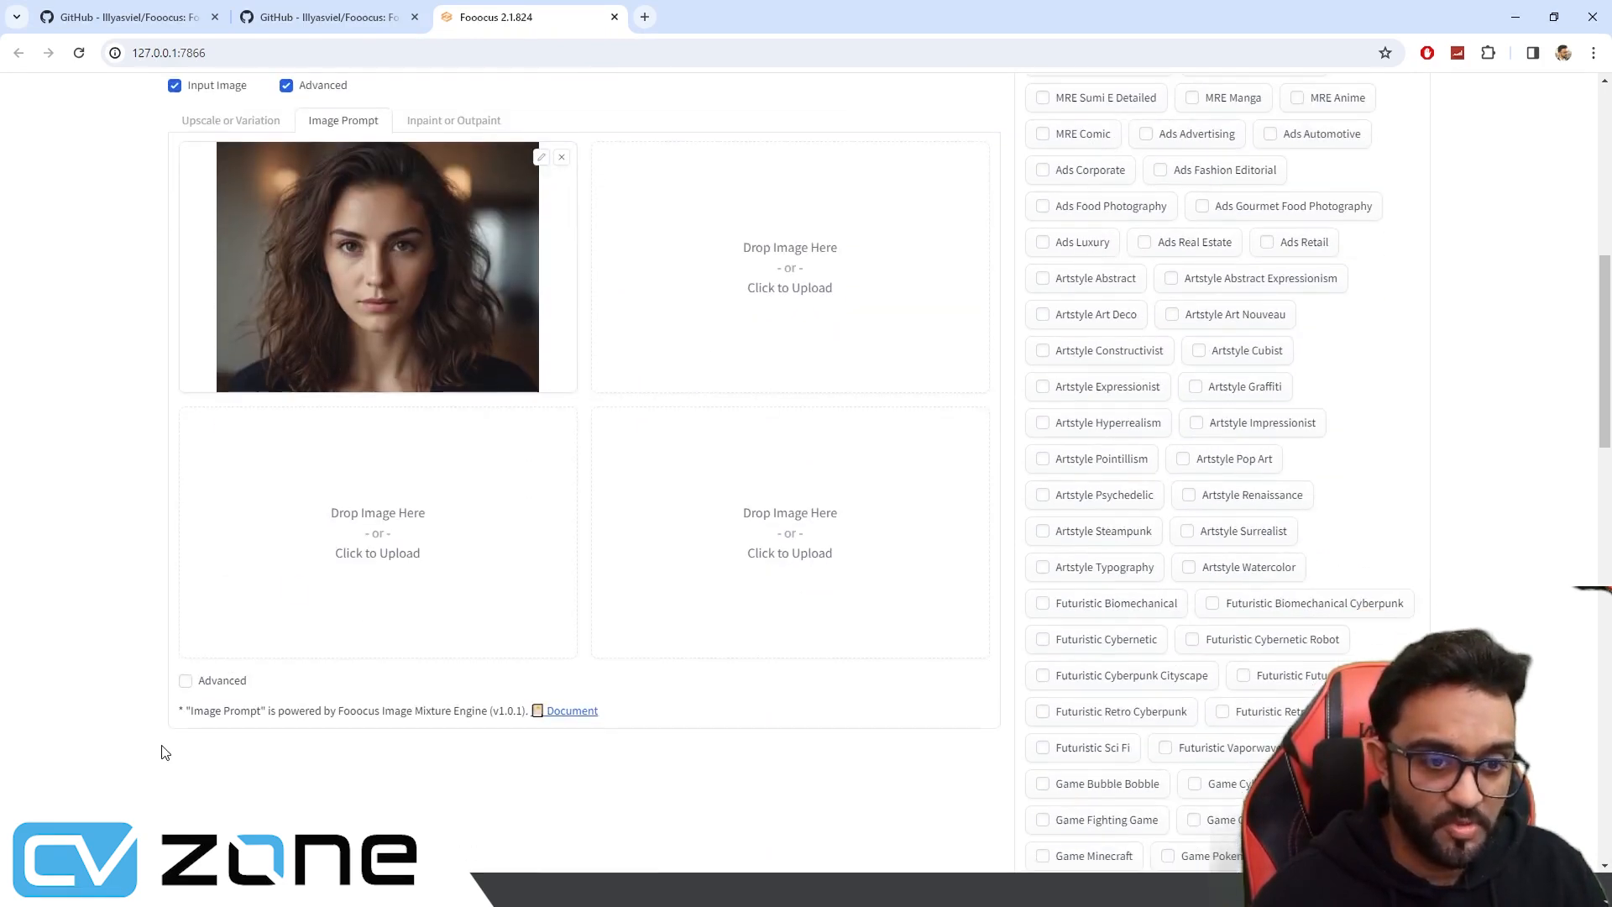
left_click(206, 690)
scroll(206, 691, "up", 1)
left_click(529, 588)
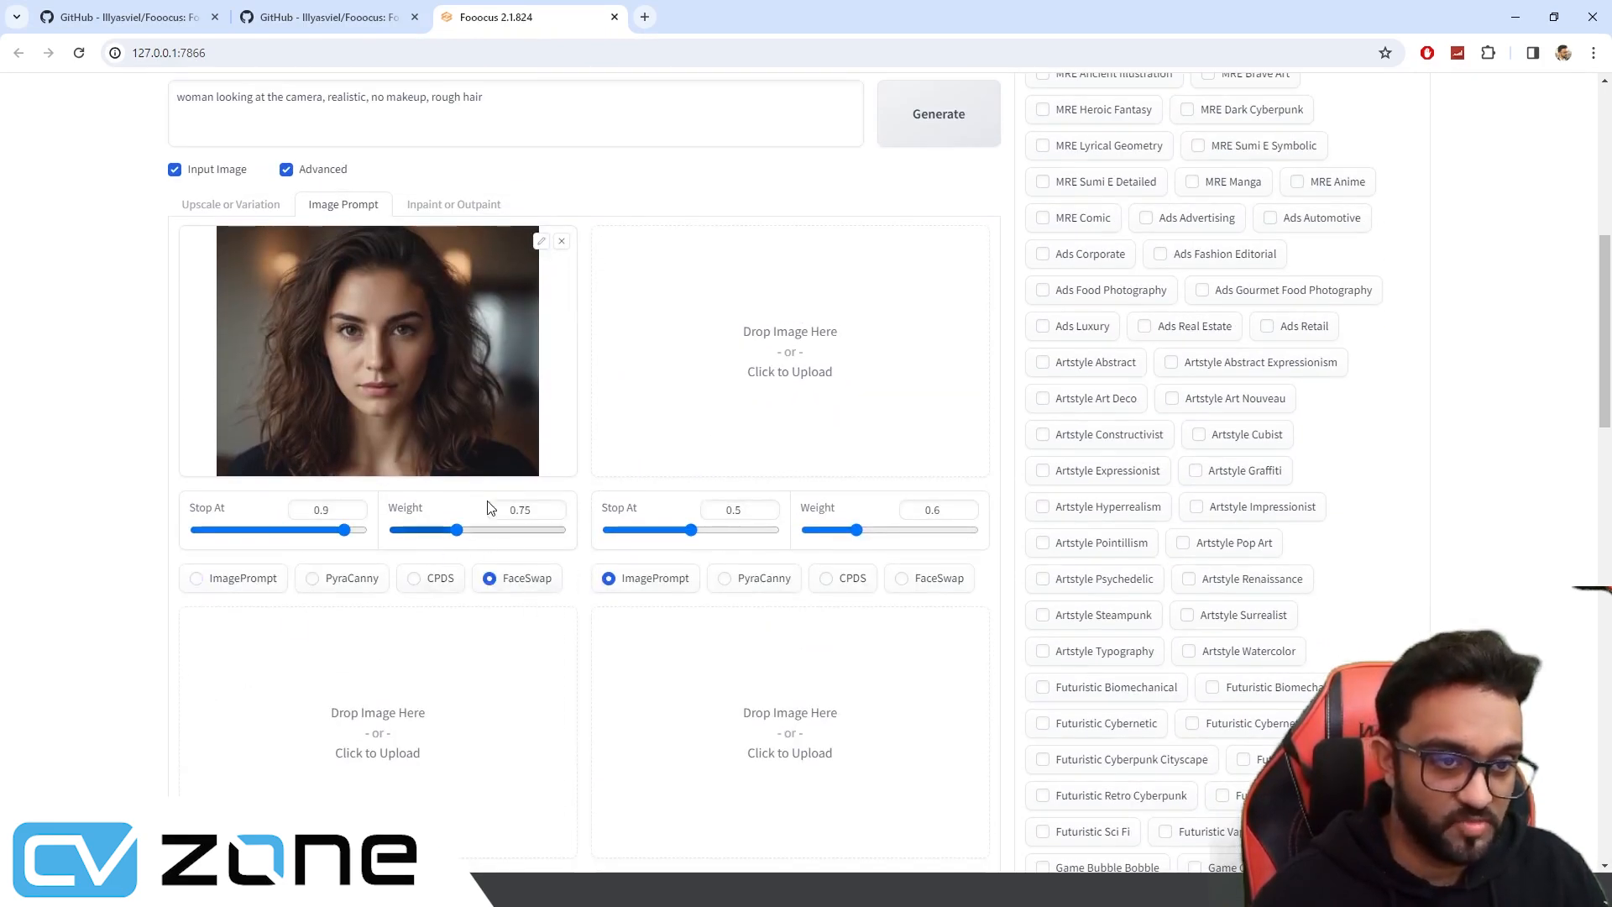
Replace the portrait prompt with "woman walking in the park"
scroll(495, 641, "up", 4)
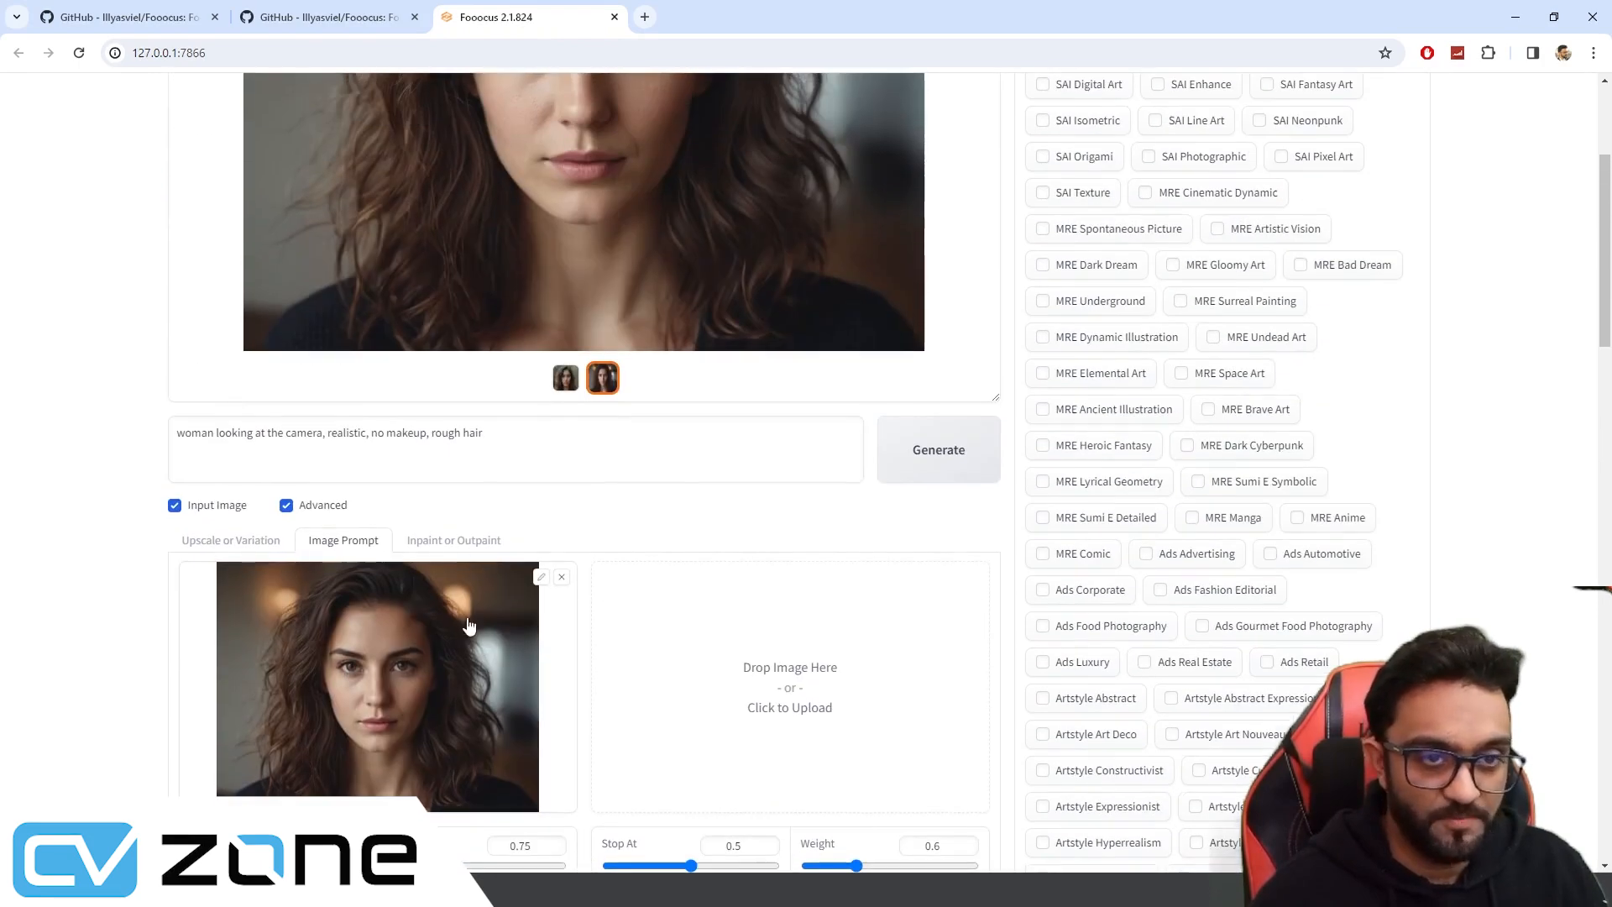
left_click_drag(678, 473, 137, 430)
type("woman walking in the park")
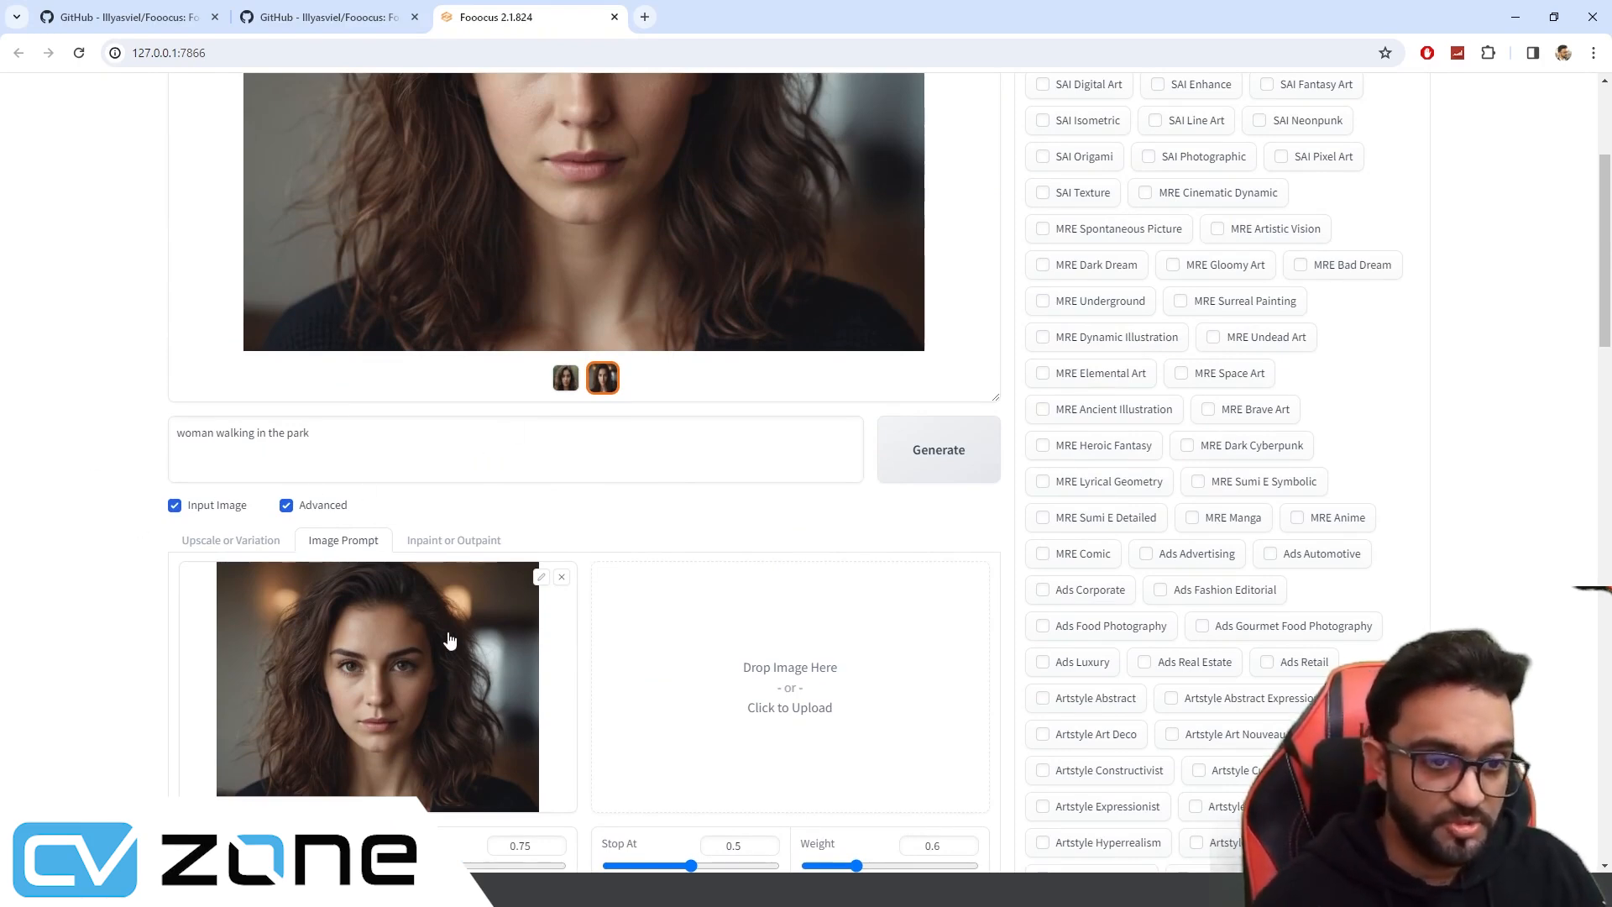
scroll(448, 643, "up", 3)
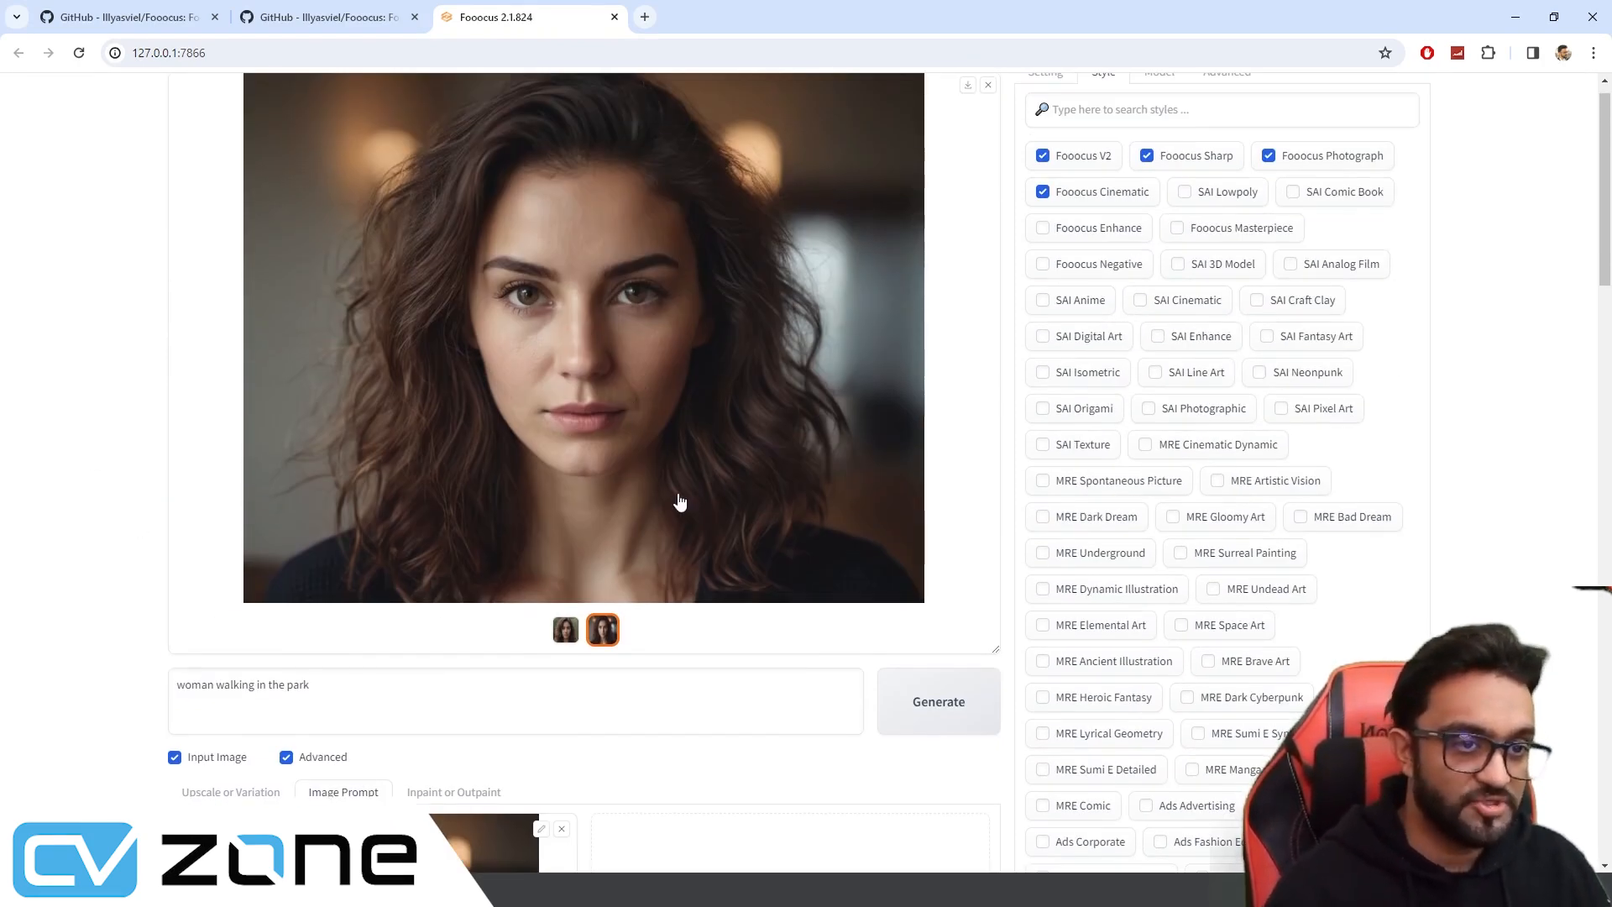
Start generating the park images and check the generation progress in PyCharm's run console
scroll(786, 580, "down", 2)
left_click(911, 546)
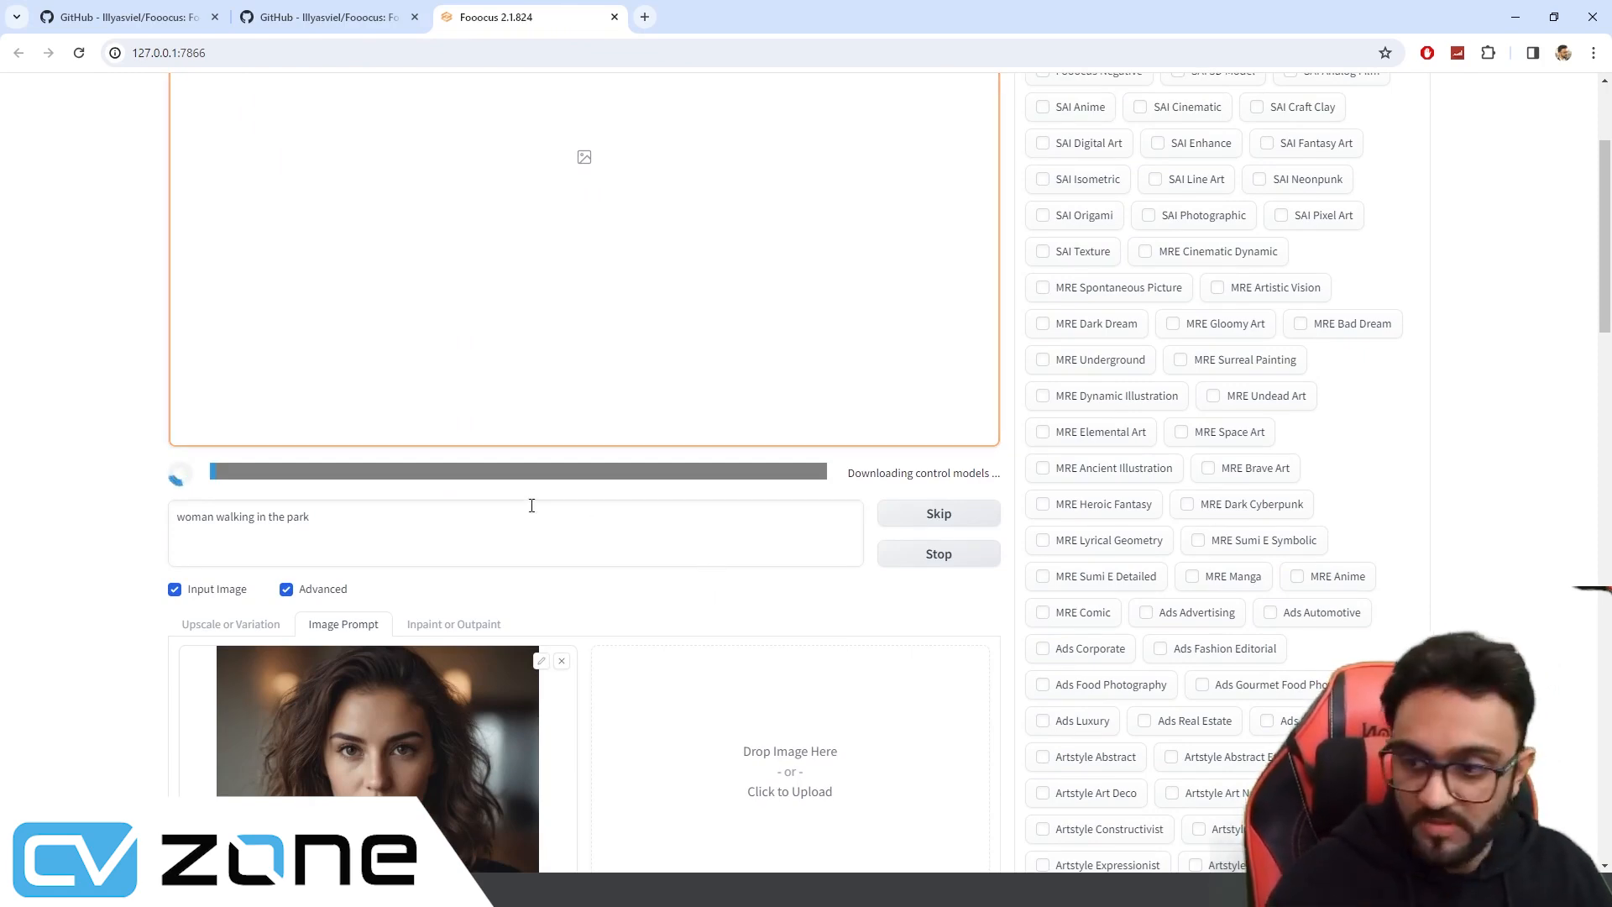
scroll(1015, 446, "down", 4)
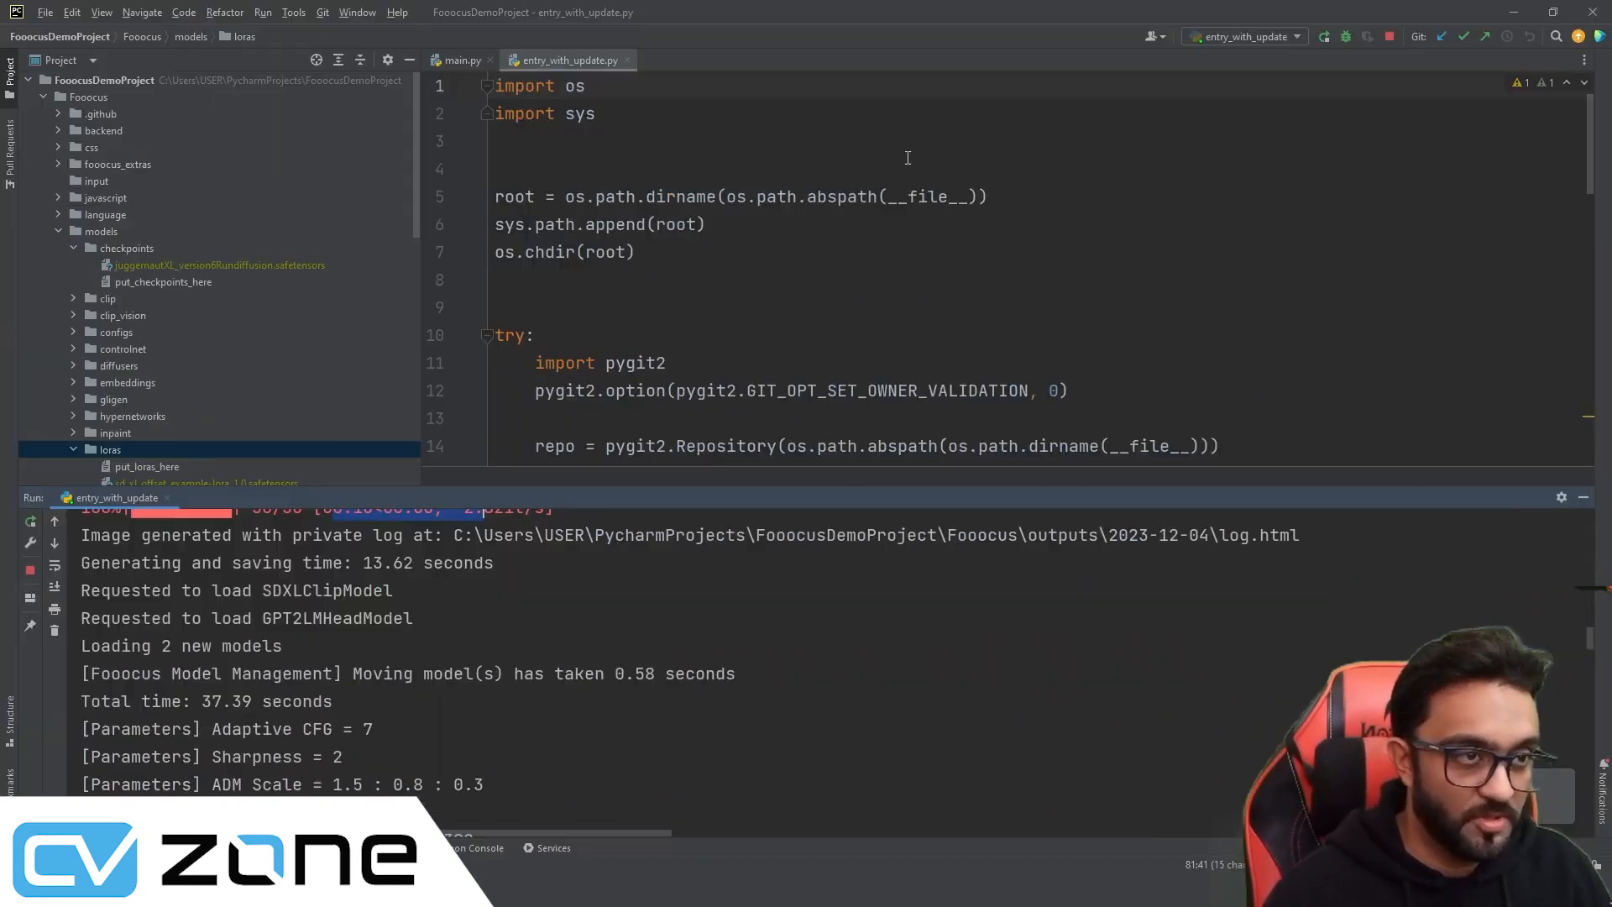
scroll(486, 626, "down", 10)
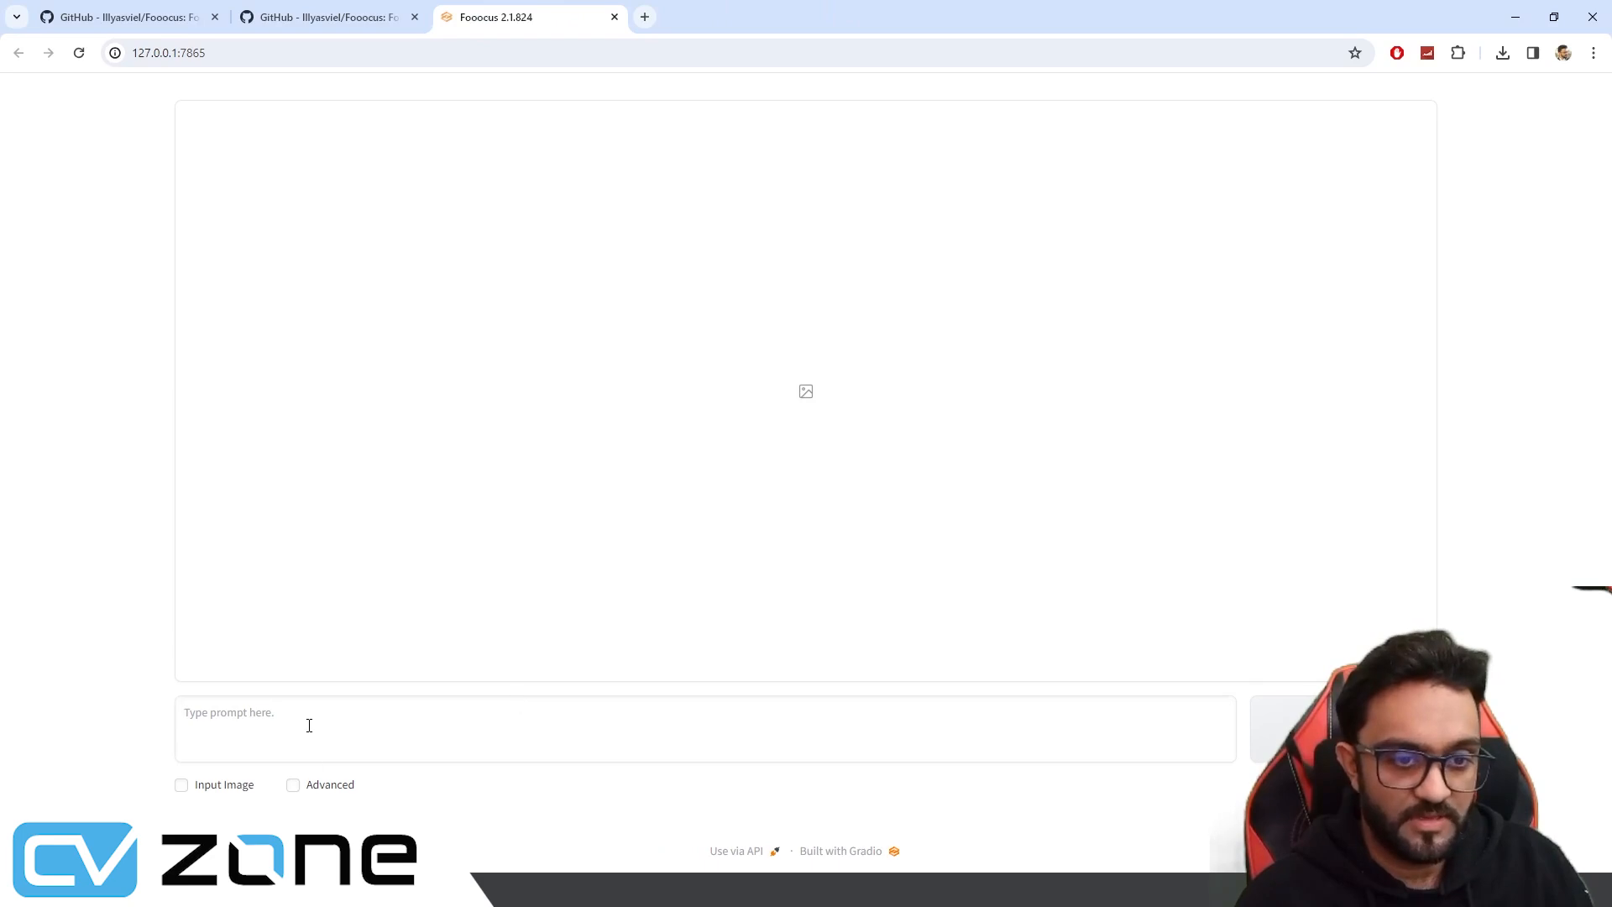
Enable the input image option in the reloaded session and add the woman's portrait as the first Image Prompt reference
left_click(209, 785)
scroll(359, 652, "down", 3)
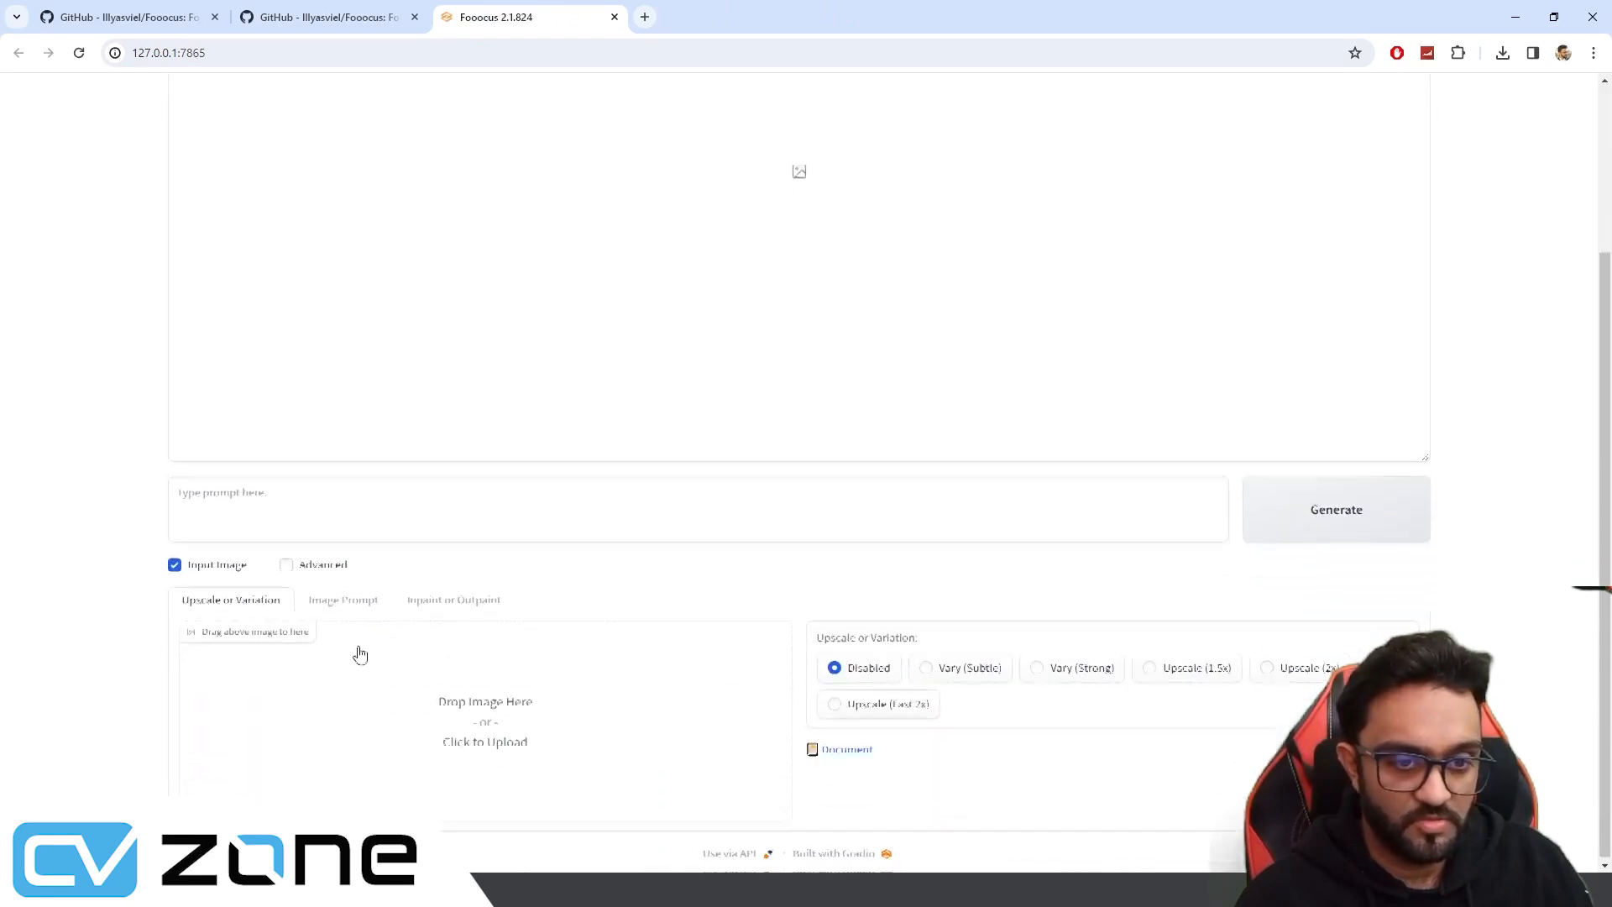
left_click(361, 600)
scroll(360, 619, "down", 1)
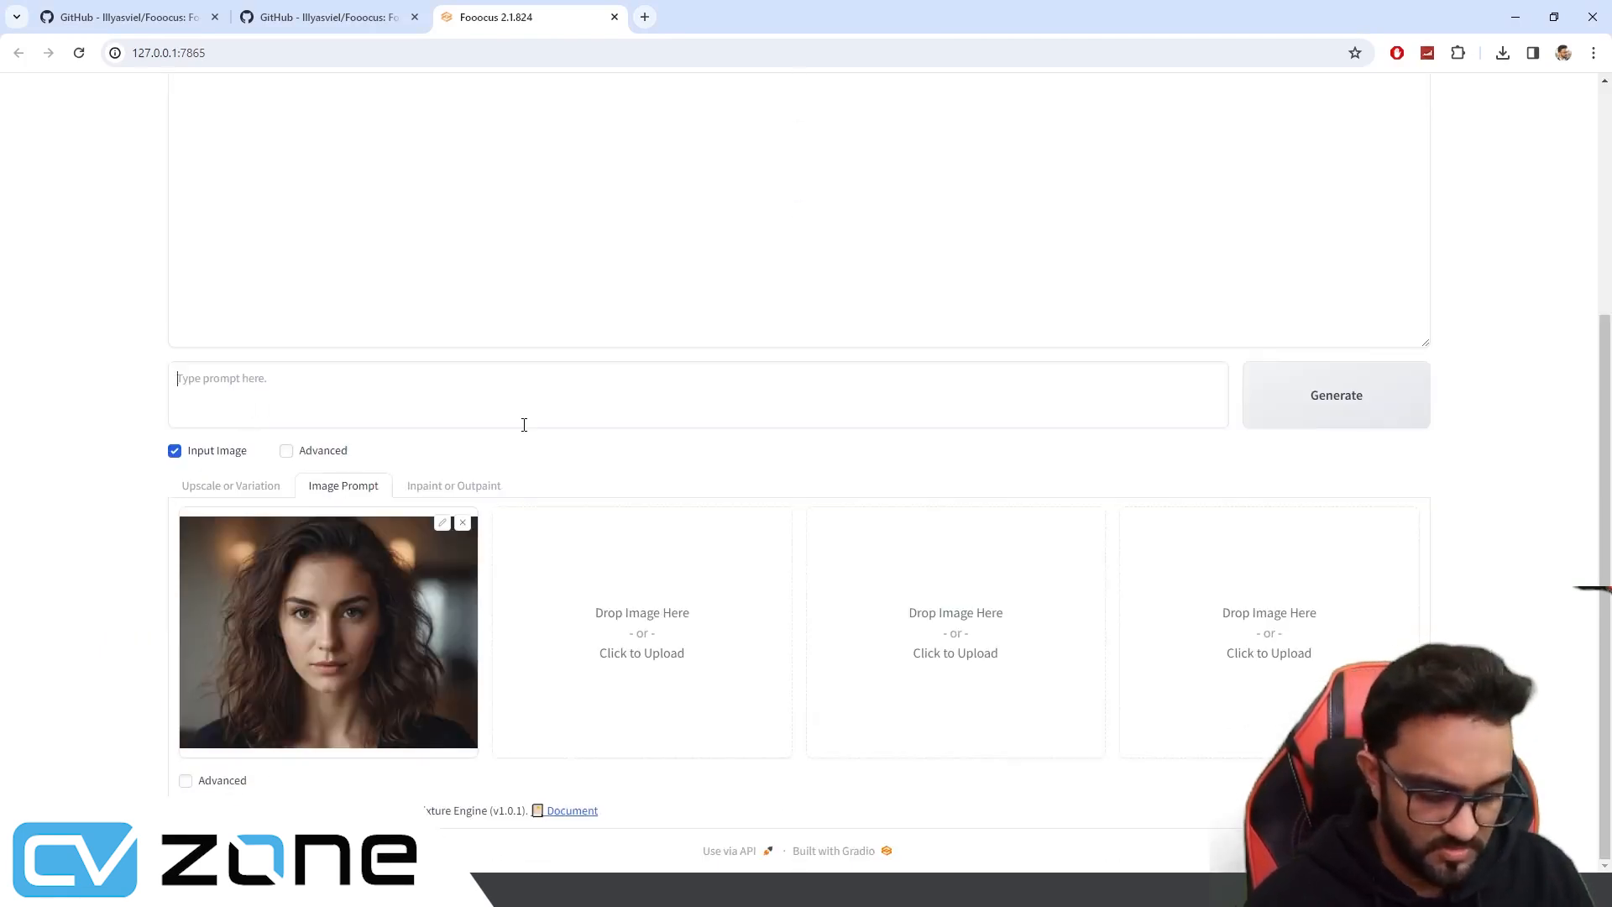
Enter the prompt "woman walking in the park" and set the first reference image's type to FaceSwap in the advanced Image Prompt options
type("woman walking in the park")
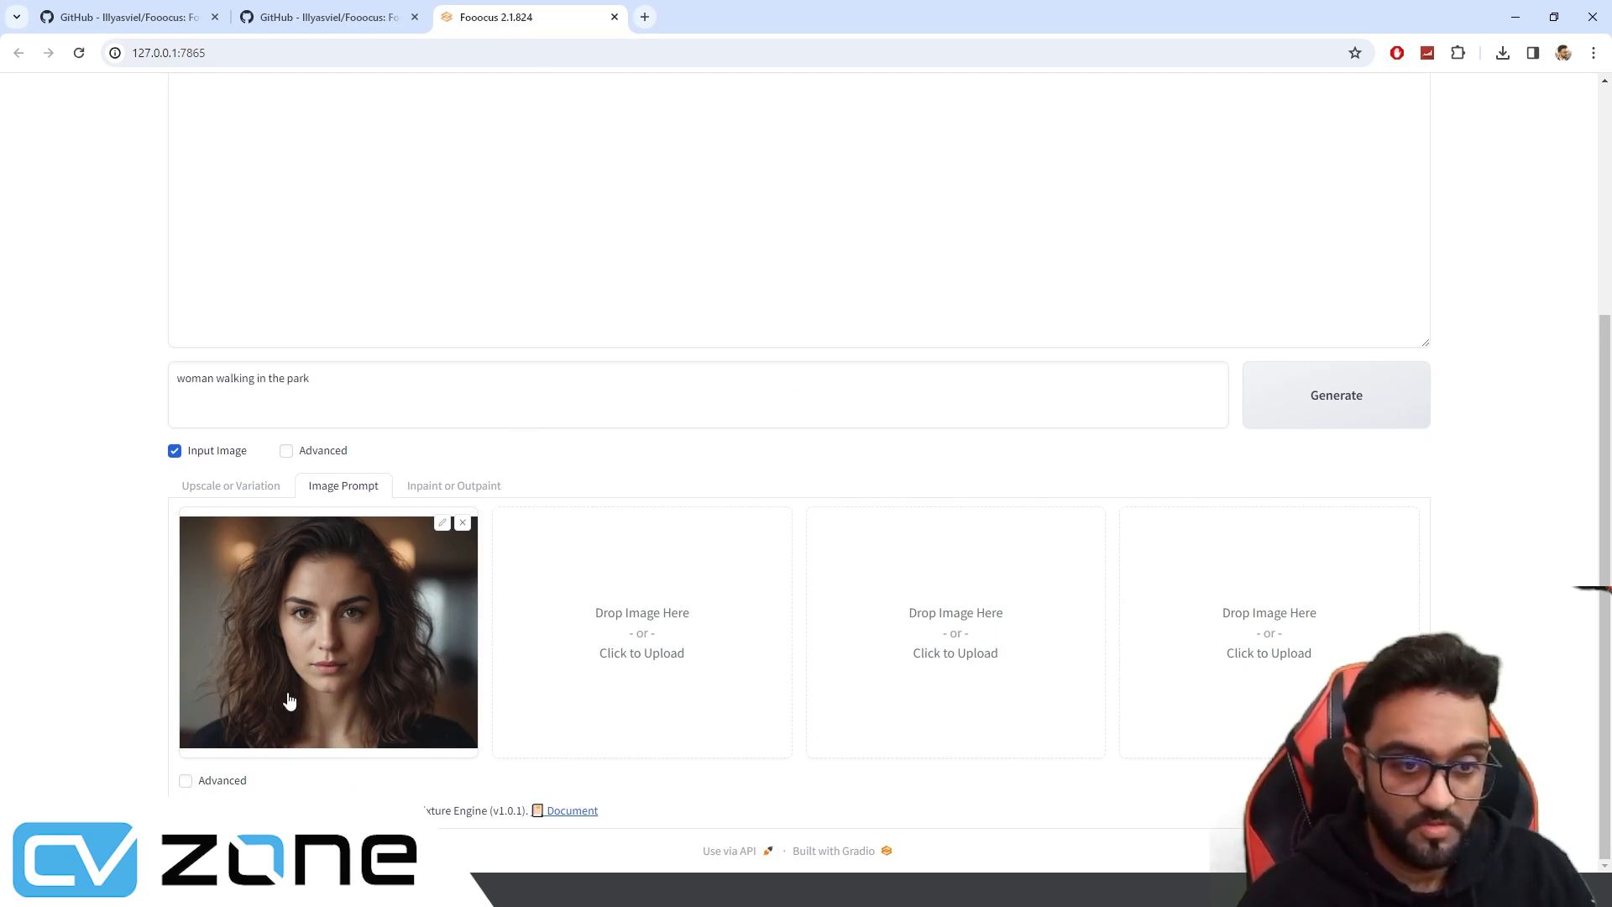
left_click(220, 781)
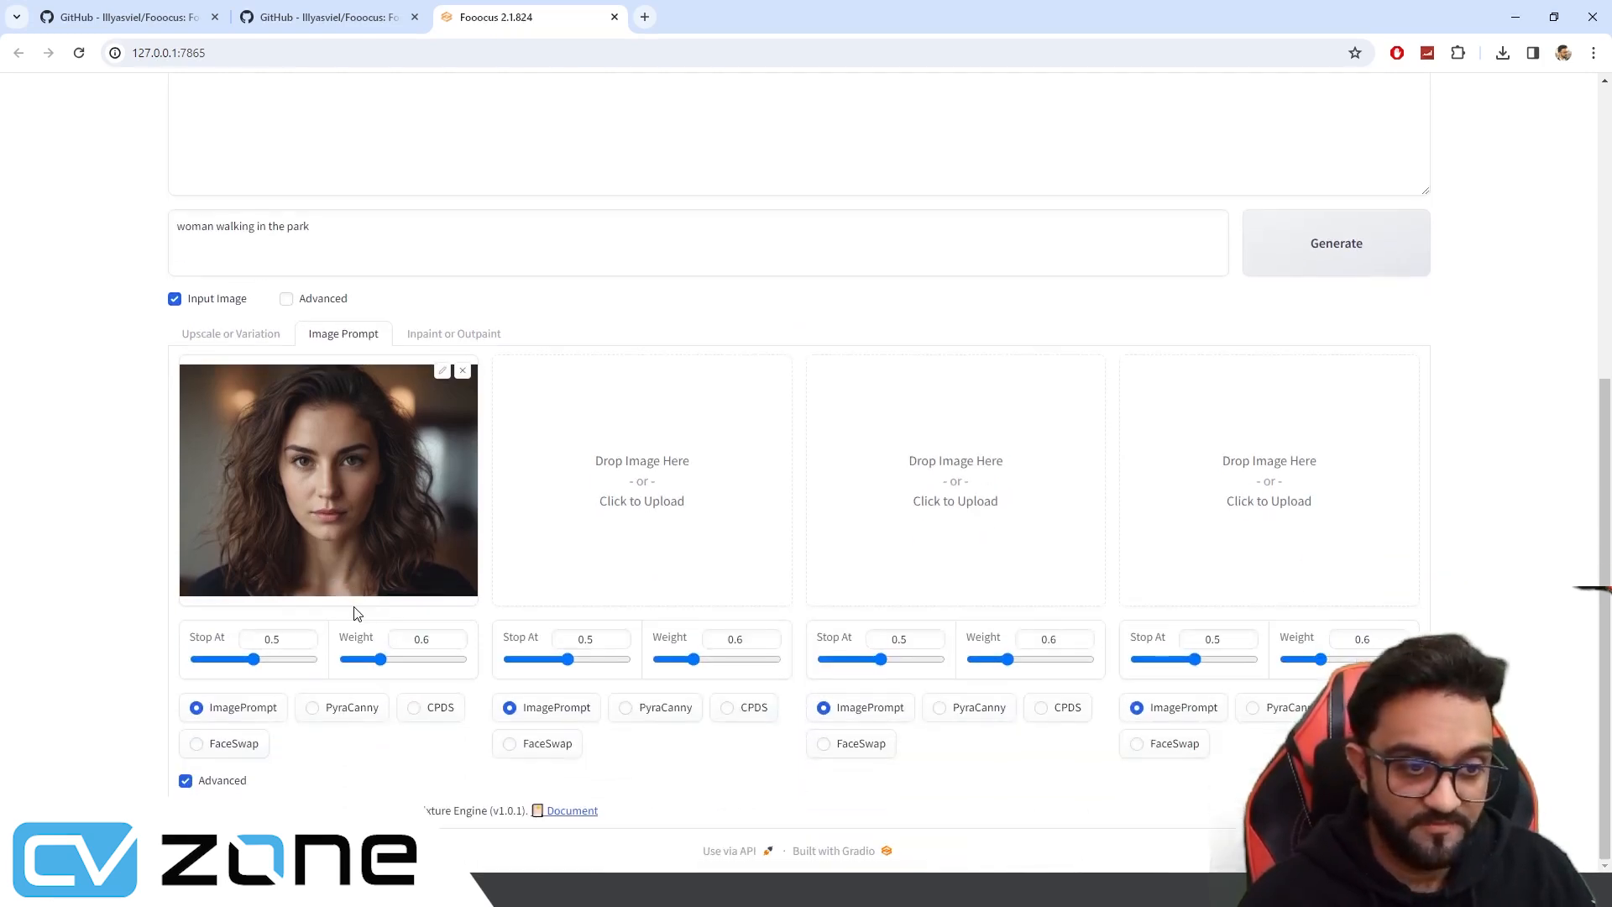
left_click(261, 754)
Generate the park images and show the advanced generation settings
scroll(320, 525, "up", 3)
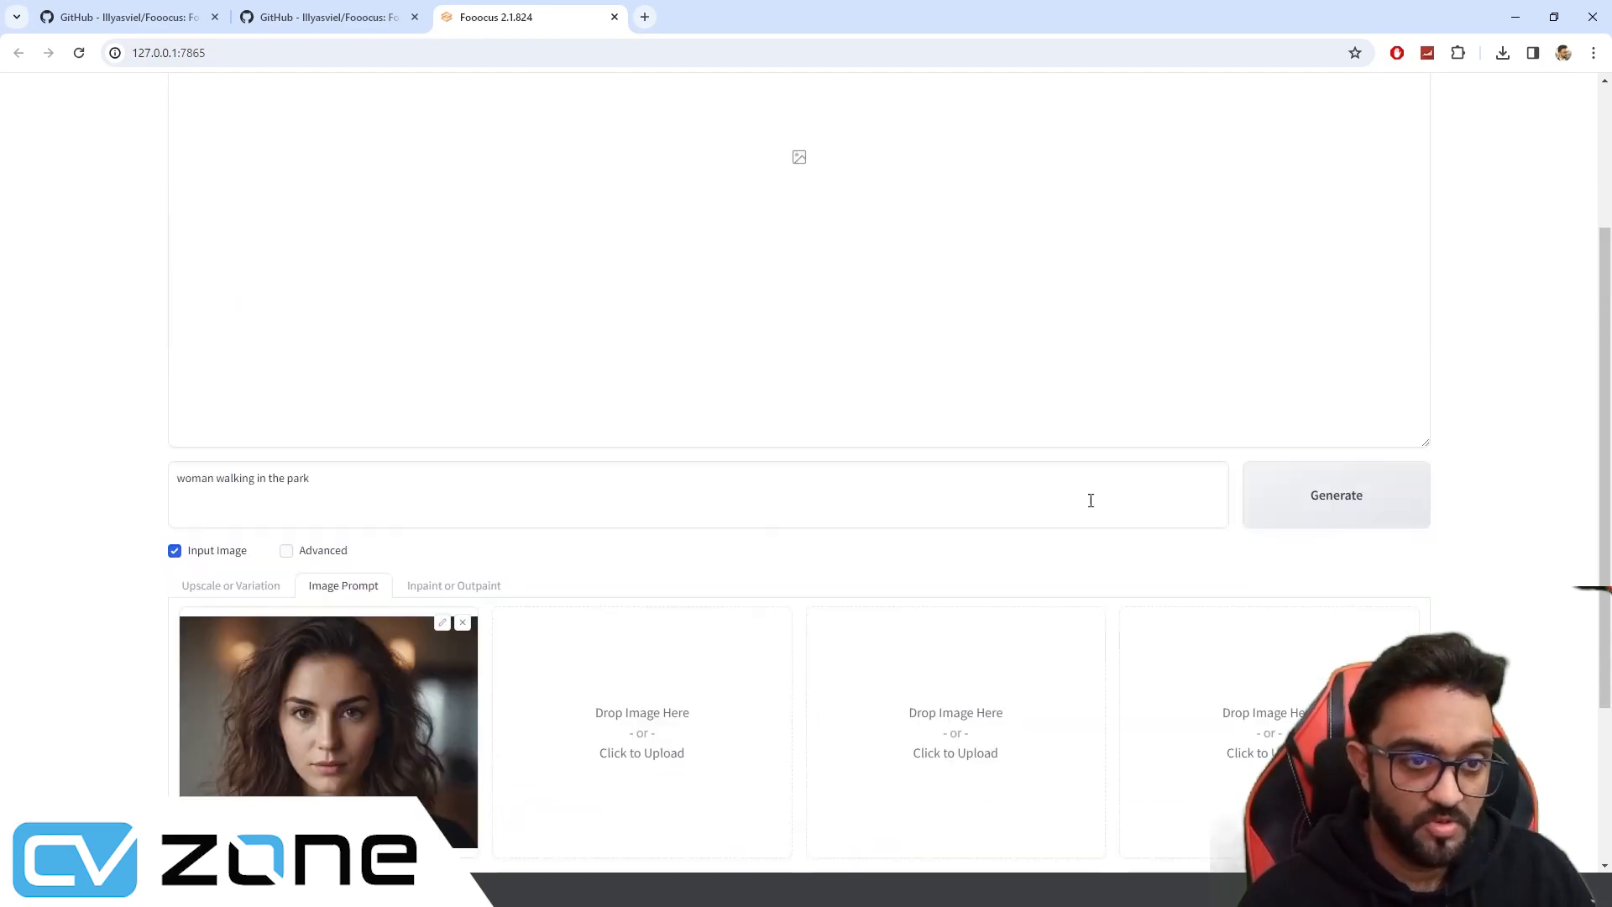
left_click(1302, 493)
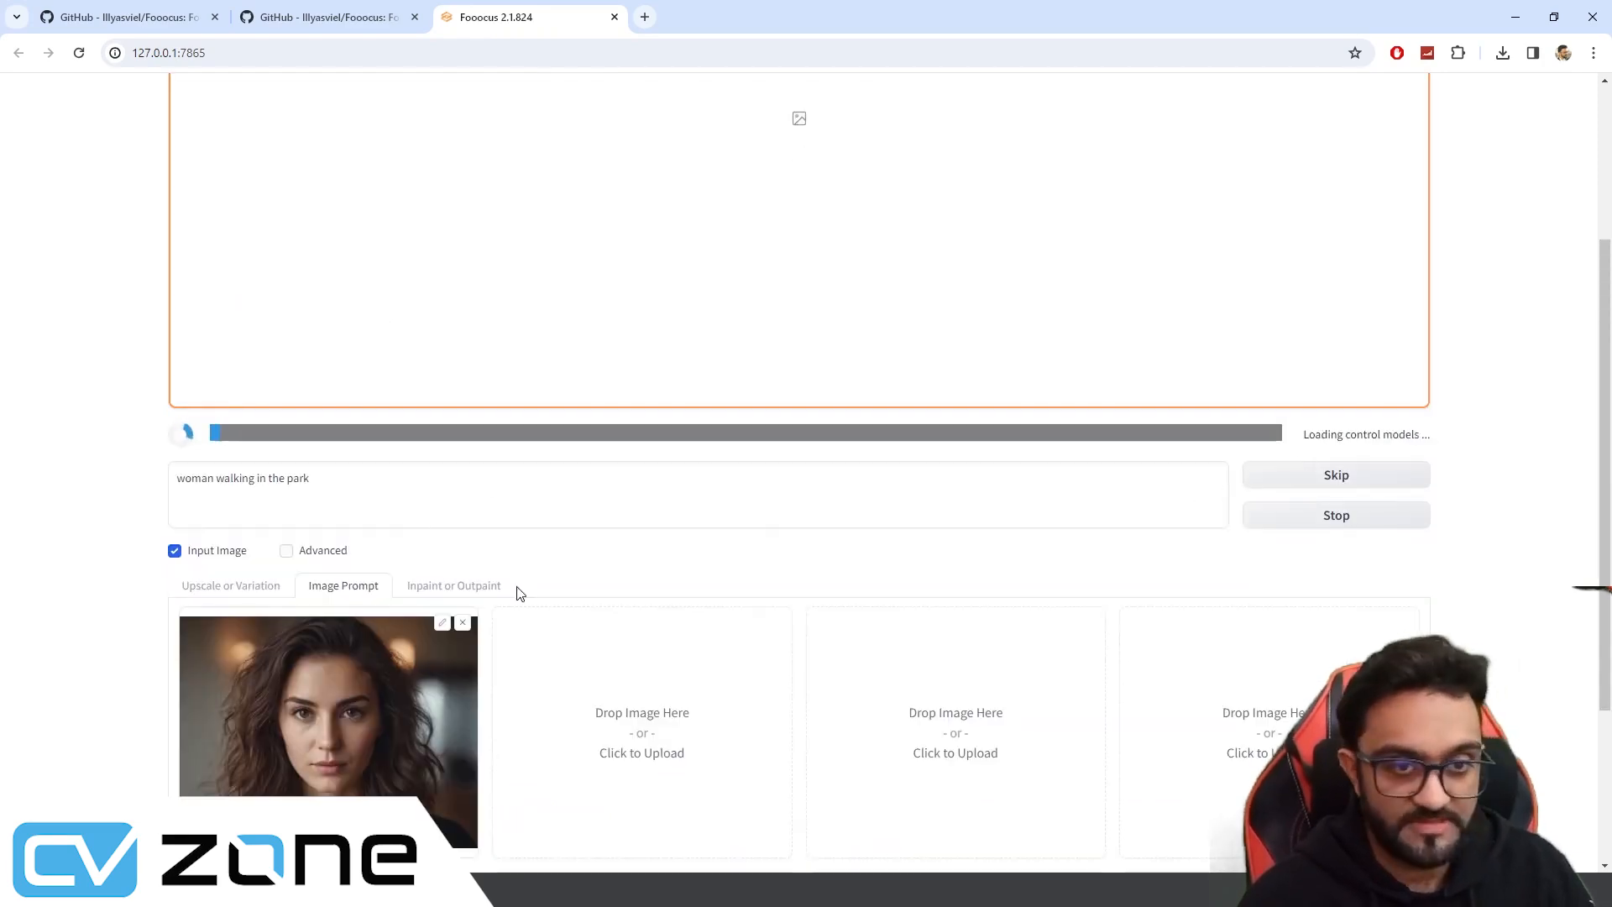
left_click(340, 551)
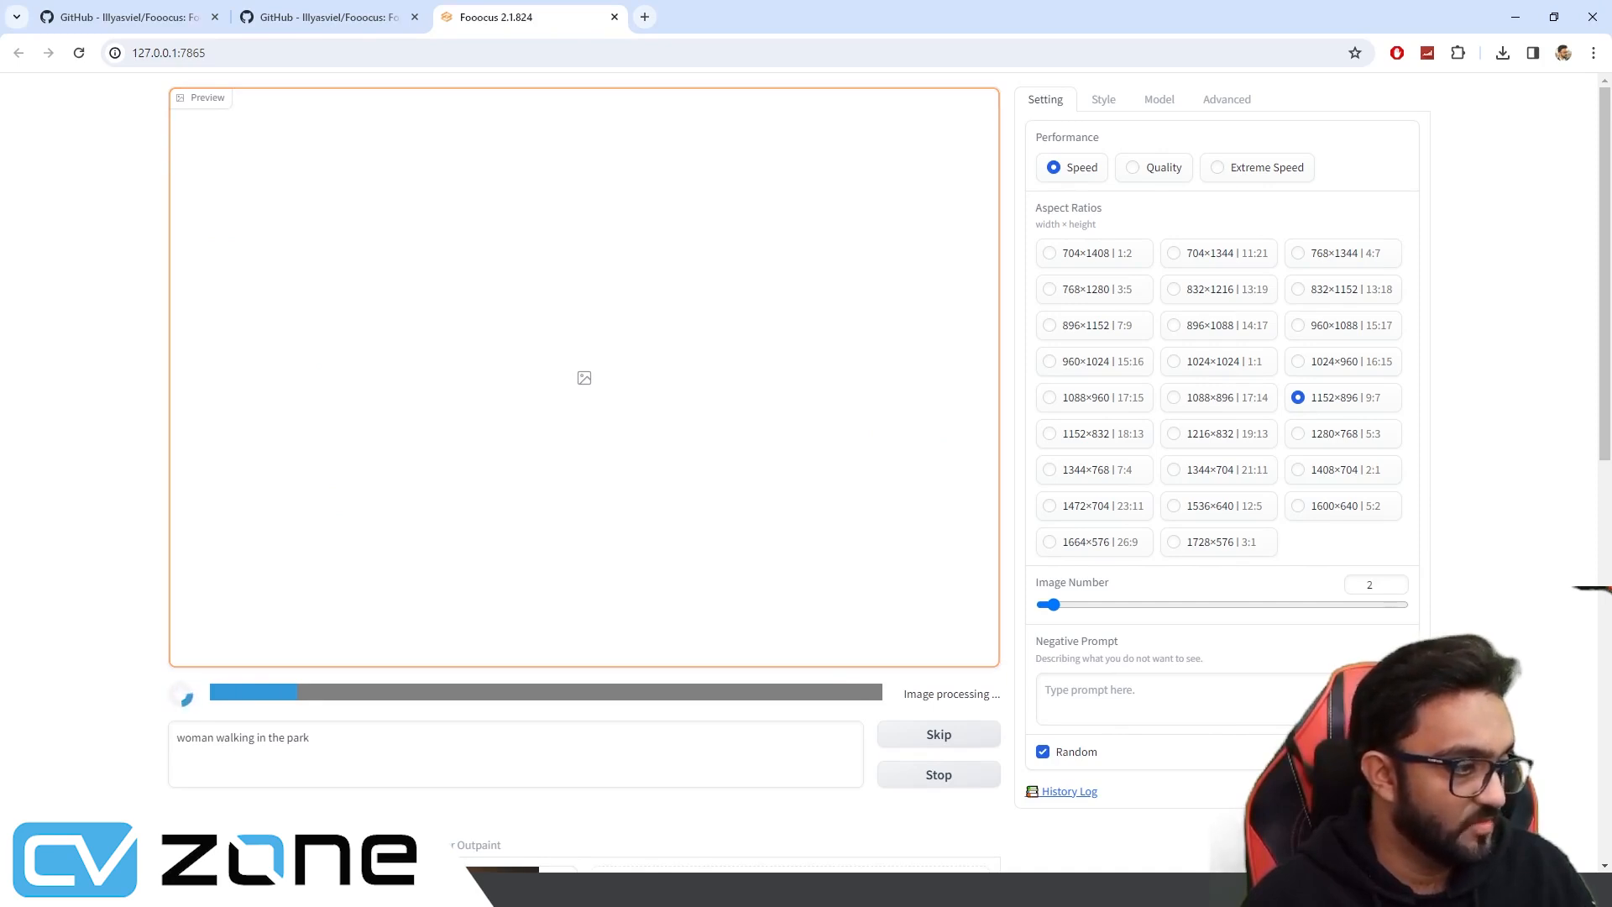
Enlarge the first generated park image, close it and compare the generated faces with the reference portrait
left_click(850, 331)
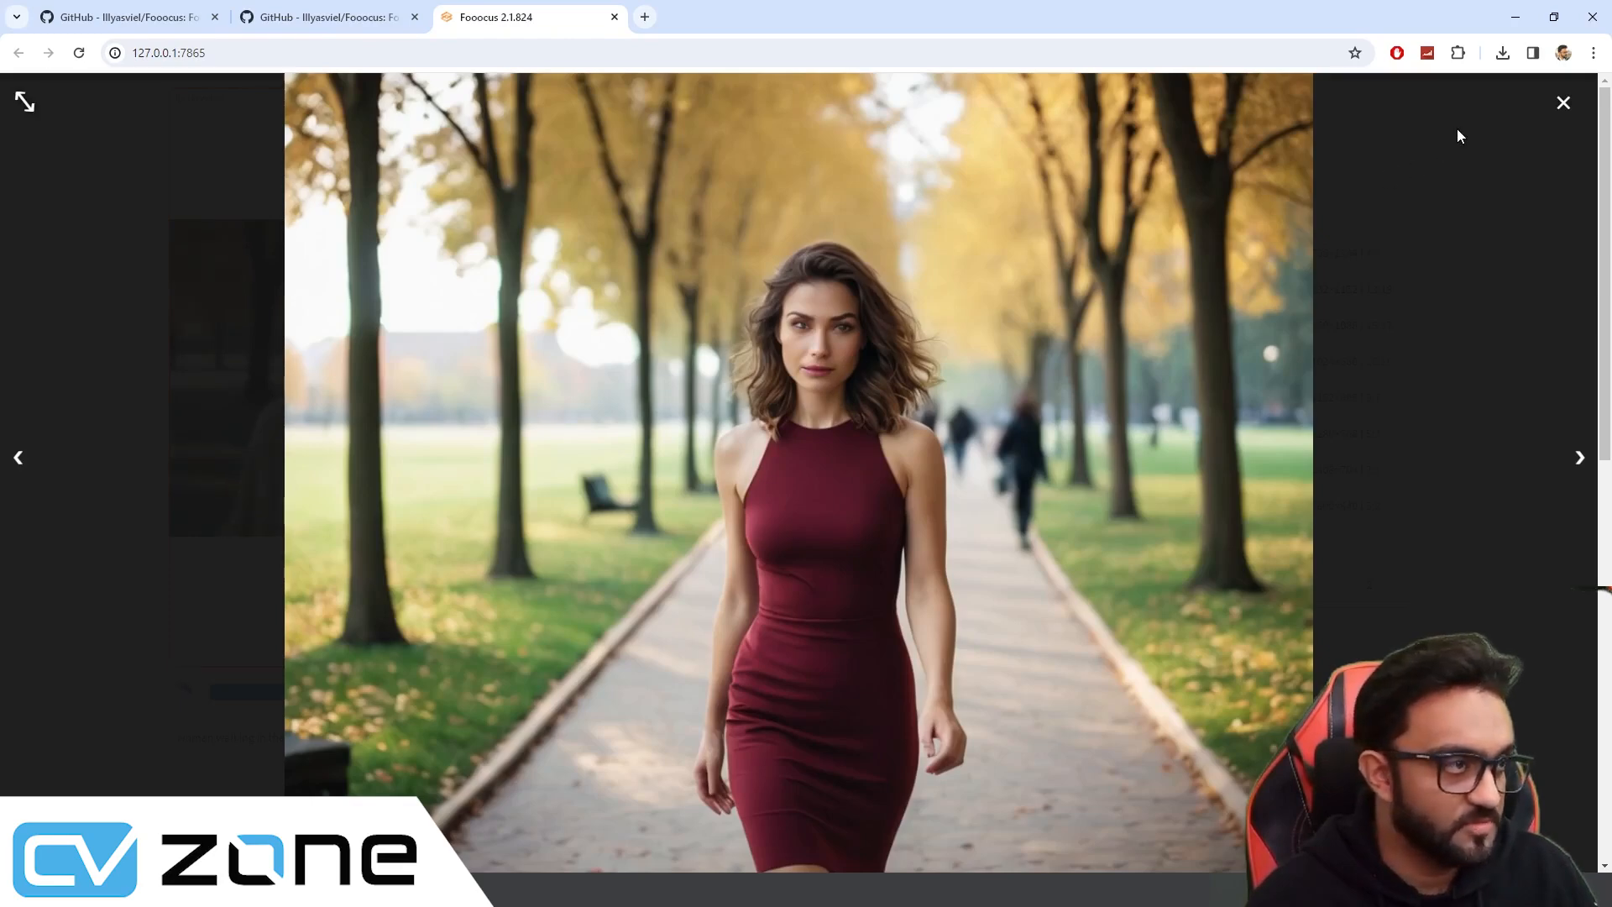
left_click(1563, 104)
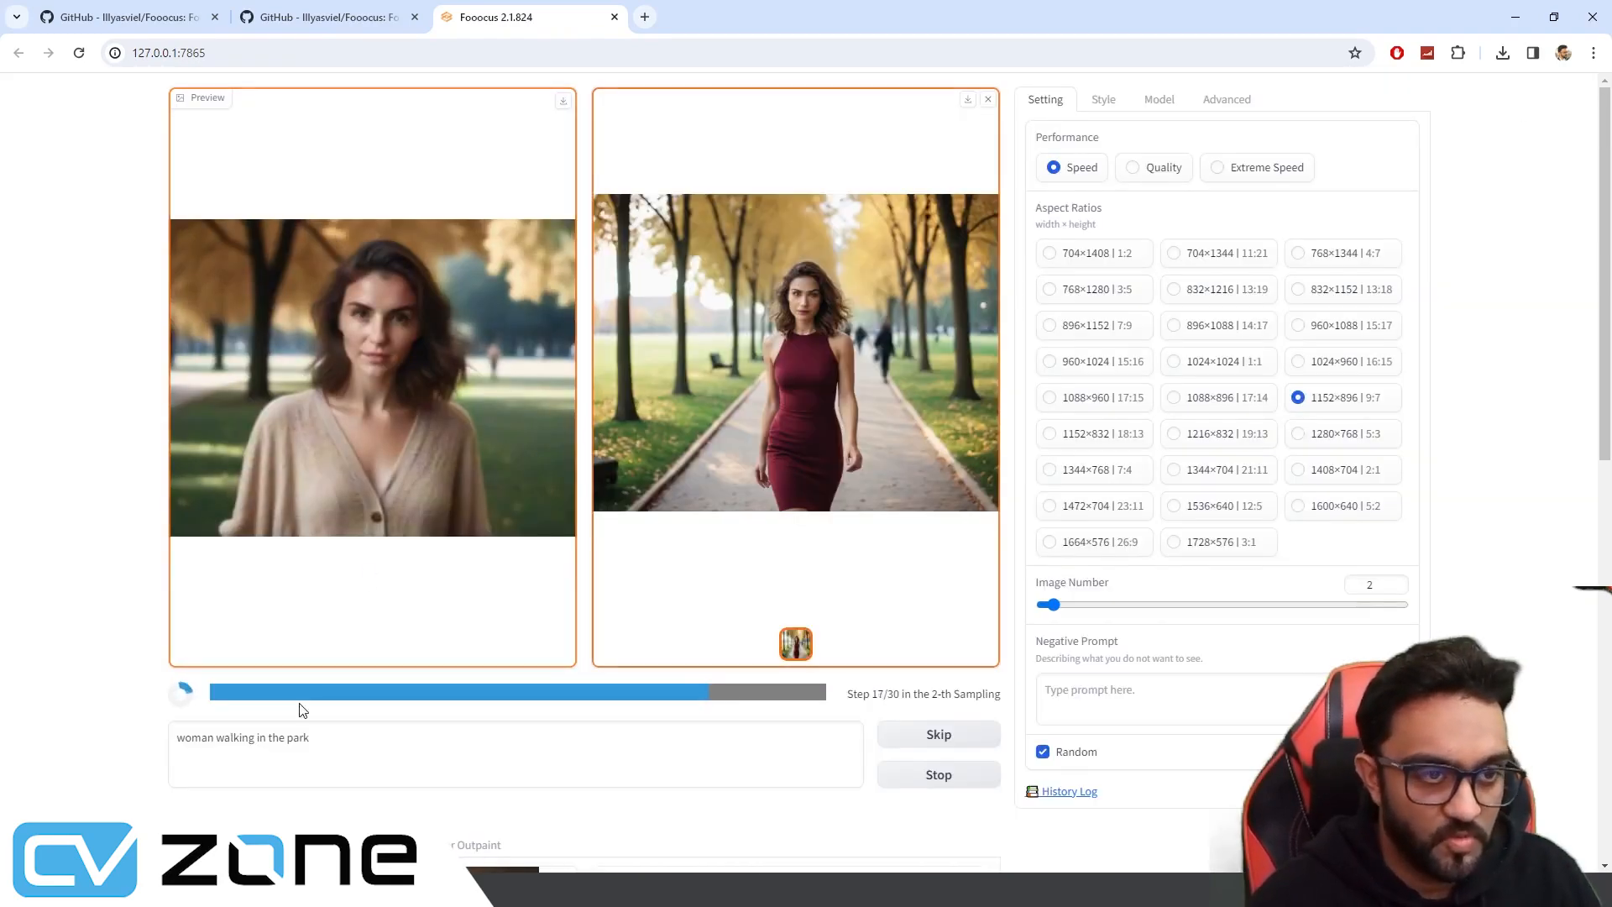
scroll(378, 587, "down", 5)
scroll(405, 614, "up", 5)
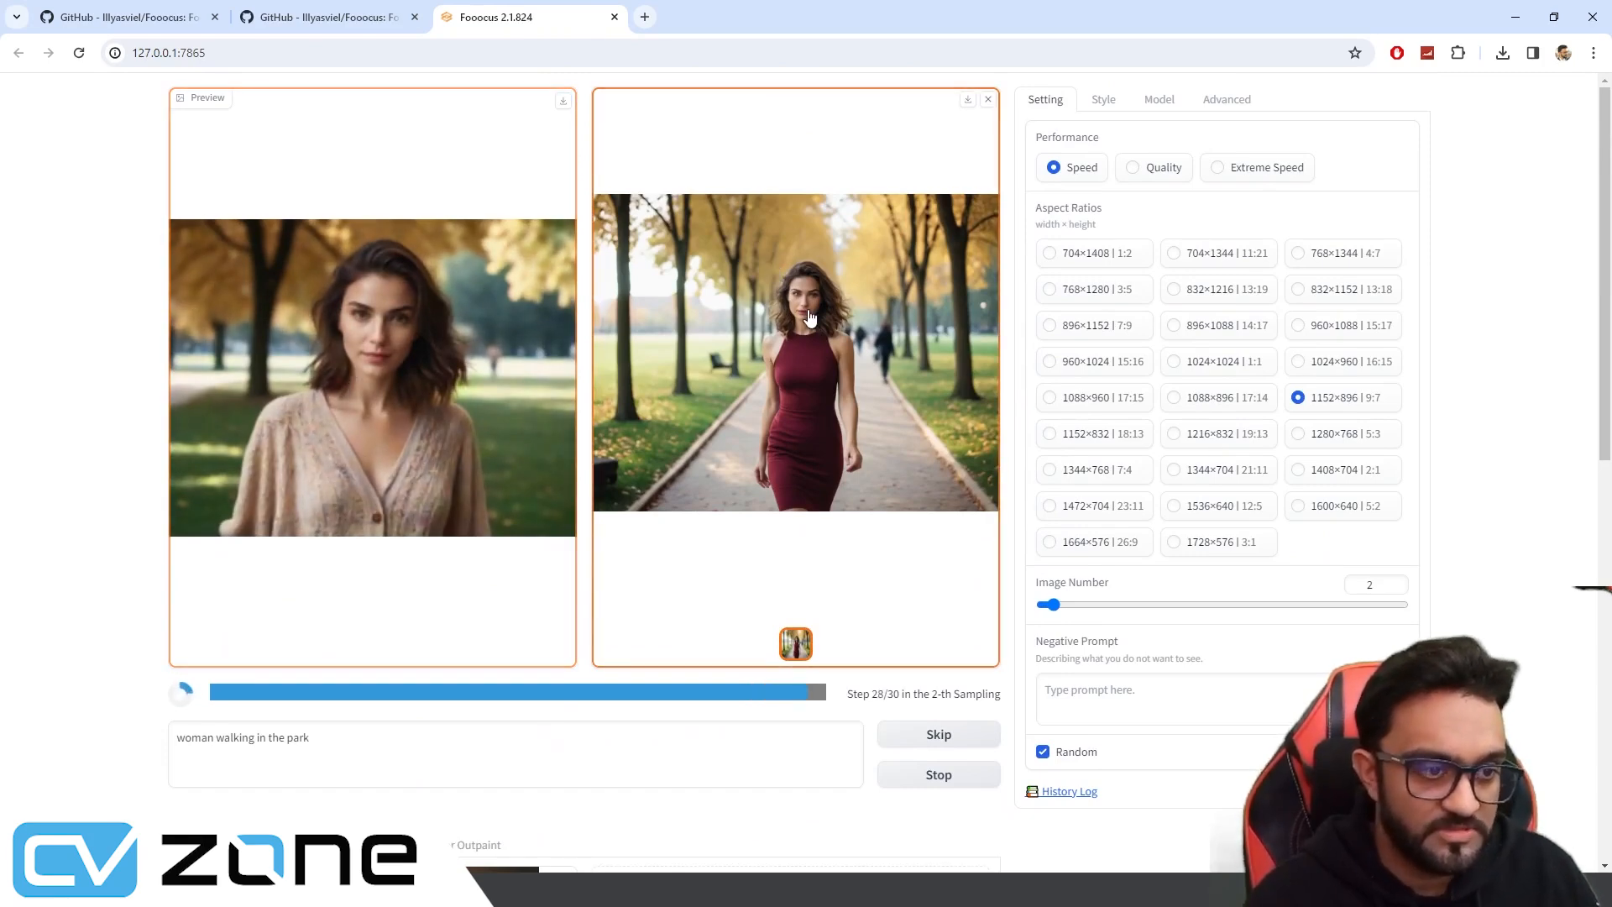
scroll(439, 641, "down", 5)
scroll(481, 516, "up", 5)
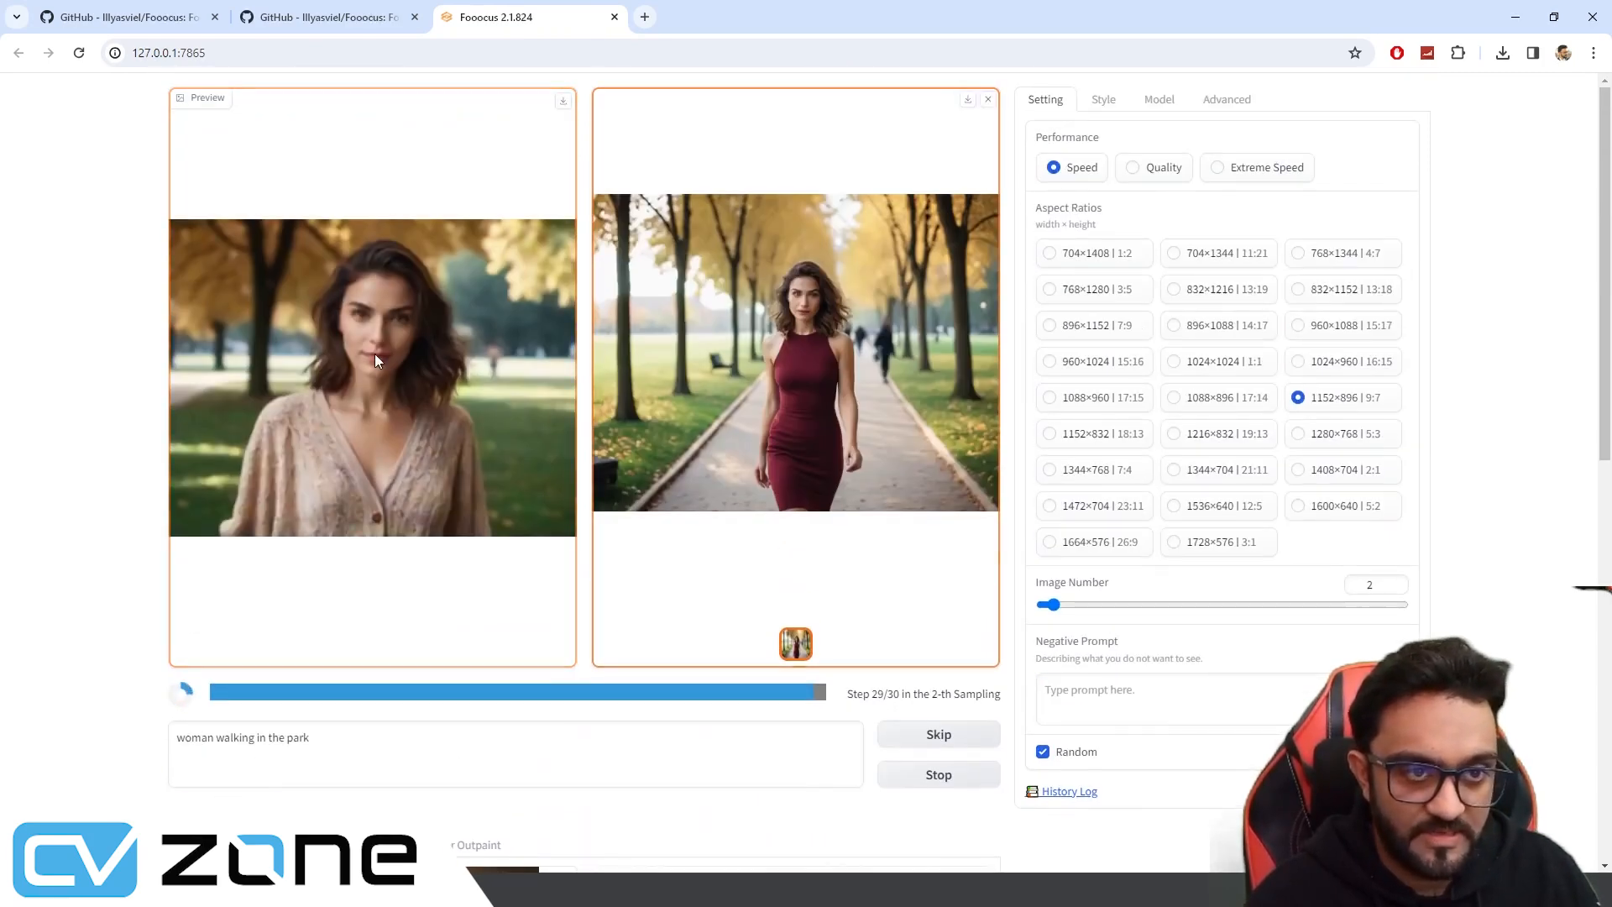
scroll(378, 358, "down", 3)
scroll(380, 358, "up", 3)
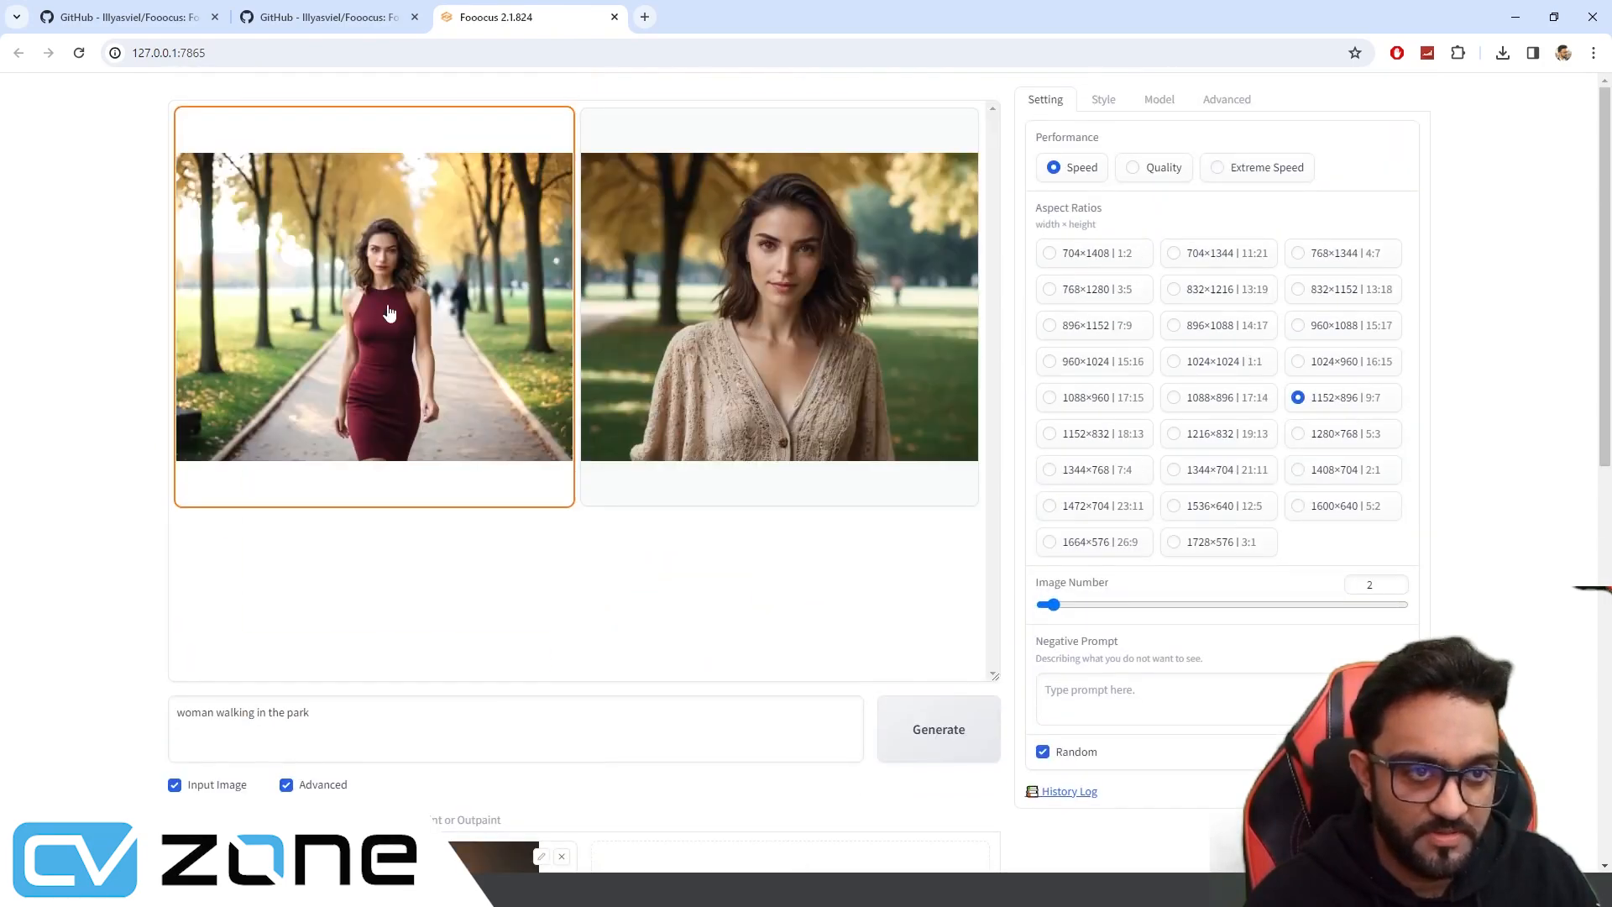
Open the second park image with the beige cardigan and compare its face with the reference portrait
left_click(608, 297)
scroll(477, 656, "down", 3)
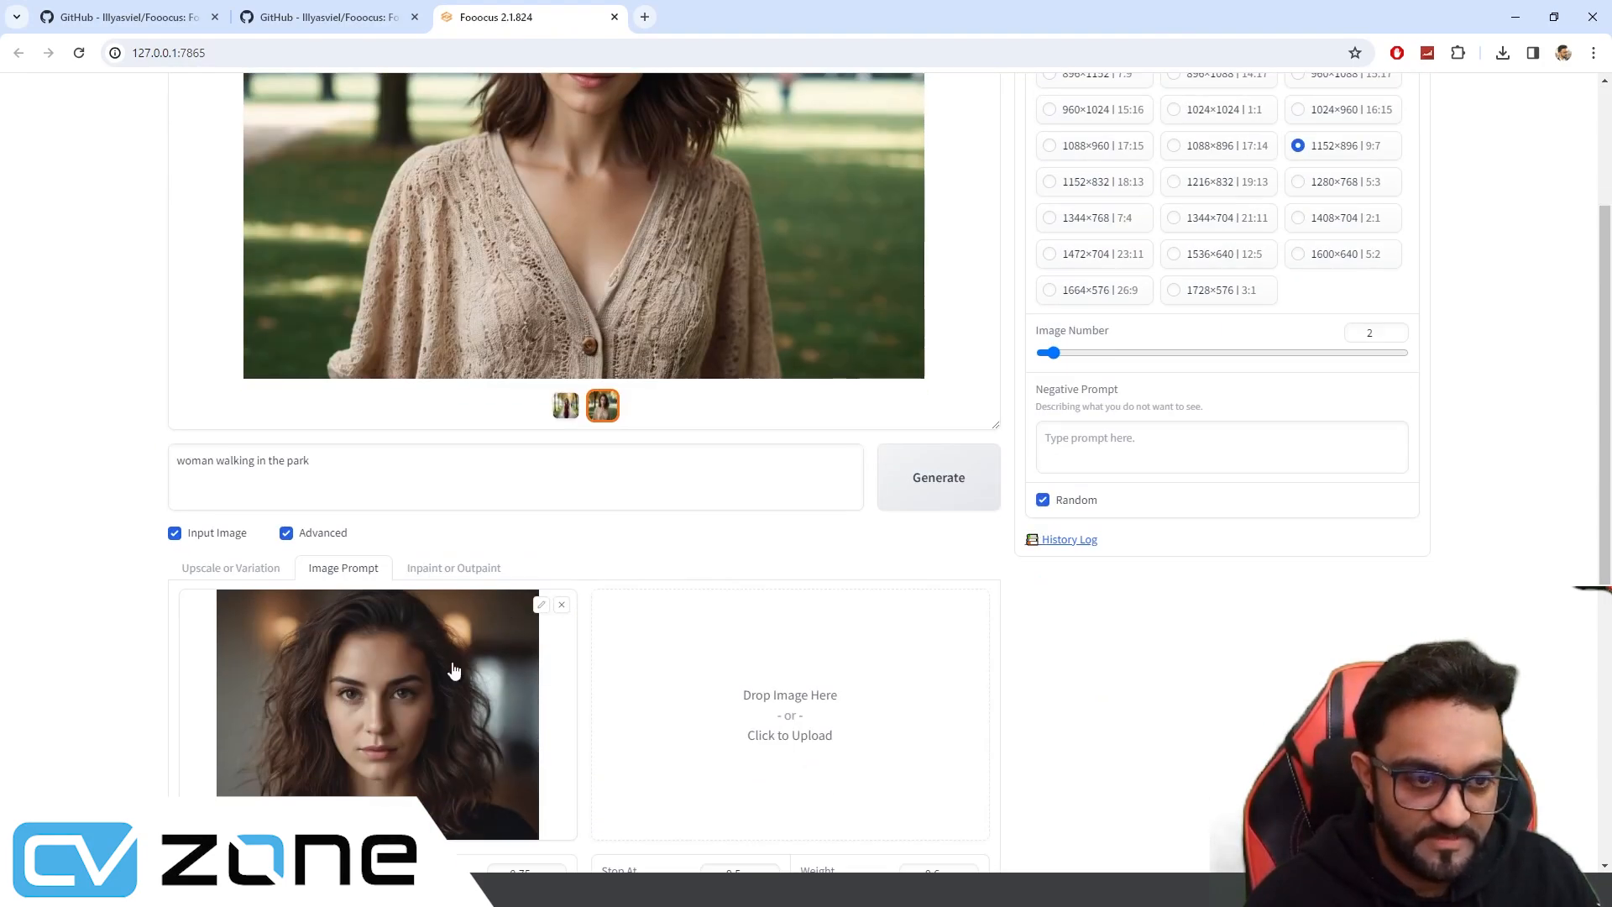
scroll(431, 715, "up", 3)
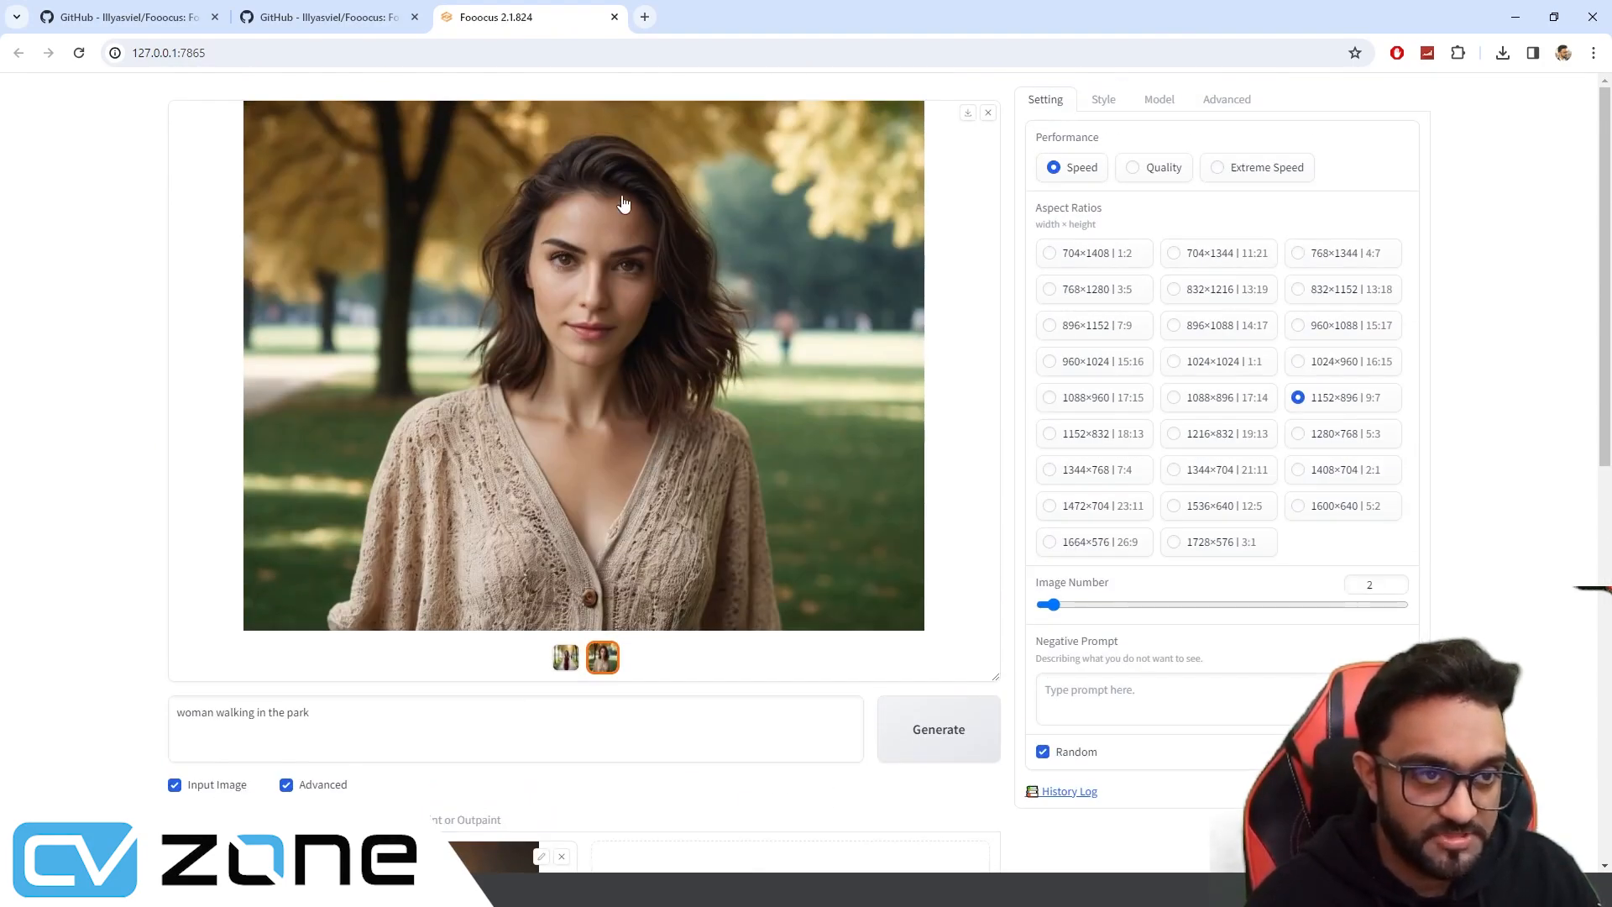
scroll(687, 288, "down", 5)
scroll(587, 529, "up", 5)
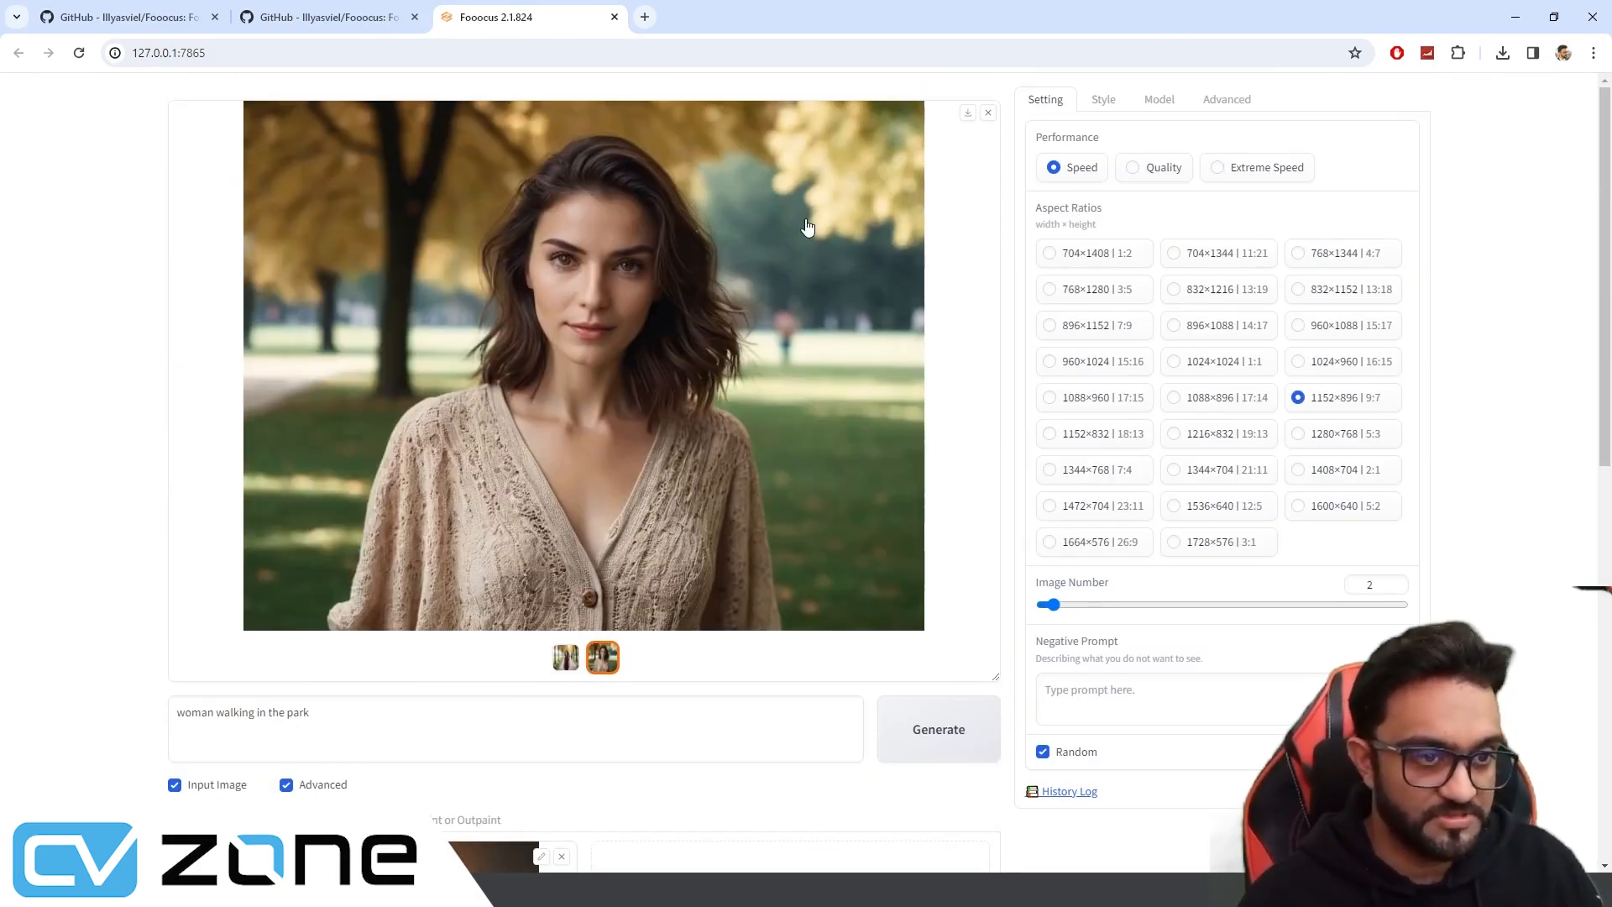
Set the performance to Quality and check the FaceSwap reference against the generated image
left_click(1163, 172)
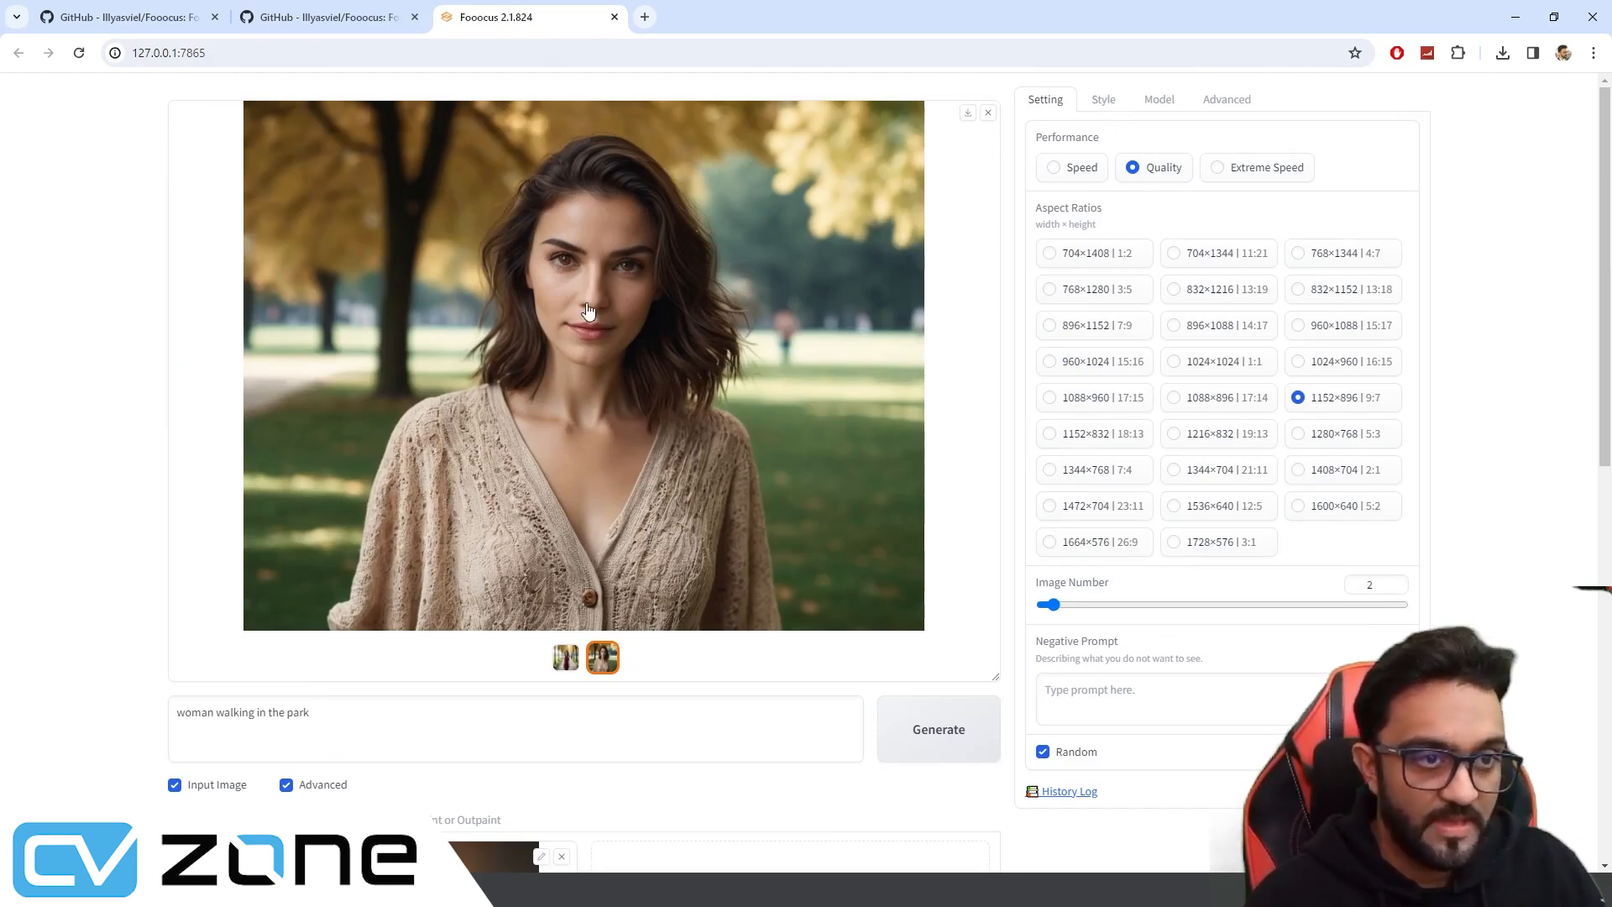
scroll(663, 546, "down", 3)
scroll(504, 604, "up", 3)
scroll(363, 656, "down", 5)
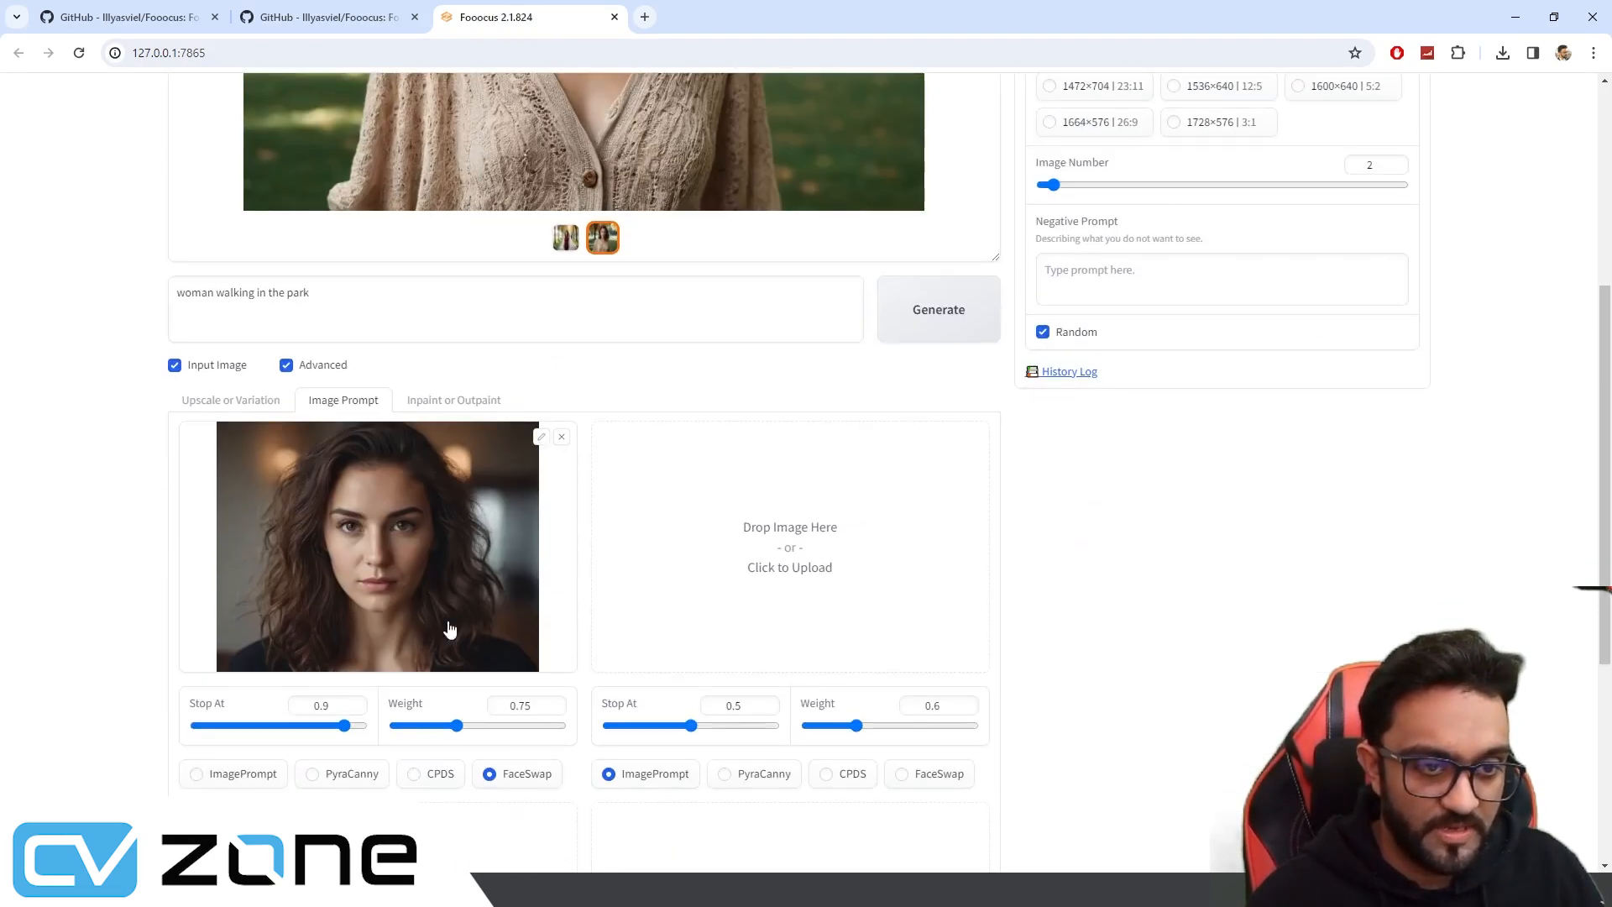
scroll(476, 561, "up", 5)
Select the Game Gta style and deselect Fooocus V2, Fooocus Enhance and Fooocus Sharp
left_click(1100, 101)
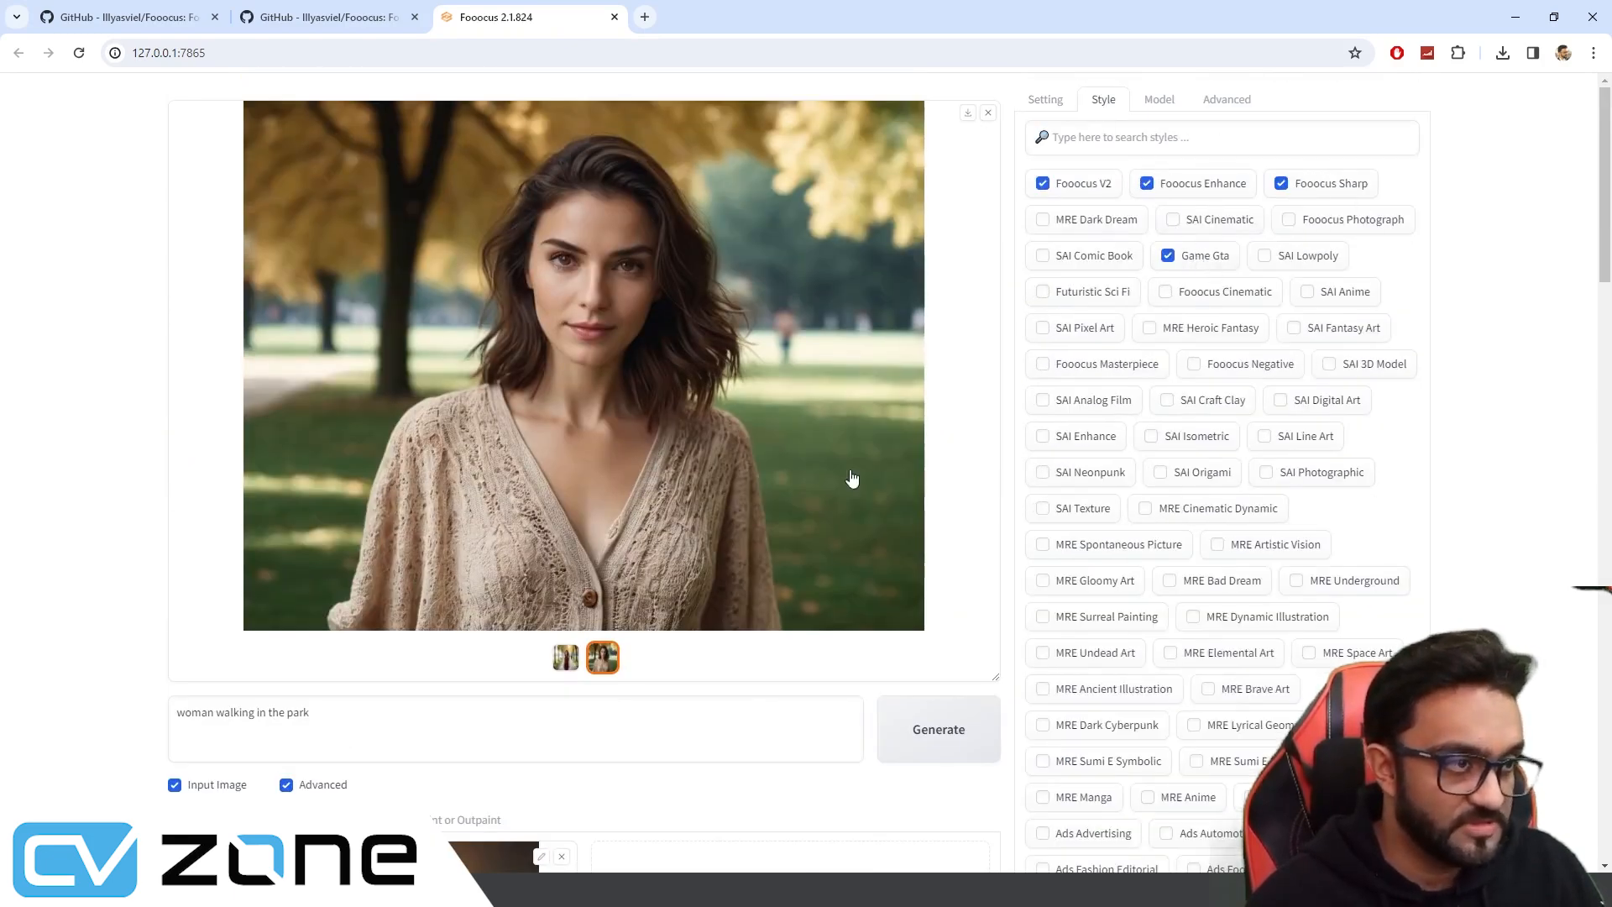
left_click(1147, 183)
left_click(1281, 183)
left_click(1043, 183)
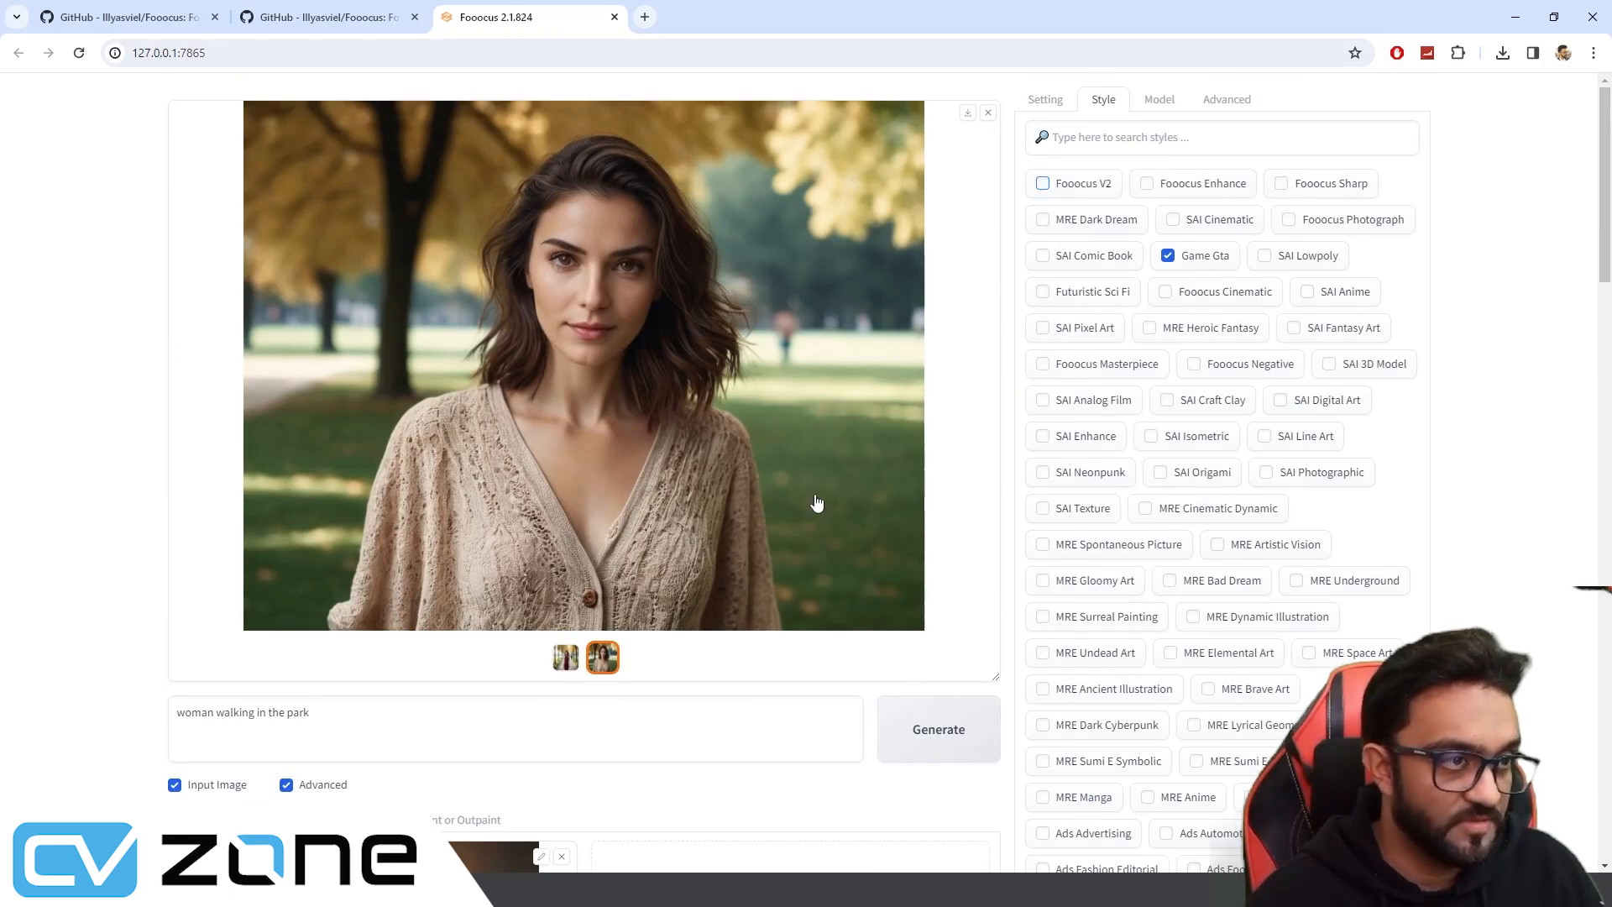
Generate new park images using only the Game Gta style
left_click(940, 738)
scroll(582, 493, "down", 3)
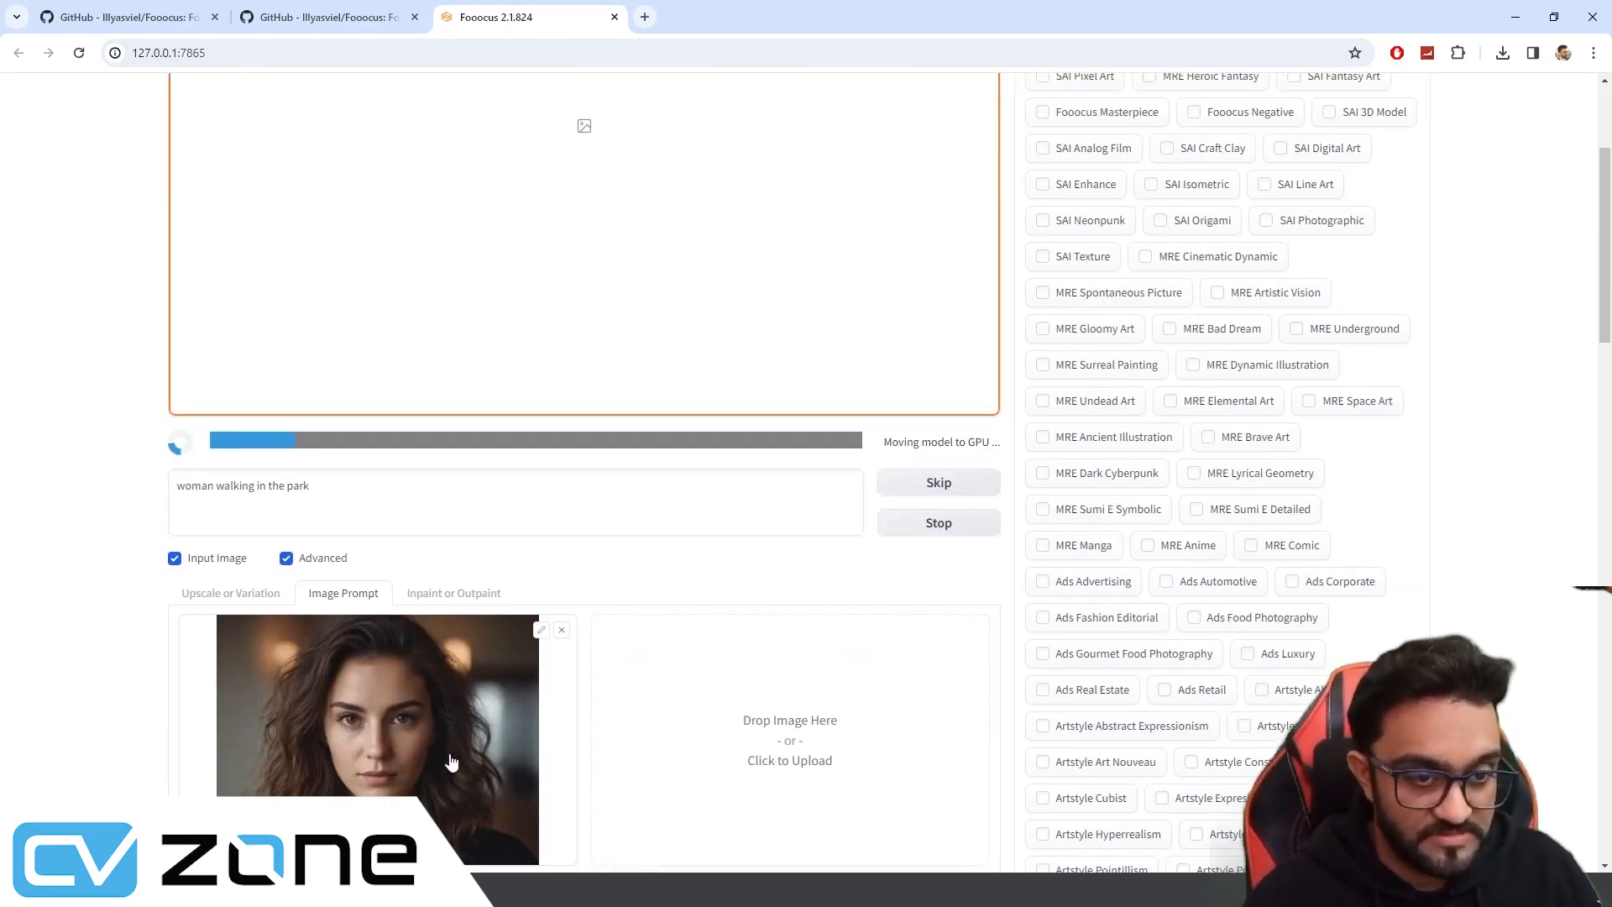
scroll(738, 78, "up", 3)
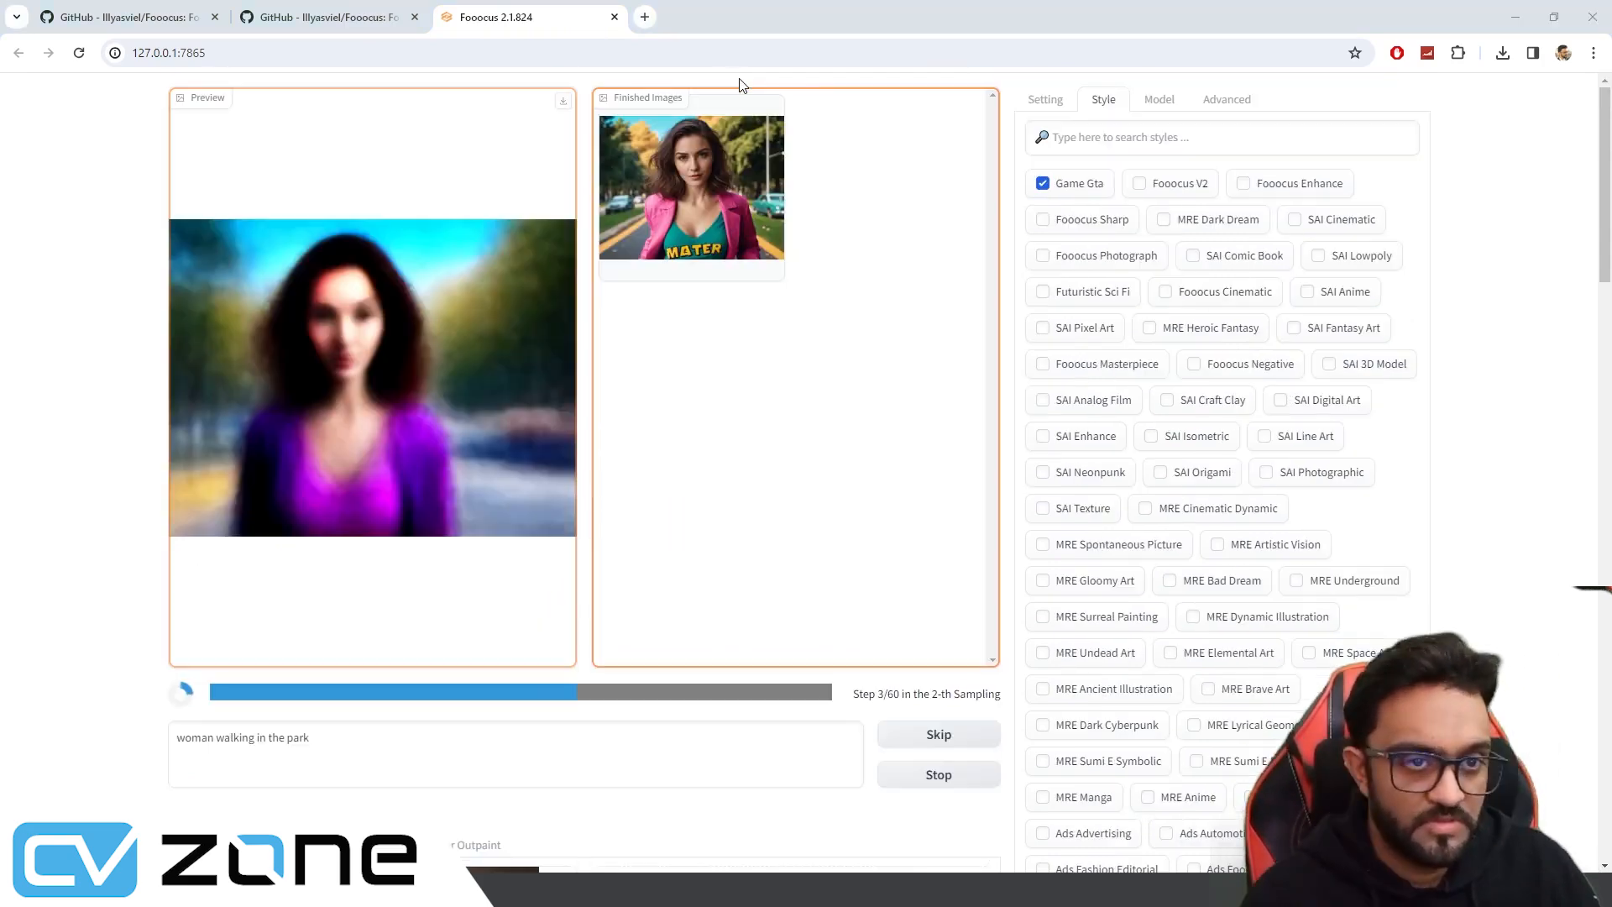
Enlarge the first finished Game Gta image, close it and compare its face with the reference portrait
left_click(741, 191)
left_click(897, 389)
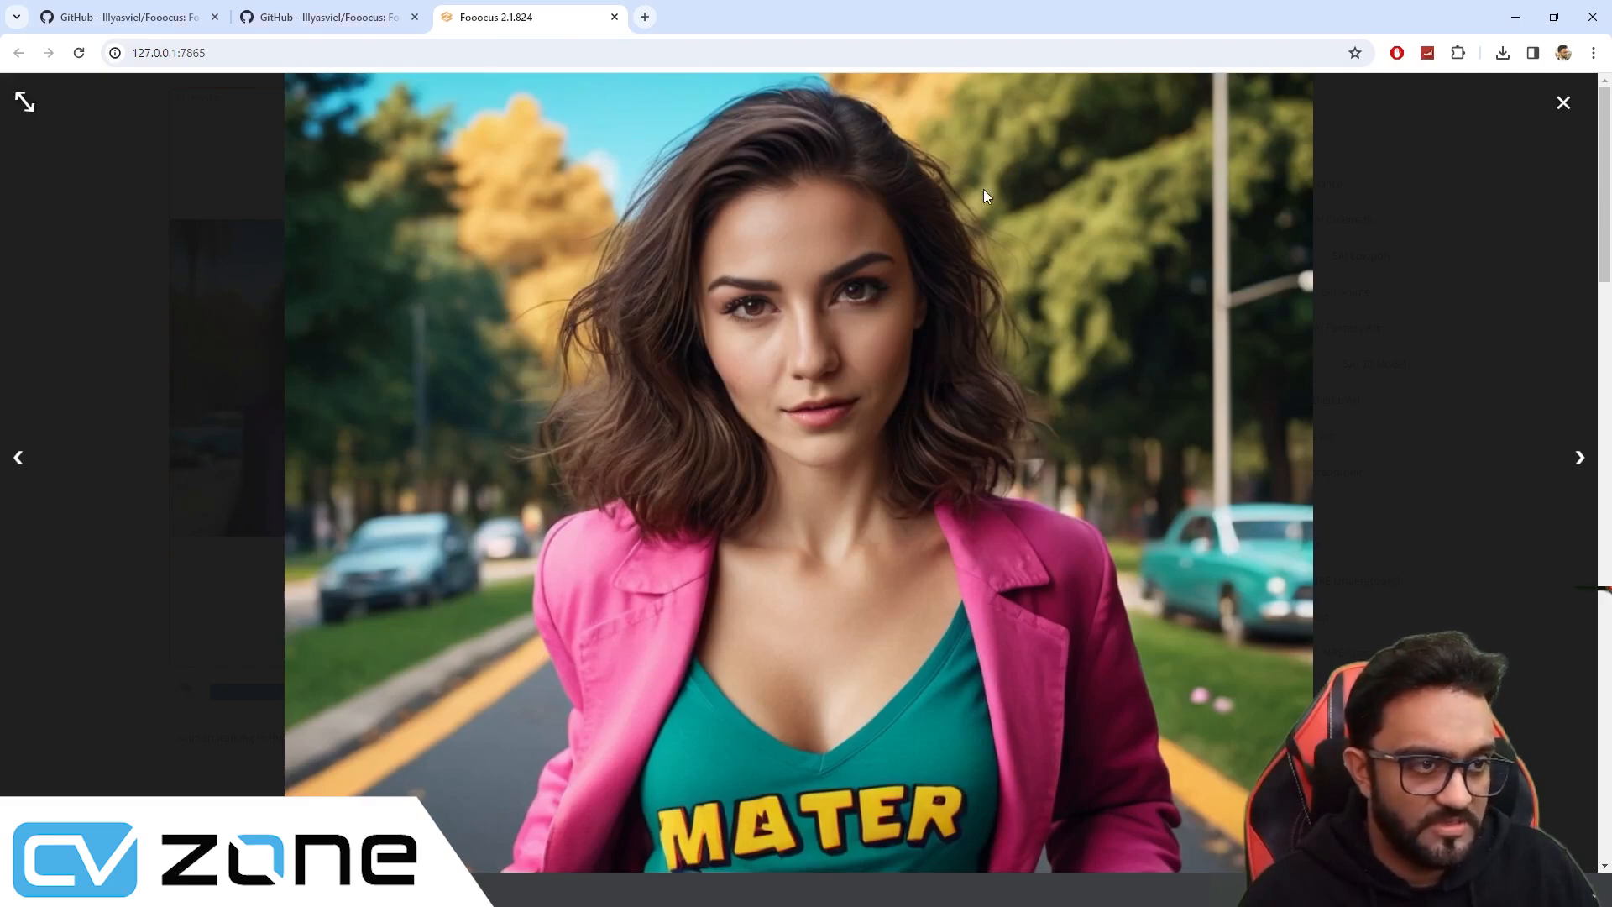
left_click(741, 259)
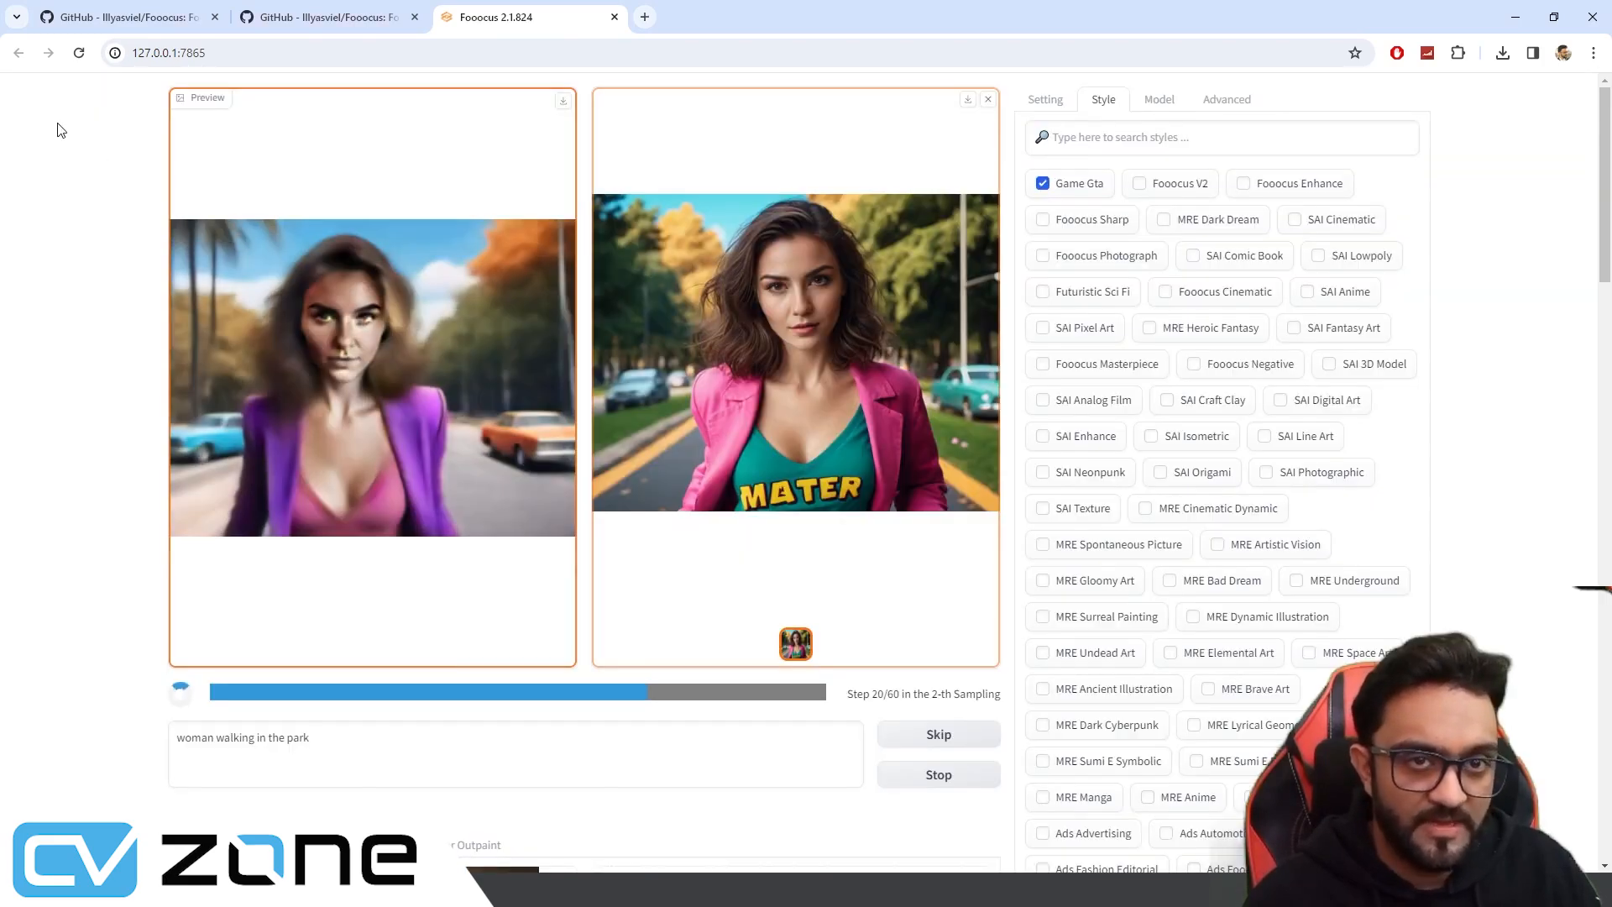
scroll(737, 280, "down", 4)
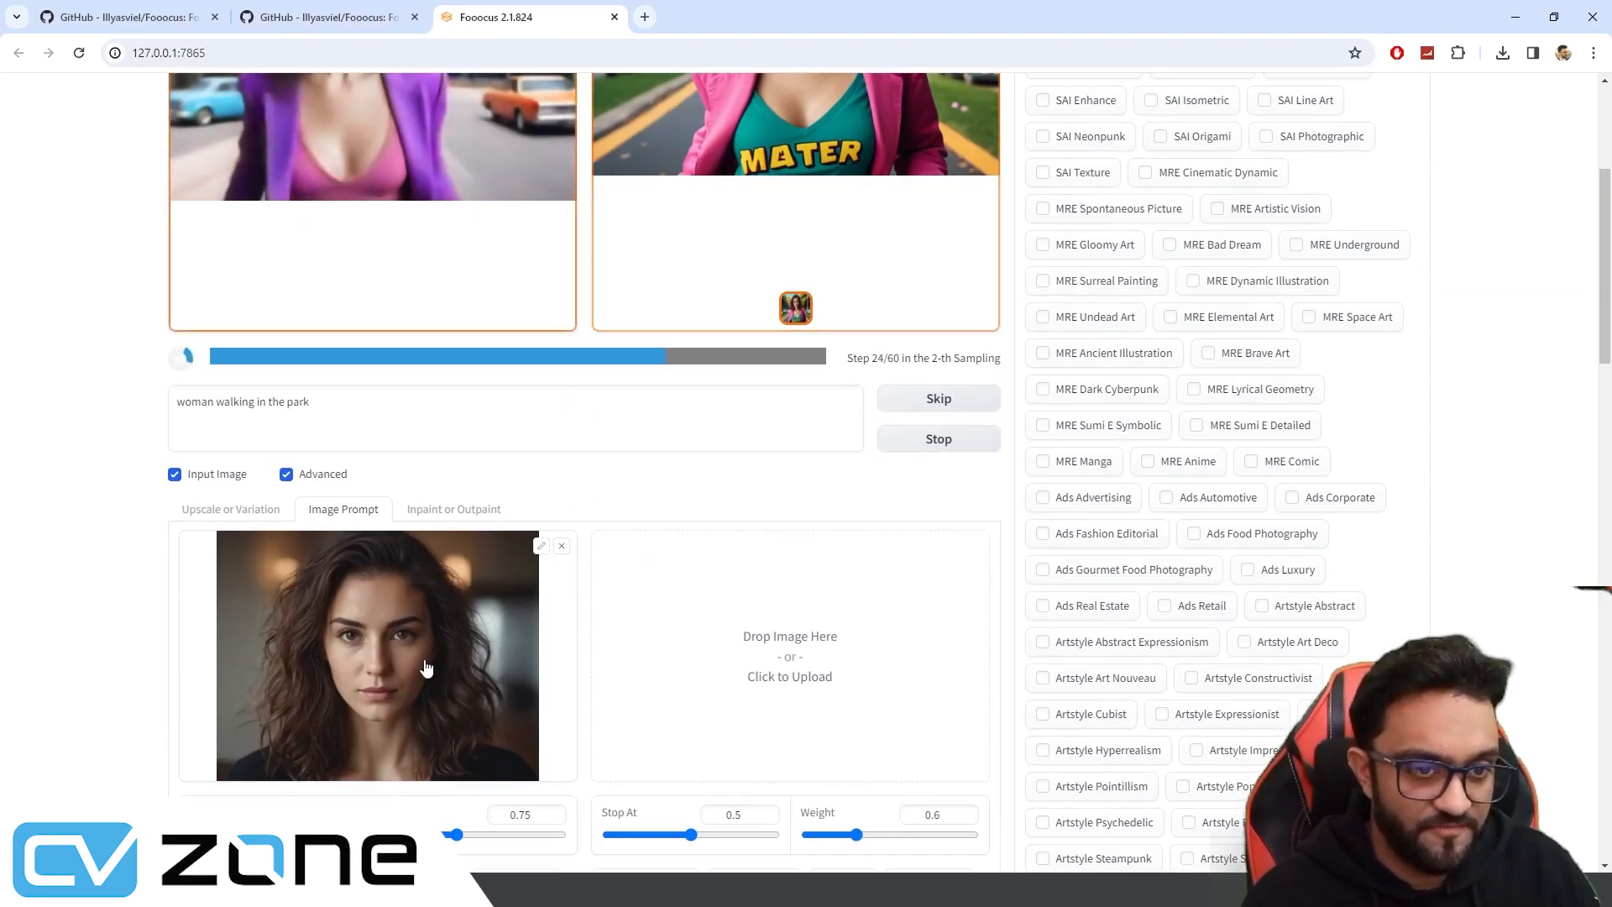
scroll(424, 669, "up", 4)
scroll(807, 288, "down", 4)
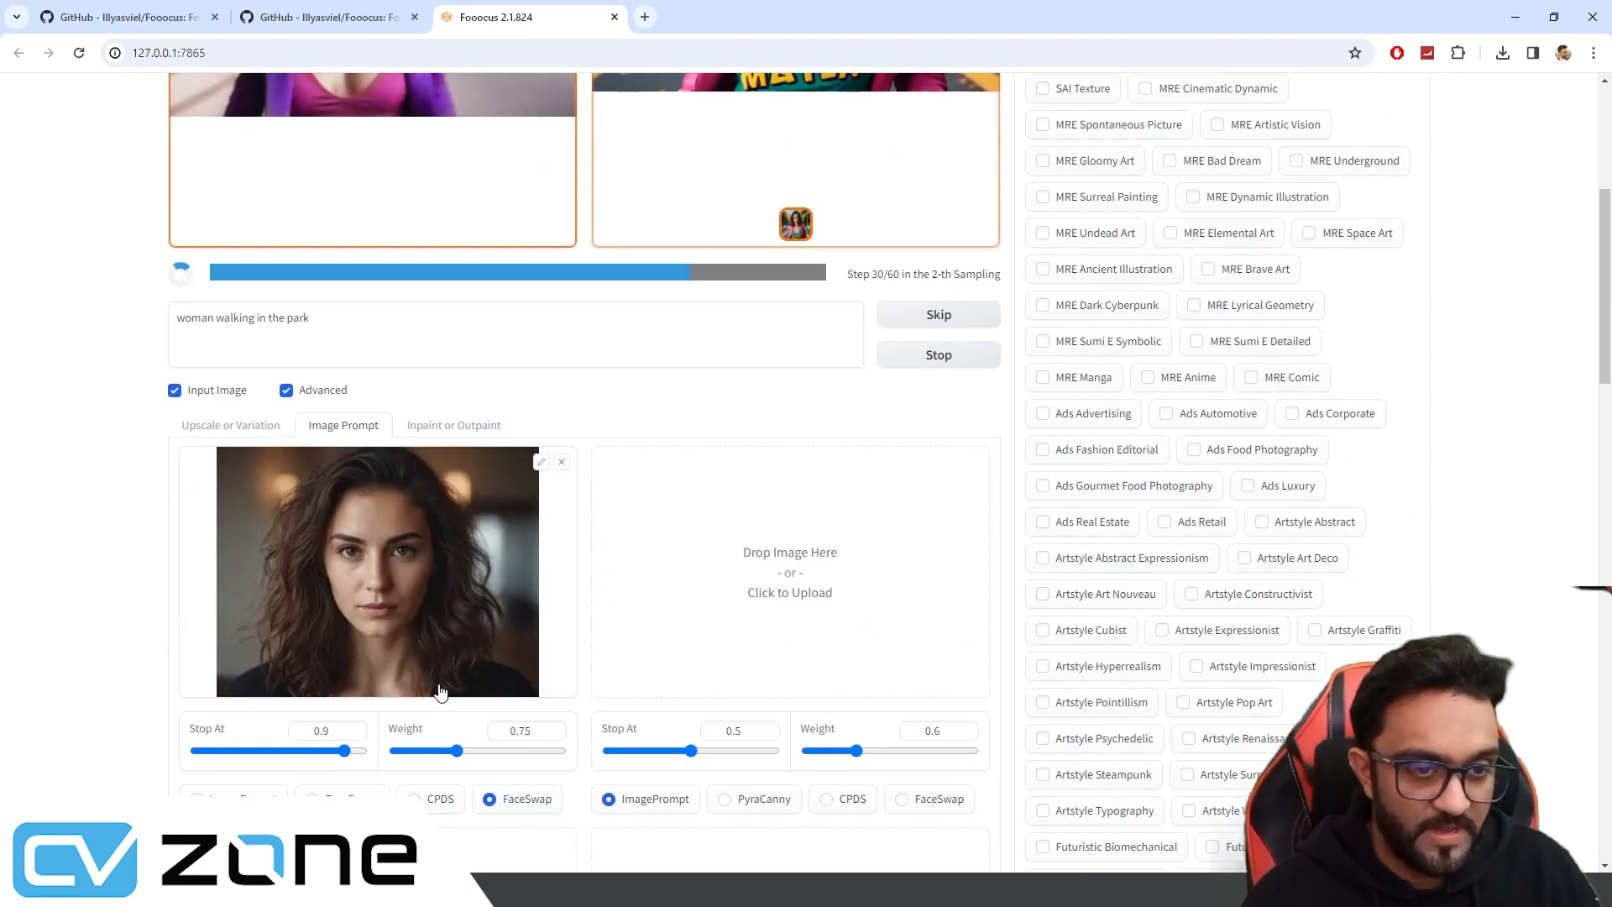
scroll(817, 425, "up", 4)
View the pink-jacket image enlarged once more and compare both Game Gta results with the reference portrait
left_click(816, 426)
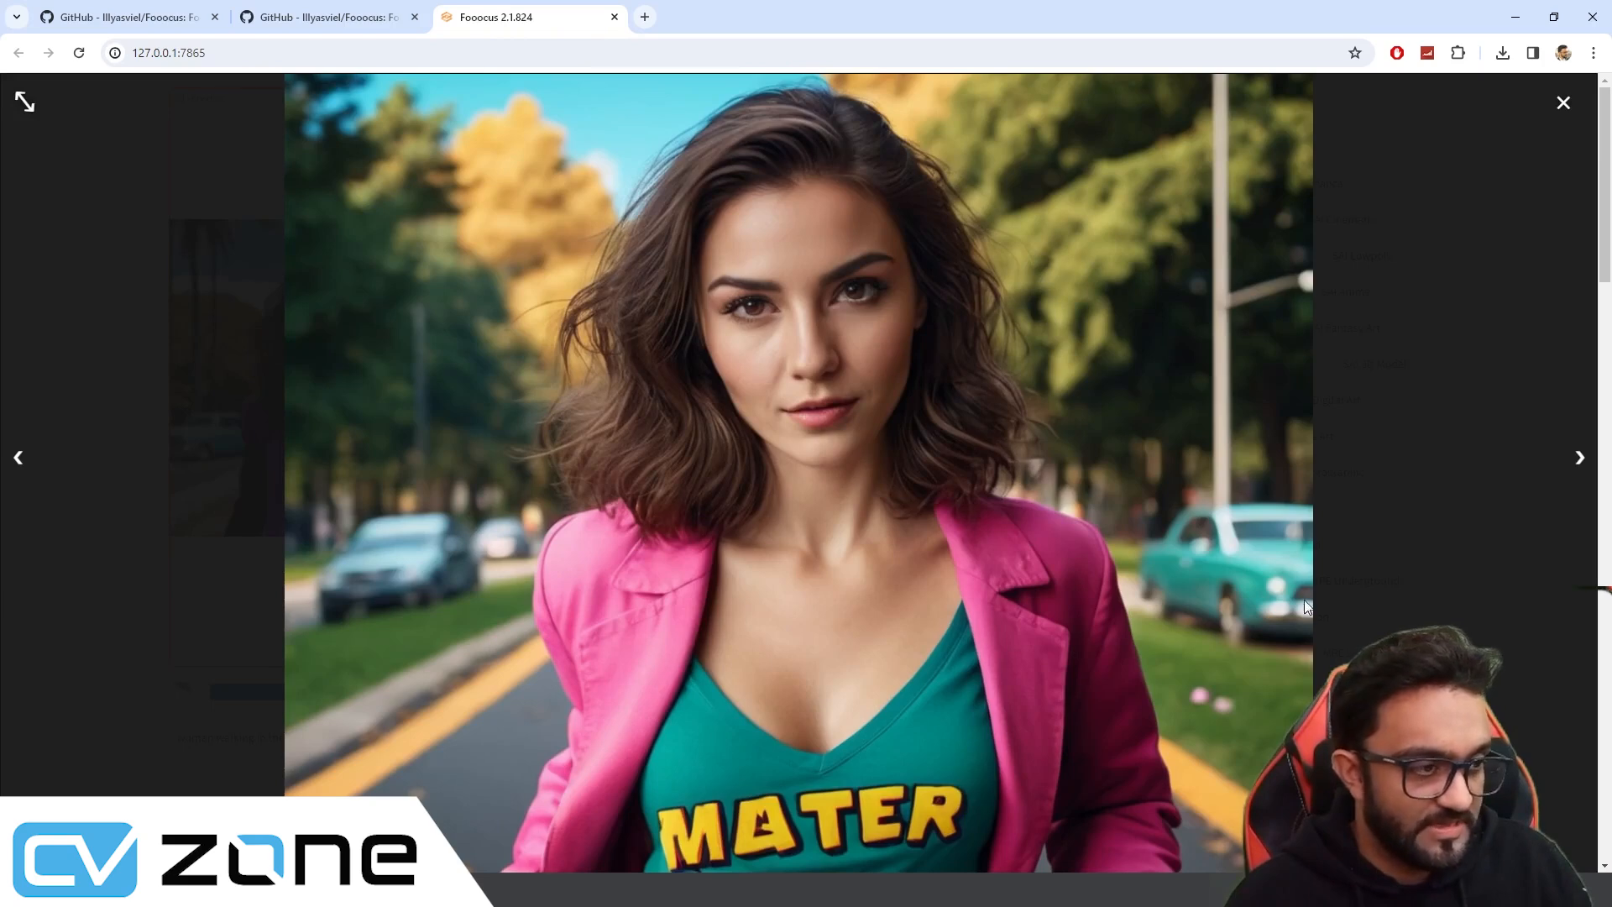
left_click(853, 416)
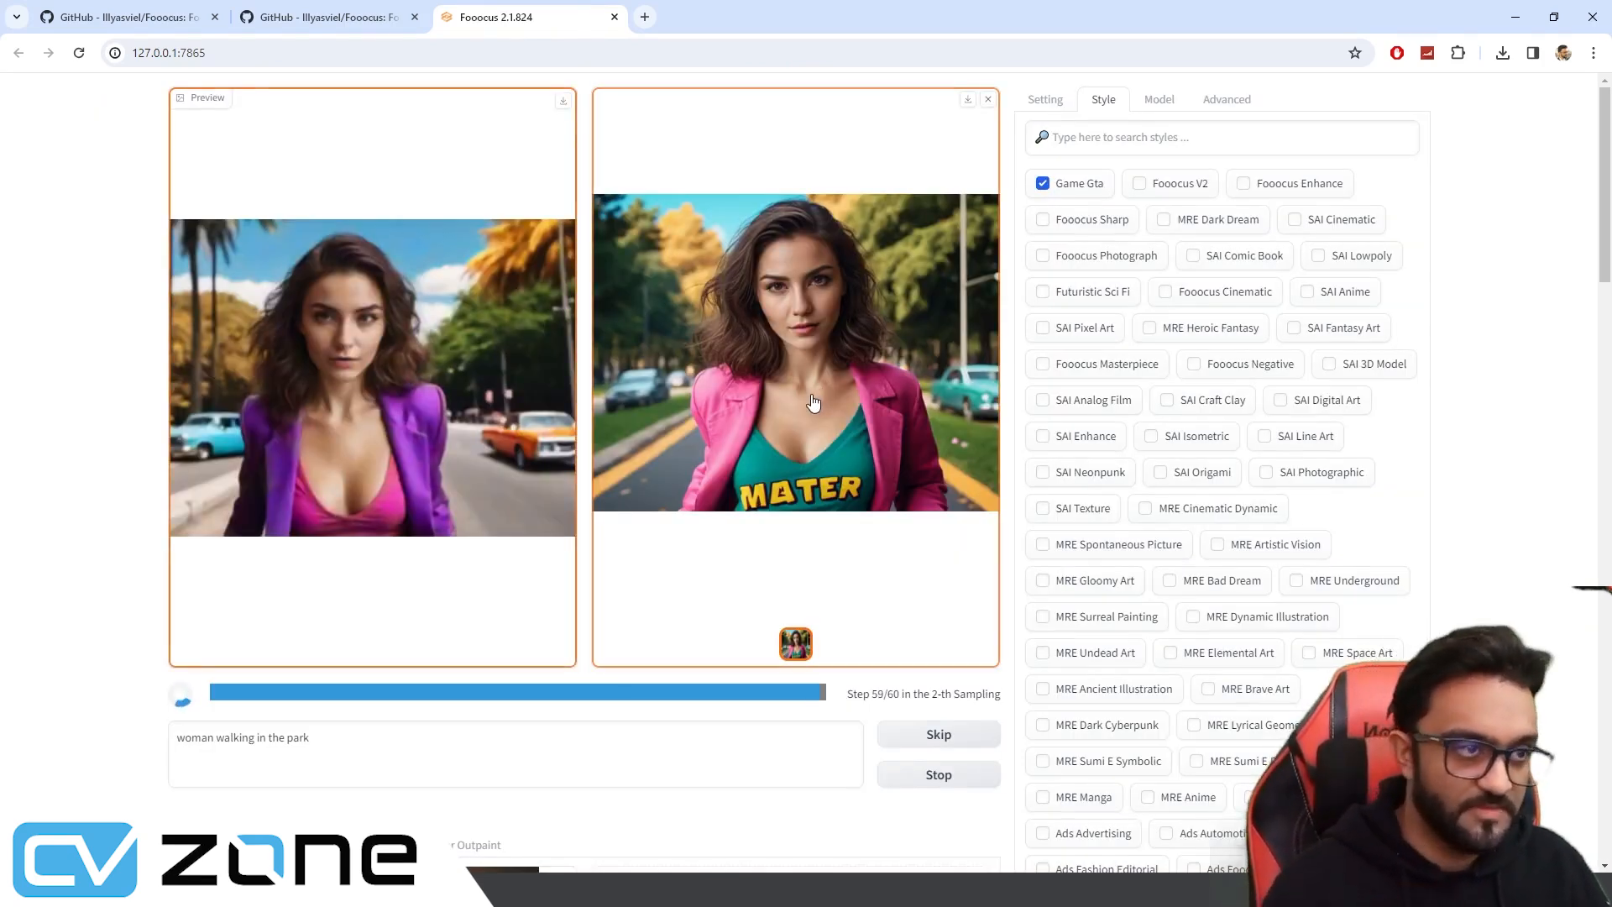
scroll(561, 453, "down", 5)
scroll(386, 511, "up", 5)
scroll(482, 671, "down", 3)
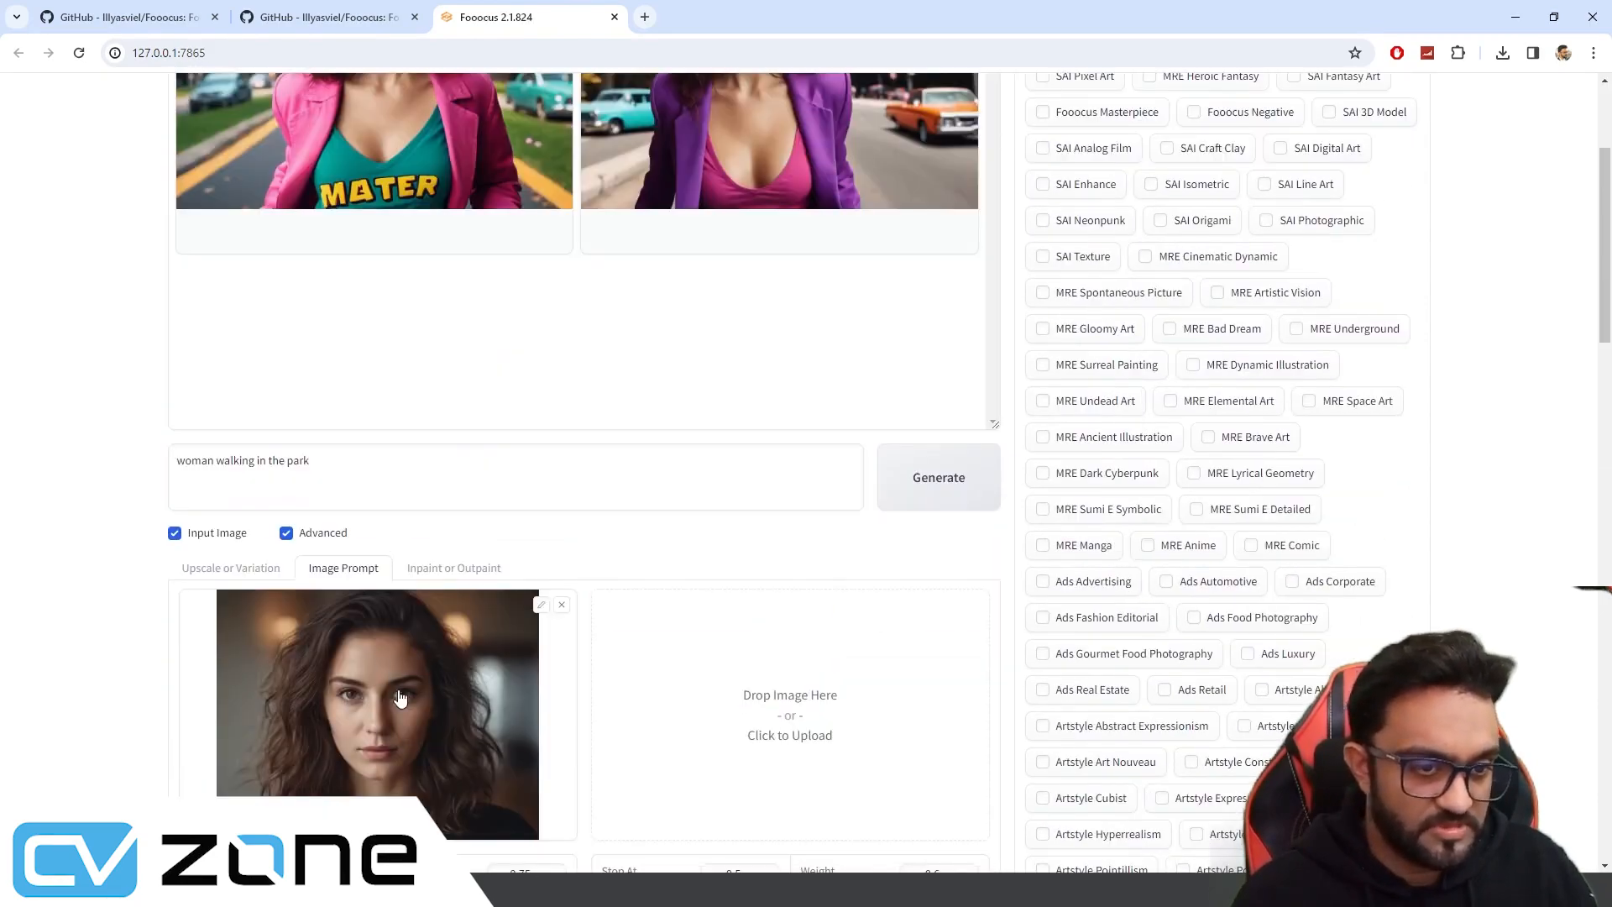
scroll(546, 706, "up", 3)
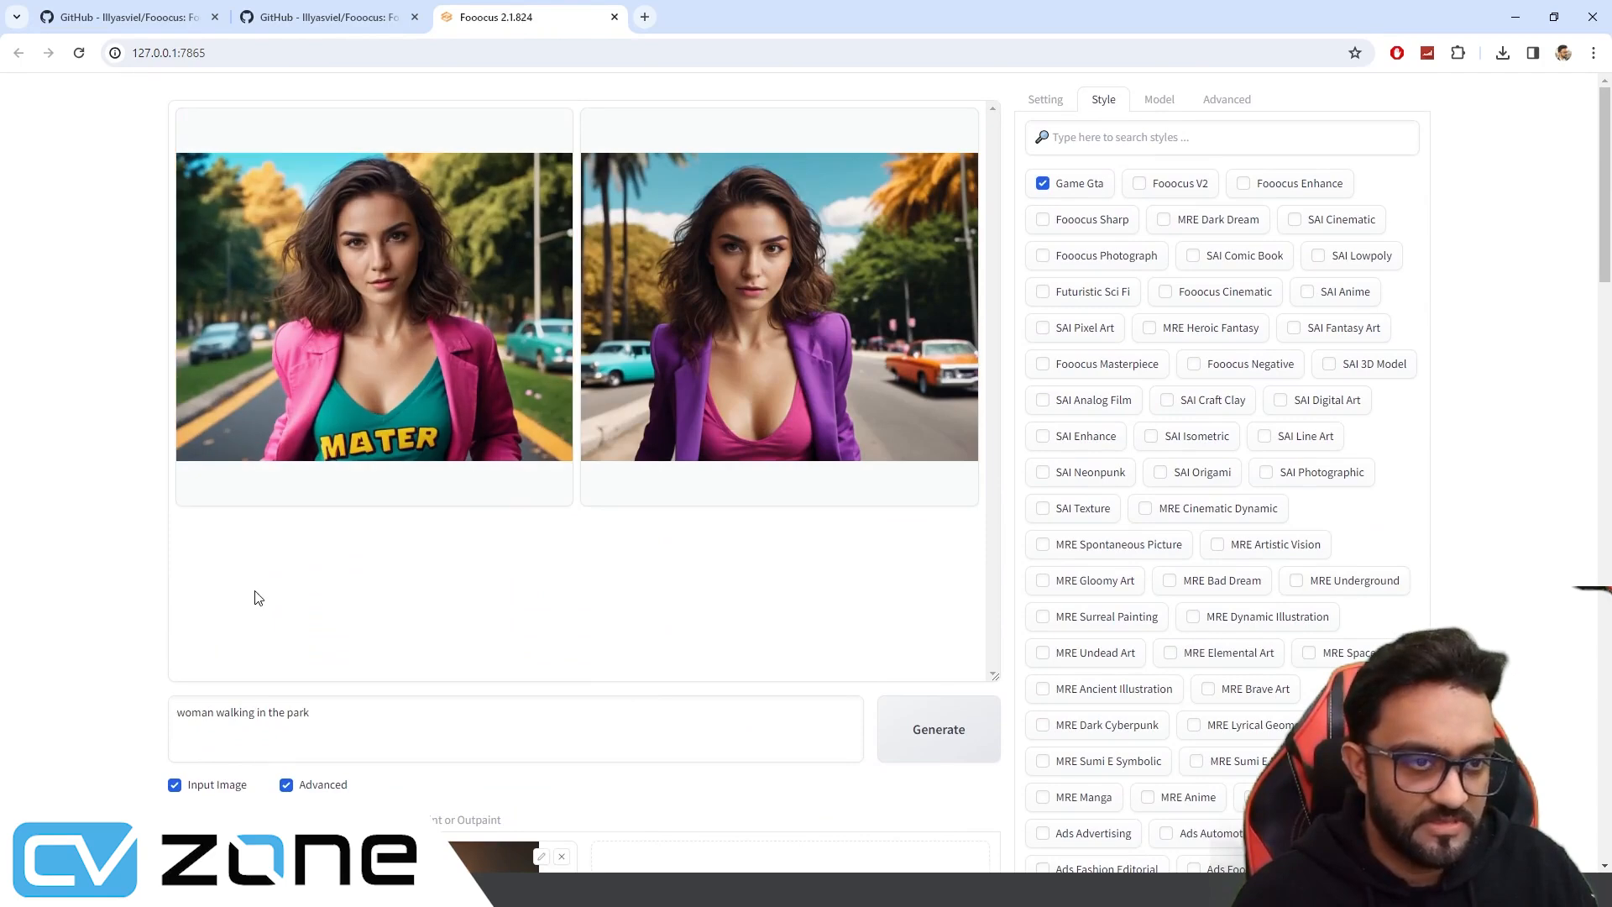
Remove the woman's portrait from the first Image Prompt reference slot
scroll(374, 576, "down", 4)
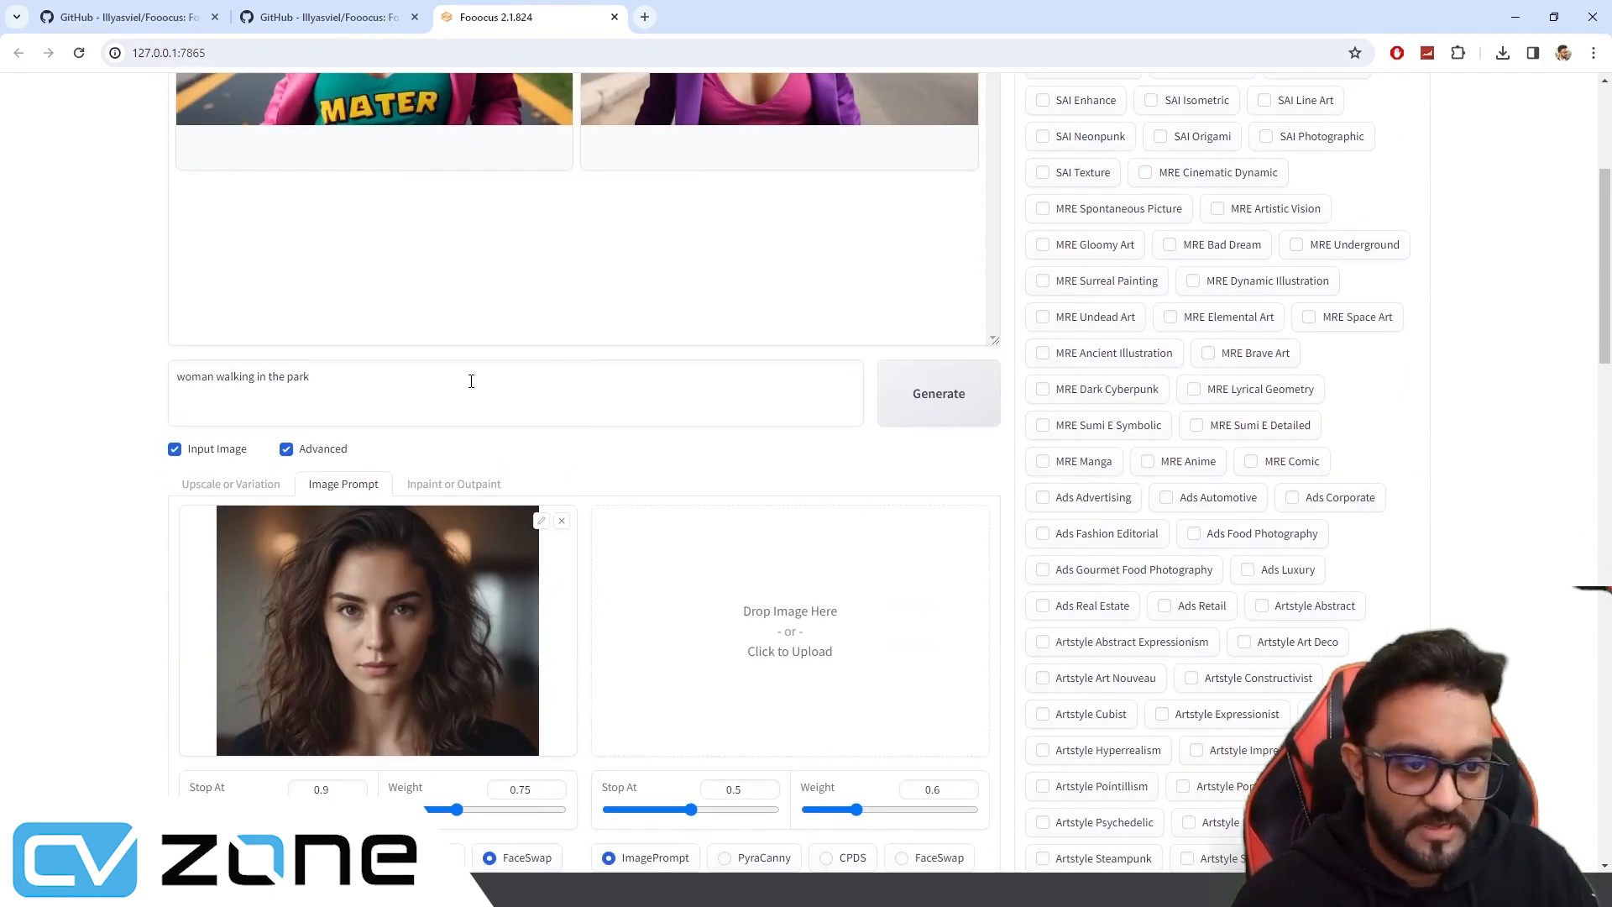
triple_click(407, 393)
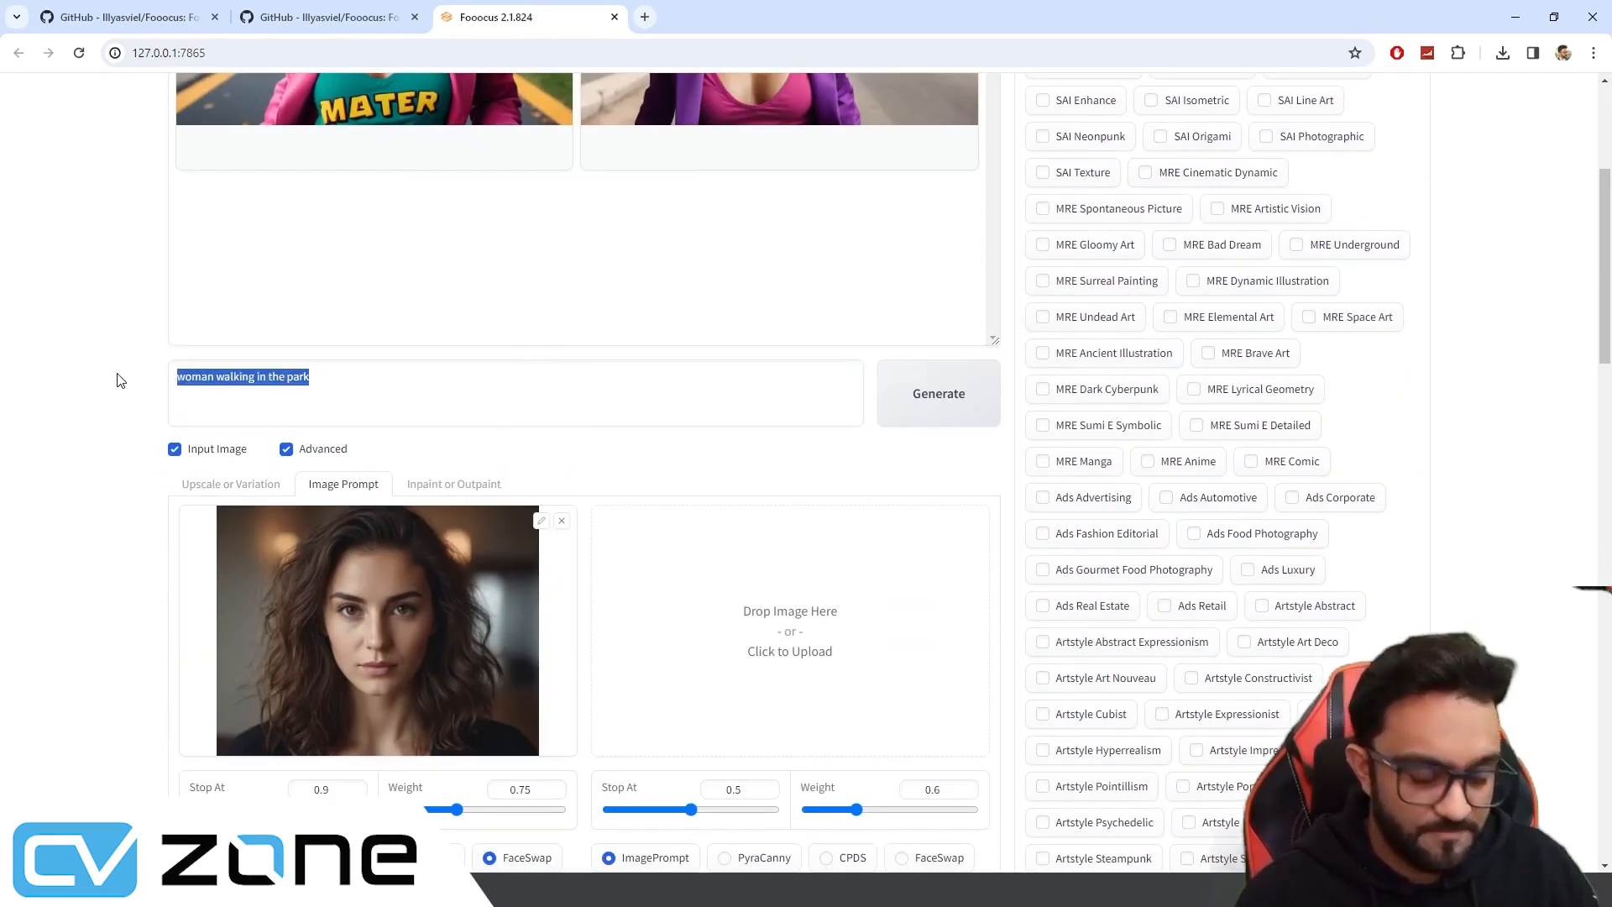
left_click(562, 523)
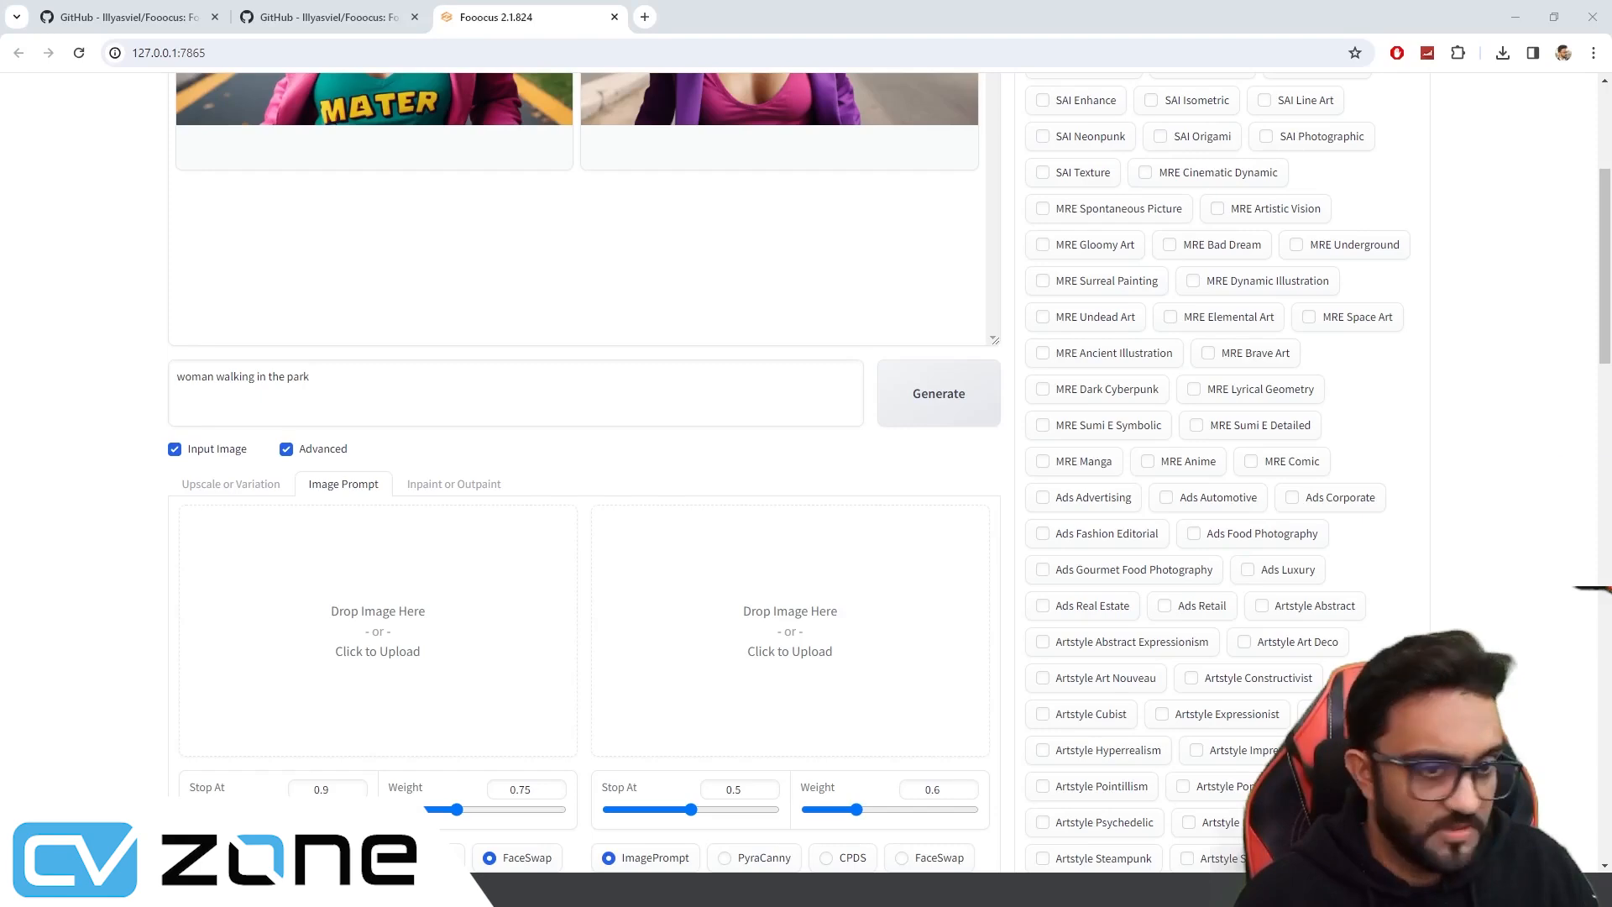
Load the photo of the man in the dark hoodie as the first Image Prompt reference and clear the text prompt
left_click_drag(508, 539, 452, 668)
triple_click(330, 400)
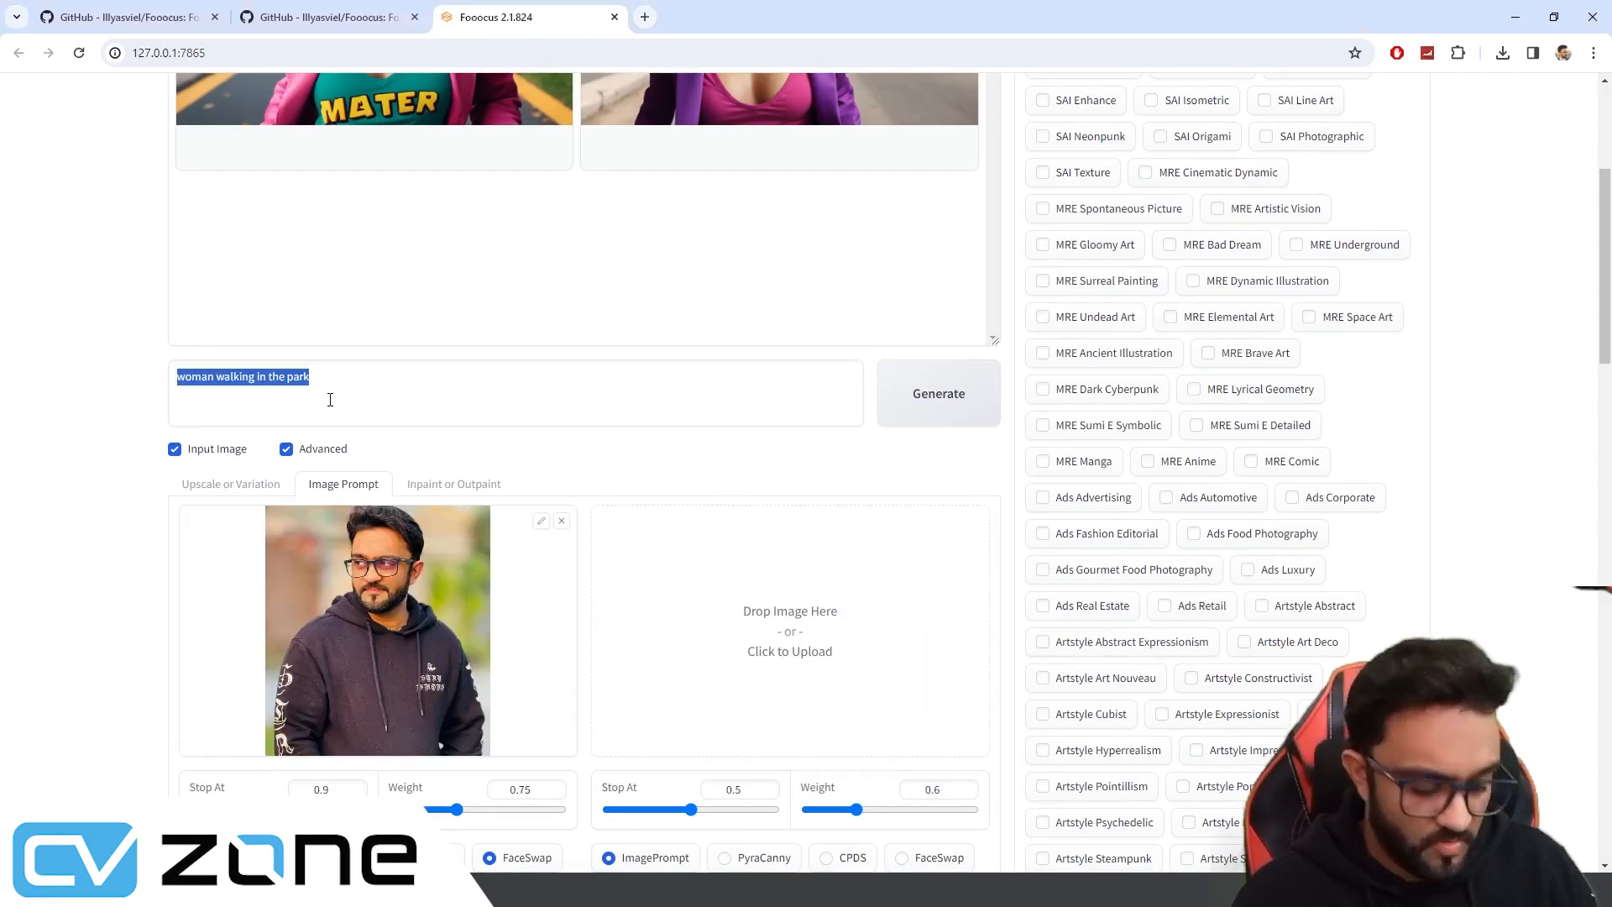
key("BackSpace")
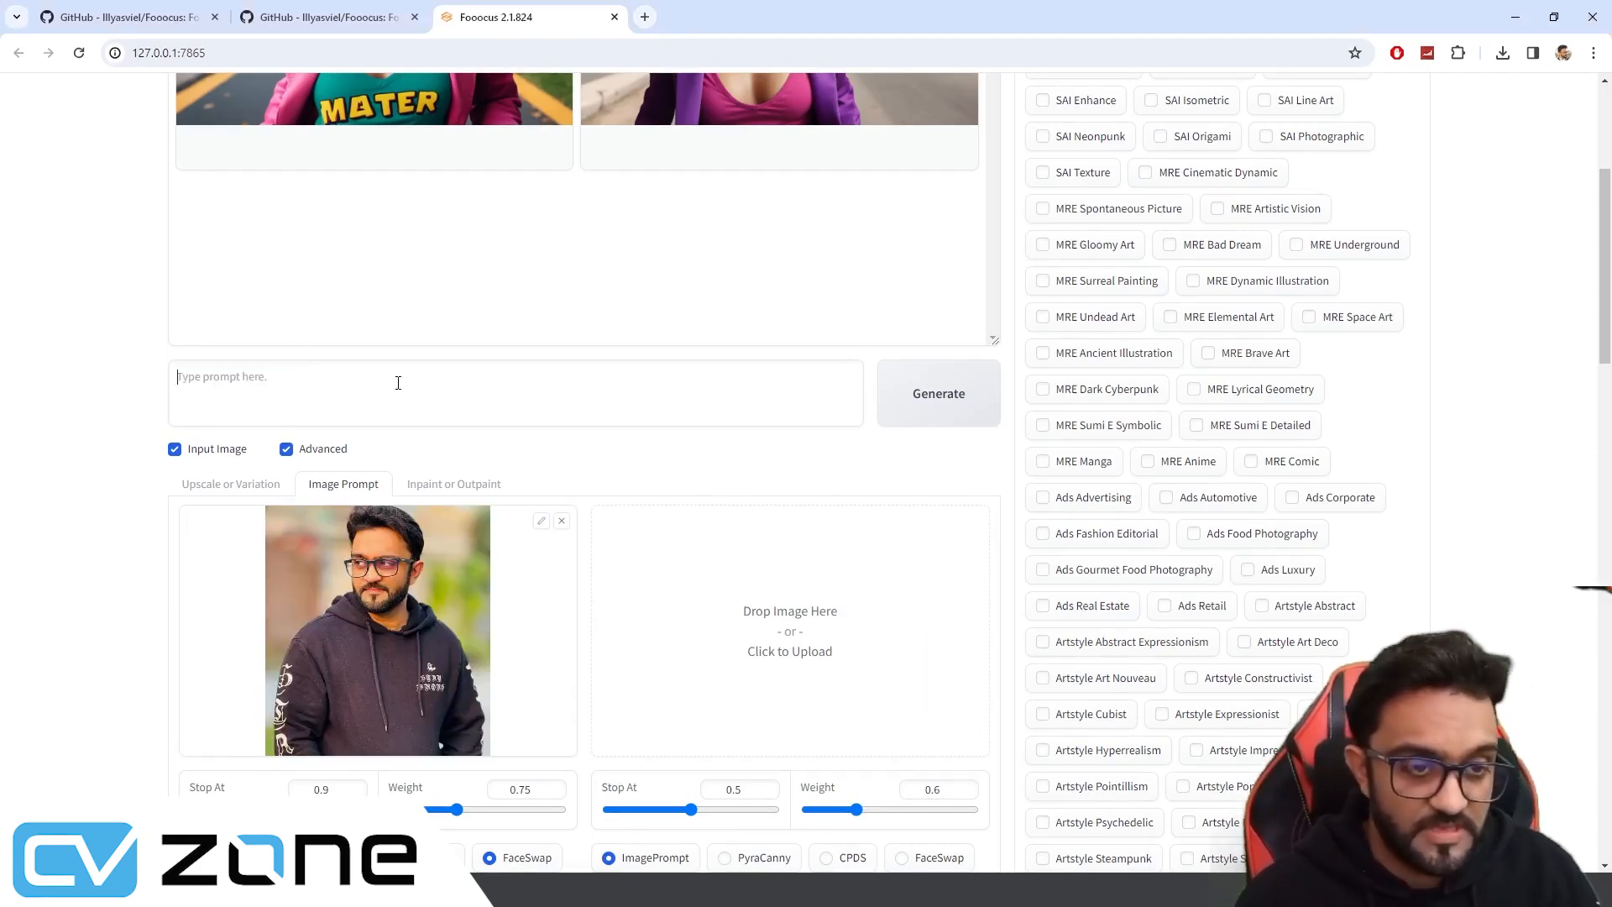
Set the first reference to ImagePrompt mode and generate images with the Game Gta style and an empty prompt
scroll(456, 524, "down", 3)
left_click(293, 605)
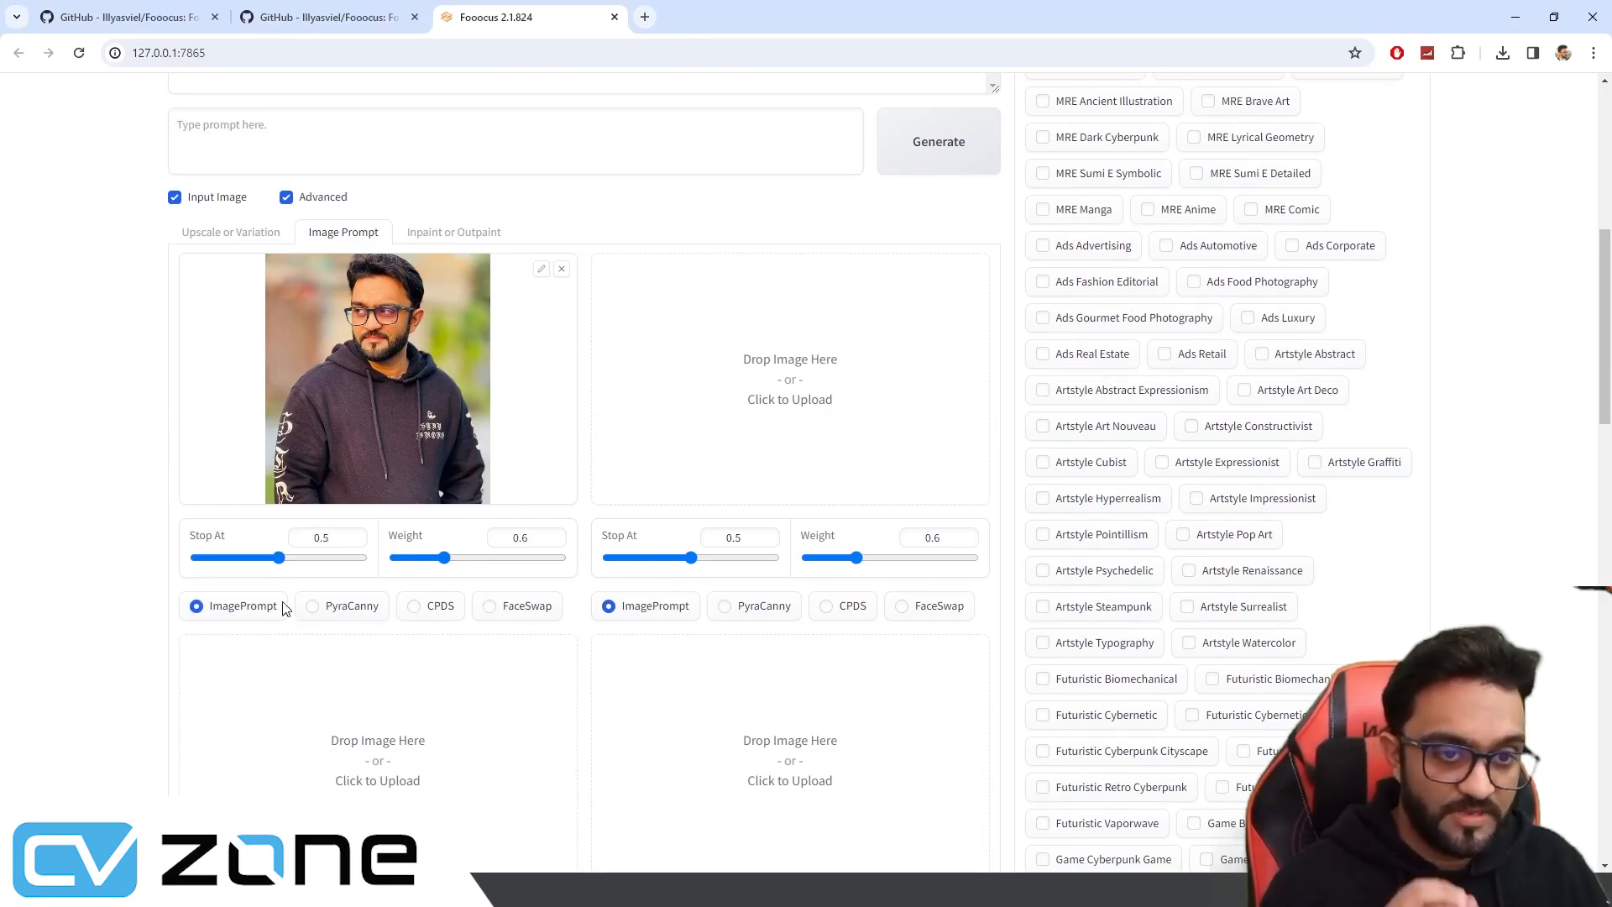
scroll(247, 623, "up", 7)
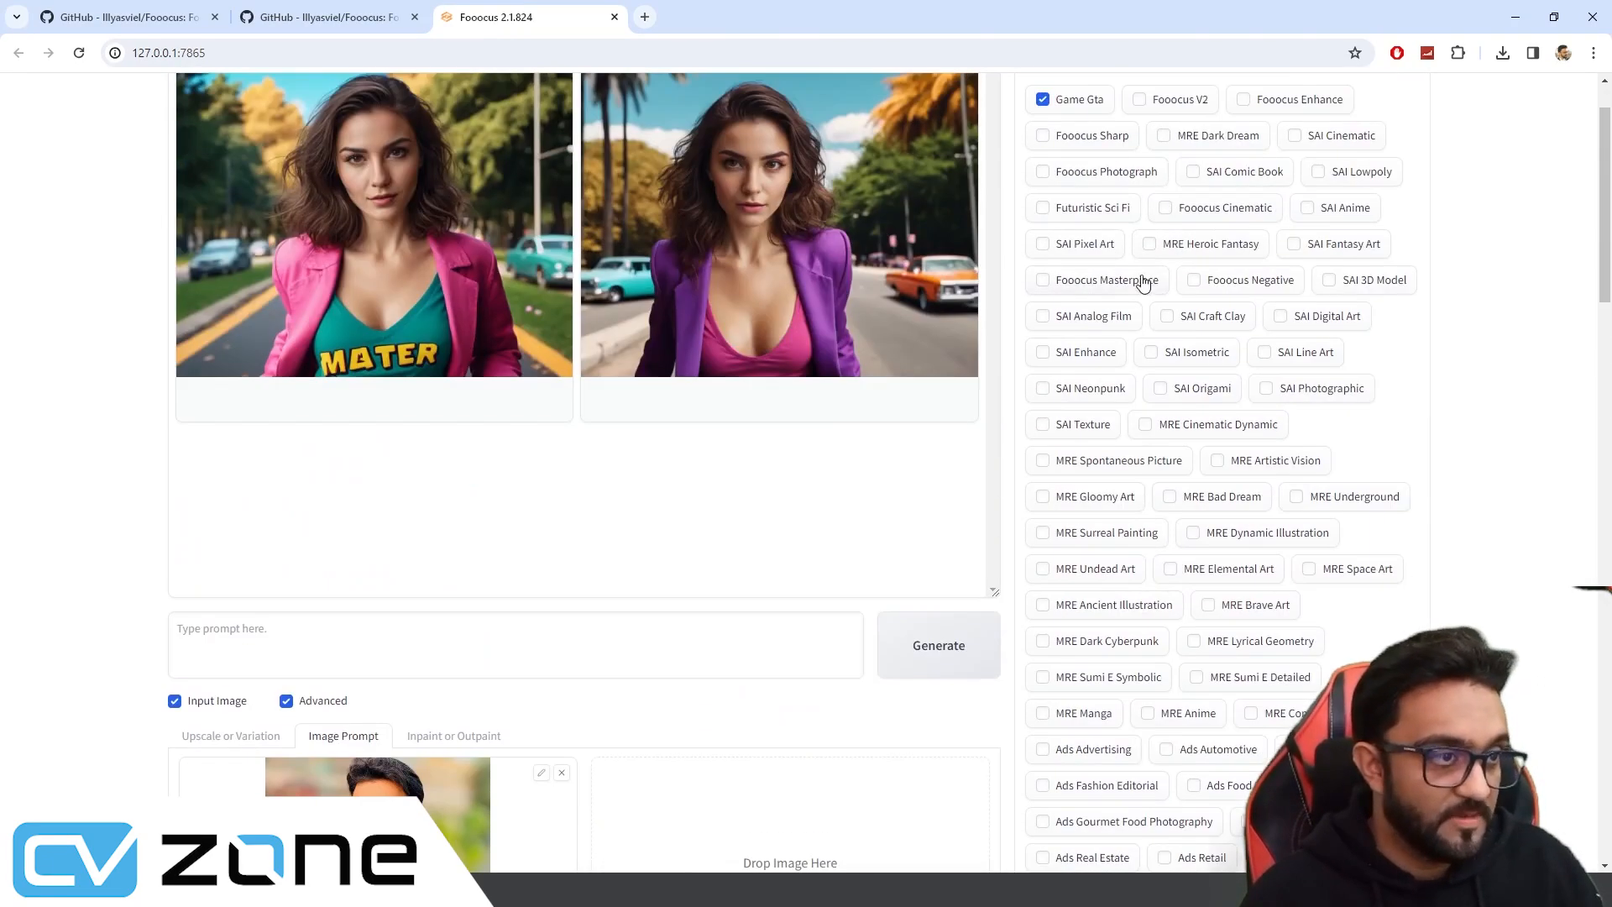
scroll(760, 227, "down", 3)
left_click(938, 487)
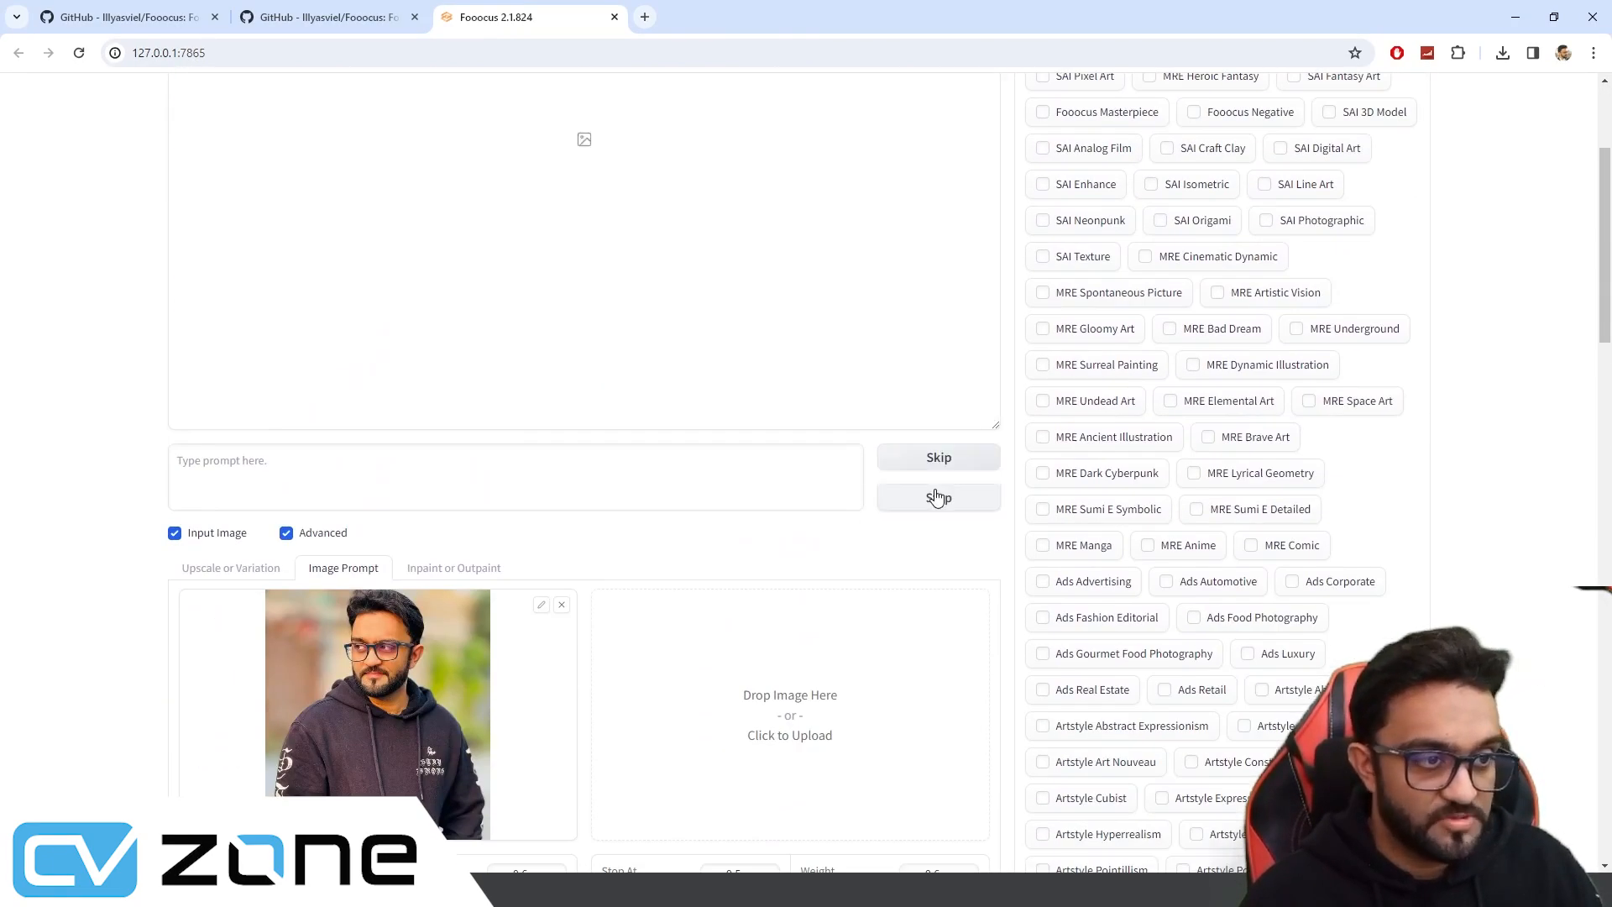
scroll(593, 603, "up", 3)
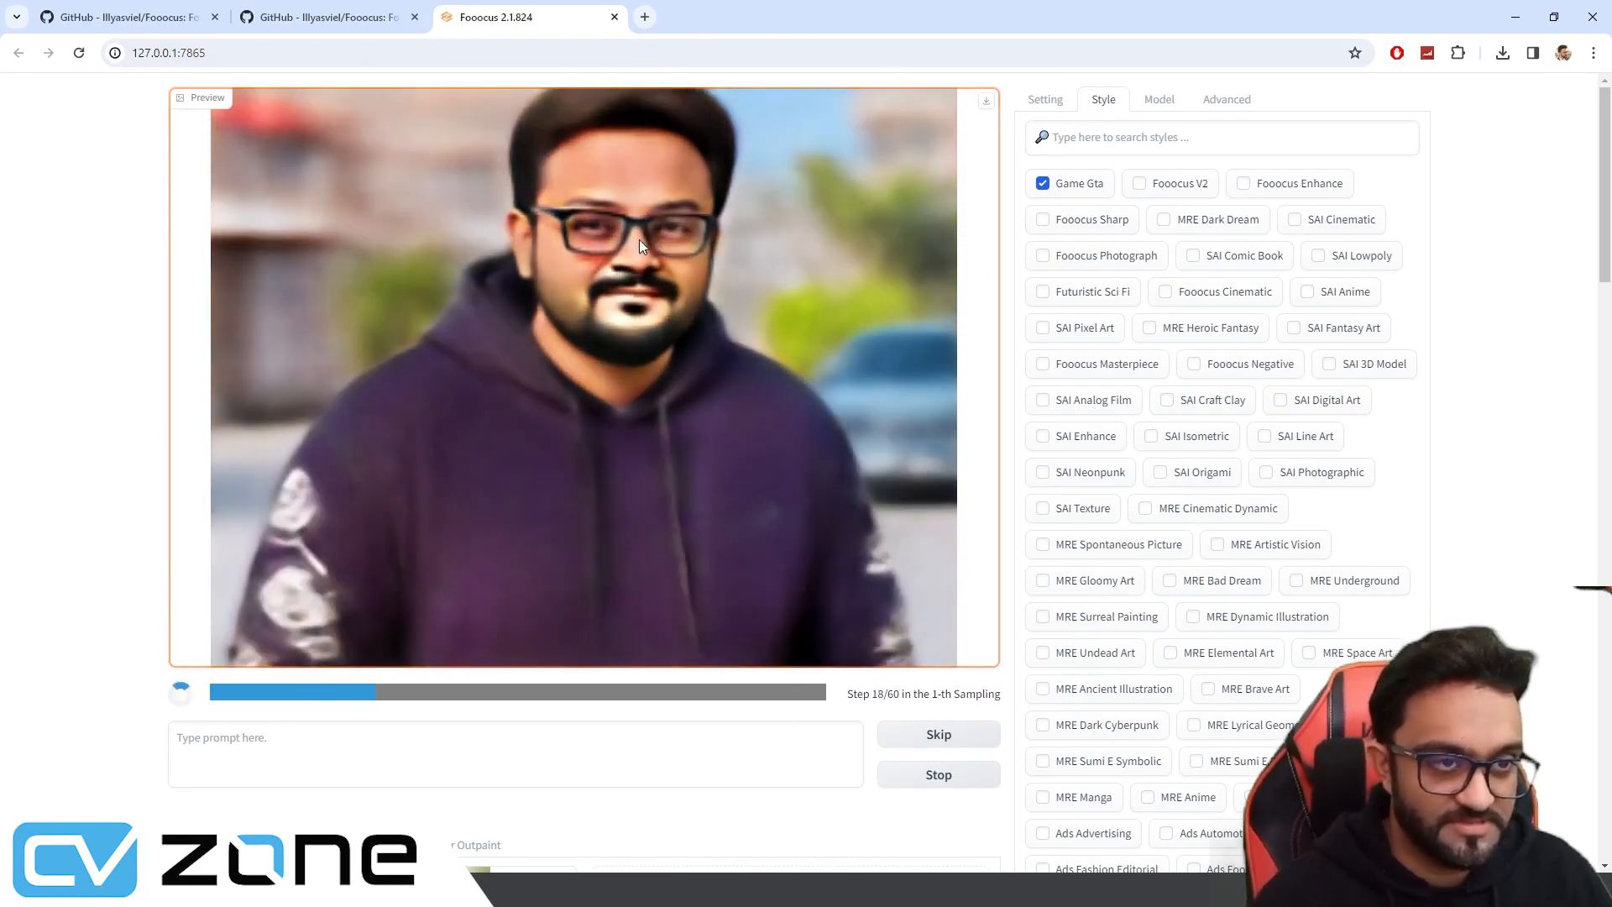
Compare the developing preview with the man's reference portrait while the first image is generated
scroll(694, 370, "down", 5)
scroll(652, 294, "up", 5)
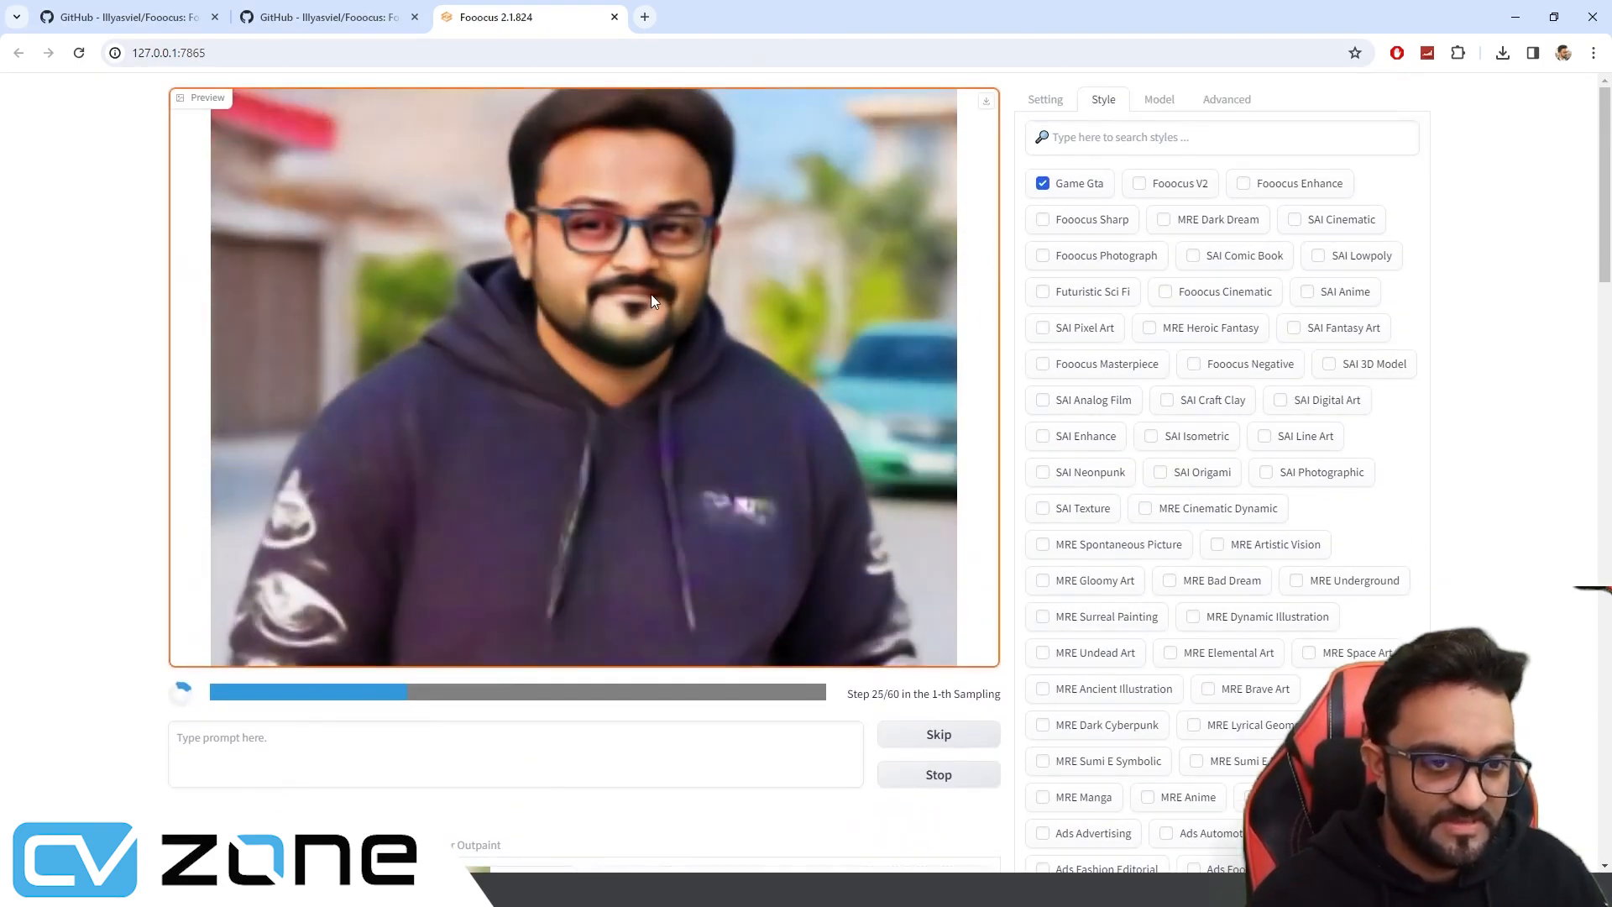
scroll(677, 364, "down", 4)
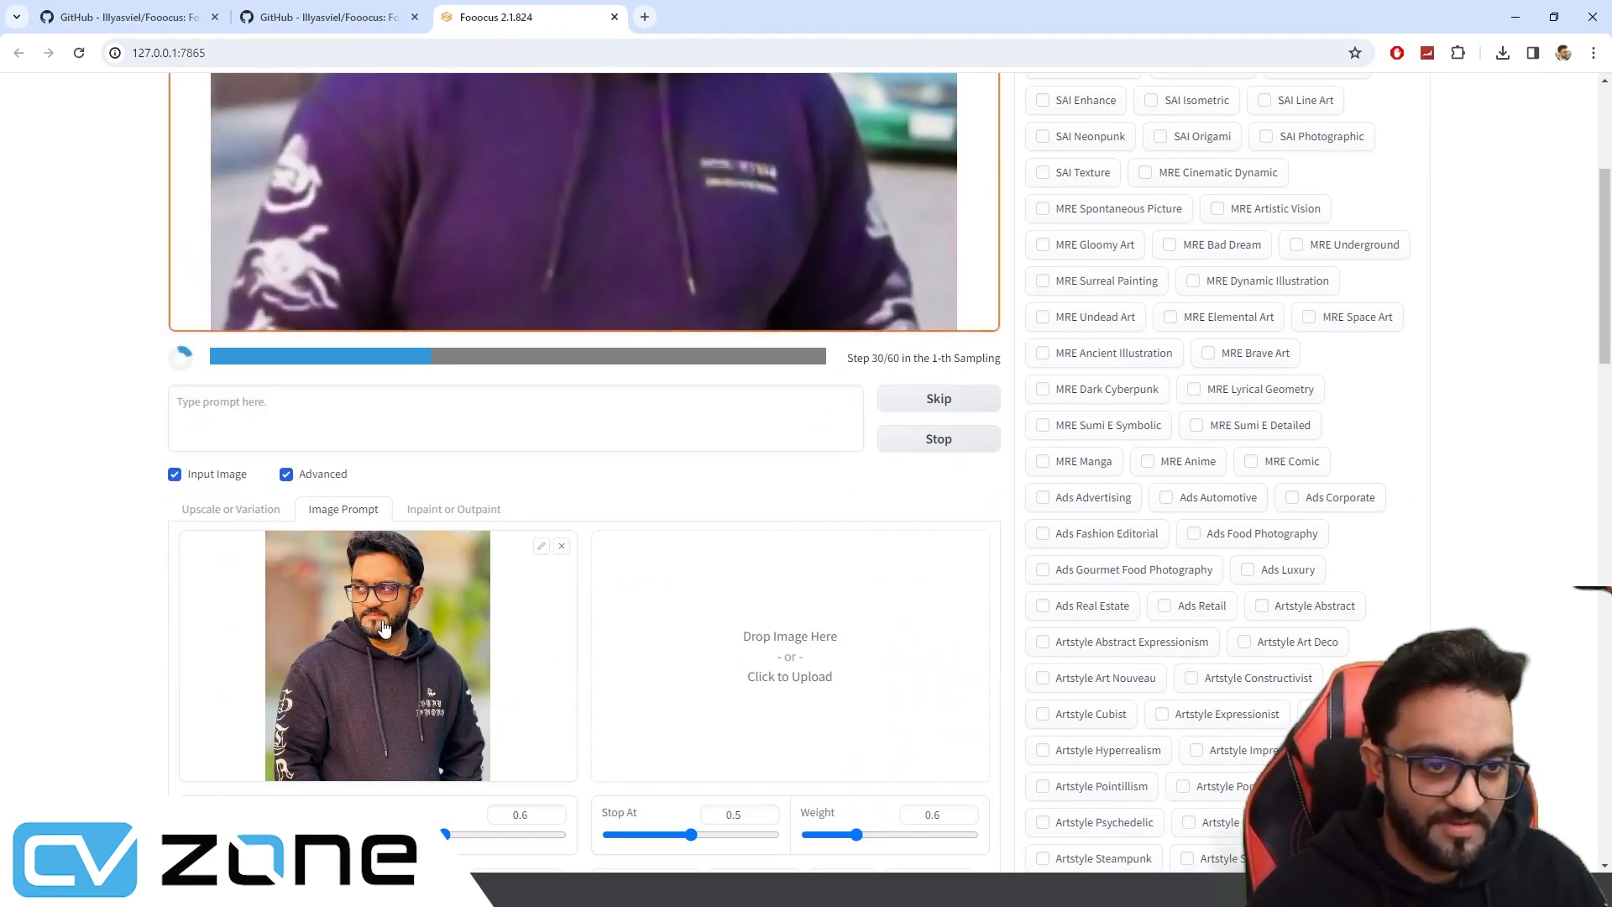
scroll(683, 473, "up", 4)
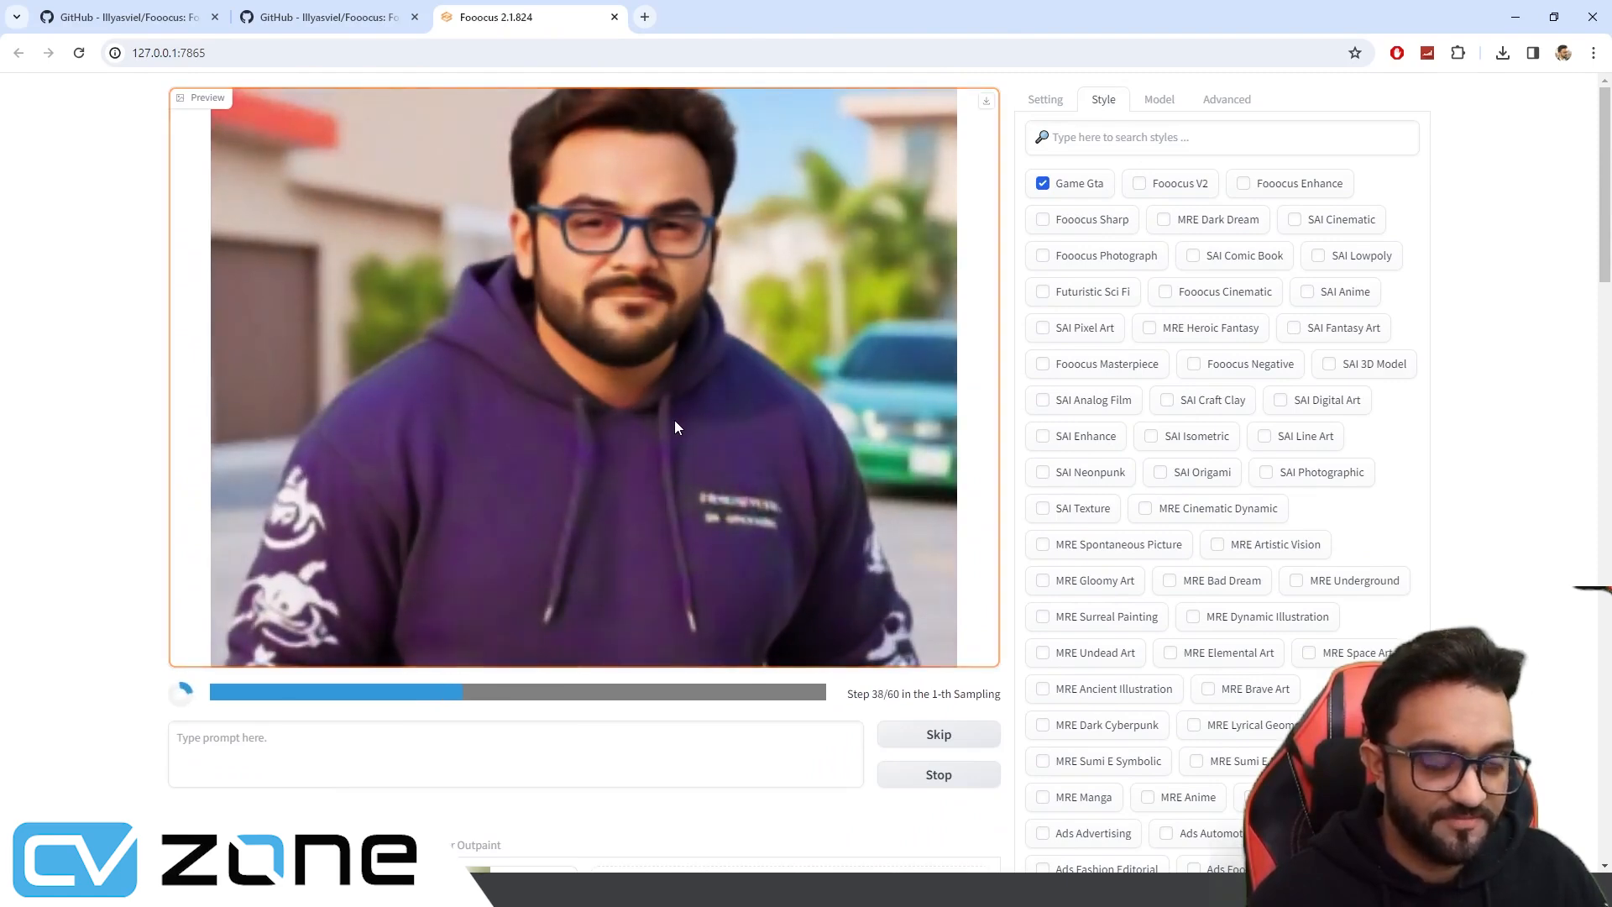
scroll(668, 421, "down", 4)
scroll(752, 526, "up", 4)
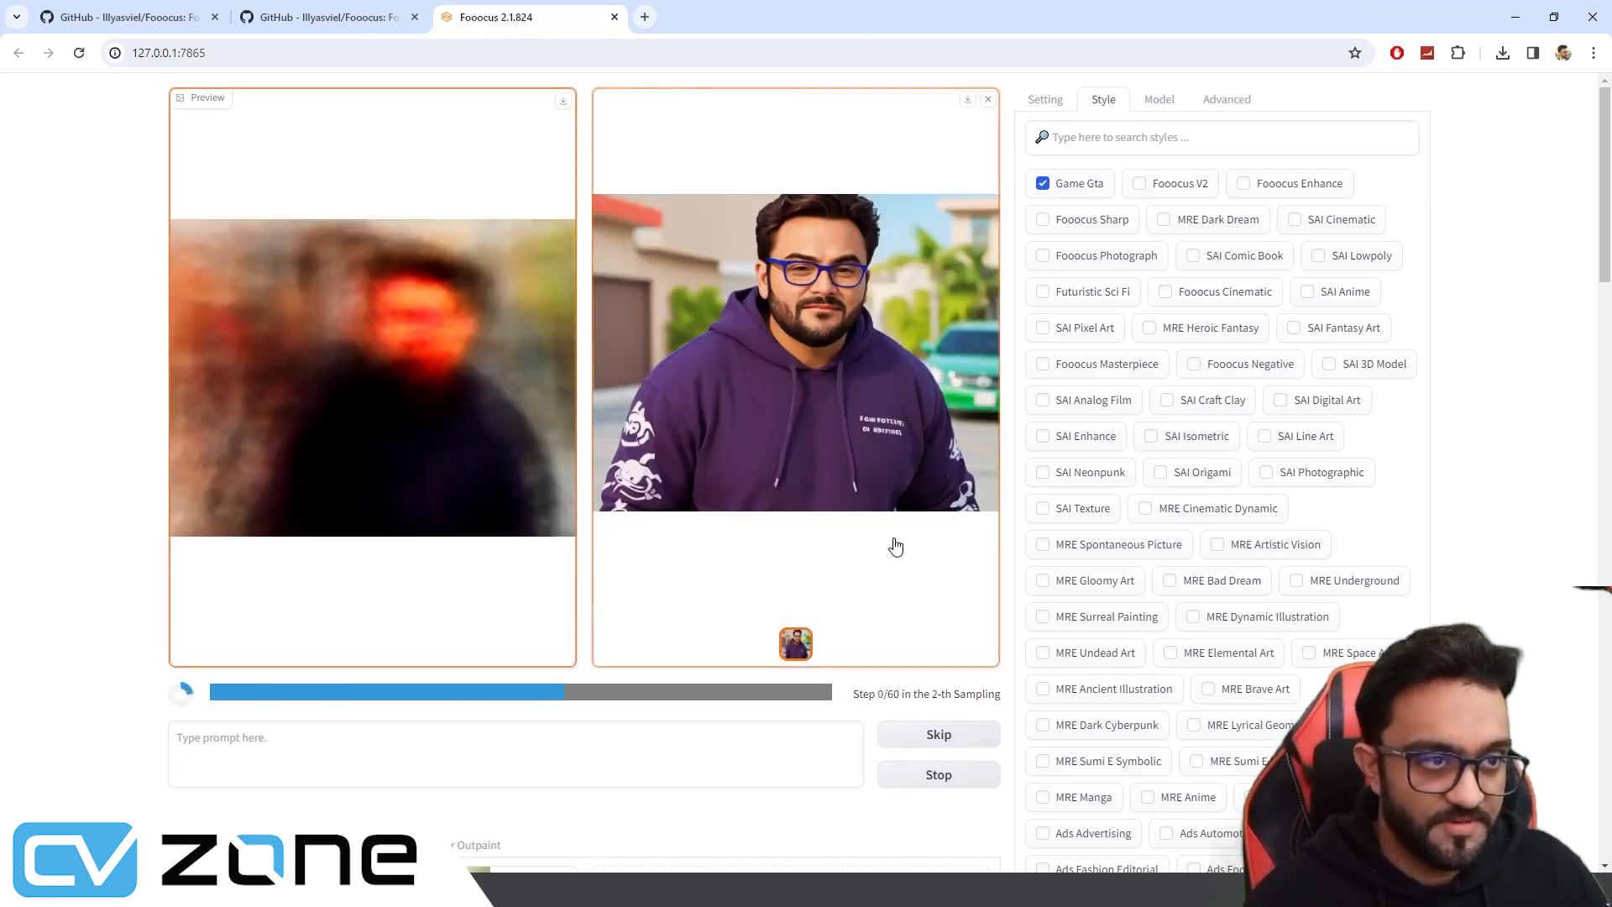
Enlarge the first finished Game Gta image, compare its hoodie details with the reference portrait, and view the second result
left_click(828, 502)
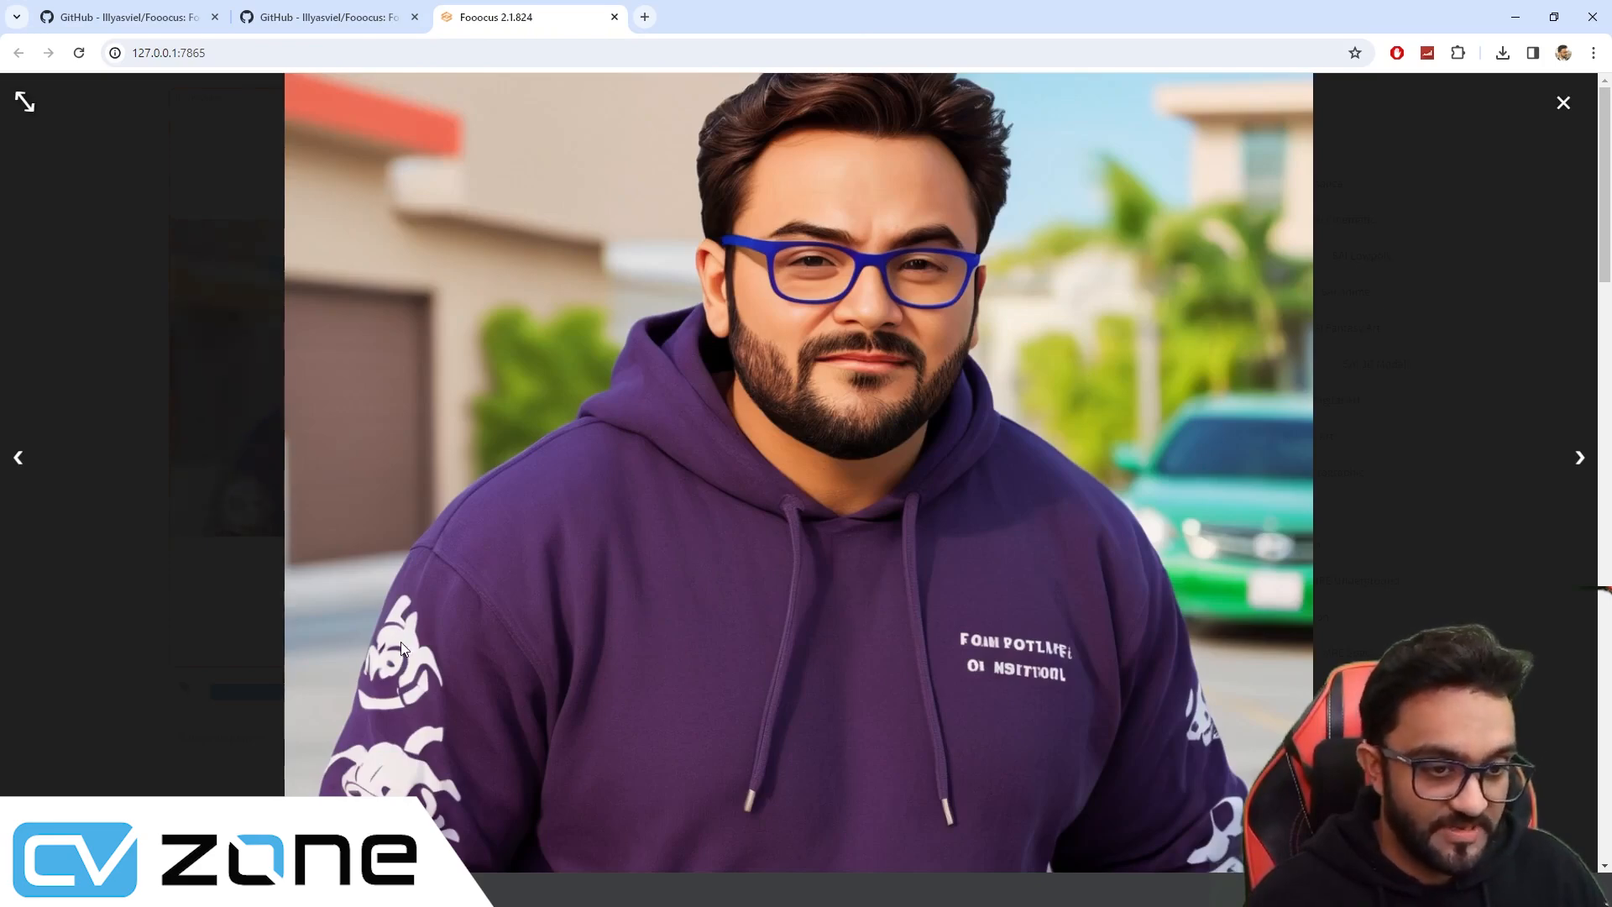
key("Escape")
scroll(298, 712, "down", 1)
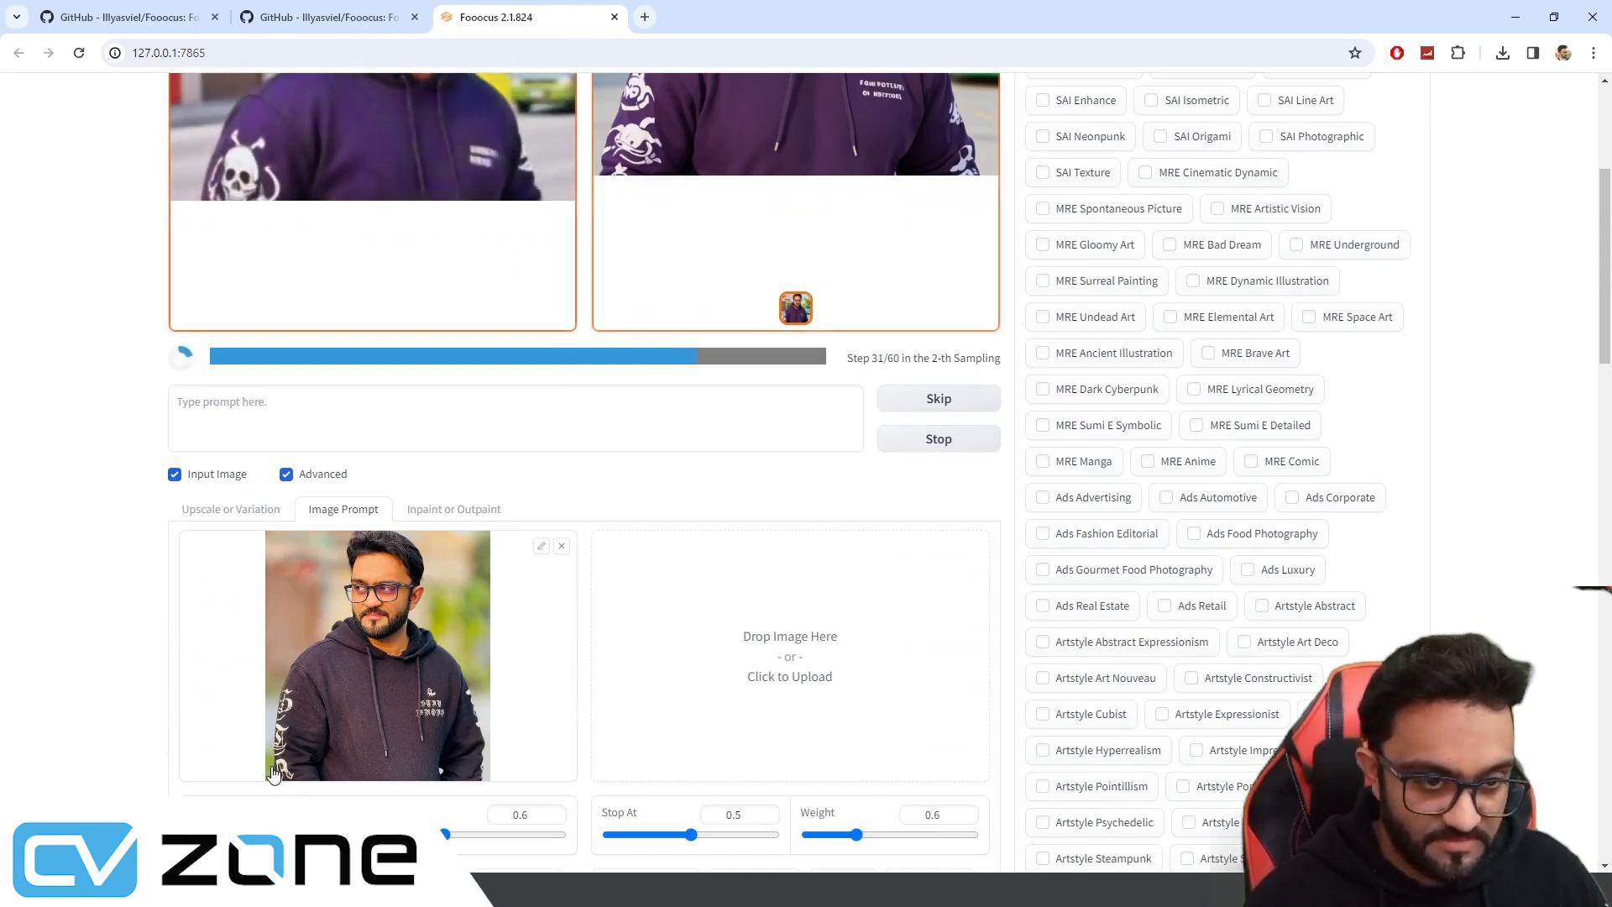
scroll(287, 760, "up", 4)
left_click(740, 433)
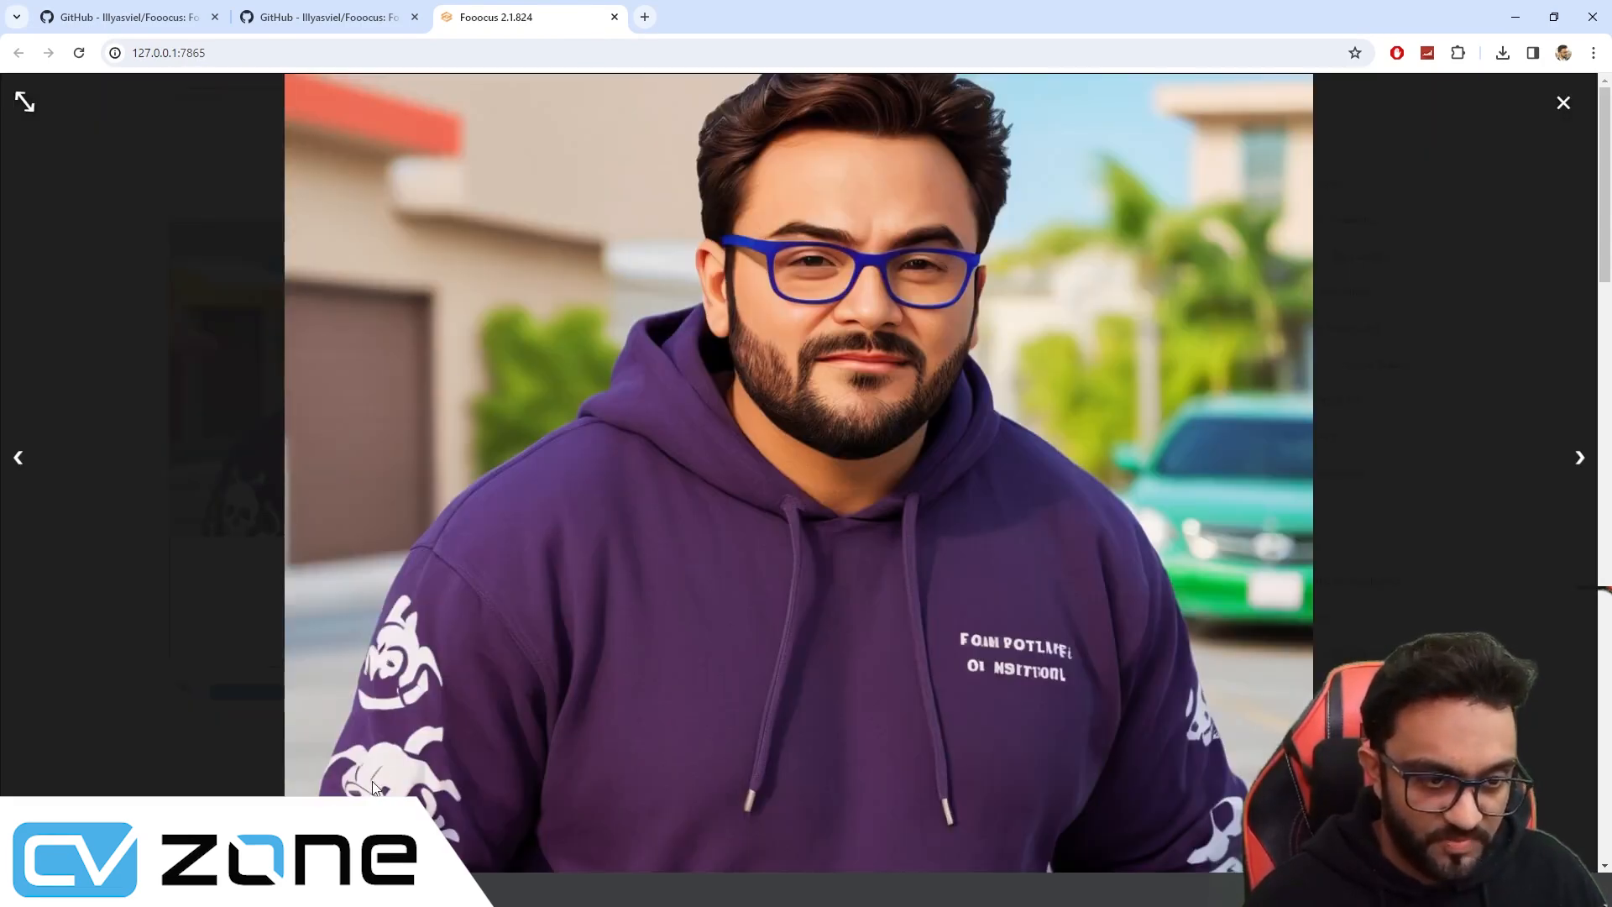
left_click(1296, 578)
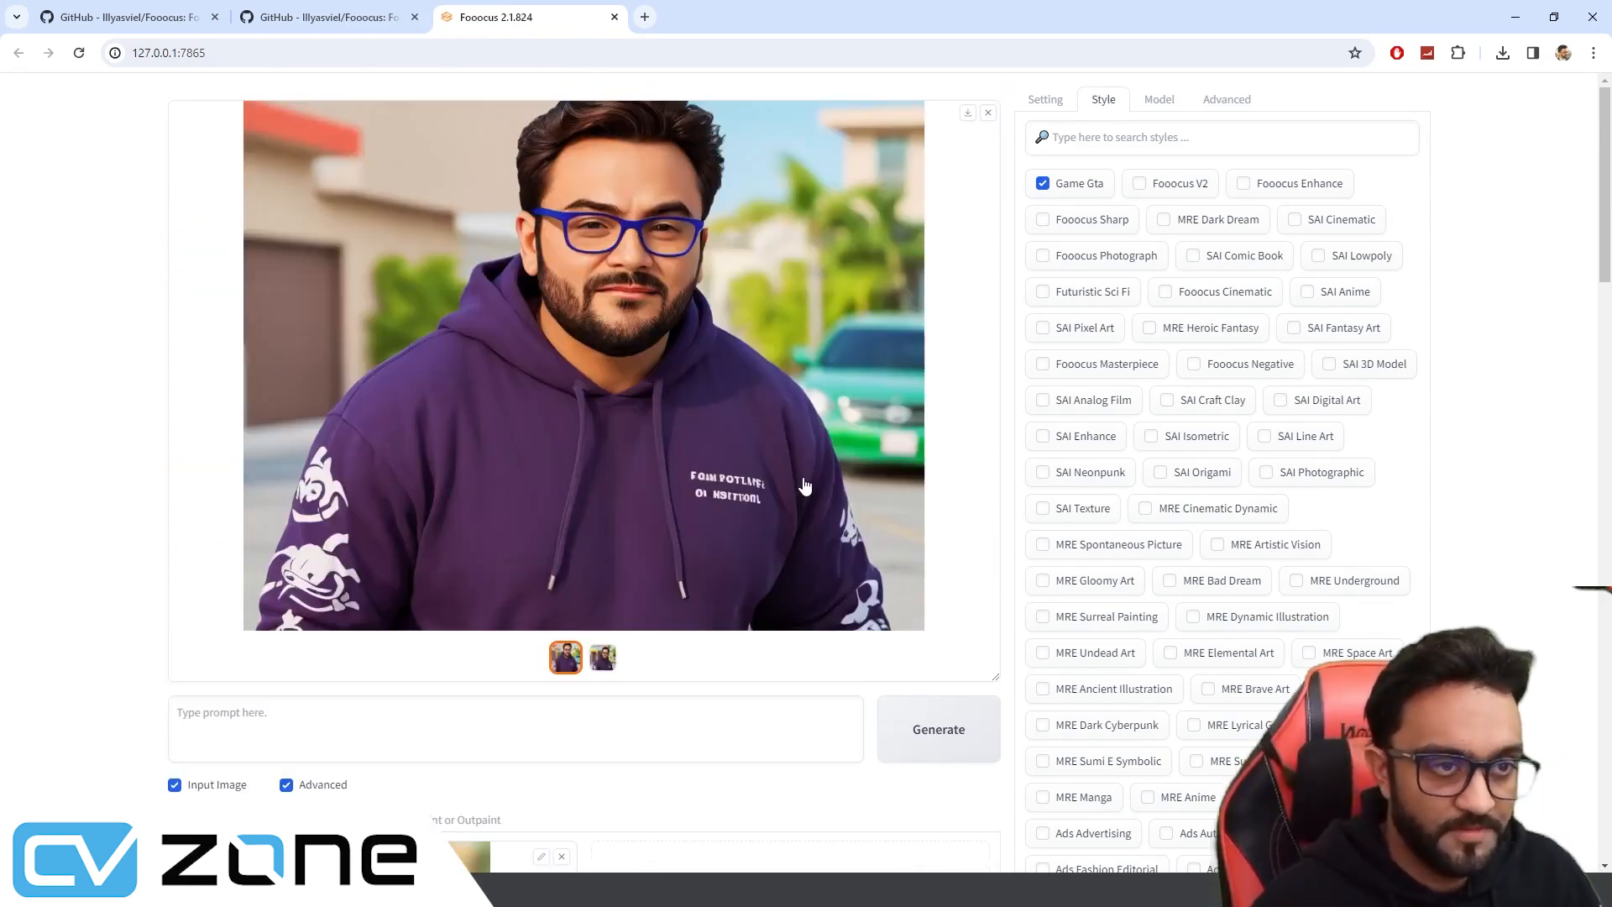
left_click(804, 485)
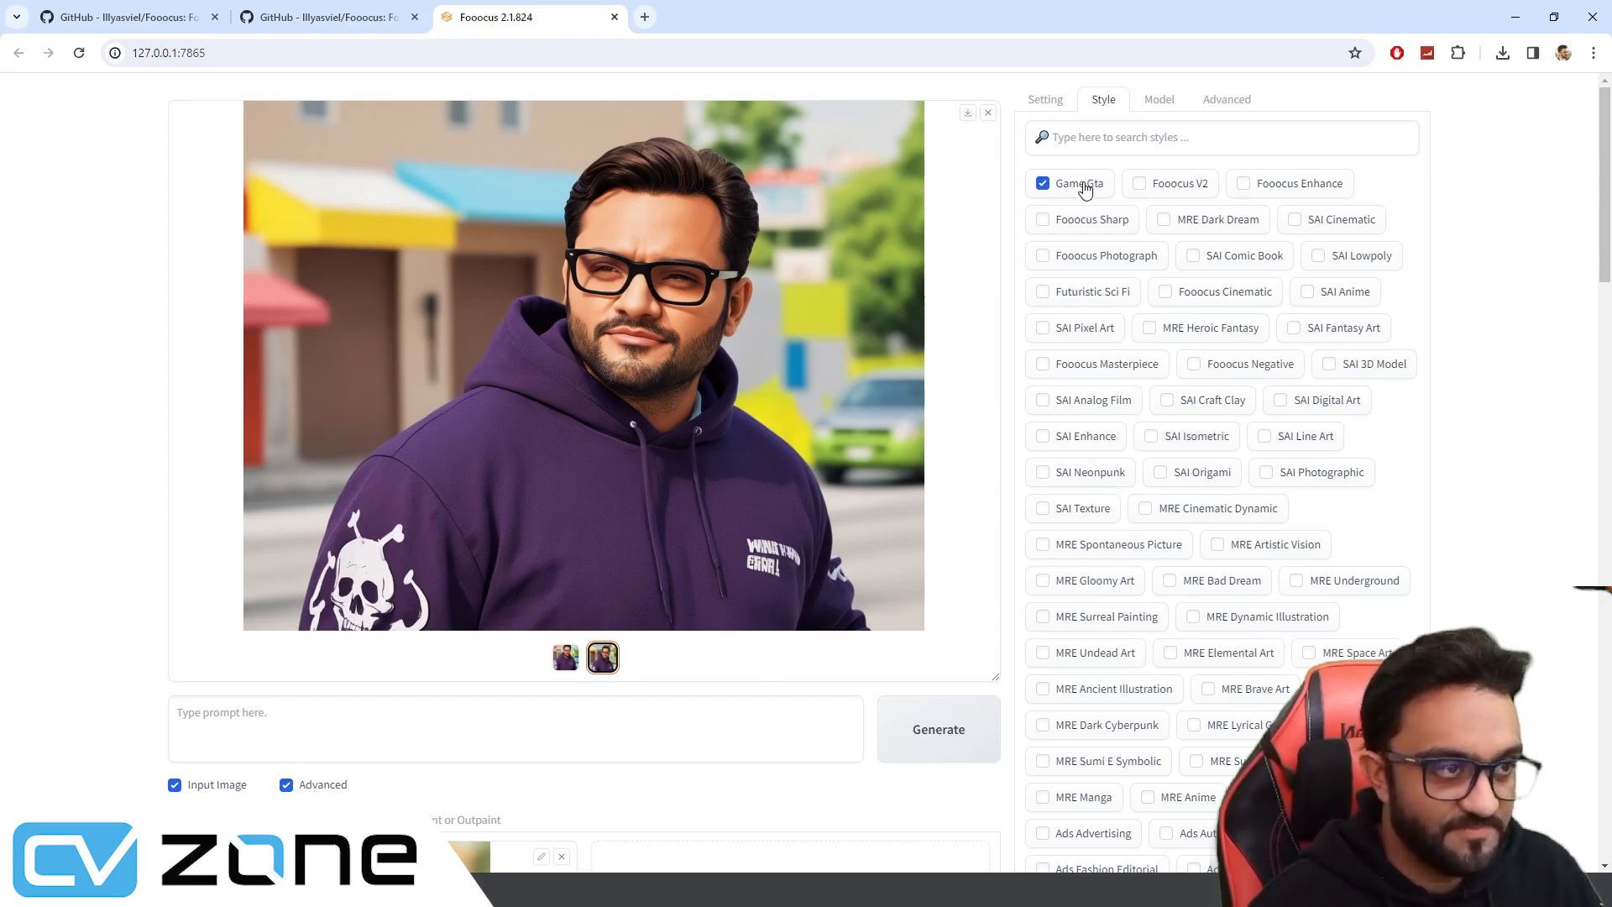
Add the photo of the wooden table with chairs as the second Image Prompt reference
scroll(653, 610, "down", 4)
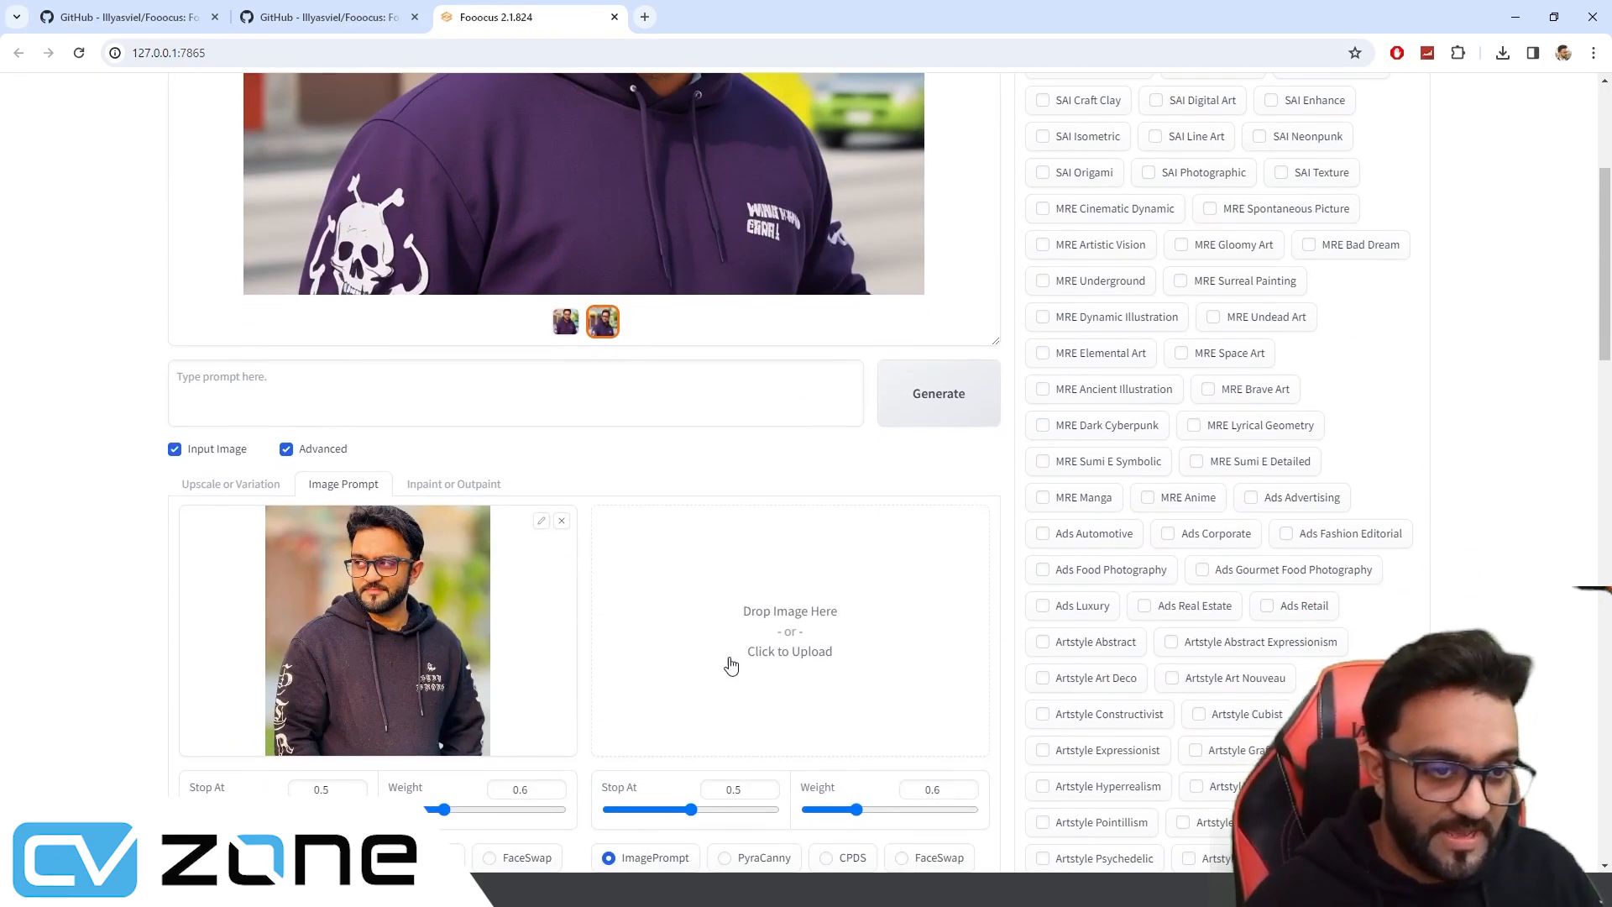
scroll(794, 579, "down", 2)
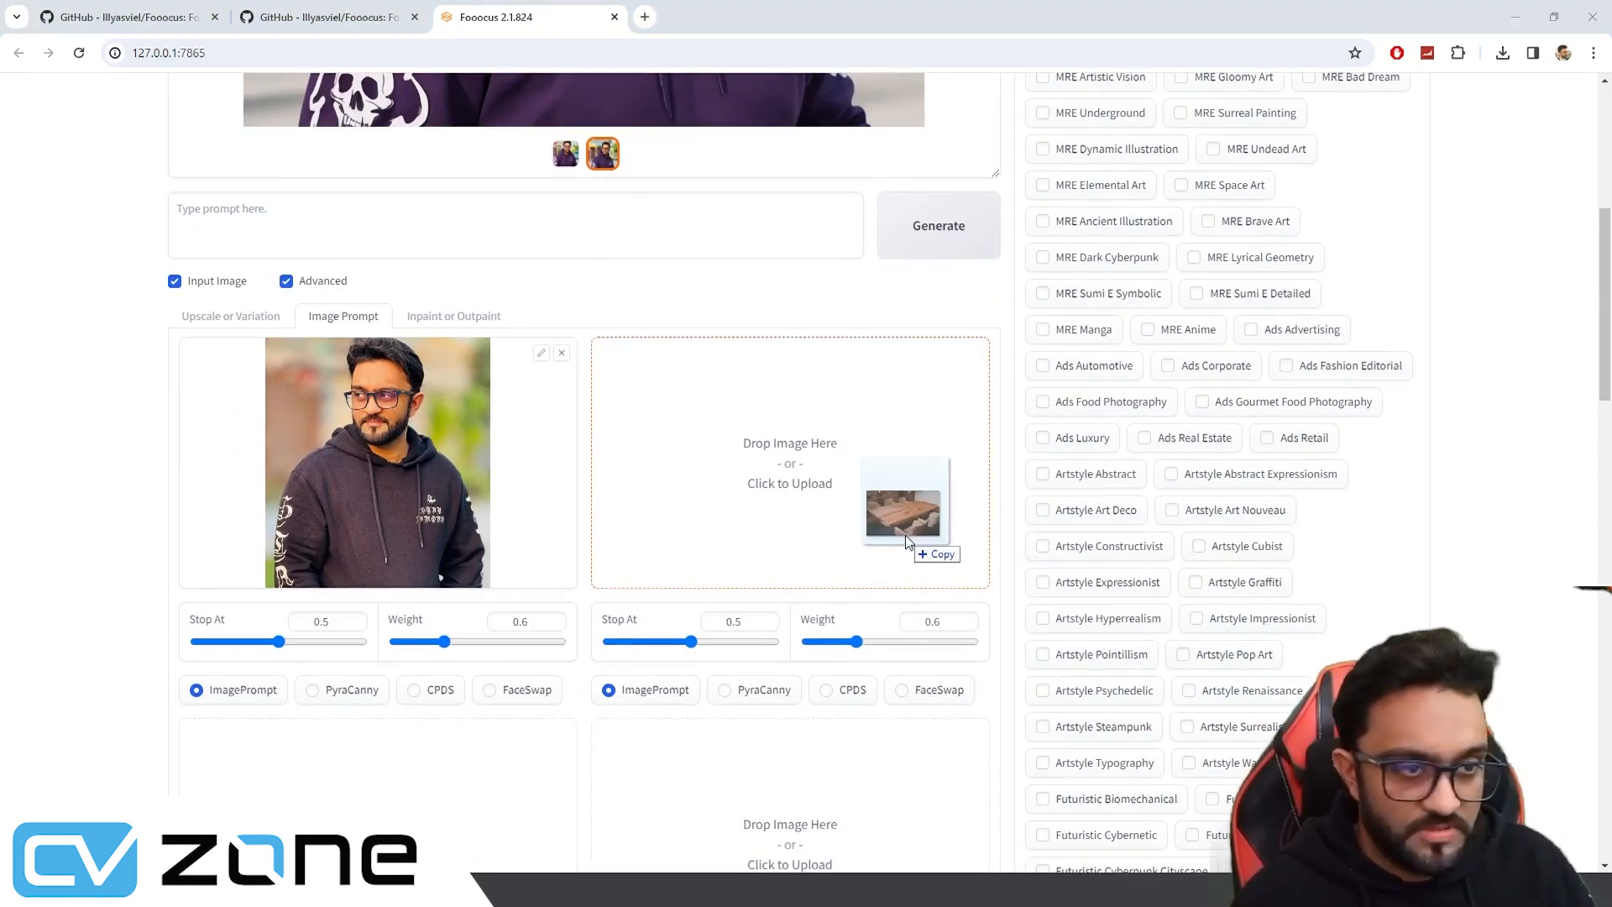
left_click_drag(905, 541, 824, 509)
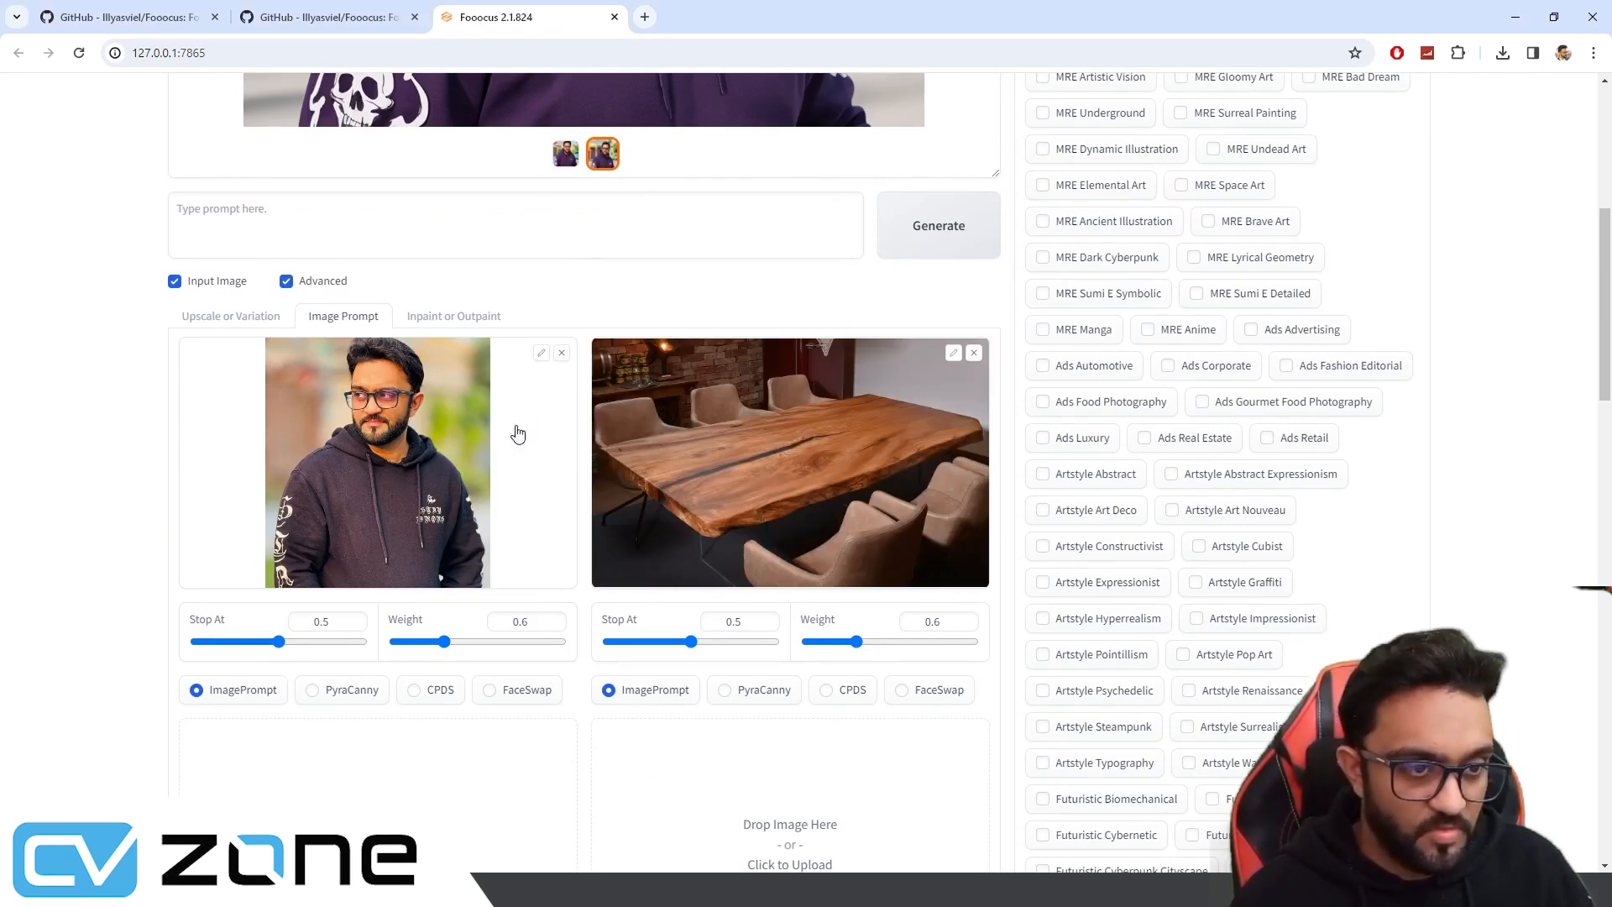
Generate images from the portrait and table references using the SAI Comic Book style
scroll(266, 449, "up", 5)
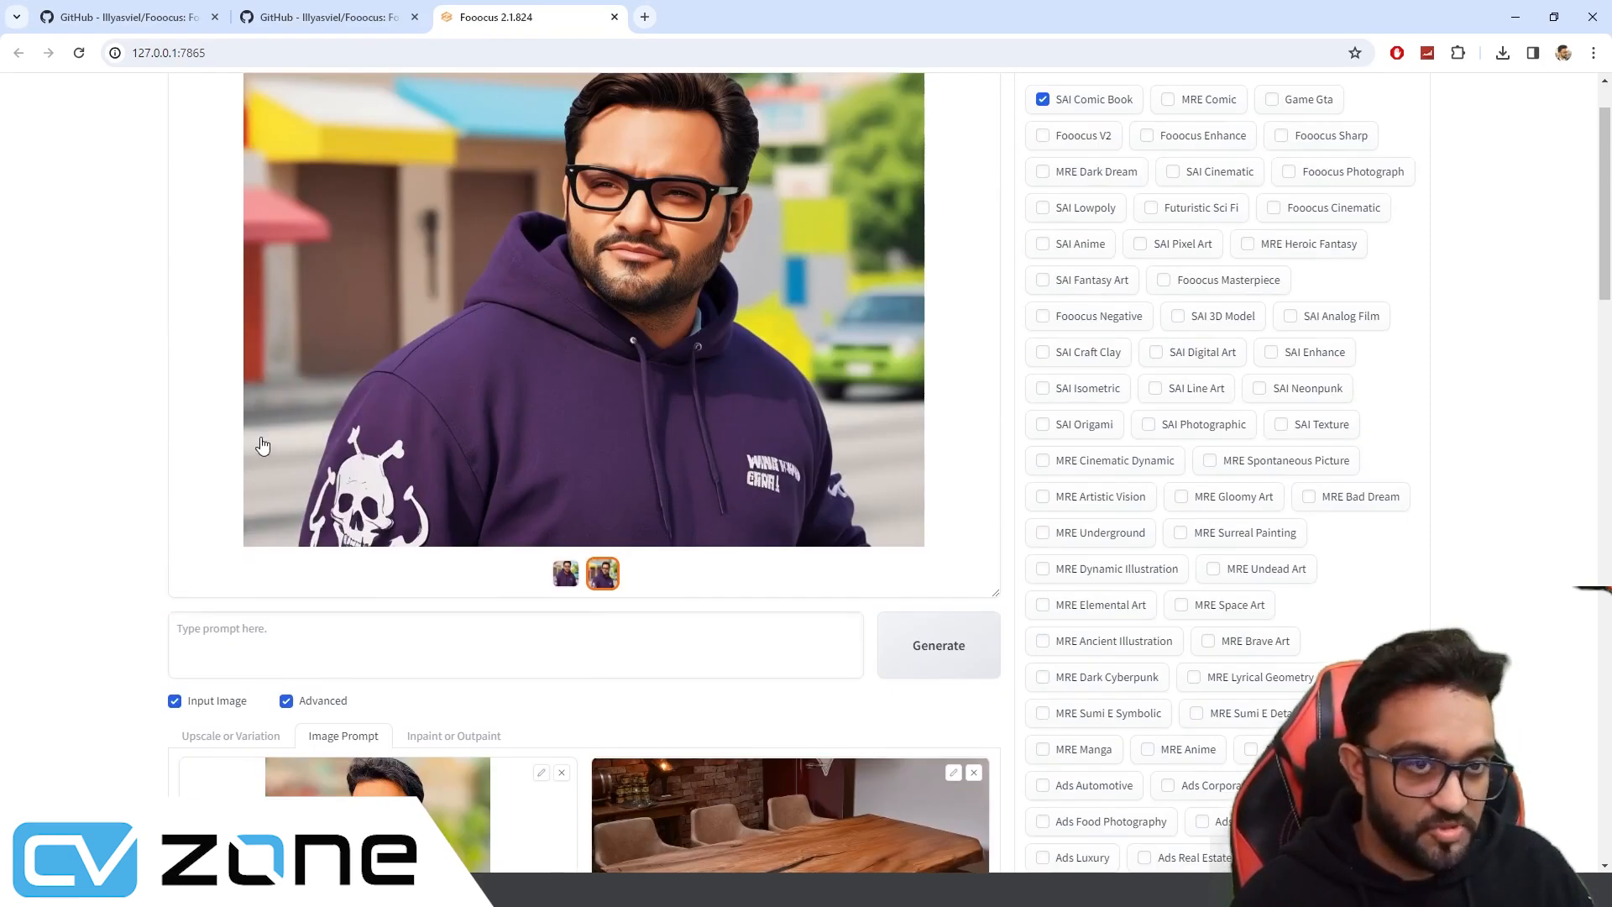
scroll(880, 583, "up", 1)
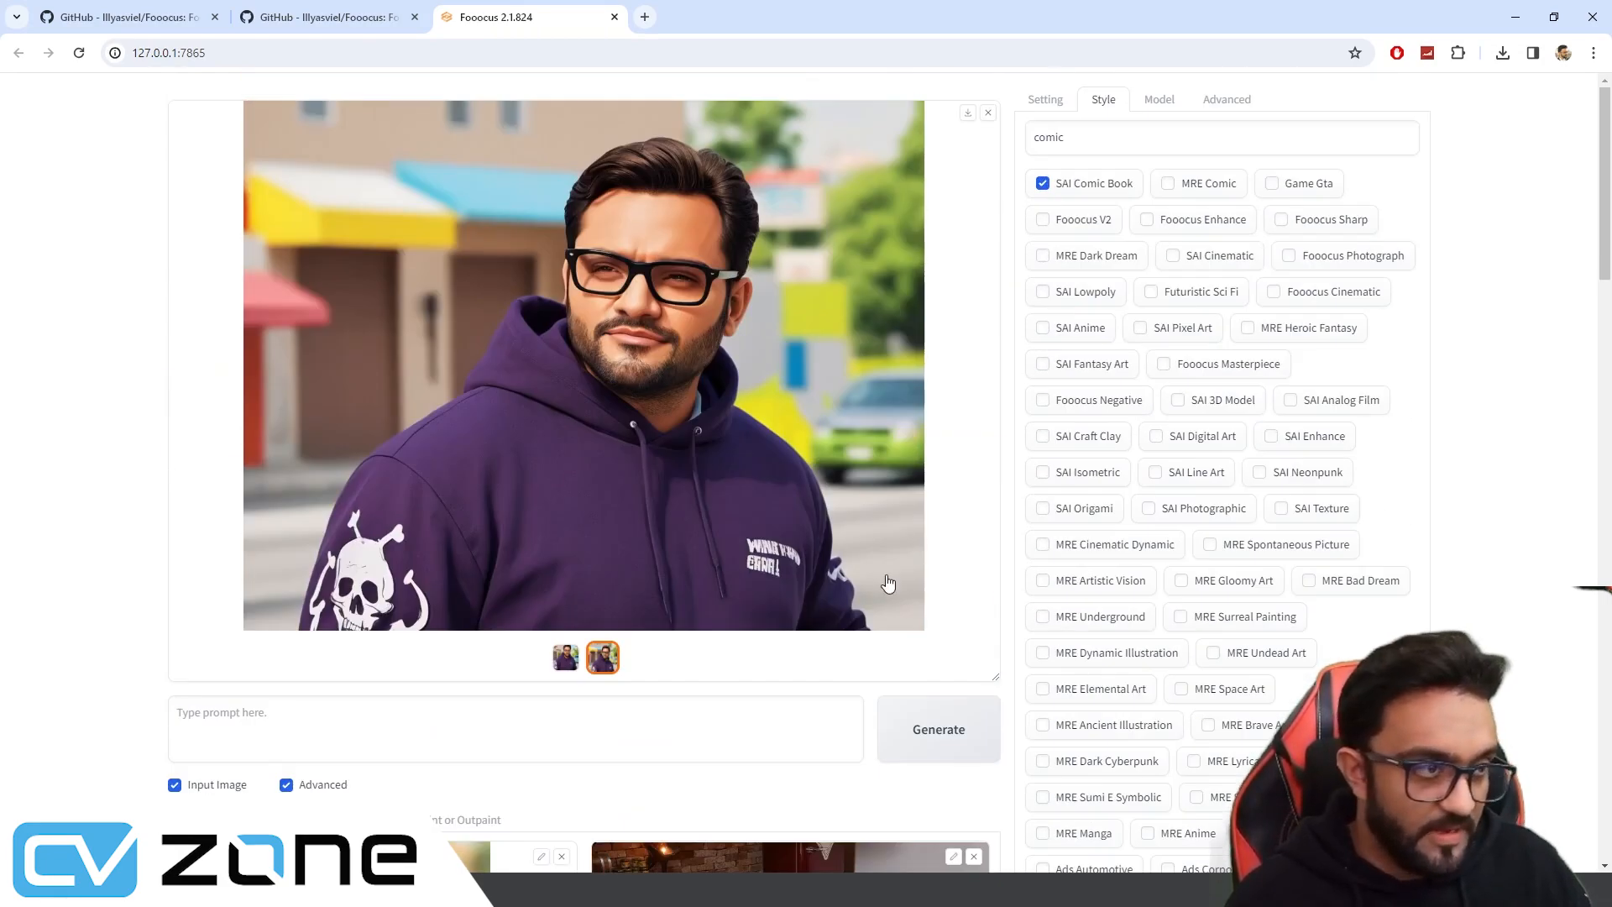
left_click(890, 742)
Compare the developing preview with the portrait and wooden table references
scroll(781, 394, "down", 7)
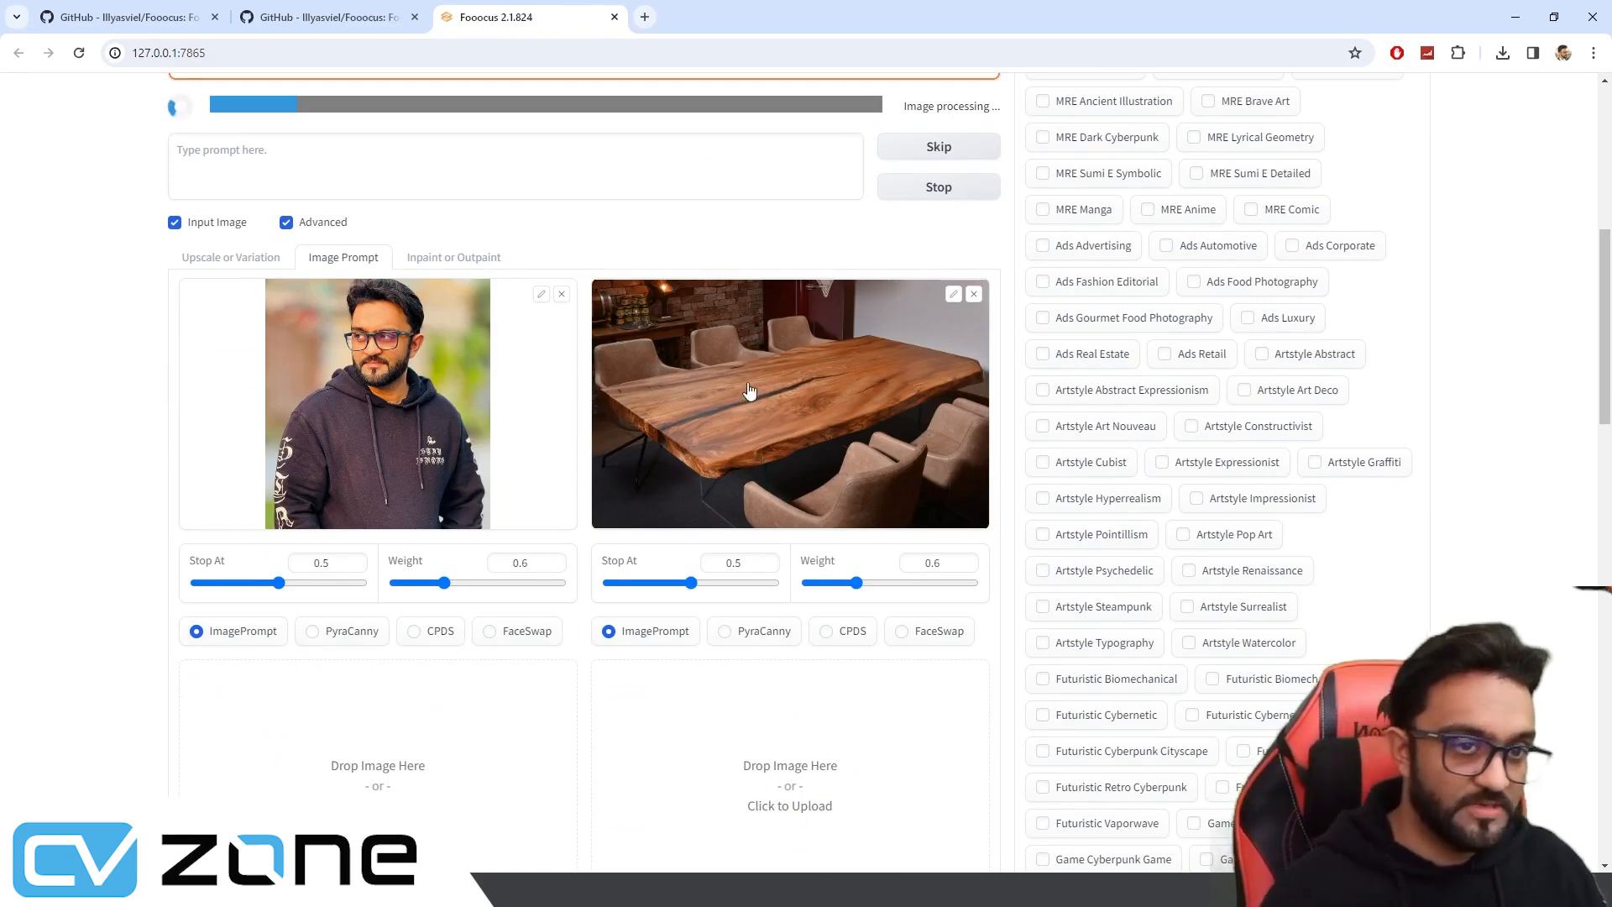
scroll(419, 392, "up", 3)
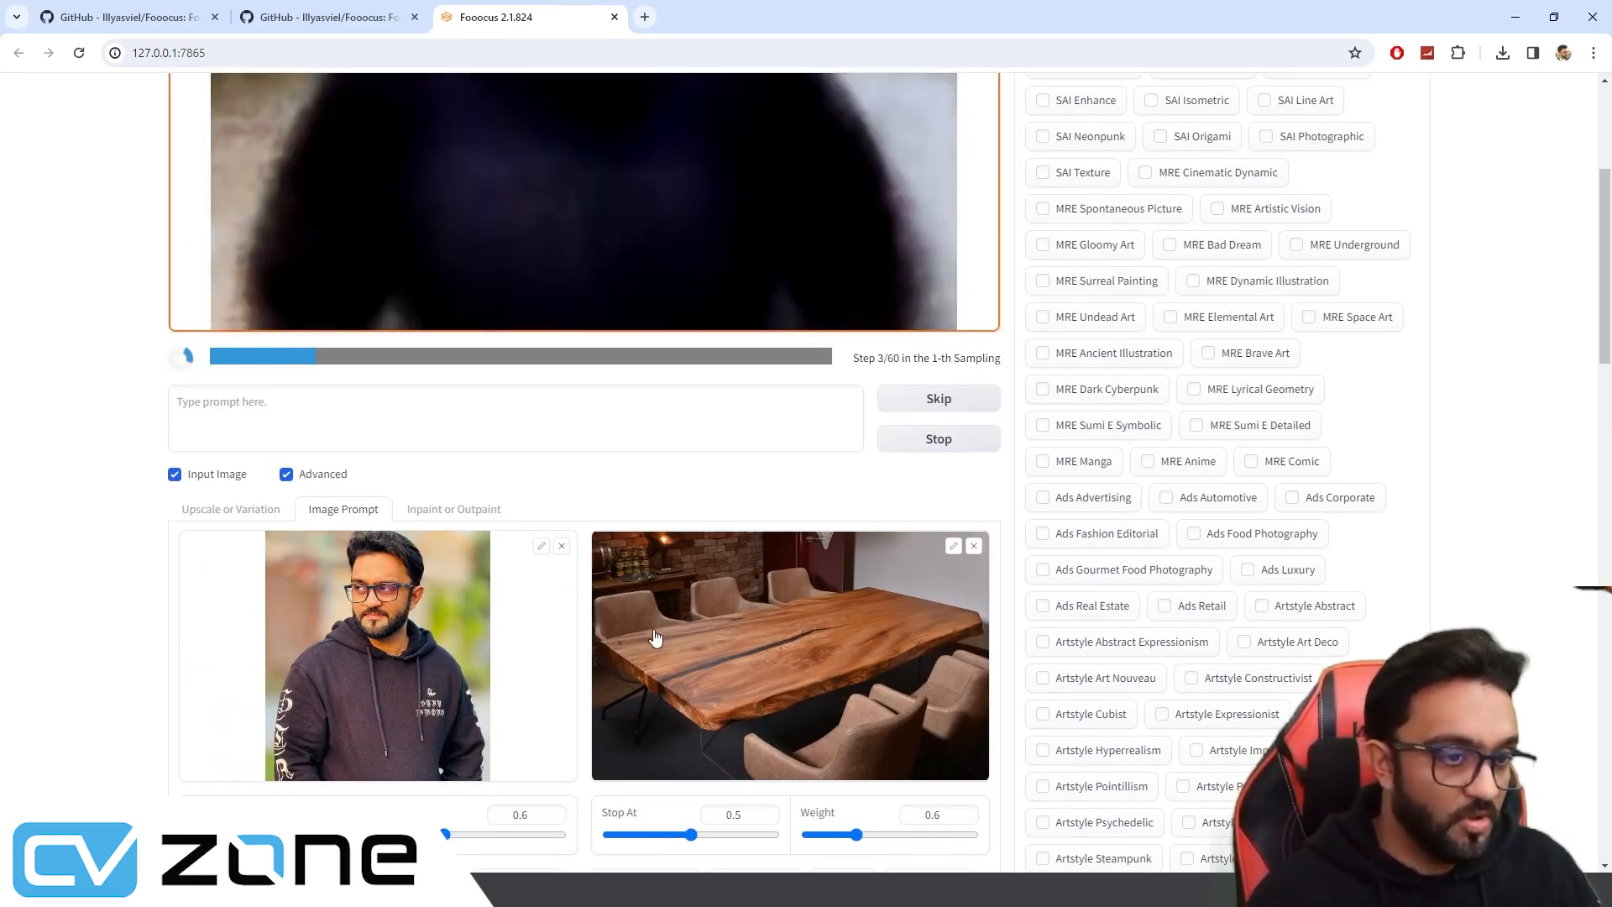
scroll(756, 679, "up", 4)
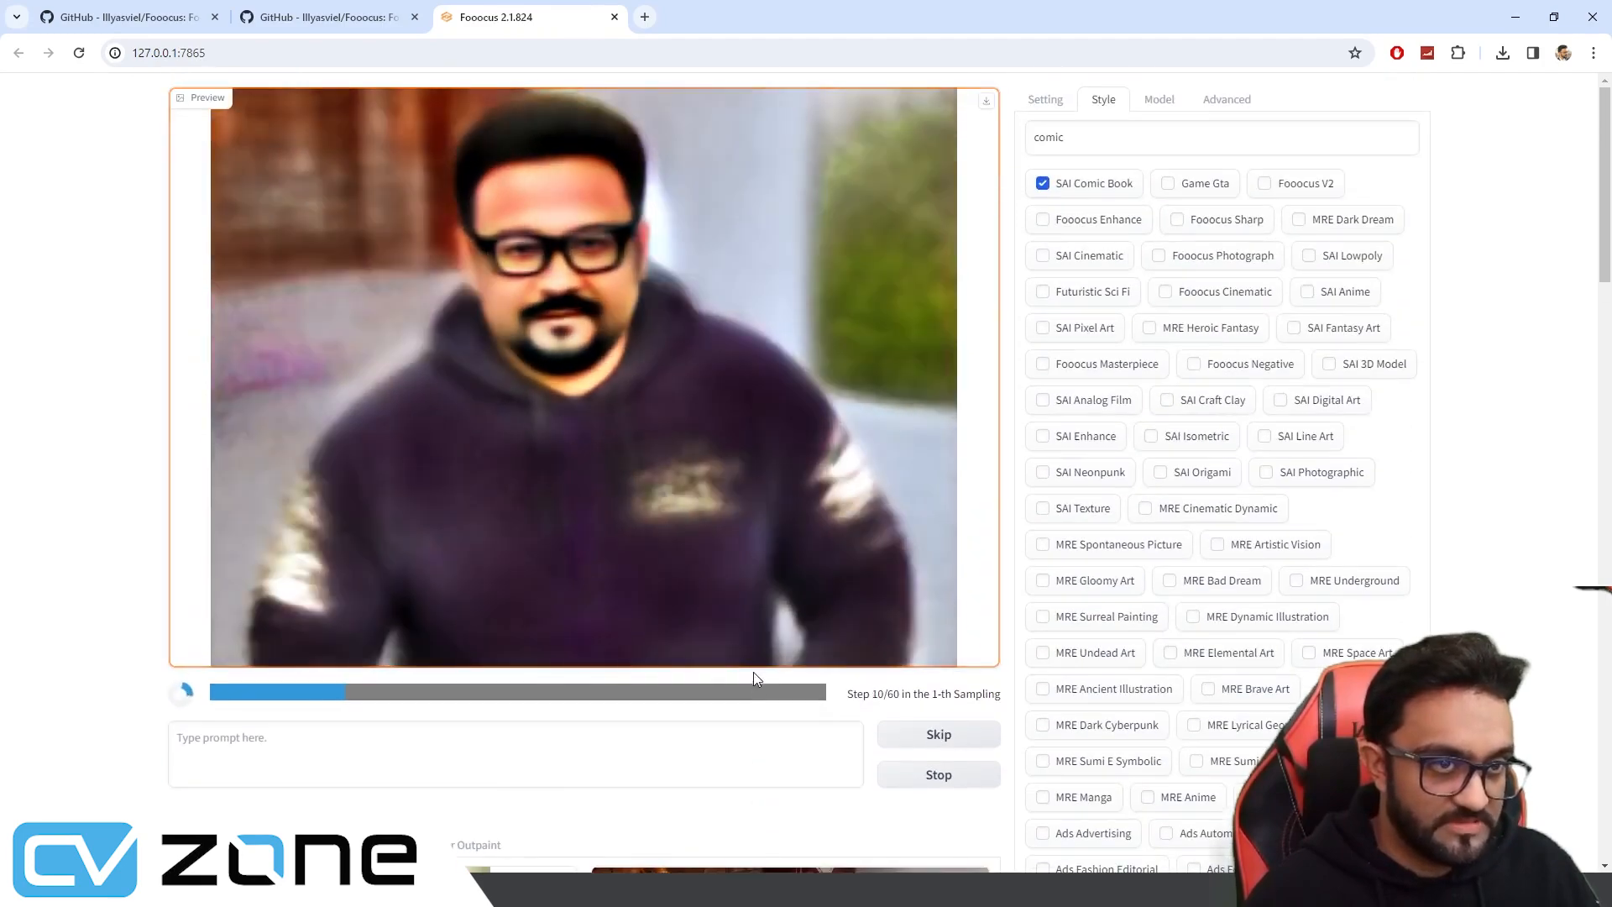
scroll(466, 435, "down", 3)
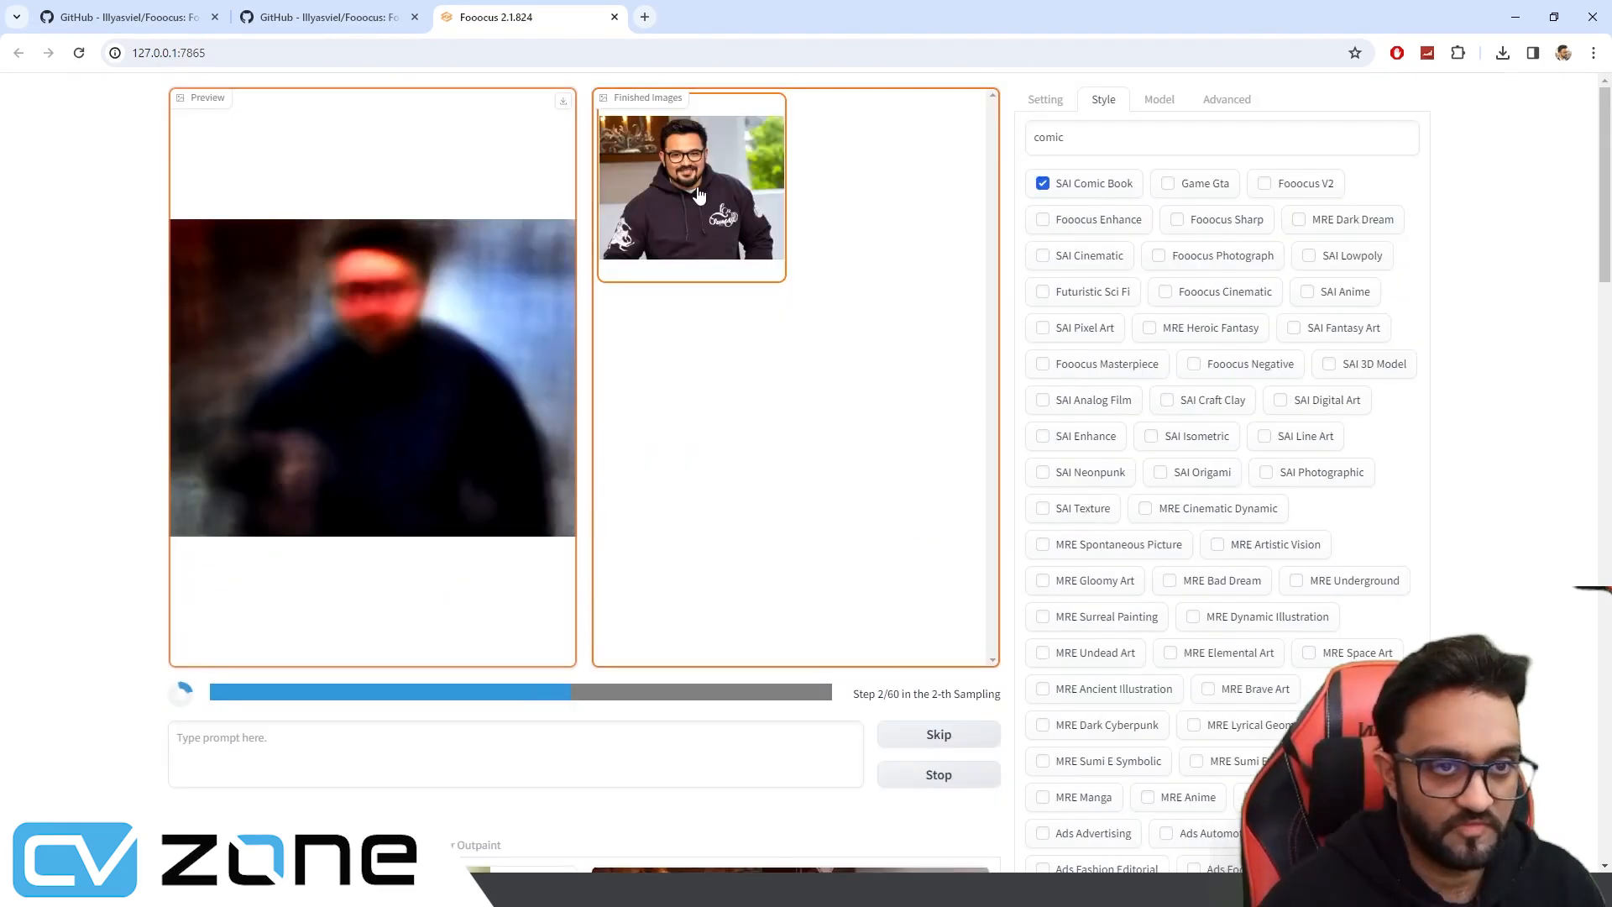
Enlarge the first finished image from the combined references, close it and compare it with the portrait and table photos
left_click(691, 186)
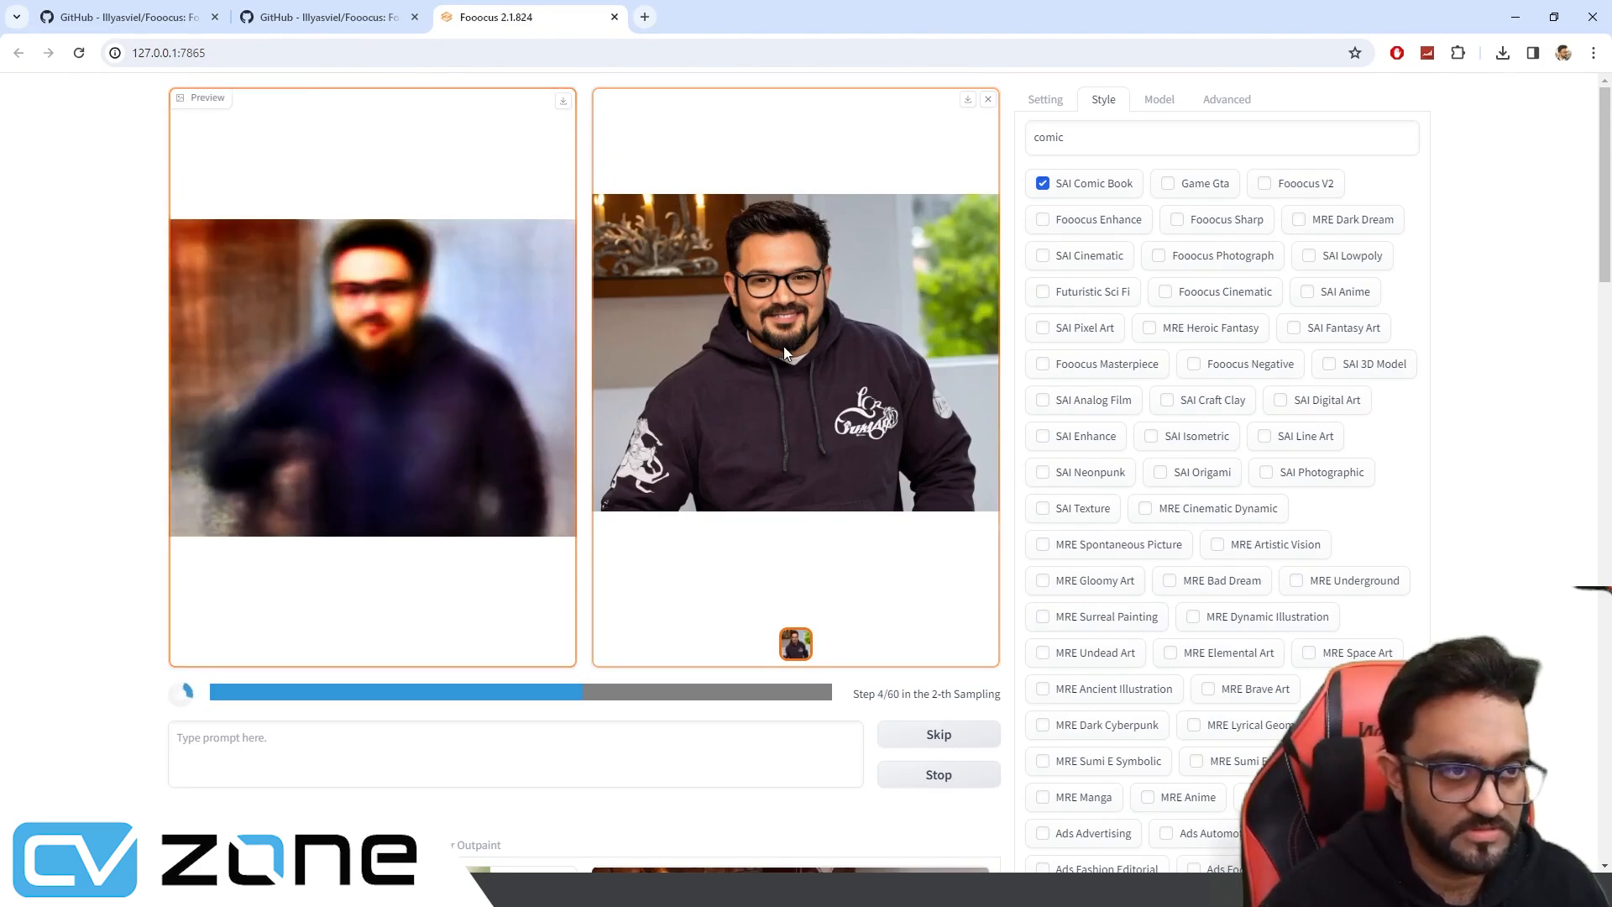
left_click(795, 353)
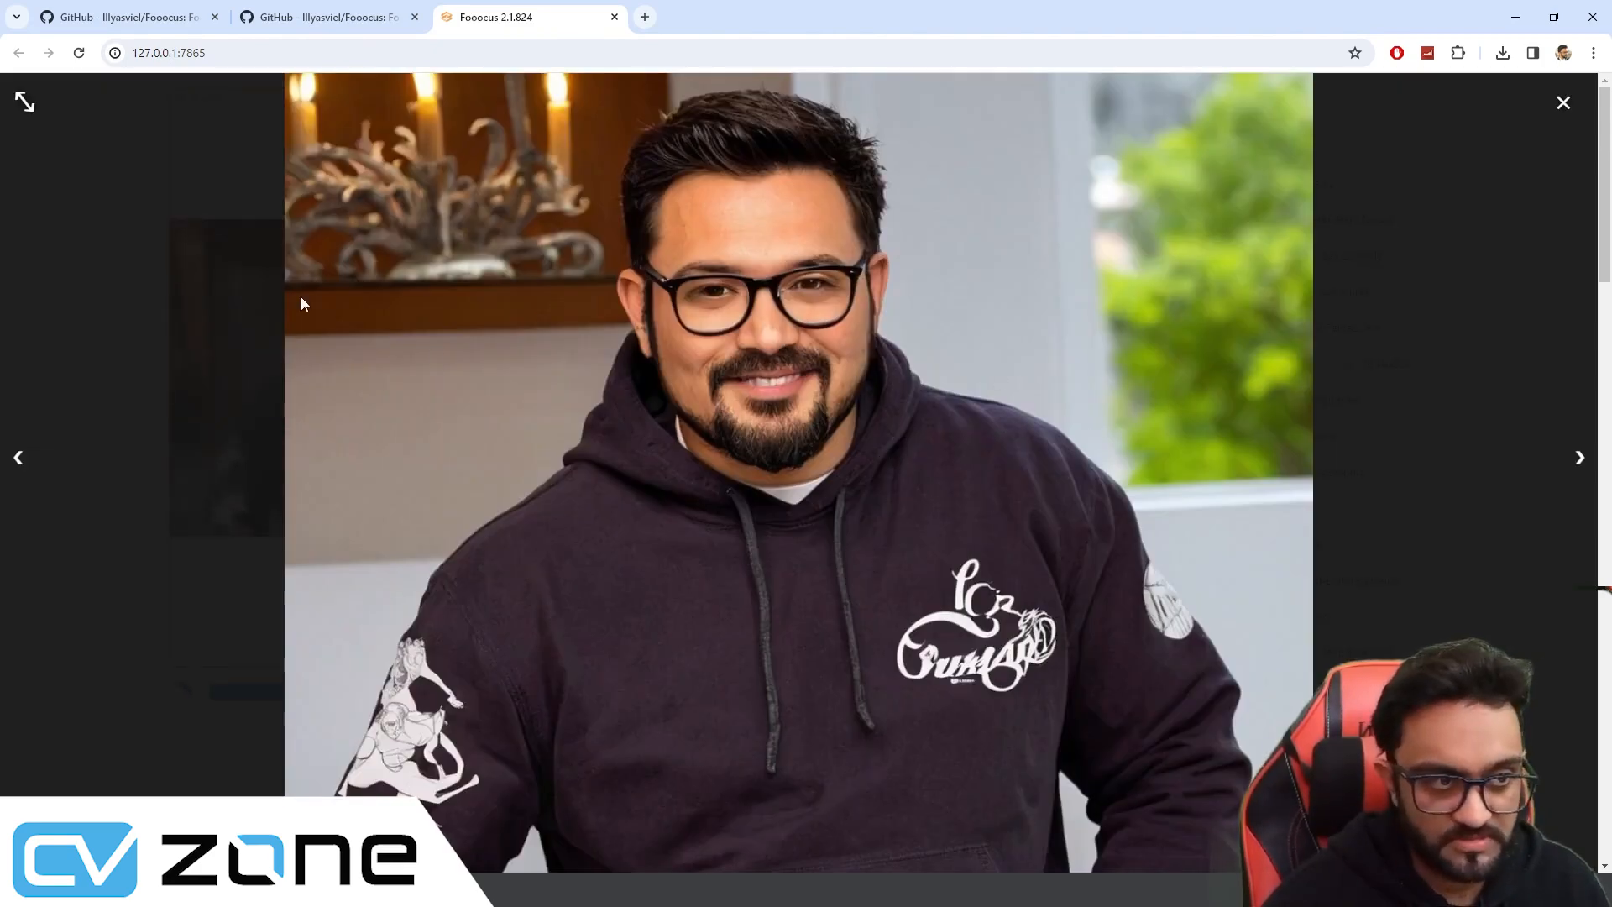
left_click(1362, 531)
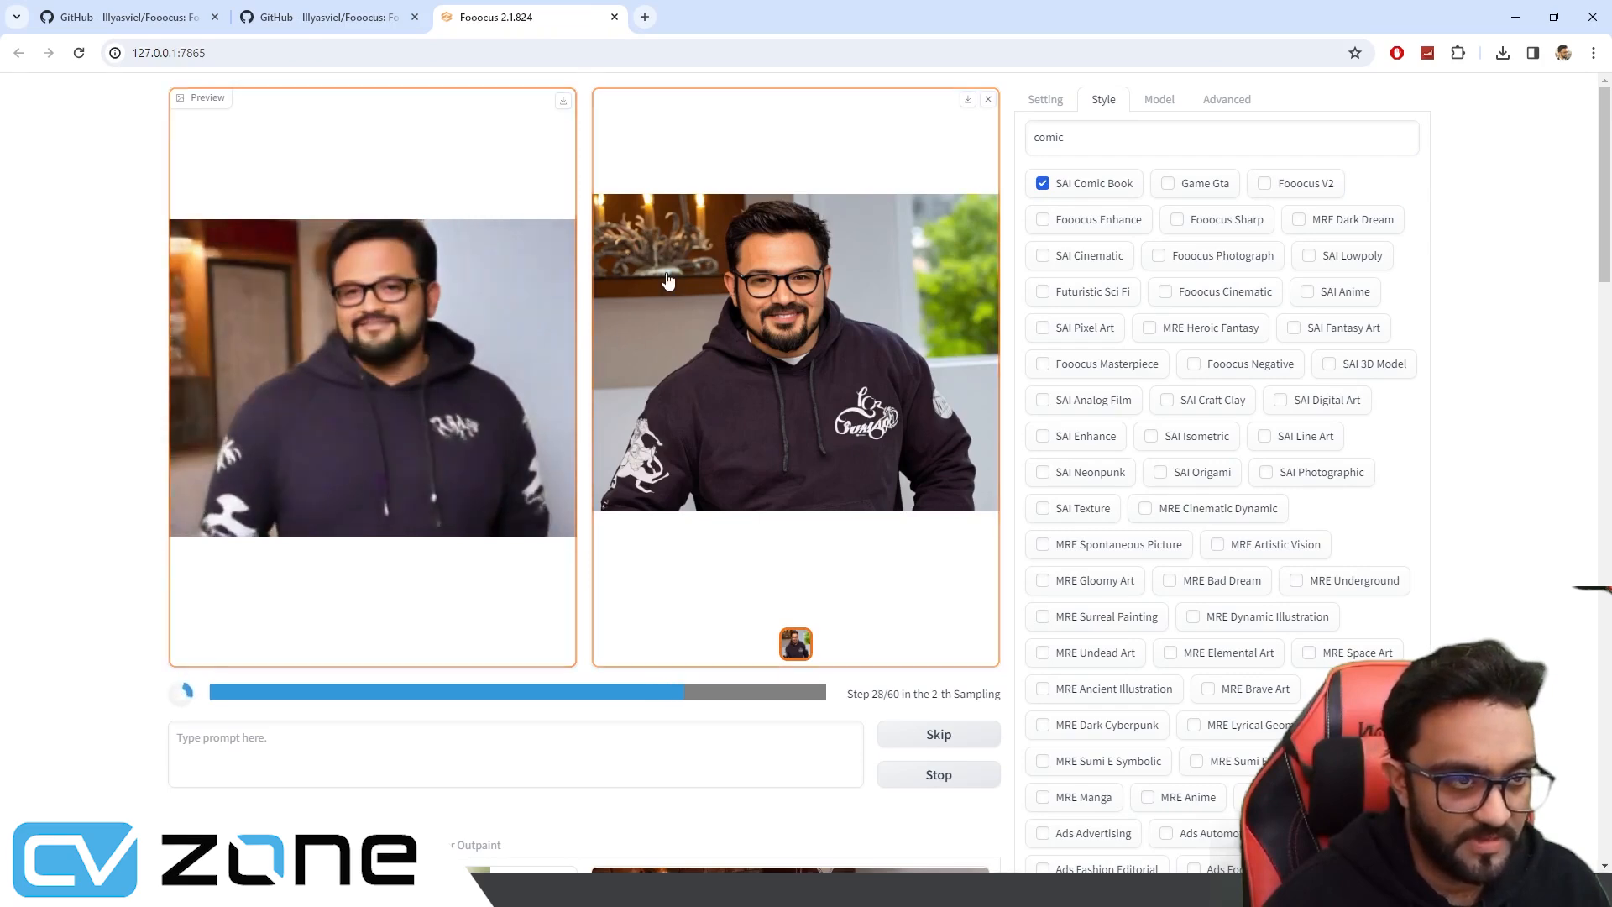
scroll(668, 285, "down", 5)
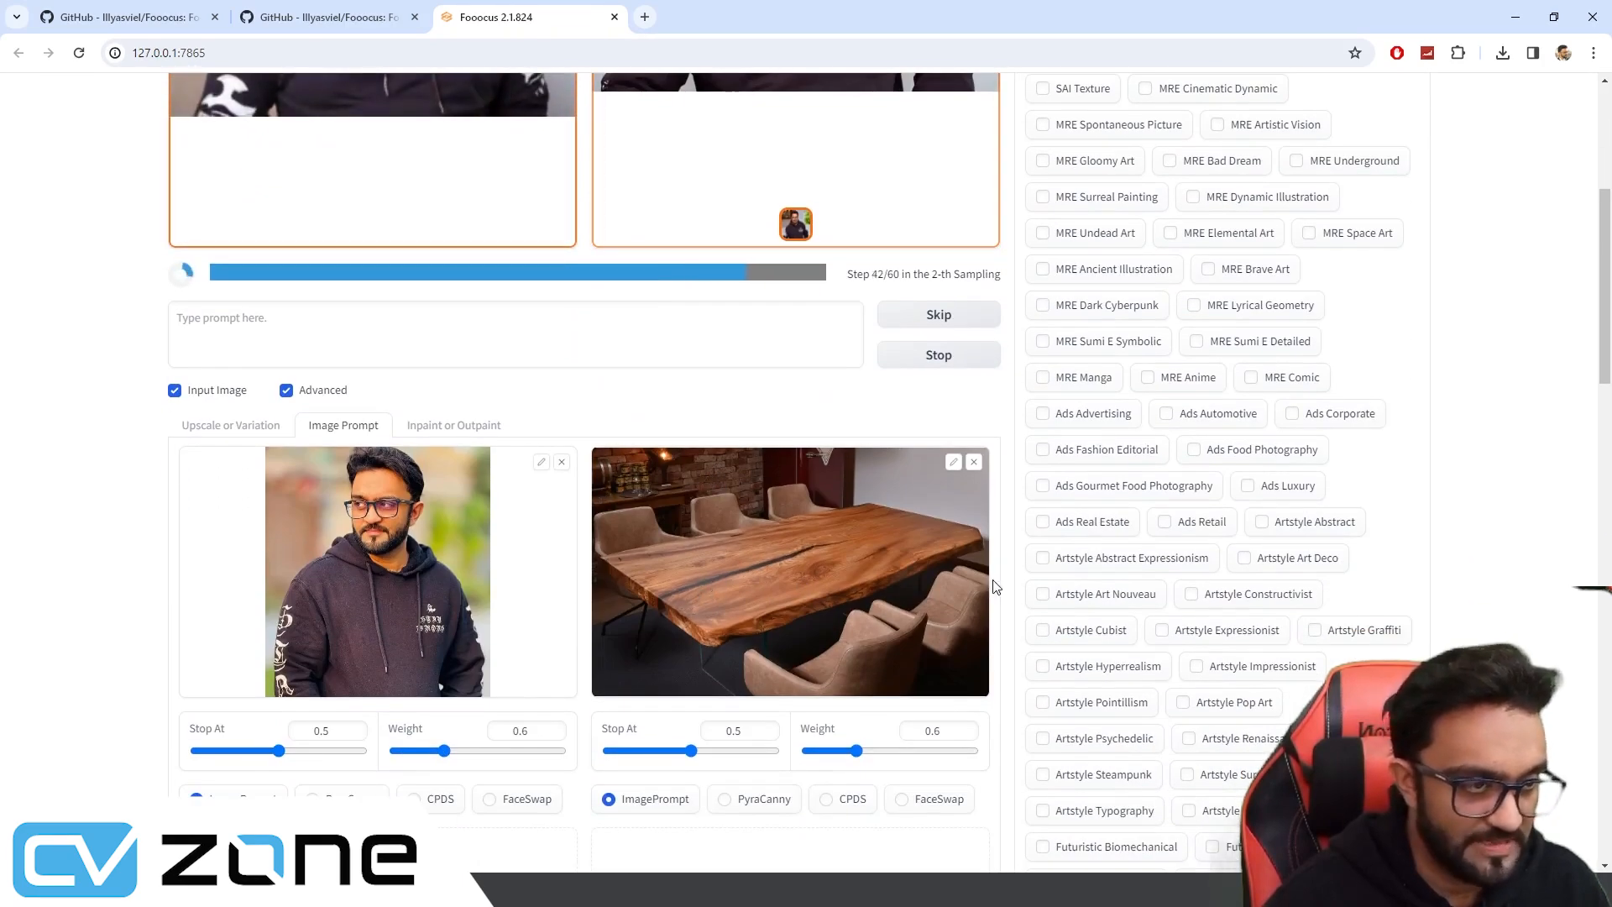
scroll(840, 554, "up", 5)
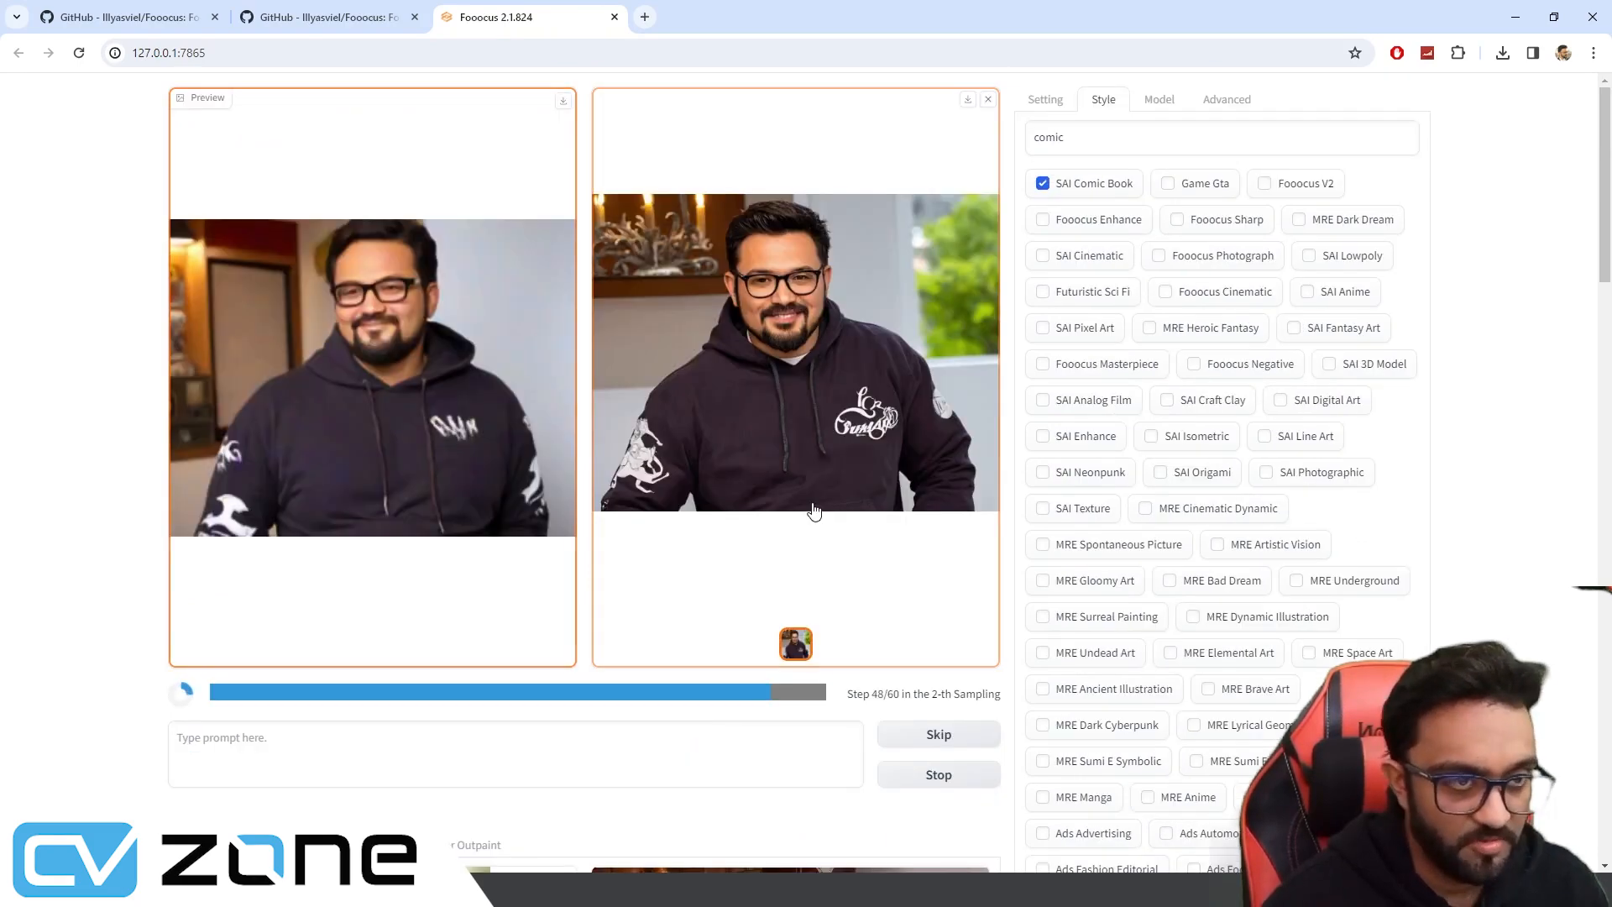
Enter the prompt "man sitting on a chair in front of a wooden table" and start generating images
scroll(251, 587, "down", 3)
left_click(341, 501)
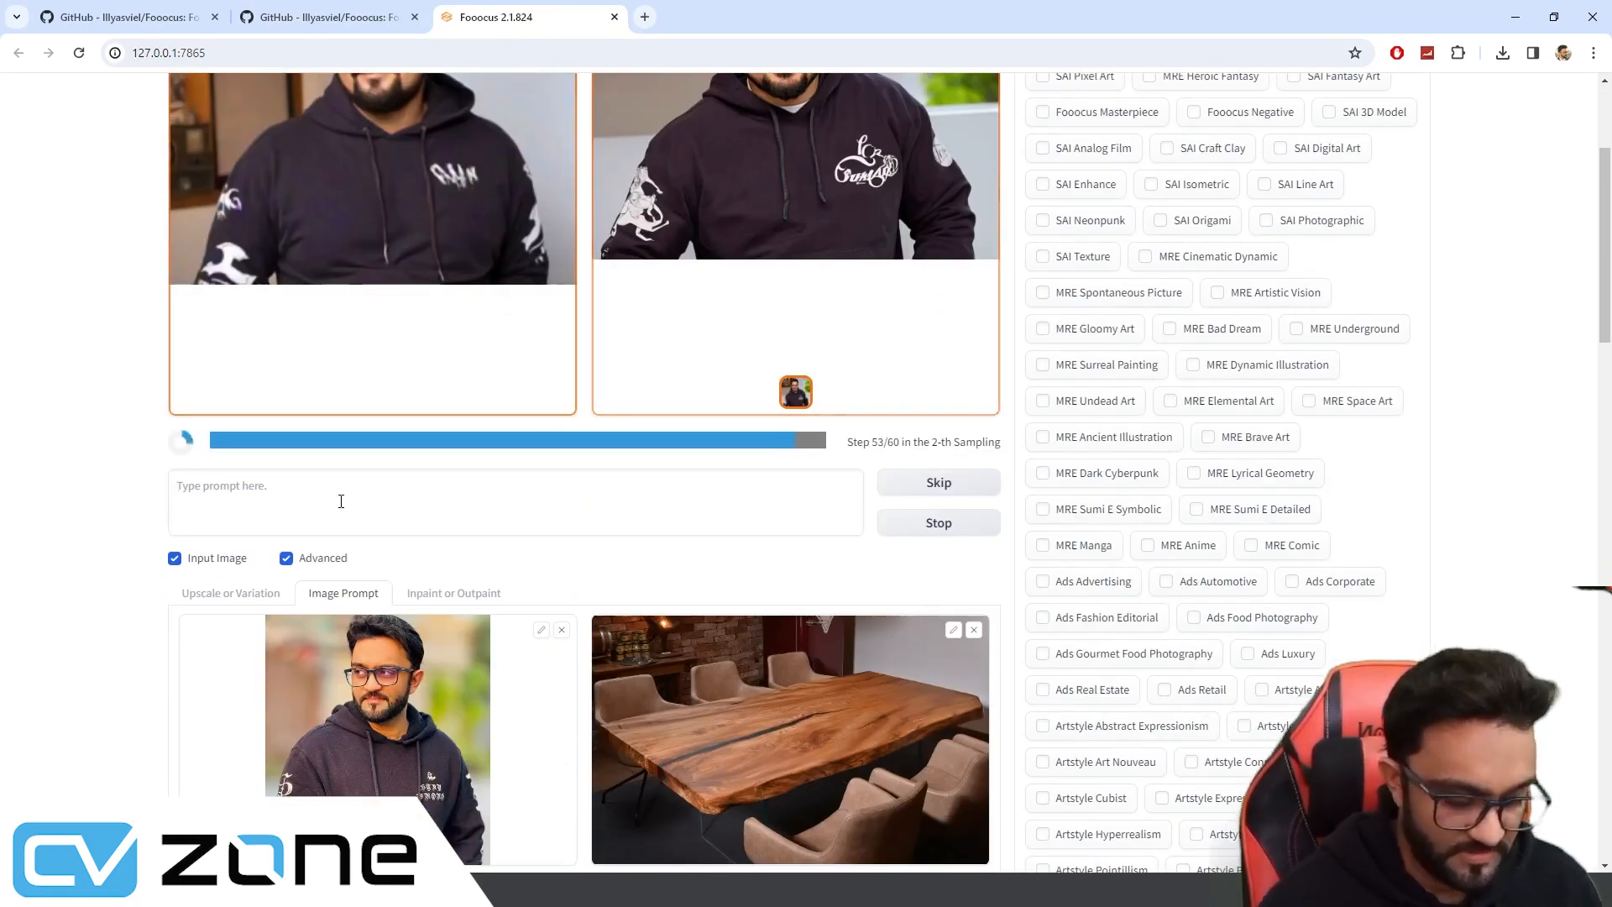
type("man sitting on a chair in front of a wooden ta")
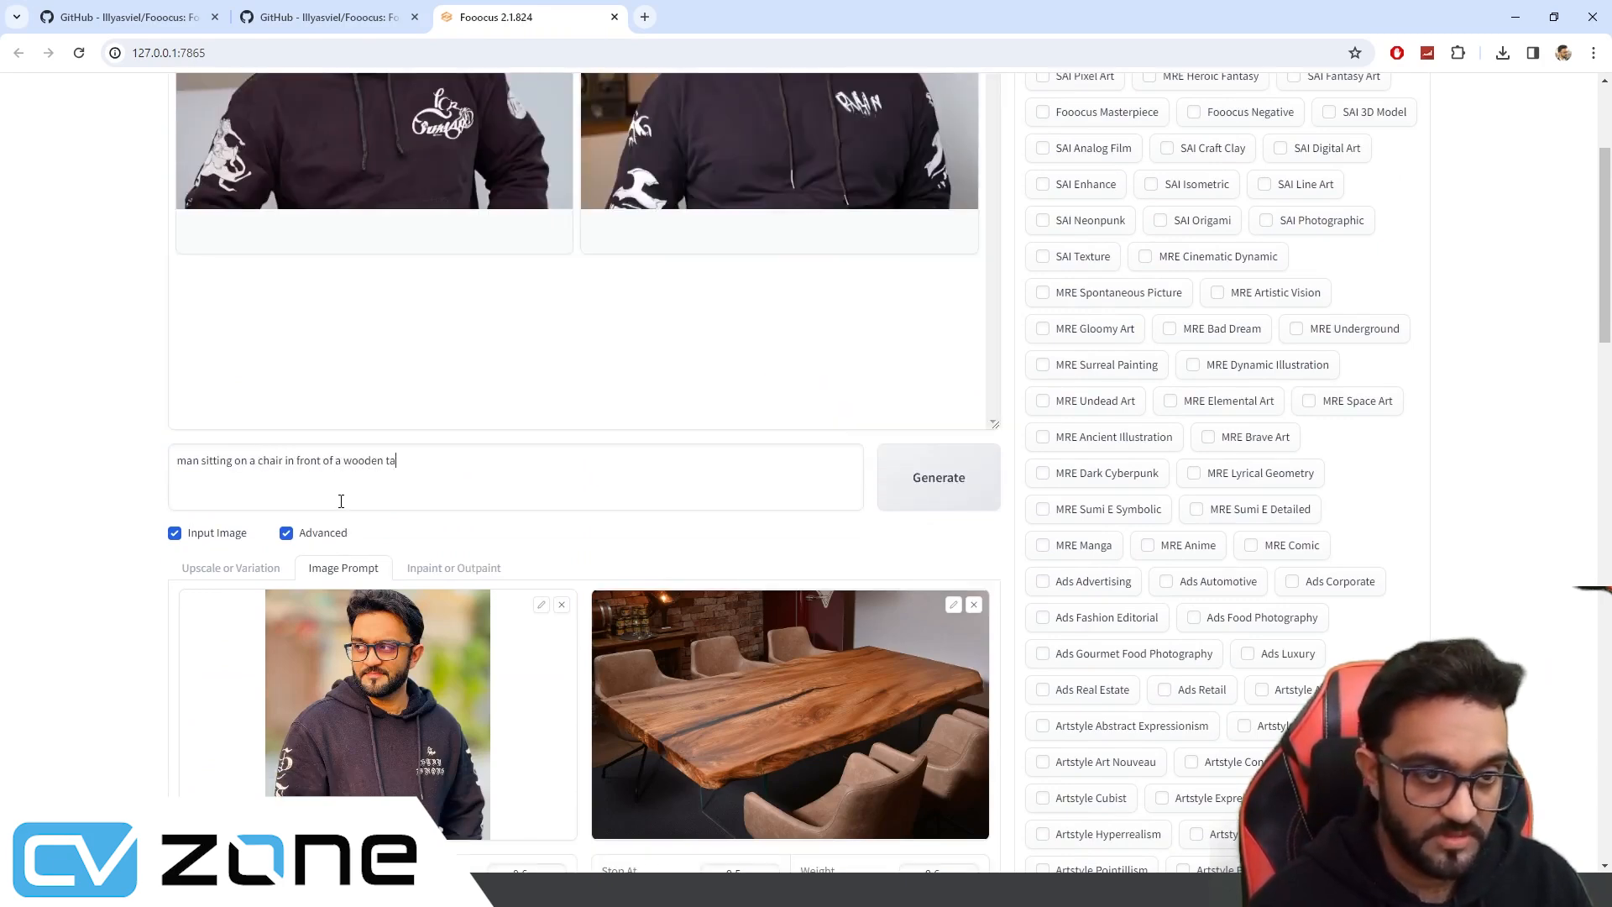
type("ble")
left_click(938, 477)
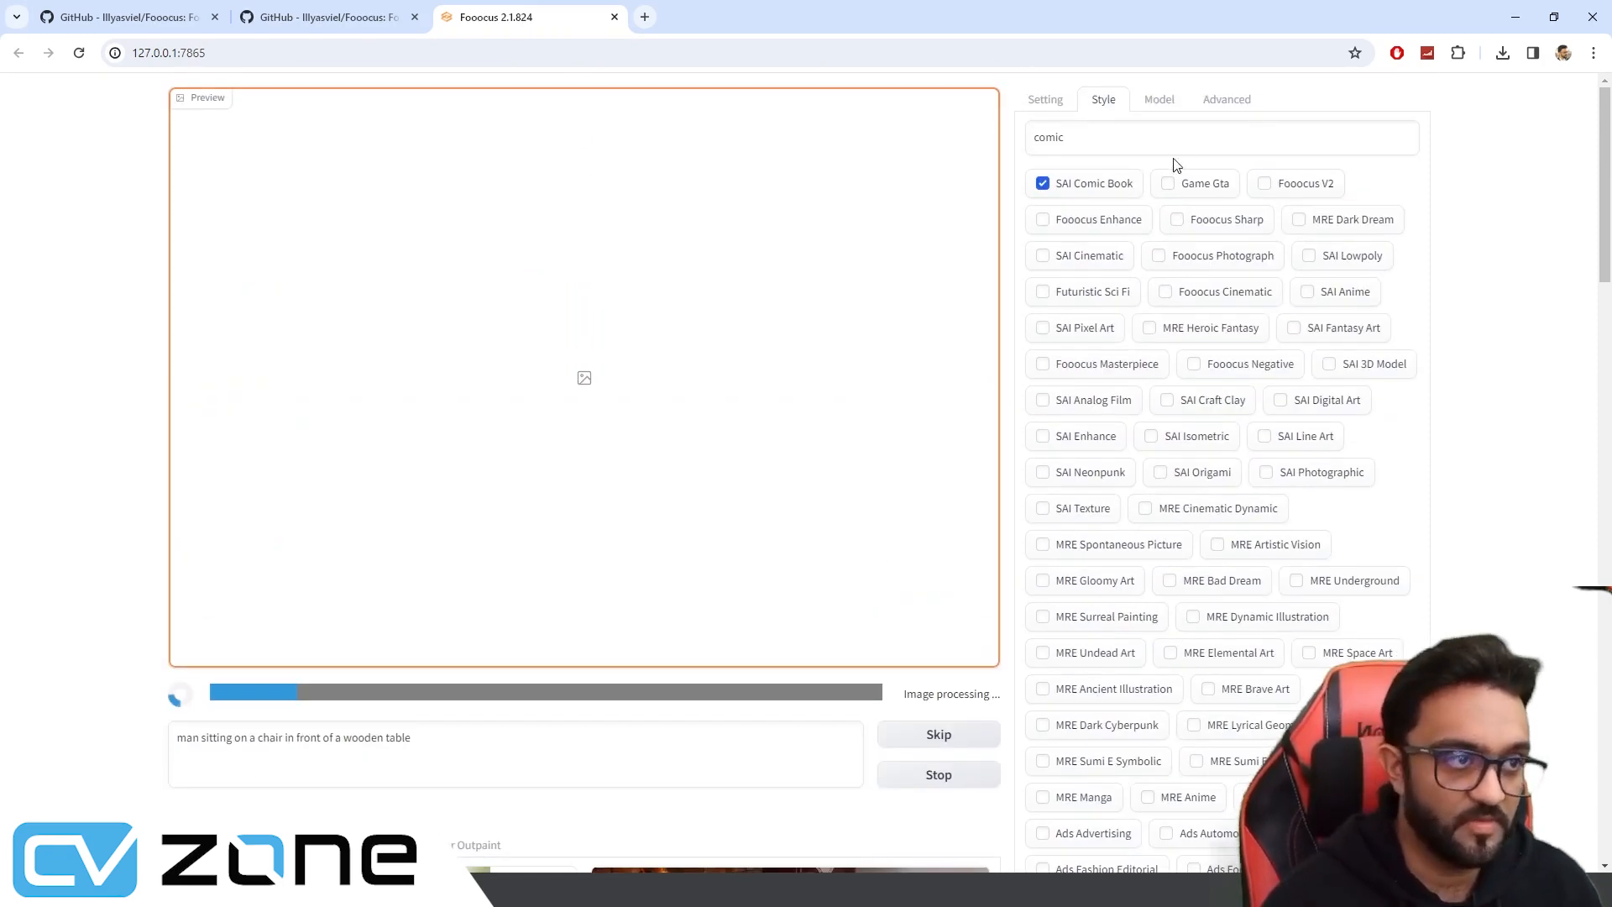
Stop the current generation, deselect the SAI Comic Book style and generate the images again from the same prompt and references
left_click(942, 775)
left_click(1042, 183)
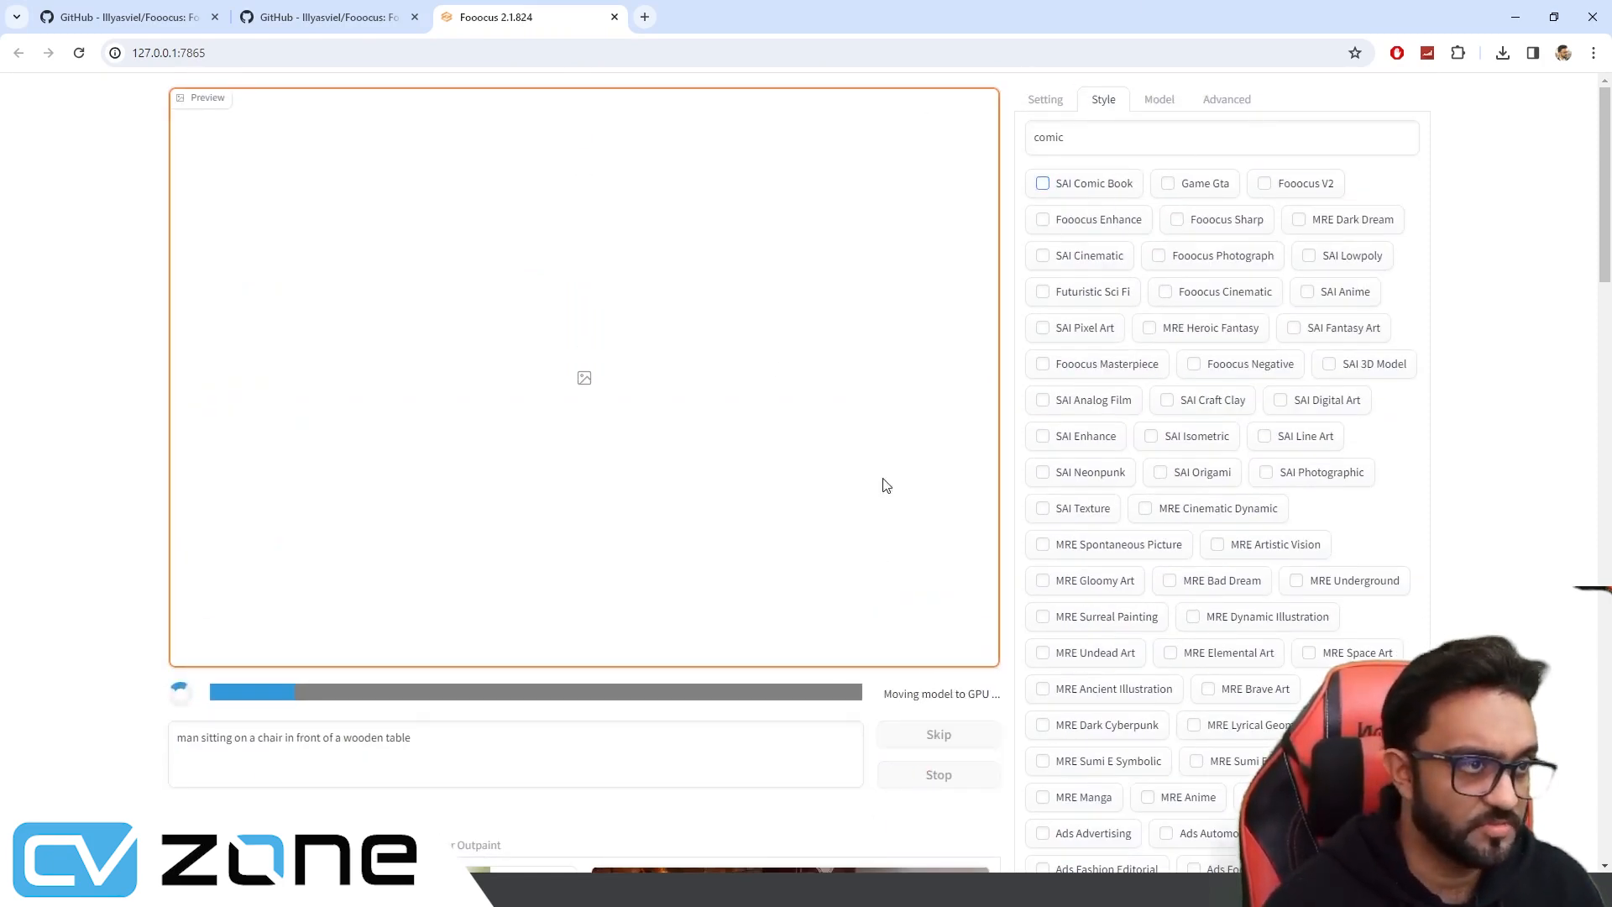
left_click(925, 735)
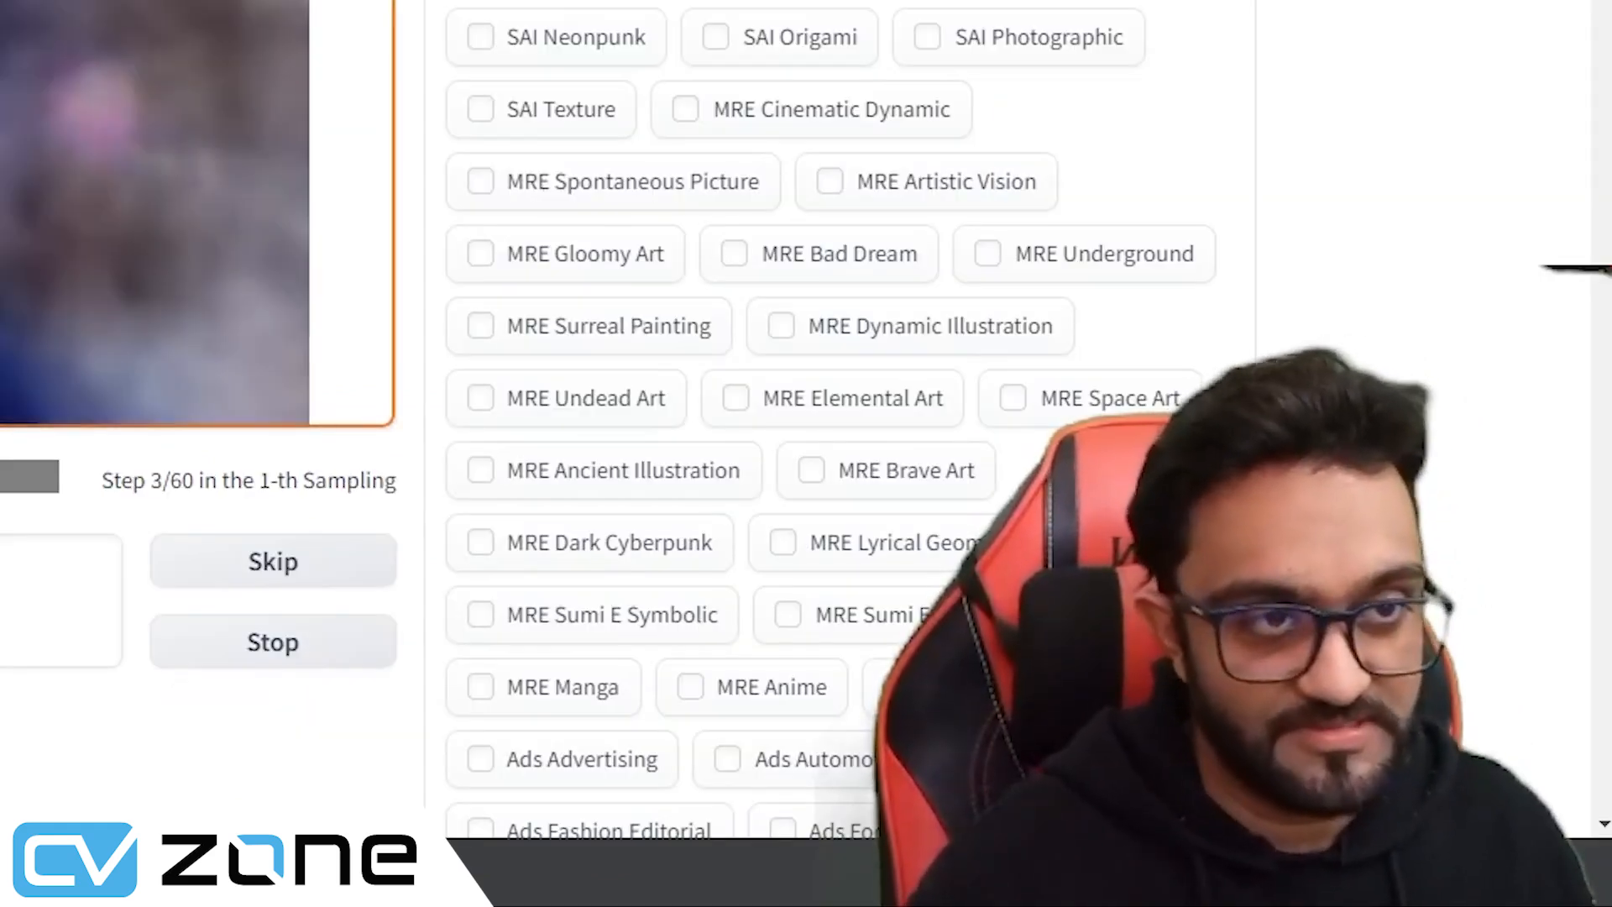
scroll(806, 454, "down", 4)
scroll(640, 428, "down", 8)
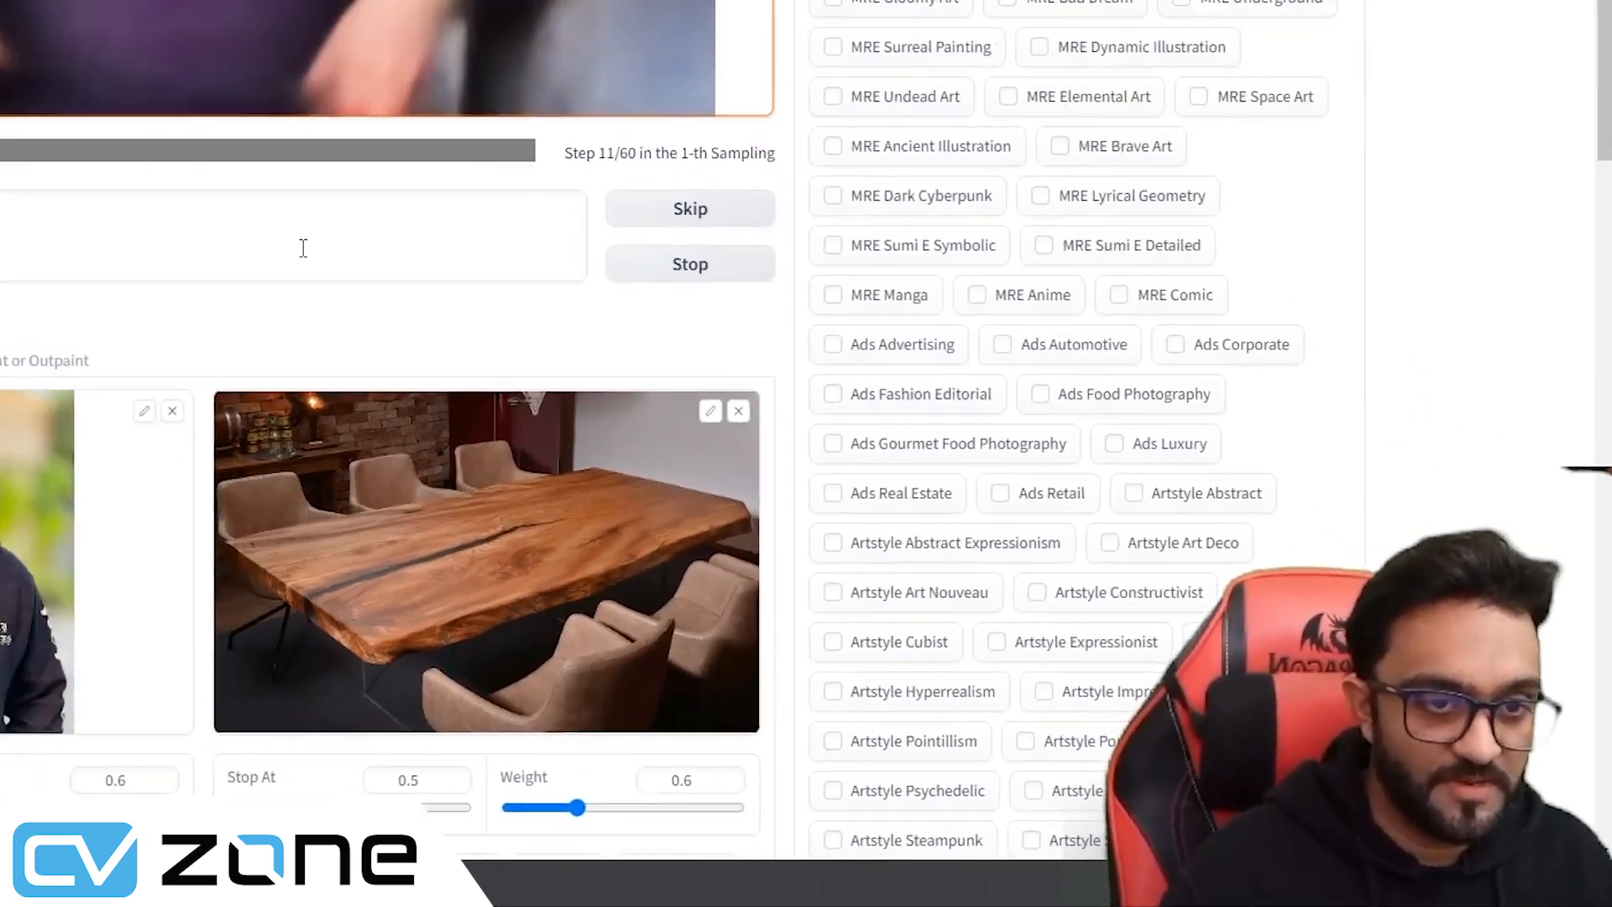
Compare the developing preview with the portrait and table references, and view the first finished image enlarged
scroll(657, 434, "up", 10)
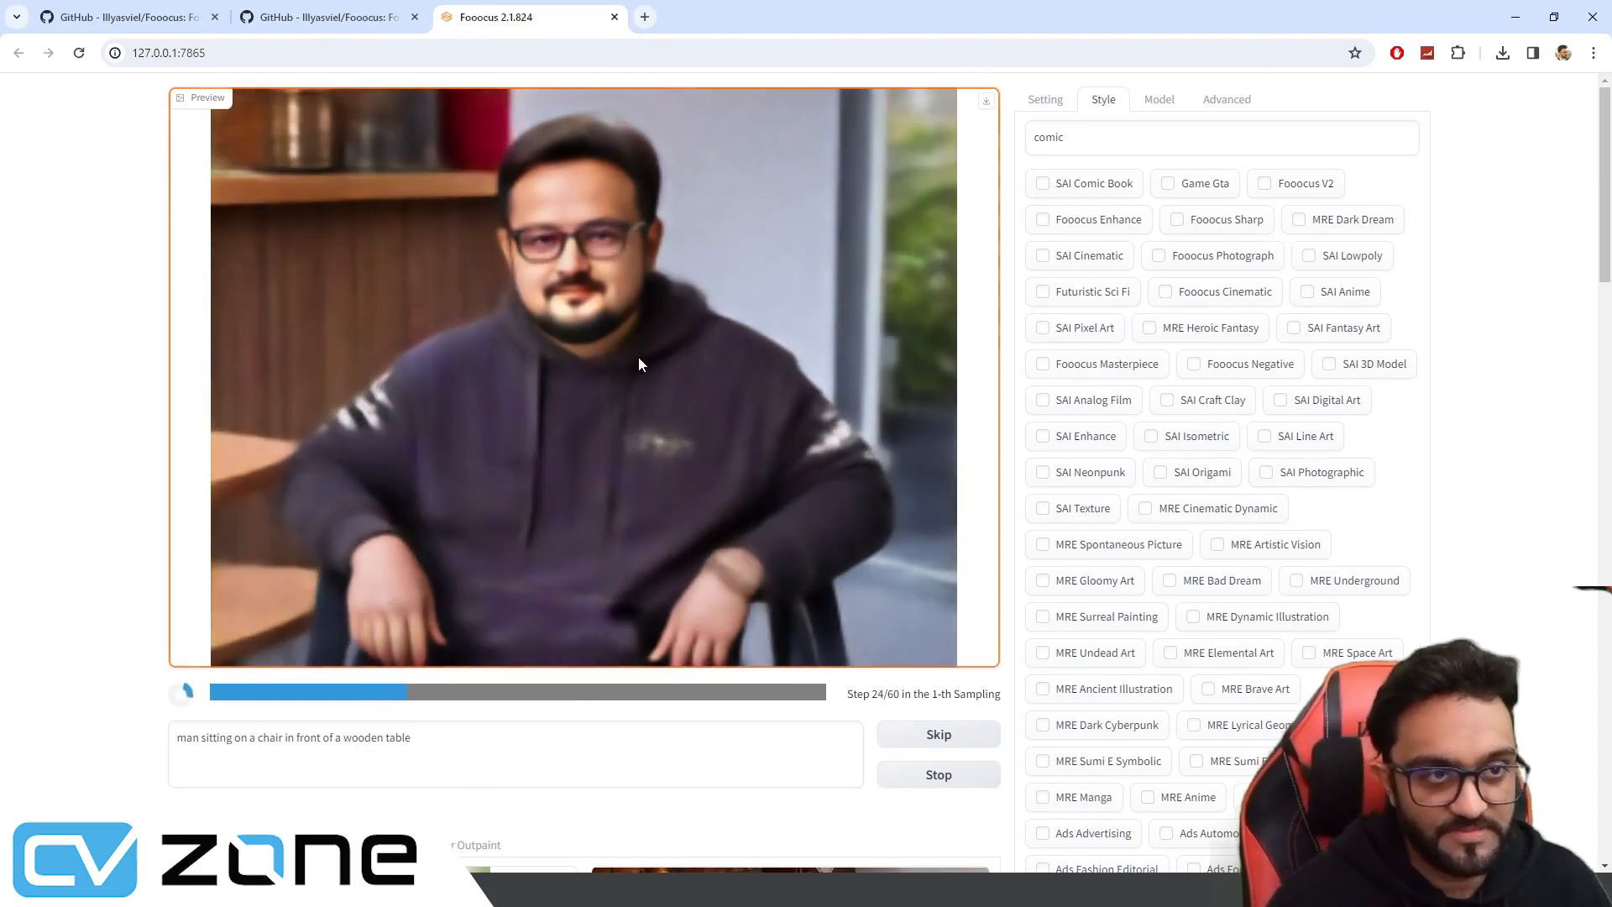
scroll(671, 336, "down", 6)
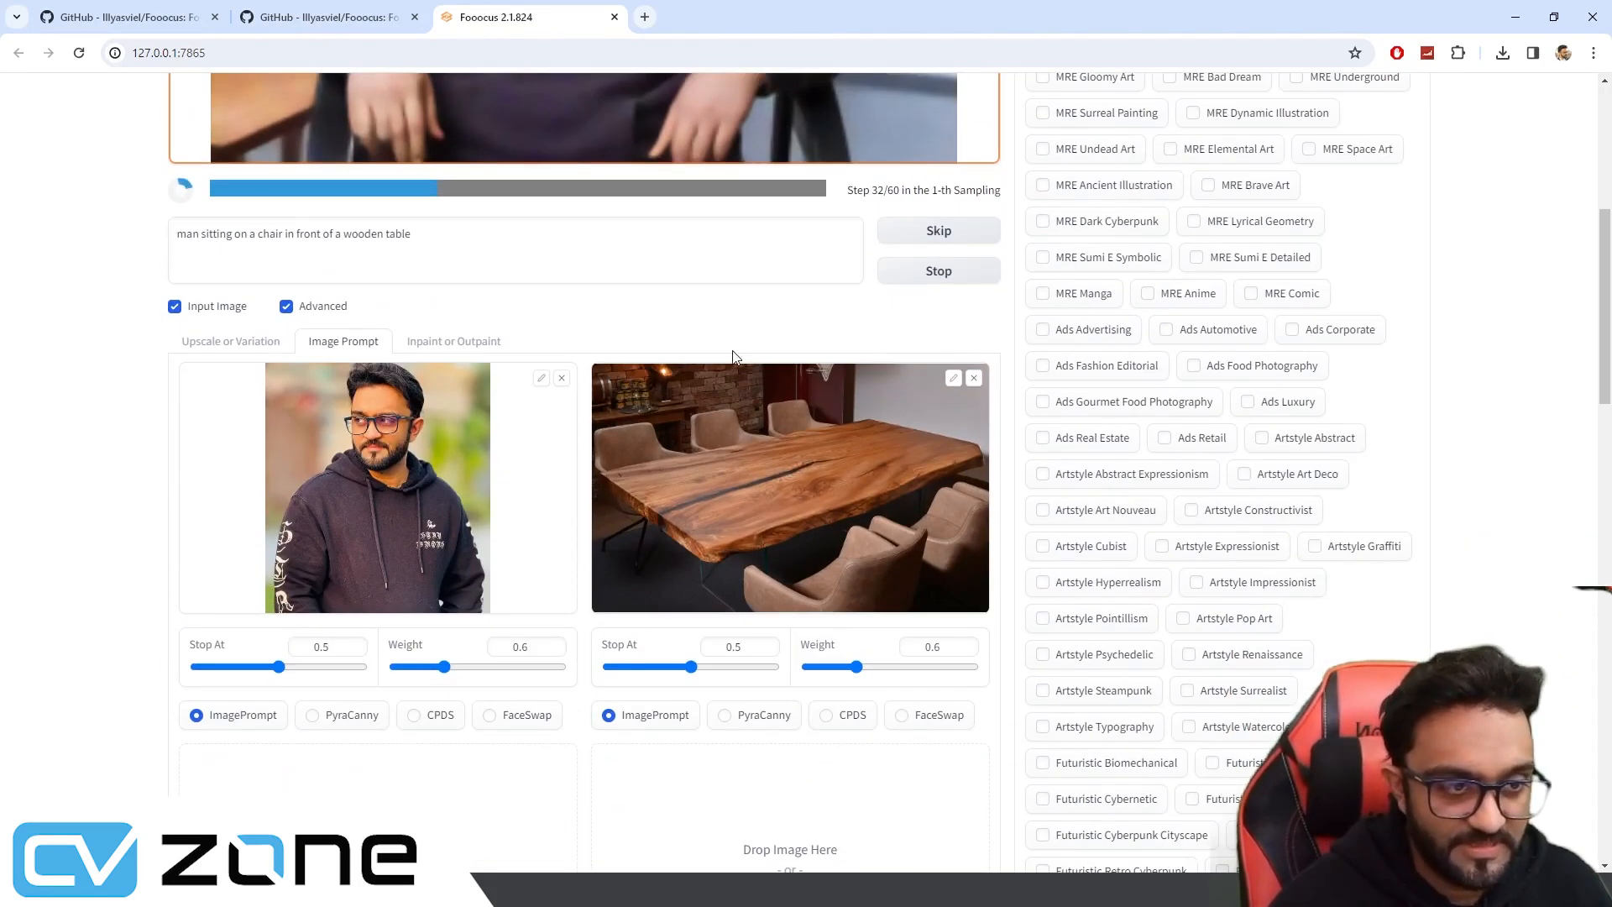
scroll(720, 469, "up", 6)
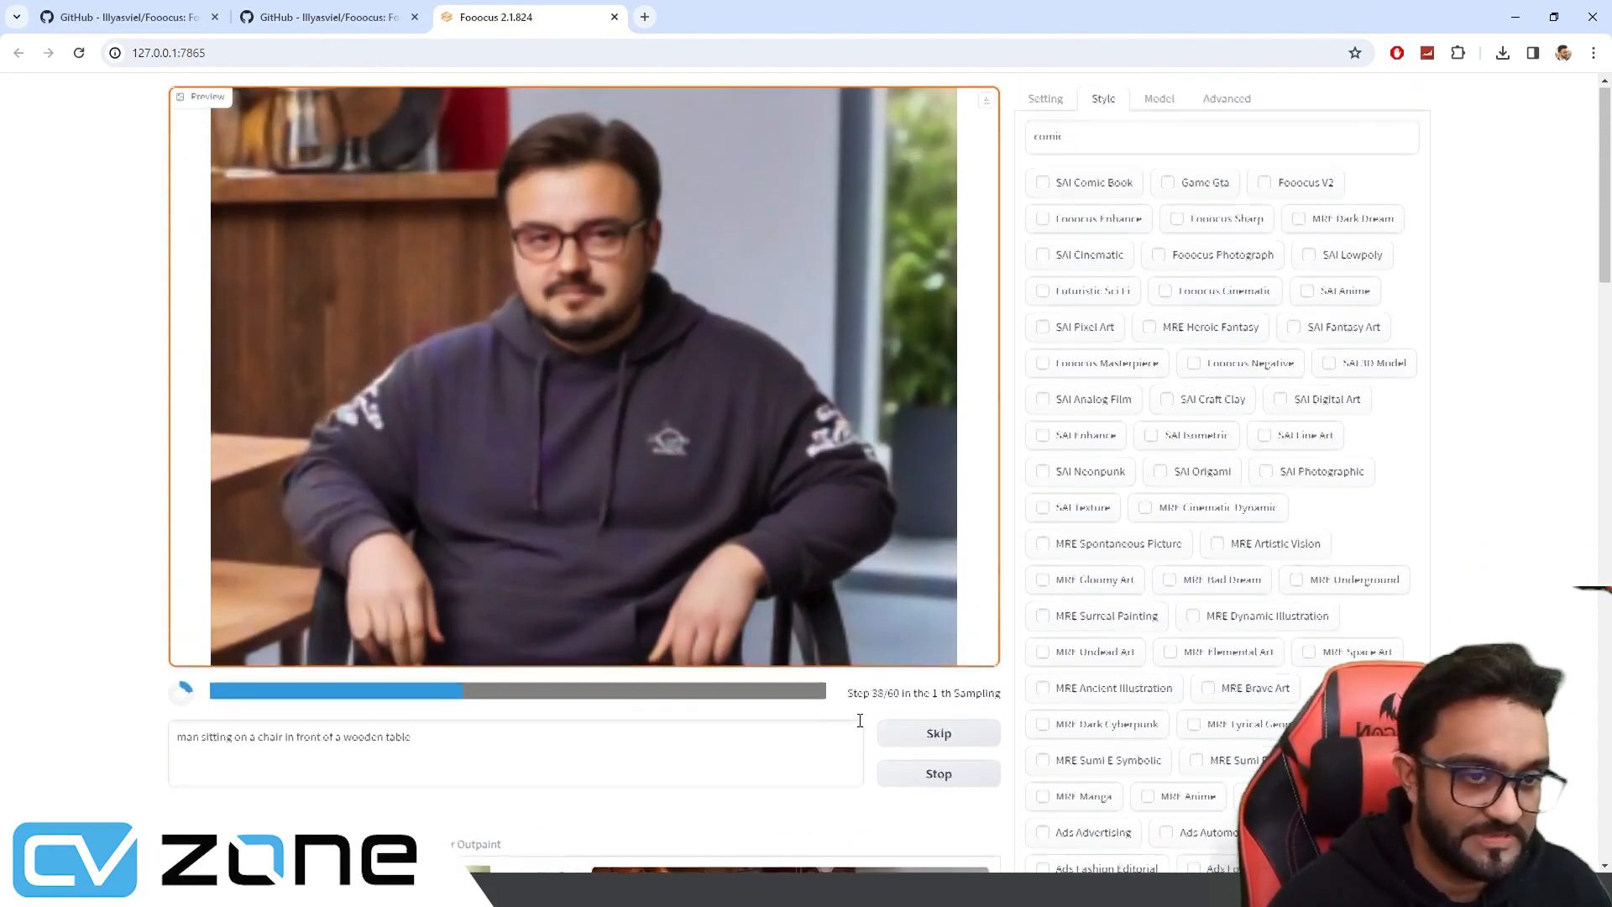
scroll(521, 397, "down", 5)
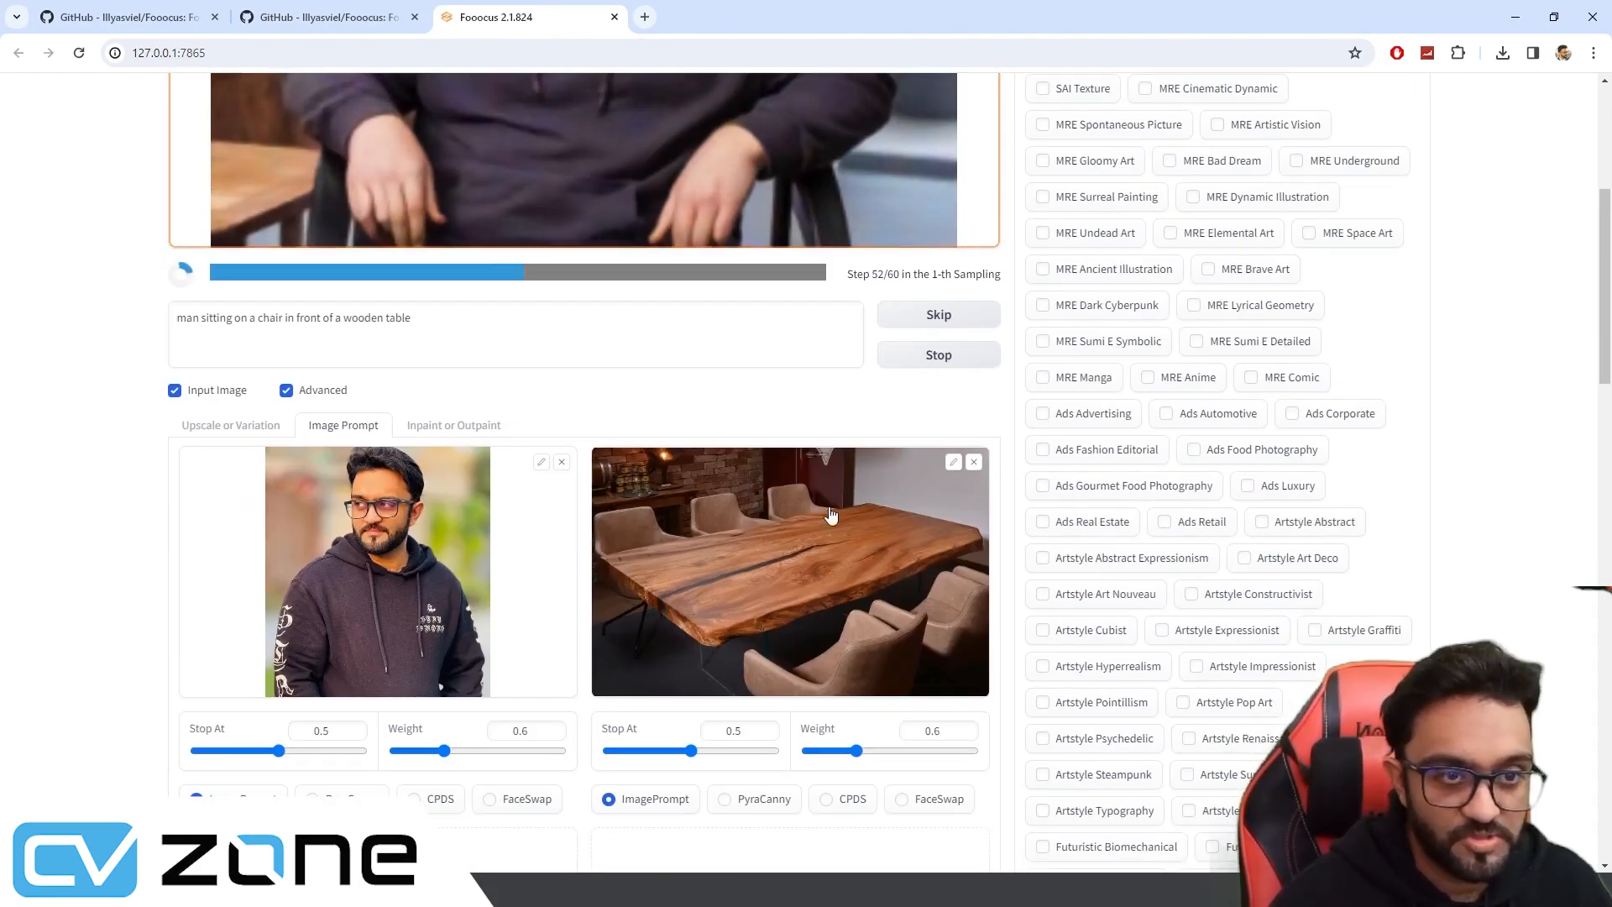
scroll(172, 604, "up", 5)
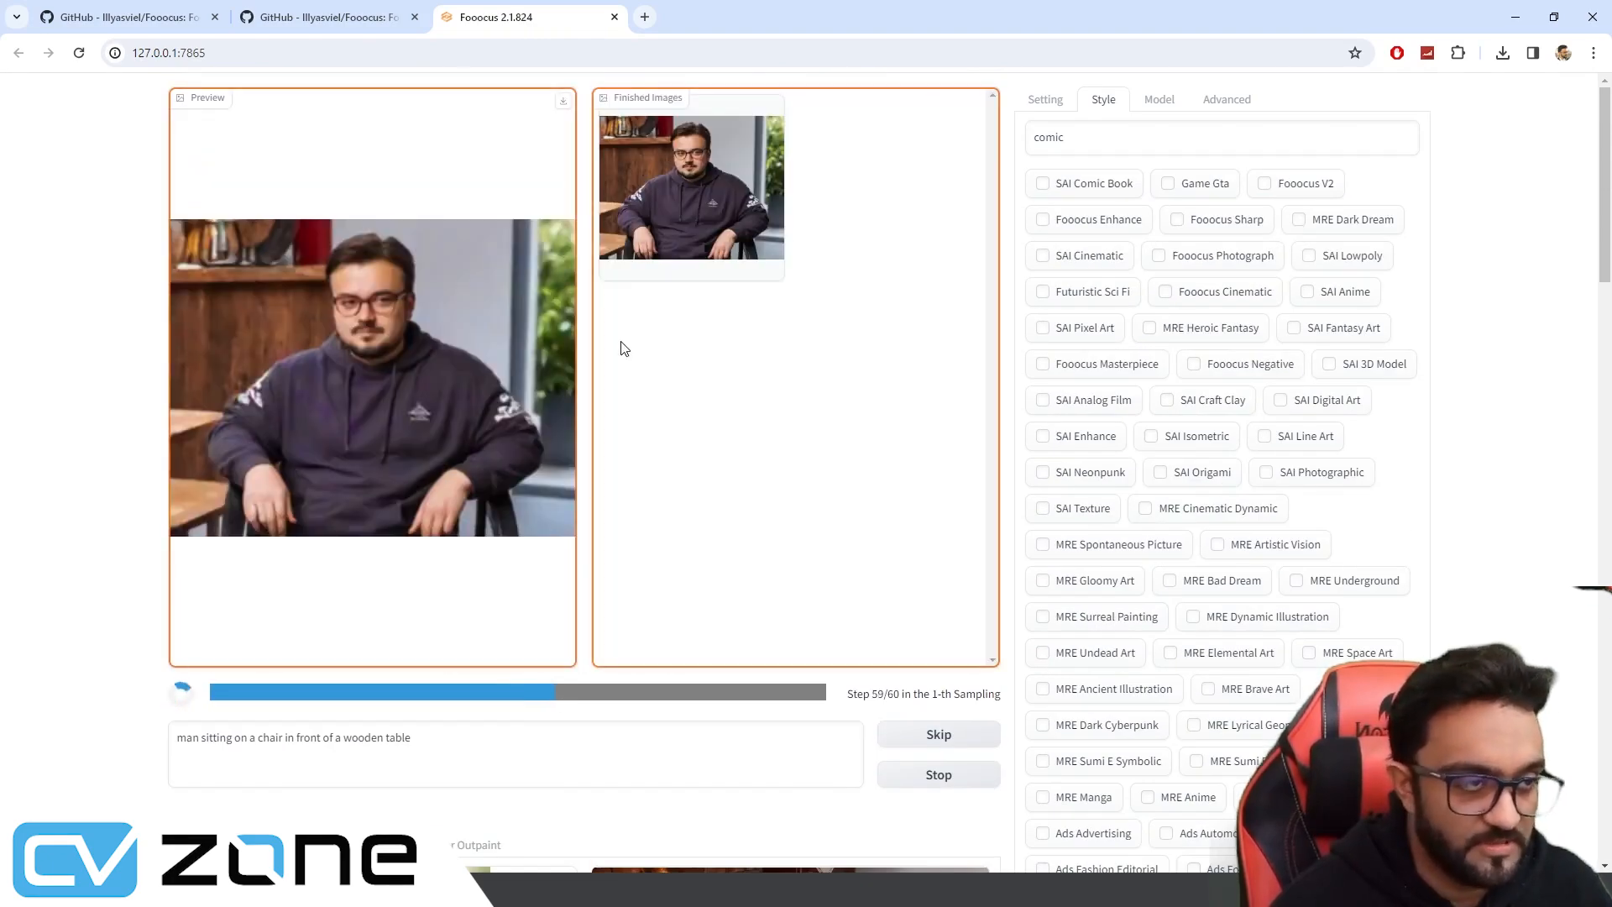
left_click(914, 363)
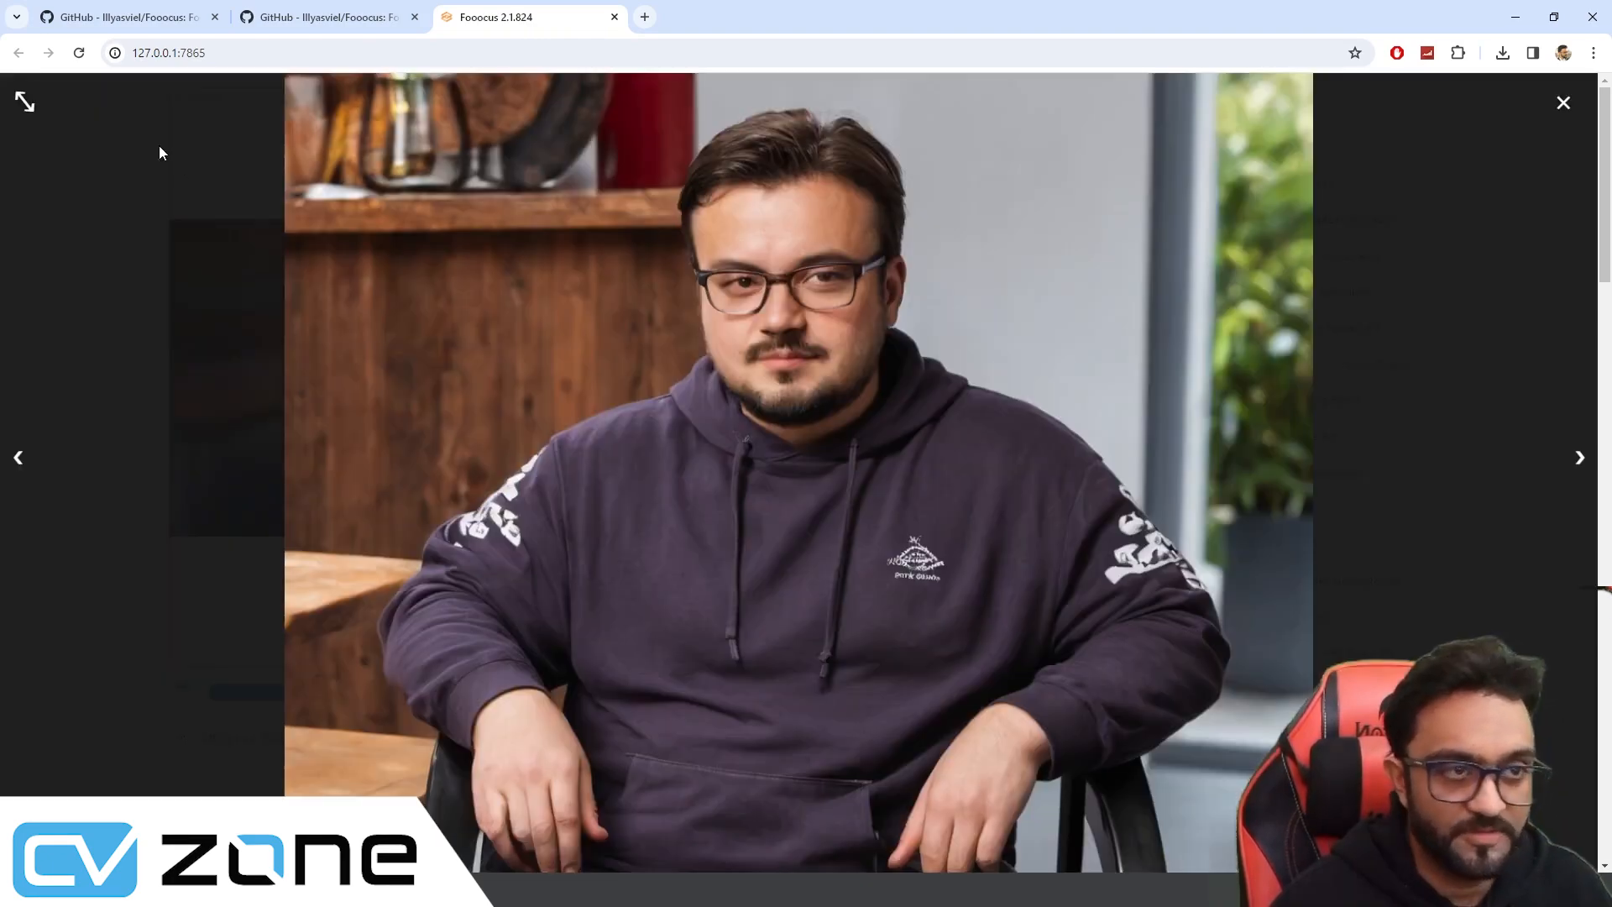
left_click(1564, 103)
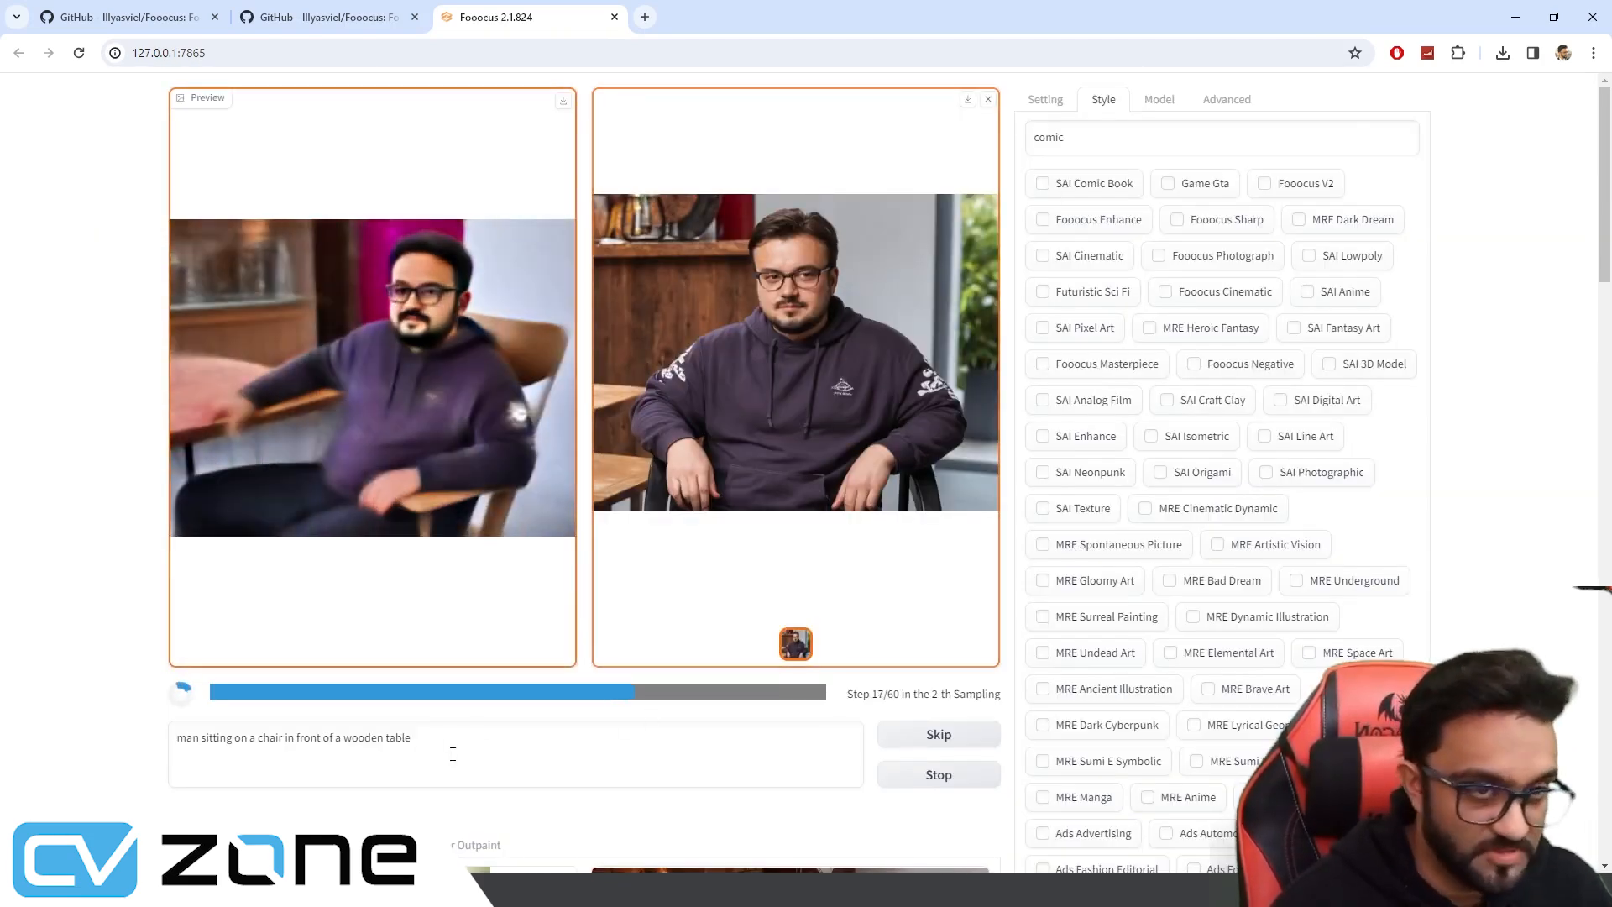
Clear the style search and select the Fooocus Sharp, Fooocus Photograph, SAI Cinematic and Fooocus Cinematic styles
left_click_drag(1083, 138, 964, 144)
key("BackSpace")
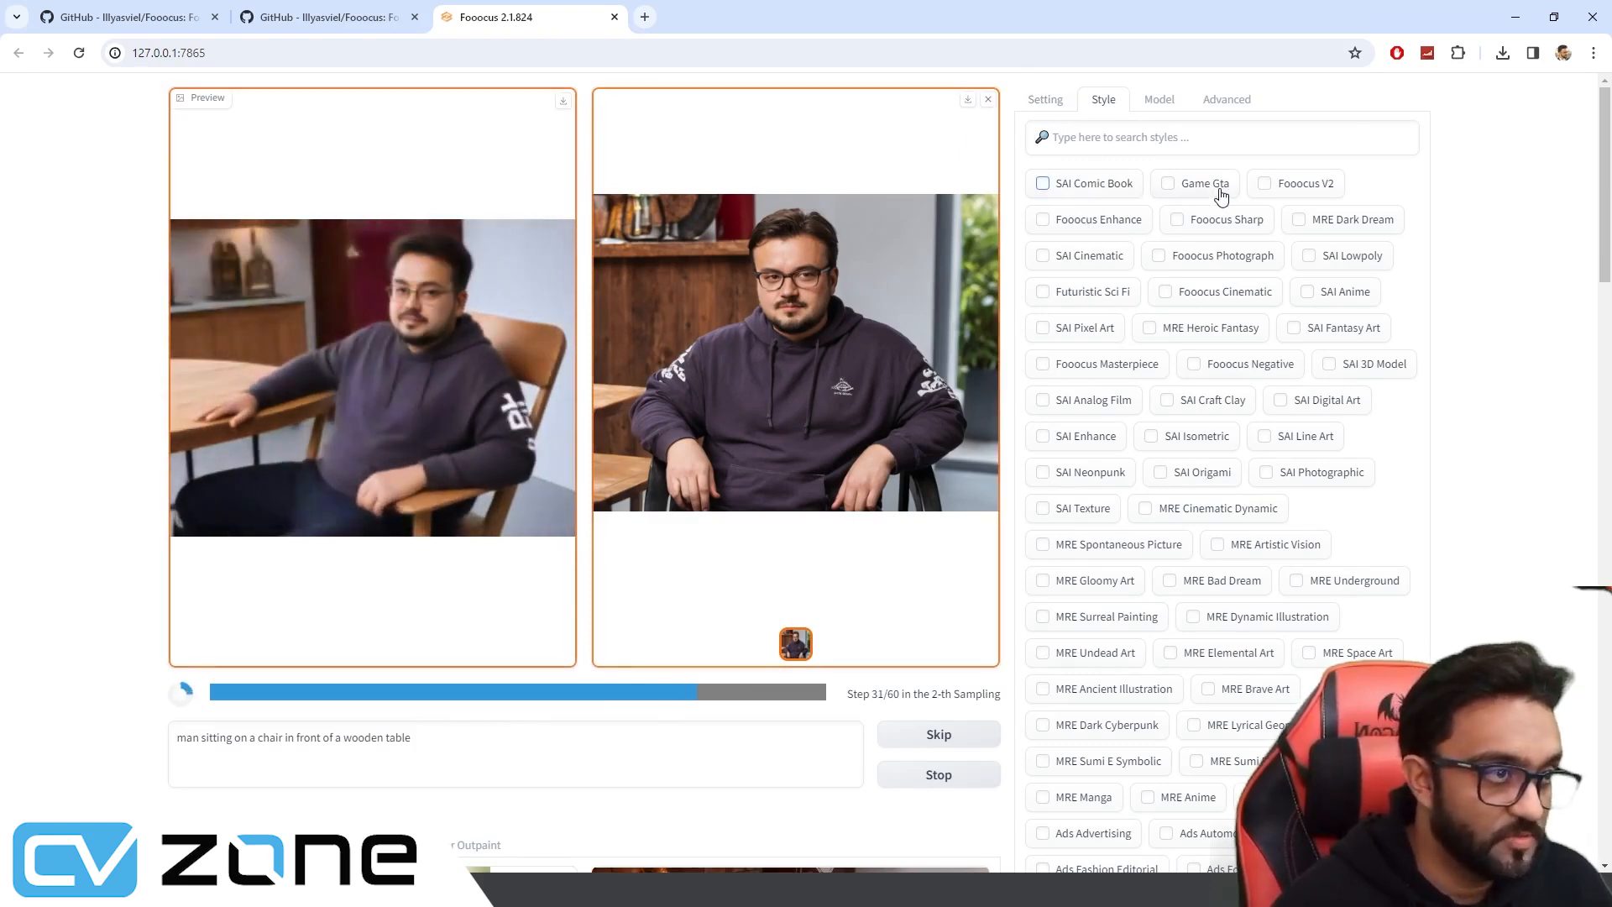
left_click(1226, 221)
left_click(1198, 260)
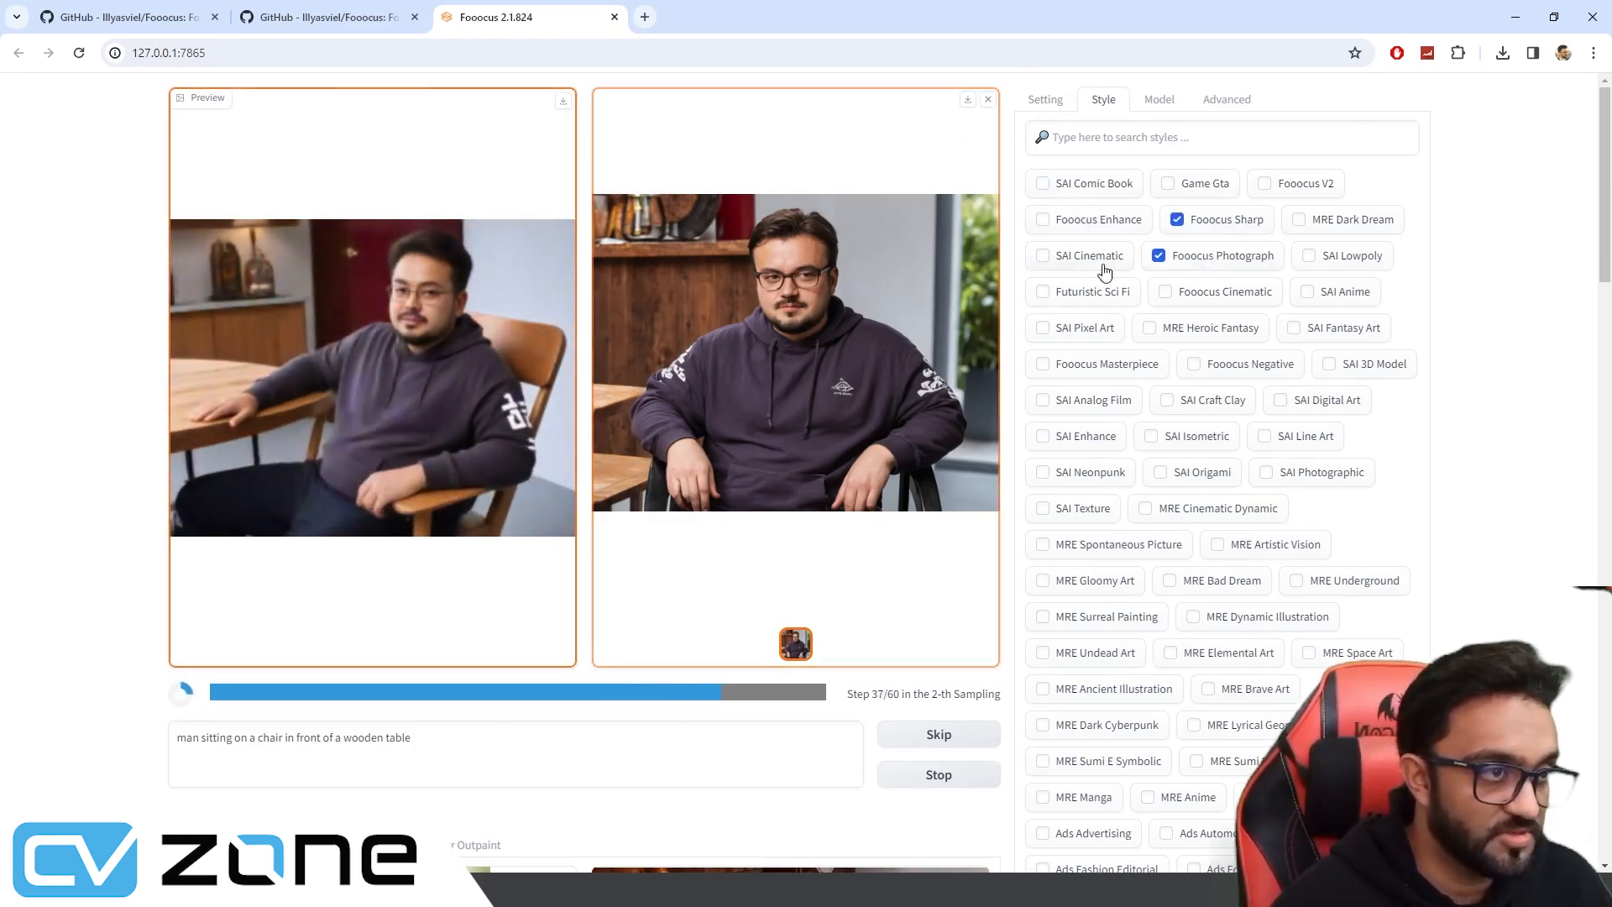
left_click(1192, 292)
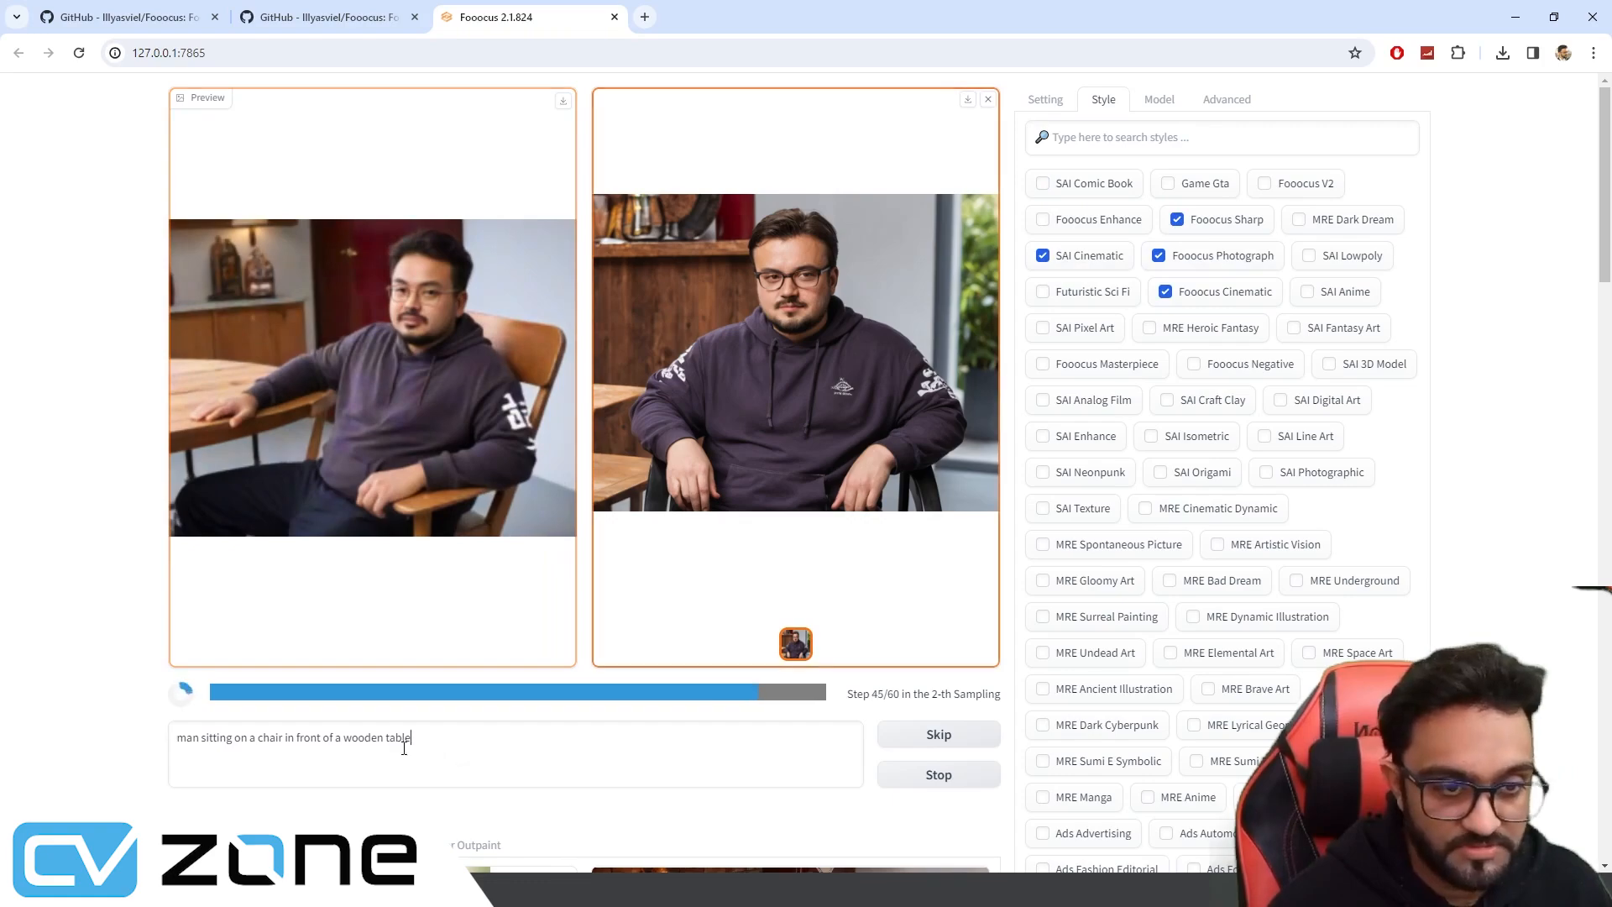
View the second and first finished images of the man seated by the wooden table
triple_click(406, 740)
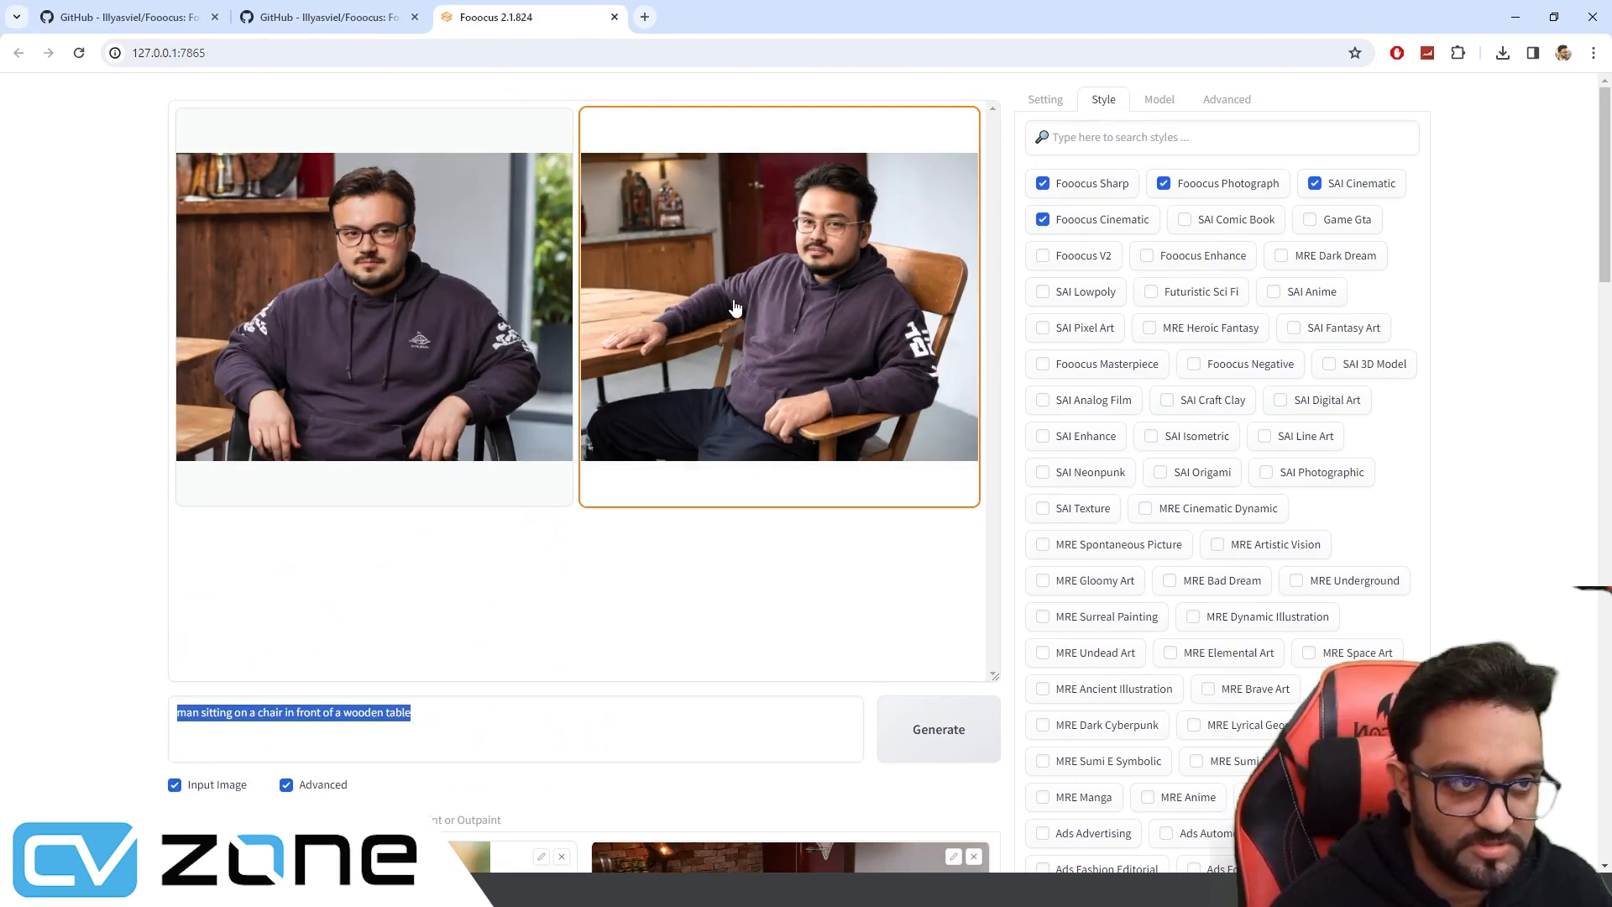
left_click(736, 305)
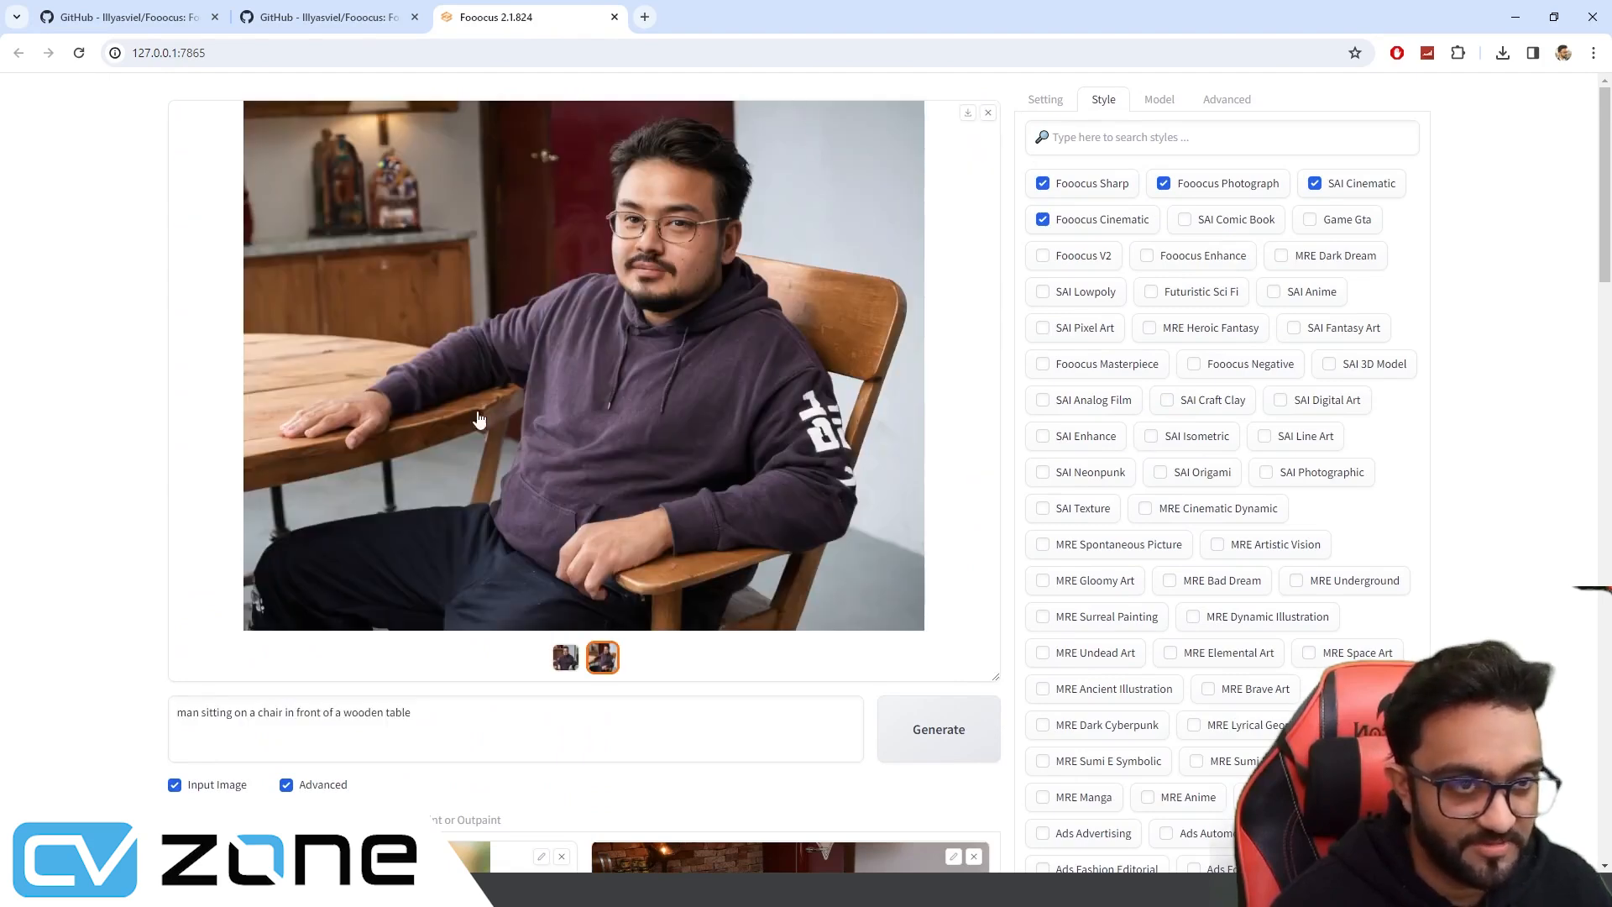
left_click(565, 659)
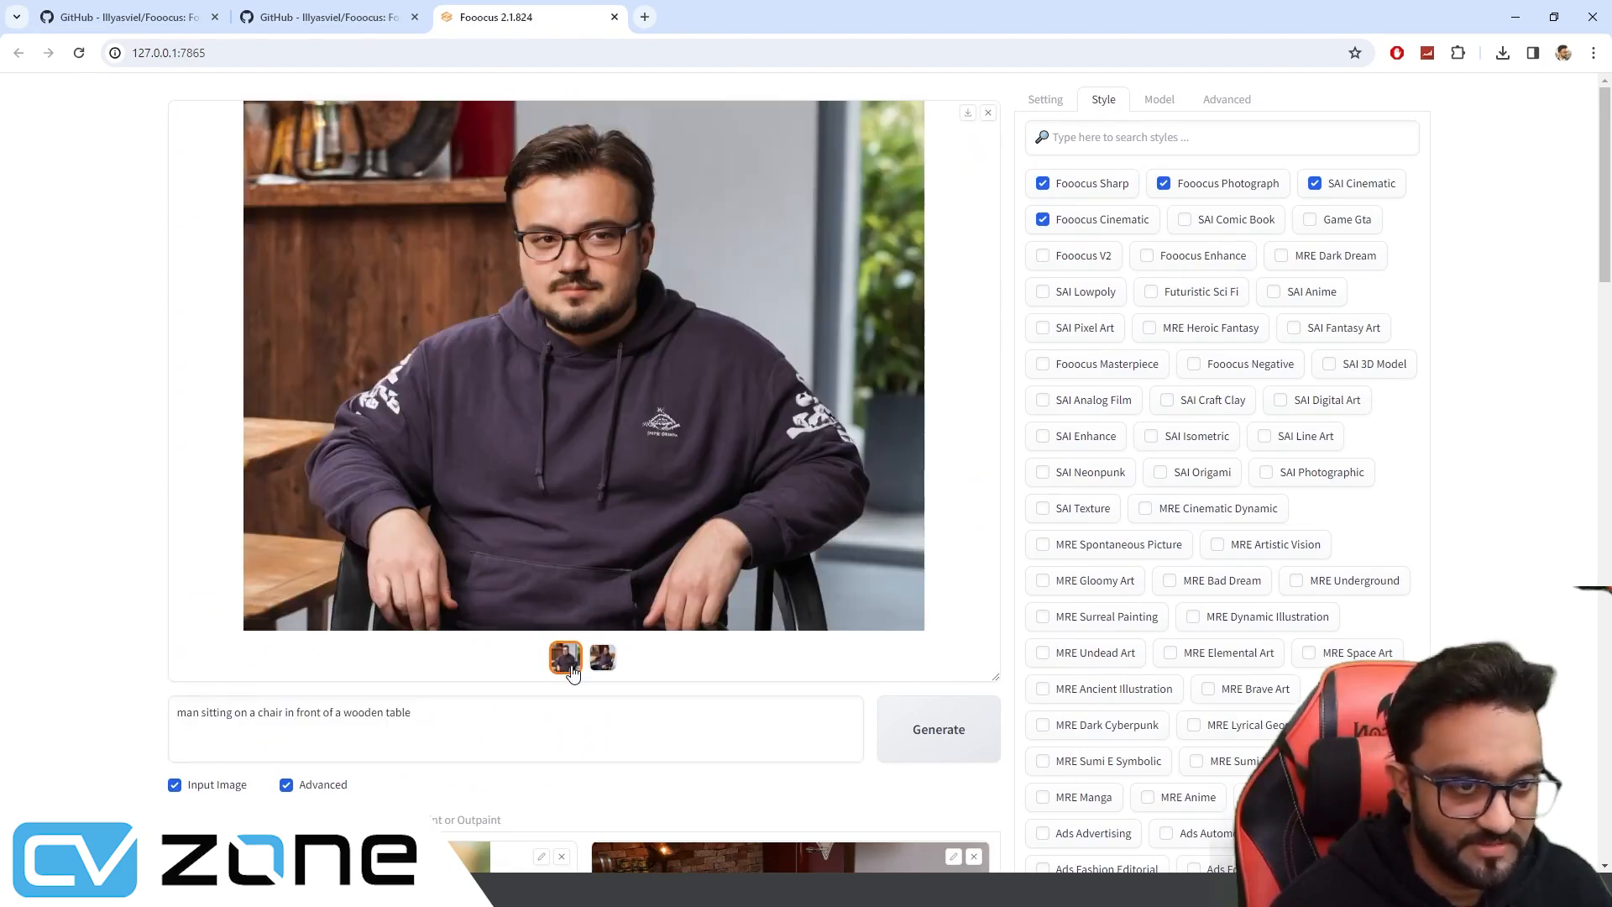
Turn off Input Image and generate images from the prompt "burger with fries and drink on a table"
left_click_drag(412, 712, 184, 712)
triple_click(449, 745)
scroll(502, 653, "down", 3)
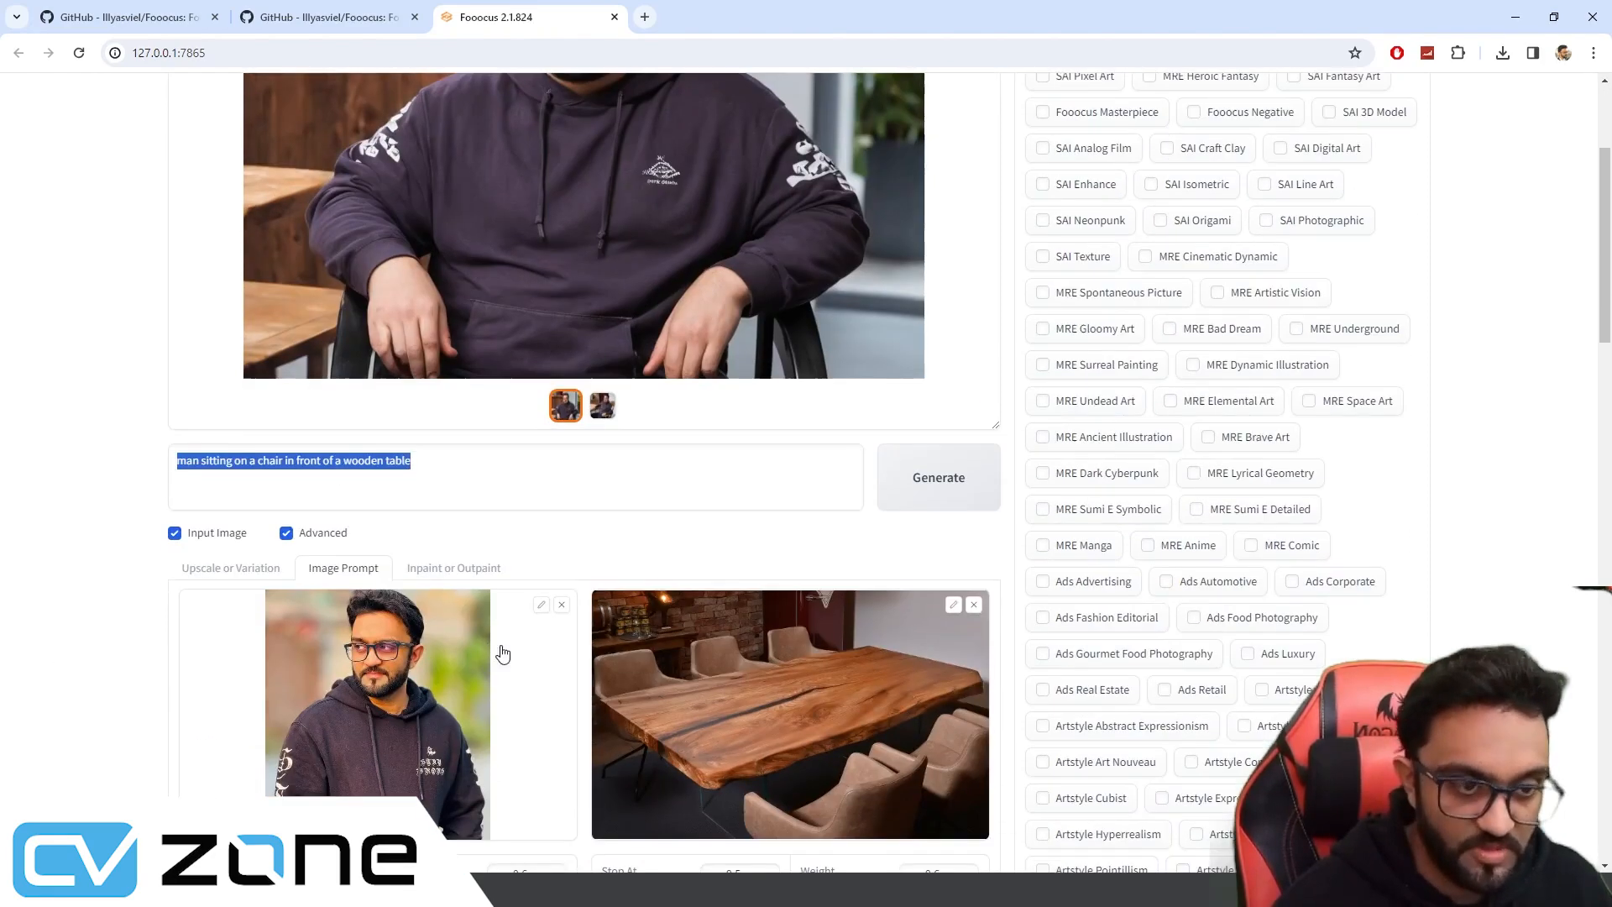
left_click(220, 537)
triple_click(350, 752)
key("BackSpace")
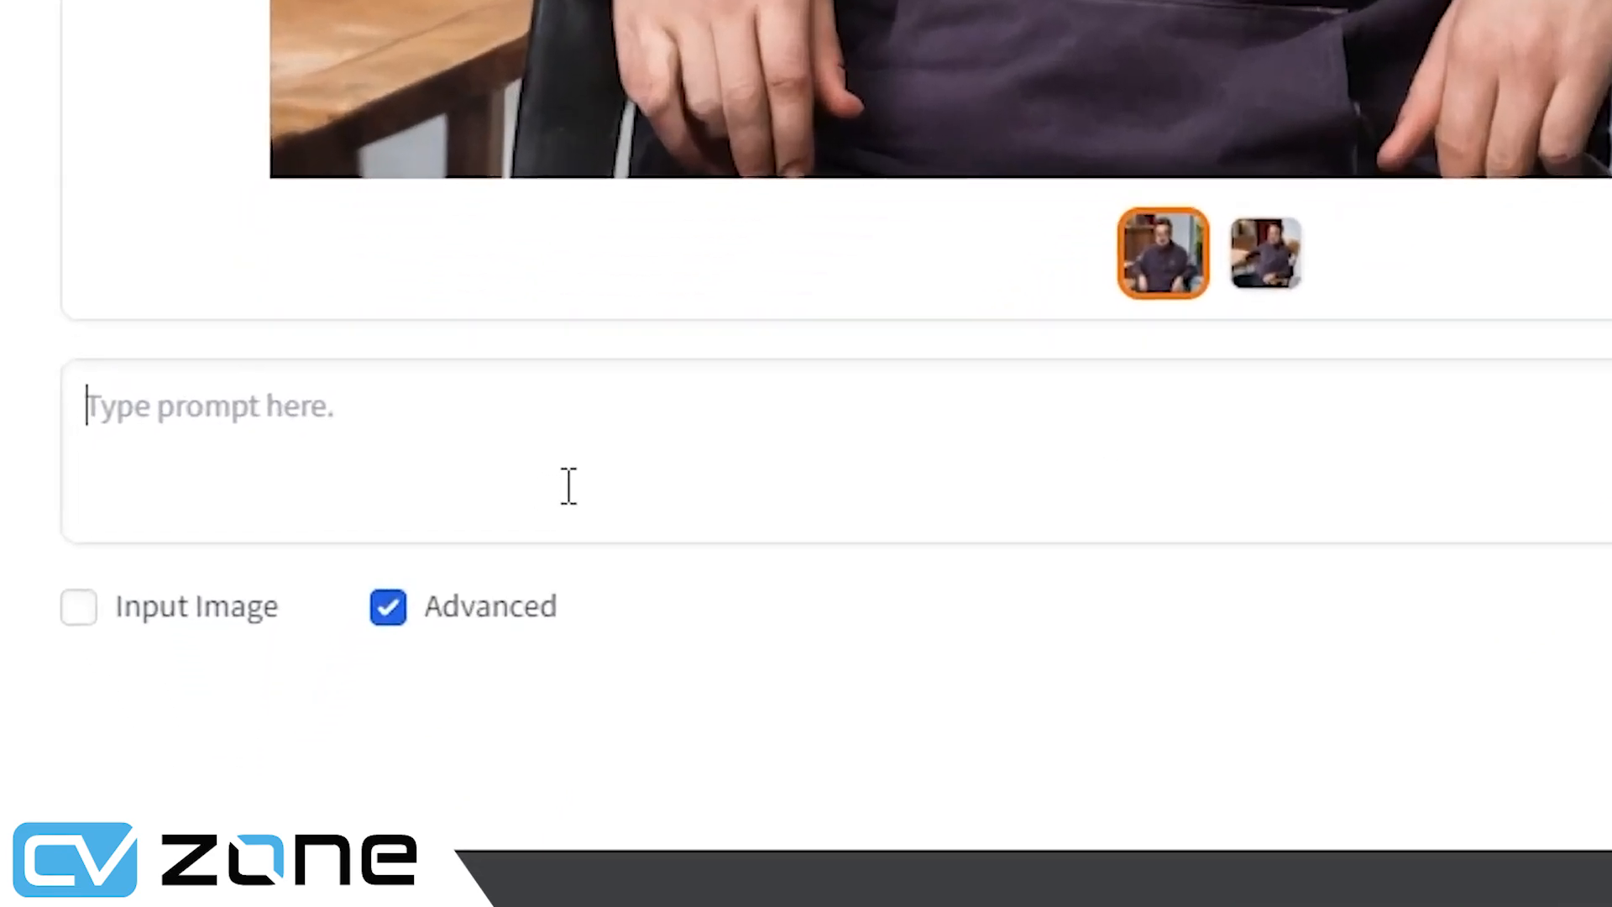
type("buger with fries and drink")
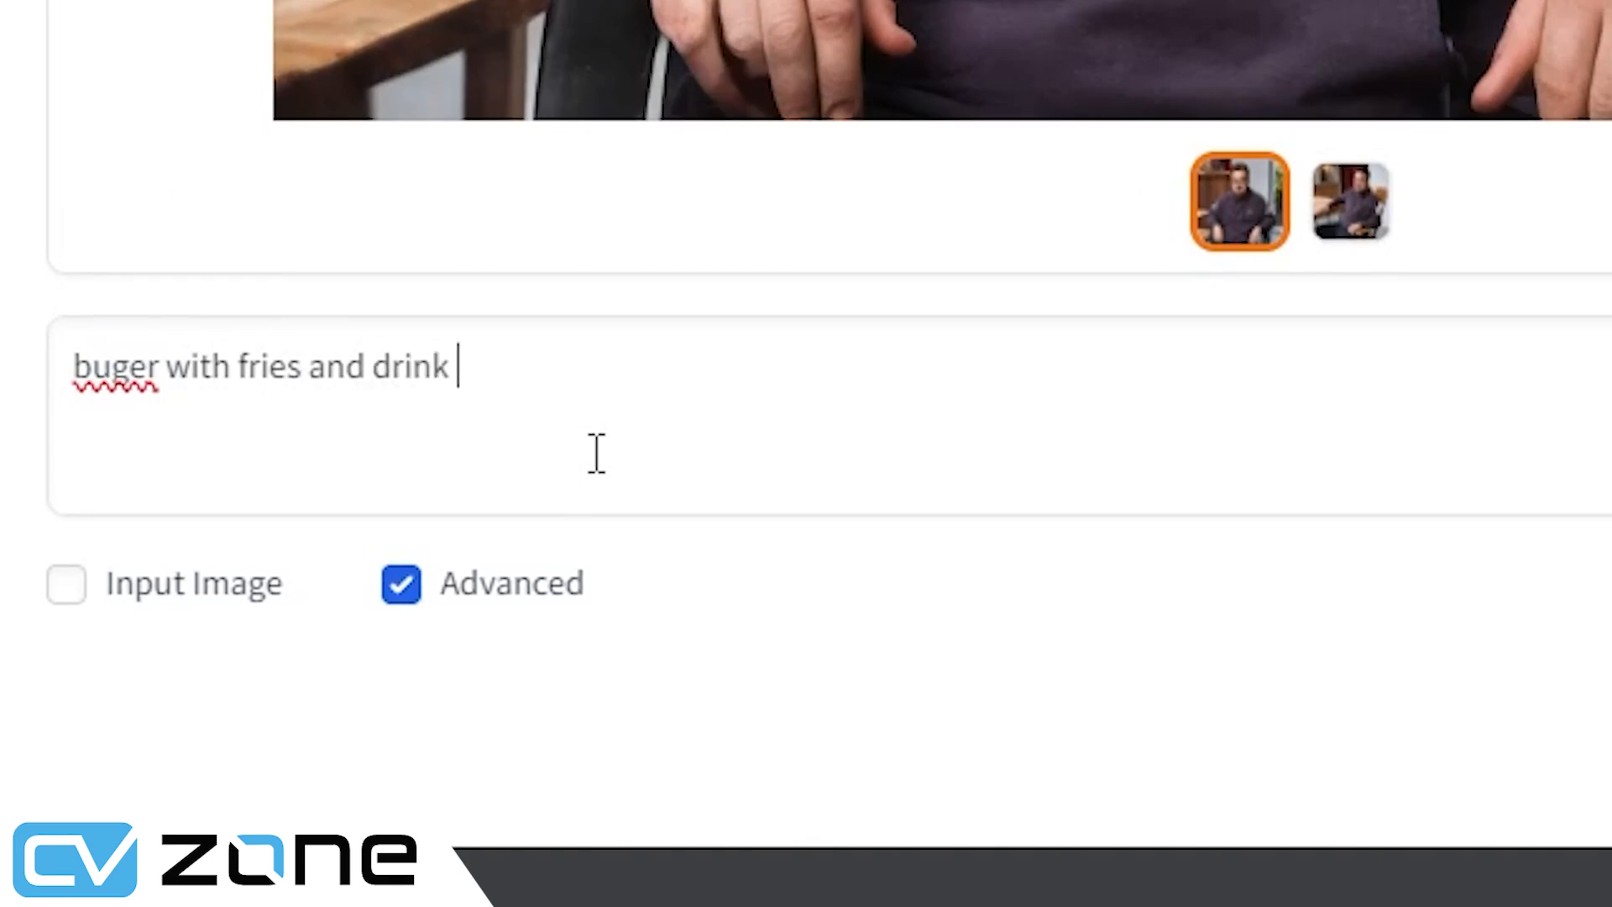
type("e")
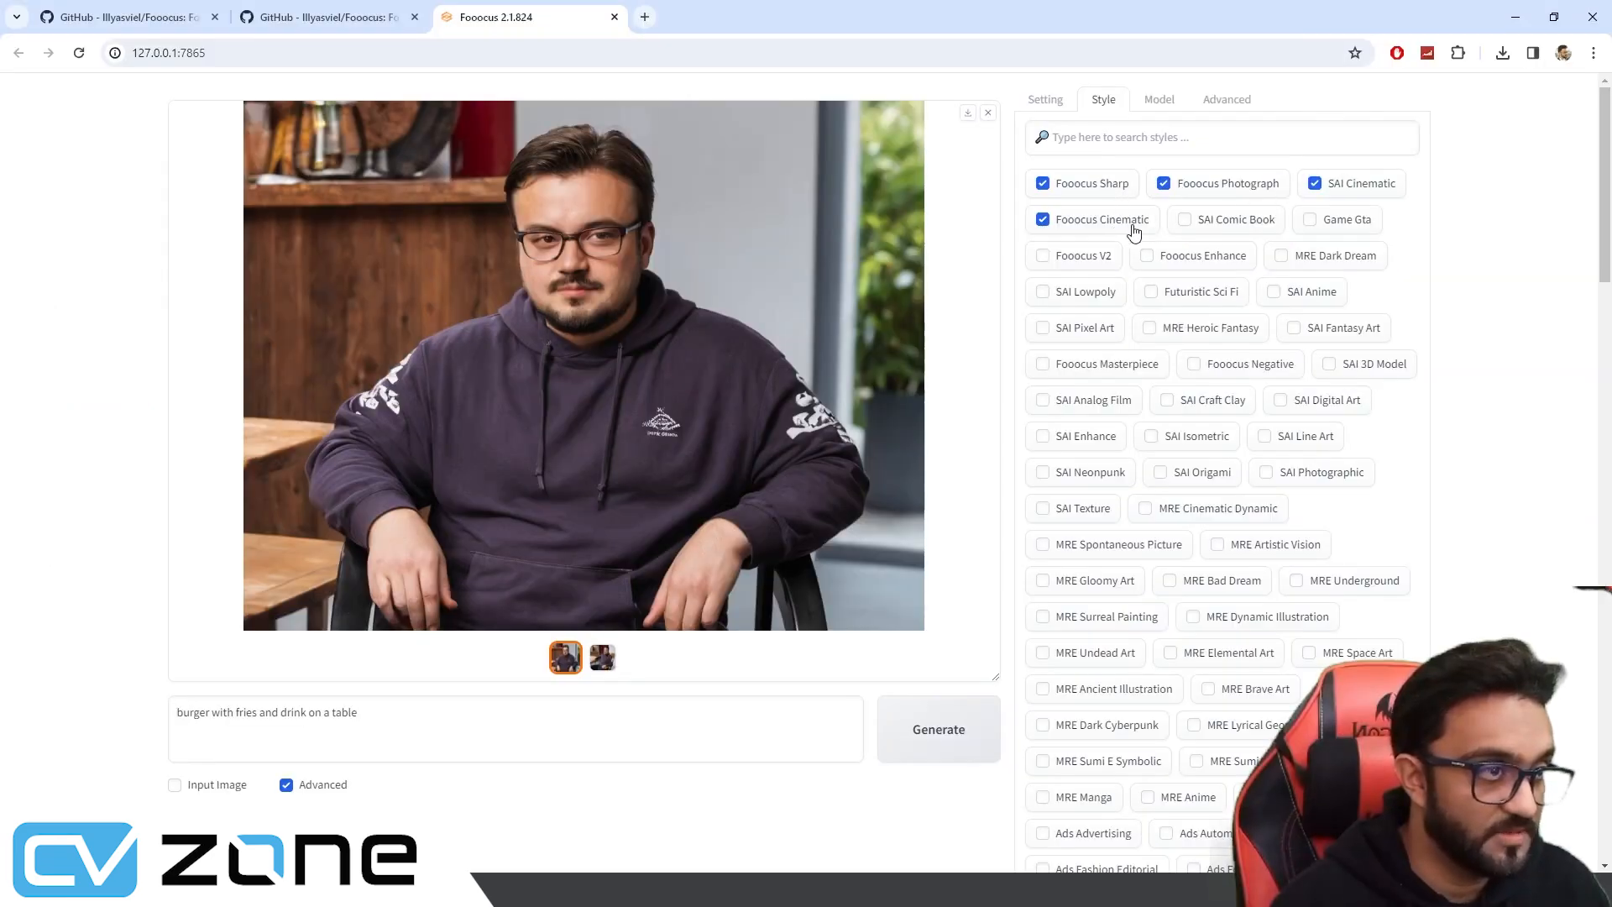
left_click(911, 757)
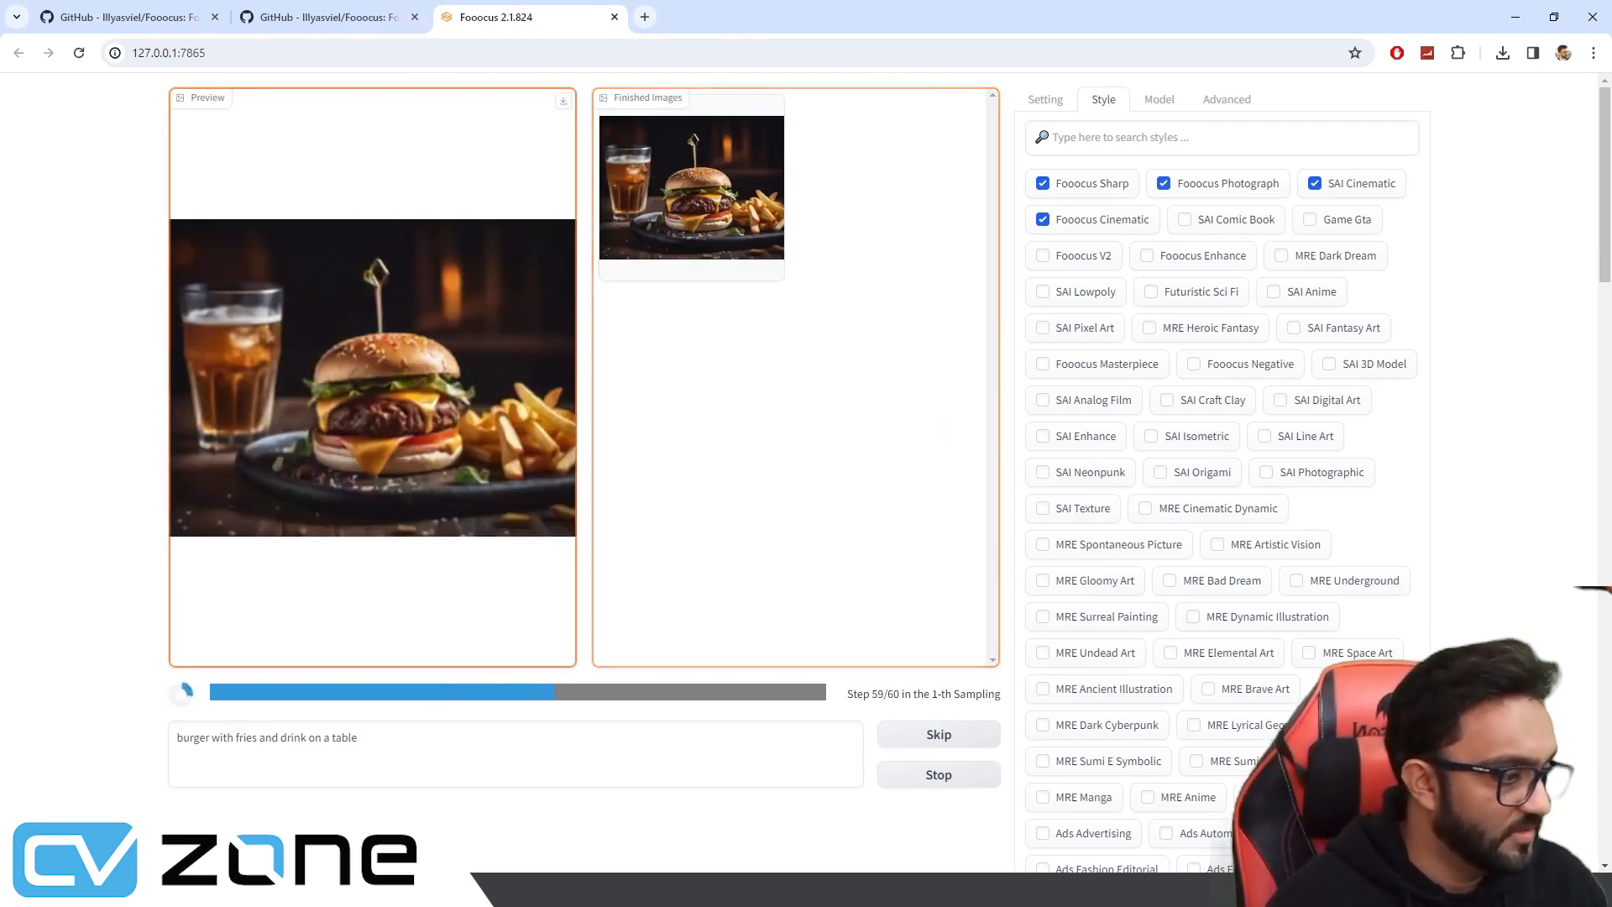
Switch to File Explorer, view the earlier burger image 2023-12-04_20-16-30_3203.png in the 2023-12-04 outputs folder, and minimize both windows
left_click_drag(1611, 311, 1060, 244)
left_click_drag(1079, 484, 1061, 826)
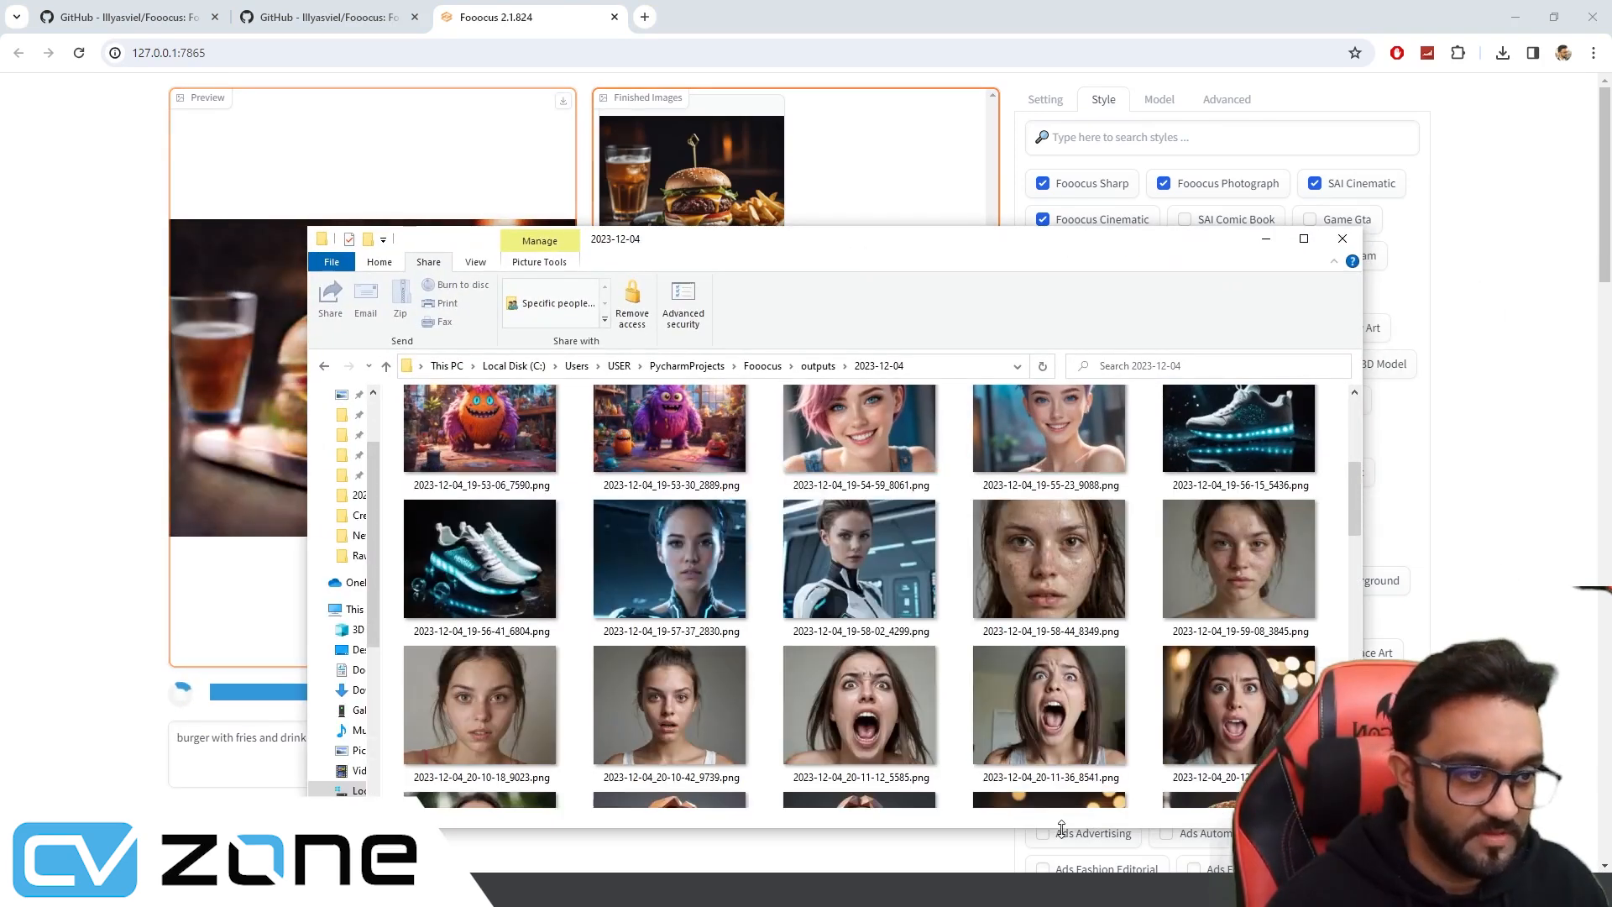
scroll(949, 648, "down", 3)
scroll(952, 649, "up", 1)
double_click(1239, 595)
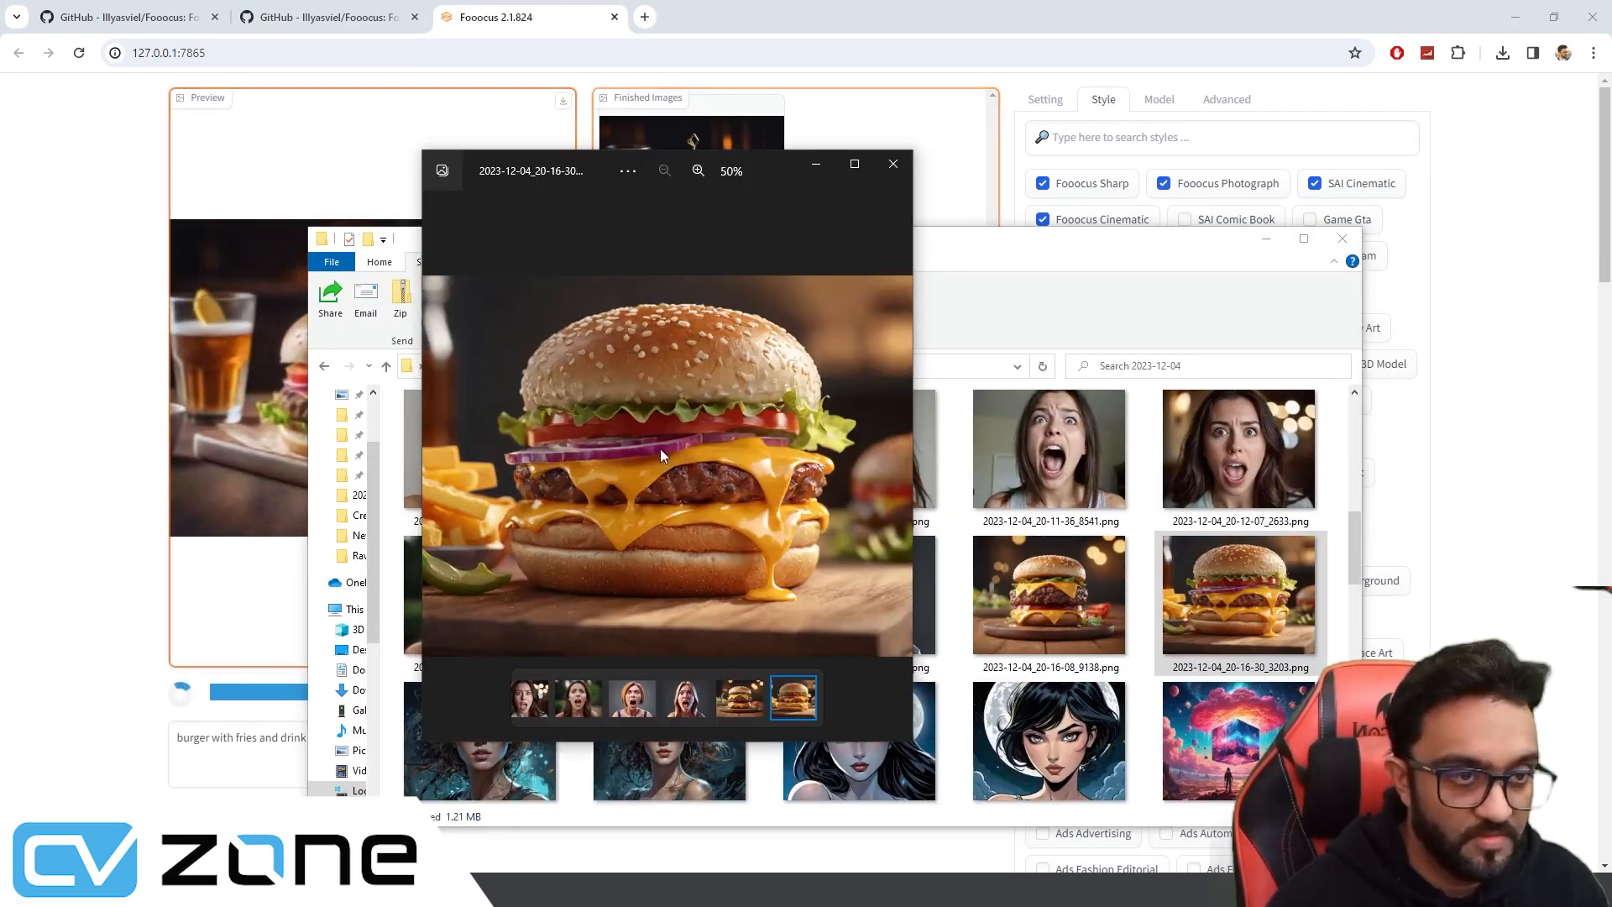
left_click(1265, 238)
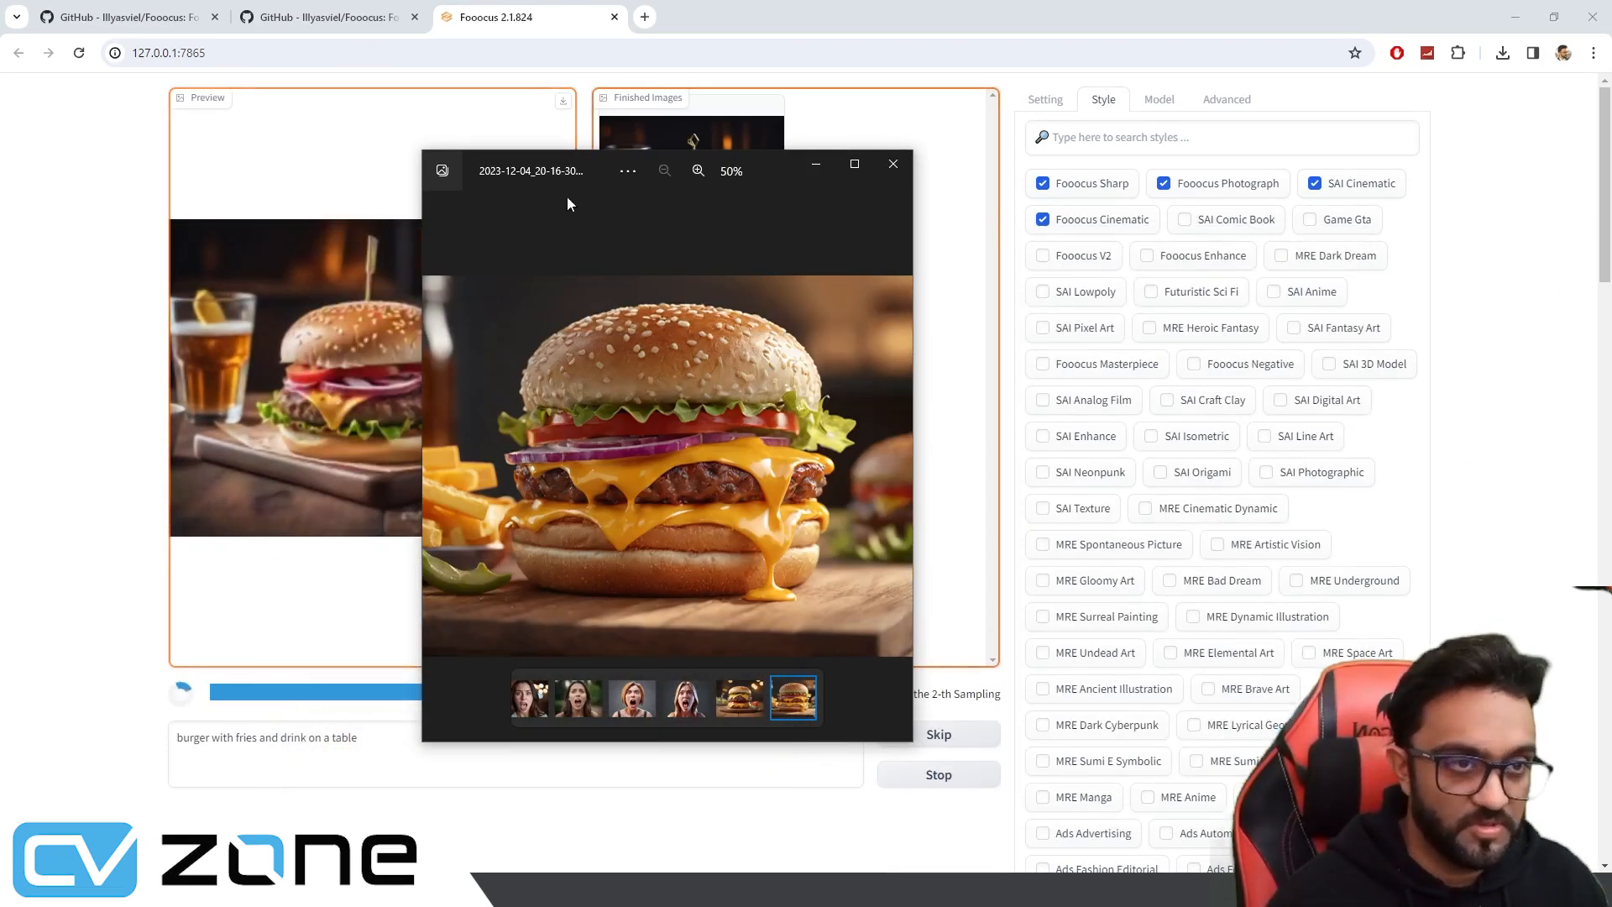
left_click(816, 165)
Examine both generated burger images in large view and return to the gallery
left_click(691, 186)
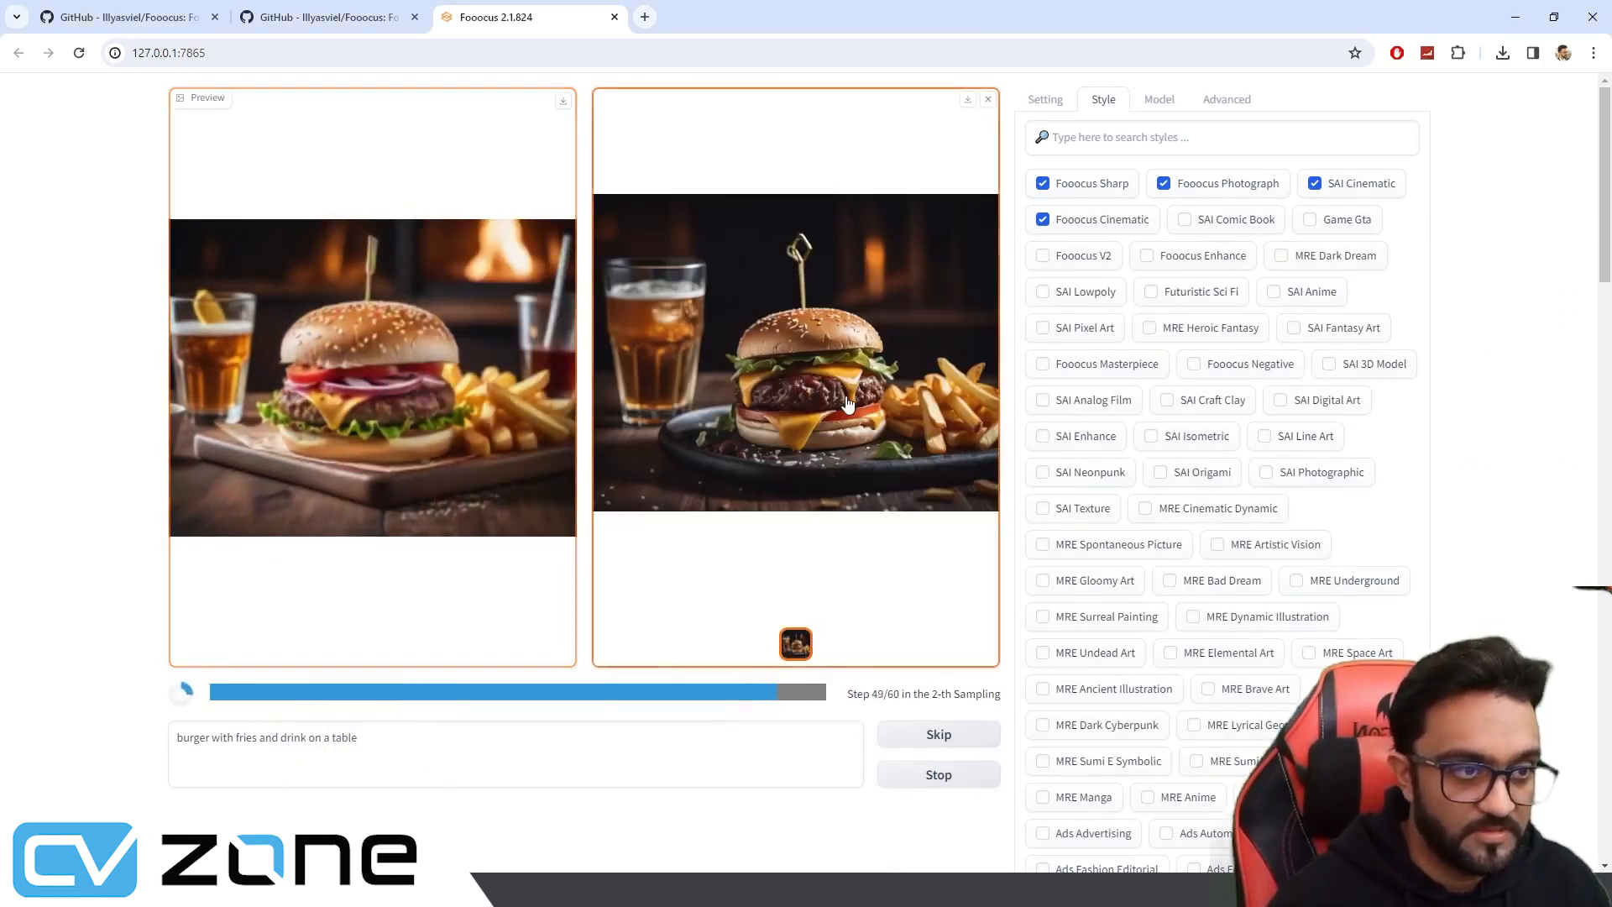
left_click(755, 319)
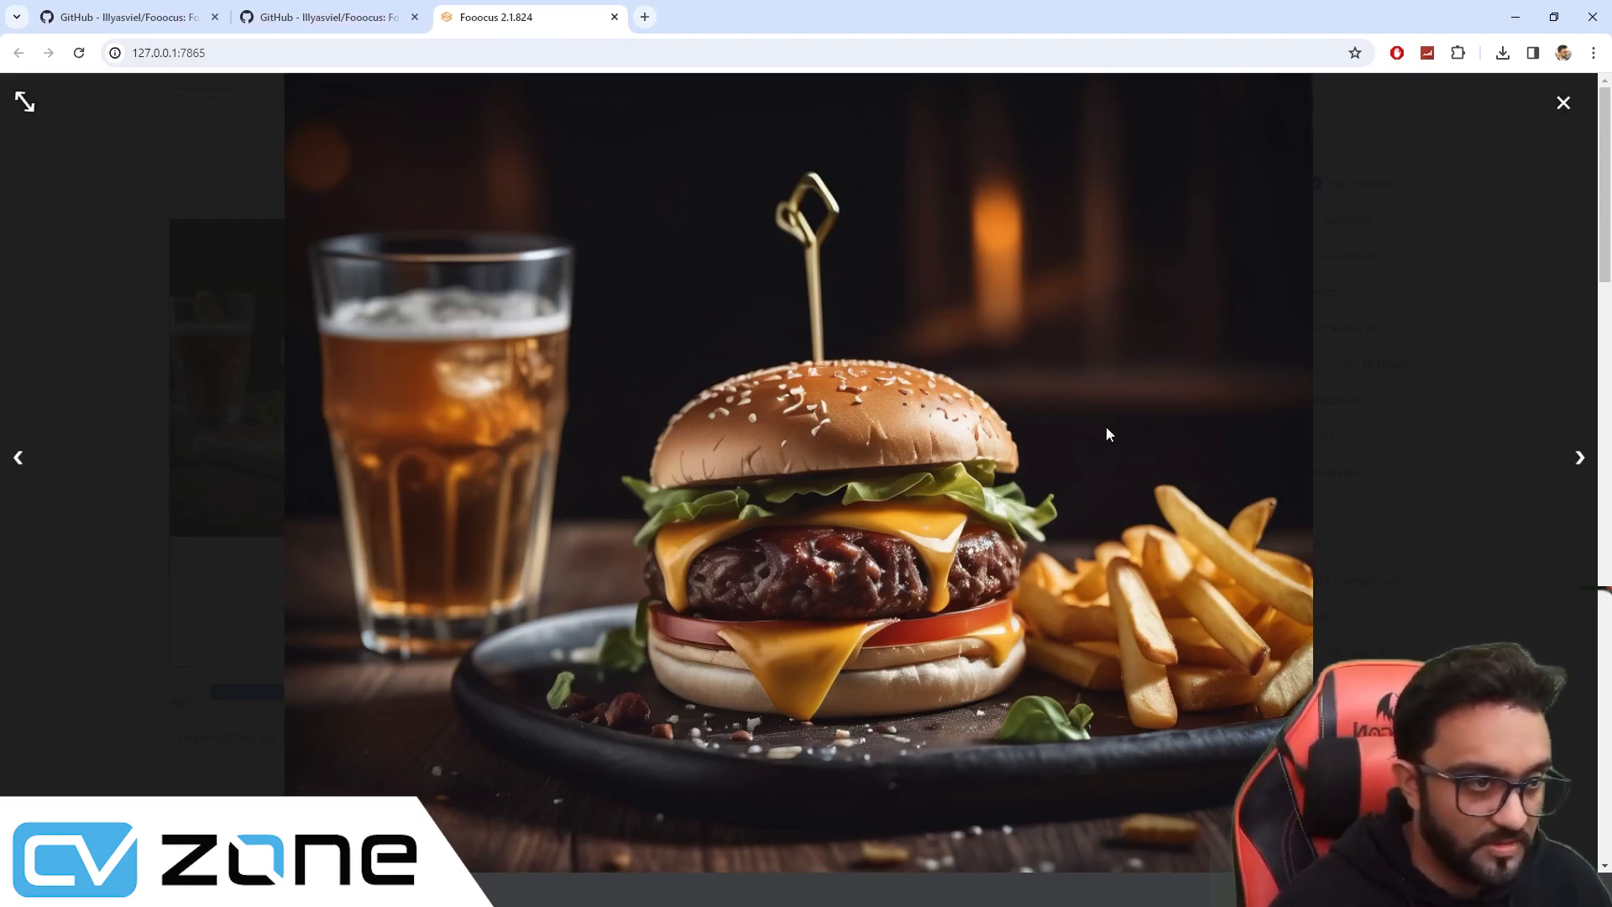
left_click(1301, 447)
left_click(369, 411)
left_click(425, 423)
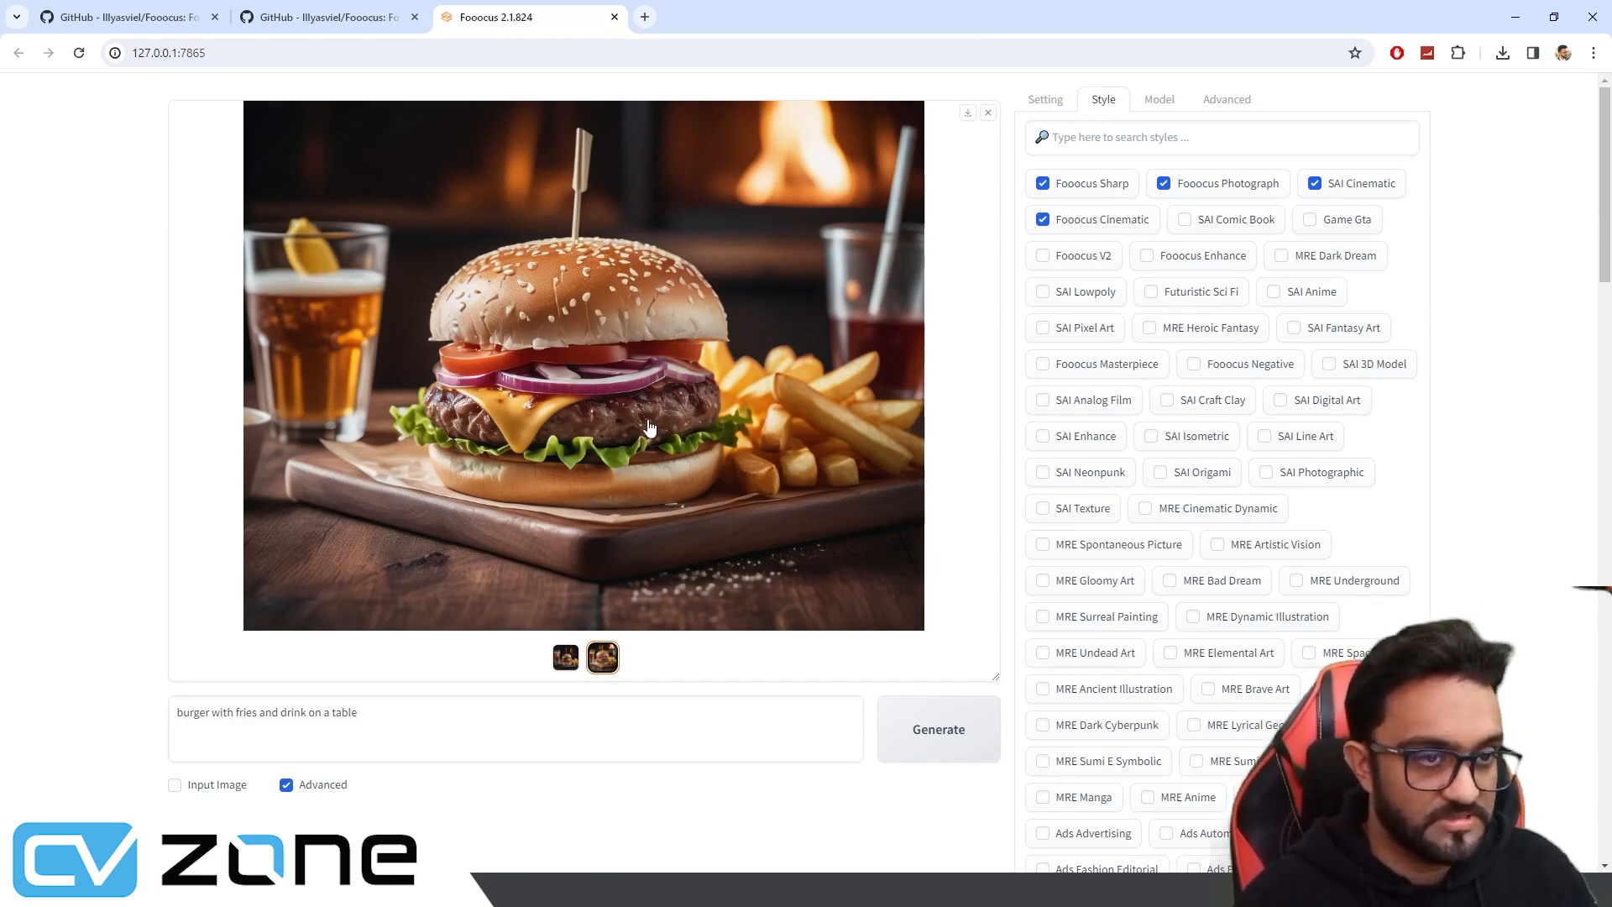
key("Escape")
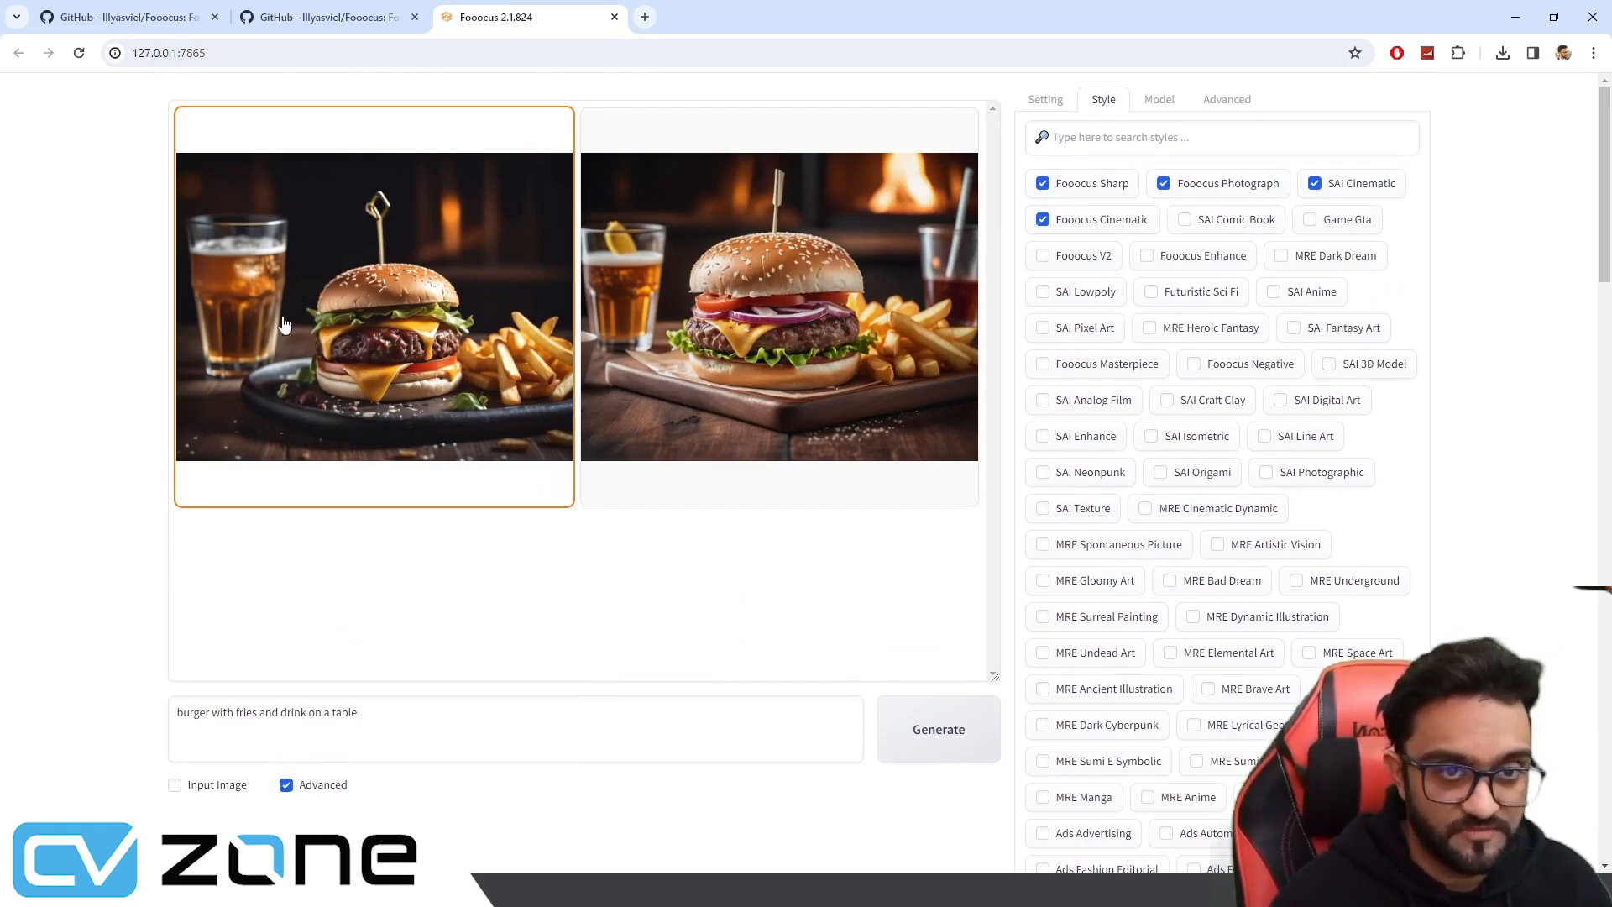
Turn Input Image back on and switch its mode to Inpaint or Outpaint
left_click(239, 782)
scroll(517, 580, "down", 9)
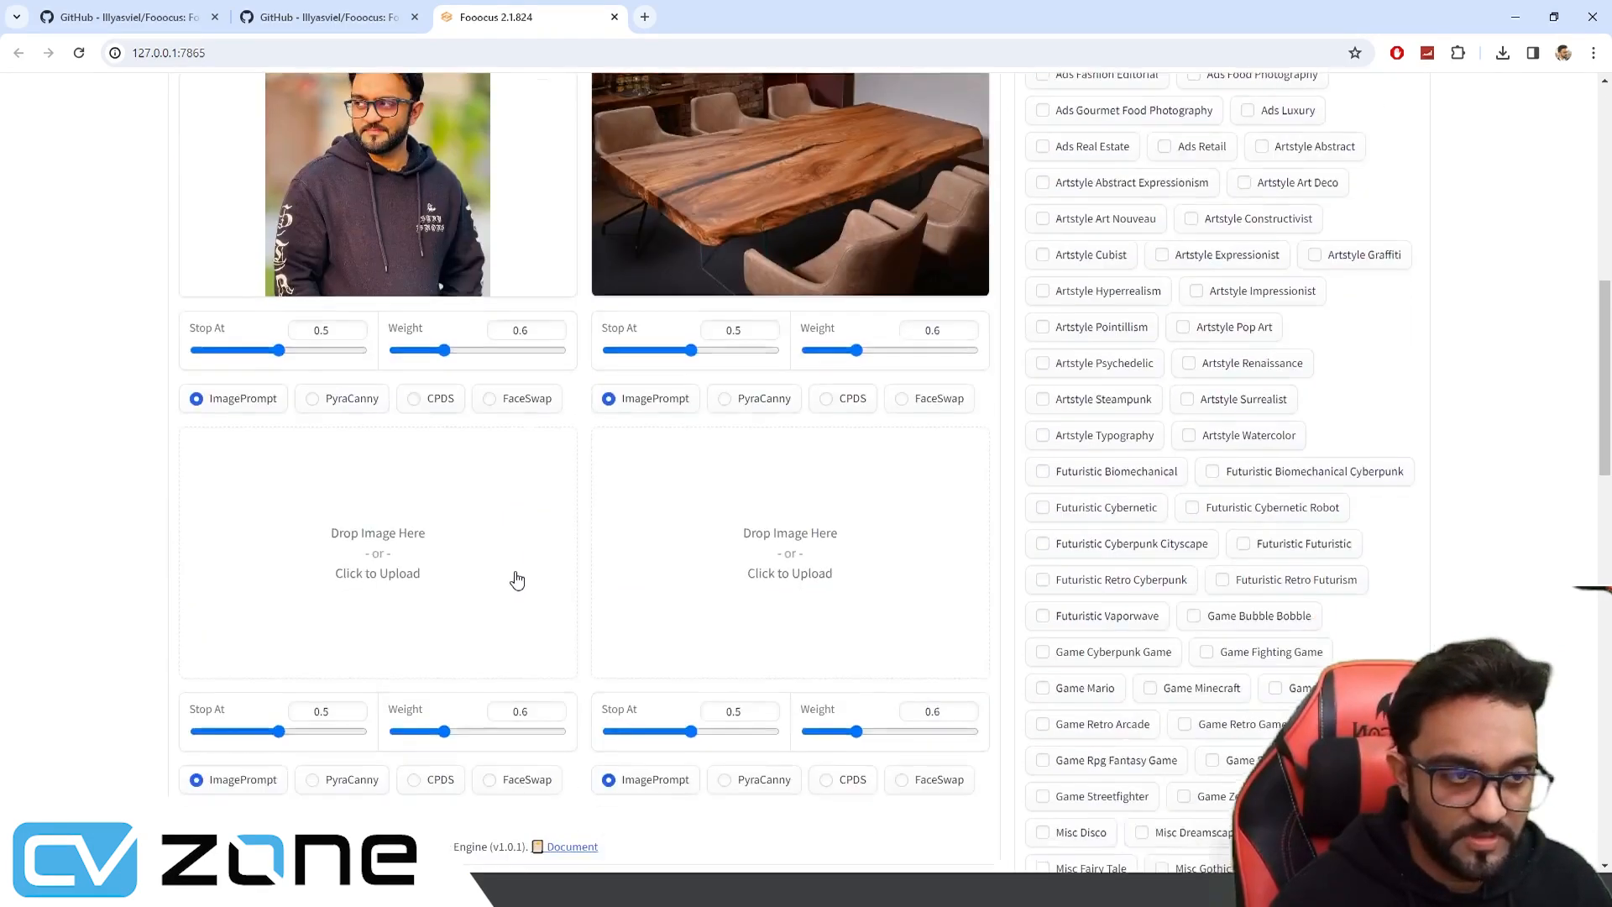
scroll(398, 235, "up", 3)
left_click(475, 270)
scroll(520, 252, "down", 1)
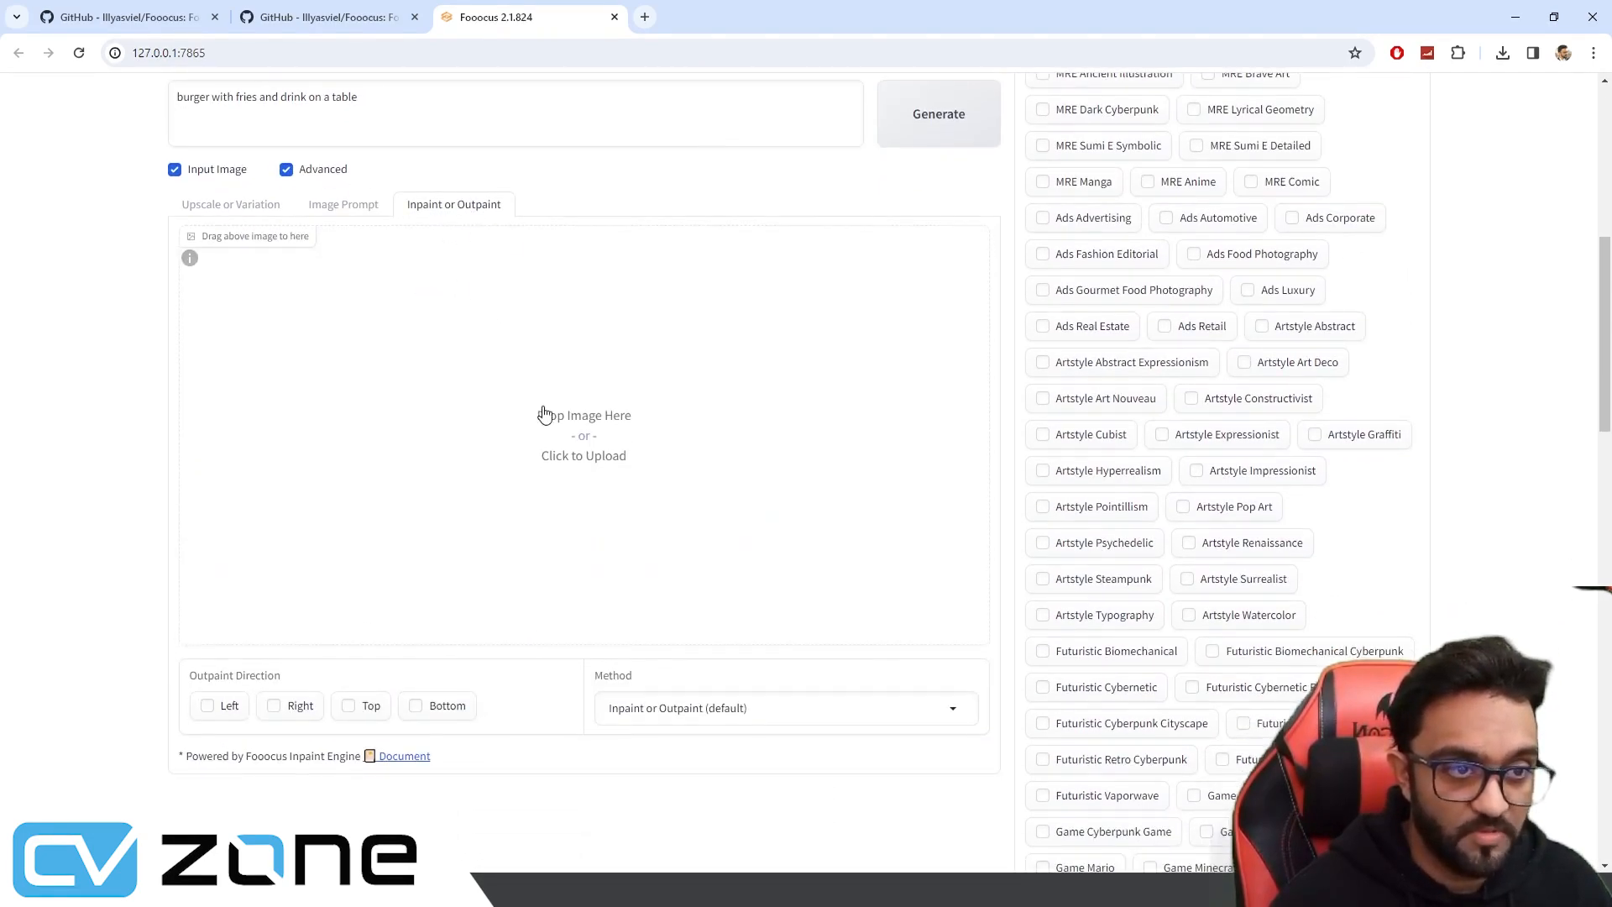
Load the first generated burger image as the outpaint source and select the Left and Right outpaint directions
scroll(542, 411, "up", 7)
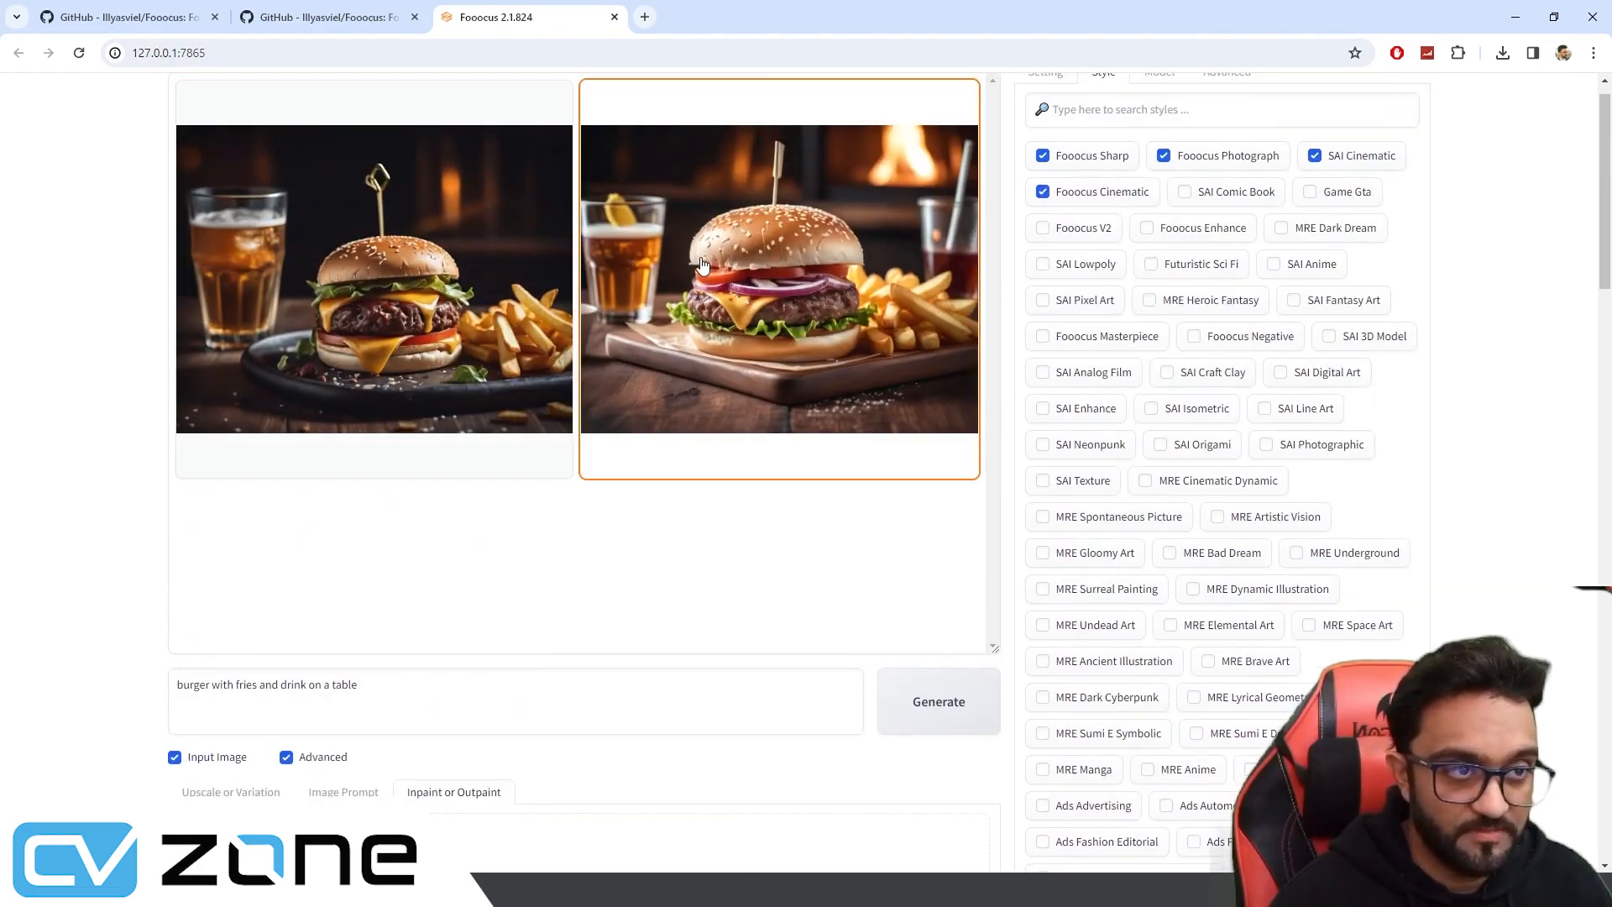
left_click_drag(402, 319, 503, 839)
scroll(742, 420, "down", 4)
scroll(742, 420, "down", 4)
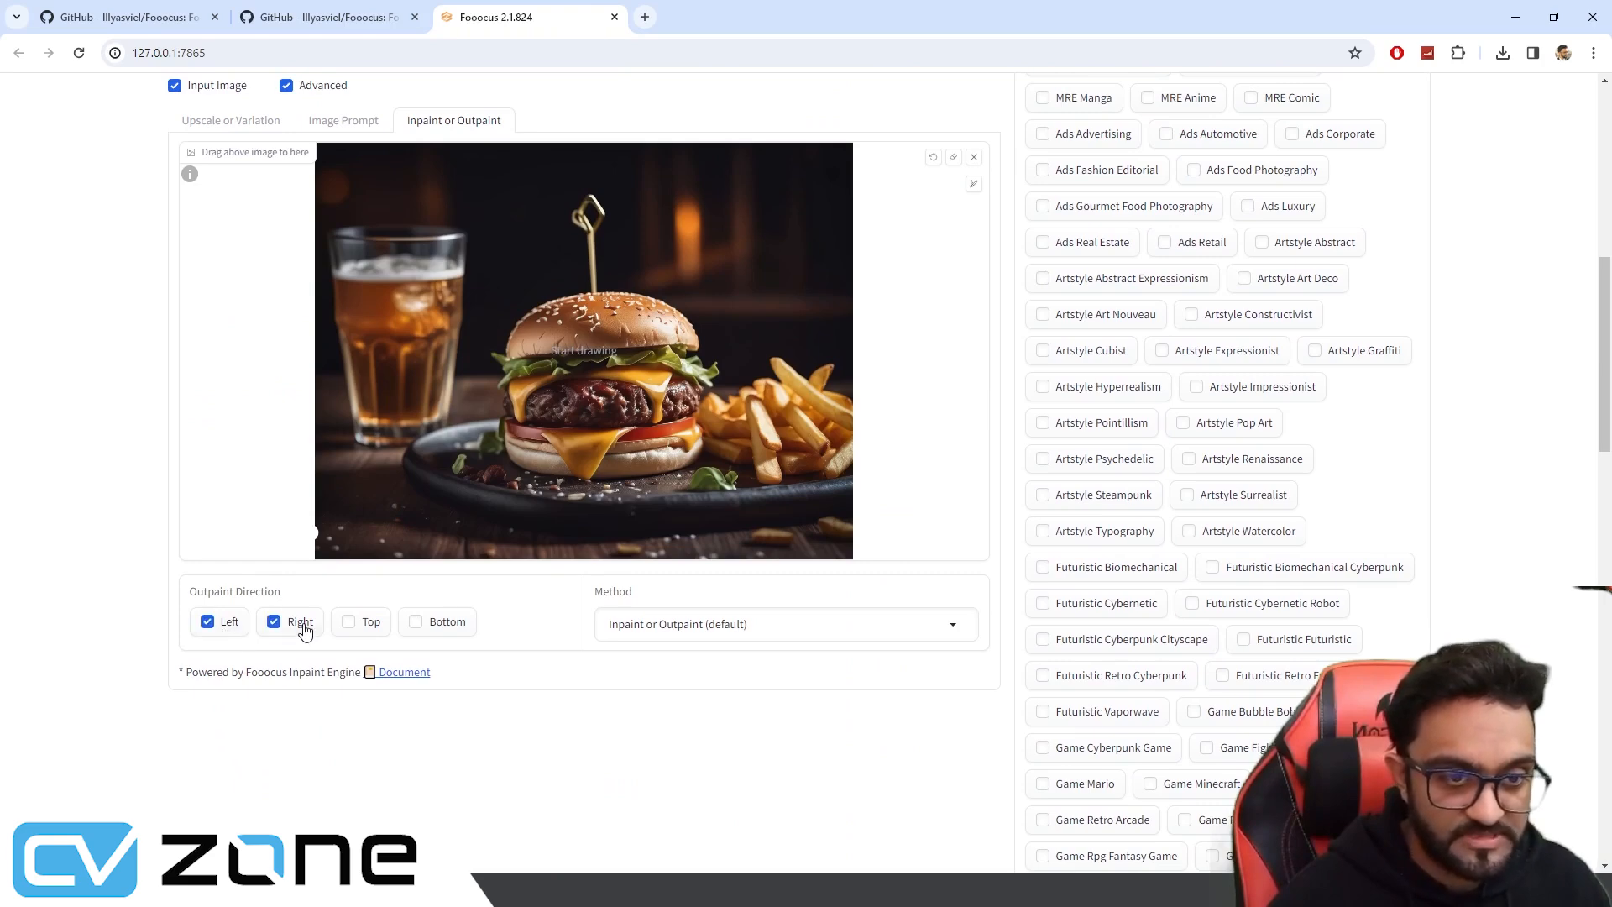
Empty the prompt and generate the burger image extended to both sides
scroll(986, 572, "up", 3)
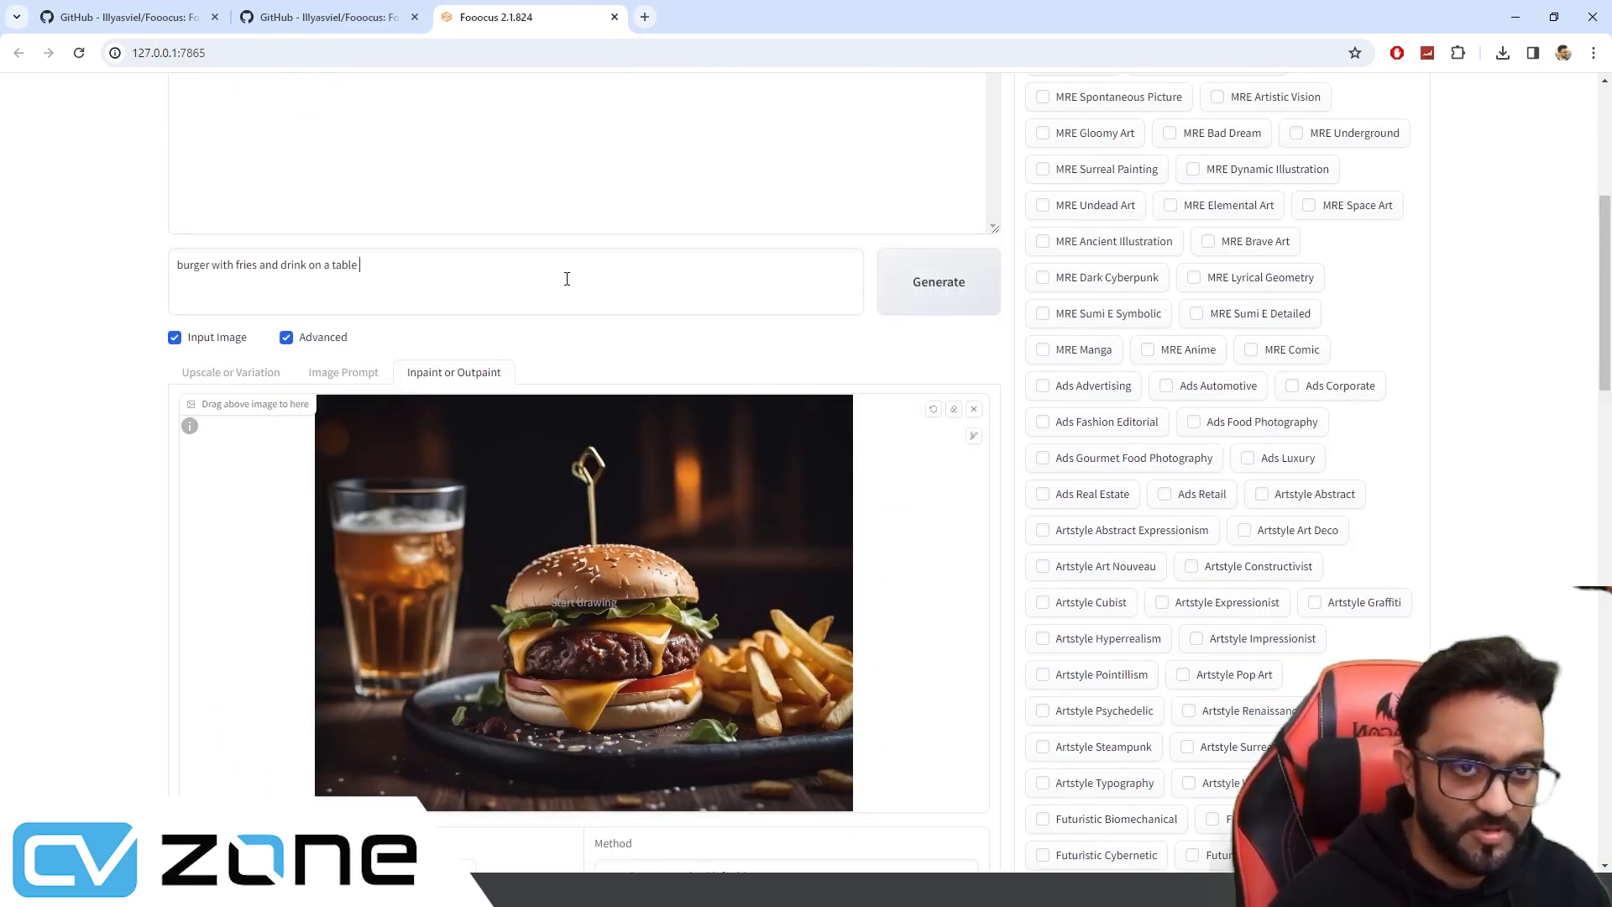
triple_click(604, 302)
key("BackSpace")
left_click(934, 284)
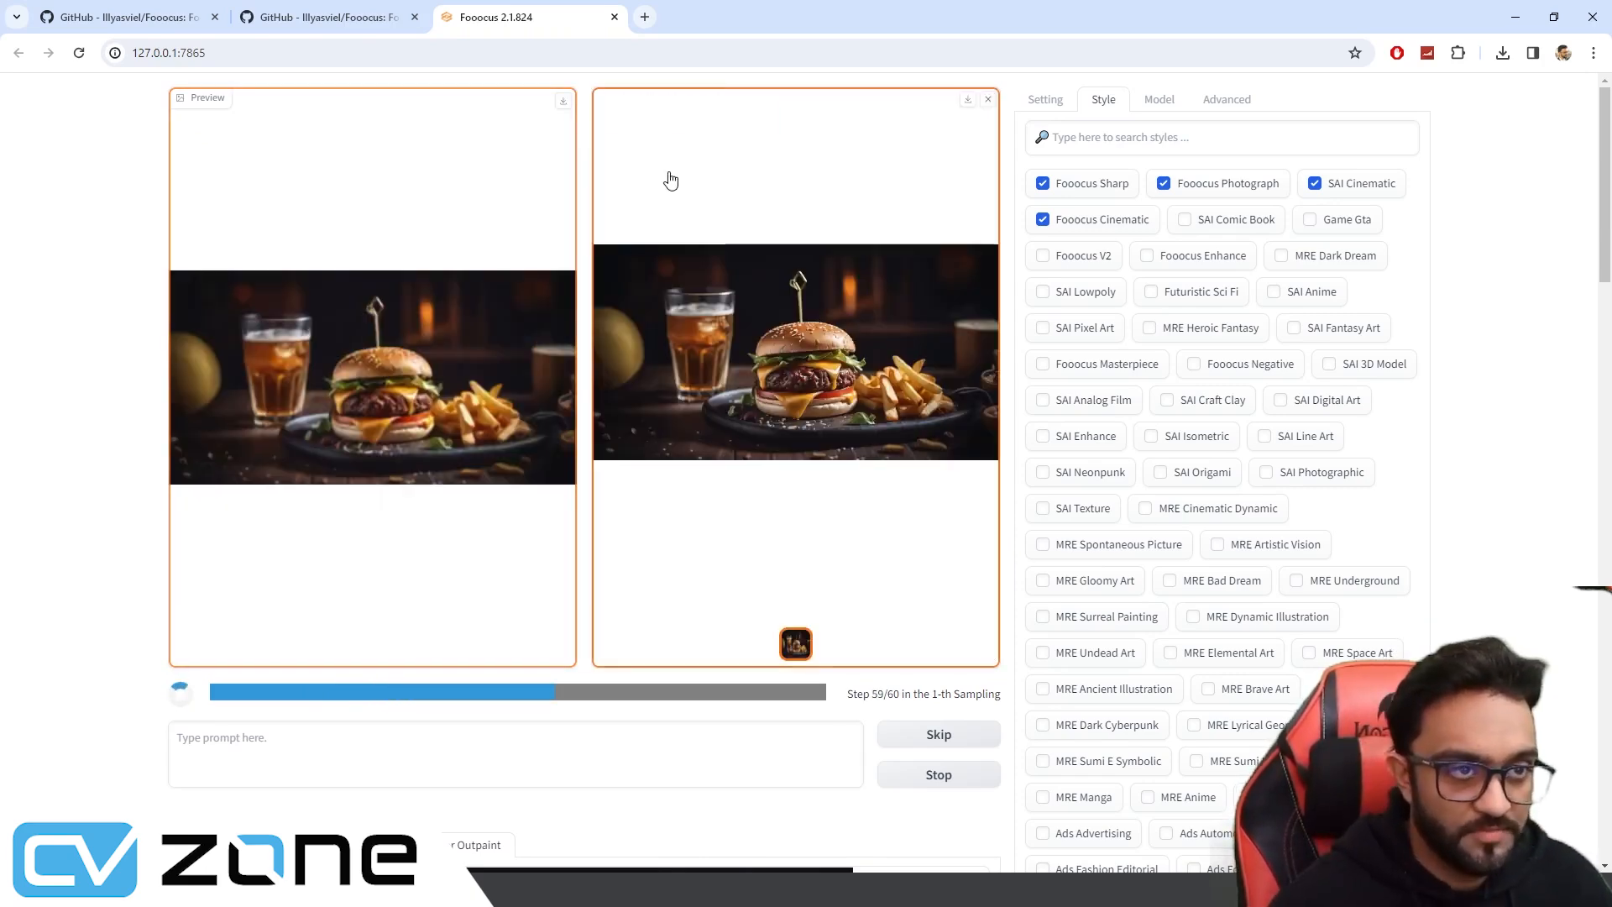
Enlarge the first outpainted burger image to examine its extended sides, and close it
left_click(763, 399)
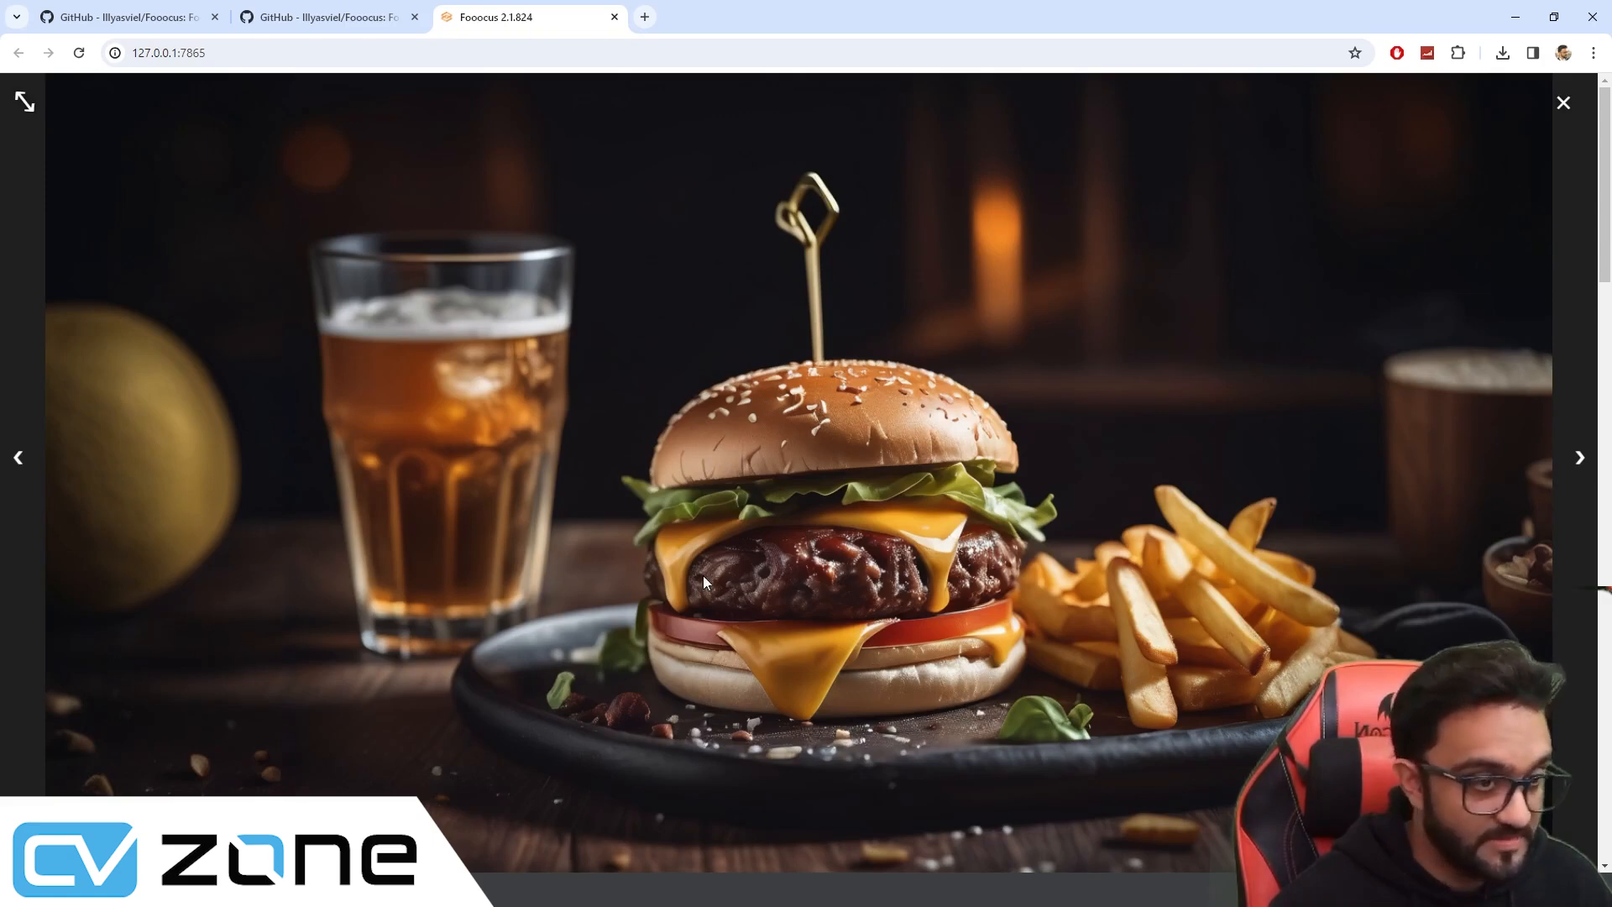
left_click(1563, 102)
scroll(927, 454, "up", 2)
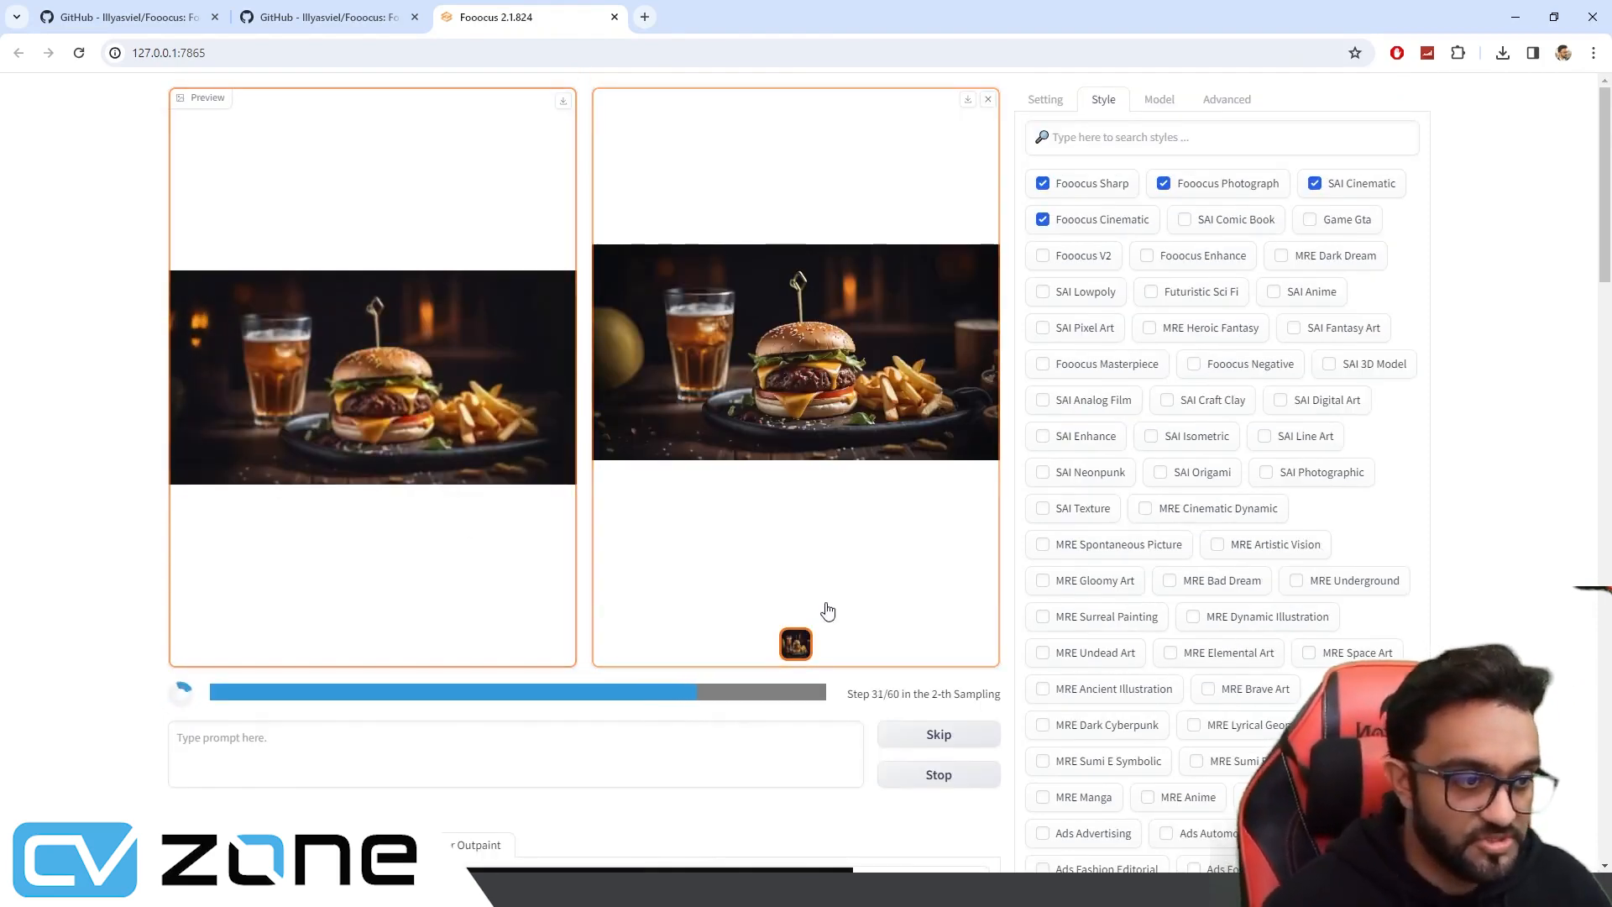
Deselect the Left and Right outpaint directions for the loaded burger image
scroll(823, 608, "down", 4)
scroll(271, 657, "down", 3)
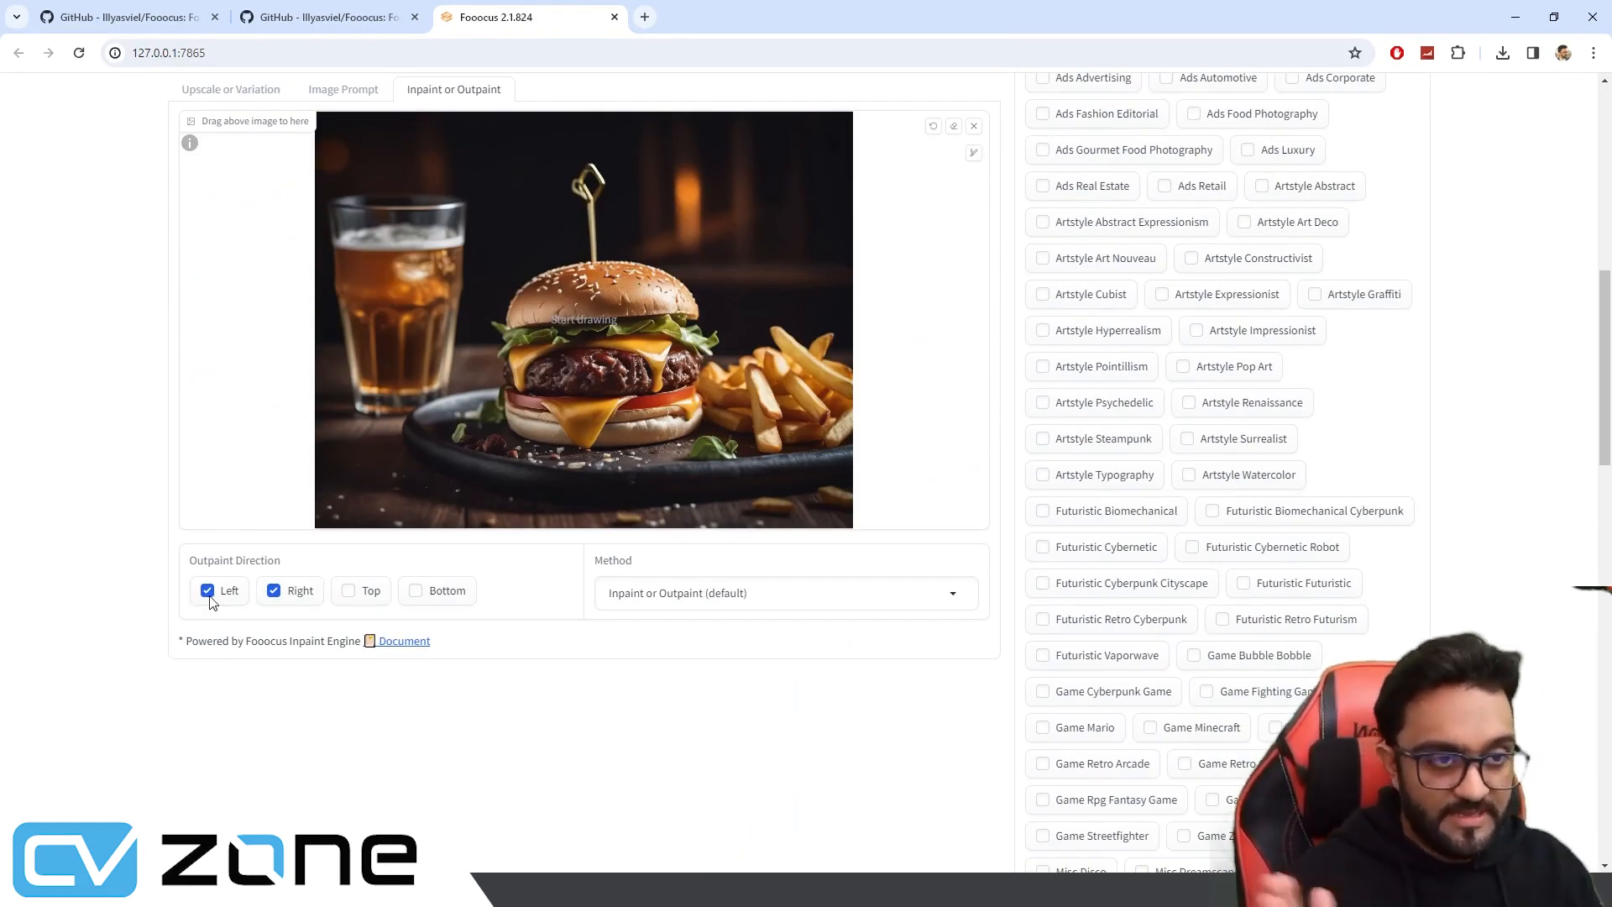
scroll(285, 600, "up", 2)
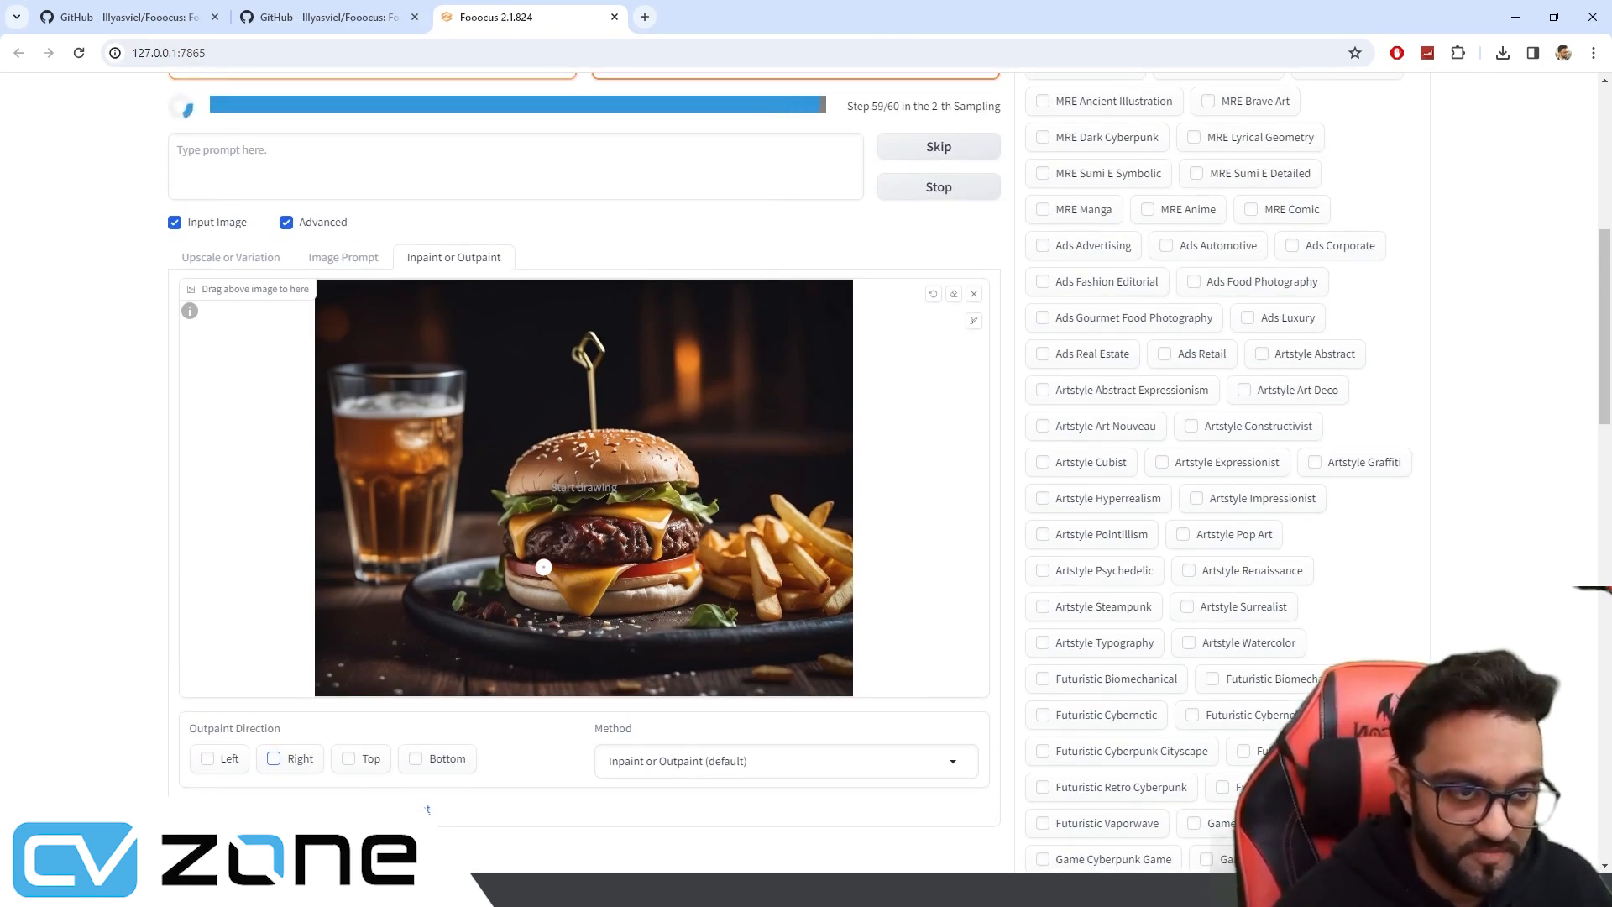
View the finished outpainted burger images in the result gallery
scroll(538, 564, "up", 7)
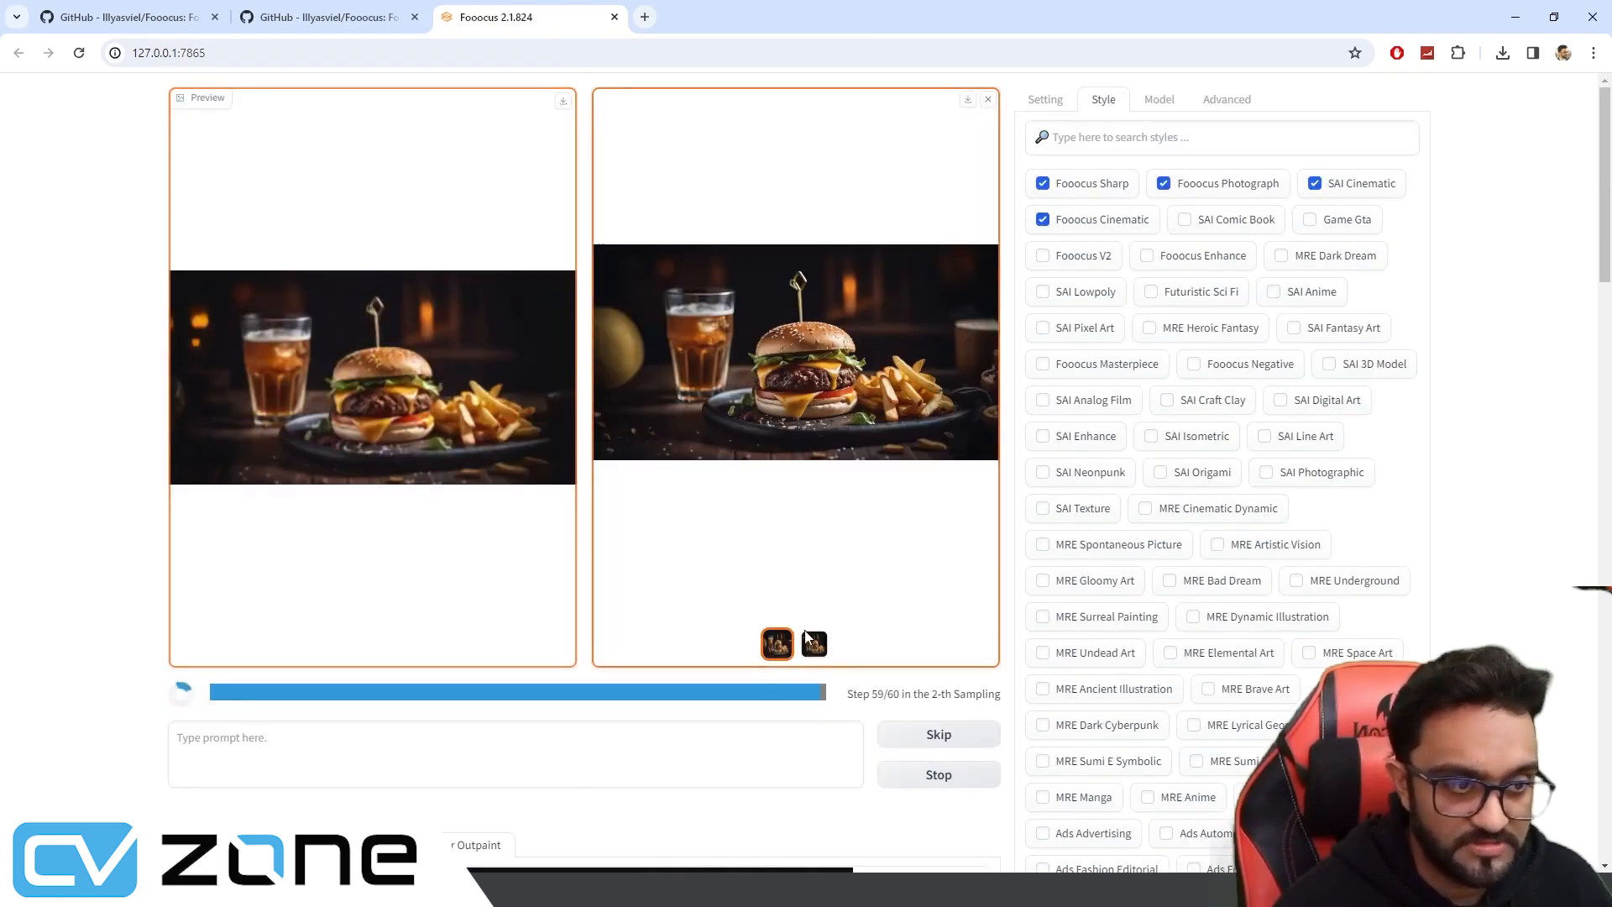
key("Right")
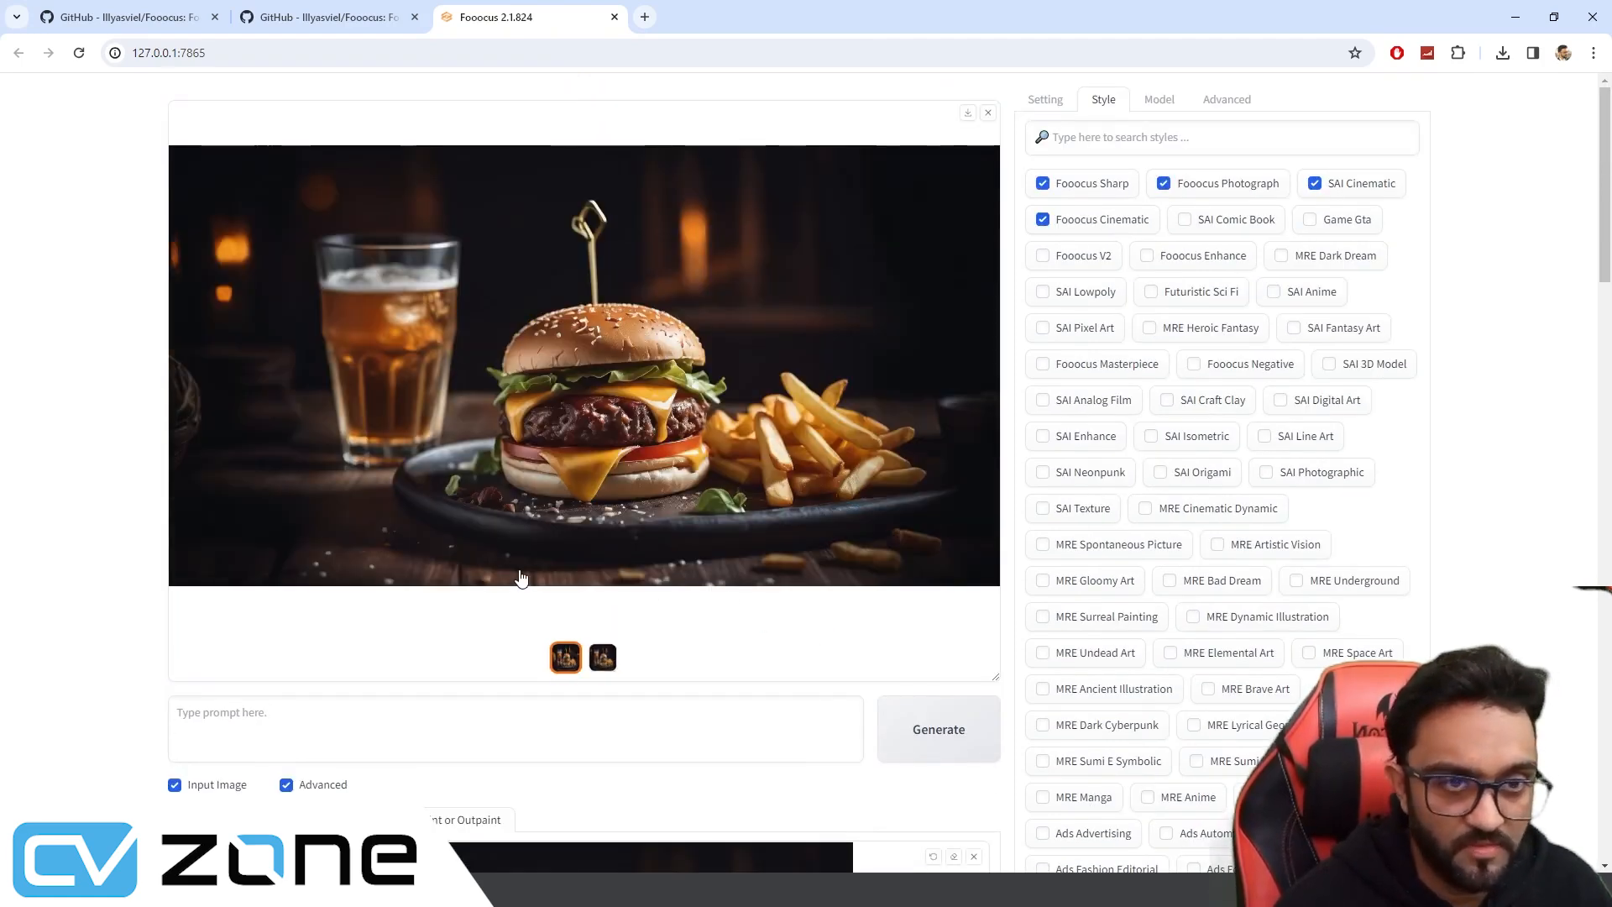
left_click(880, 417)
Paint an inpaint mask over the cheese dripping onto the burger's lower bun and generate the image with an empty prompt
scroll(652, 490, "down", 8)
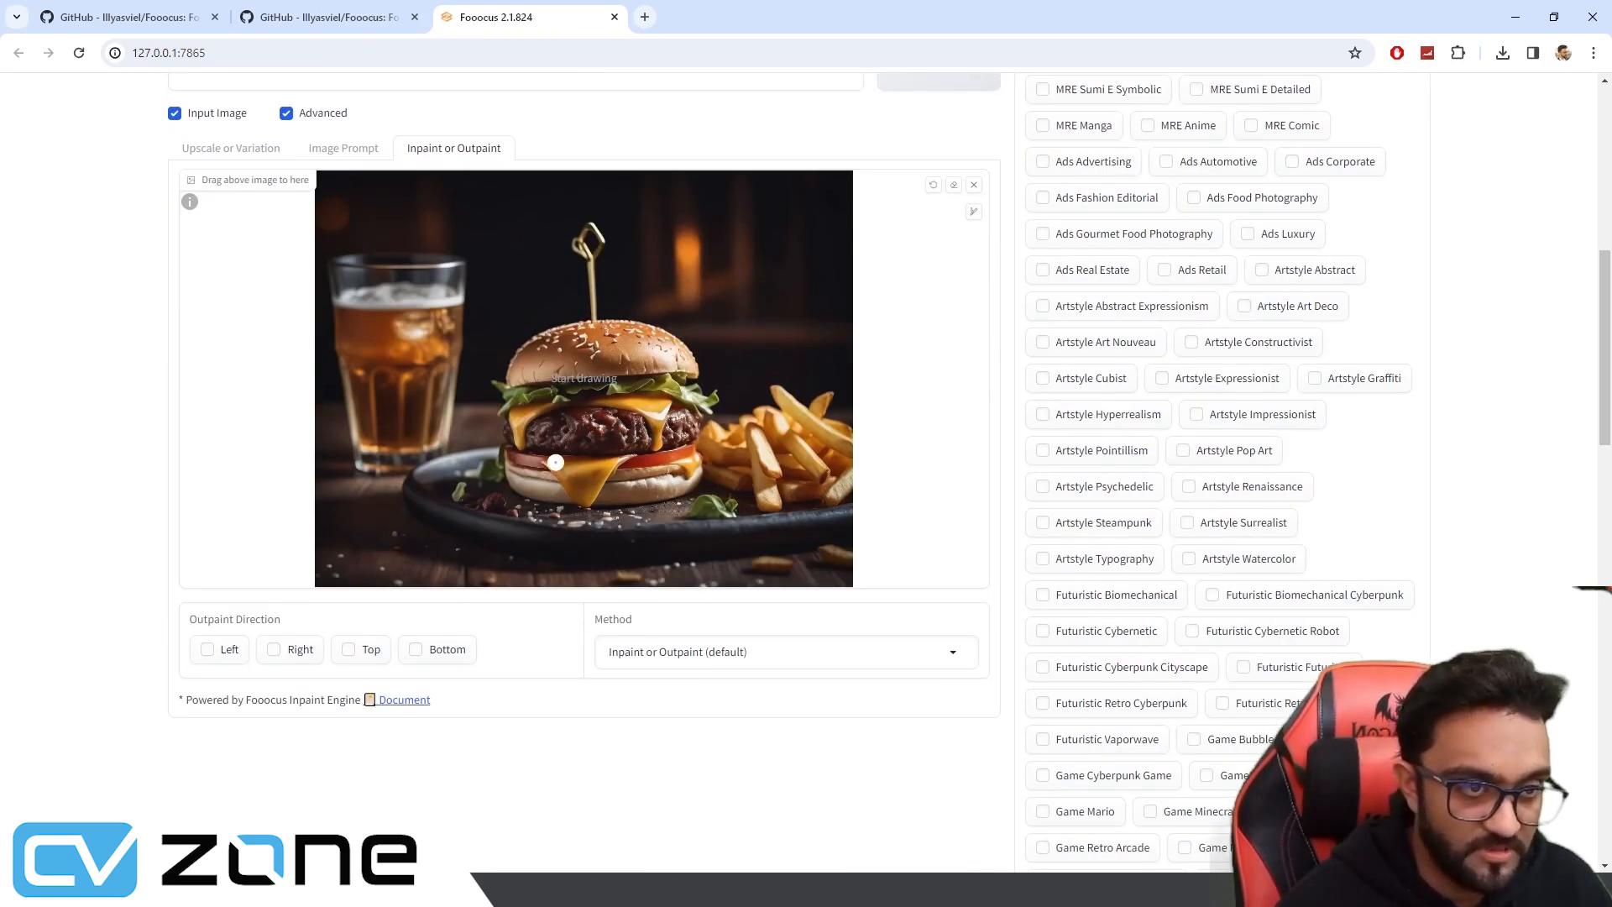
left_click_drag(540, 456, 609, 469)
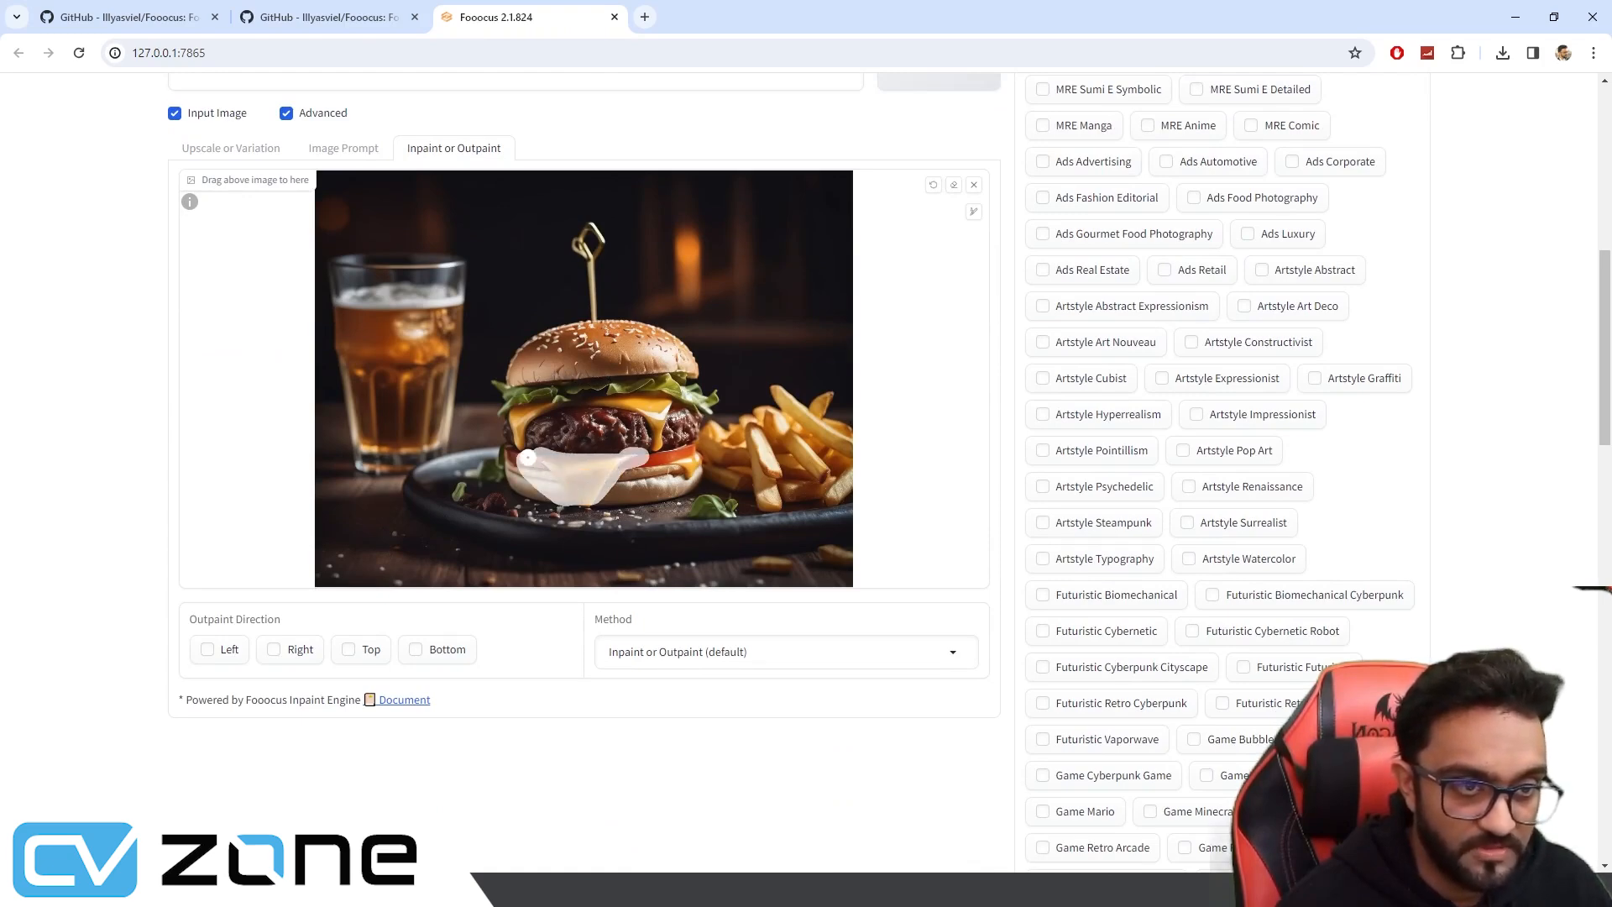
scroll(532, 457, "up", 3)
left_click(939, 309)
Compare the masked source with the generation preview, enlarge the first inpainted burger image to examine the masked area, and close it
scroll(864, 672, "down", 4)
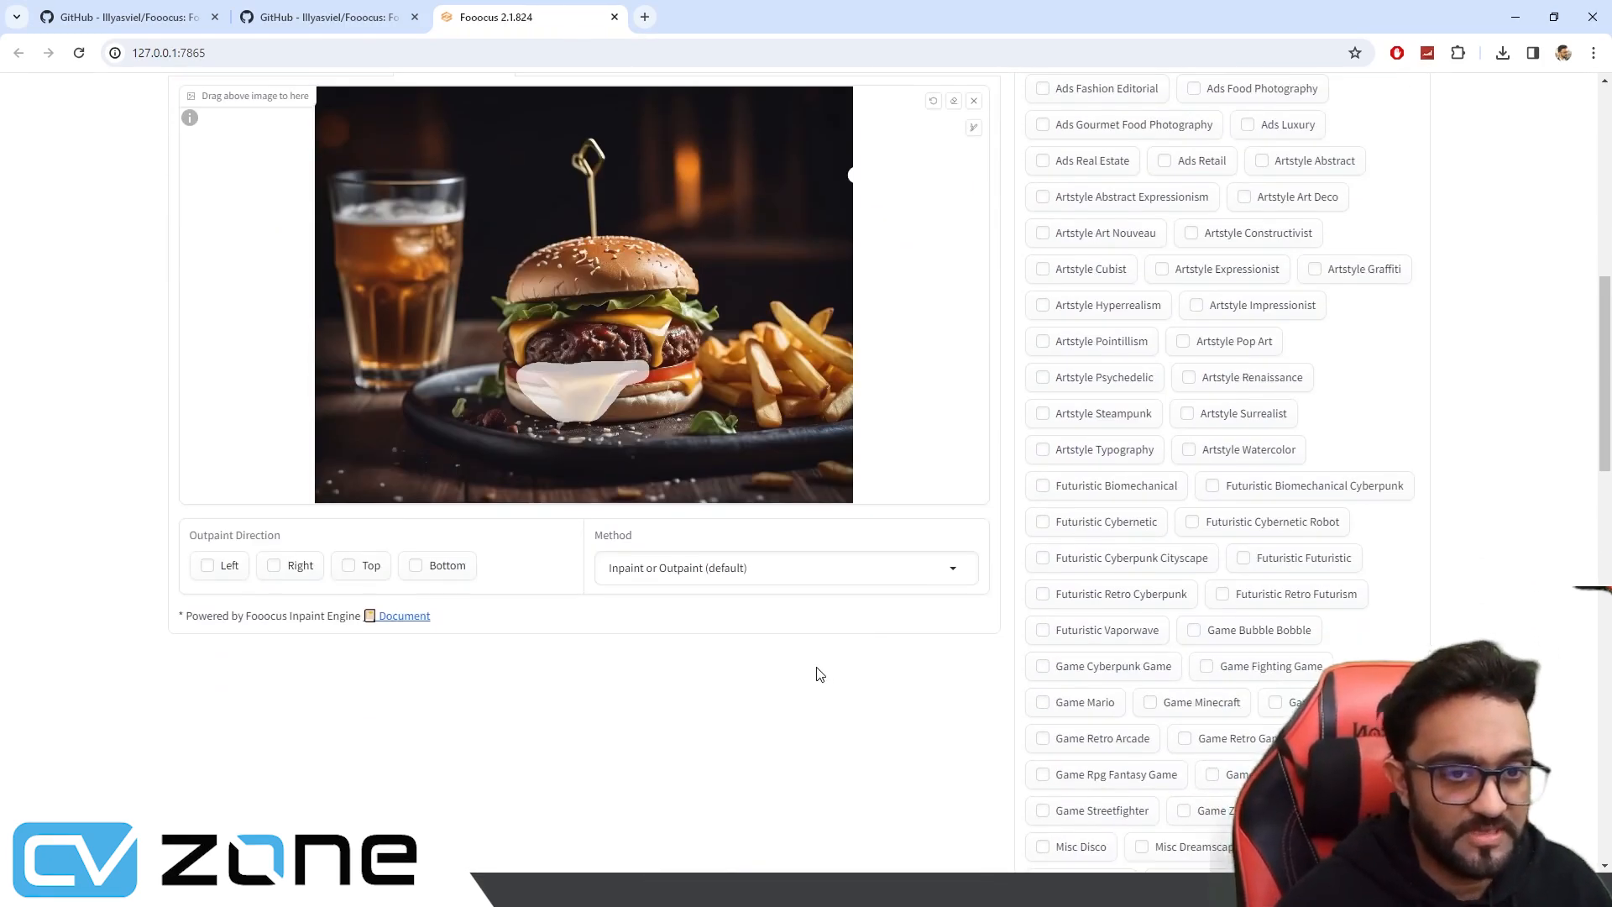
scroll(813, 663, "up", 3)
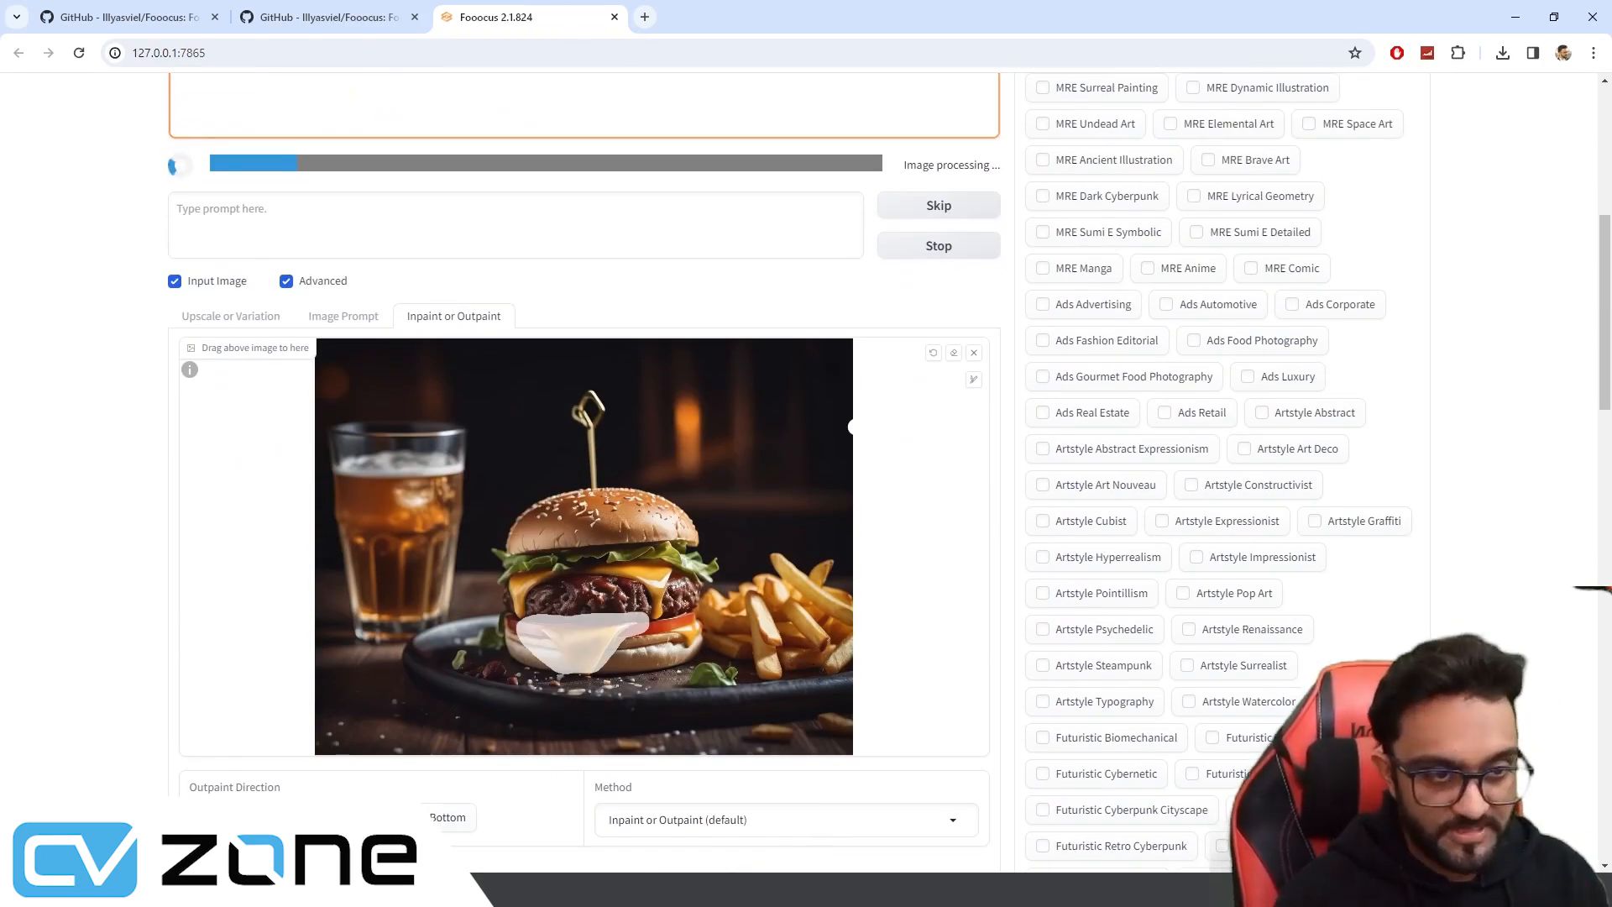
scroll(699, 644, "up", 6)
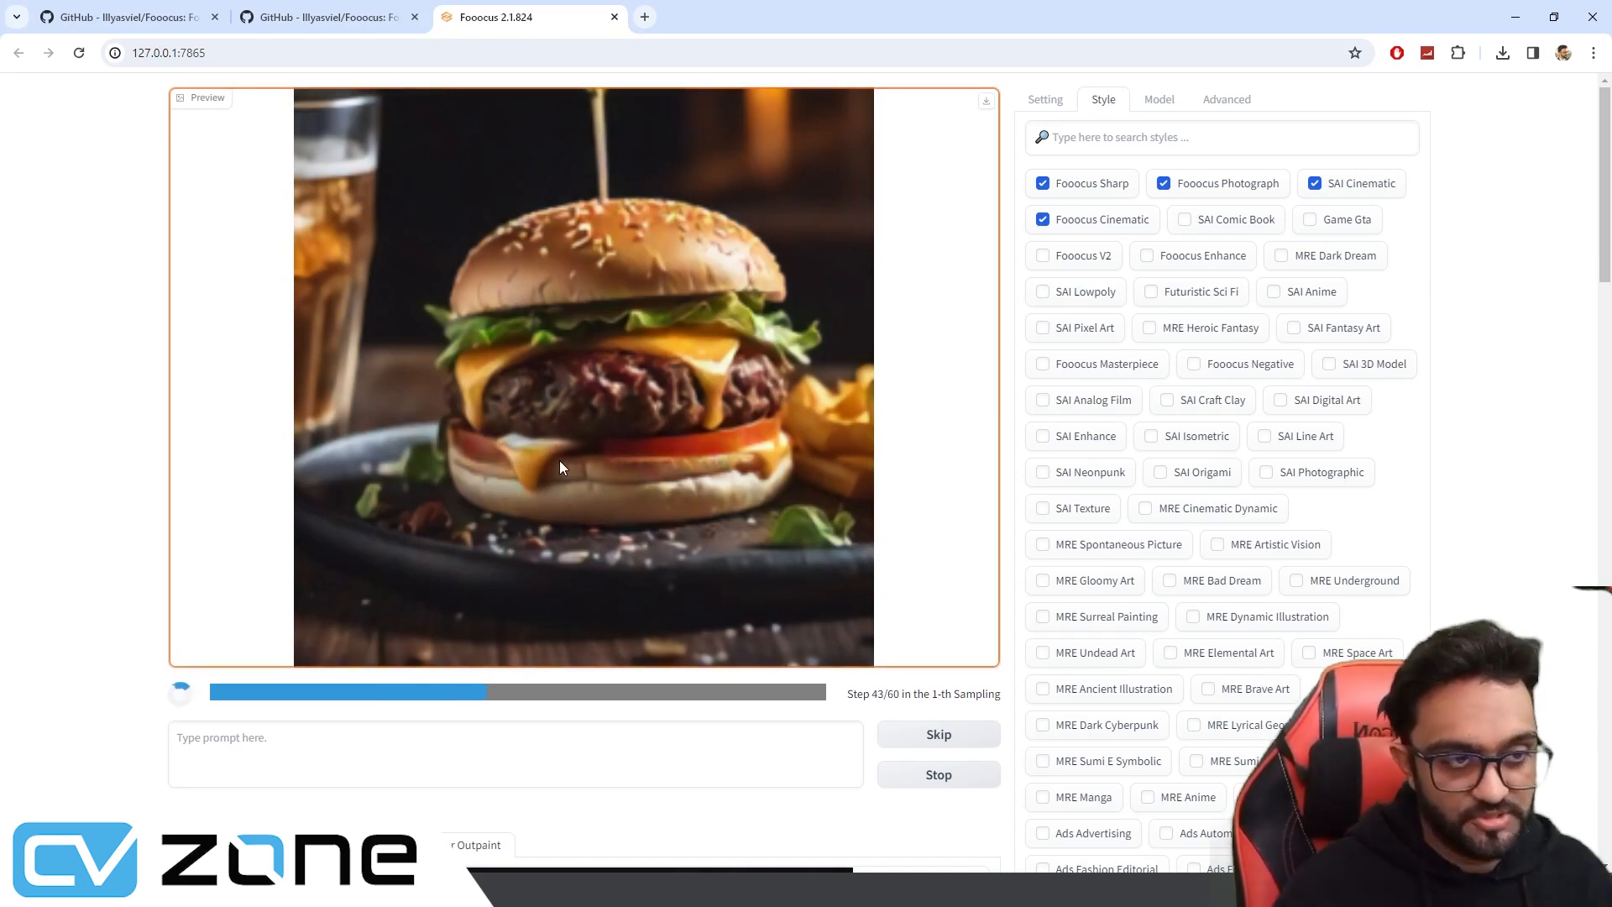
scroll(559, 460, "down", 8)
scroll(559, 460, "up", 5)
scroll(600, 495, "up", 3)
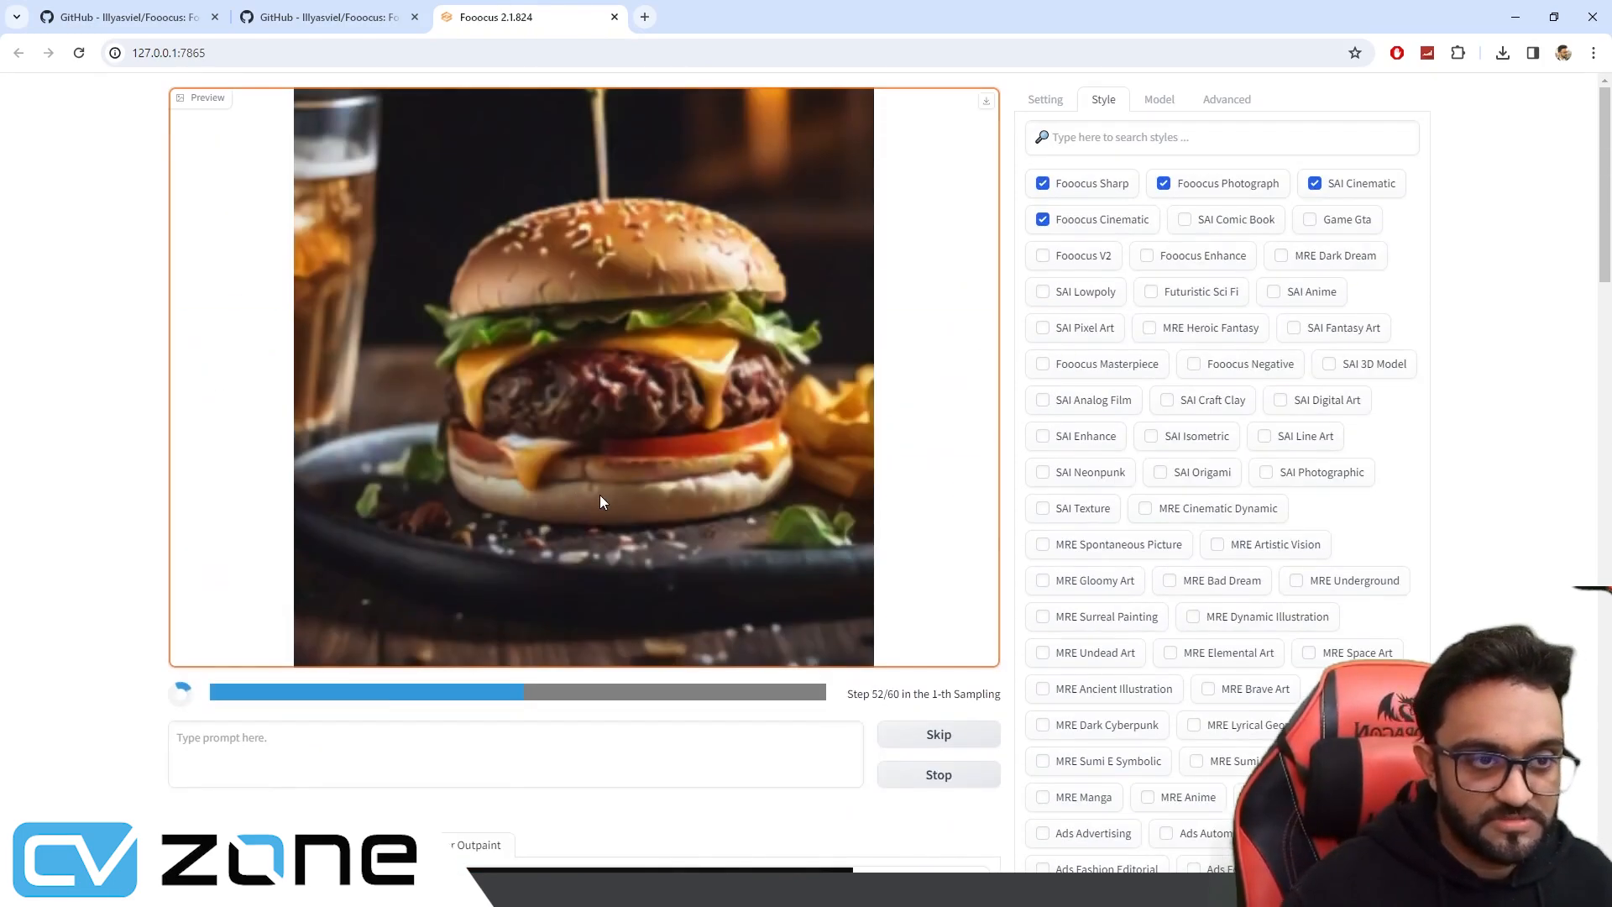
left_click(789, 553)
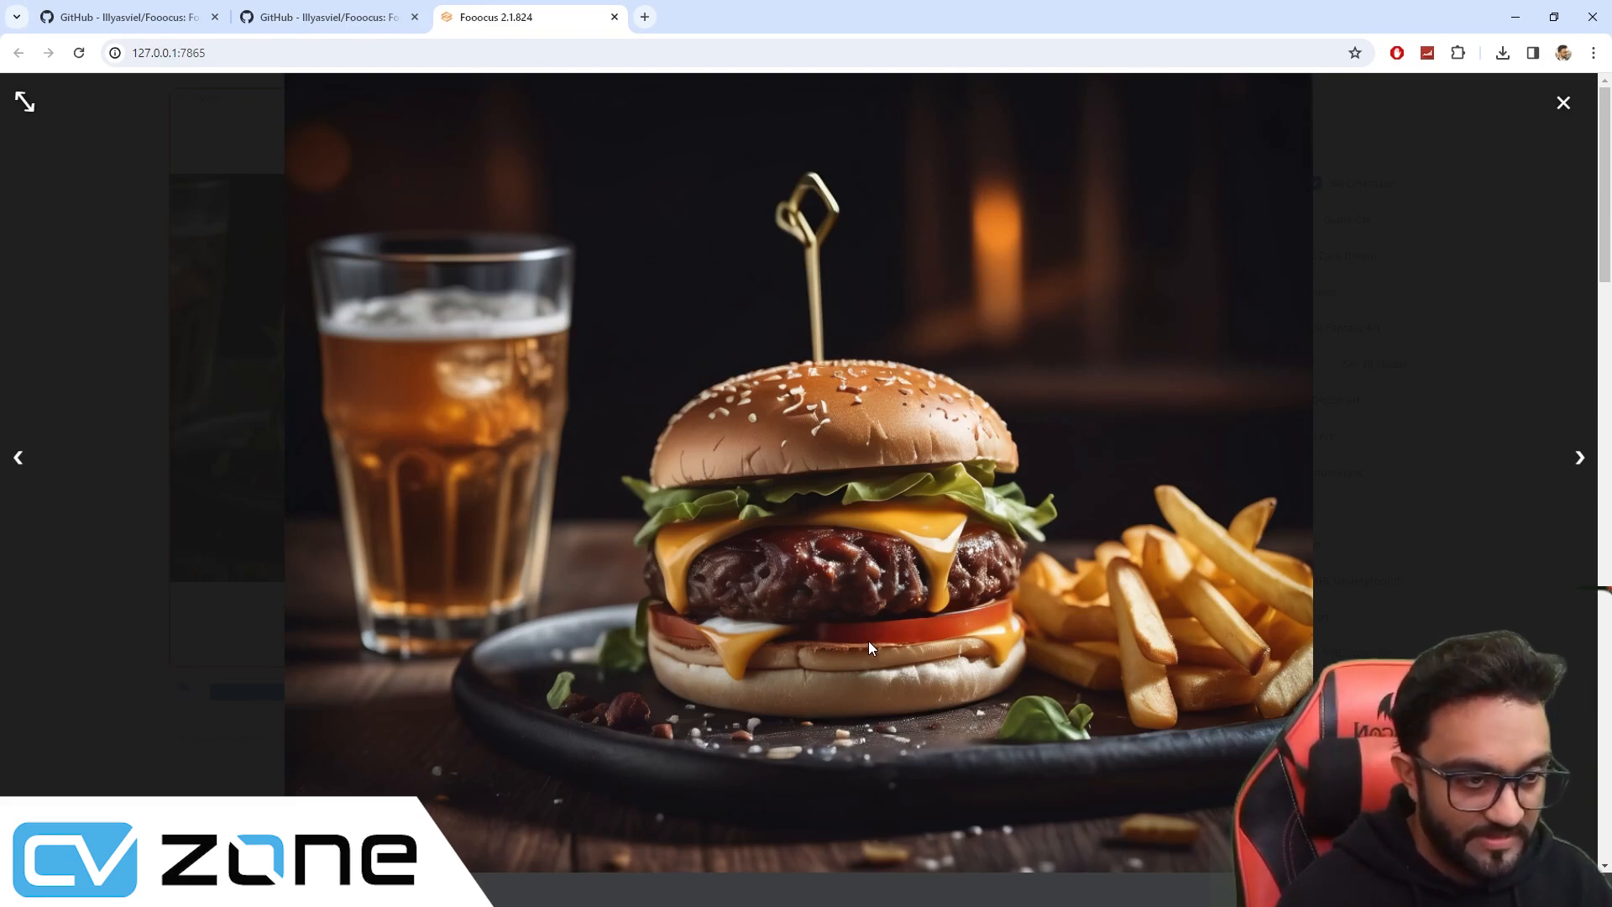
left_click(668, 621)
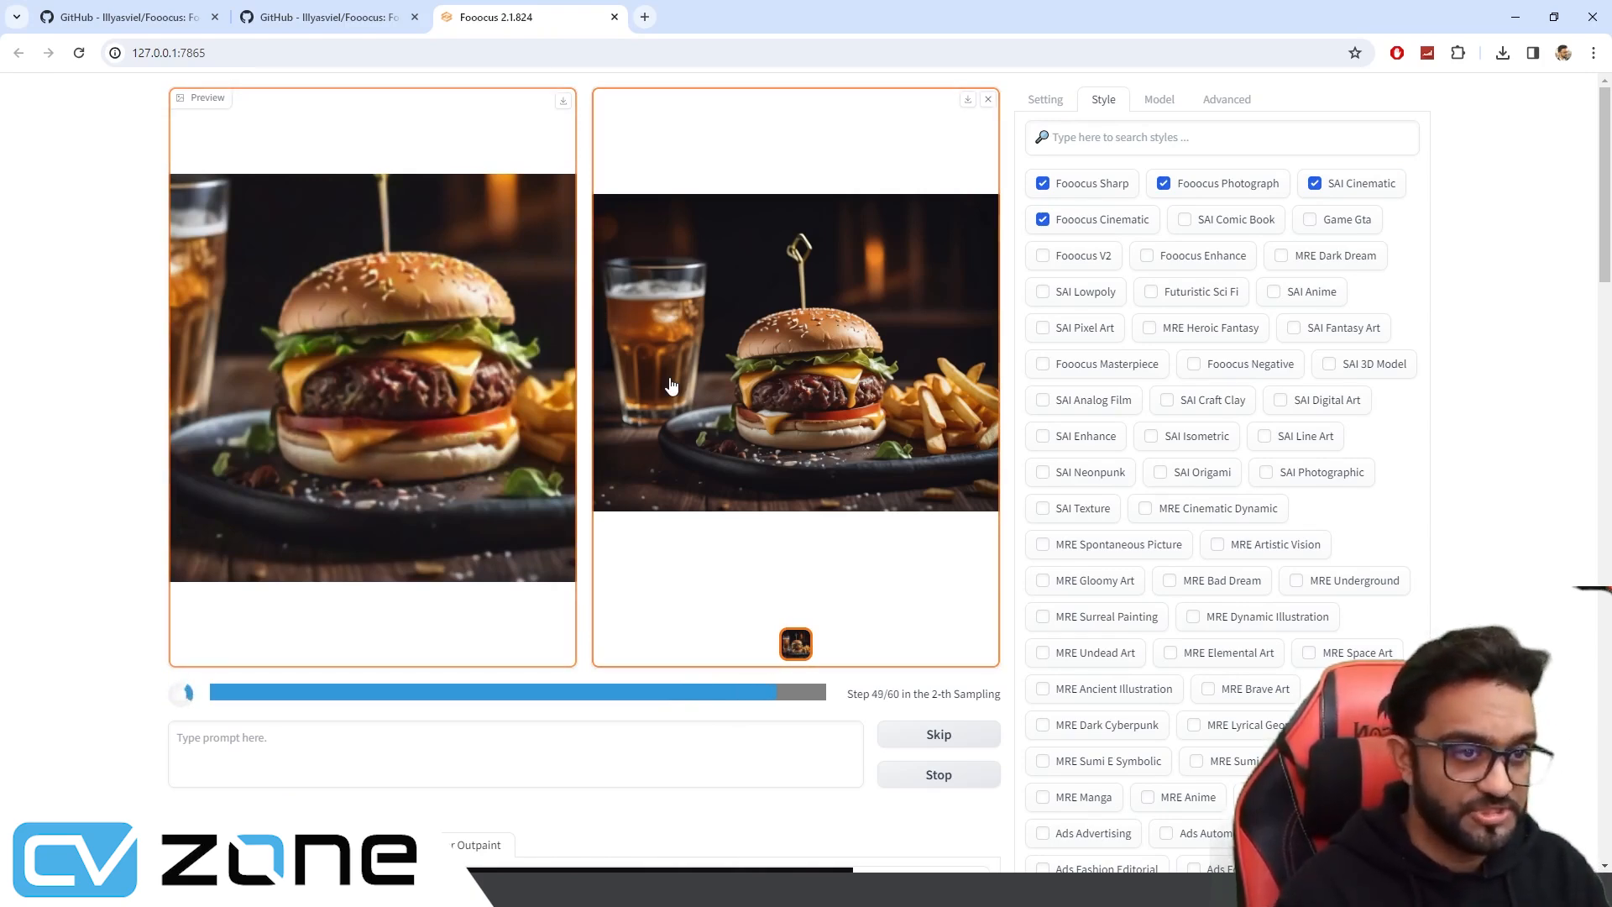
Erase the cheese mask from the inpaint source image
scroll(774, 505, "down", 4)
scroll(774, 505, "down", 3)
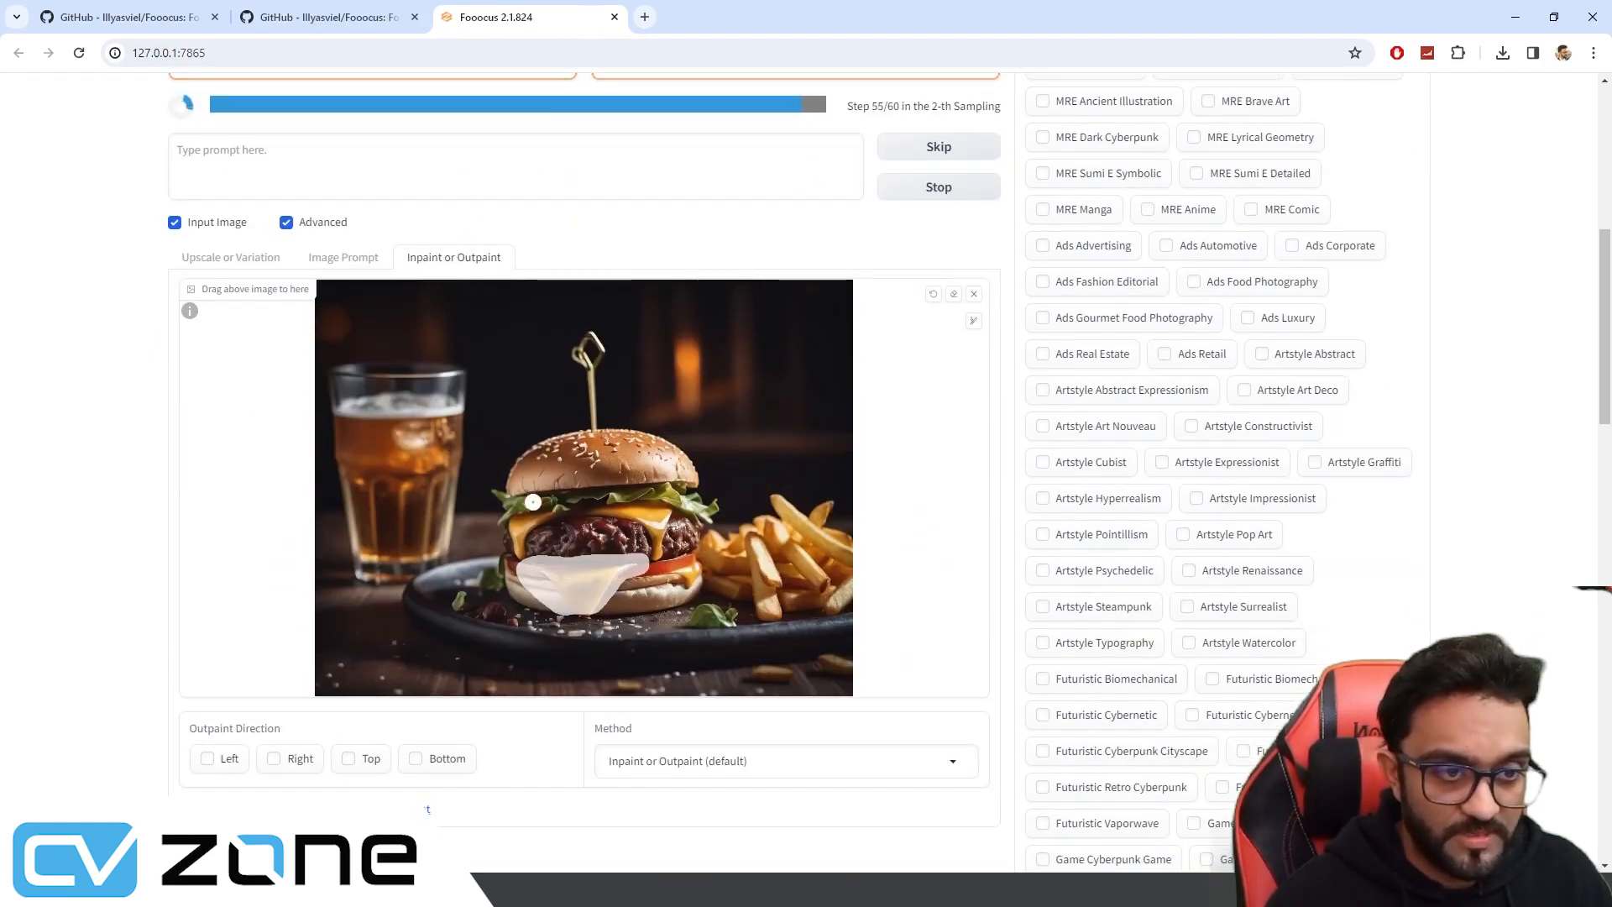
left_click(953, 294)
View the two inpainted burger results in the gallery to compare the cheese area
scroll(456, 407, "up", 7)
left_click(597, 478)
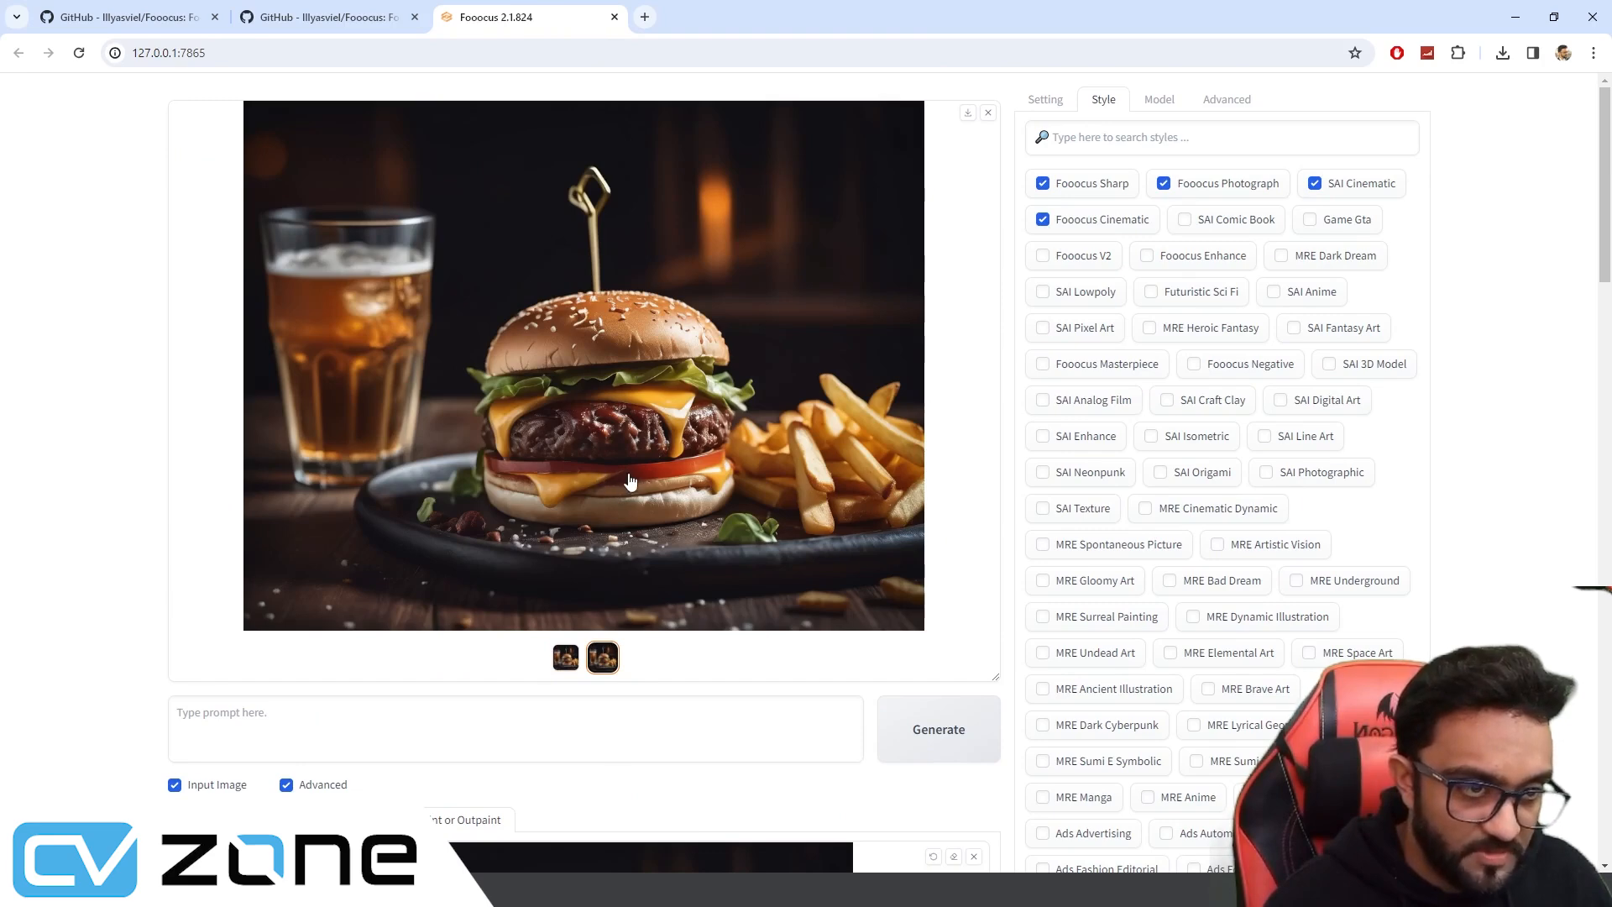
left_click(691, 568)
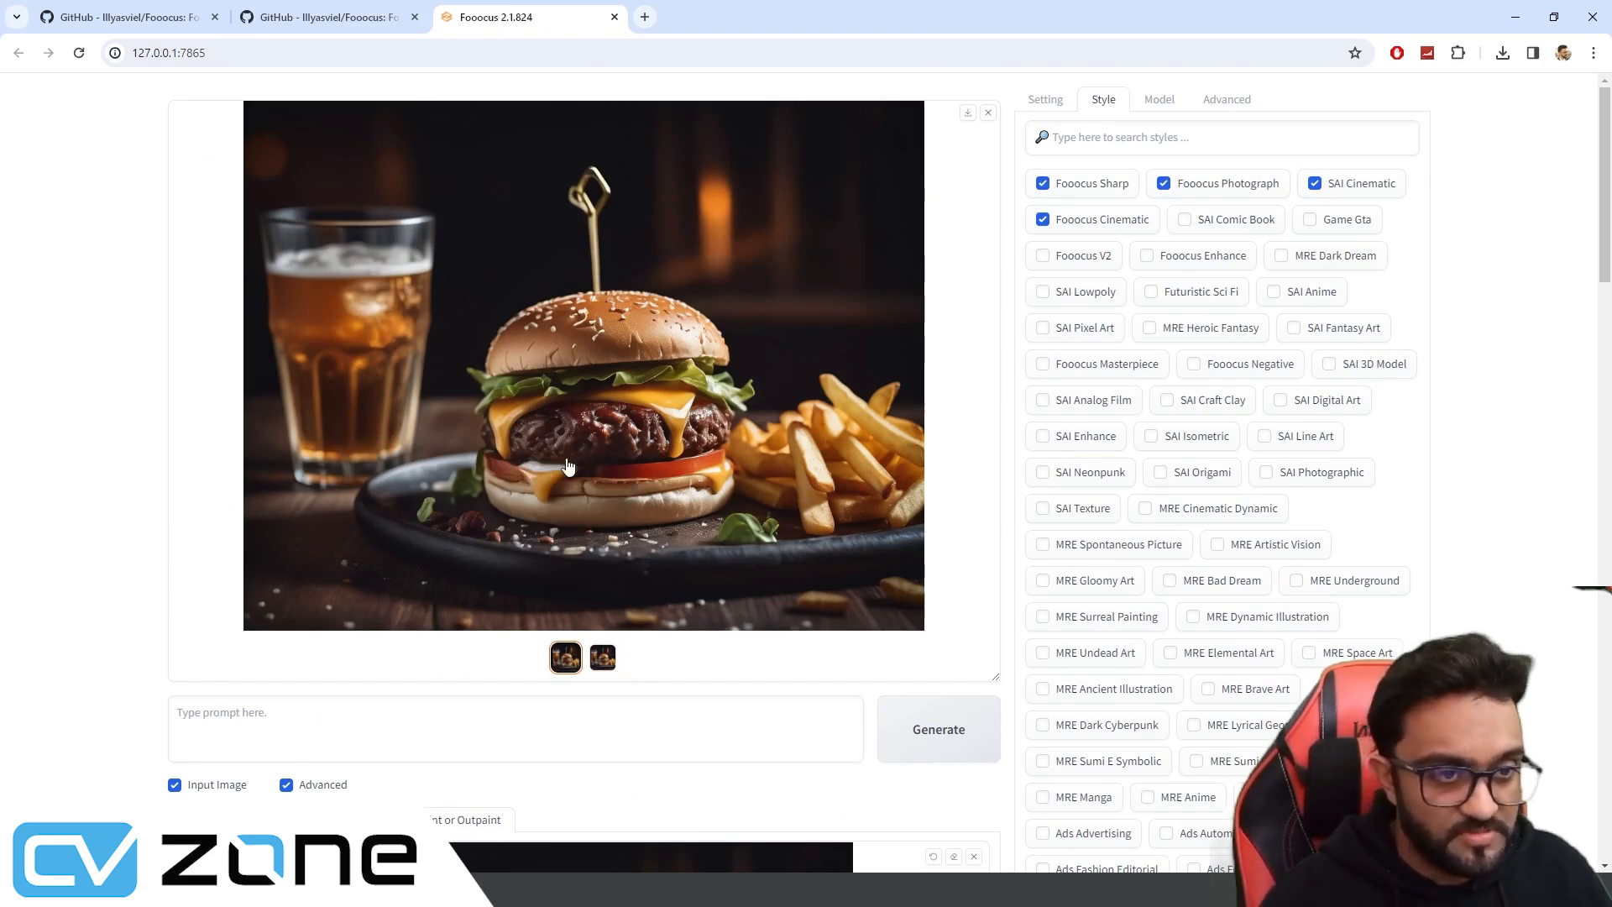
Load the first inpainted burger result as the new inpaint source image
scroll(626, 499, "down", 8)
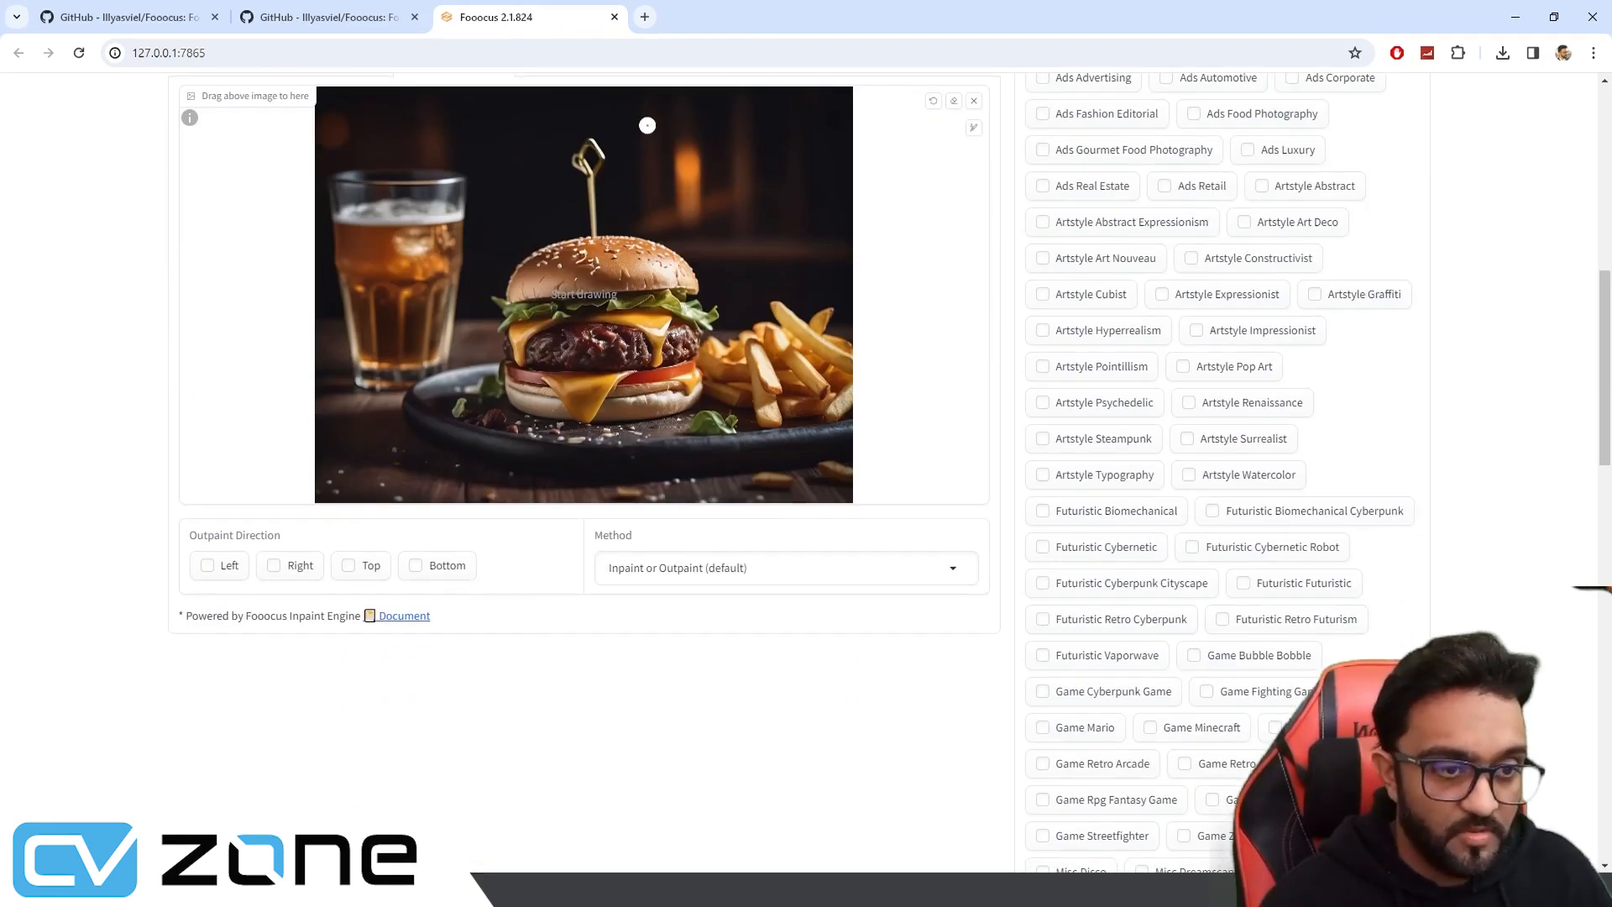
scroll(597, 385, "up", 8)
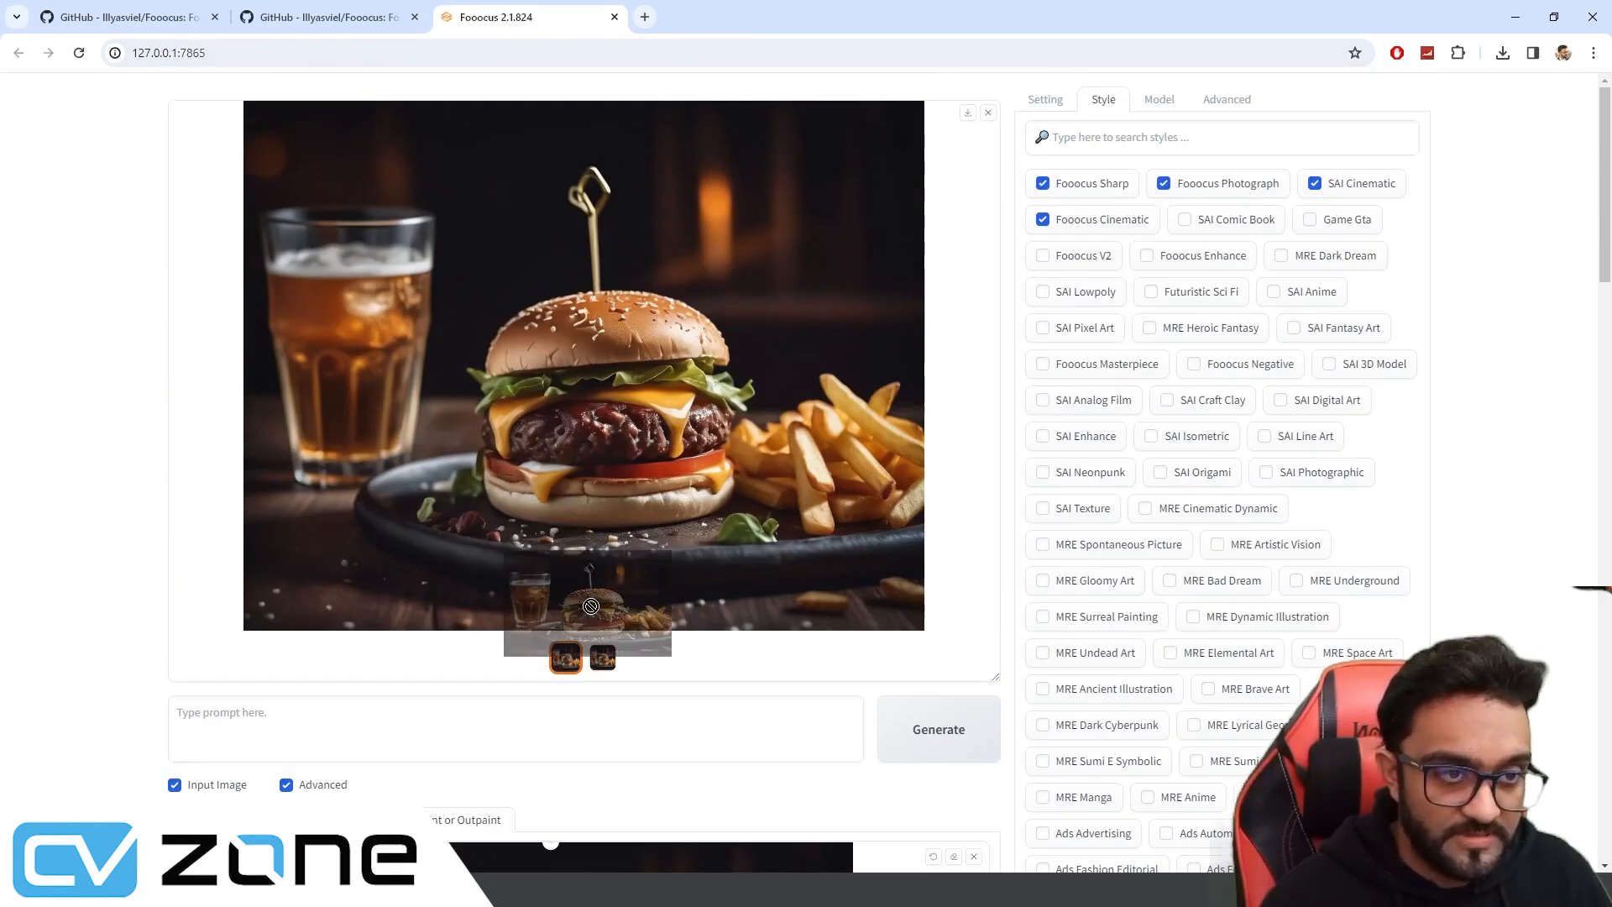
scroll(597, 385, "down", 5)
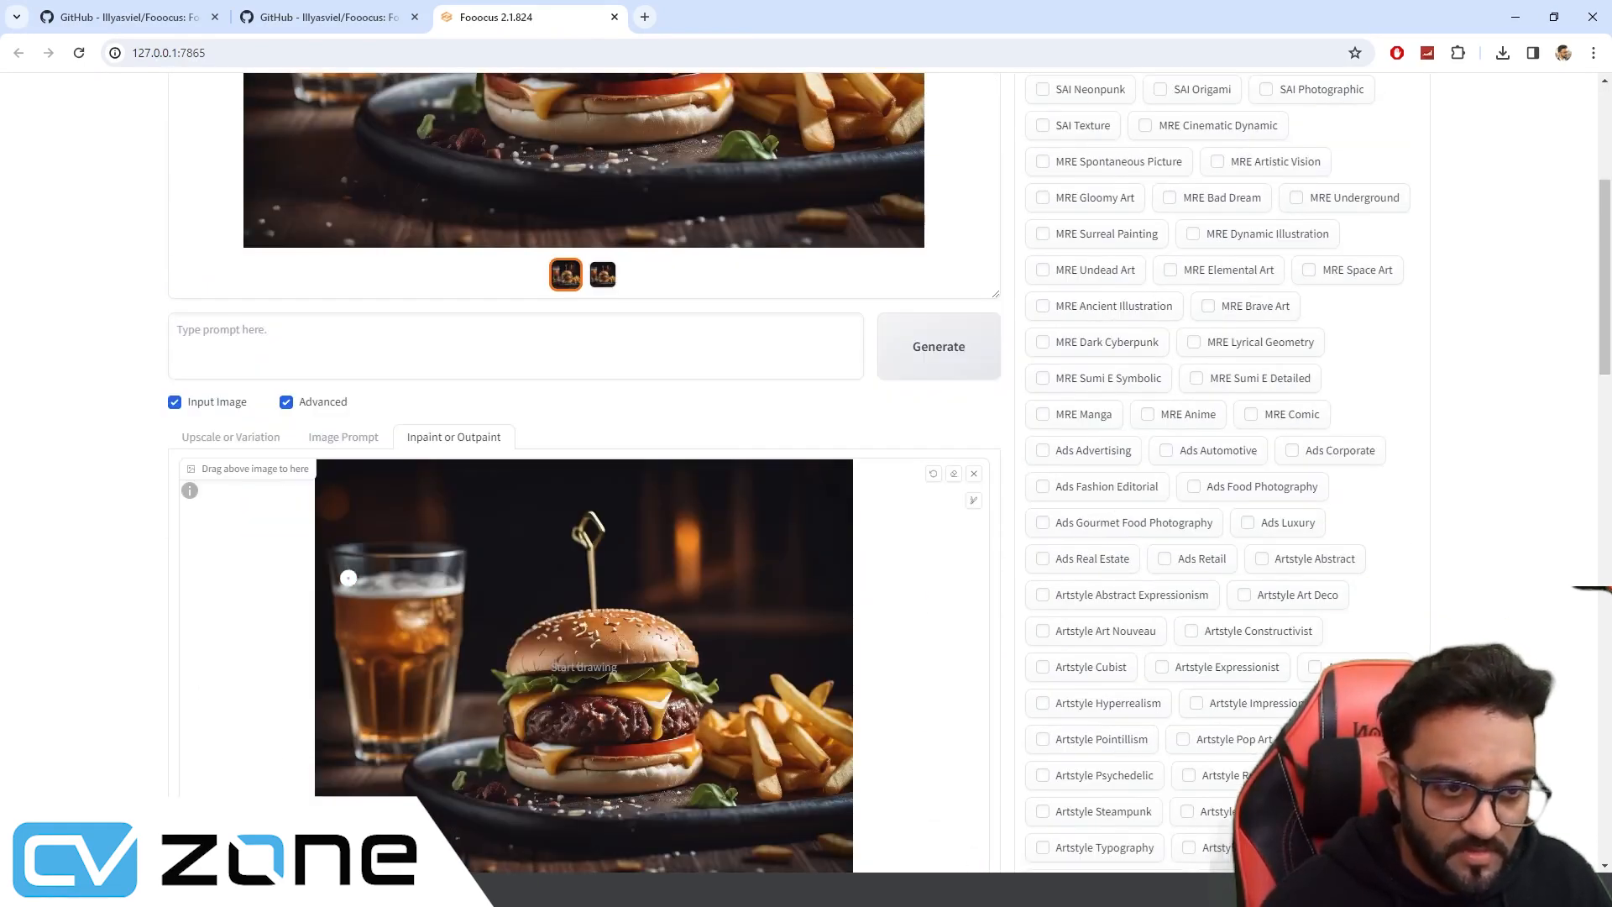
Paint an inpaint mask over the whole drink glass and generate with the prompt "remove the glass"
scroll(345, 566, "down", 1)
mouse_move(335, 454)
left_mouse_down()
mouse_move(346, 537)
mouse_move(345, 455)
mouse_move(381, 514)
mouse_move(437, 500)
mouse_move(453, 467)
mouse_move(327, 467)
mouse_move(382, 497)
mouse_move(349, 561)
mouse_move(334, 495)
mouse_move(439, 667)
mouse_move(447, 550)
mouse_move(326, 497)
mouse_move(378, 531)
mouse_move(354, 486)
mouse_move(402, 649)
left_mouse_up()
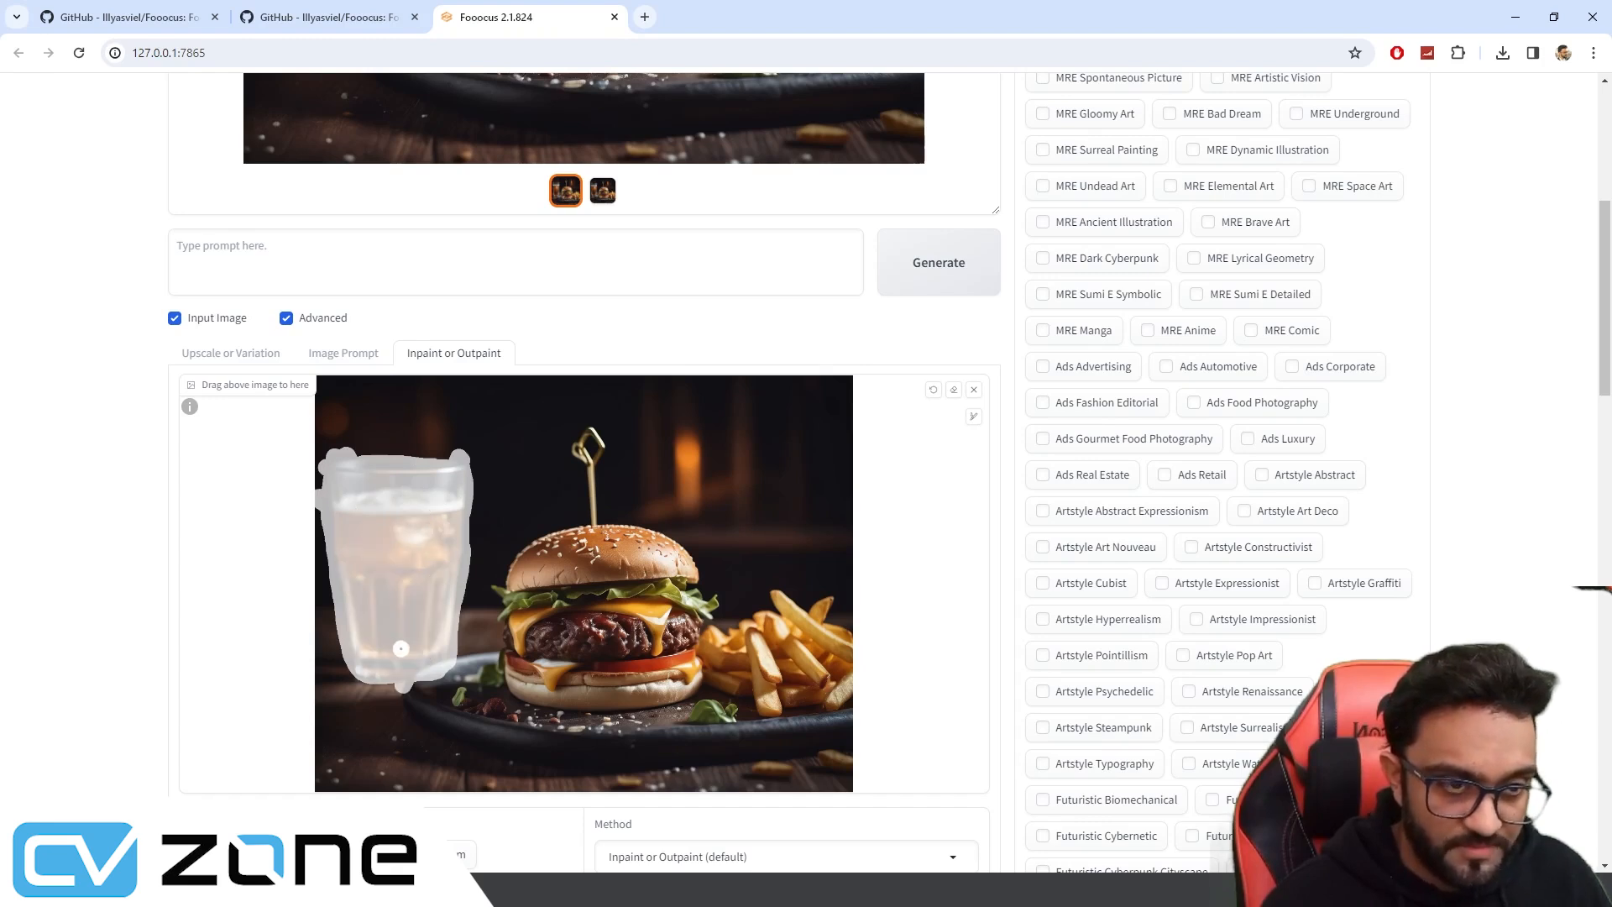
left_click(334, 249)
type("remov")
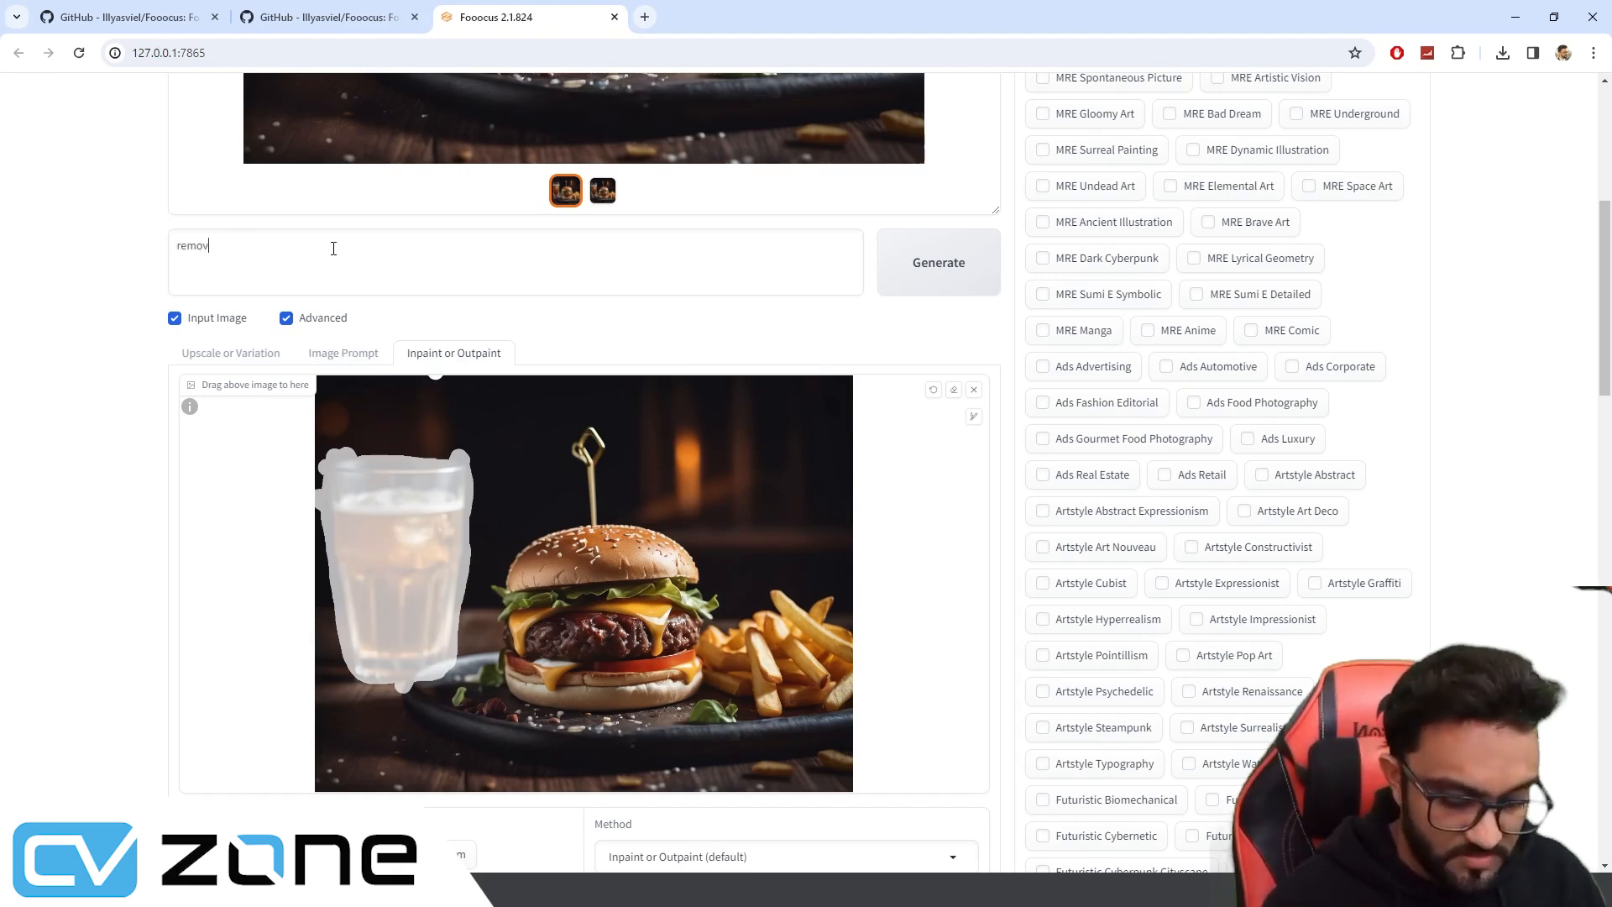
type("e the glass")
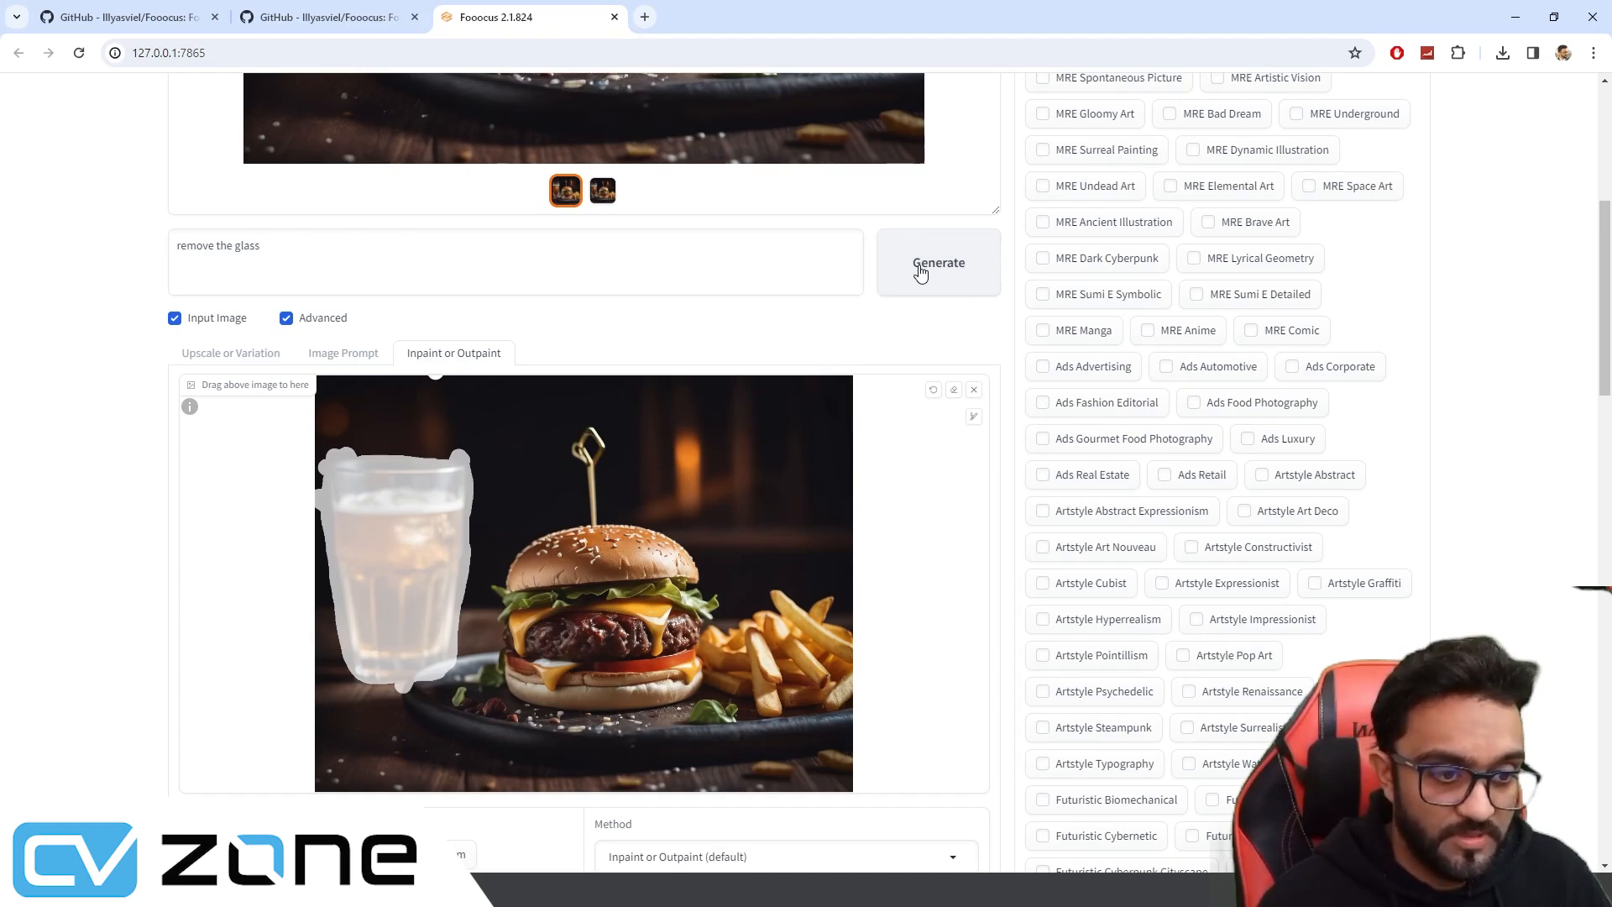
left_click(920, 270)
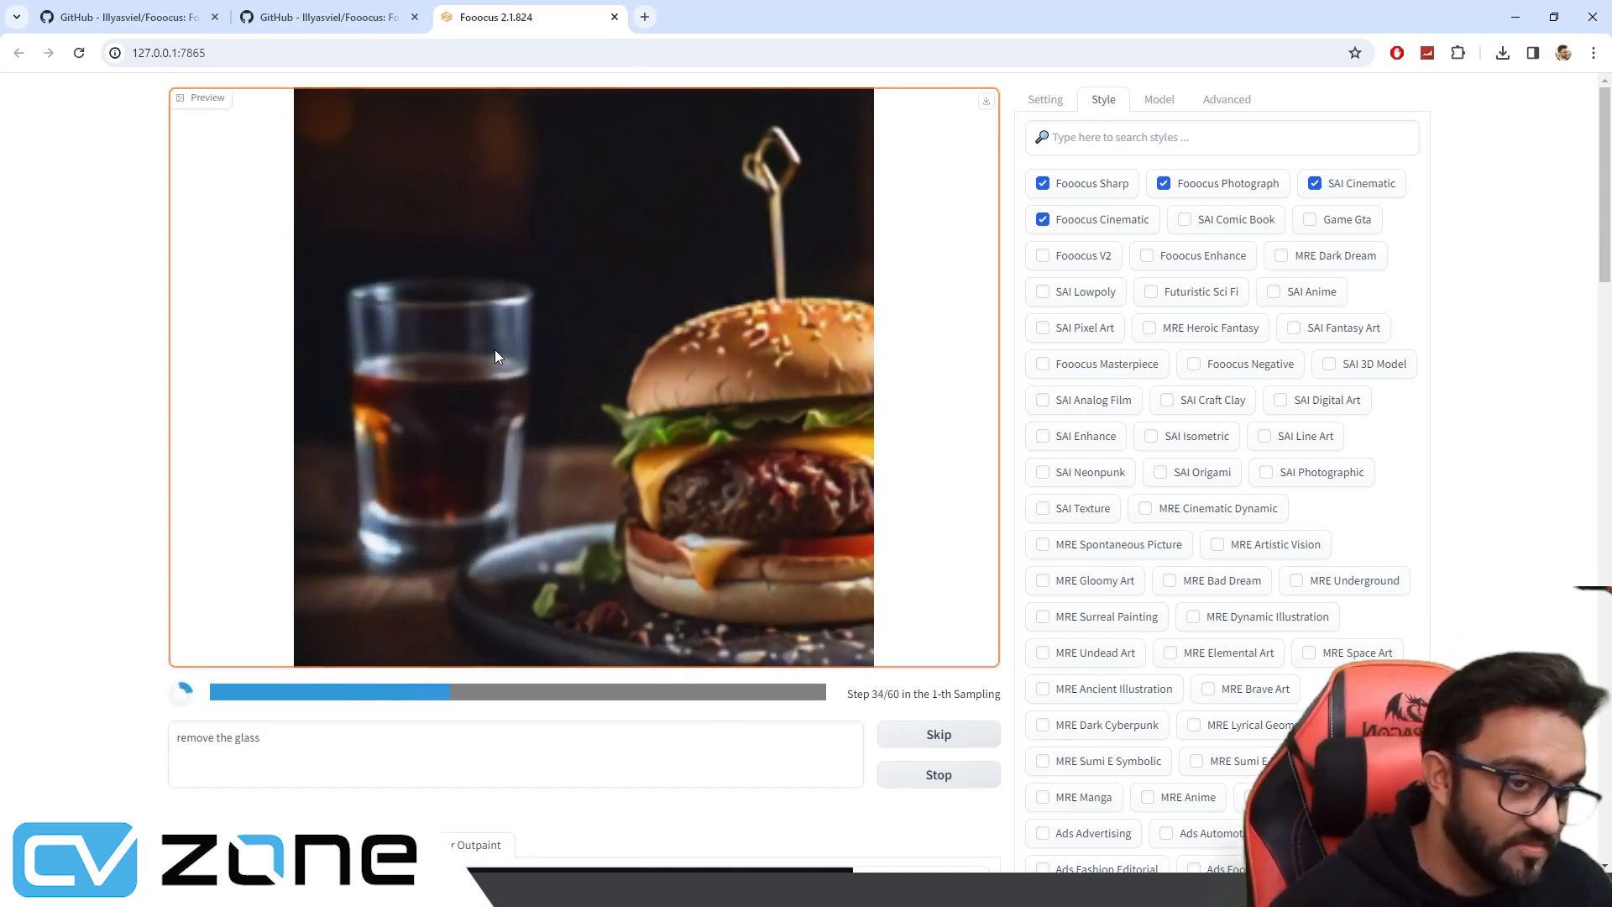
Check the masked glass in the source image against the generation preview of the glass area
scroll(946, 414, "down", 9)
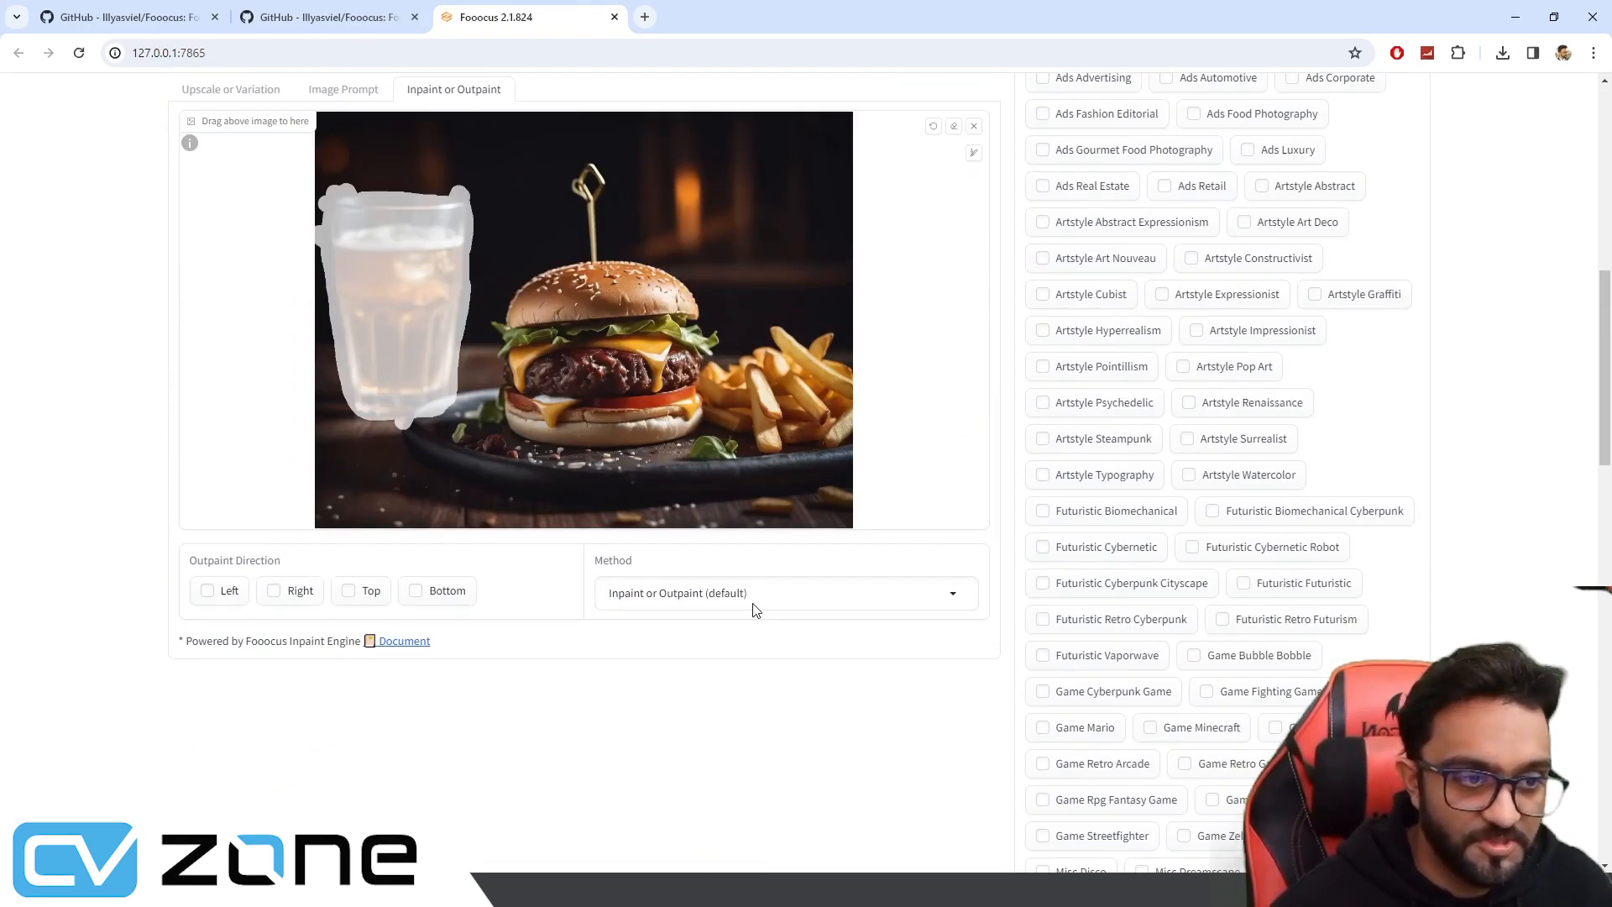
scroll(755, 610, "up", 5)
scroll(560, 434, "up", 3)
scroll(512, 436, "up", 1)
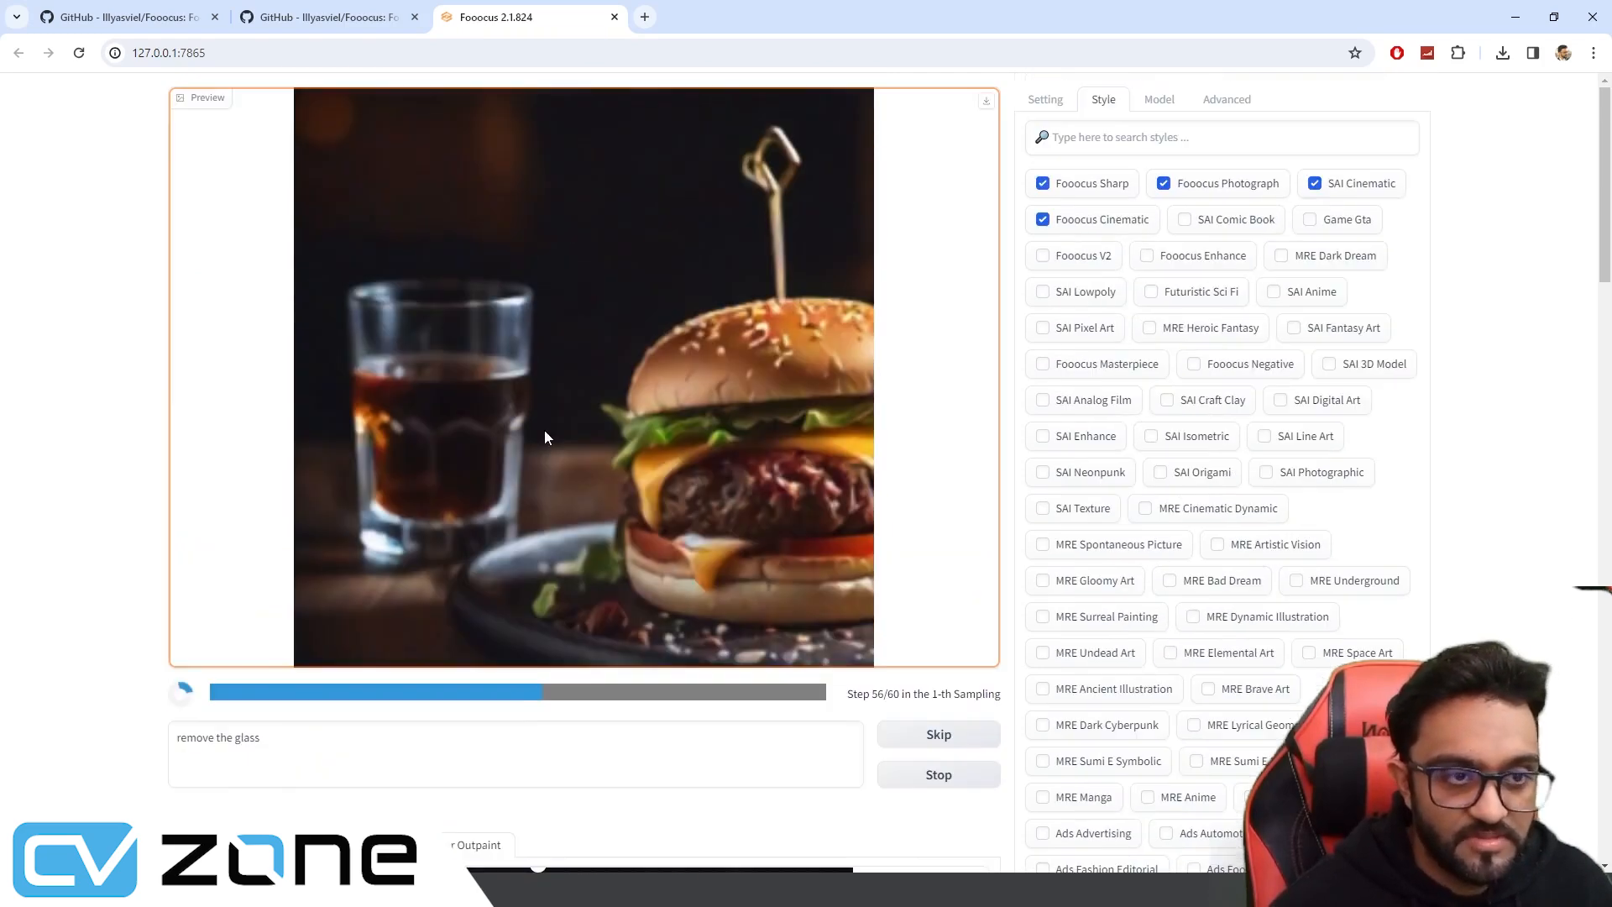
left_click(474, 443)
left_click(79, 713)
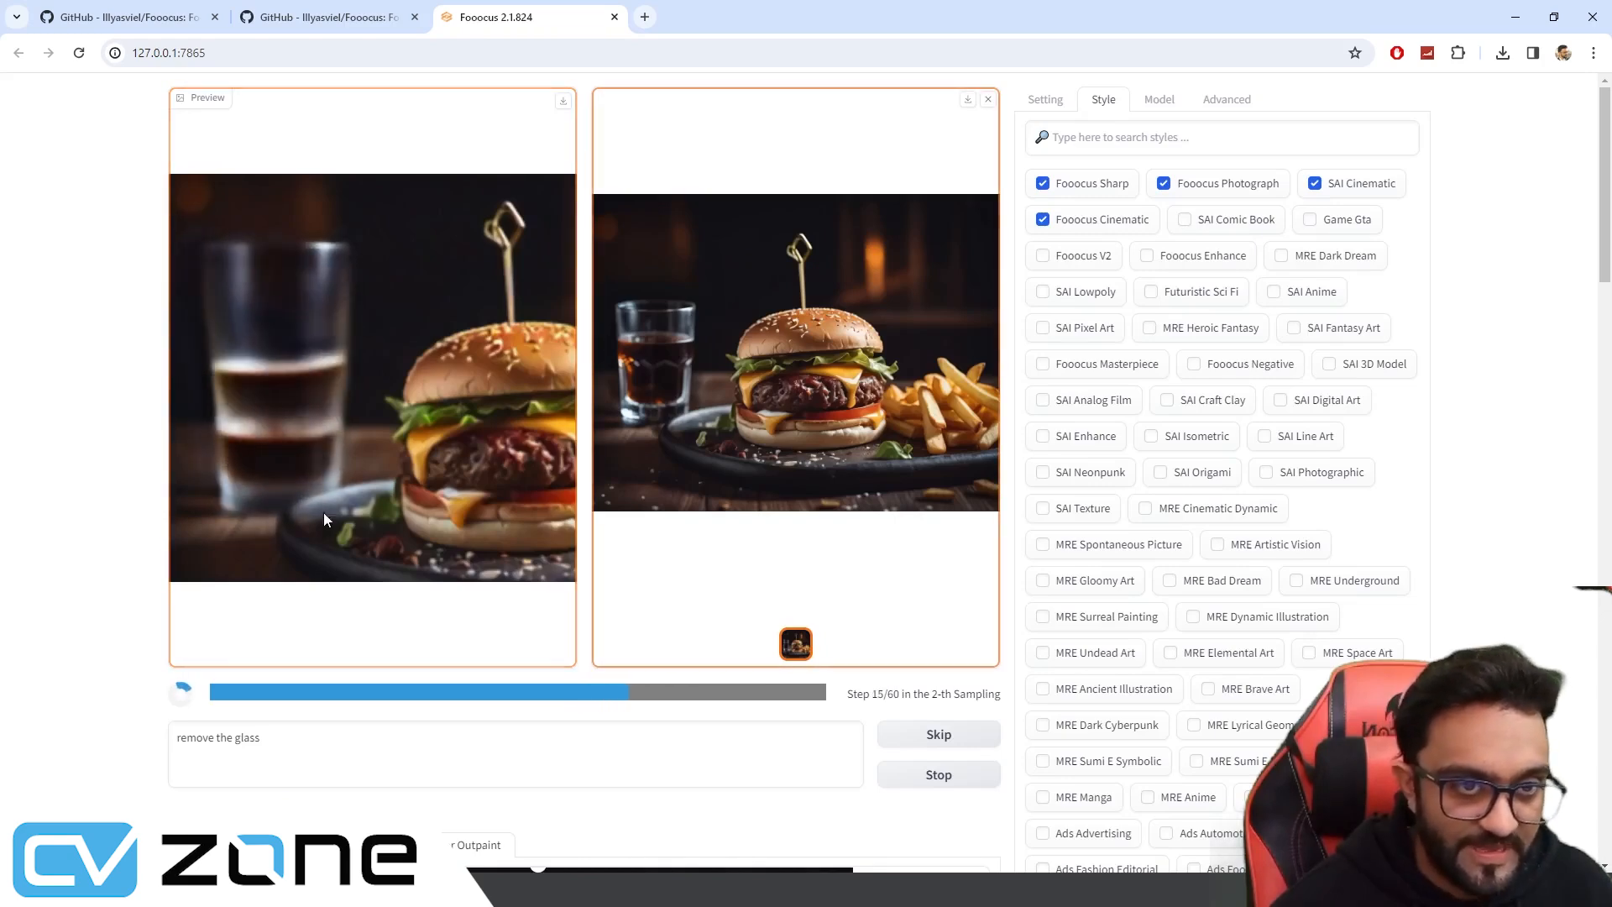
Try the prompt "remove the drink from the table" for the masked glass, replace it with "empty space", and generate the image
scroll(436, 334, "down", 2)
scroll(436, 334, "down", 3)
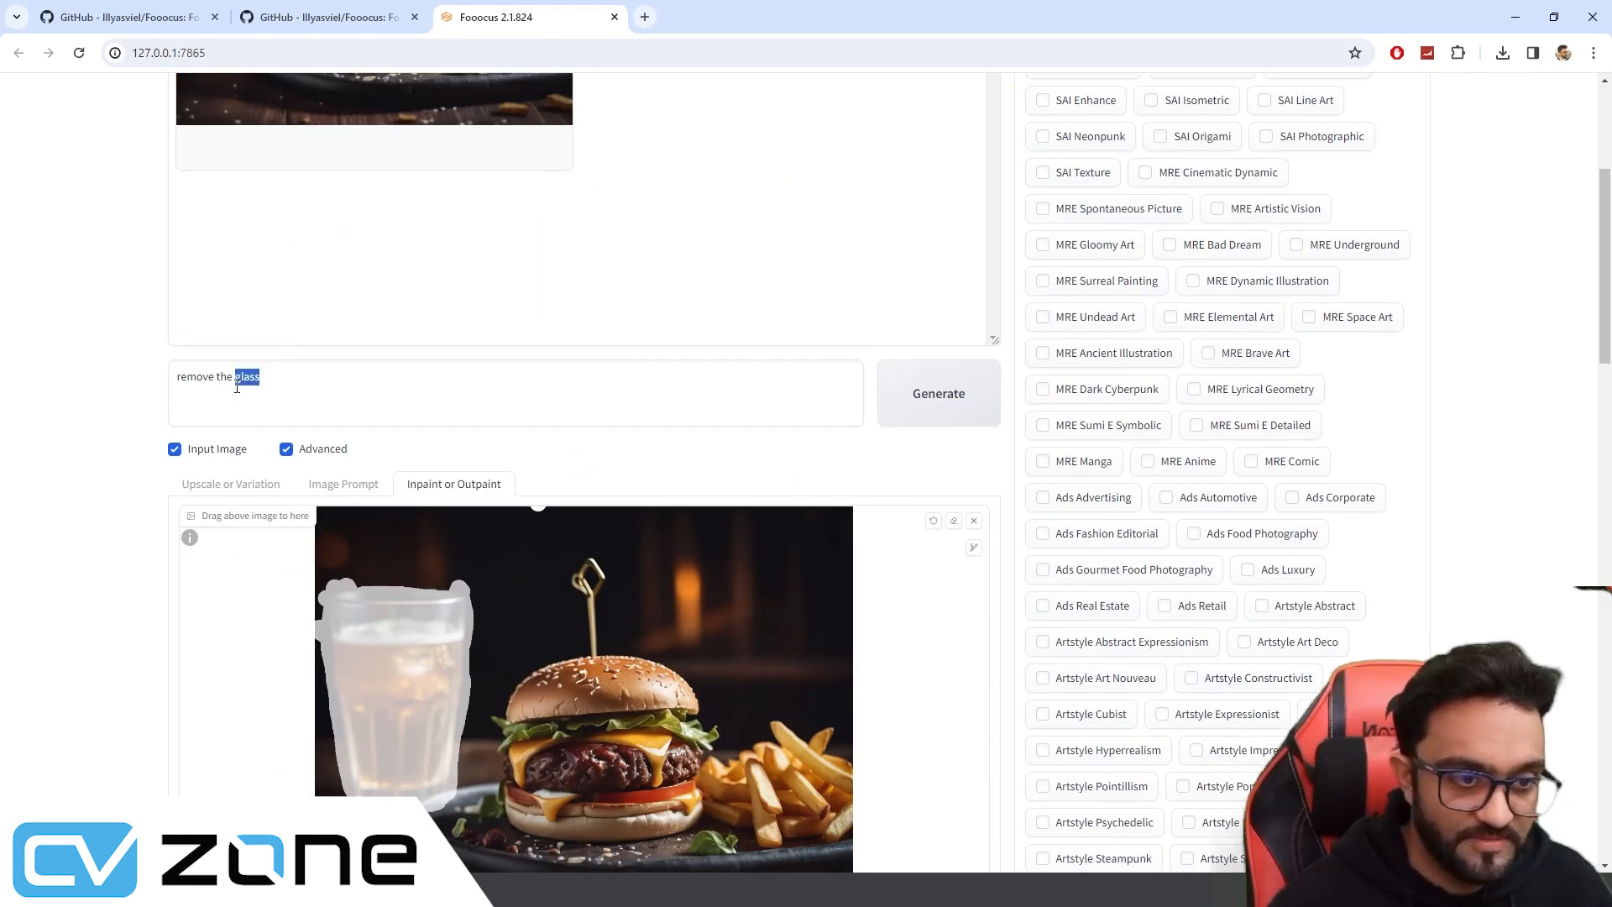
type("g")
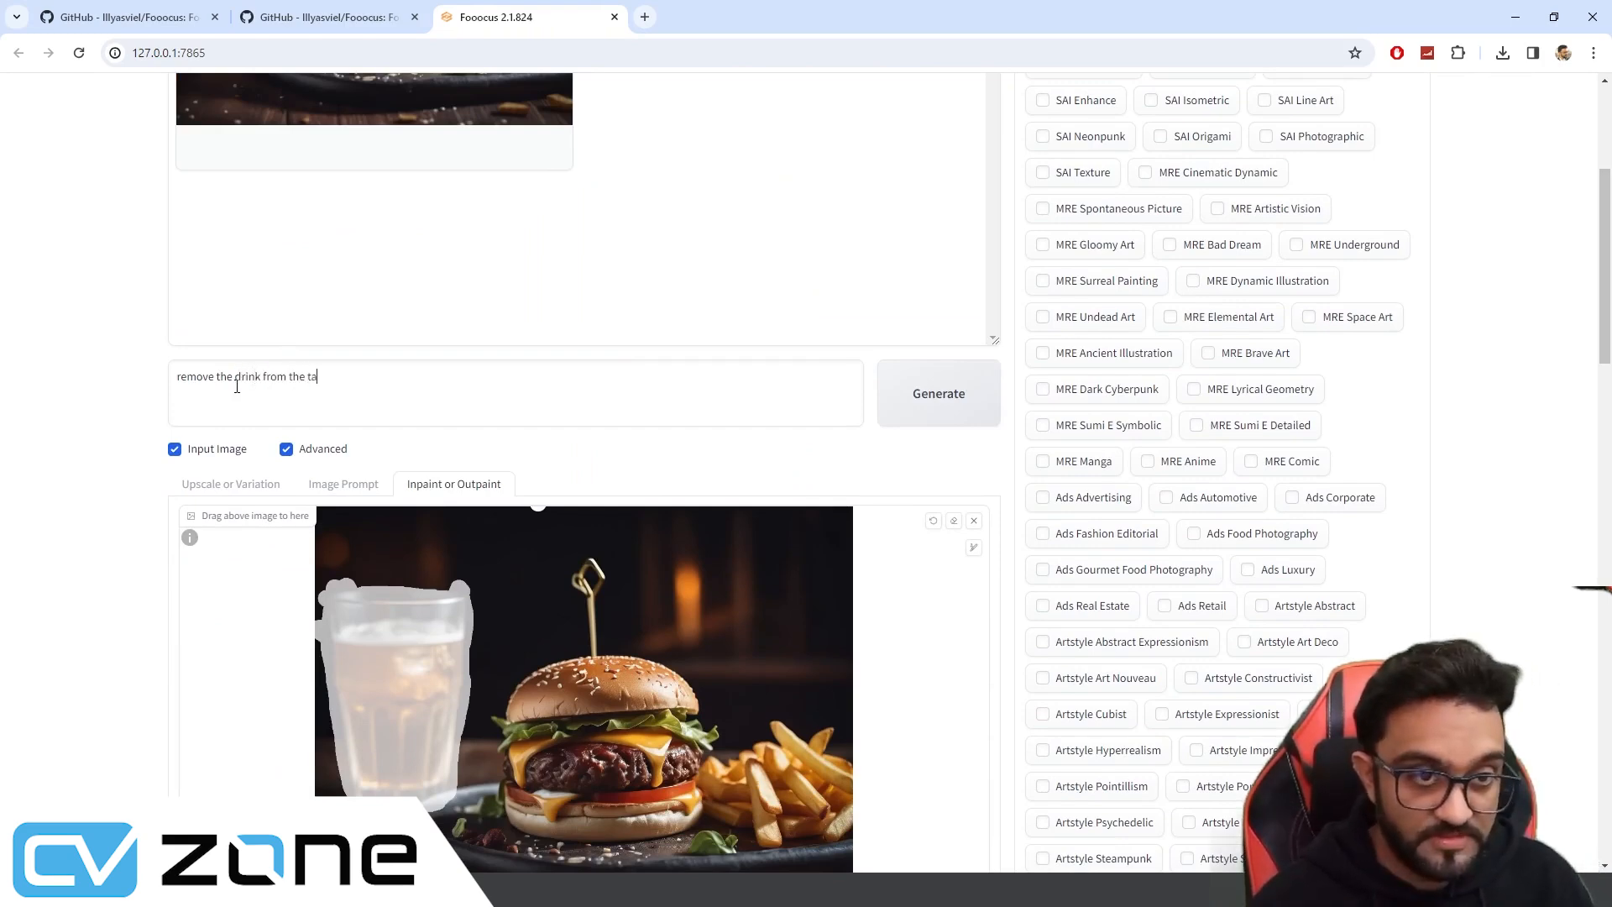
type("ble")
left_click(935, 411)
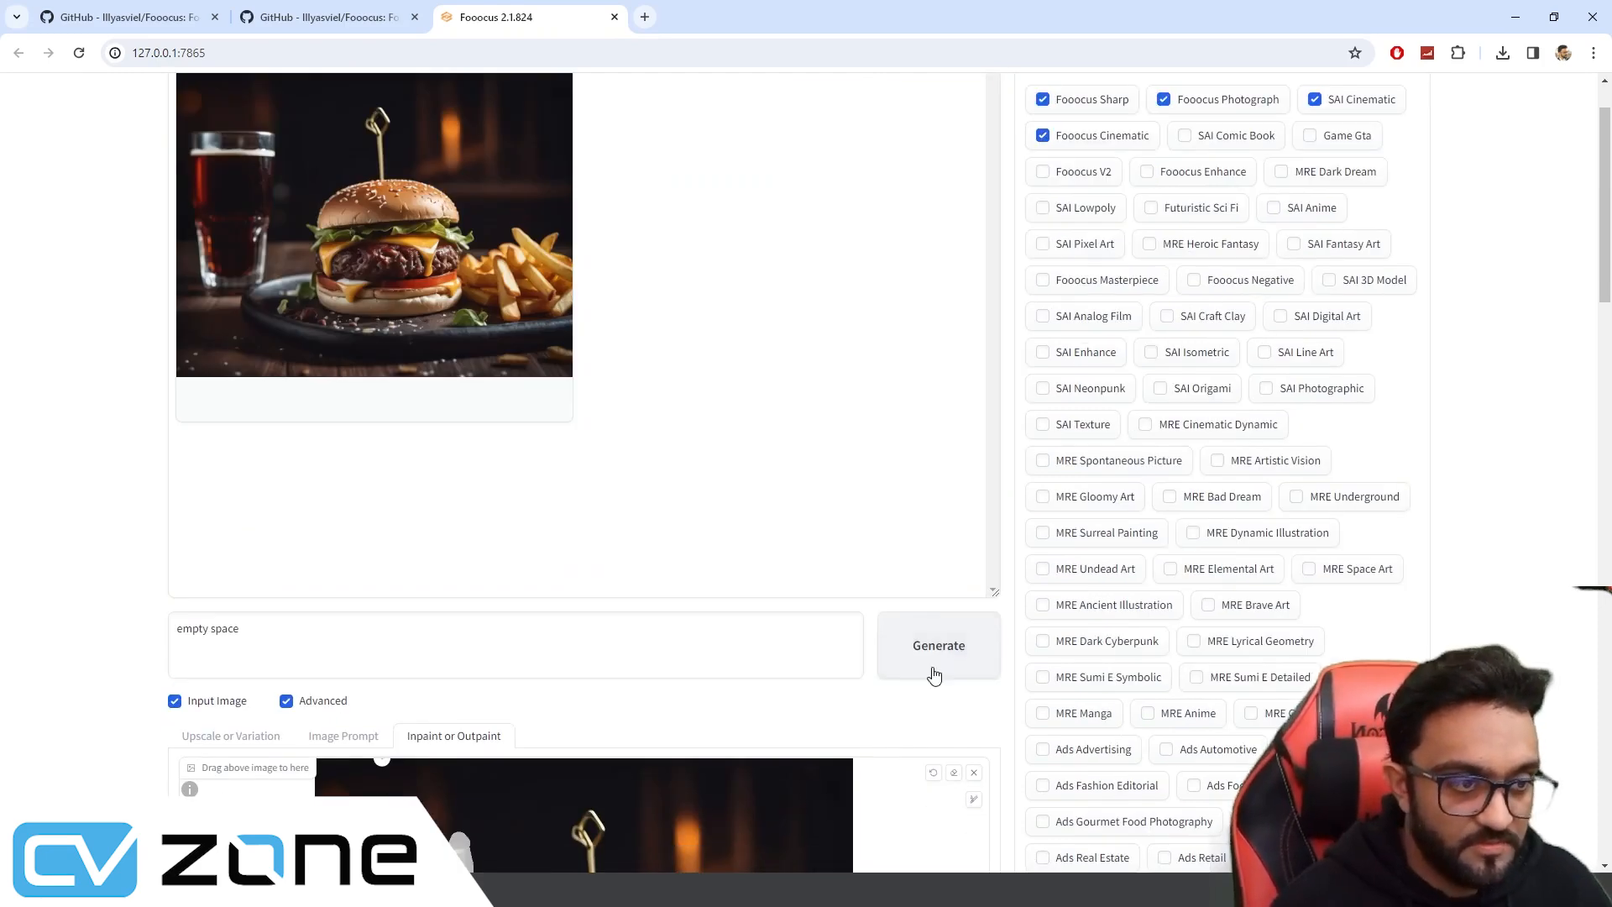
left_click(934, 674)
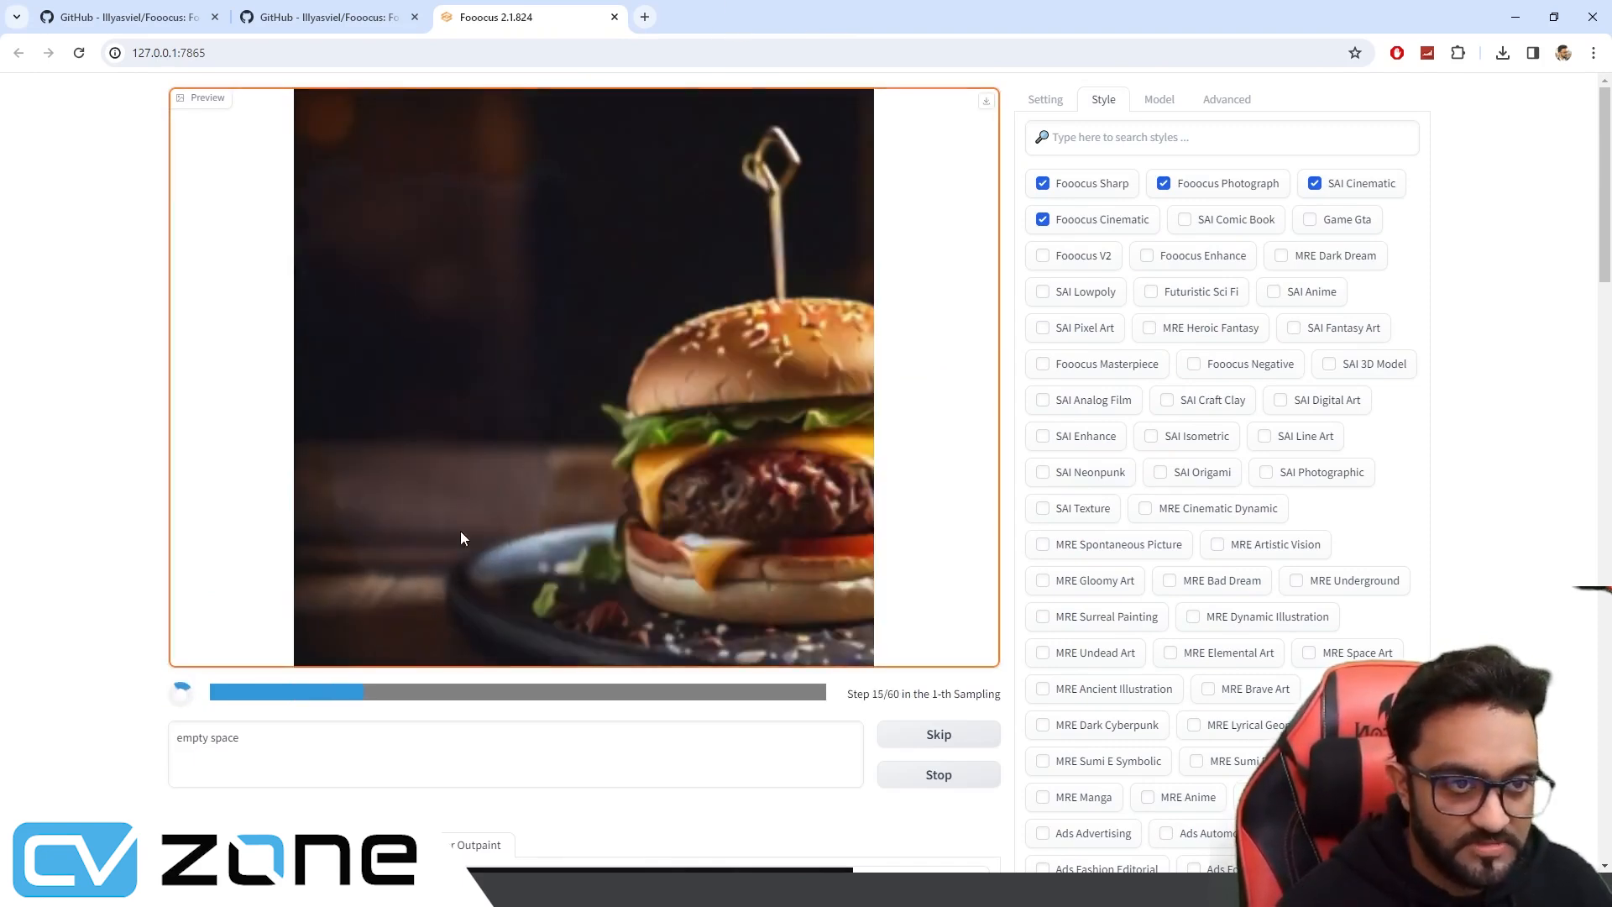
Switch to PyCharm, collapse the models folder in the Fooocus project, and expand the outputs folder
left_click_drag(853, 24, 799, 148)
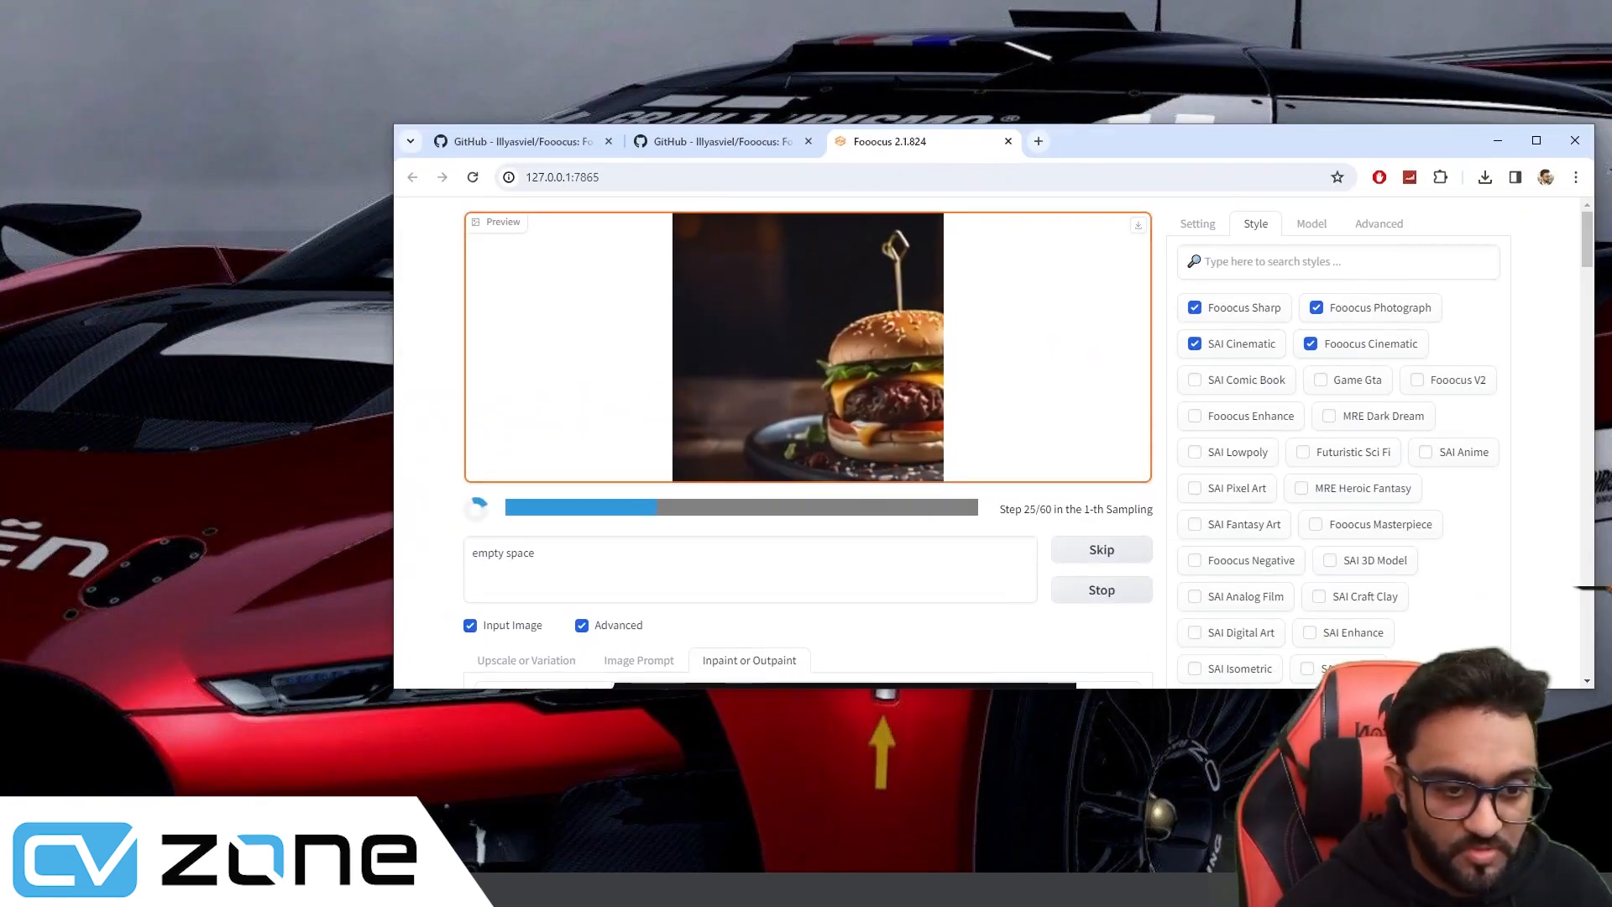
mouse_move(265, 888)
left_click(176, 789)
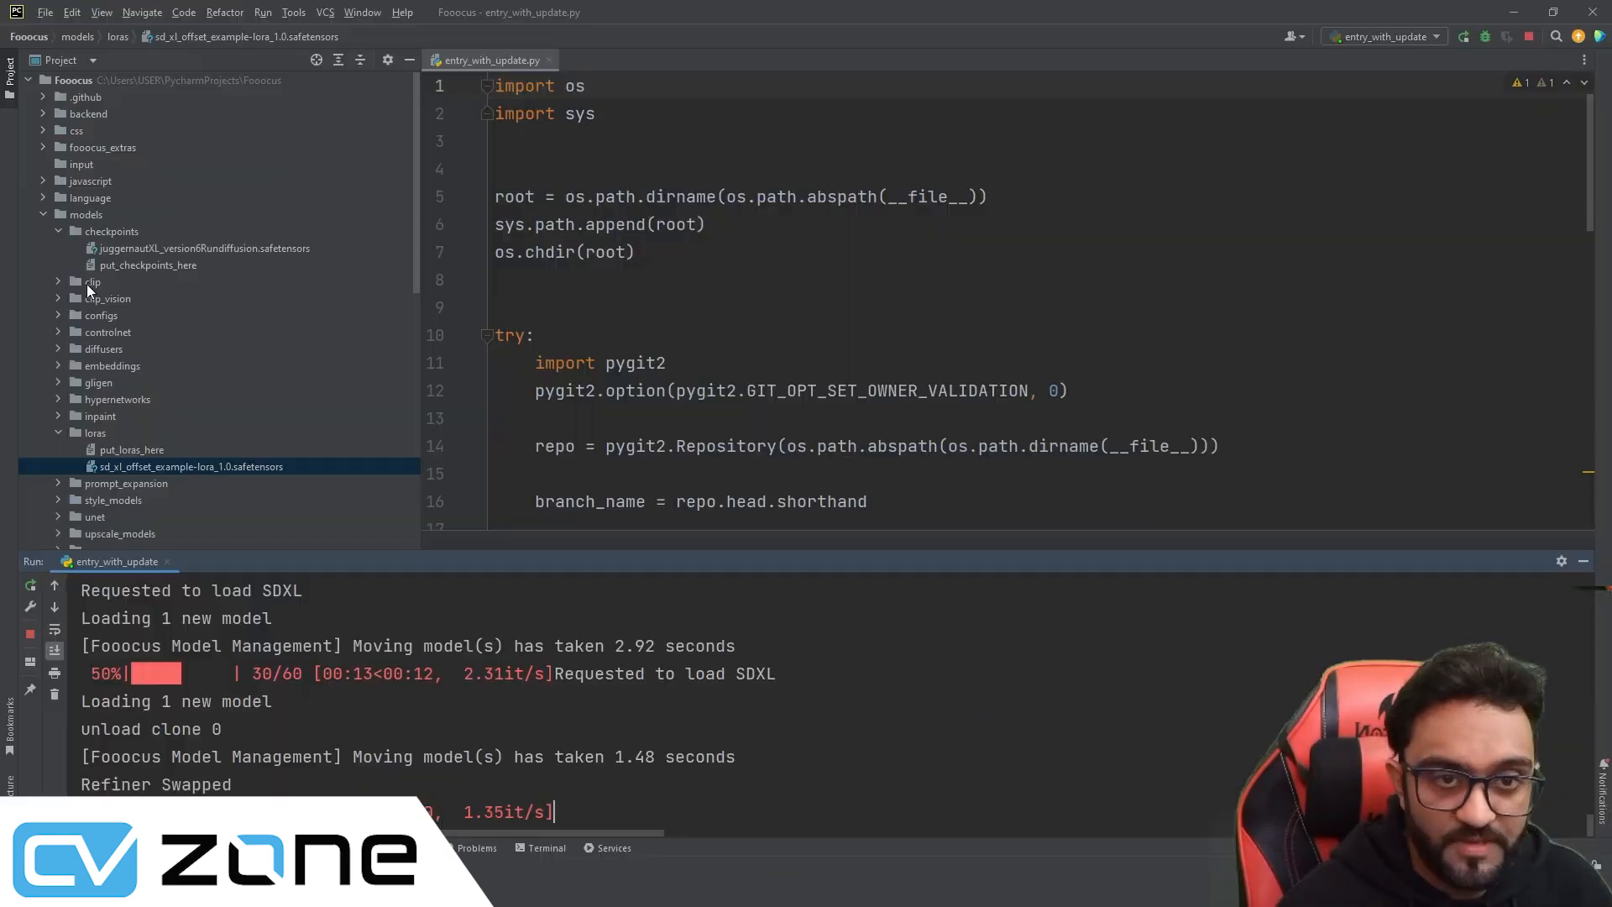
double_click(88, 215)
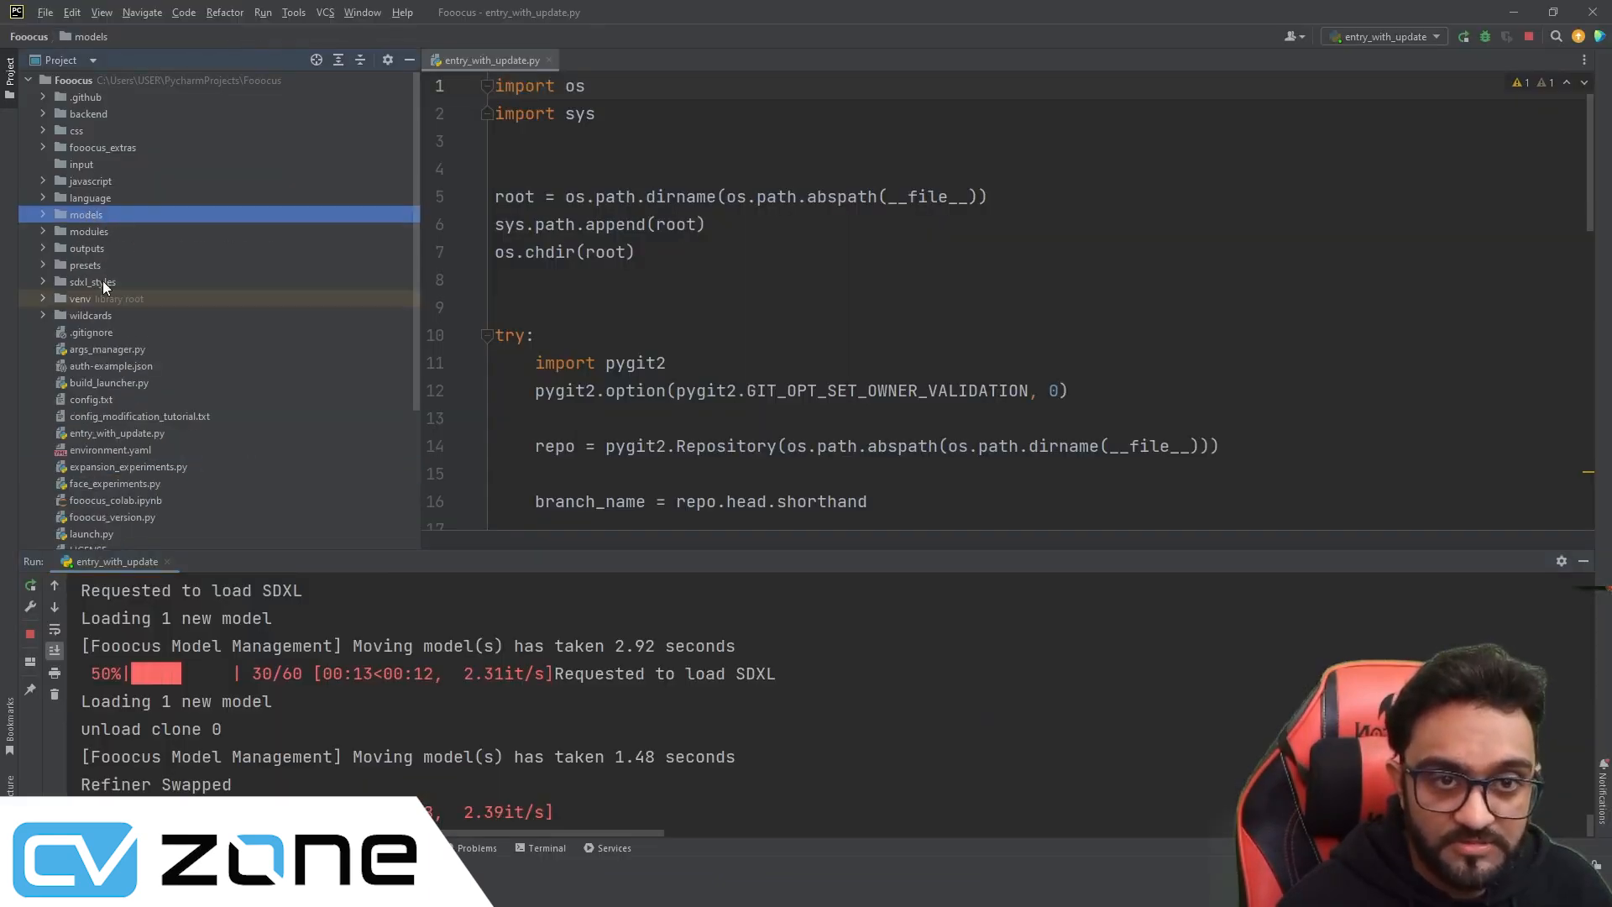
left_click(84, 249)
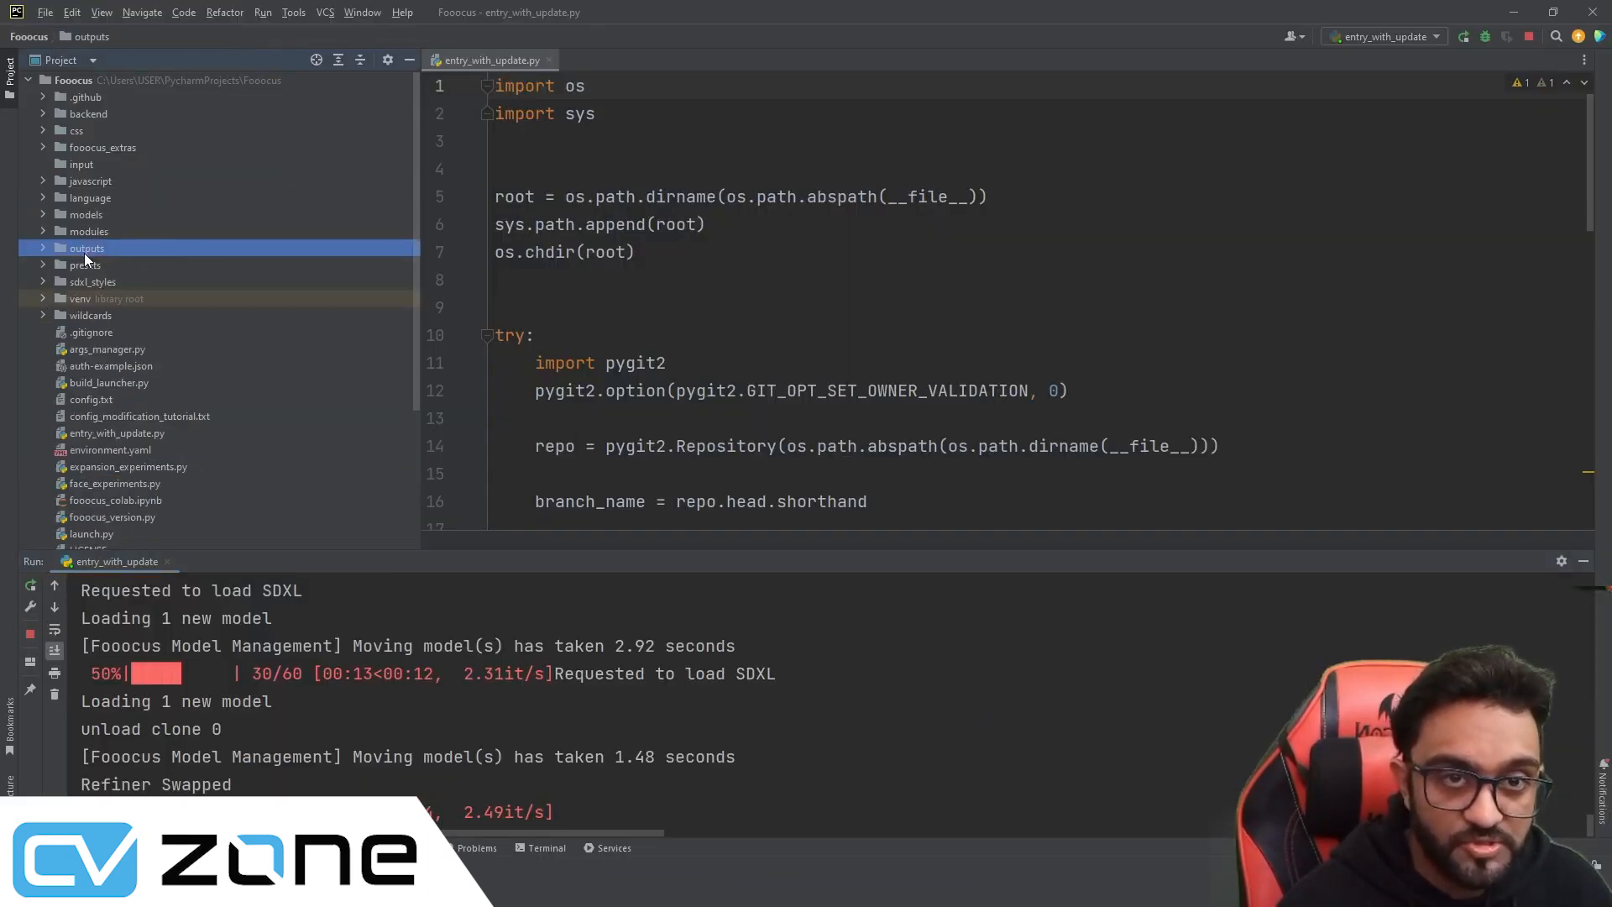
double_click(97, 250)
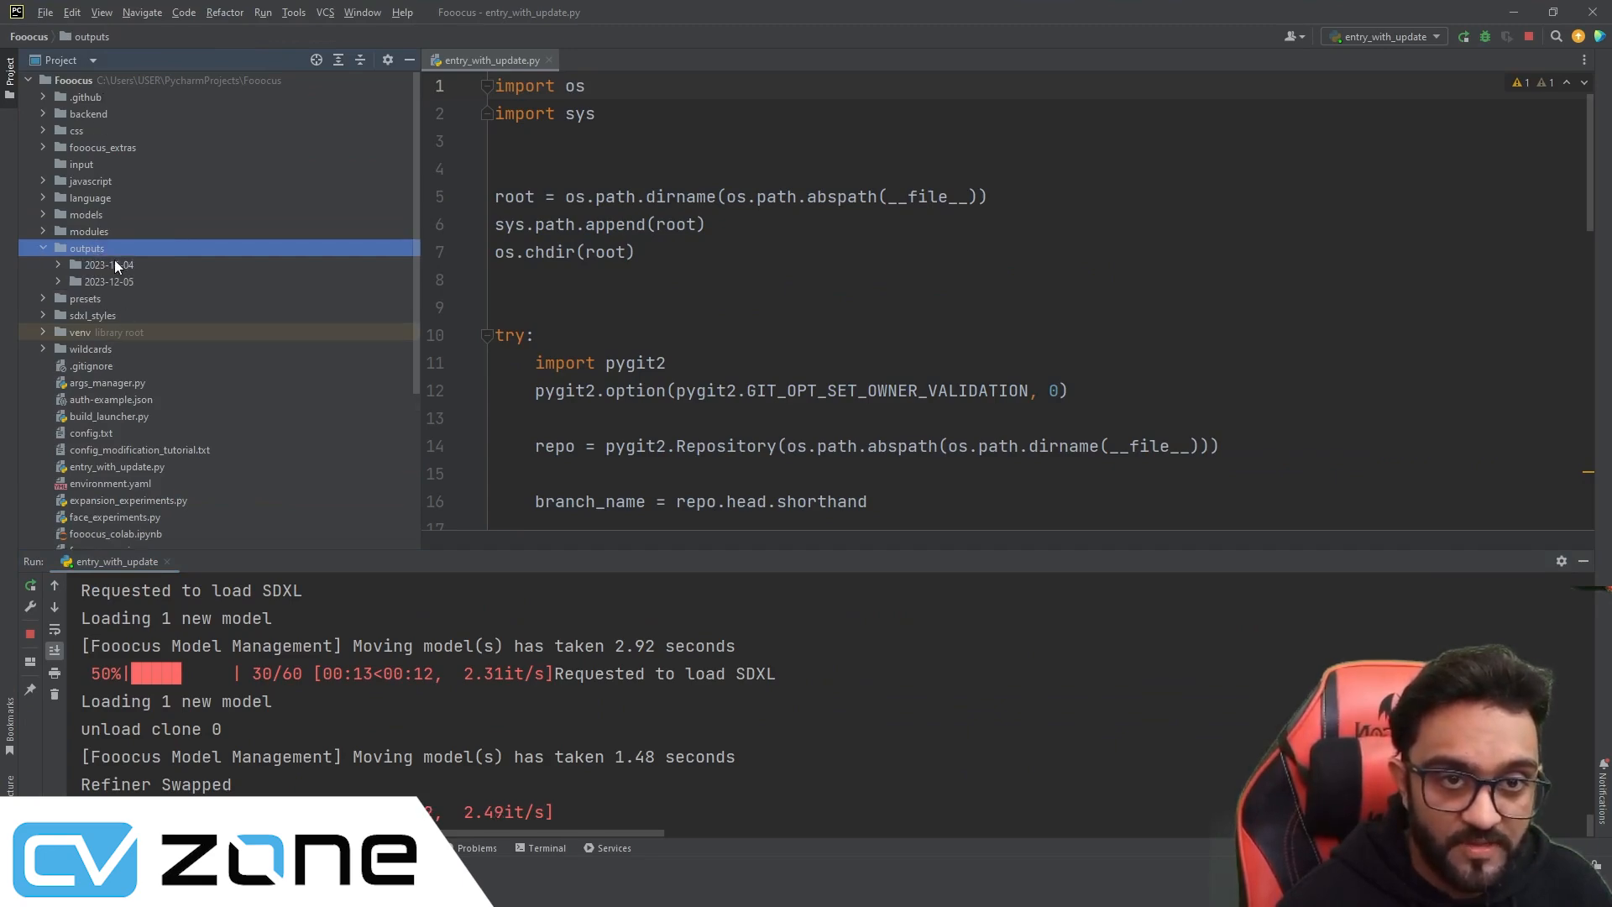
Open the 2023-12-04 folder inside outputs in File Explorer
right_click(119, 262)
mouse_move(285, 578)
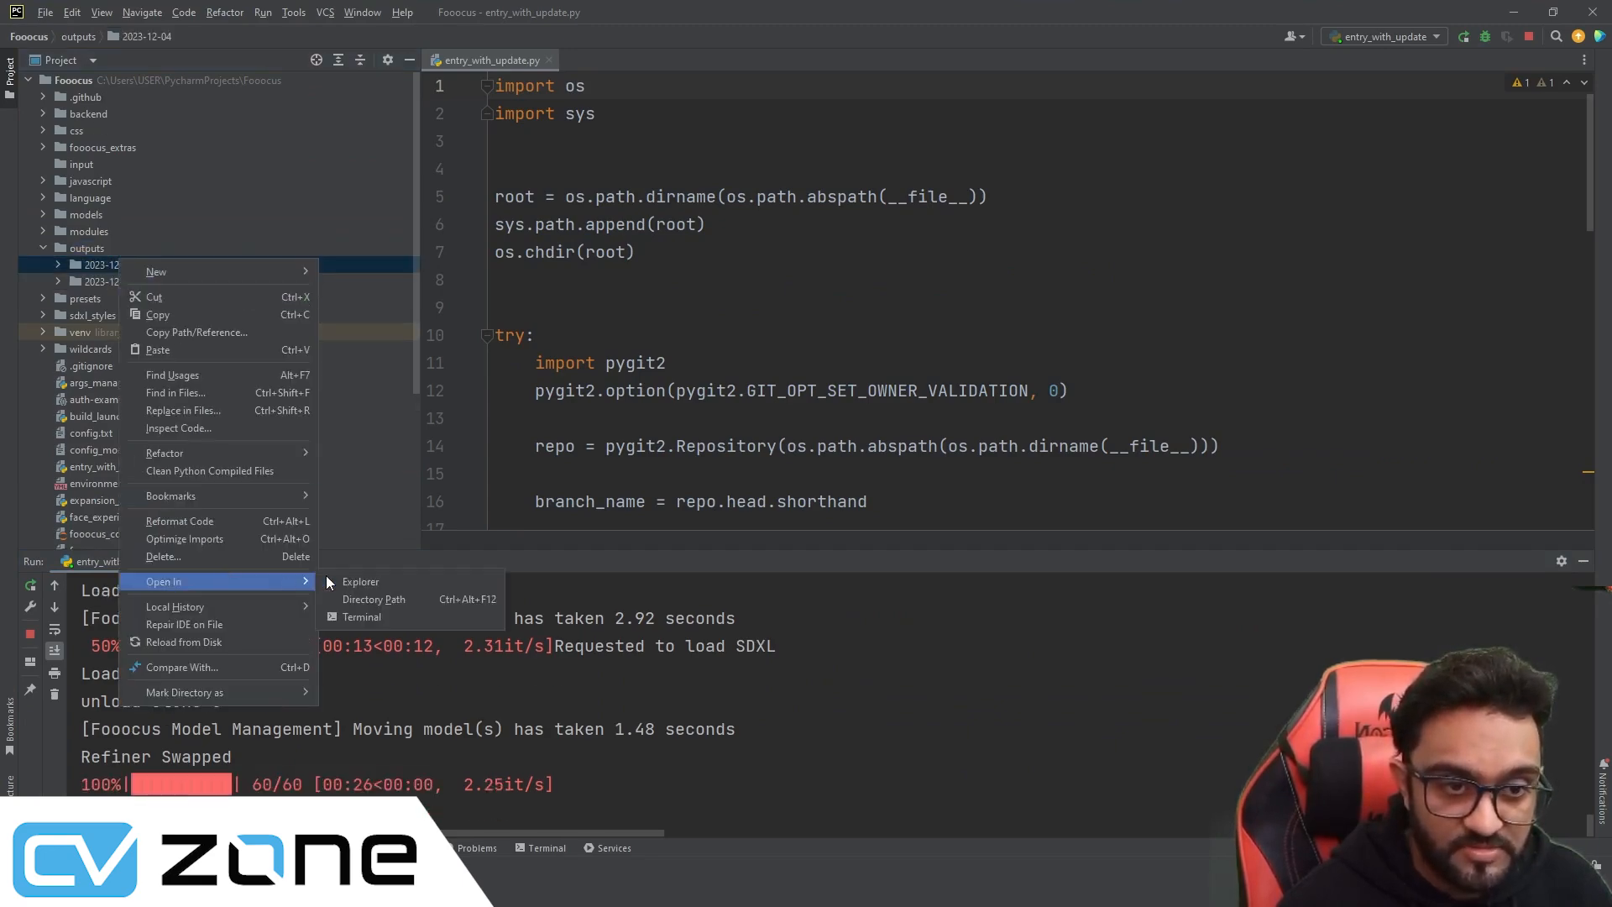
left_click(358, 575)
double_click(798, 443)
Browse the generated images in the 2023-12-04 folder and select the image of the woman in the red dress
scroll(928, 600, "down", 2)
scroll(929, 600, "down", 6)
scroll(925, 596, "up", 4)
scroll(858, 642, "down", 5)
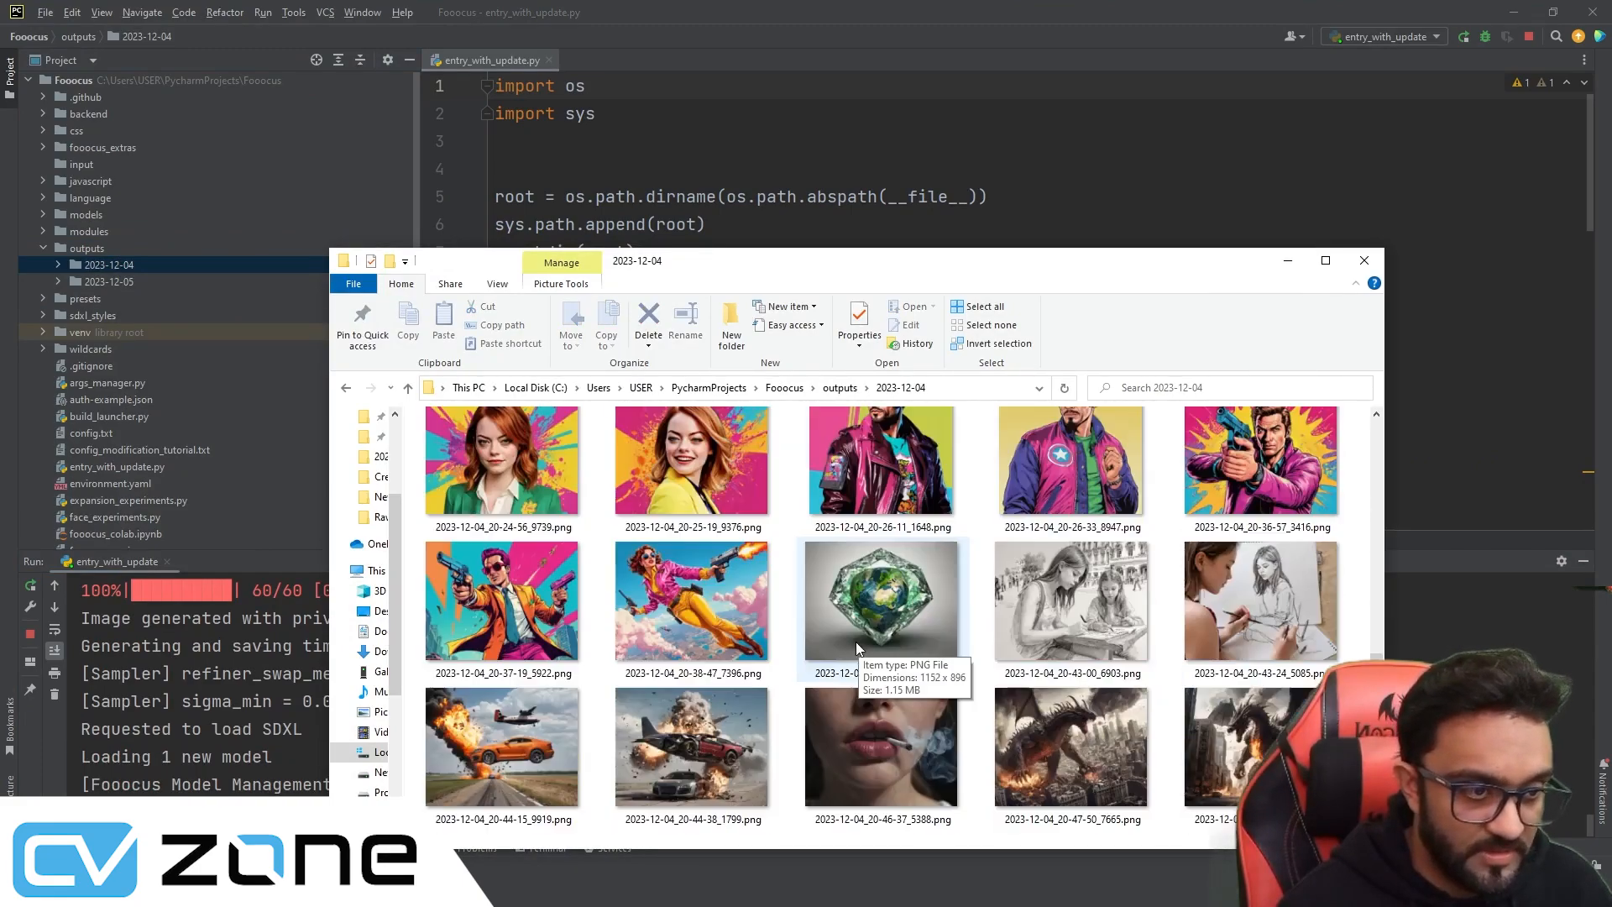
left_click(1234, 571)
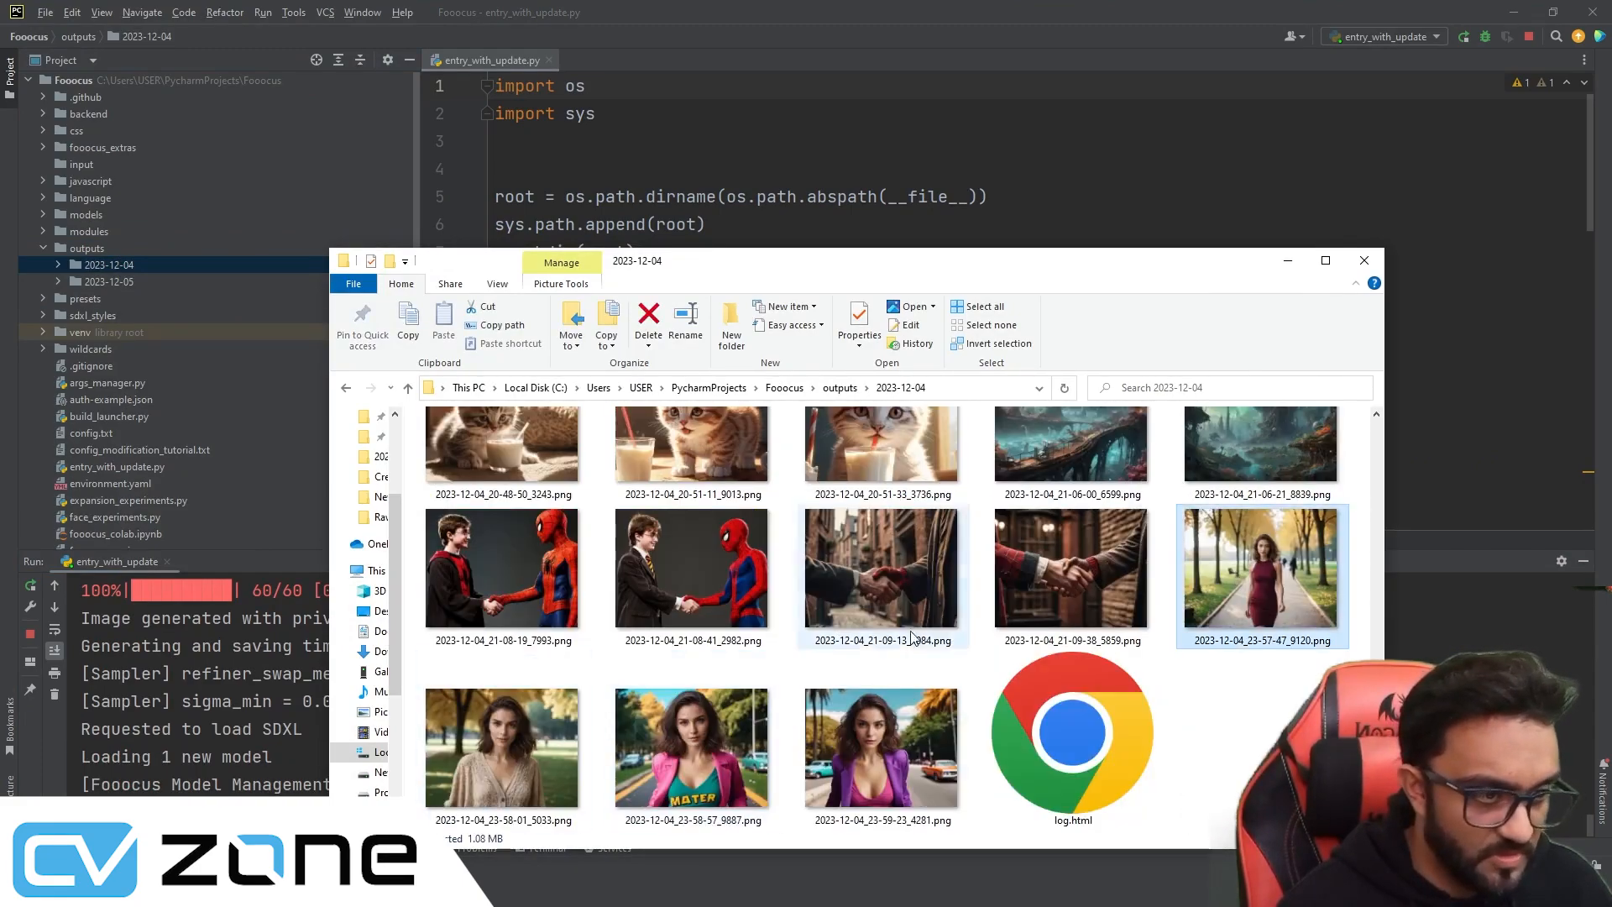
Open the 2023-12-05 outputs folder and view one of its generated images, closing the image viewer at the end
scroll(798, 481, "up", 15)
left_click(408, 388)
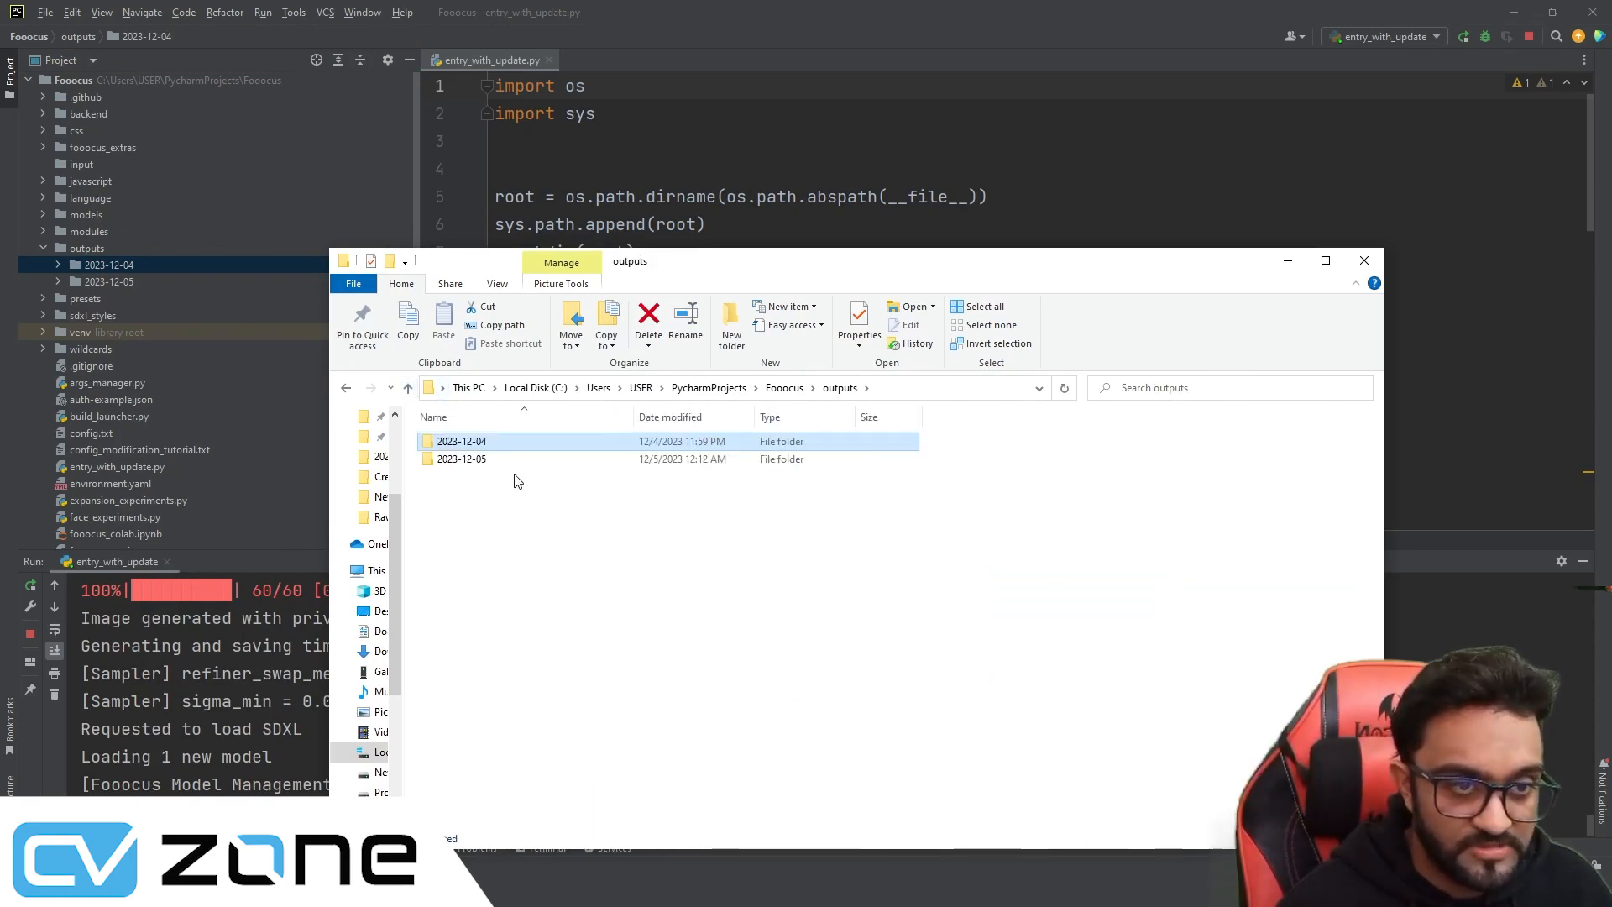
double_click(485, 461)
double_click(855, 584)
scroll(859, 587, "up", 3)
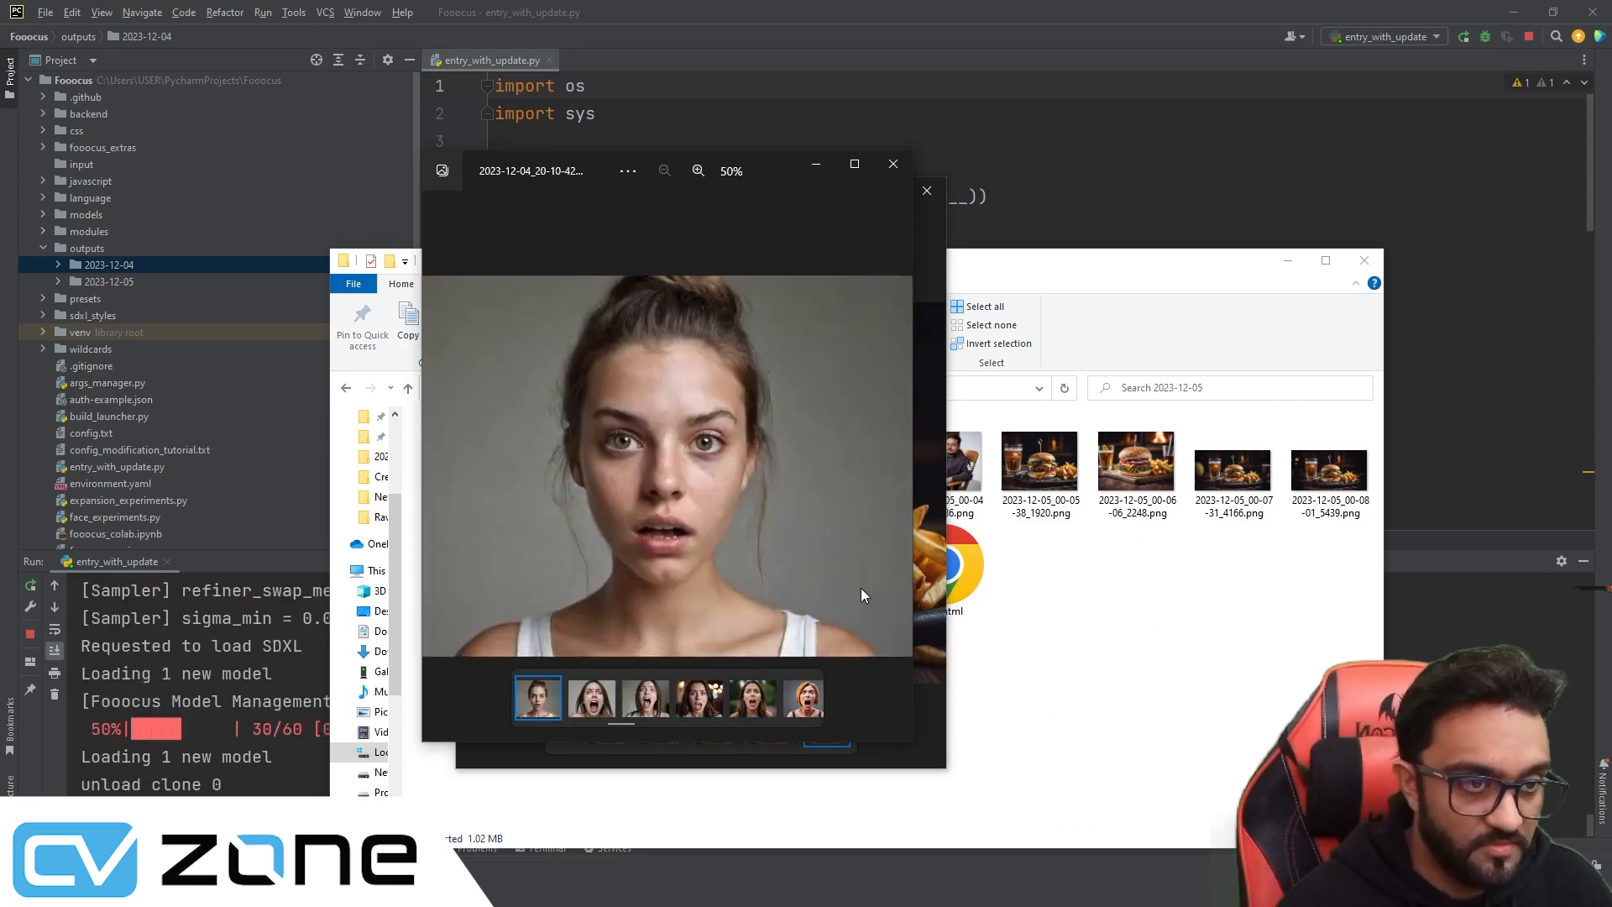
left_click(892, 164)
Switch back to the Fooocus page in the browser and maximize its window
left_click(797, 71)
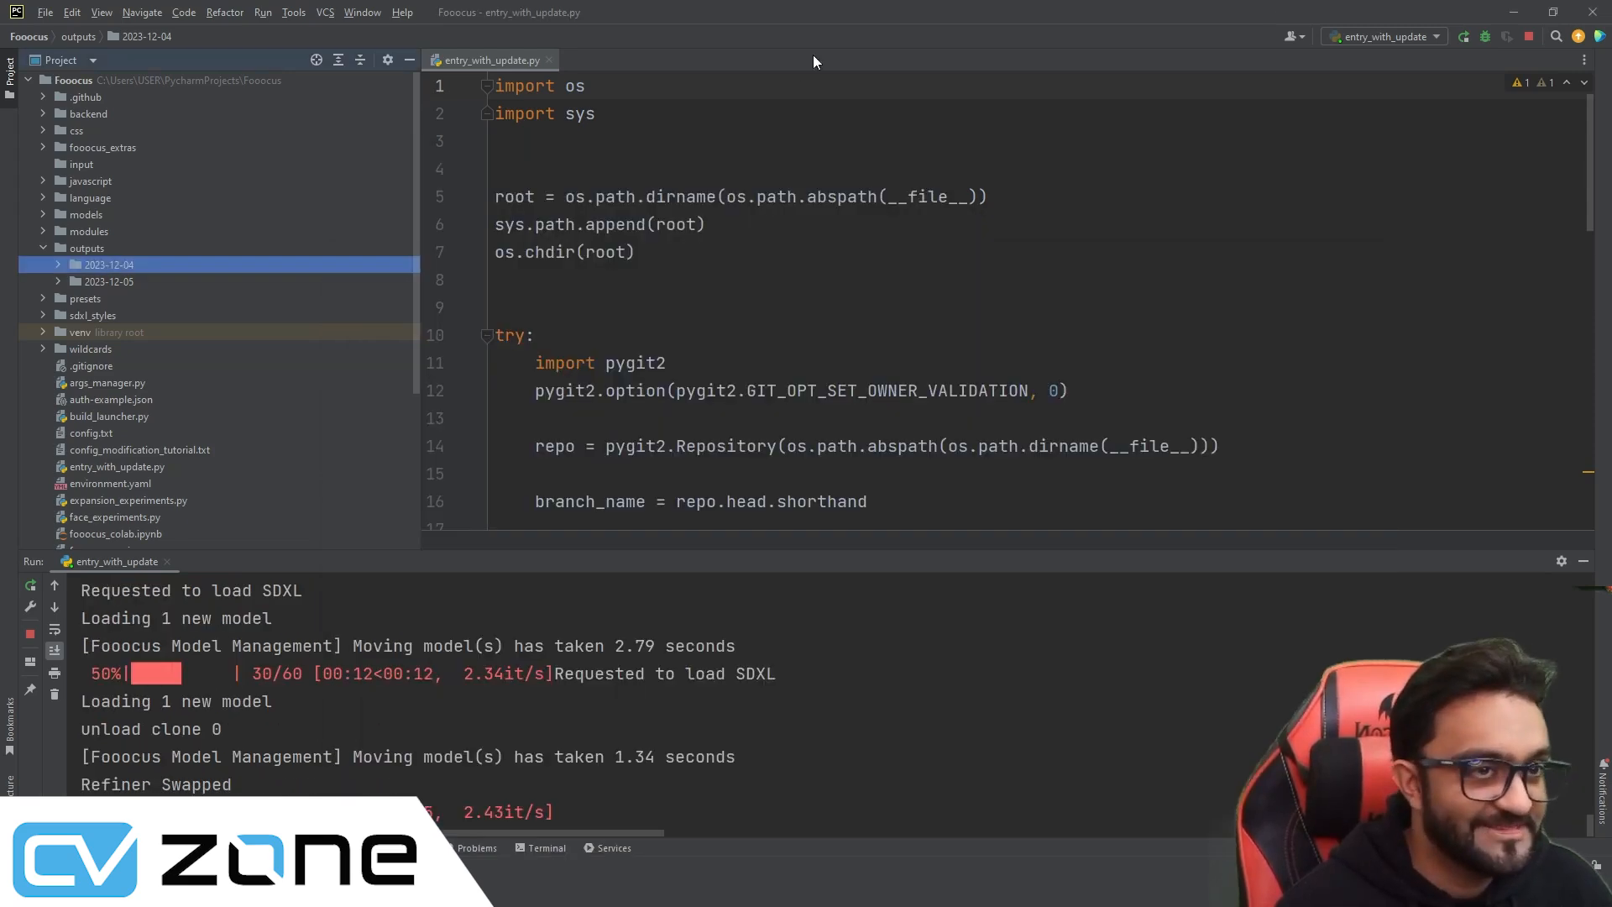
left_click(1508, 10)
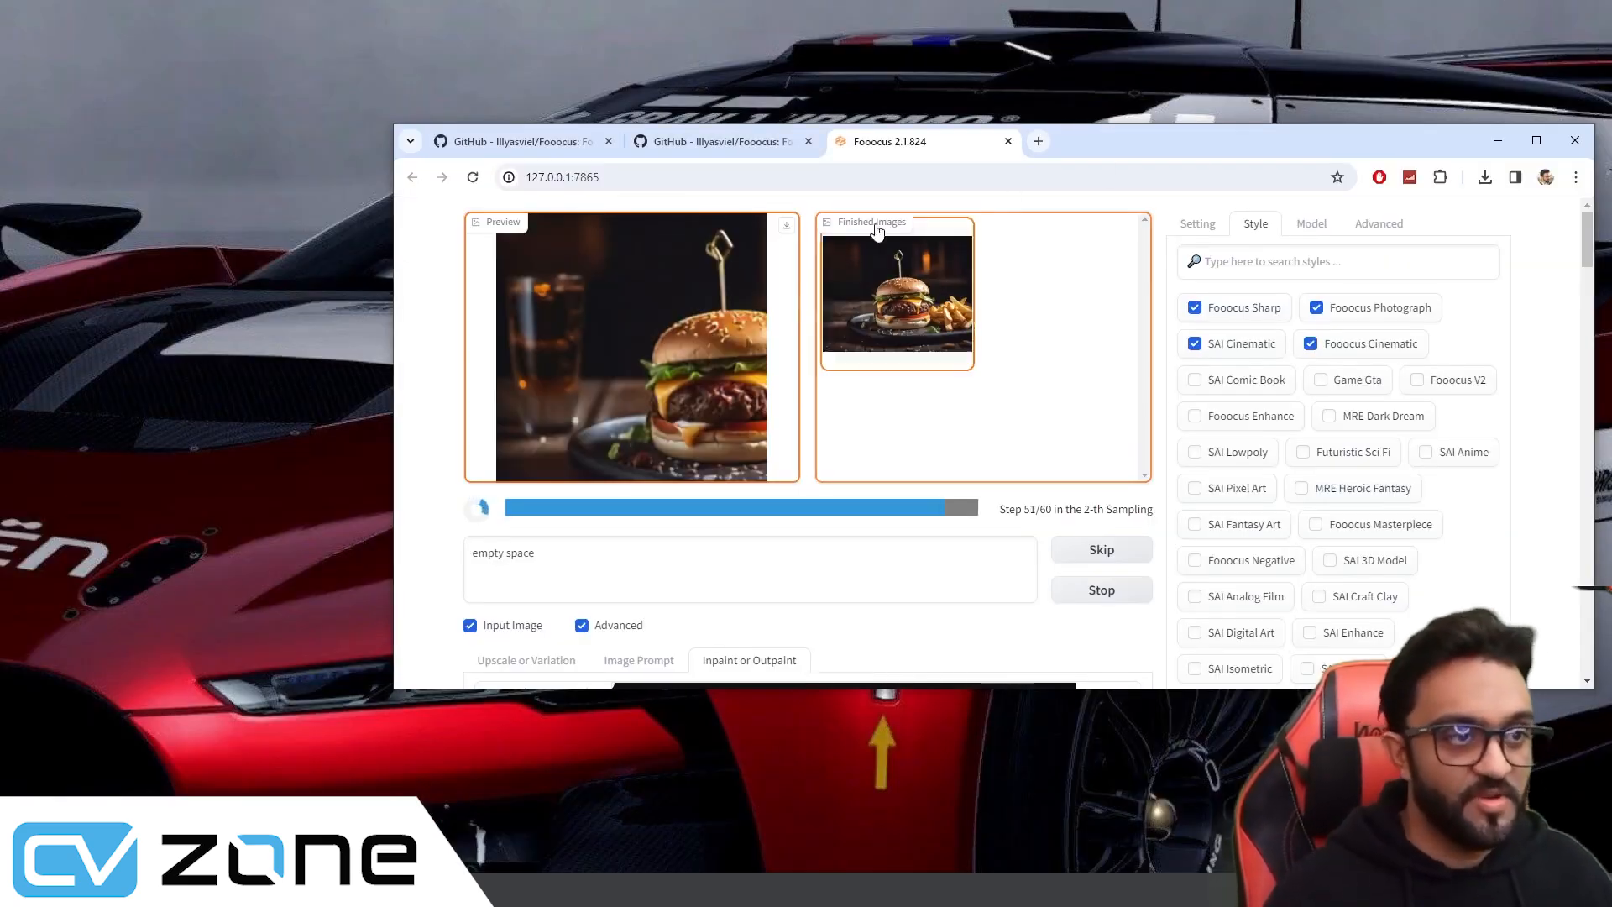
double_click(1276, 152)
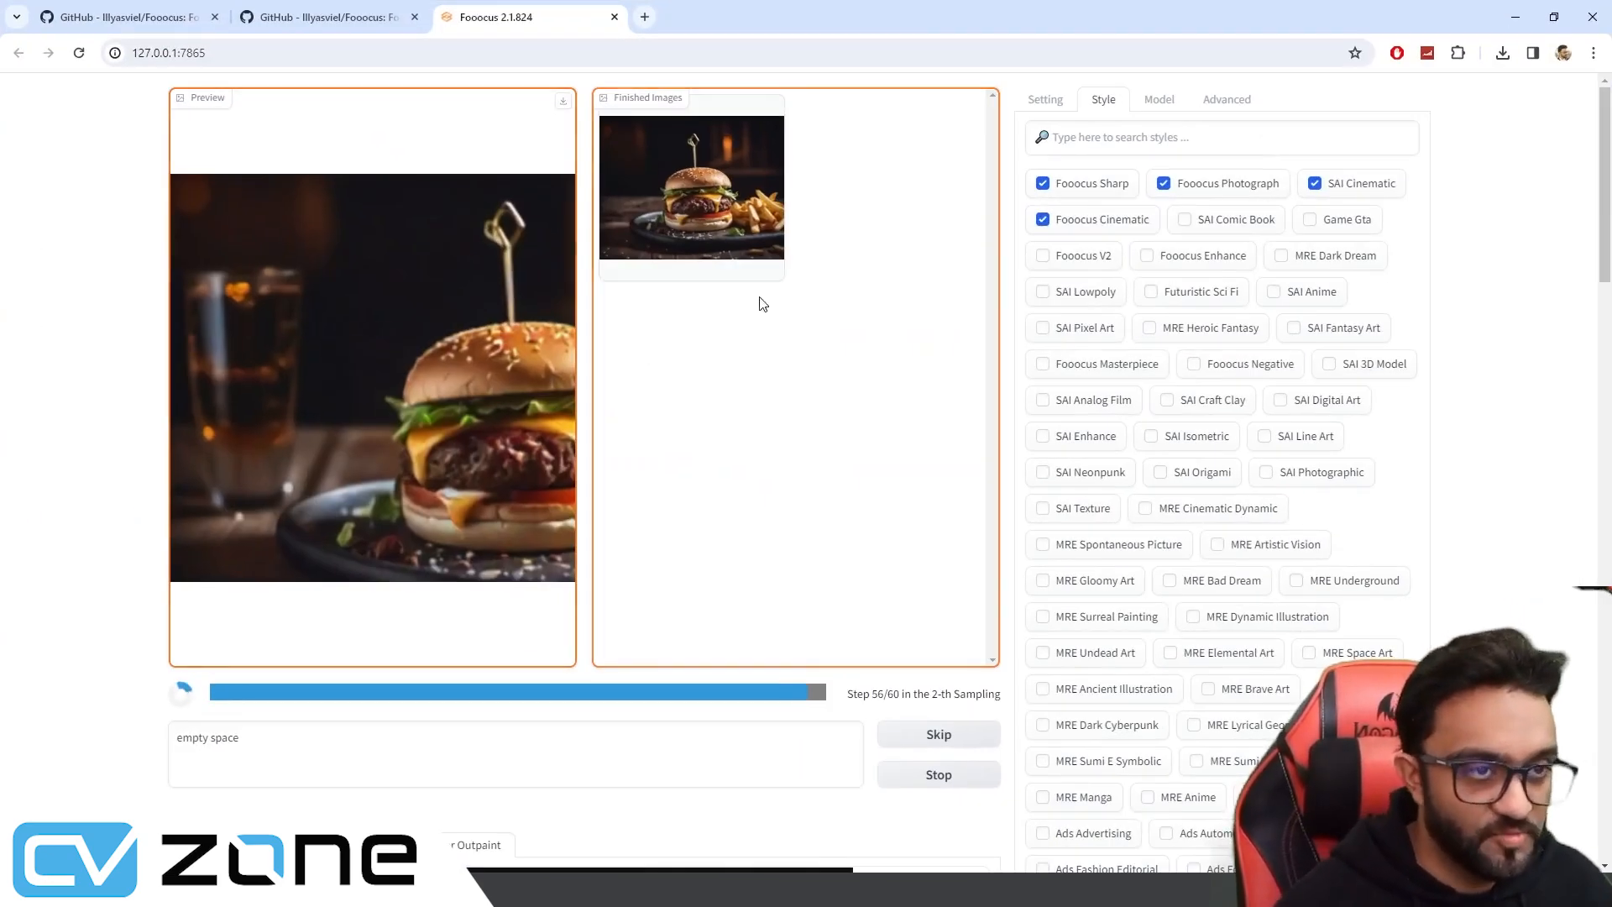
Enlarge the finished burger image without the glass and compare both results with the masked original
left_click(712, 451)
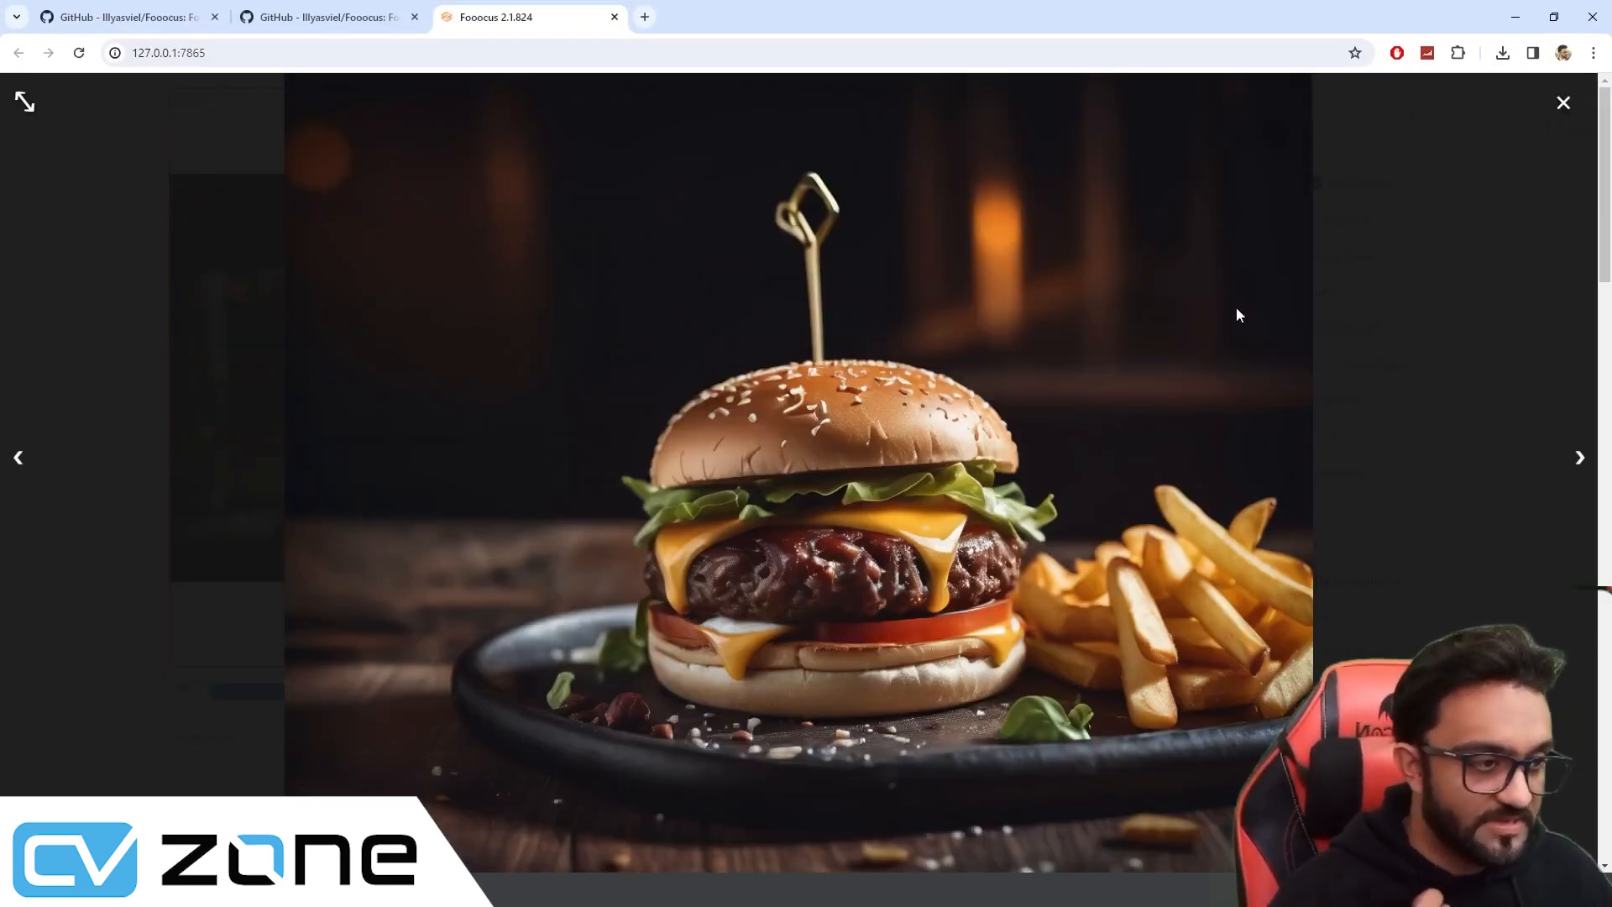
left_click(1563, 103)
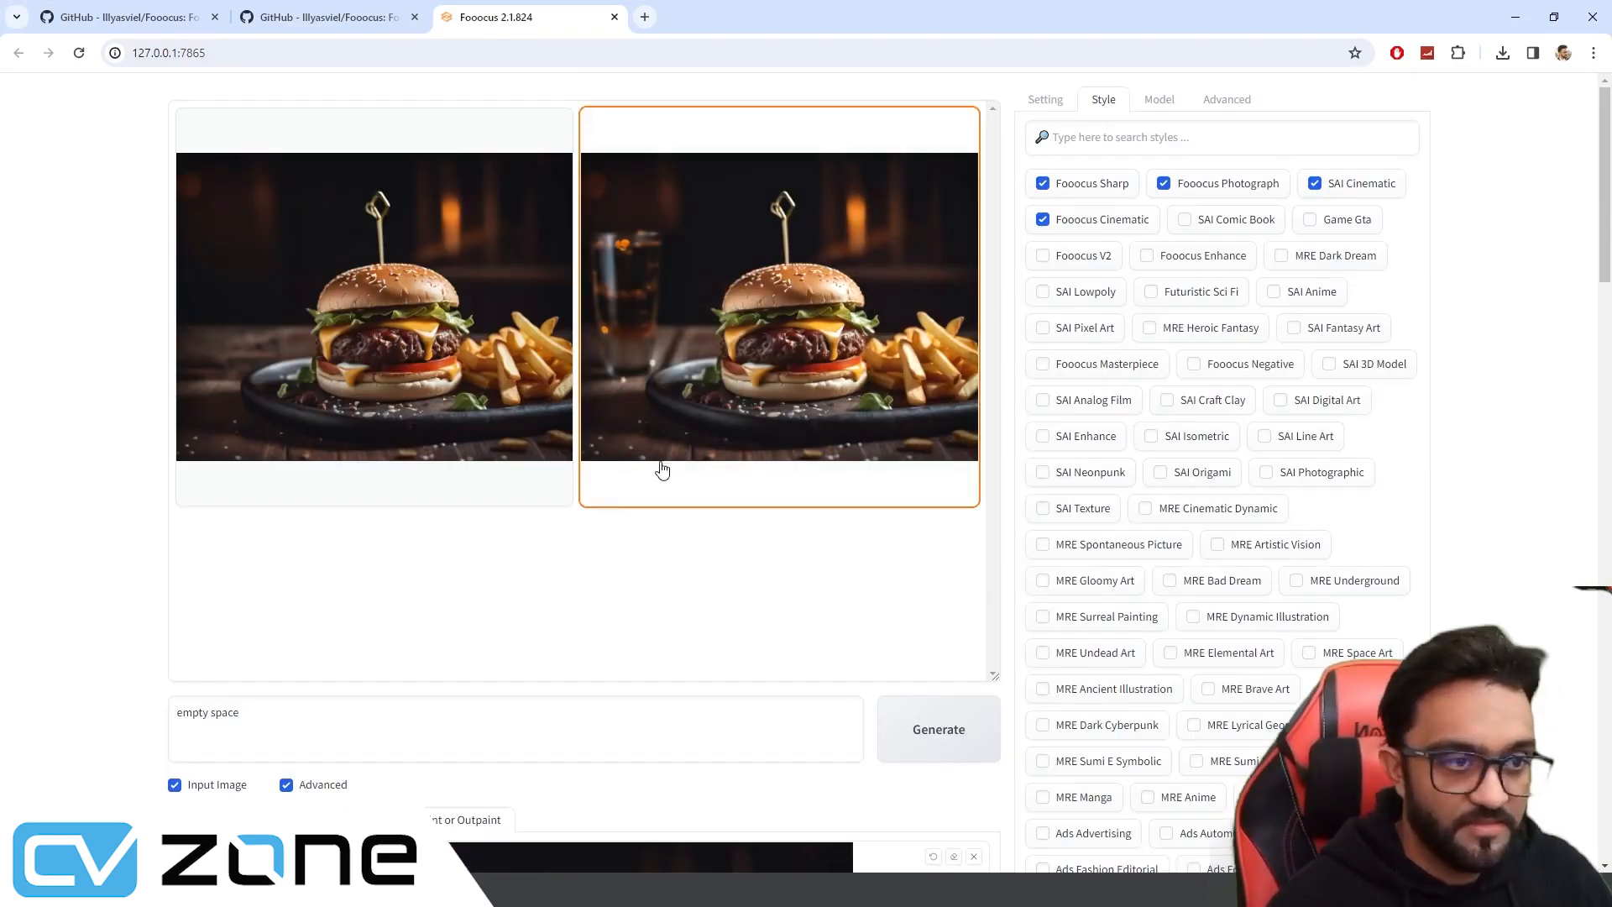
scroll(727, 520, "down", 4)
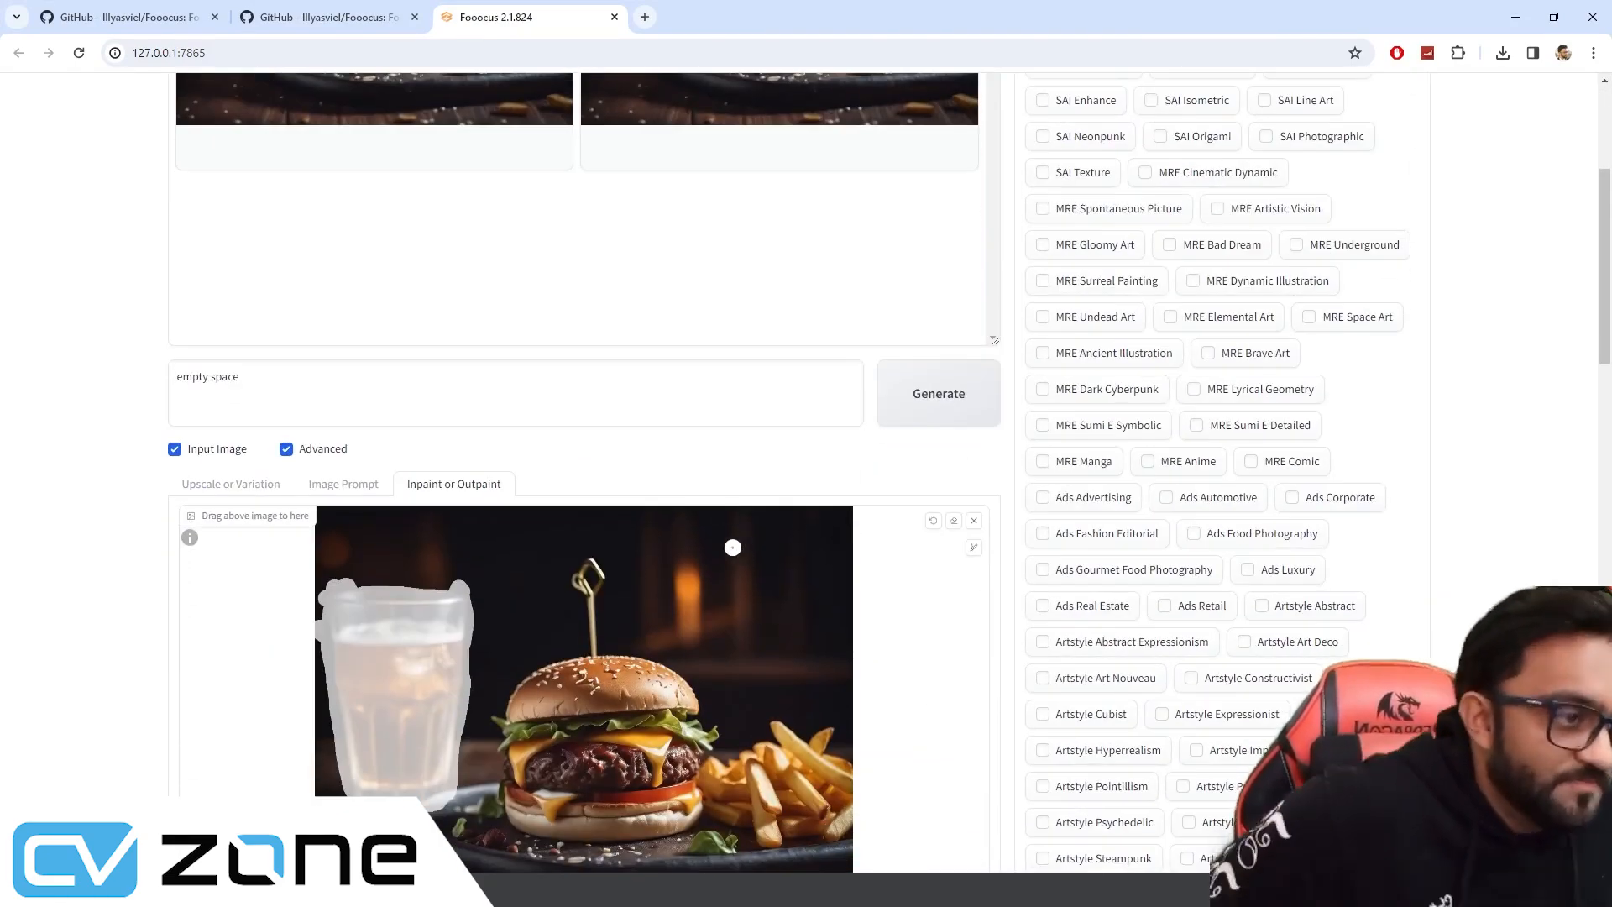
scroll(720, 504, "down", 5)
scroll(529, 654, "up", 8)
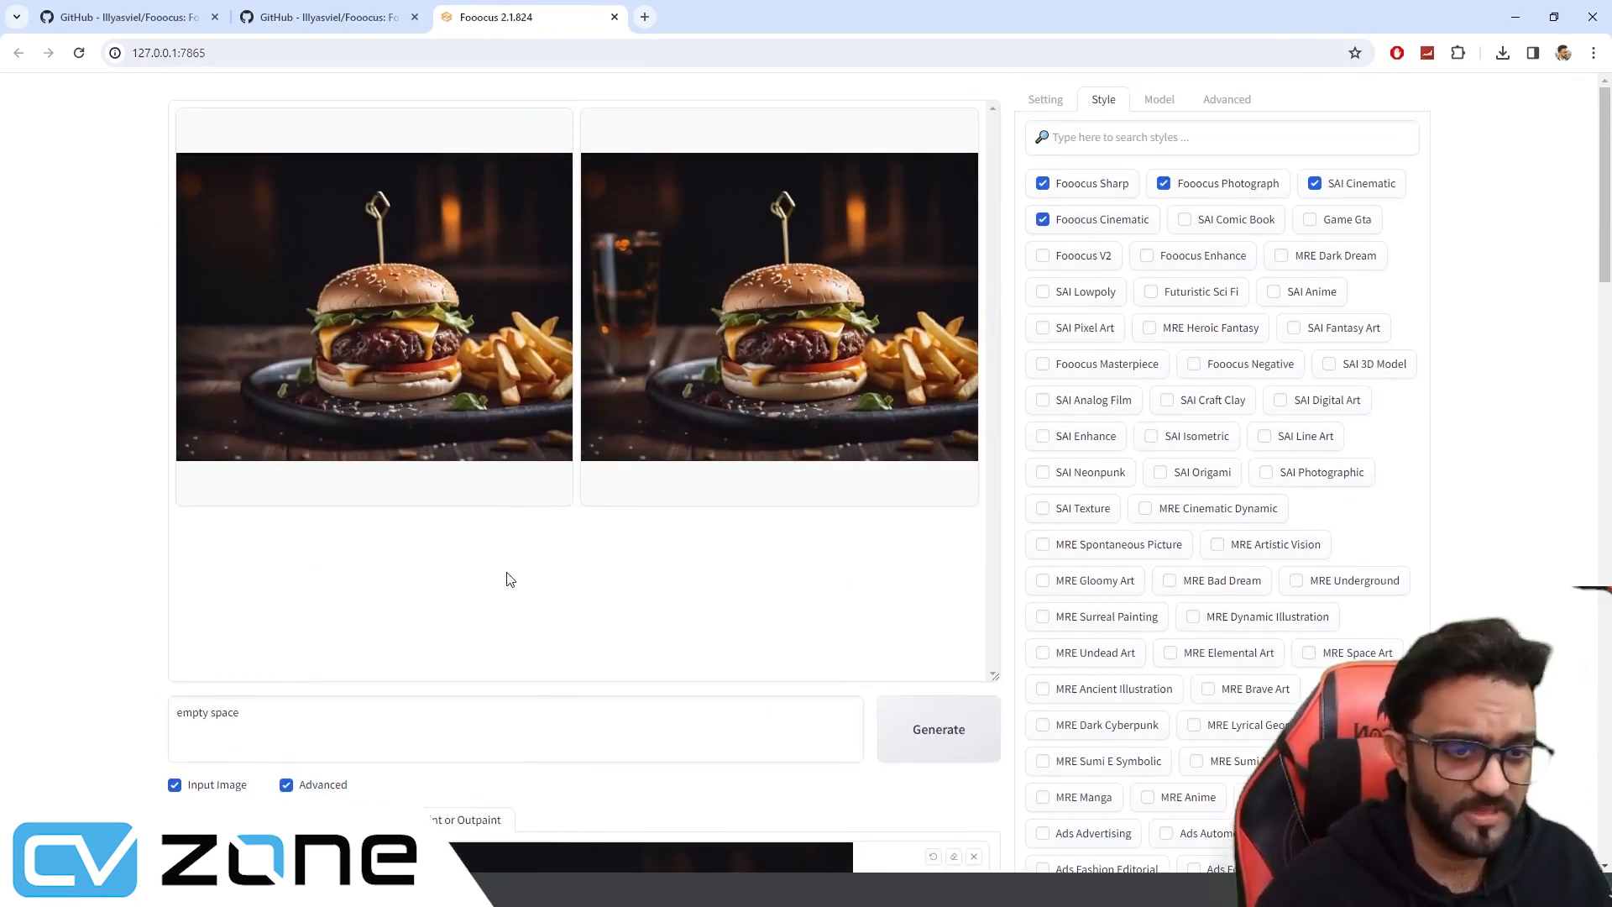
scroll(504, 576, "down", 6)
scroll(657, 459, "up", 6)
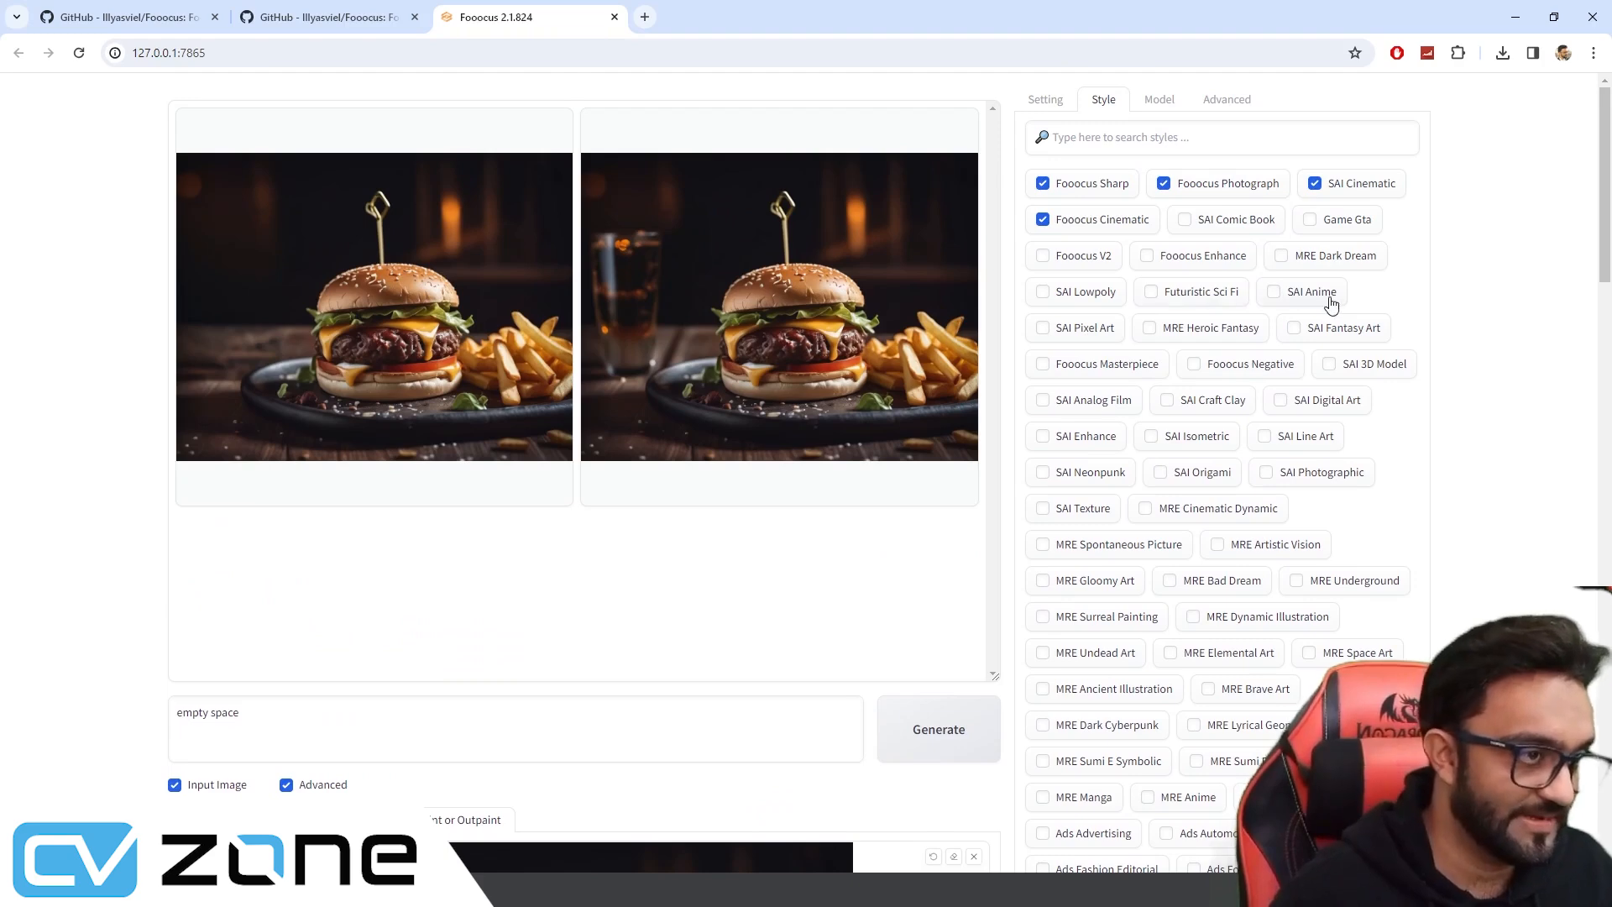
Examine the model settings, including the choices for the base model and the refiner
left_click(1164, 104)
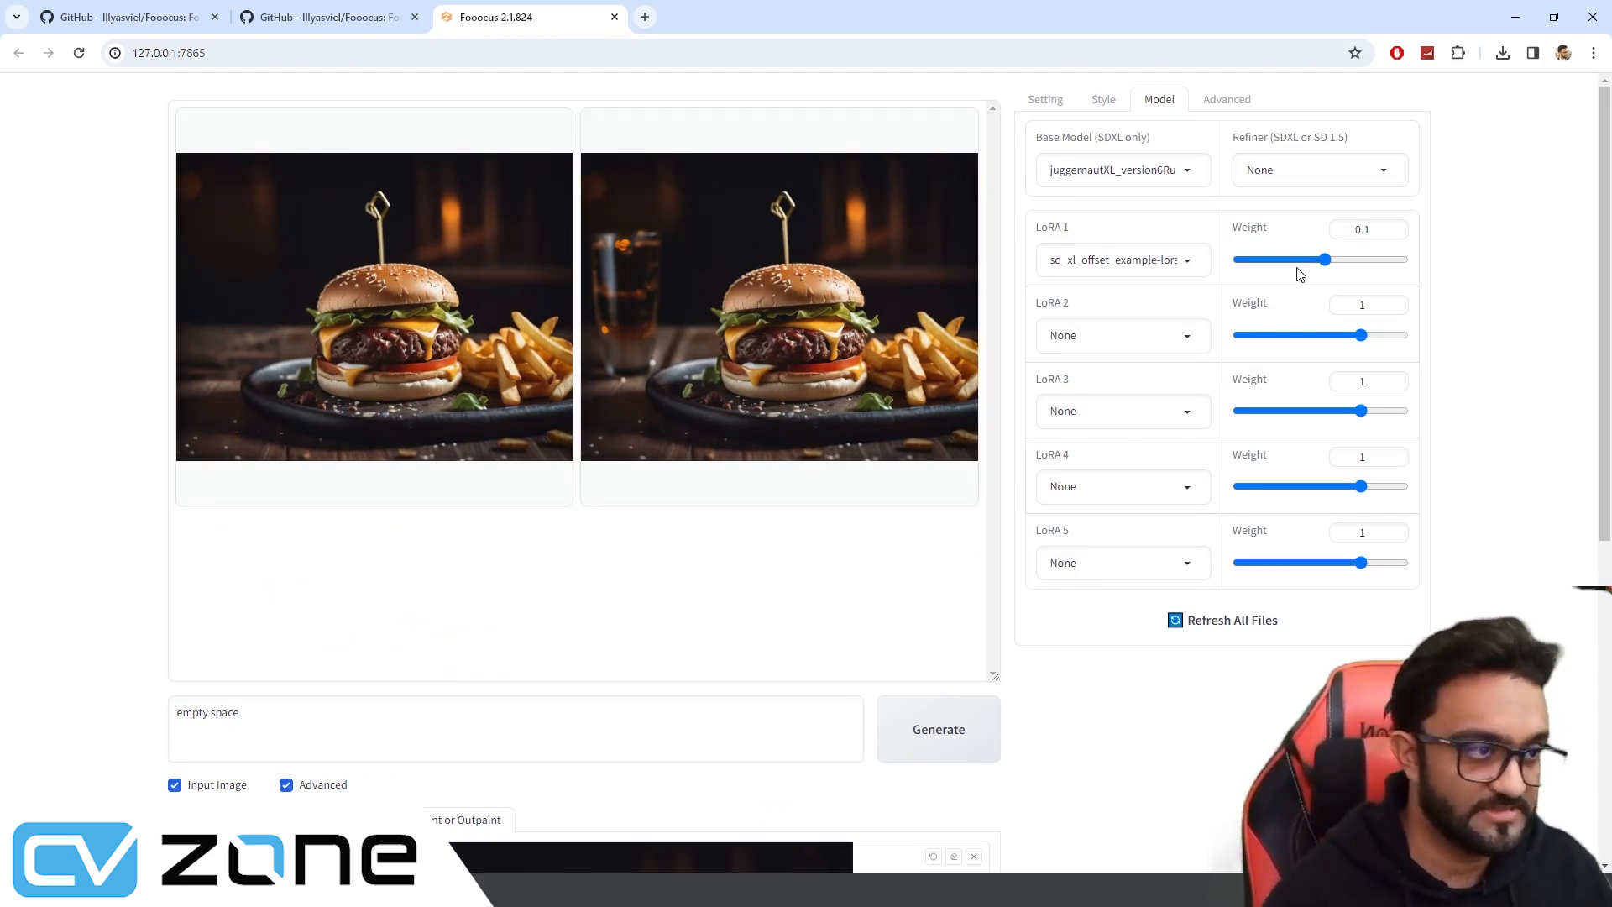
left_click(1247, 171)
left_click(1114, 171)
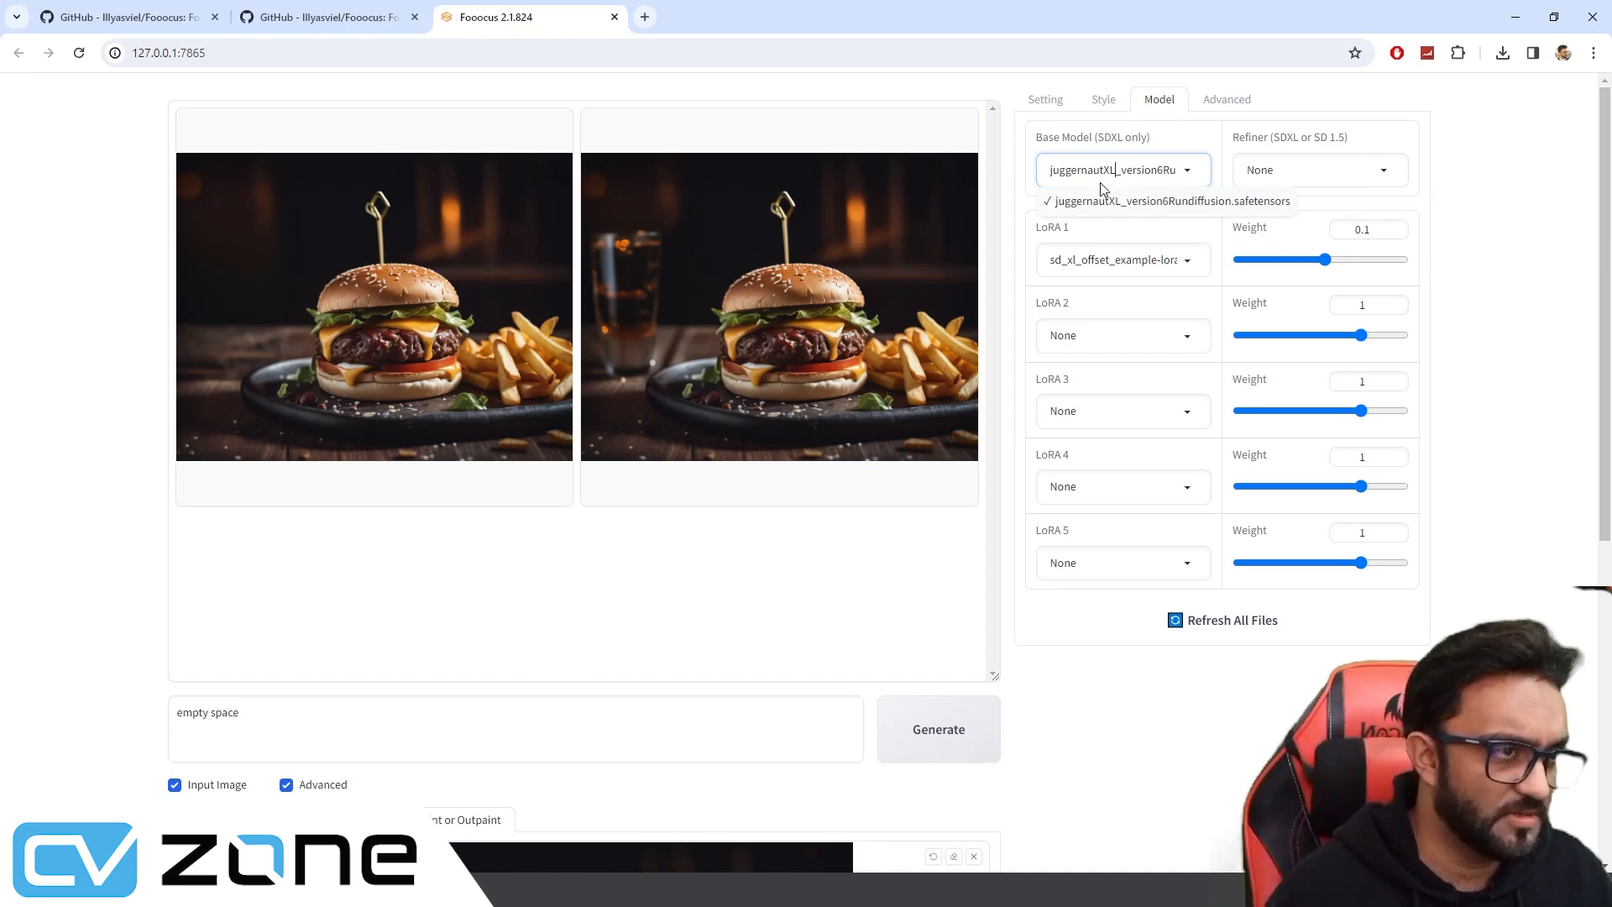
left_click(1309, 165)
left_click(1471, 157)
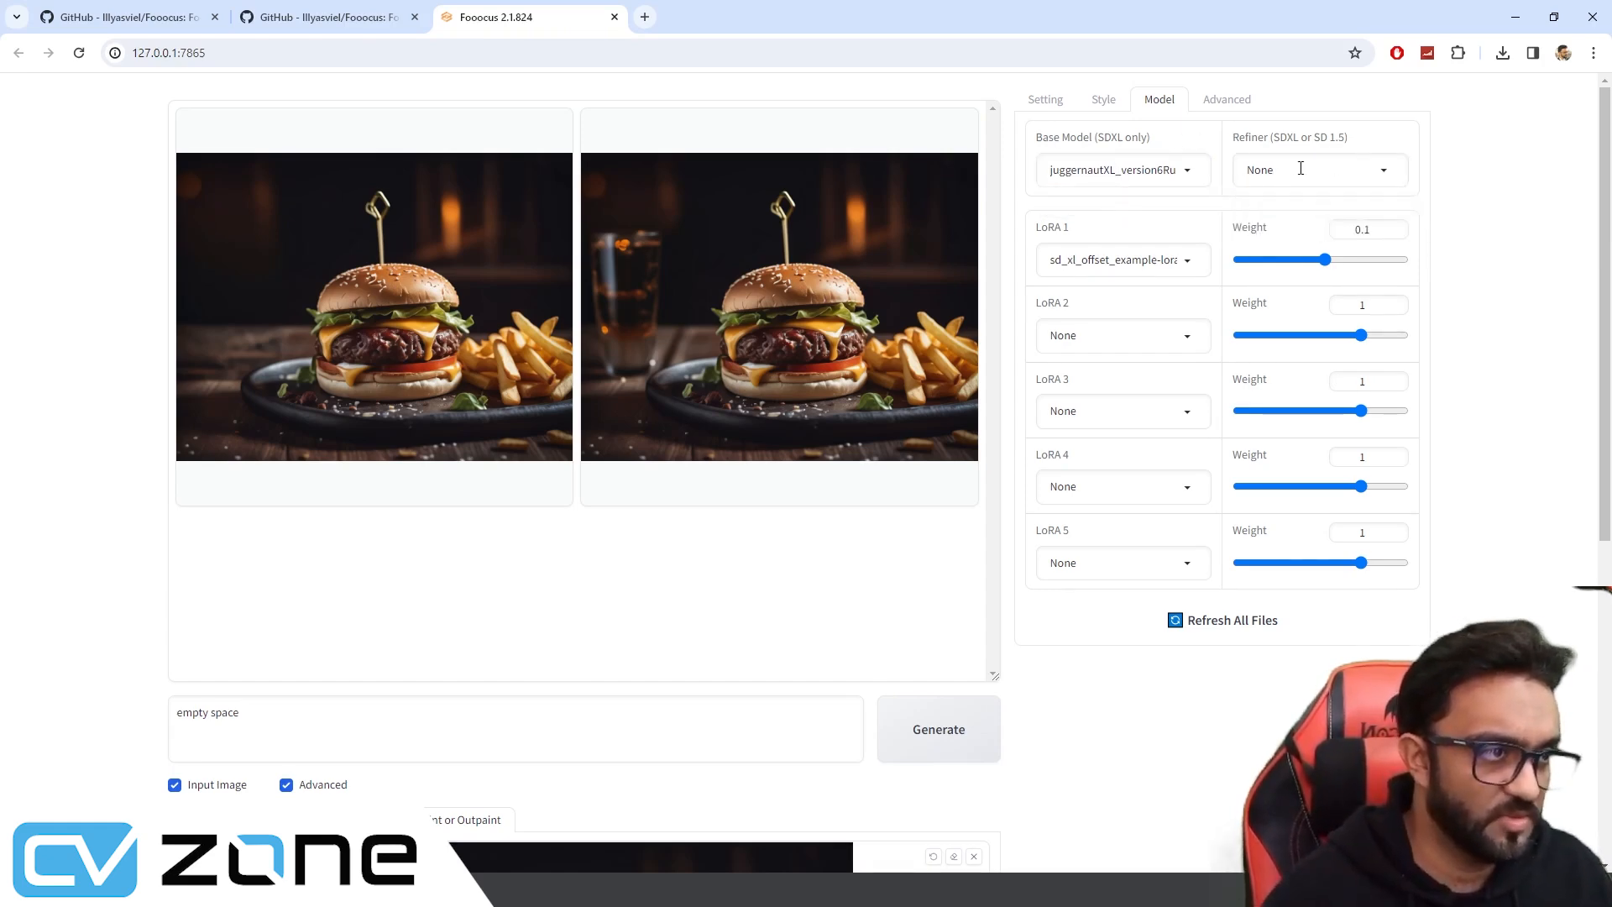
Remove the wooden table reference from the image prompts and set the man's portrait reference to PyraCanny
scroll(807, 260, "down", 6)
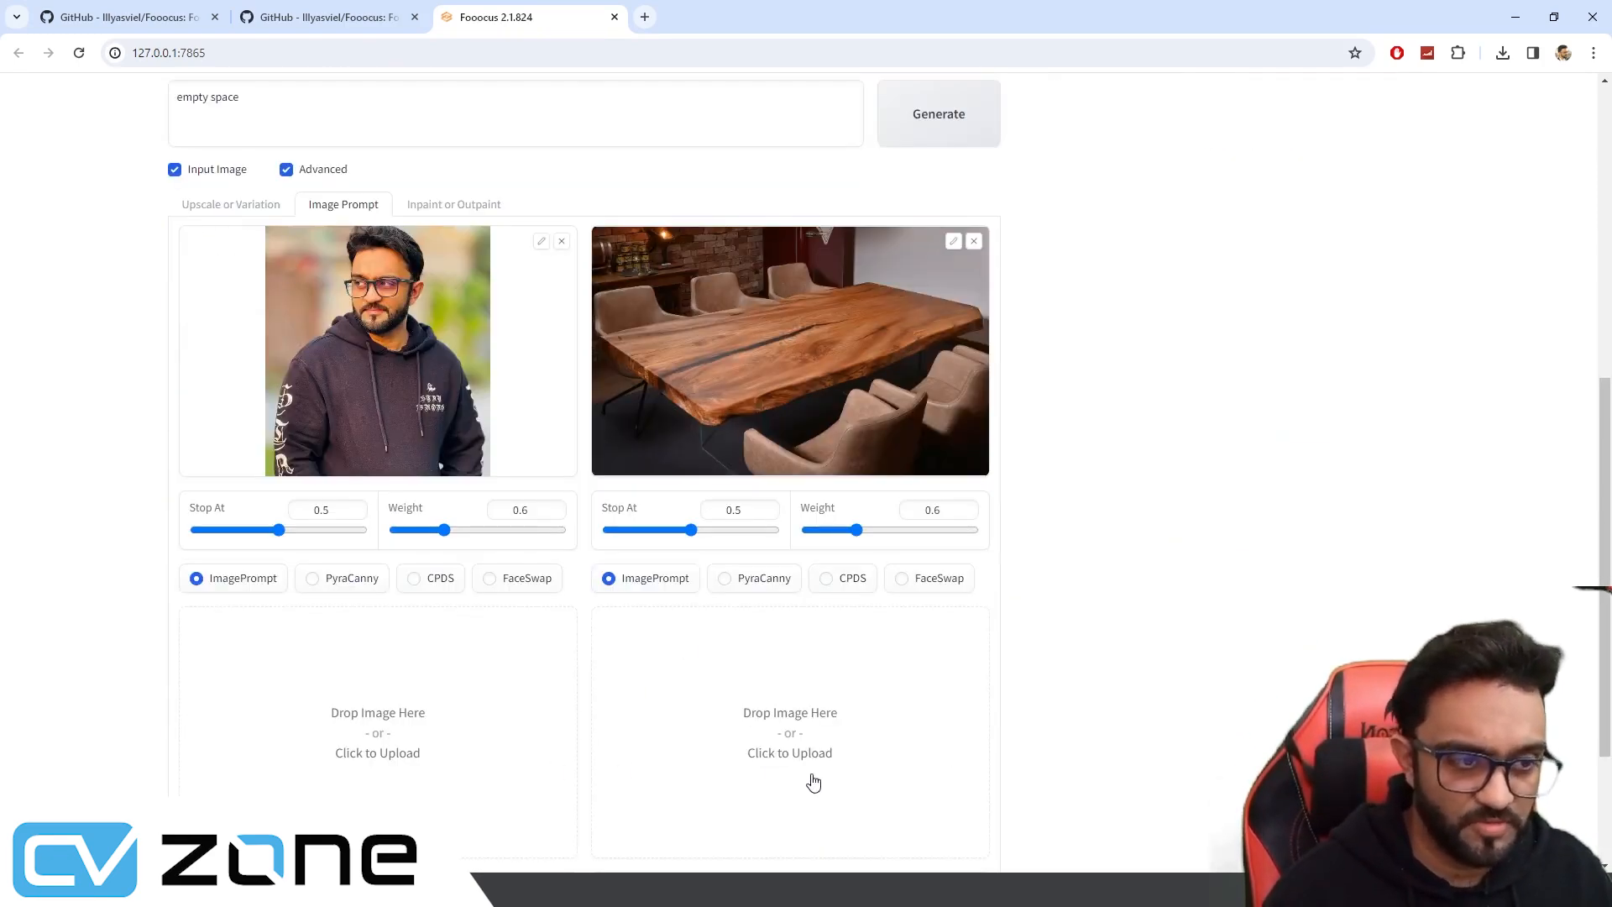
scroll(813, 783, "down", 3)
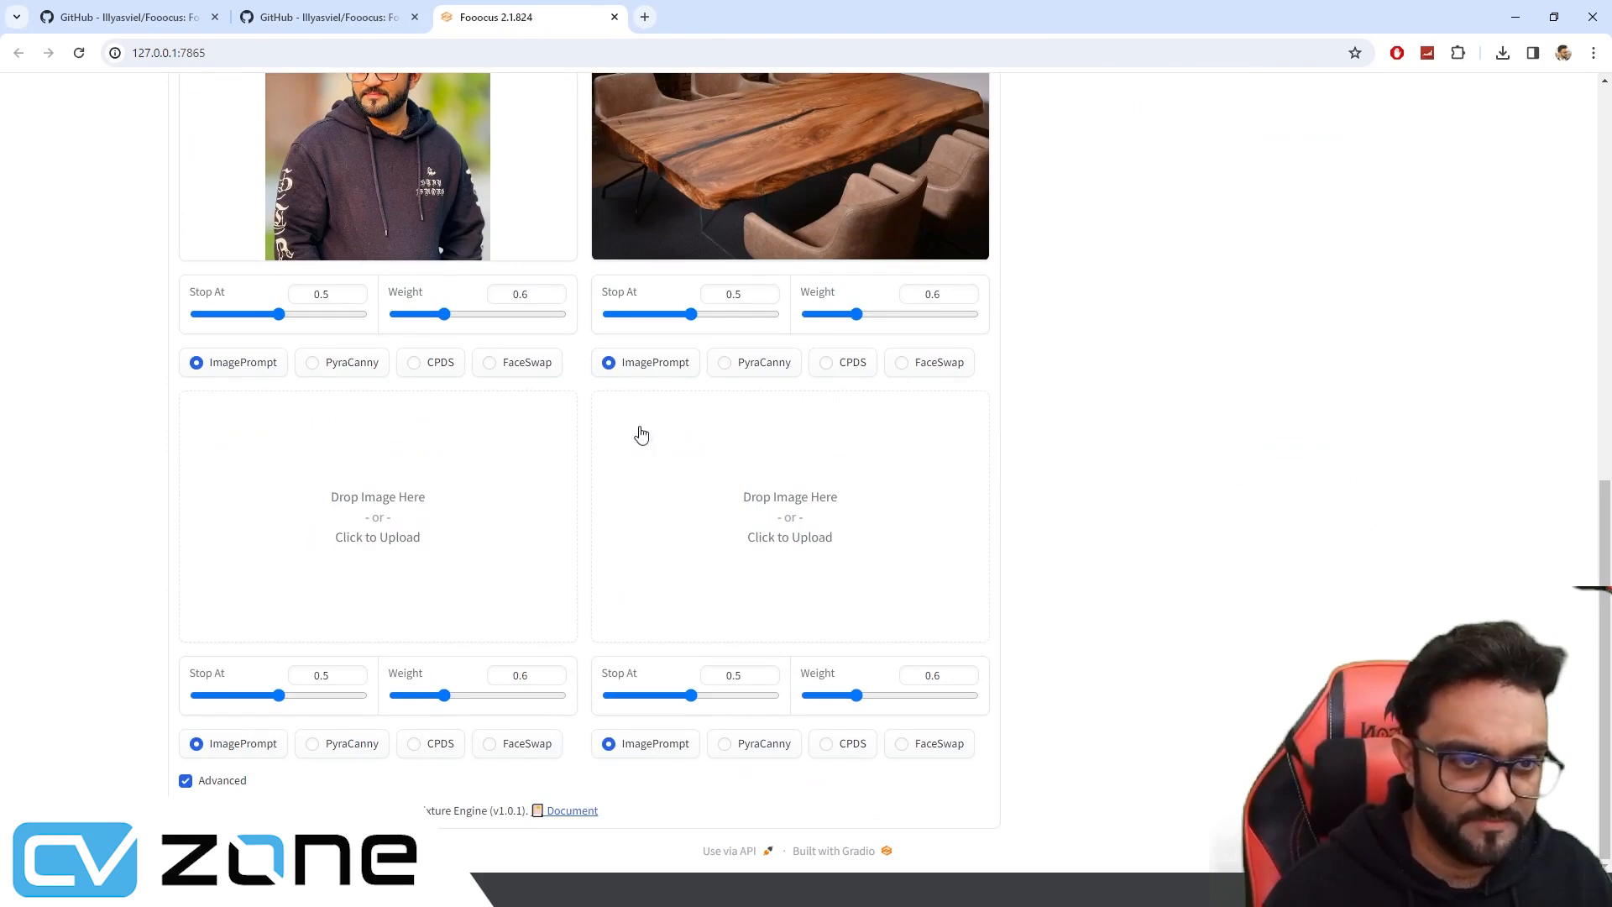
scroll(487, 340, "up", 6)
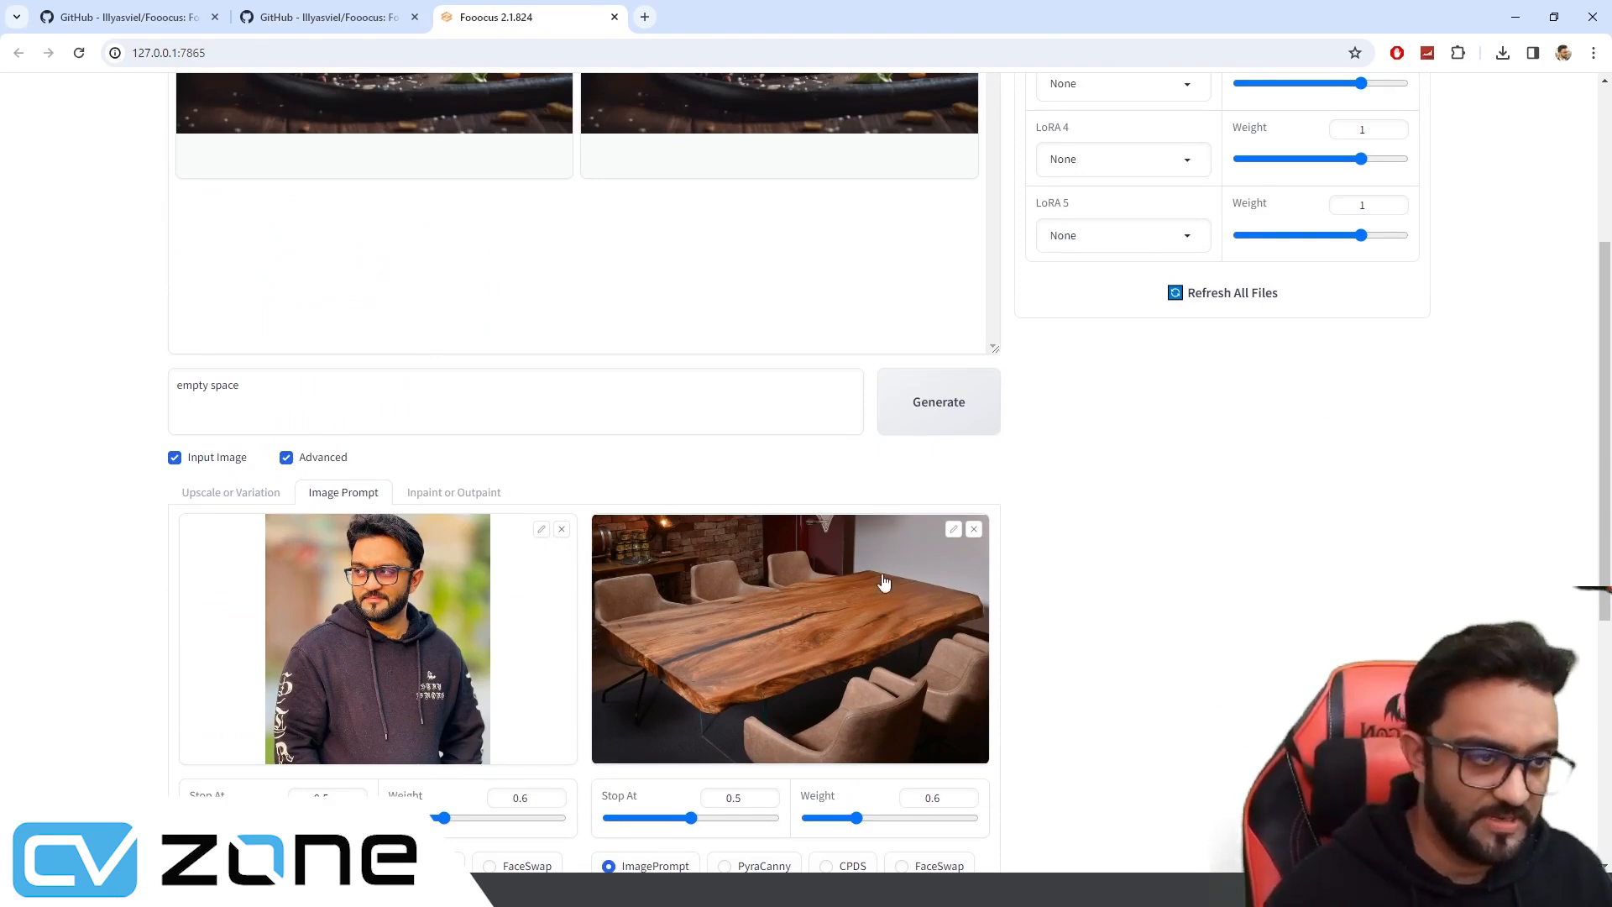
left_click(974, 529)
scroll(352, 557, "down", 3)
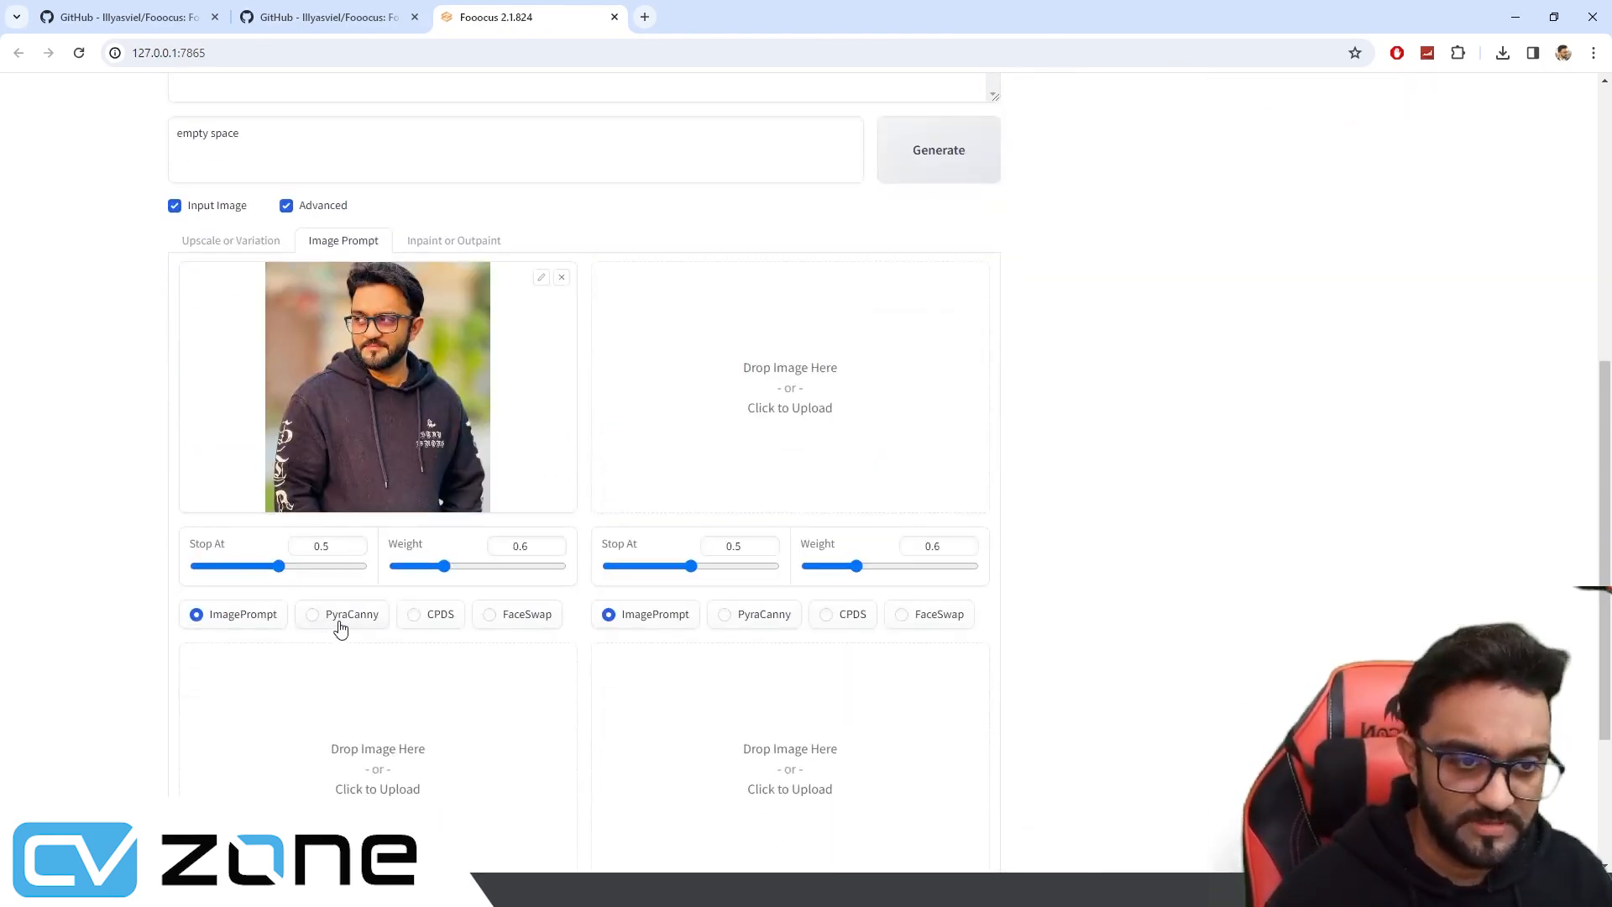
left_click(339, 623)
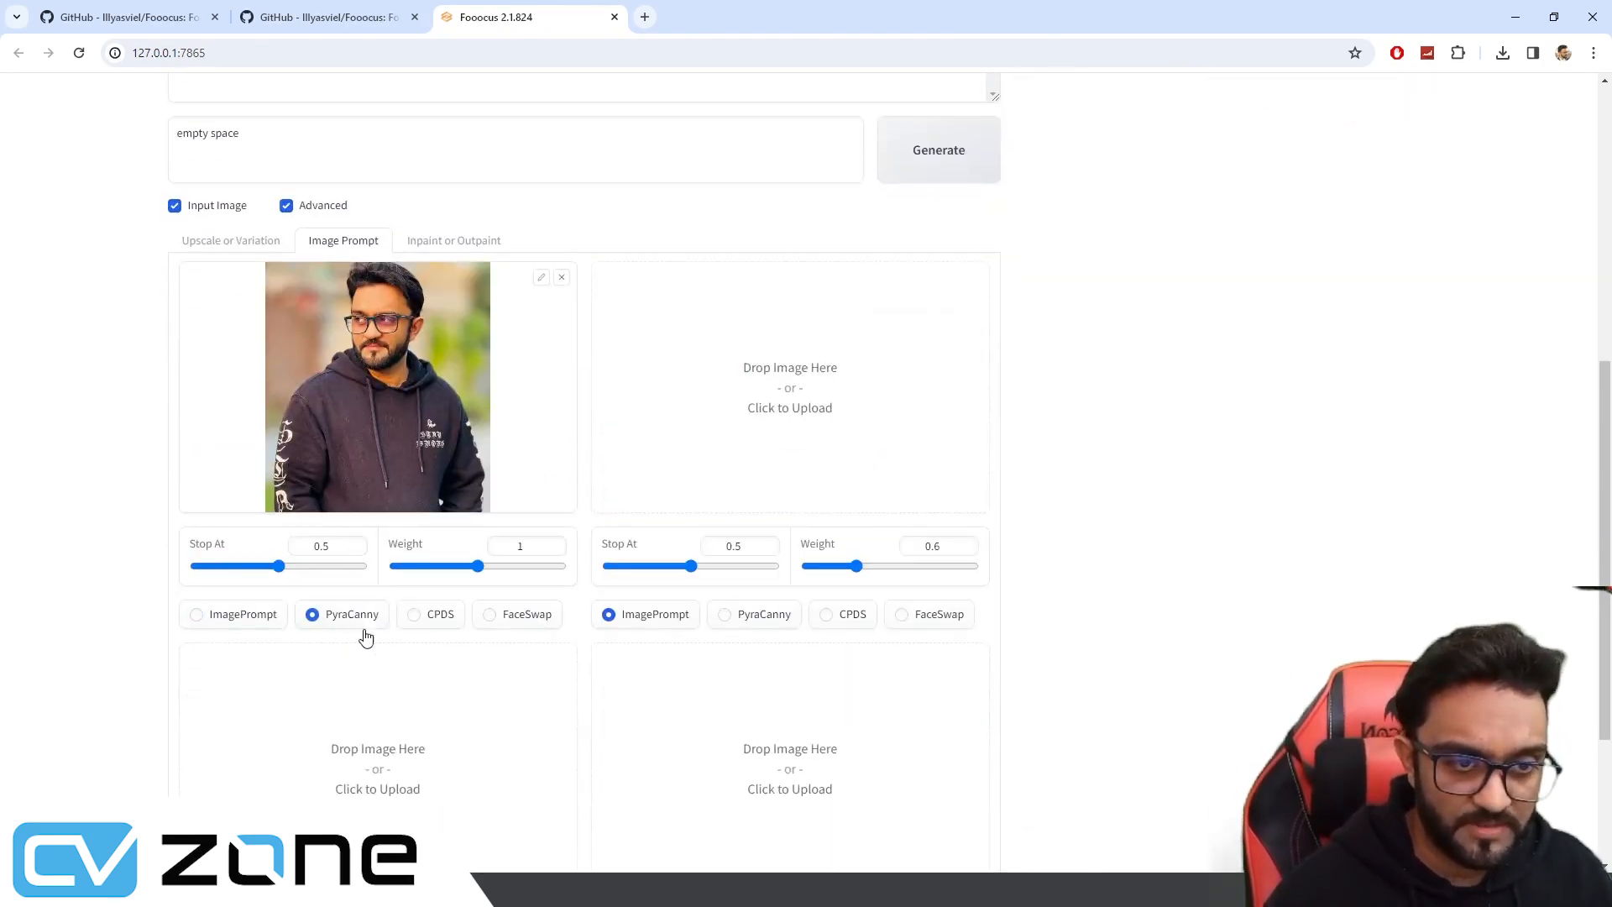
Replace the prompt with "female" and generate images from the PyraCanny reference
scroll(366, 638, "up", 6)
scroll(370, 683, "down", 4)
left_click_drag(245, 321, 147, 305)
type("female")
scroll(147, 305, "up", 3)
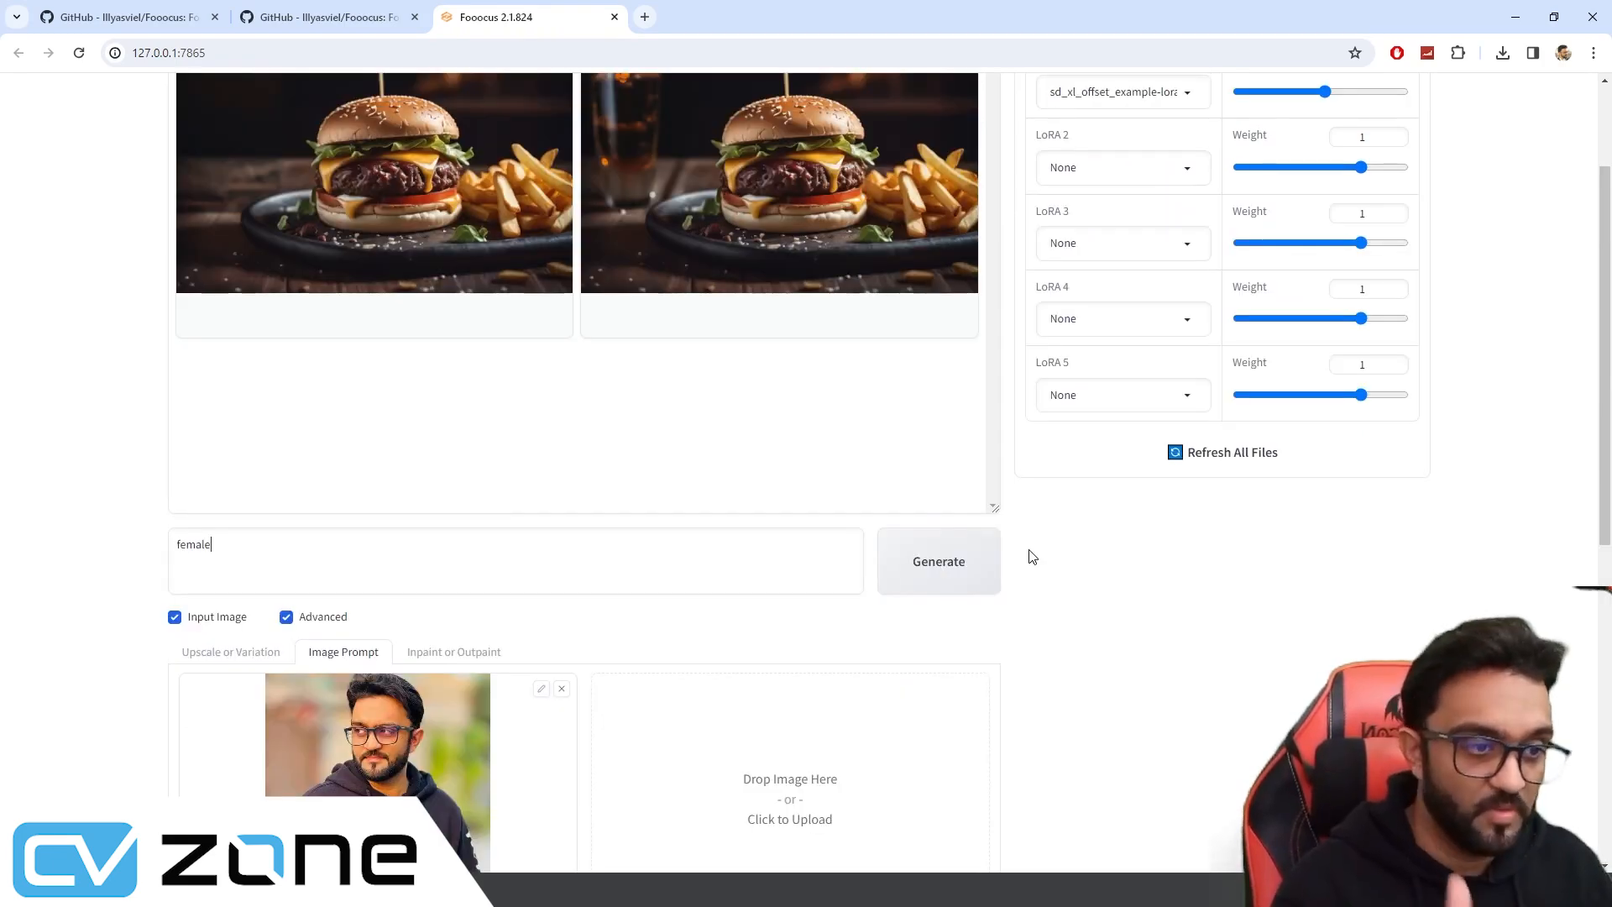
left_click(920, 563)
Compare the pose and clothing in the generation preview with the reference portrait
scroll(453, 710, "down", 3)
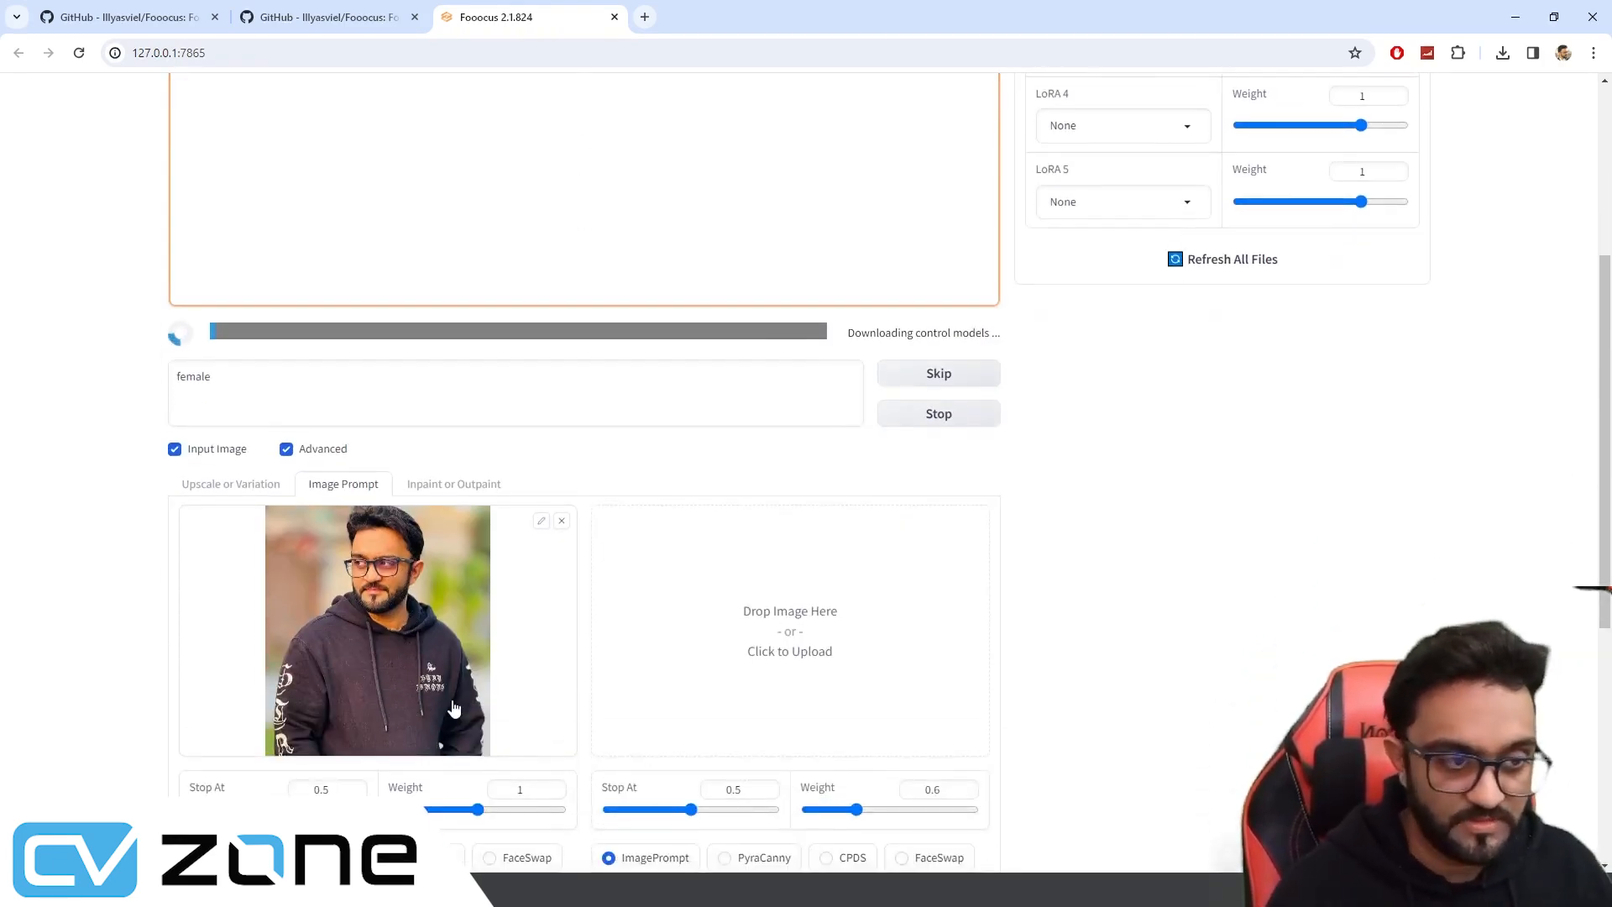
scroll(431, 597, "up", 5)
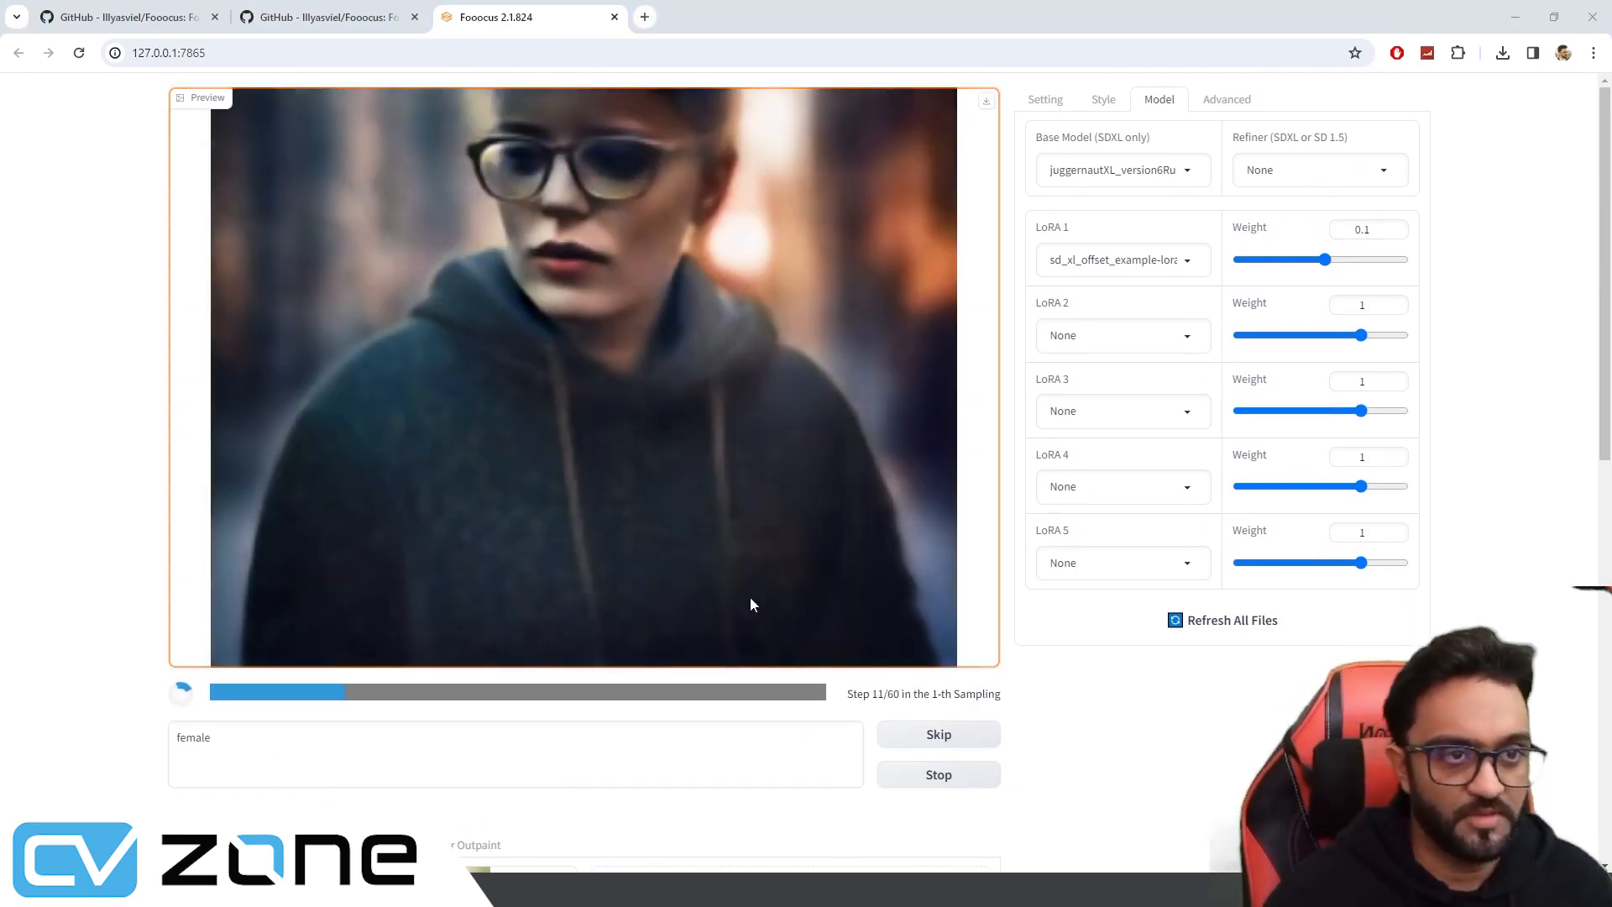
scroll(786, 310, "down", 5)
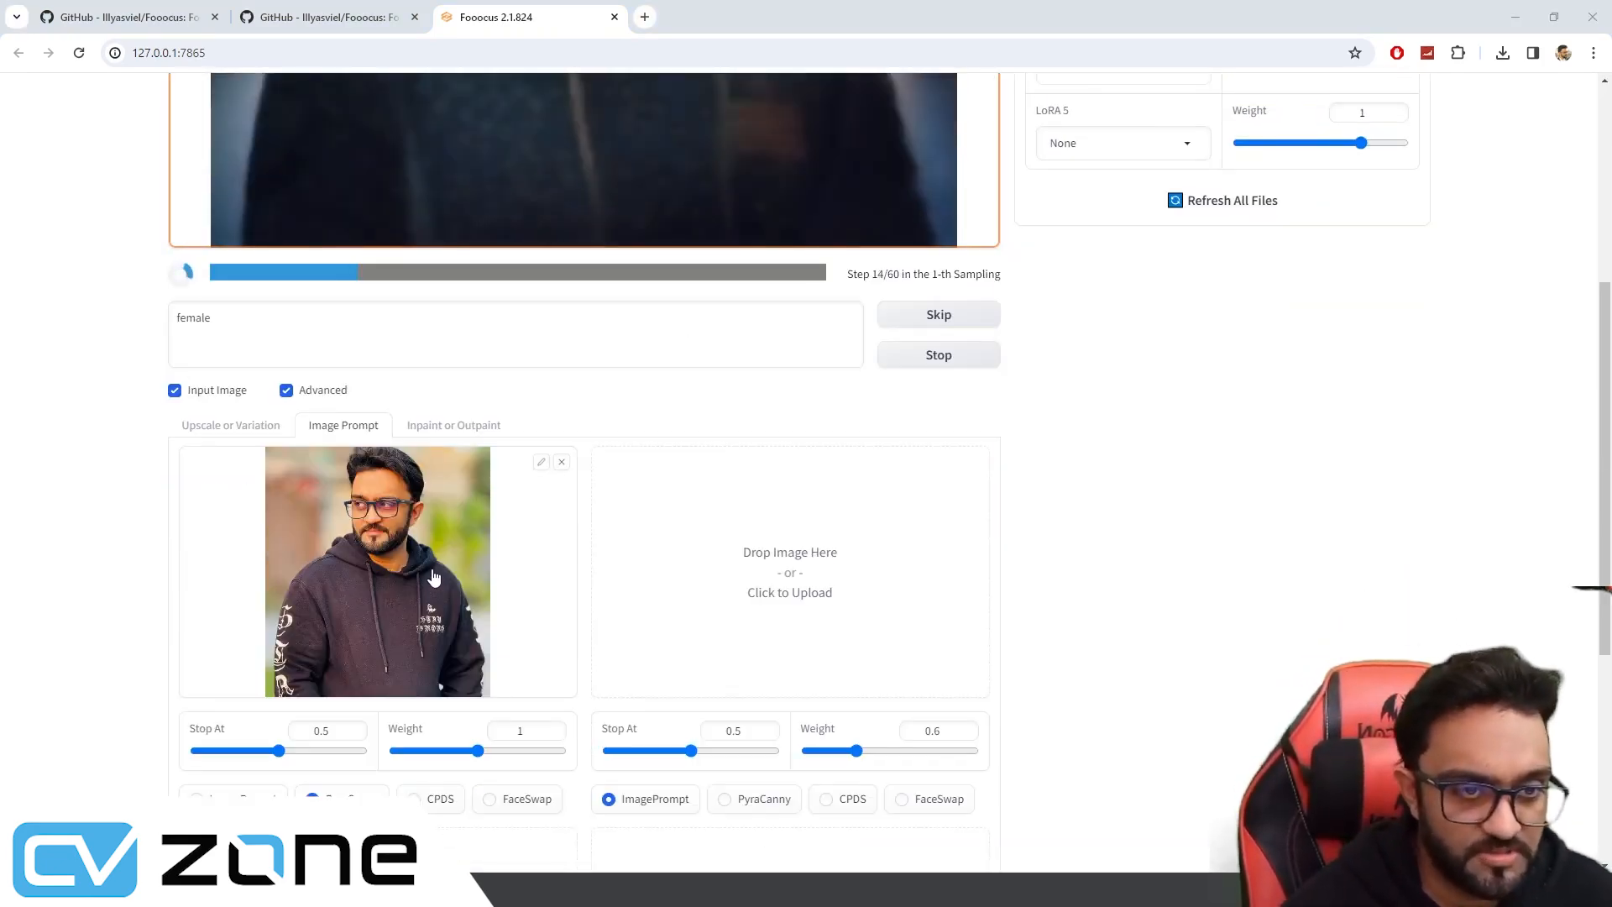
scroll(562, 539, "up", 3)
scroll(562, 539, "up", 3)
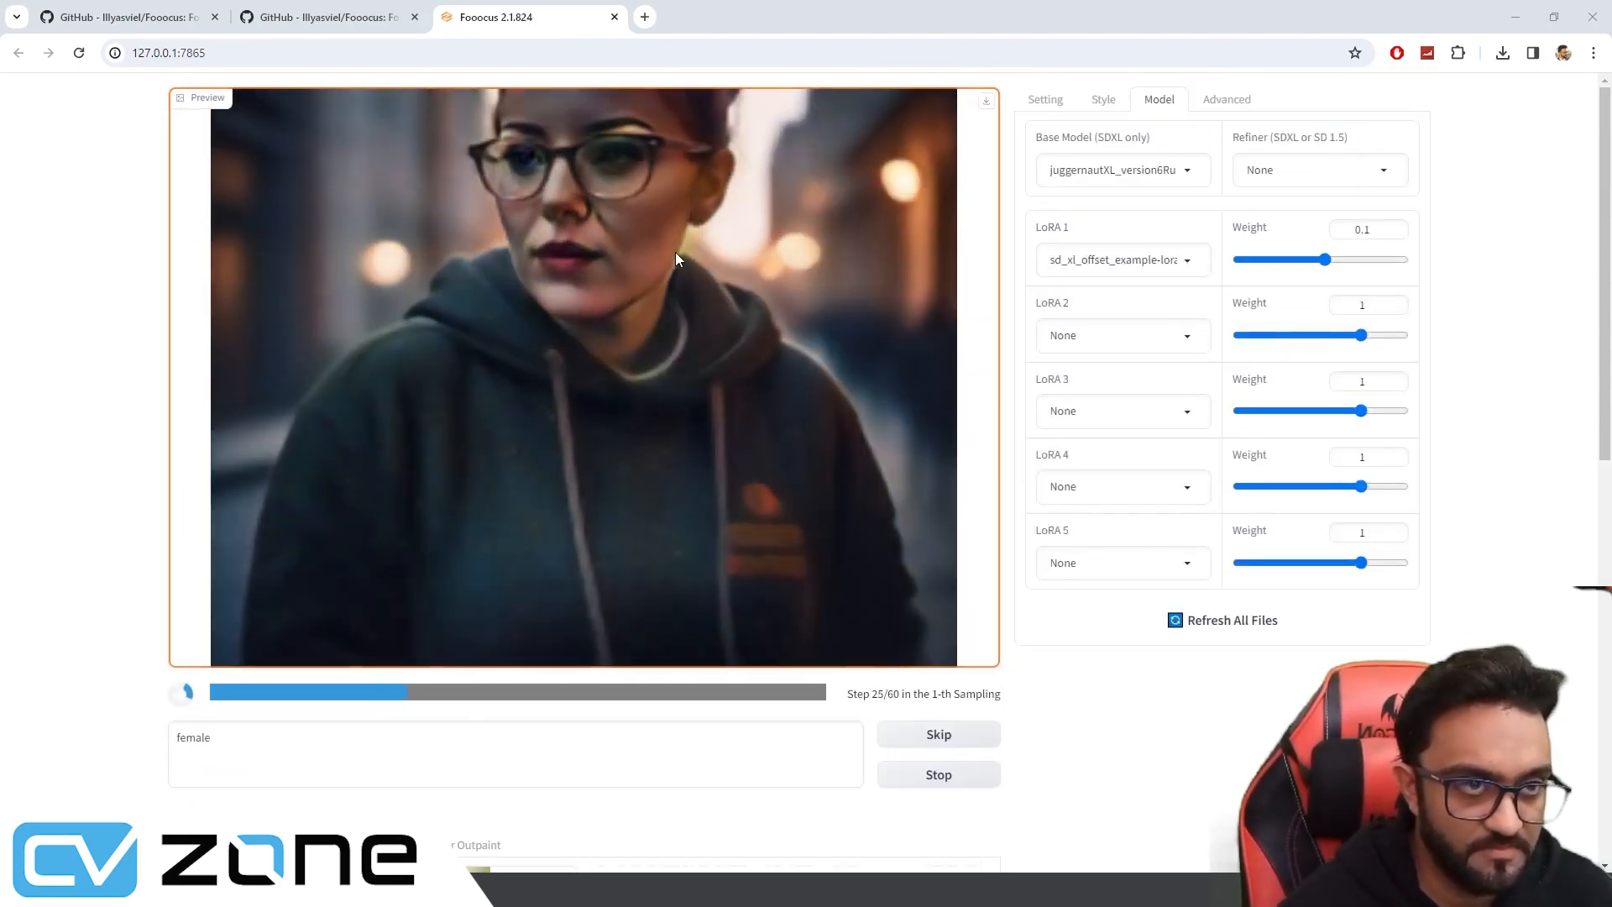
scroll(495, 496, "down", 4)
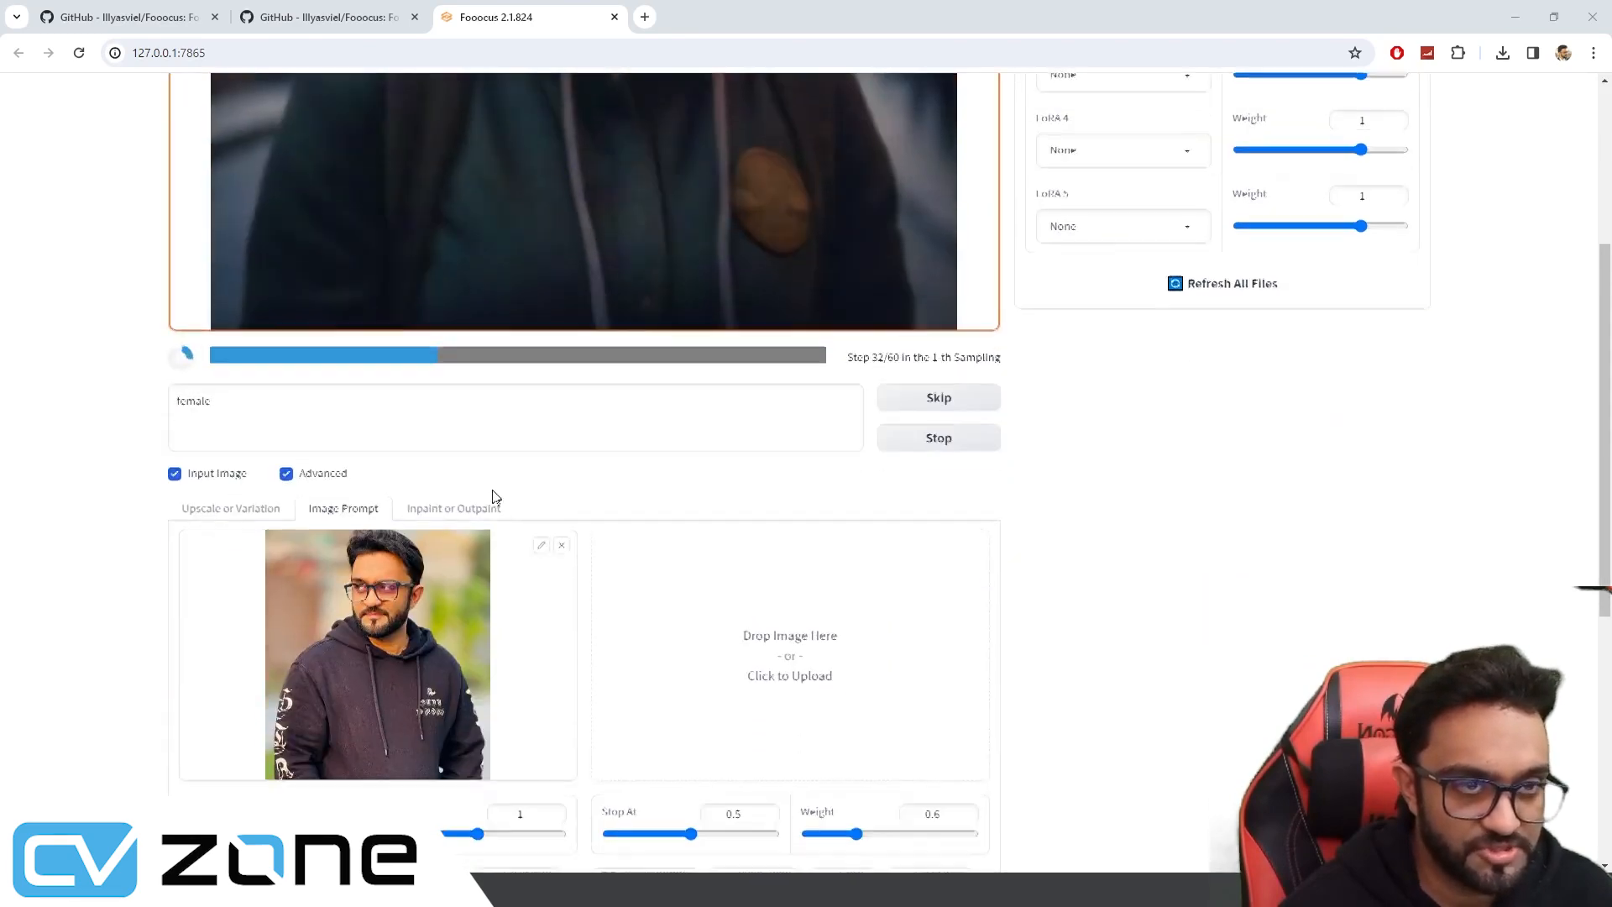
scroll(496, 496, "down", 2)
scroll(588, 579, "up", 6)
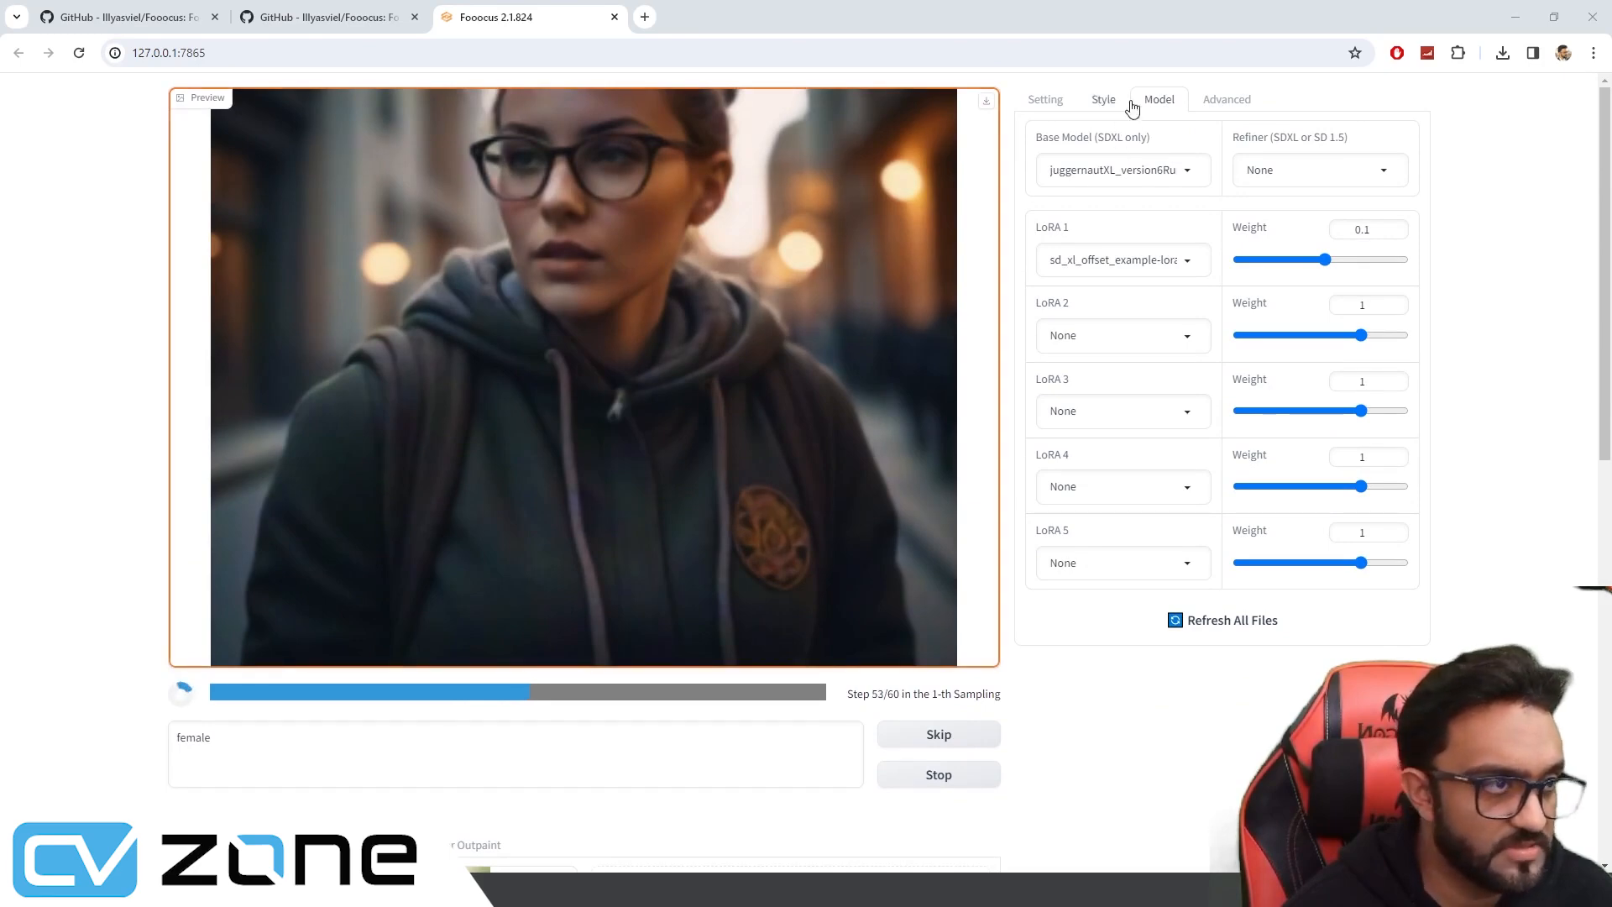
Show the style options and enlarge the first finished image of the woman in glasses
left_click(1103, 100)
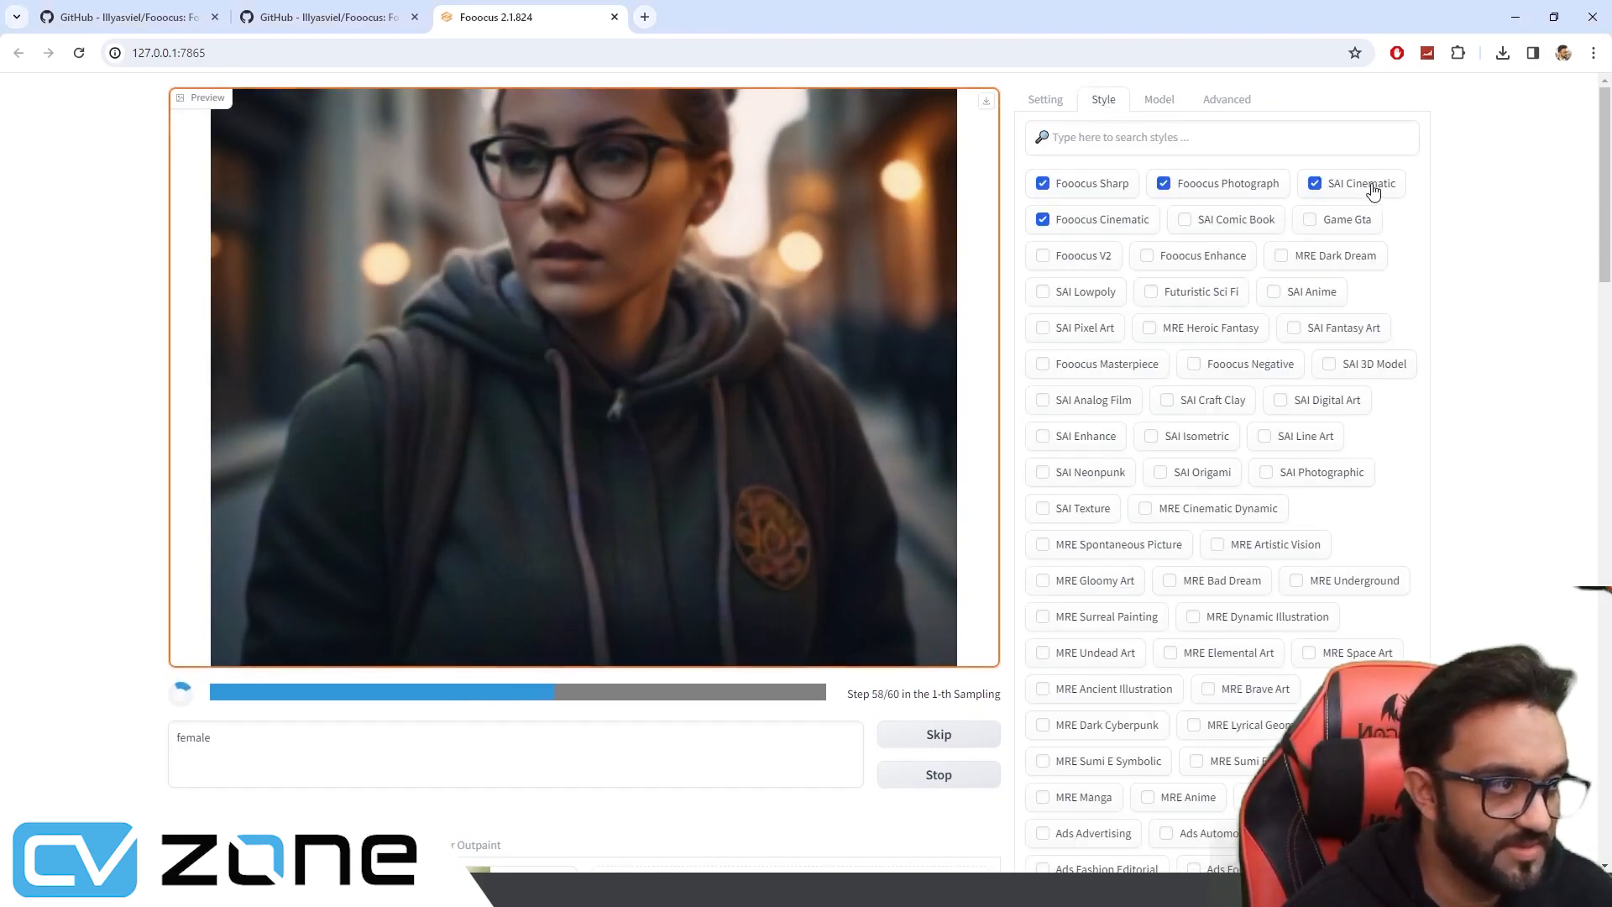
left_click(737, 381)
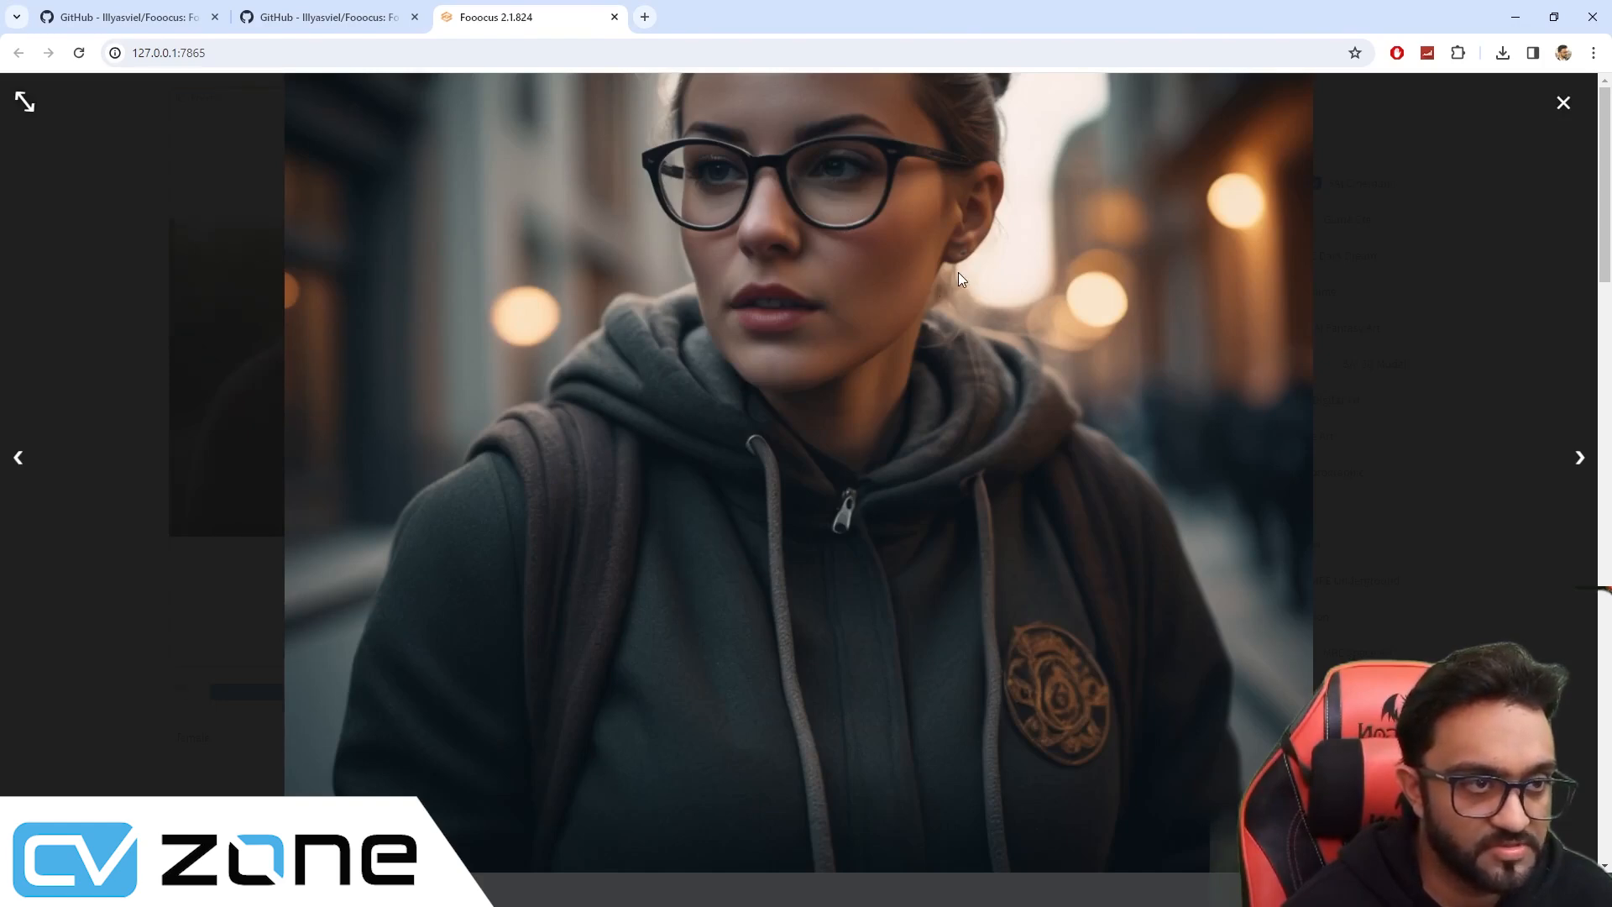
left_click(827, 210)
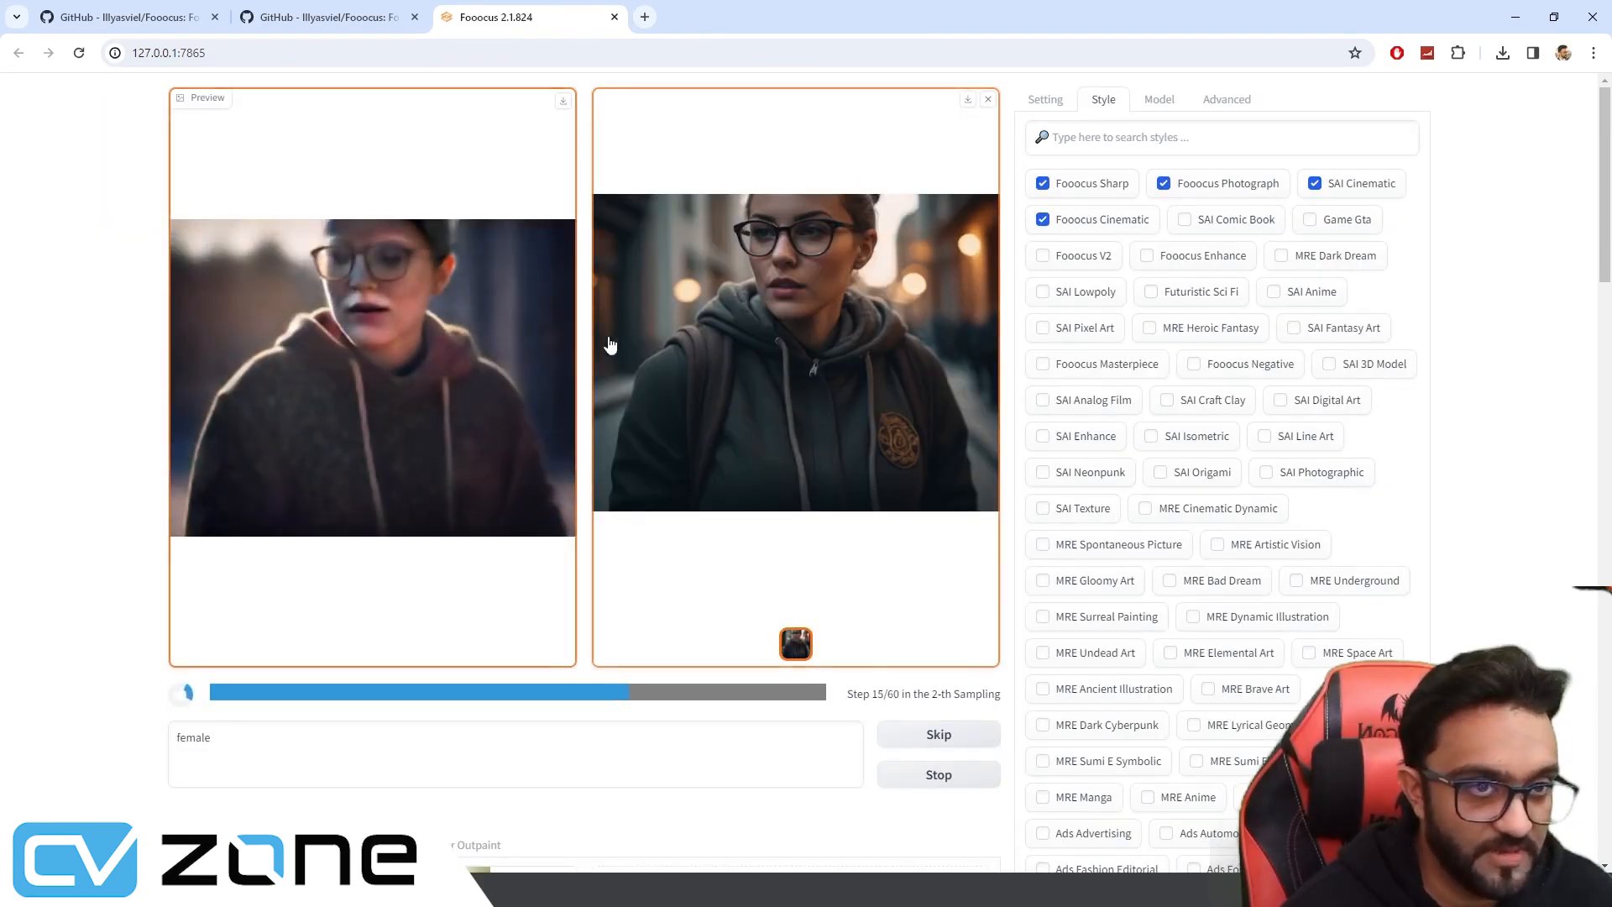
Replace the burger picture in Inpaint or Outpaint with the finished image of the woman in the green hoodie
scroll(446, 622, "down", 3)
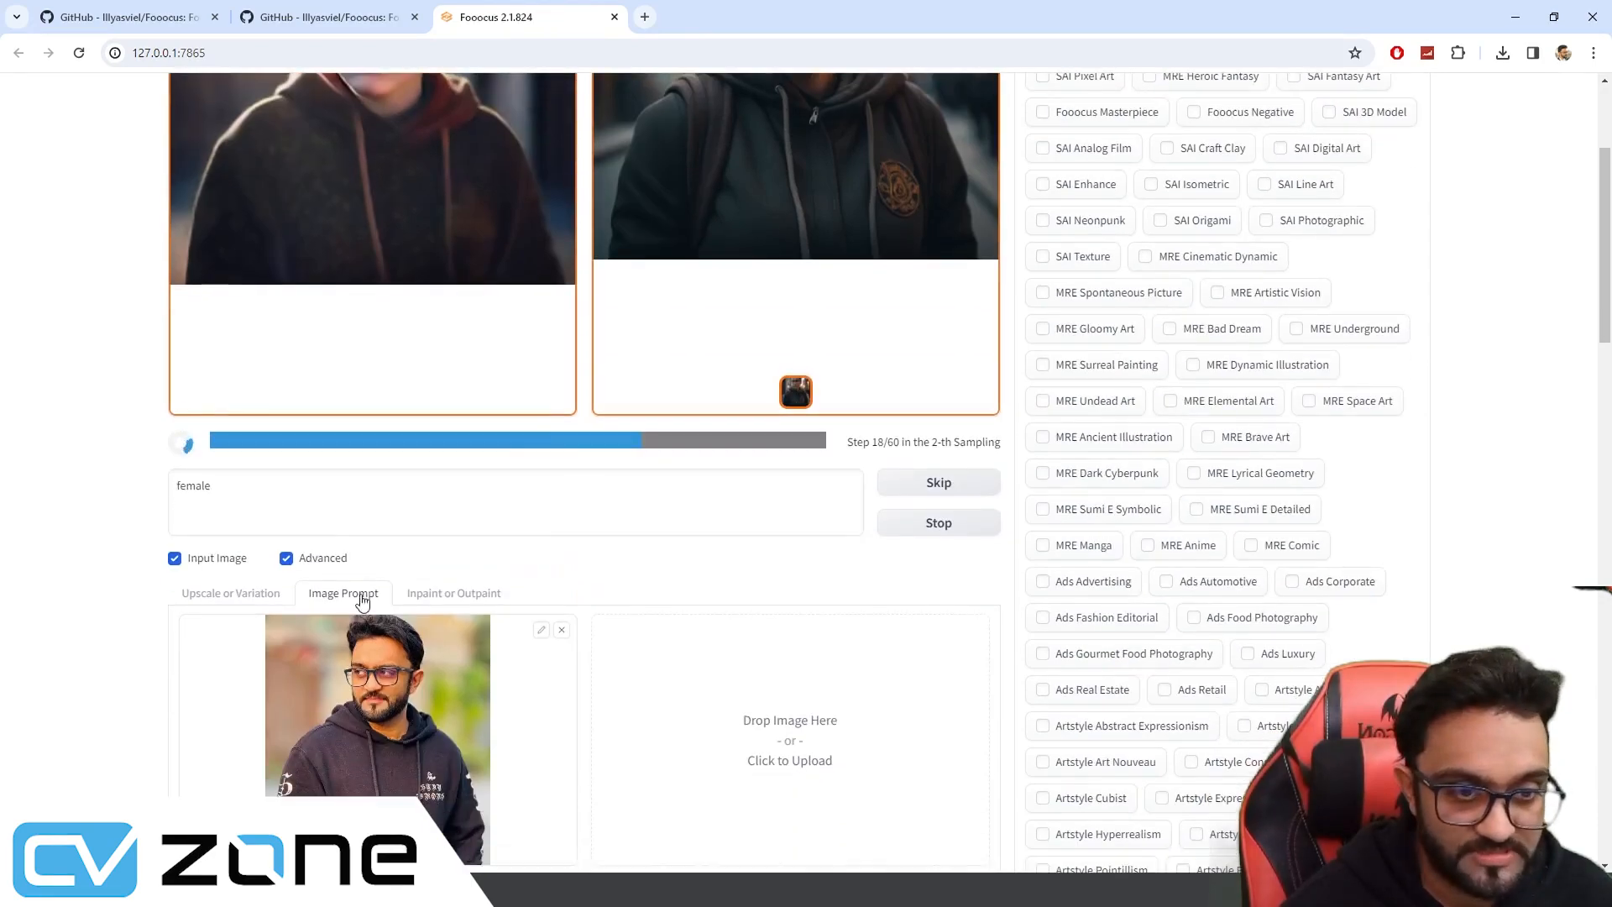
left_click(458, 593)
scroll(479, 592, "down", 5)
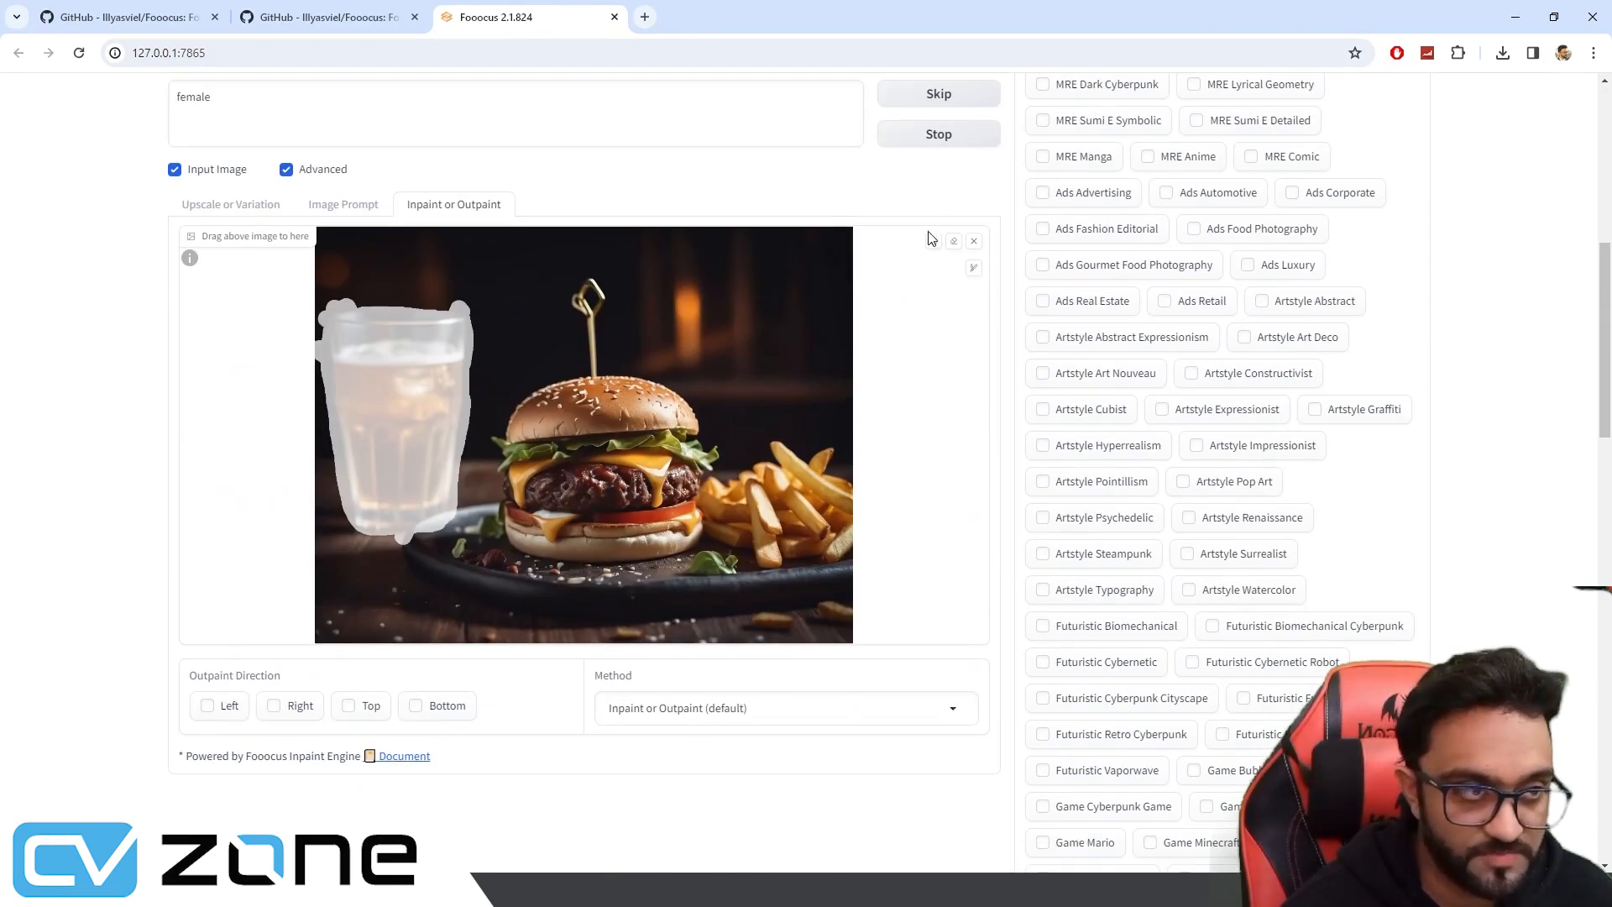
scroll(712, 349, "up", 7)
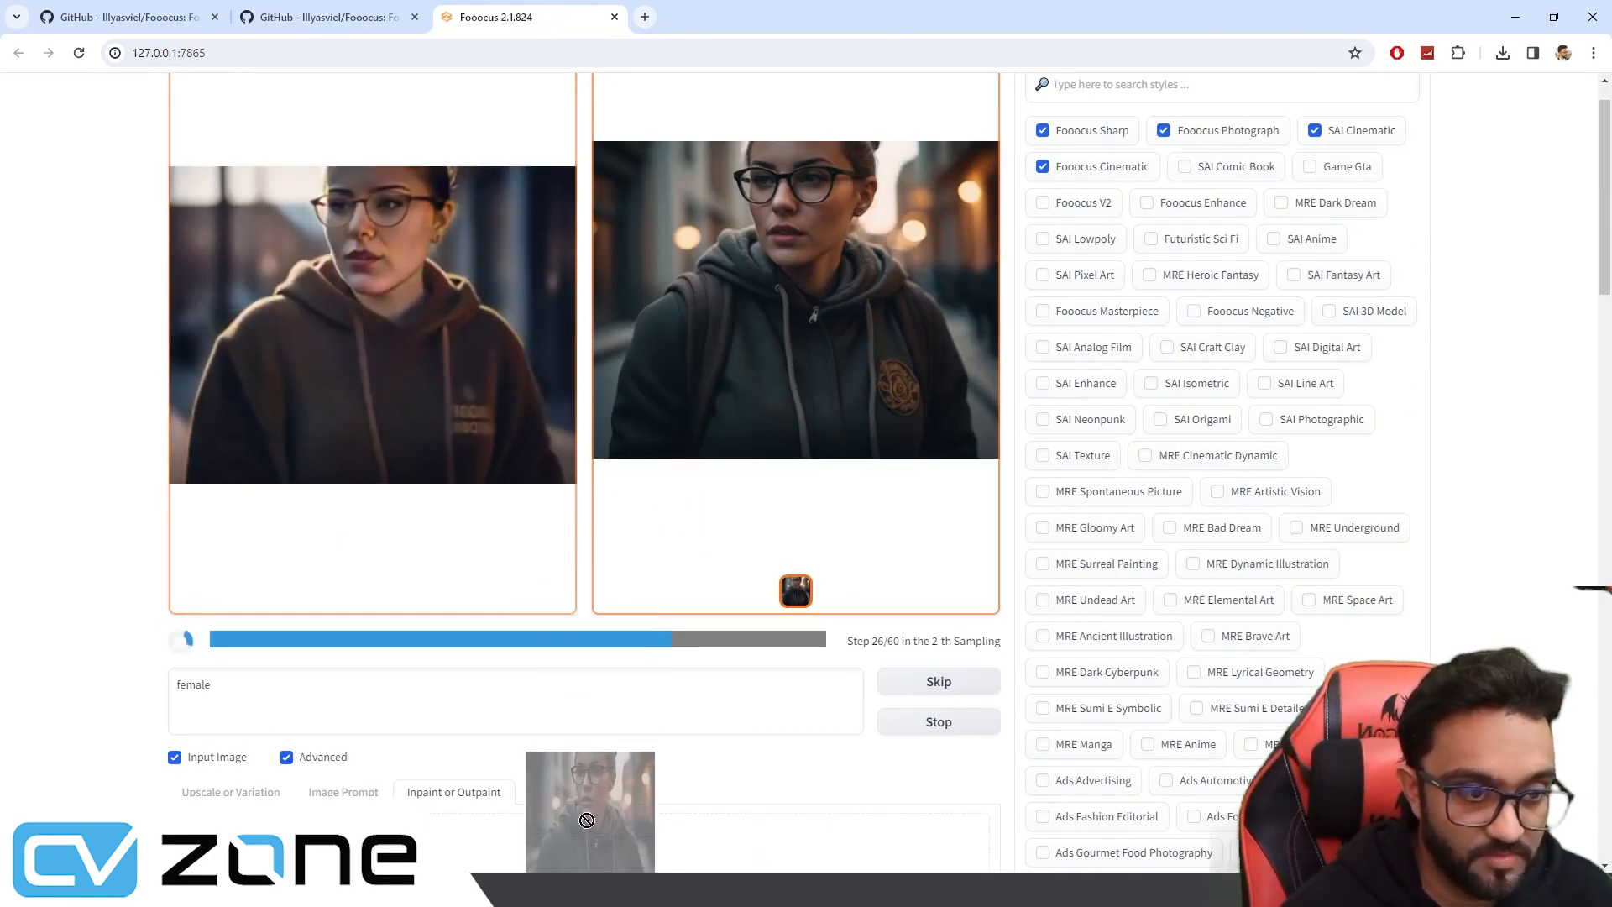
left_click_drag(713, 350, 604, 831)
scroll(604, 724, "down", 8)
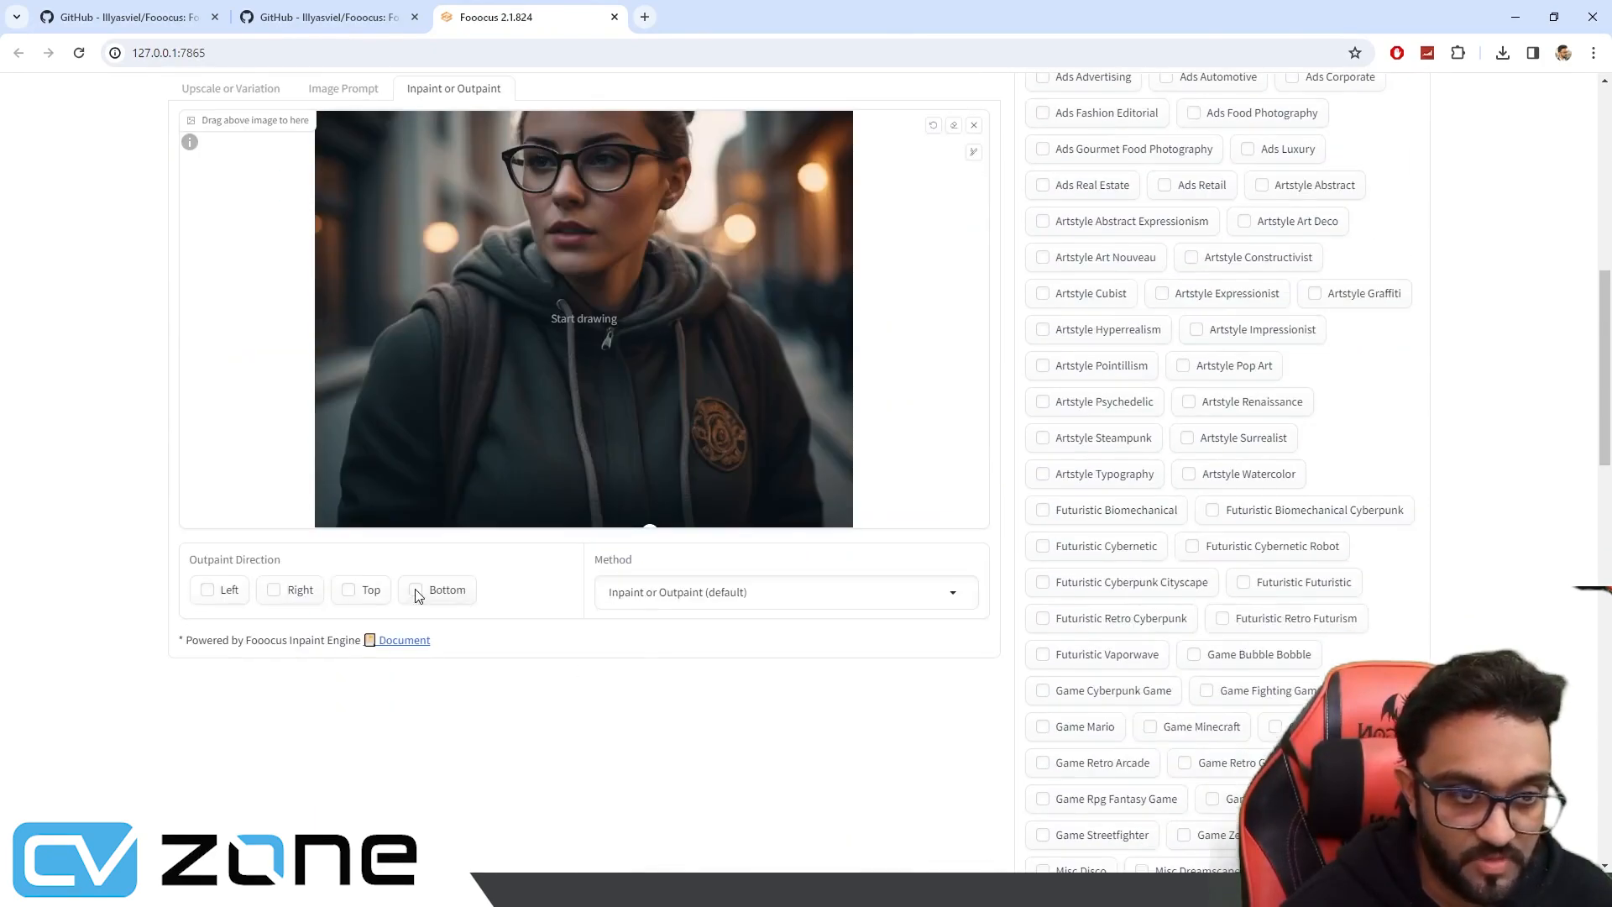
Examine the two finished images of the woman in a hoodie once generation ends
scroll(774, 634, "up", 4)
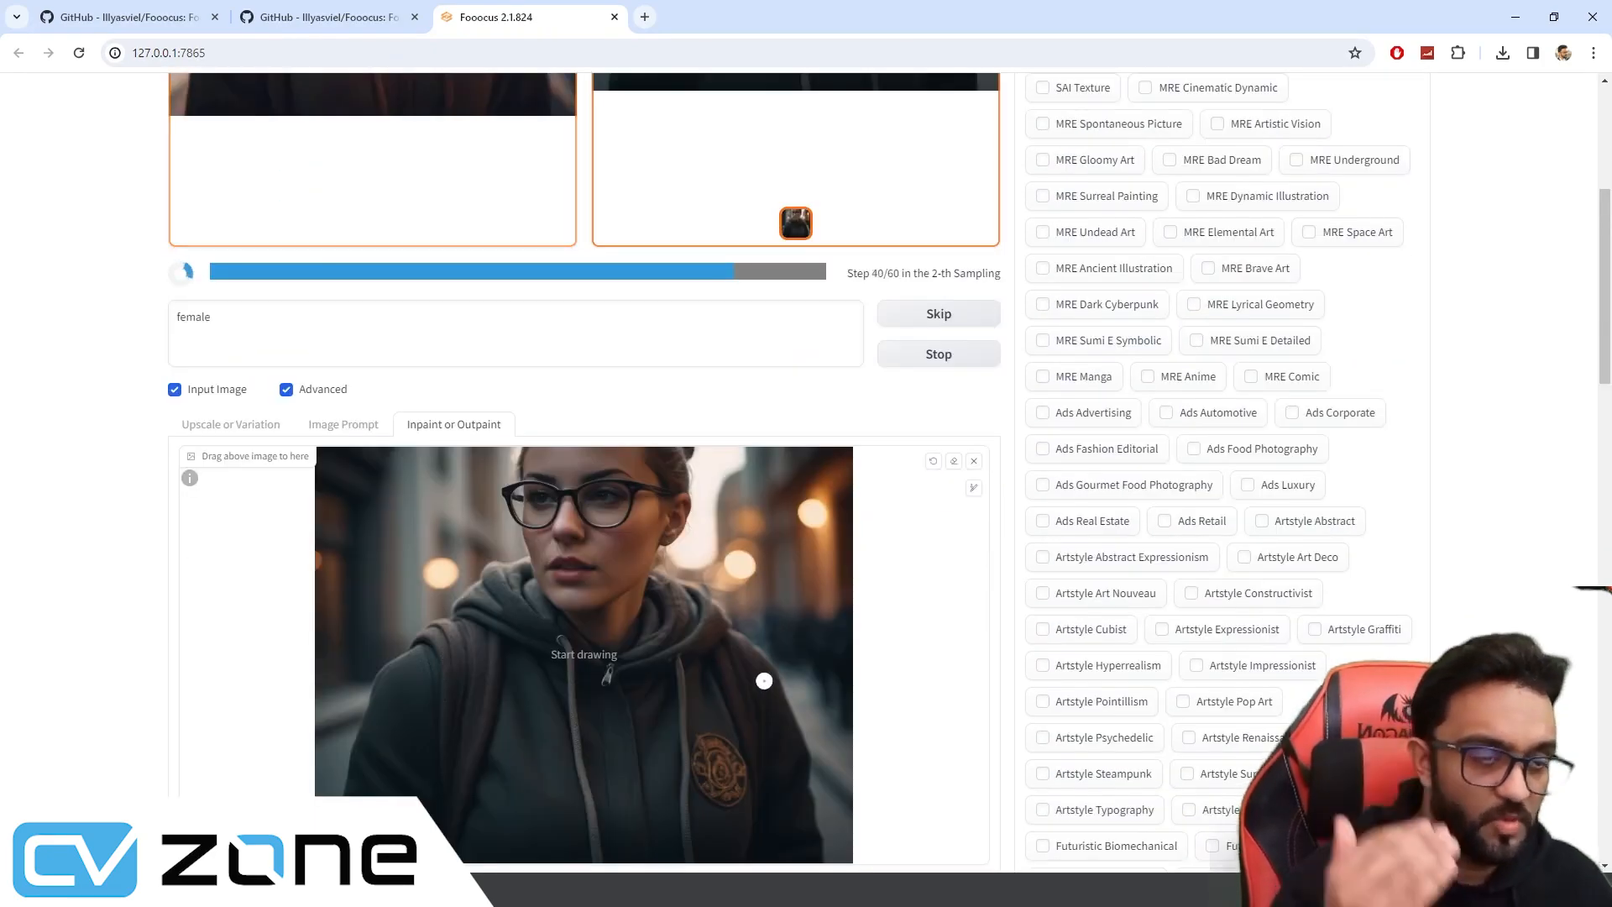
scroll(793, 653, "up", 4)
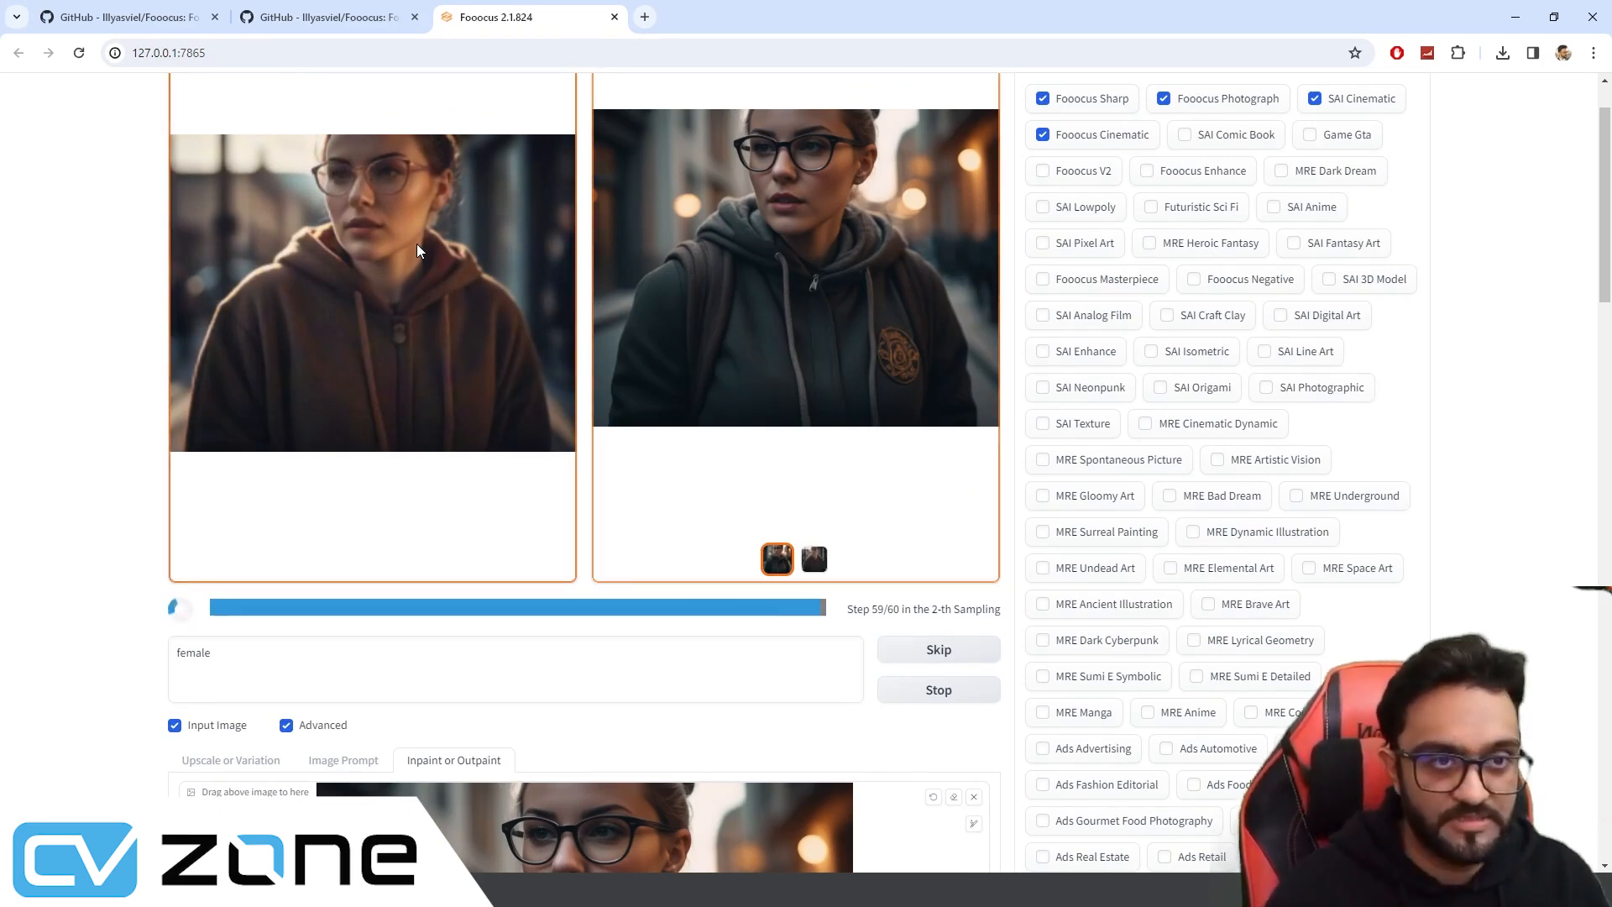
scroll(844, 293, "up", 1)
left_click(365, 267)
left_click(871, 293)
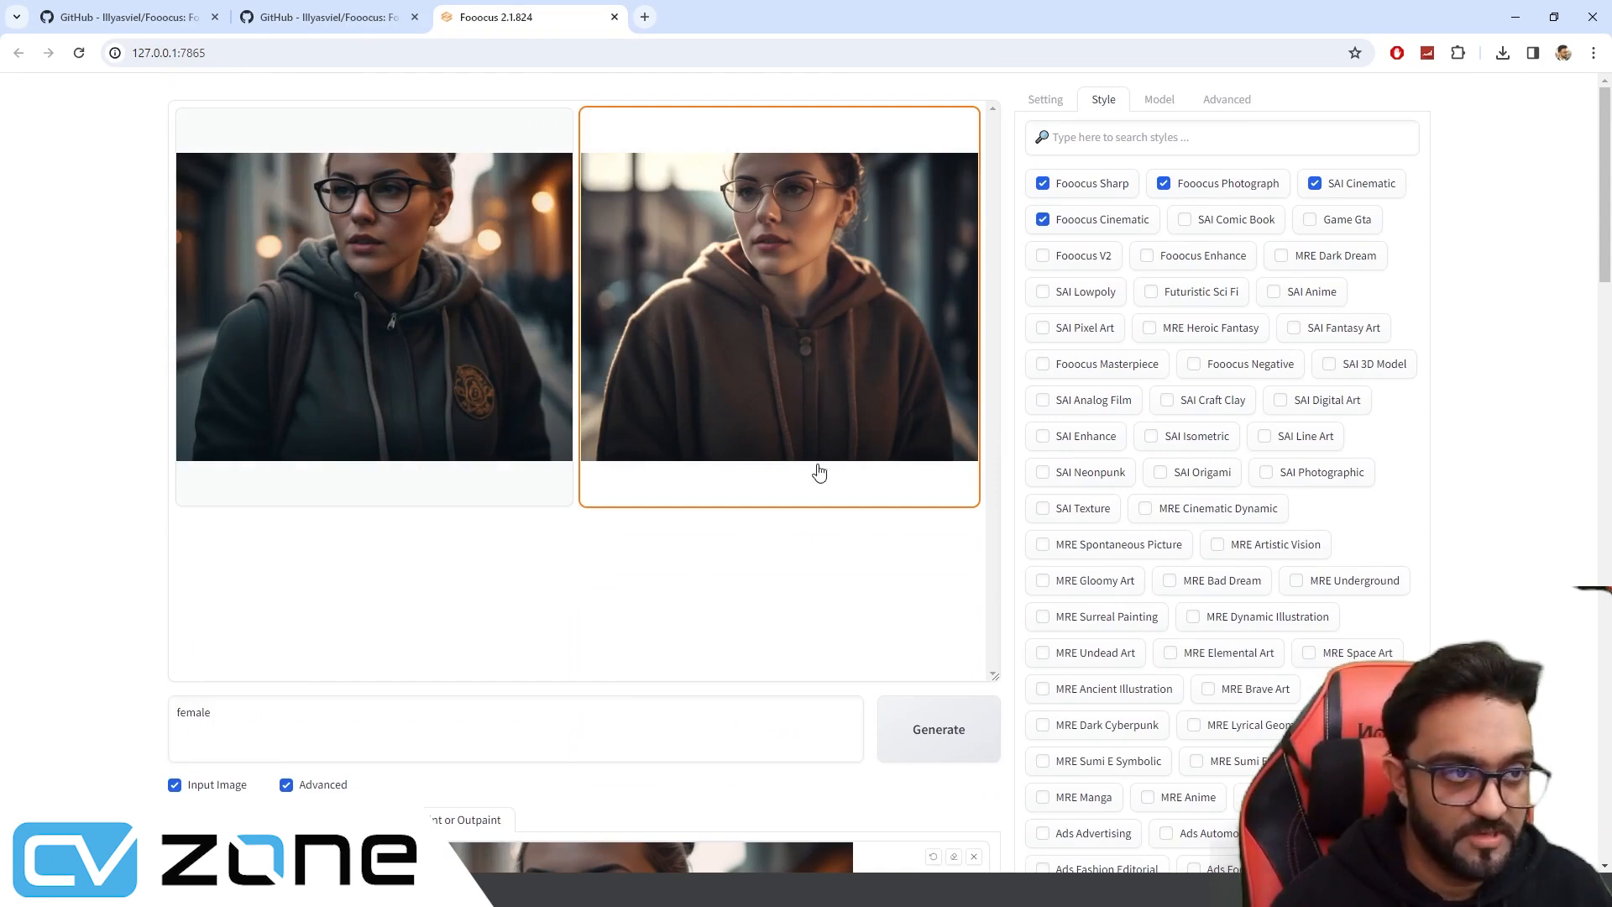
Clear the prompt and generate the outpainted version of the woman in the green hoodie
scroll(217, 451, "down", 3)
left_click_drag(325, 480, 11, 475)
key("BackSpace")
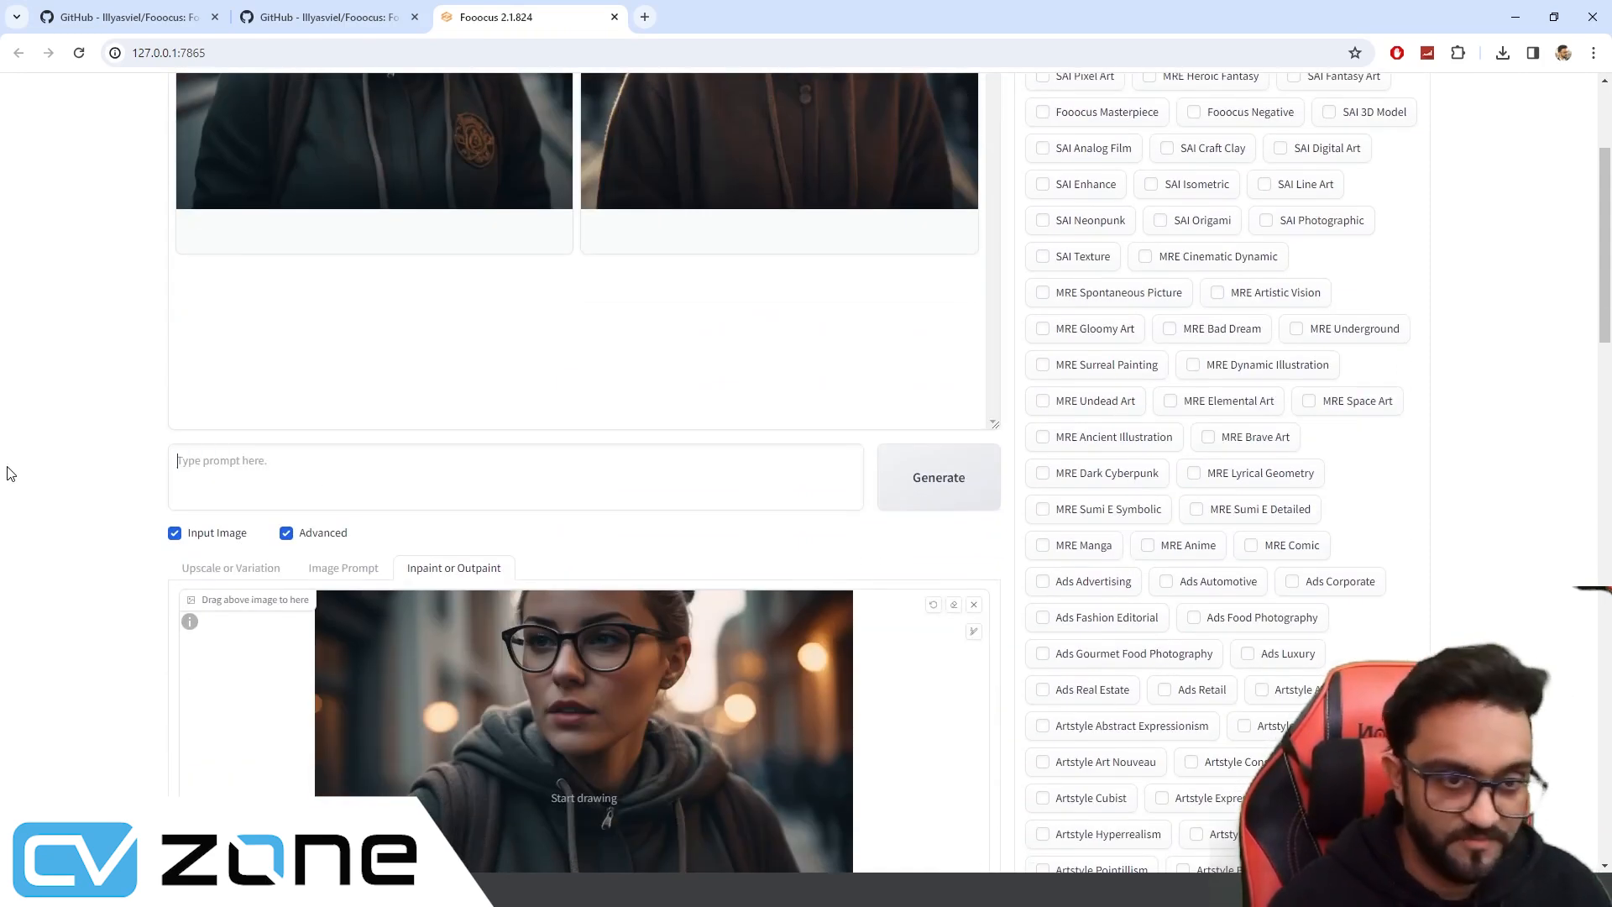
scroll(339, 407, "down", 3)
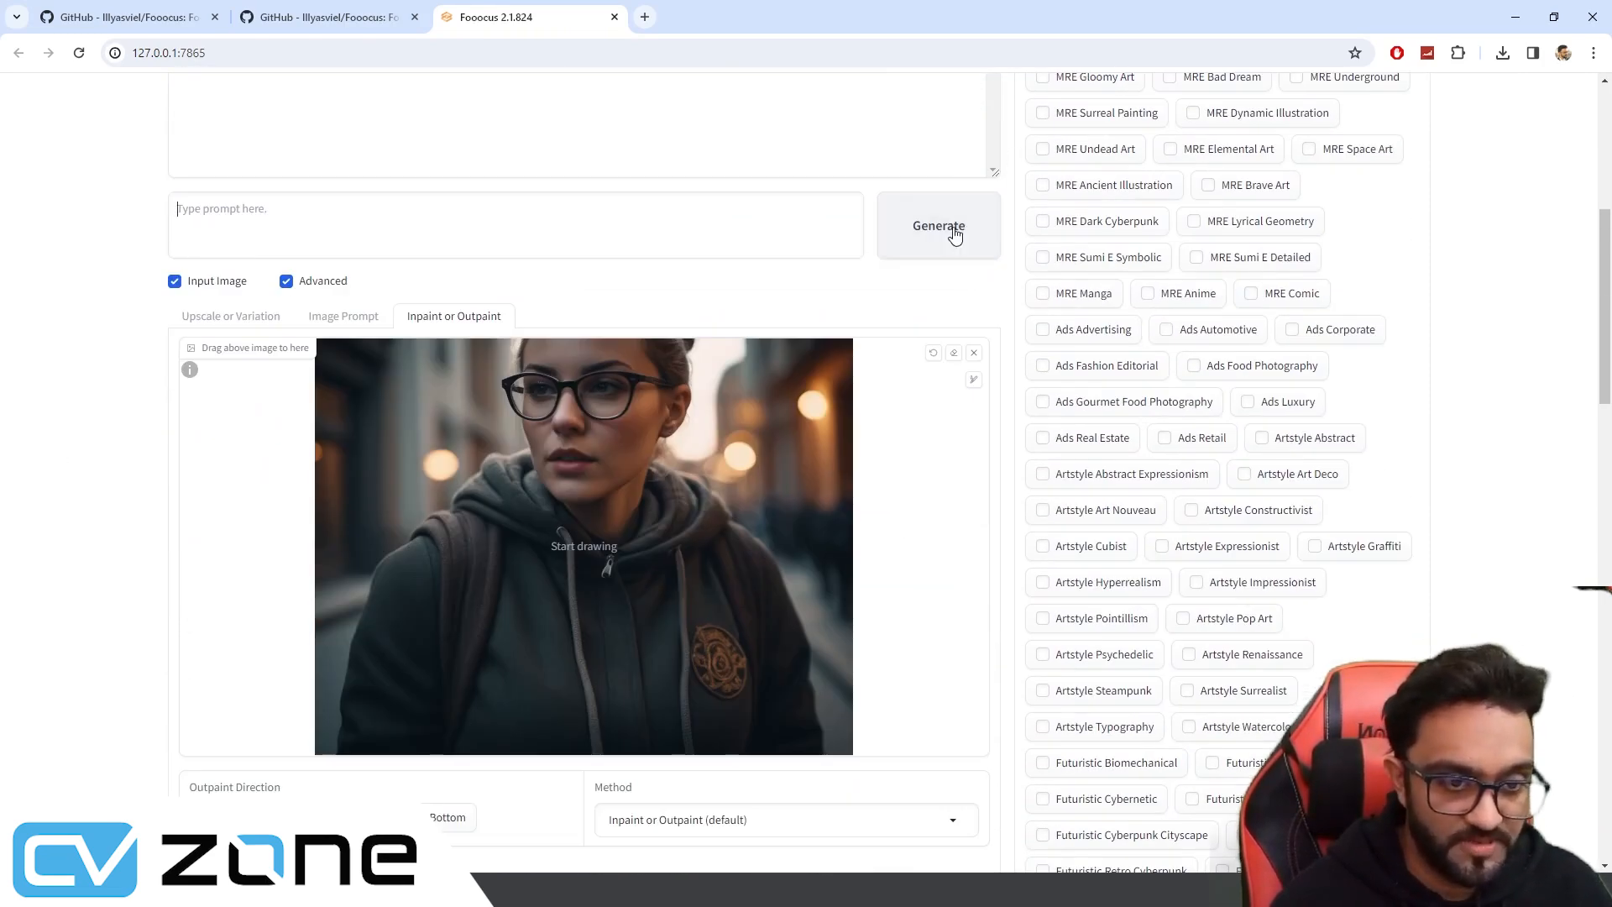
left_click(938, 226)
scroll(674, 714, "up", 5)
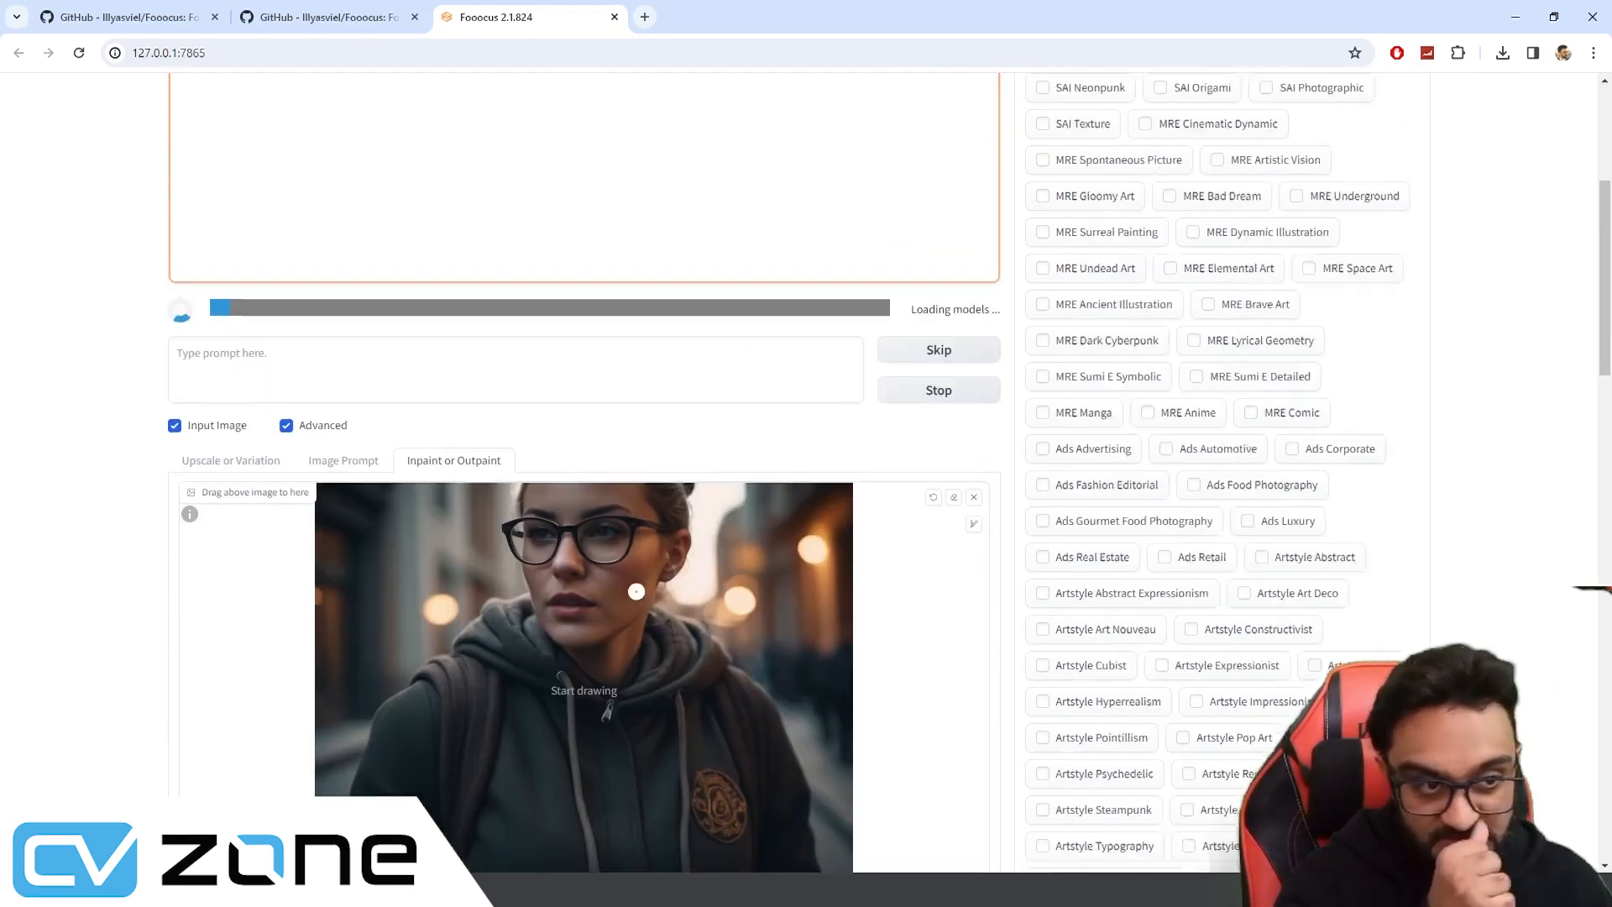
scroll(659, 672, "up", 2)
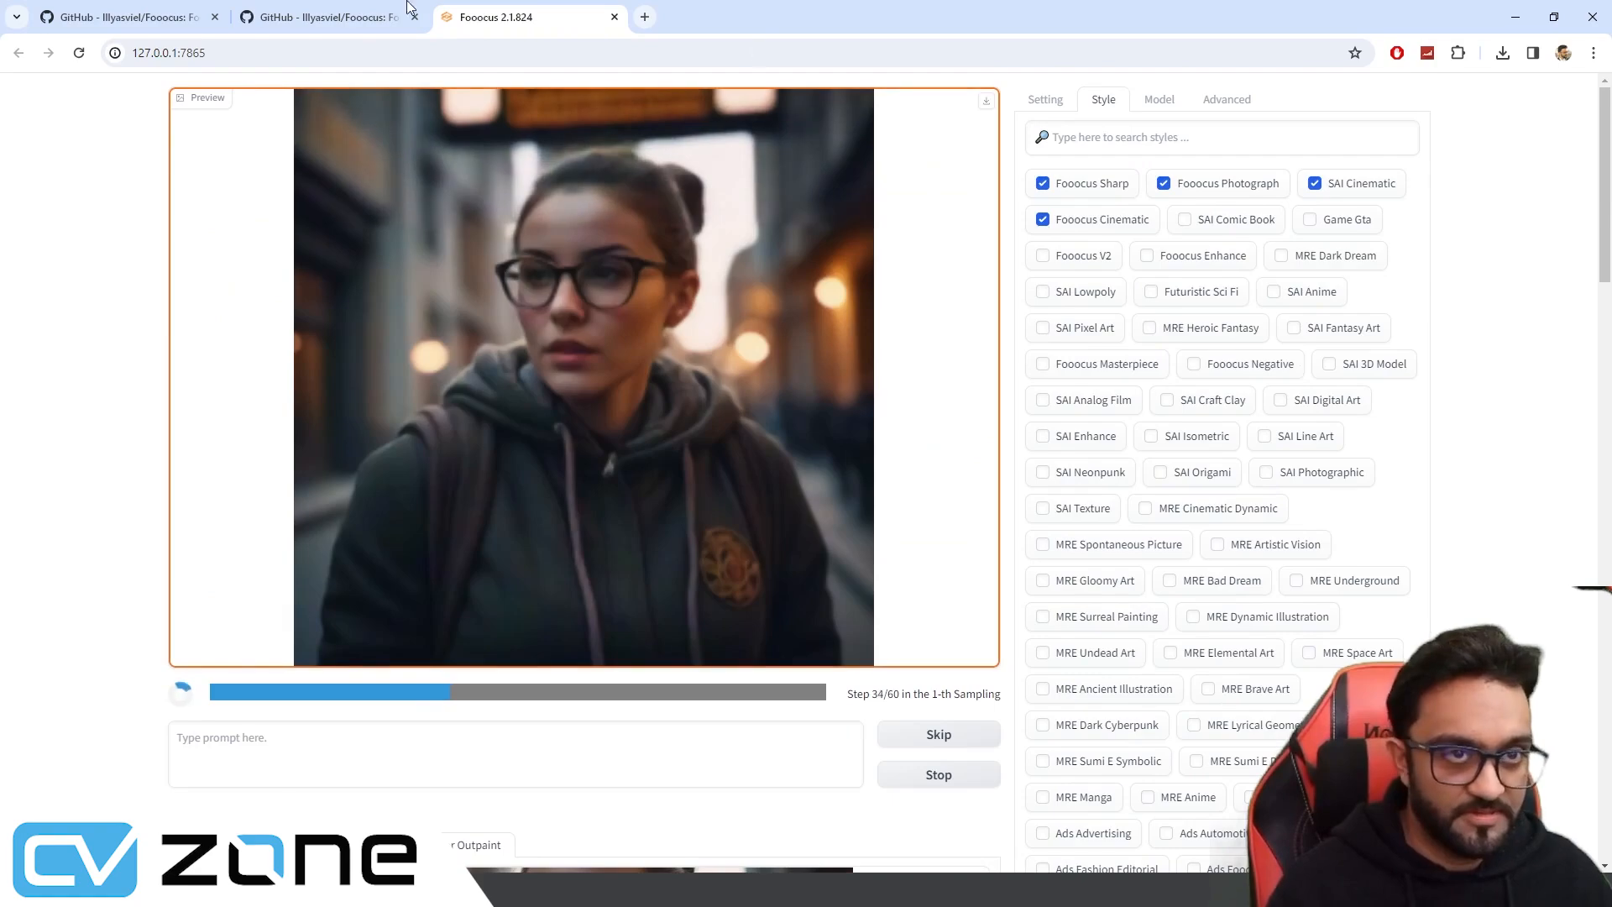
Switch to File Explorer and open log.html from the 2023-12-05 folder in the Fooocus outputs
key("alt+Tab")
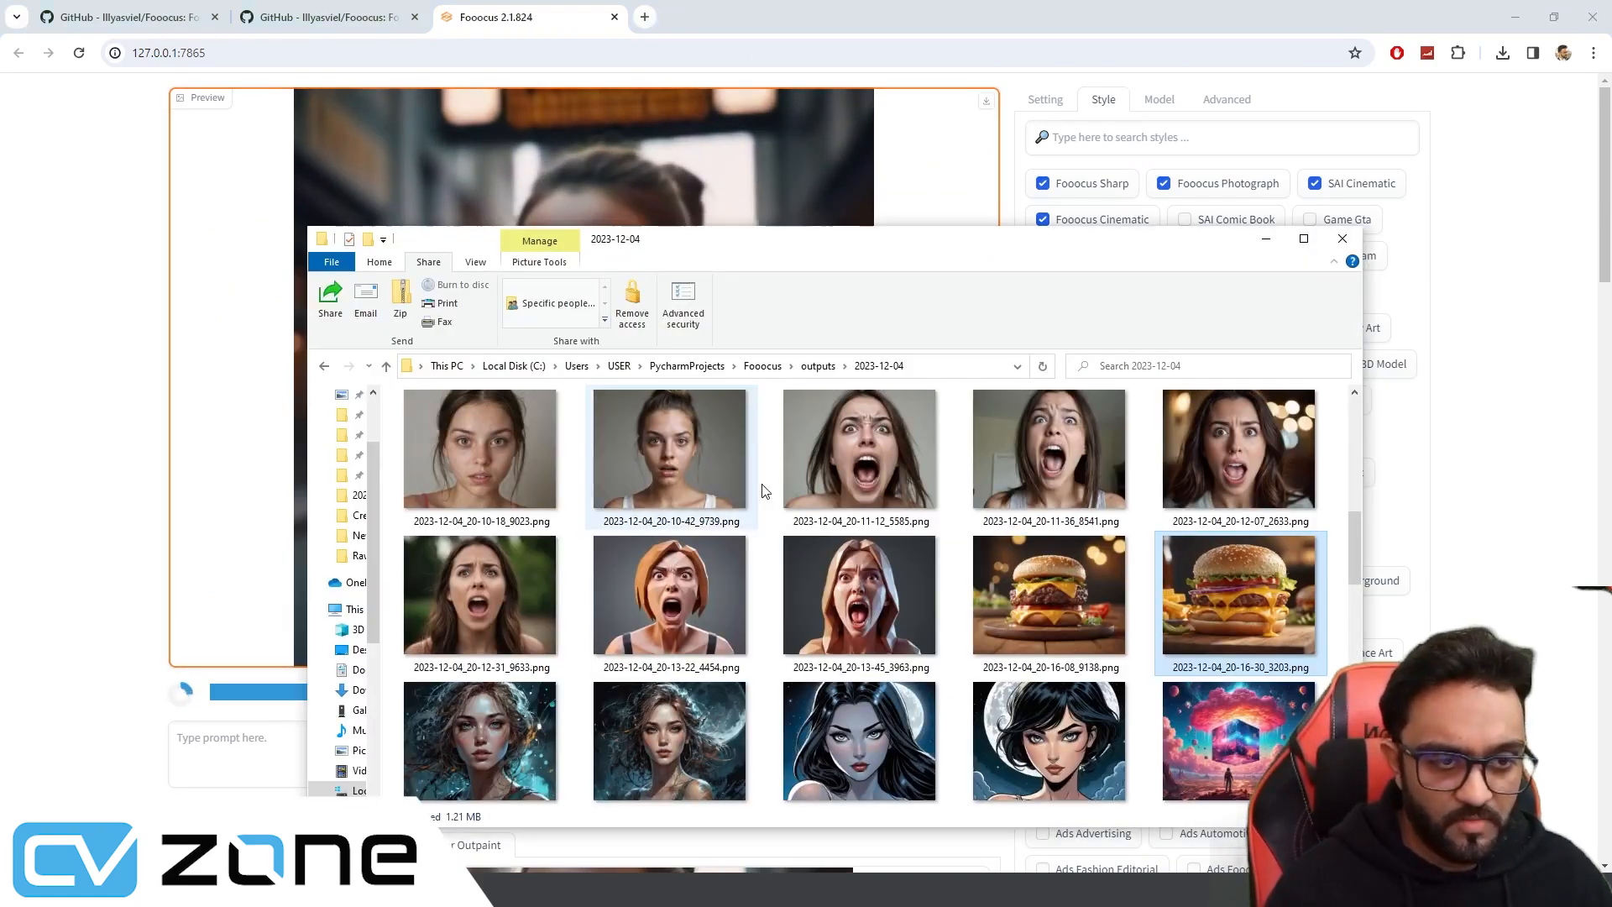
double_click(837, 250)
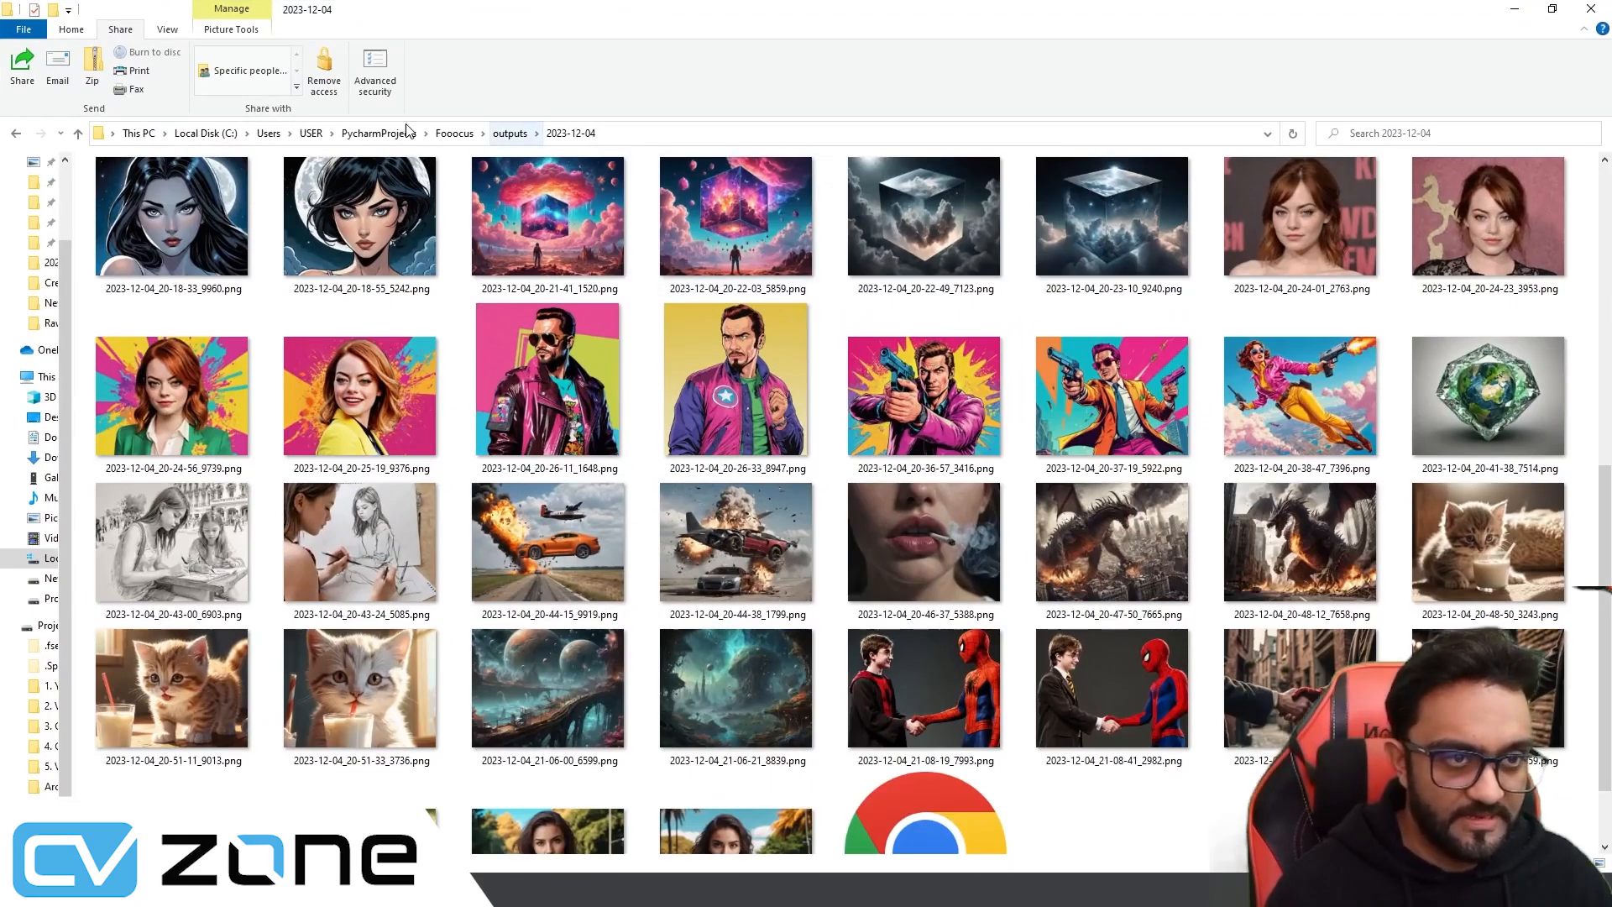
left_click(78, 133)
double_click(155, 205)
left_click(234, 320)
double_click(234, 321)
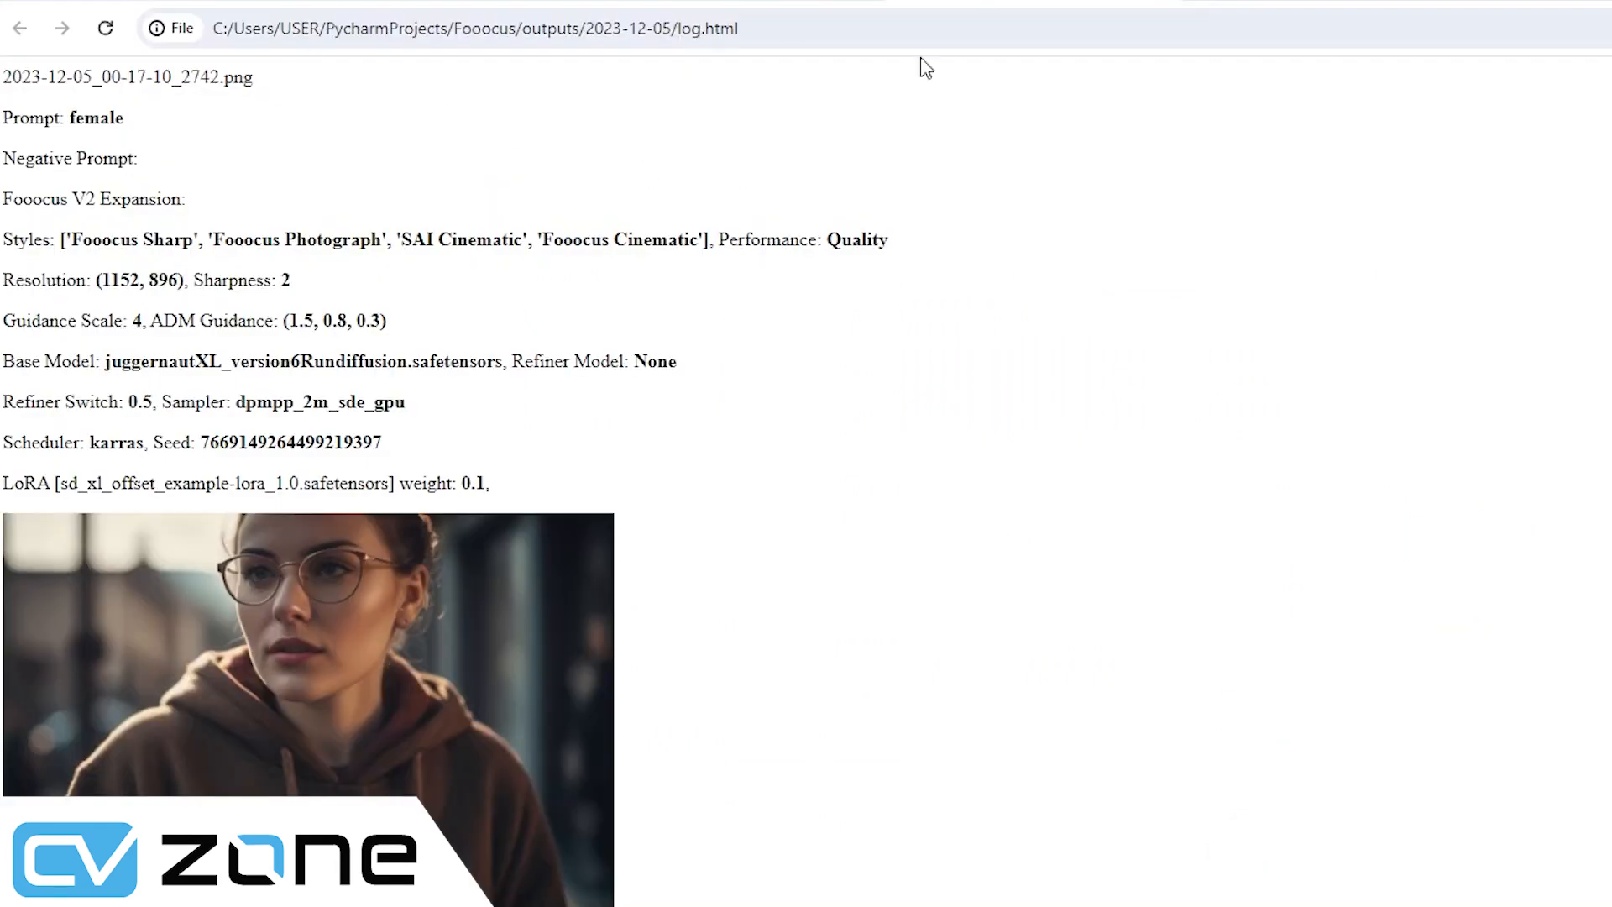
Examine the prompt, styles and generation settings recorded for the first logged image, the woman in the brown hoodie
left_click_drag(44, 125, 179, 126)
left_click_drag(43, 241, 996, 233)
left_click_drag(94, 279, 396, 495)
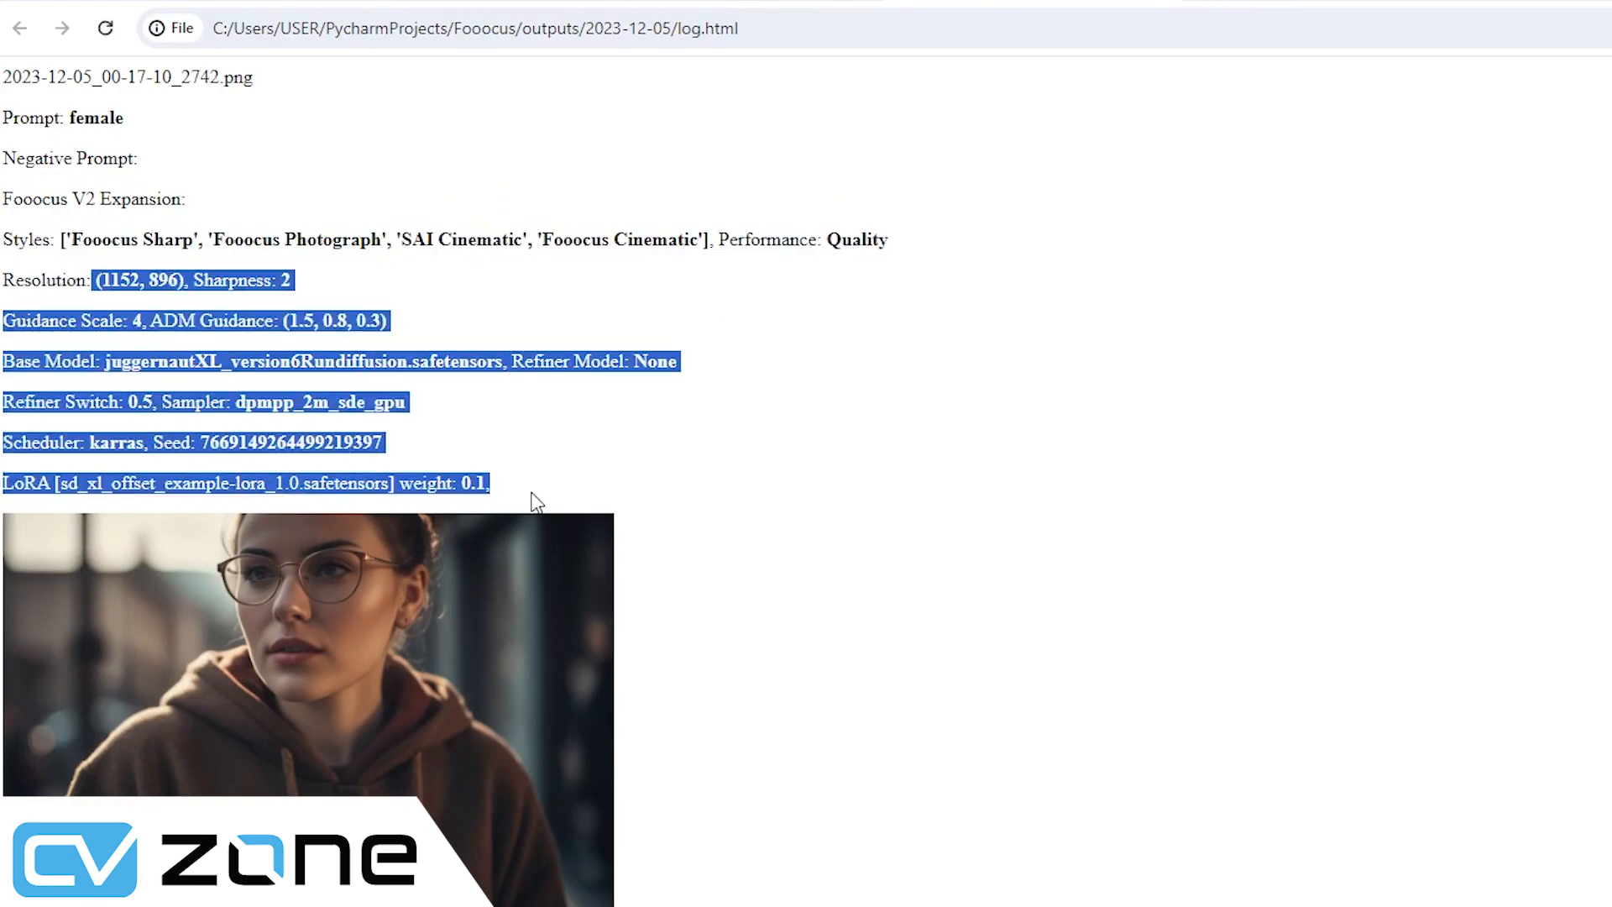
left_click(284, 532)
Look through the other logged images and their settings, down to the oldest entry and back to the burger pictures
scroll(269, 681, "down", 20)
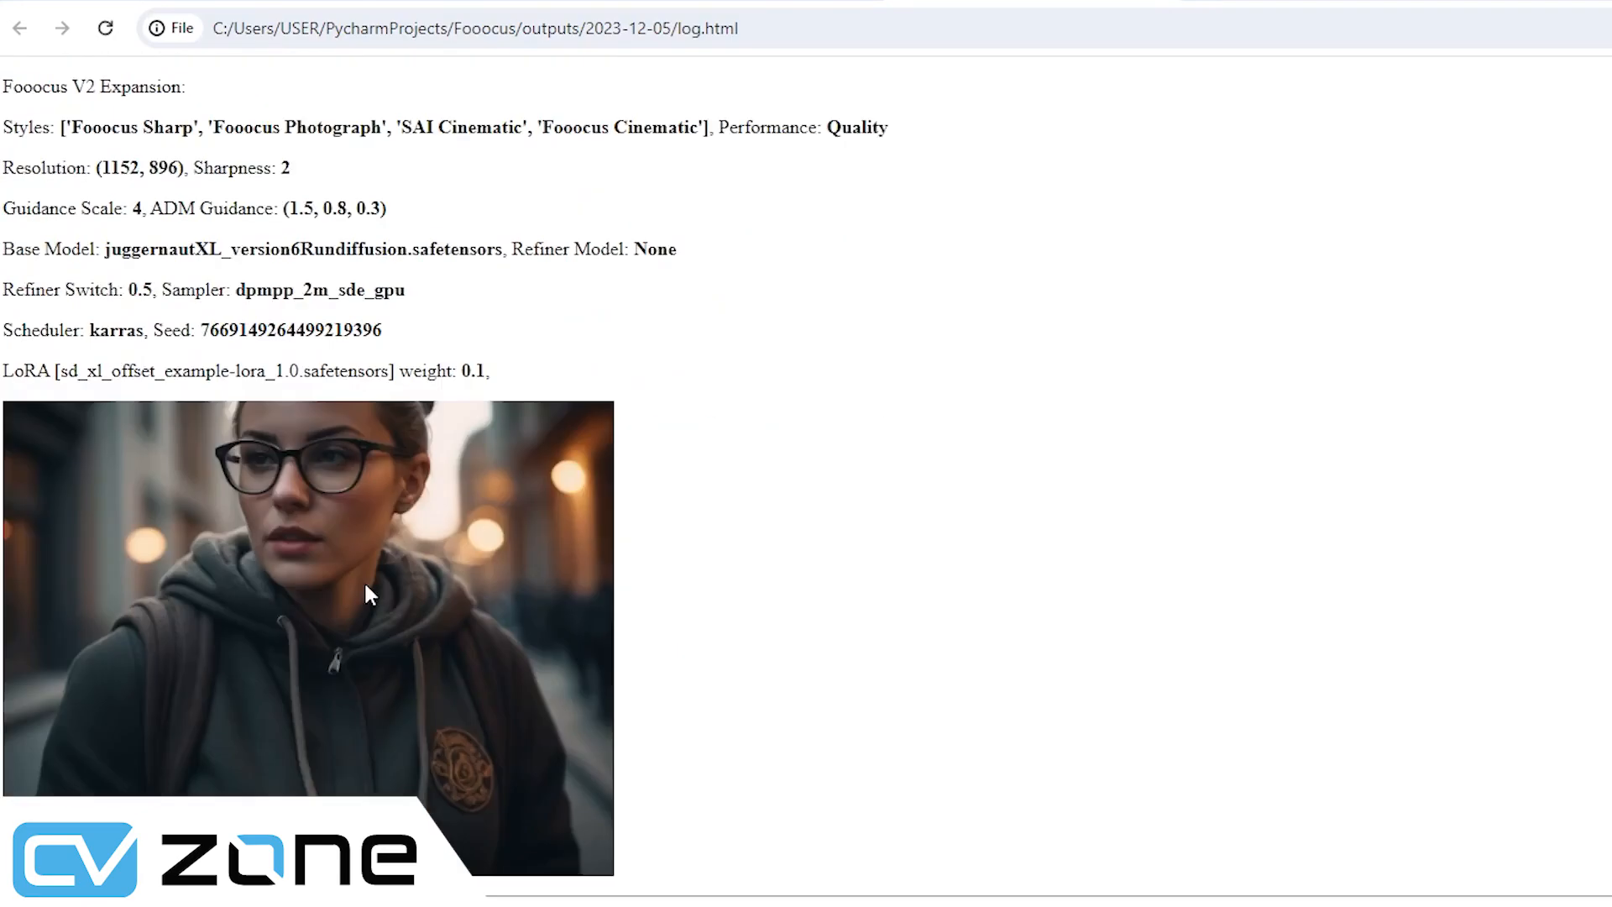
scroll(479, 372, "down", 20)
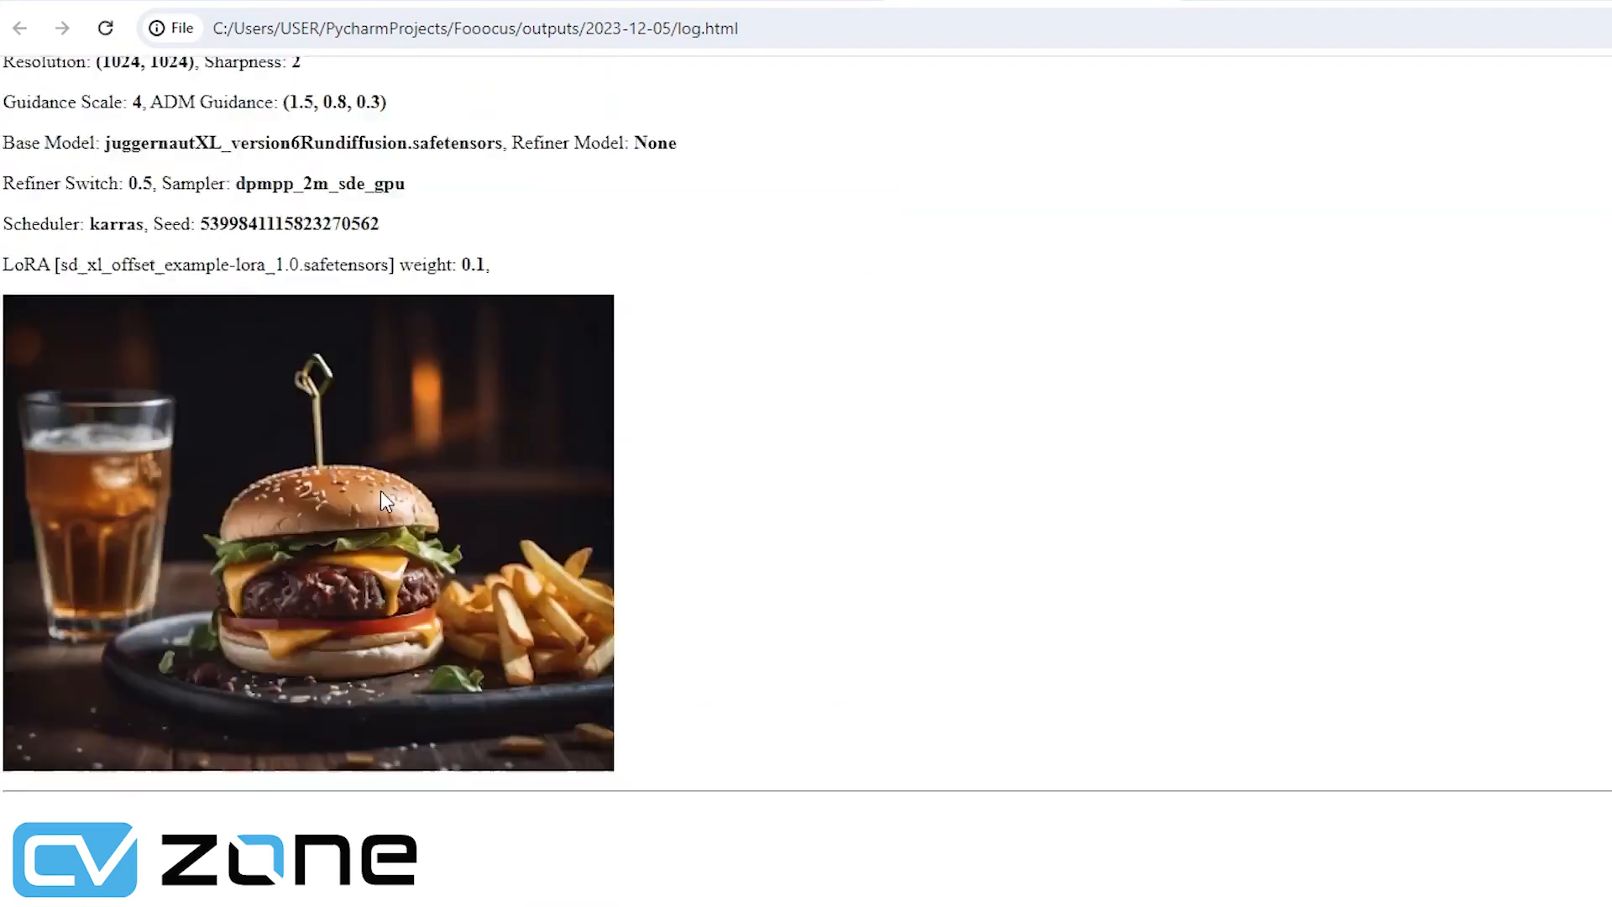
scroll(501, 423, "down", 20)
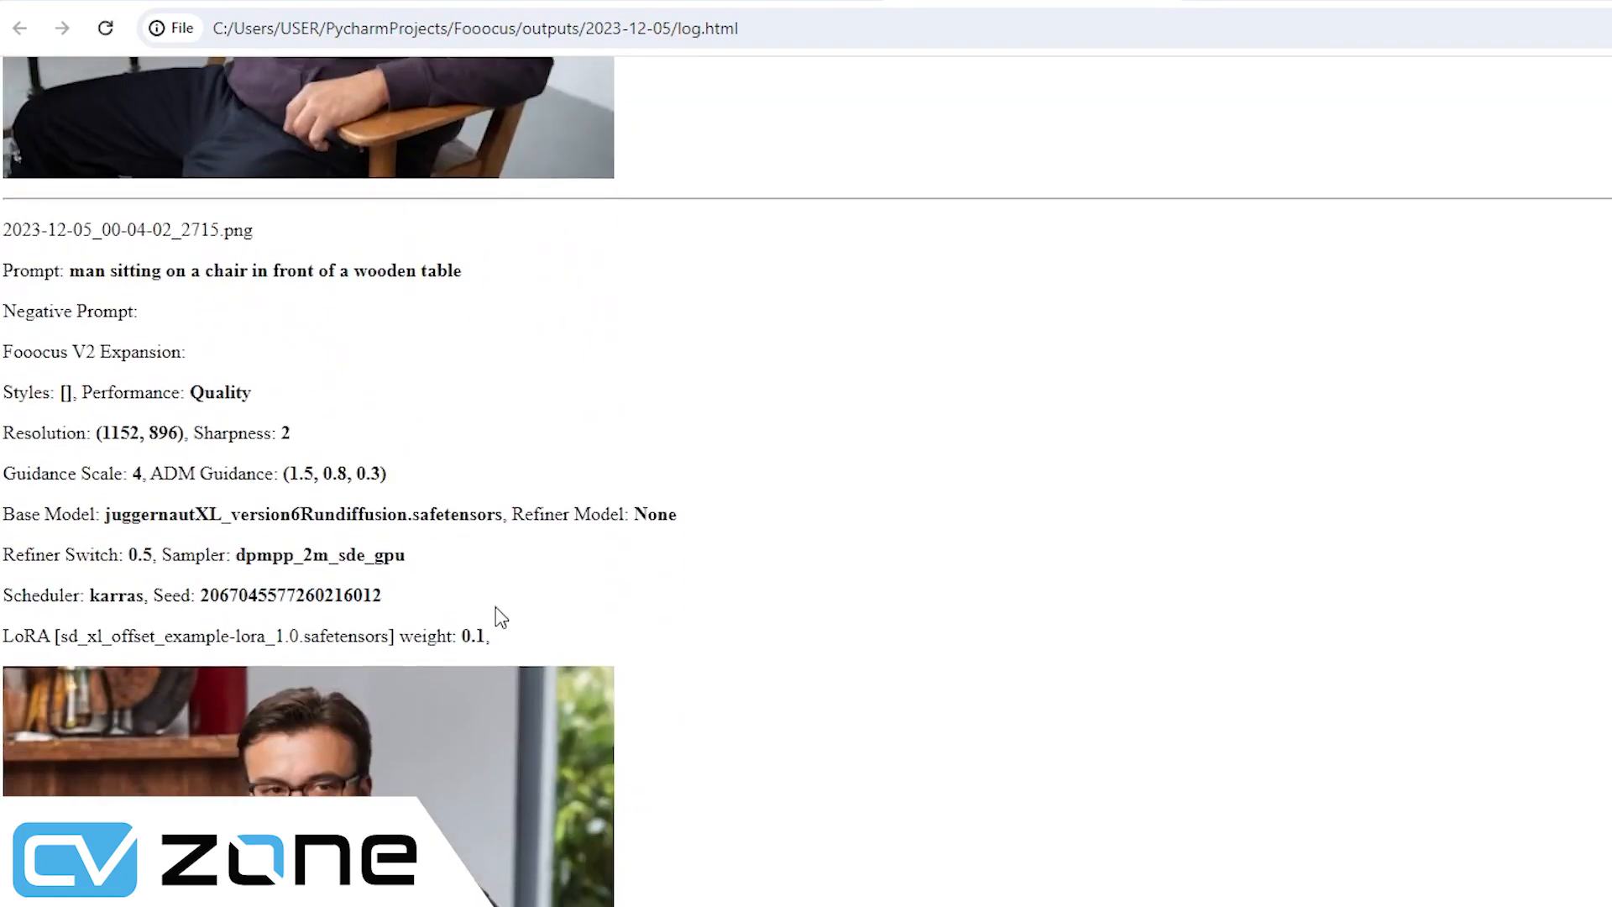
scroll(323, 554, "down", 6)
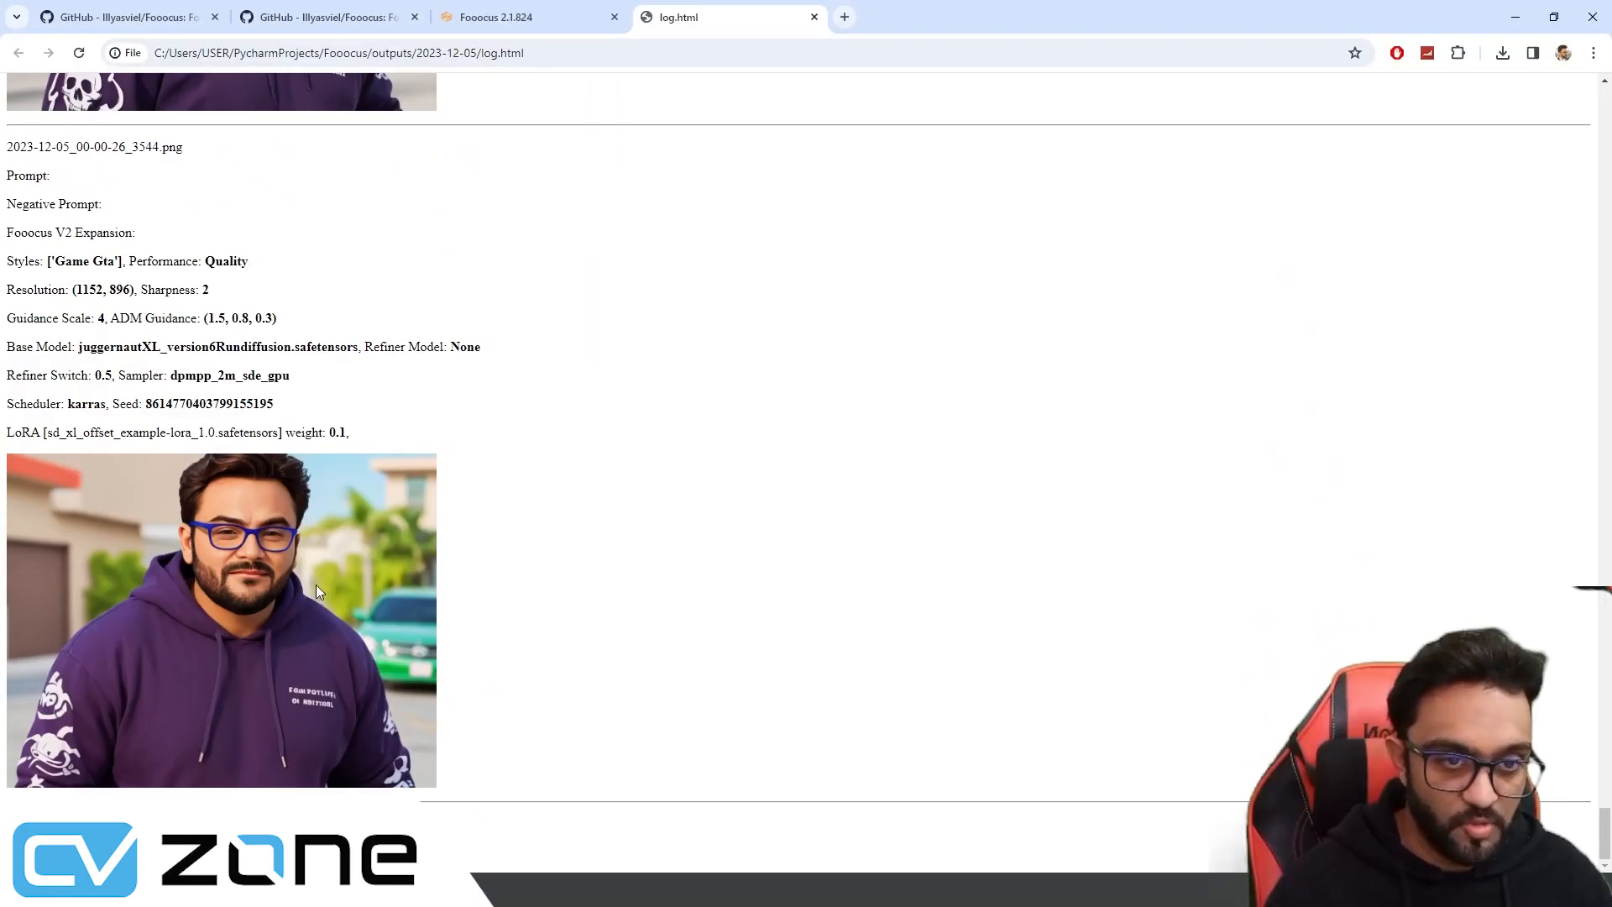
scroll(302, 582, "up", 6)
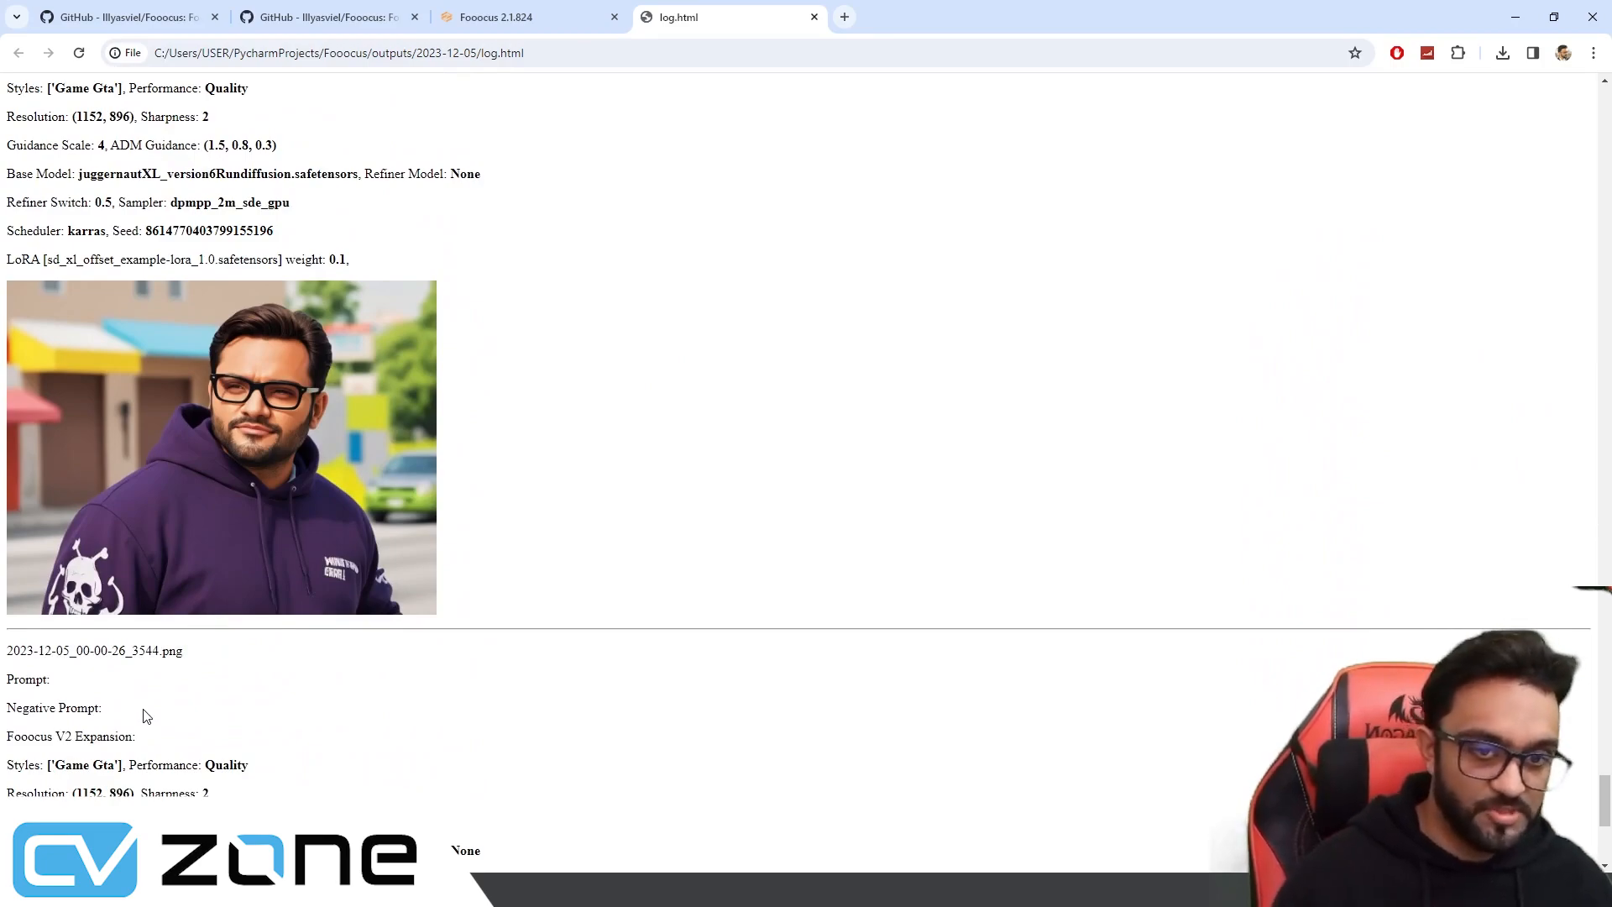
scroll(267, 435, "up", 7)
scroll(267, 435, "up", 15)
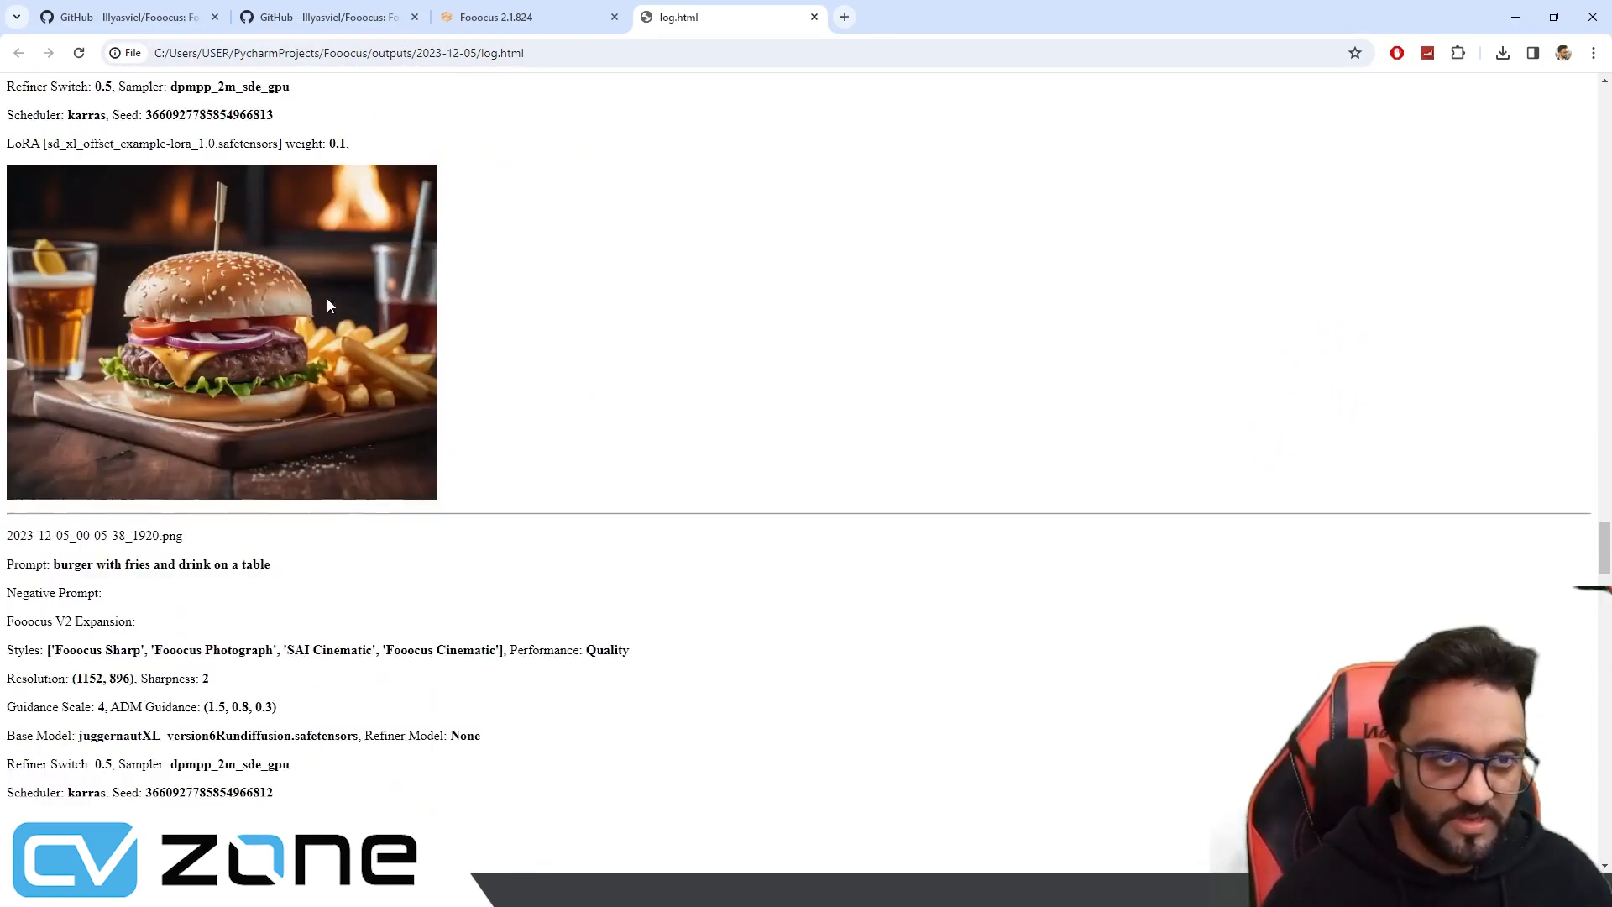
Switch back to Fooocus and inspect the first outpainted image at full size
left_click(512, 19)
left_click(691, 186)
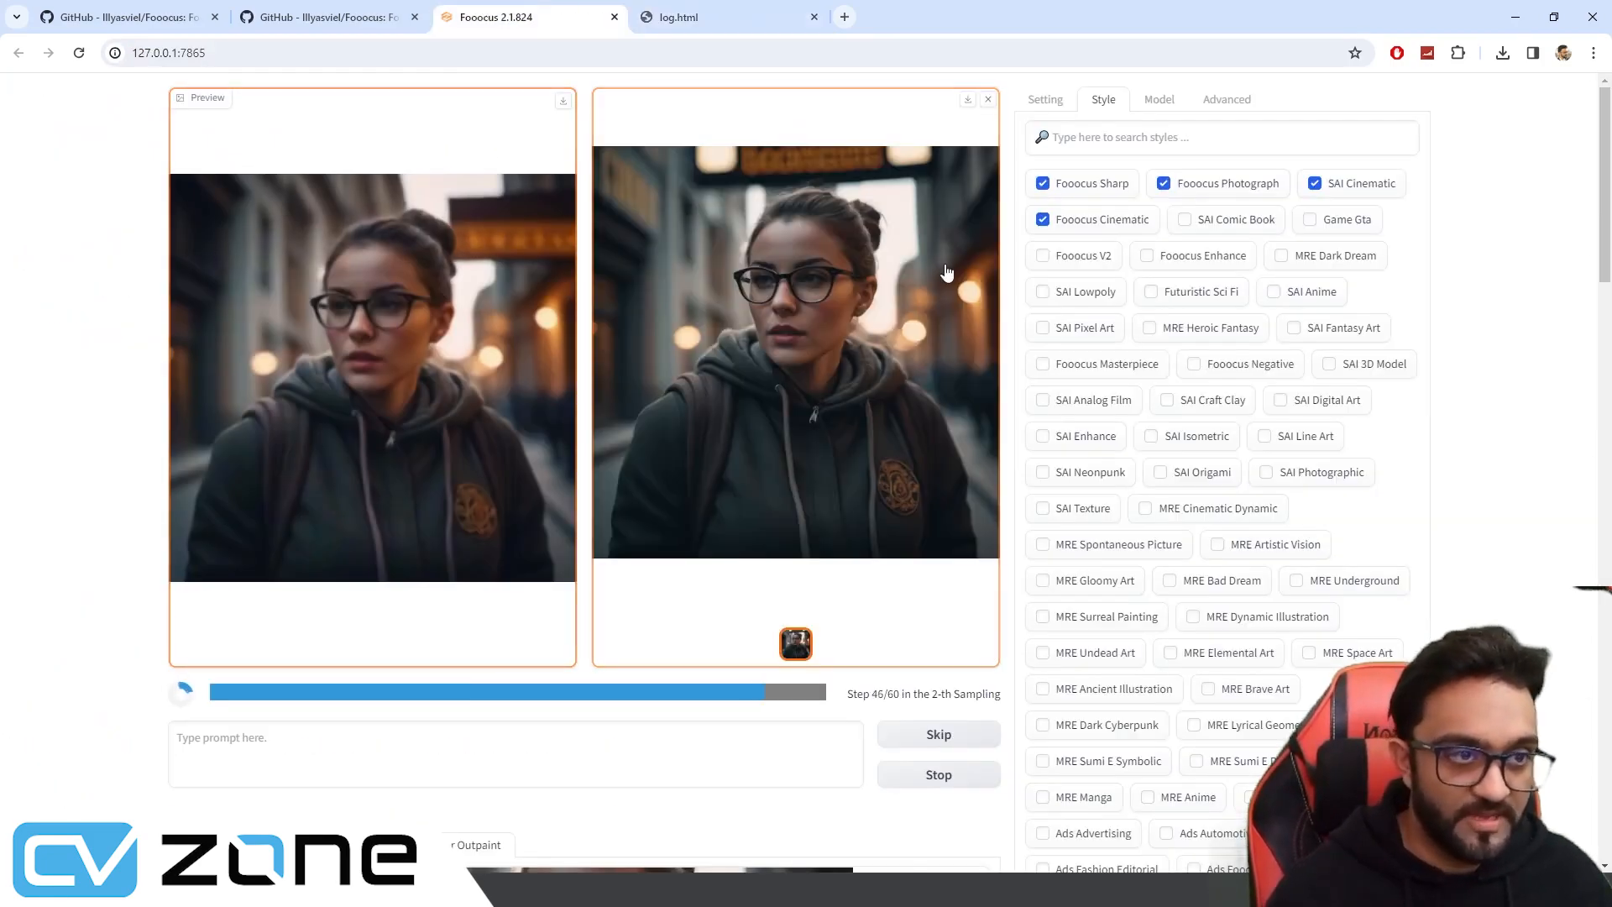
left_click(777, 331)
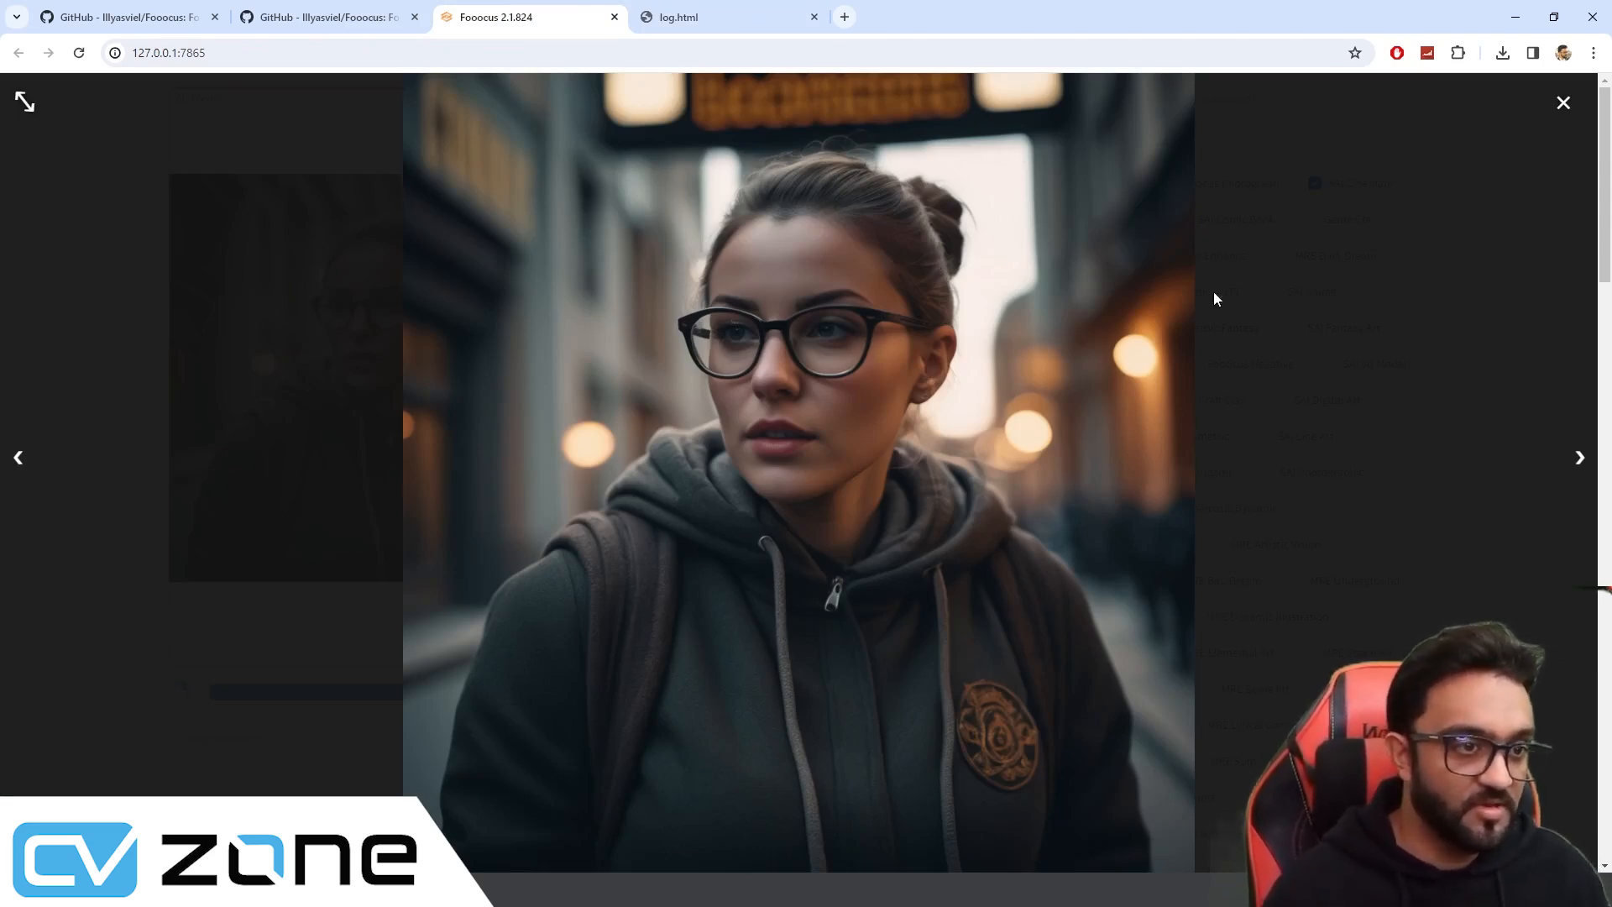
left_click(1564, 104)
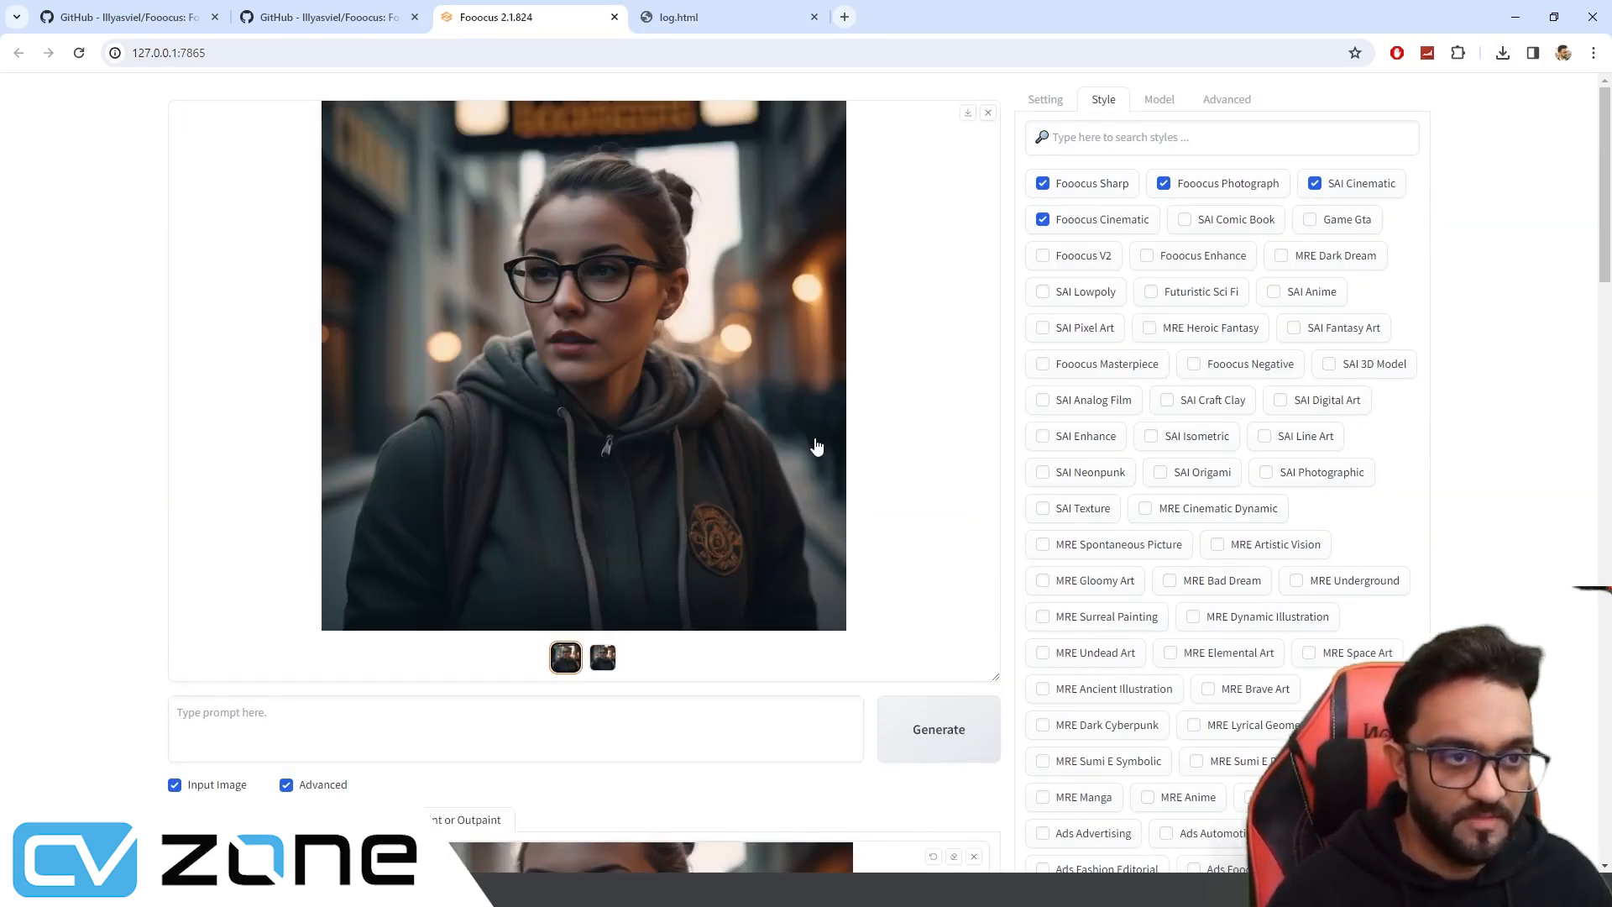
Compare the finished outpainted image with the source picture in Inpaint or Outpaint
left_click(811, 441)
left_click(931, 304)
scroll(919, 541, "down", 2)
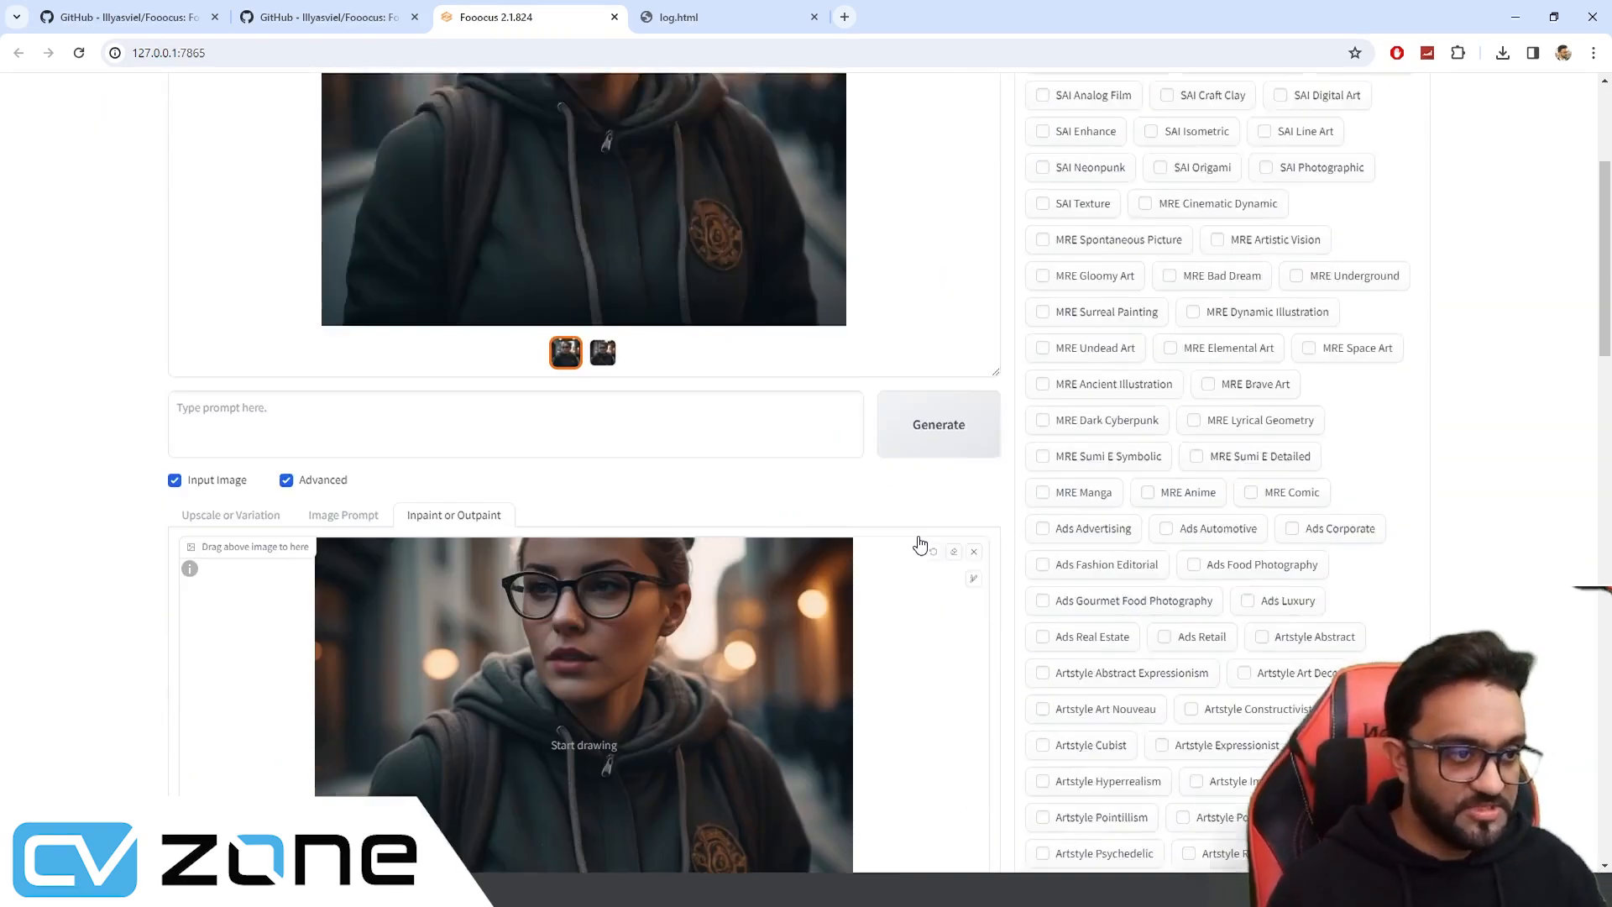
scroll(1120, 294, "up", 2)
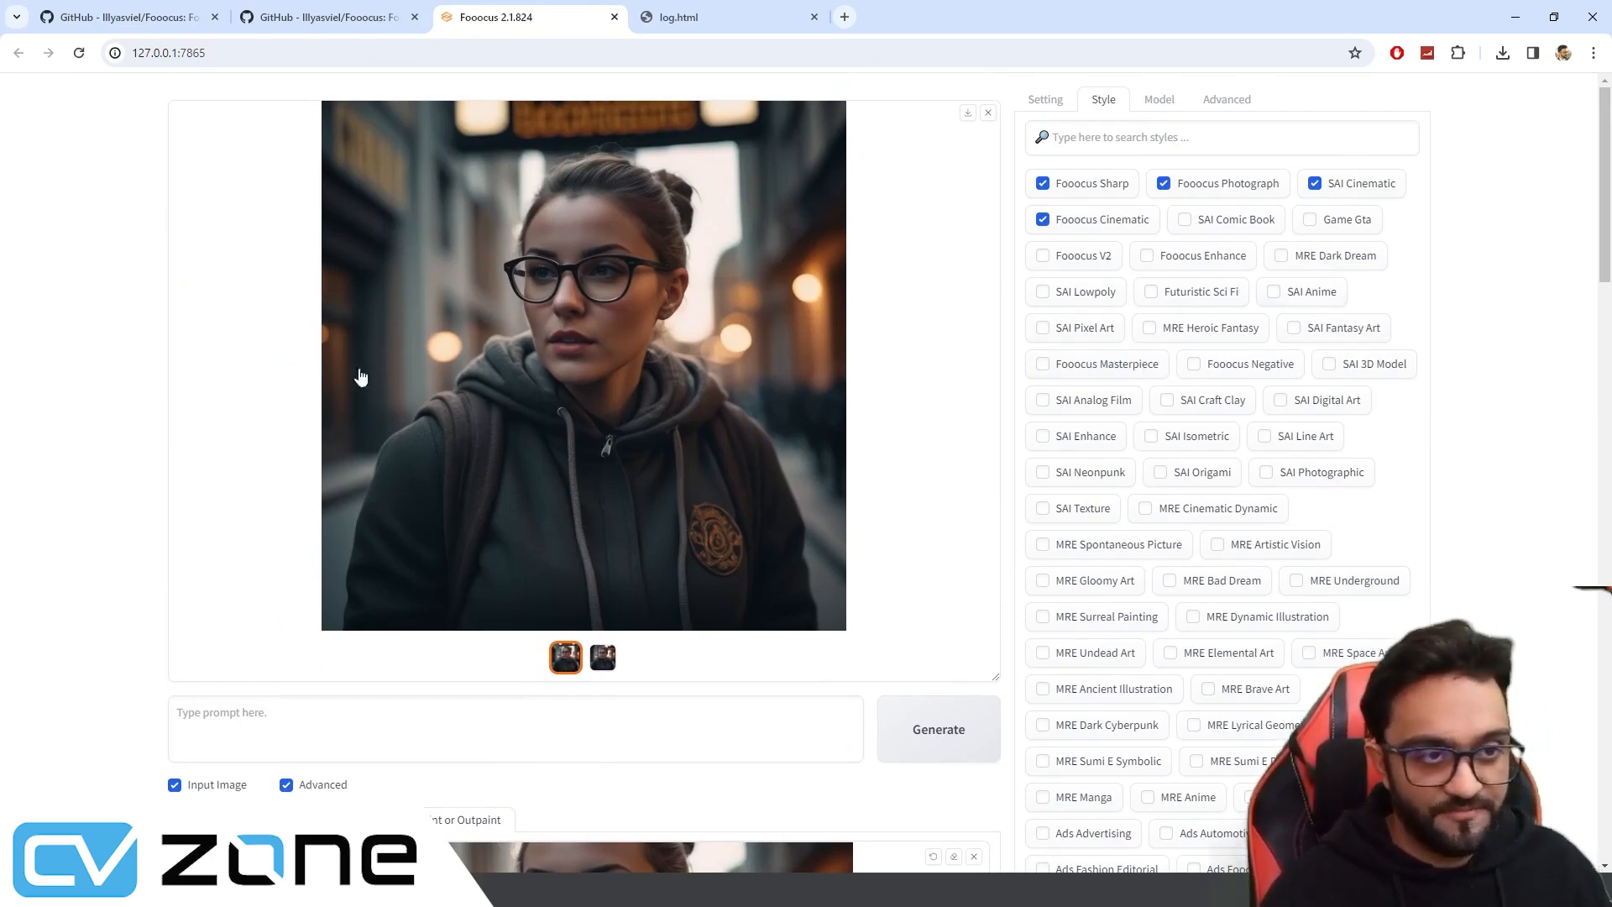
scroll(655, 576, "down", 6)
scroll(587, 637, "up", 6)
Show the performance, aspect ratio and image number settings alongside the outpainted result
left_click(1025, 99)
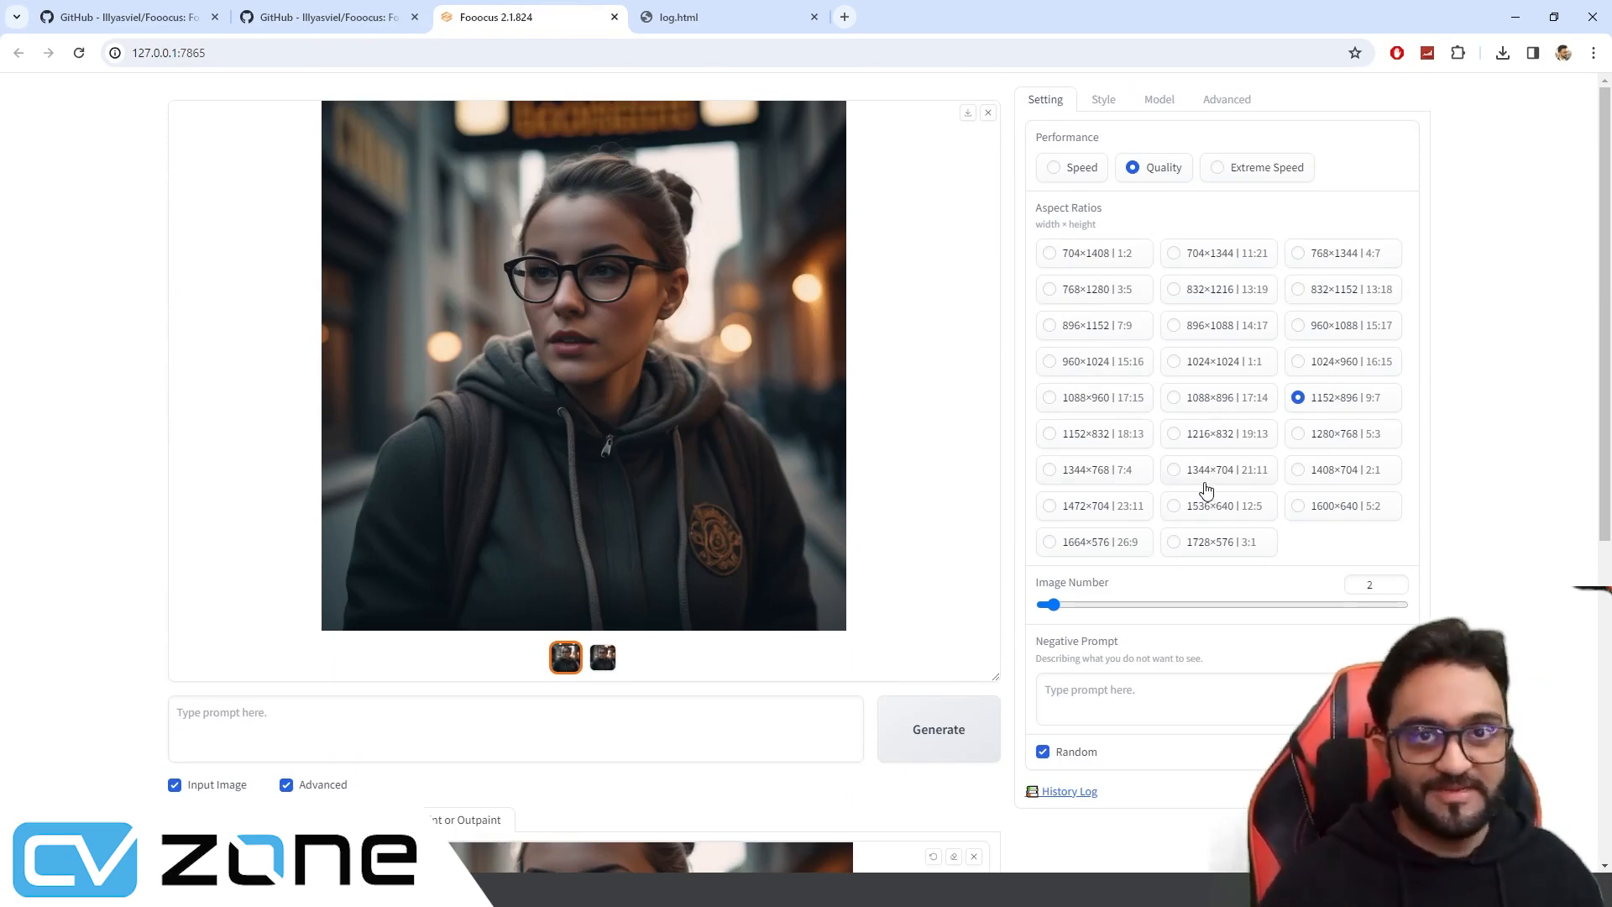
scroll(1183, 520, "down", 5)
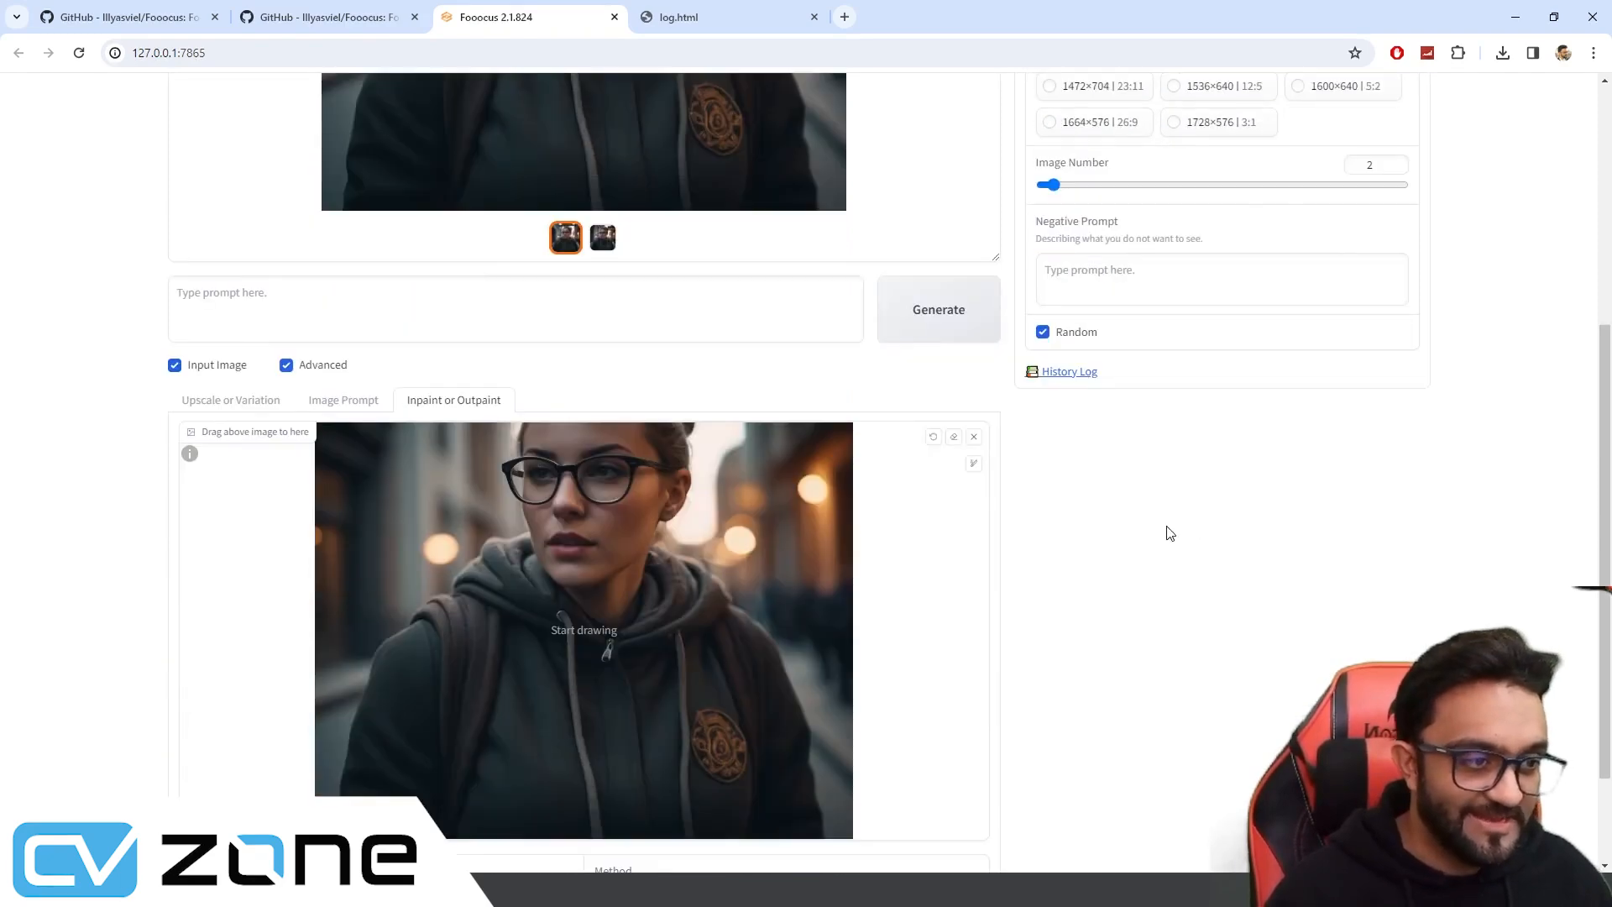
scroll(1142, 545, "up", 5)
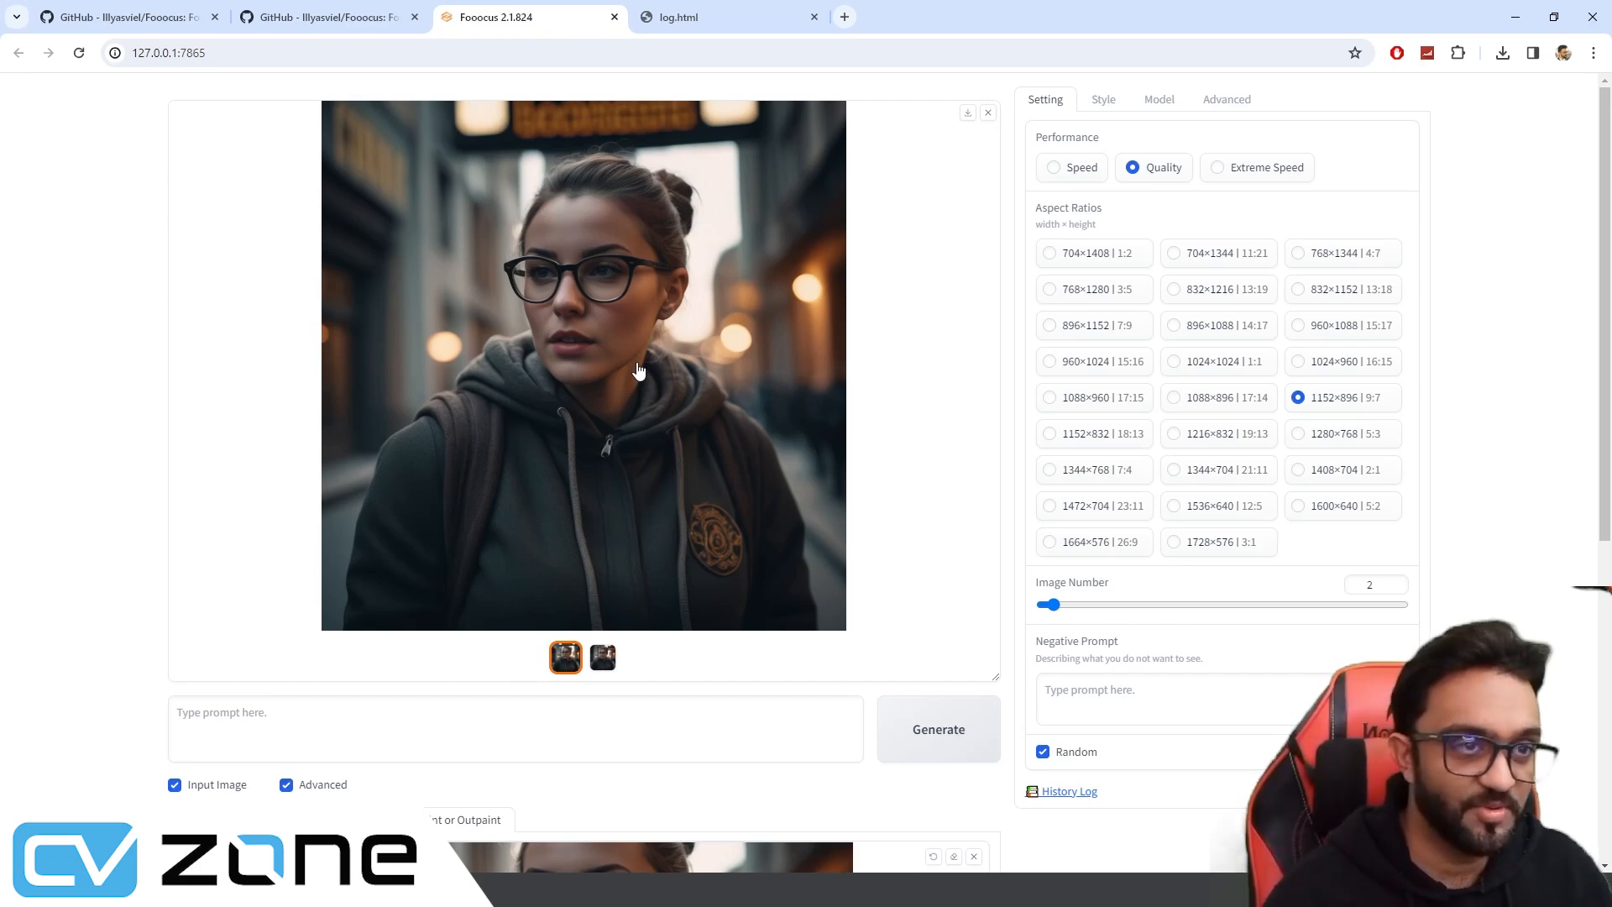
left_click(695, 11)
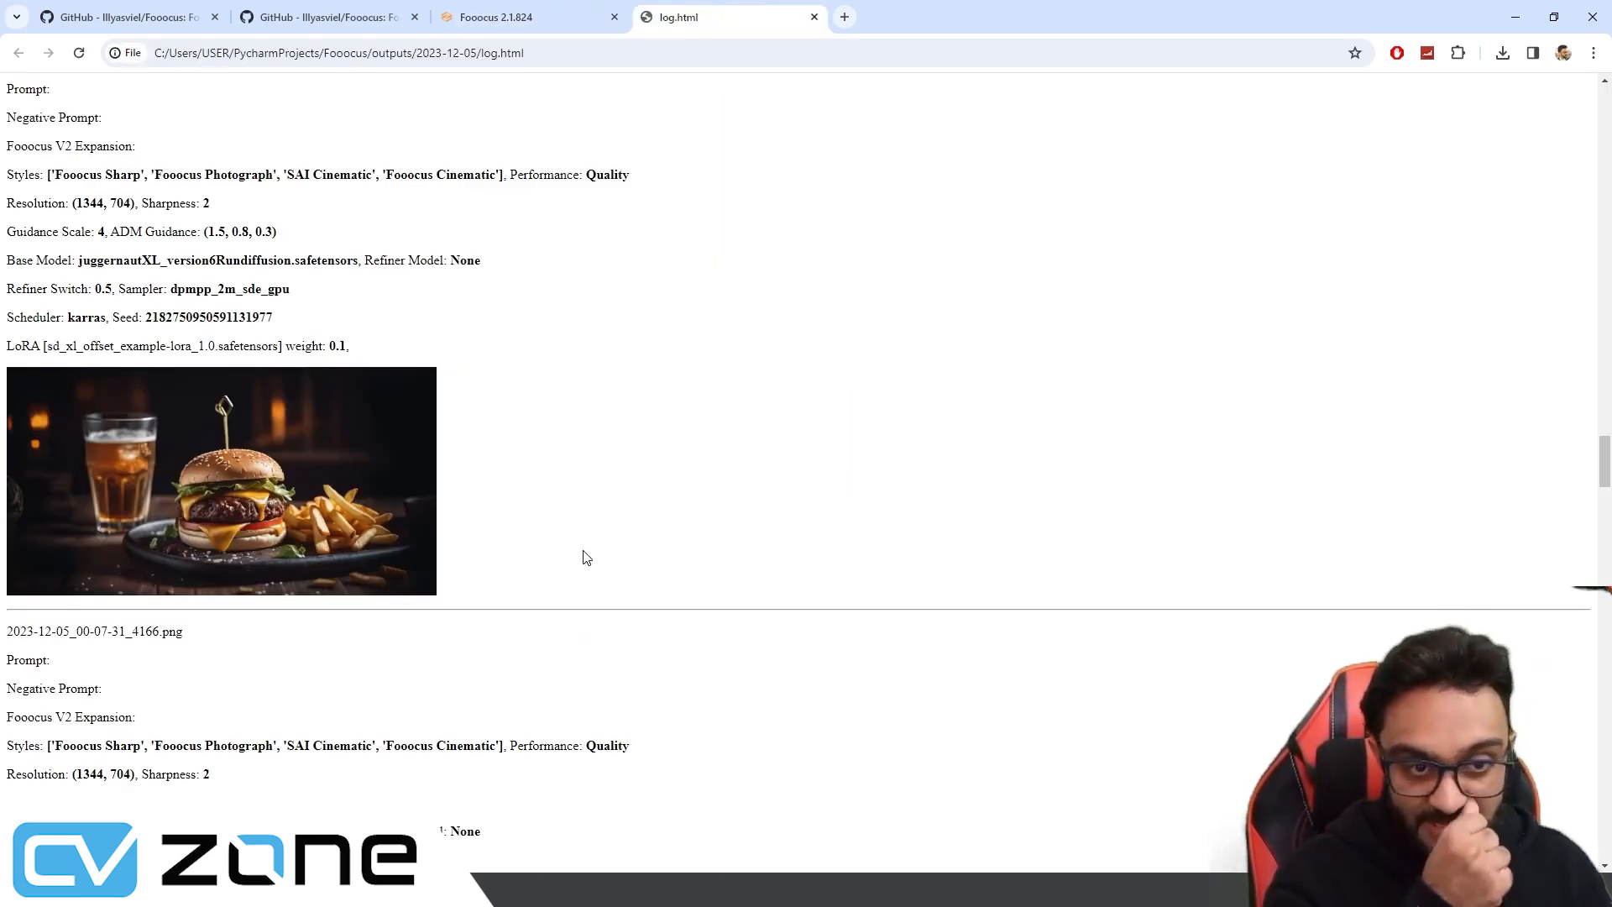
left_click(375, 18)
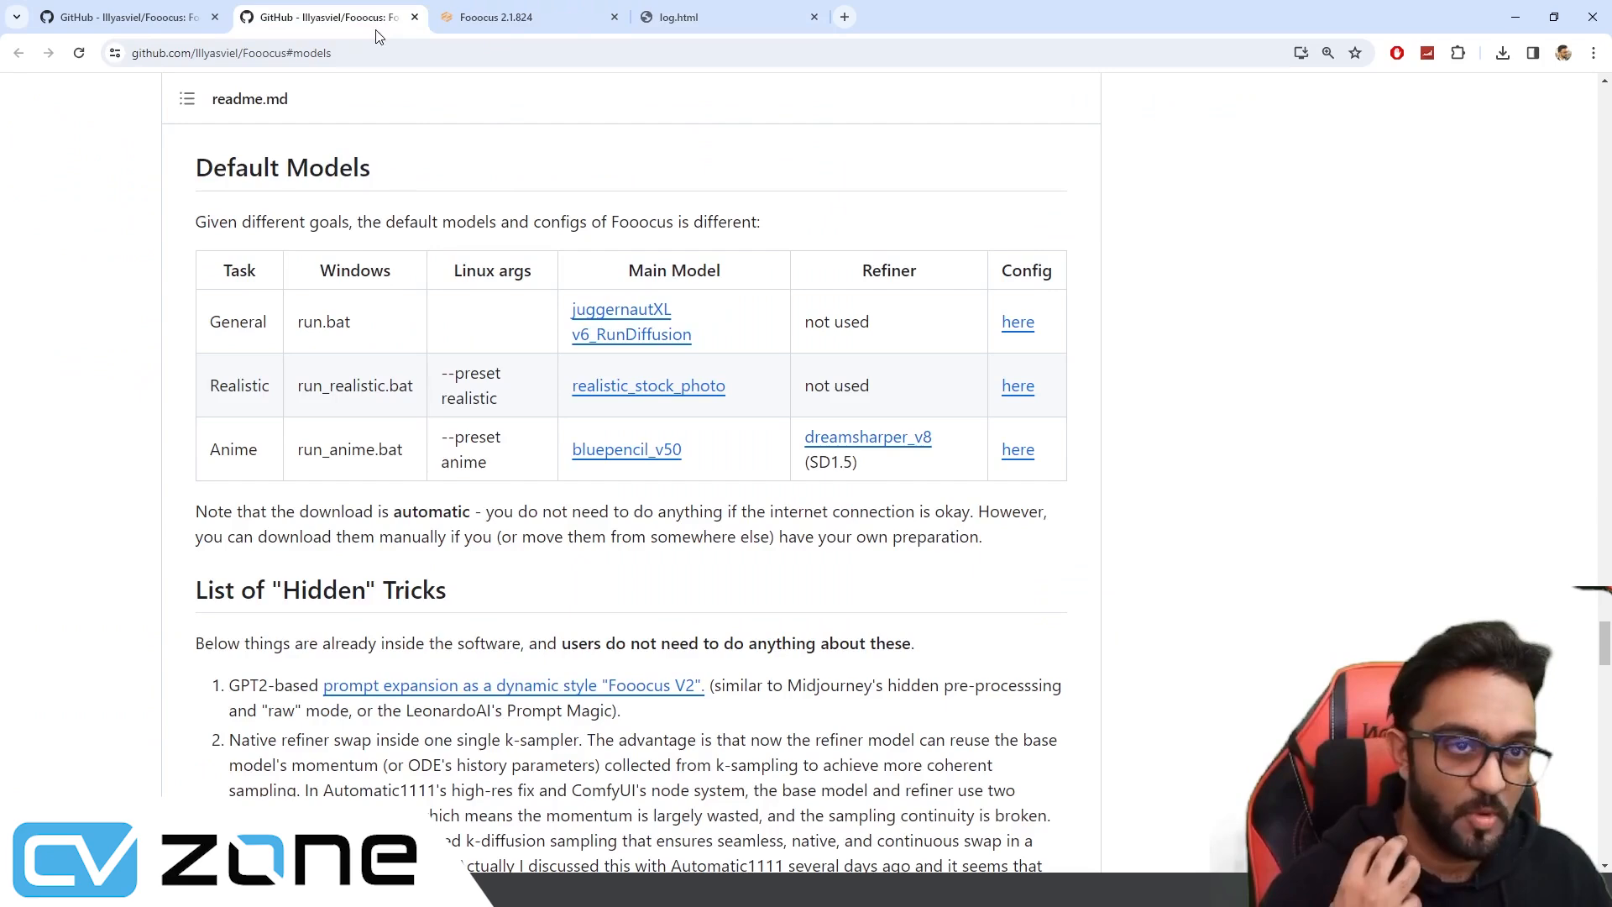
left_click(577, 17)
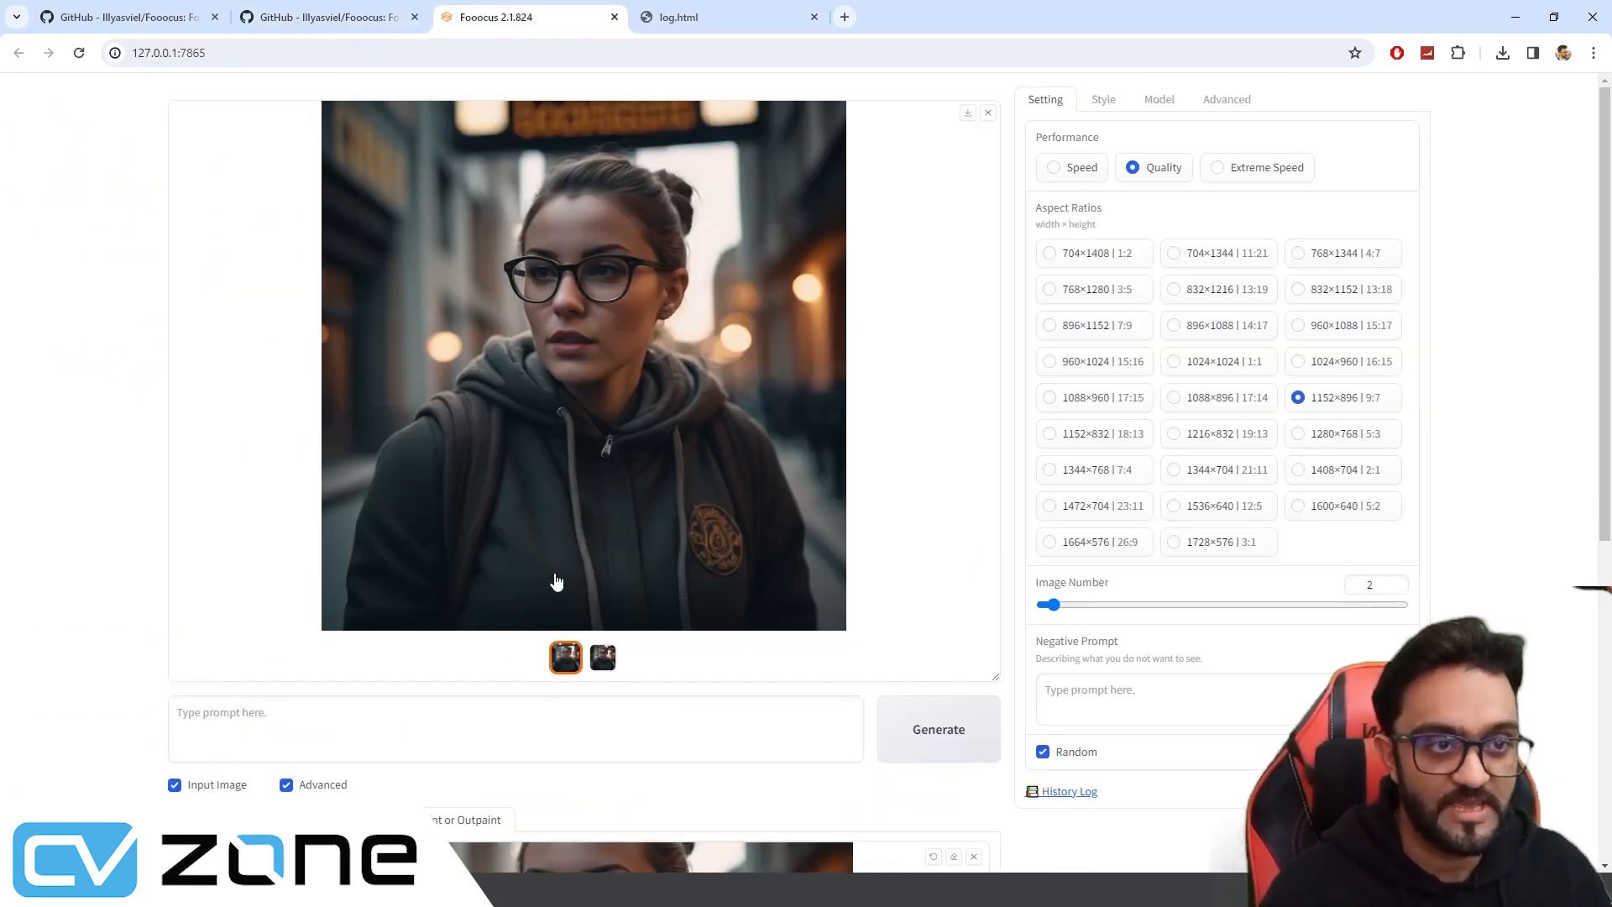